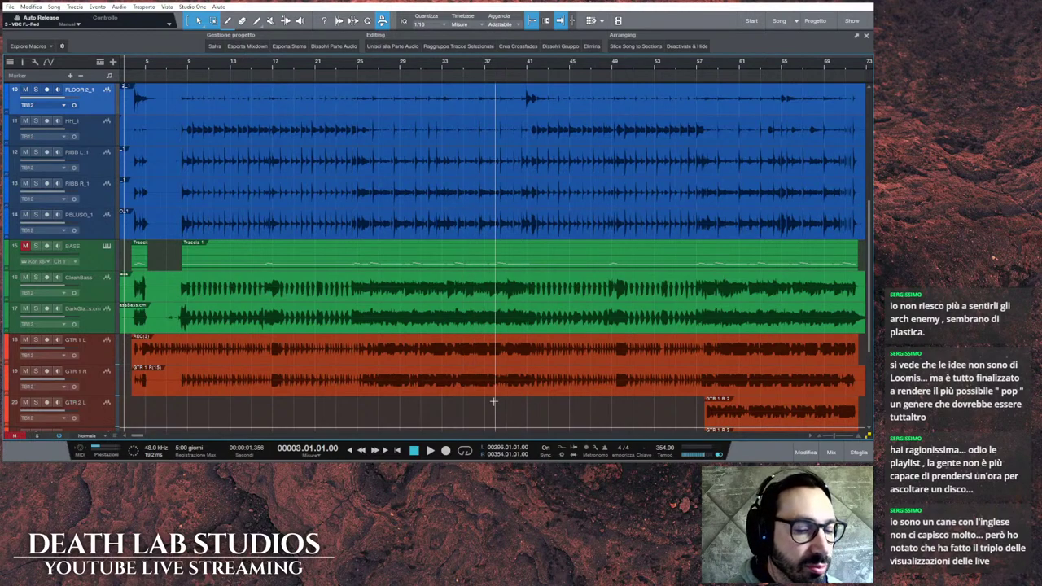
# Step: Zoom the timeline out to cover the whole song and shrink the track heights so every track fits in the arrangement
pyautogui.scroll(-5, 340, 71)
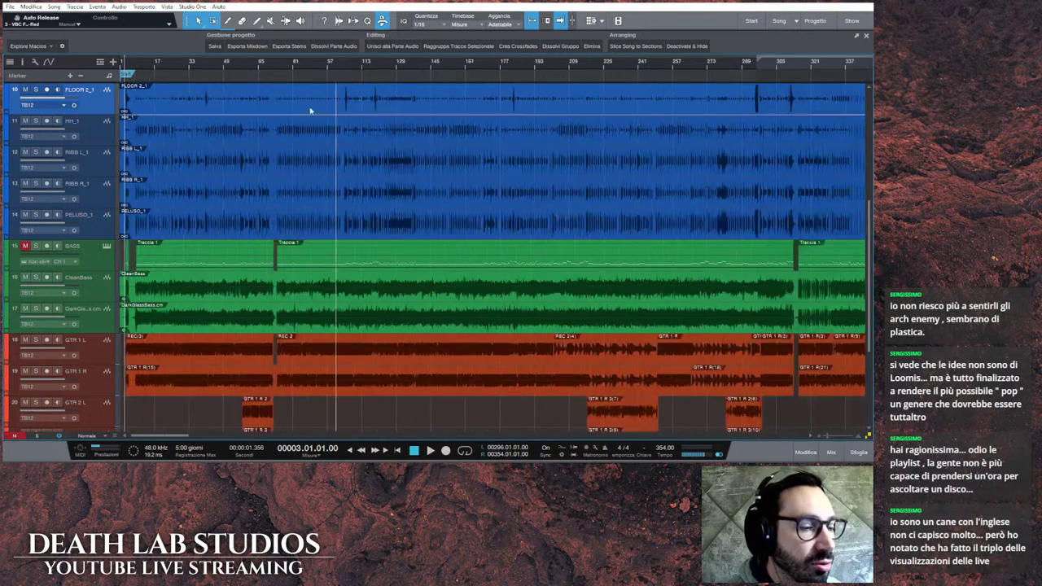
pyautogui.scroll(3, 268, 227)
pyautogui.scroll(3, 267, 227)
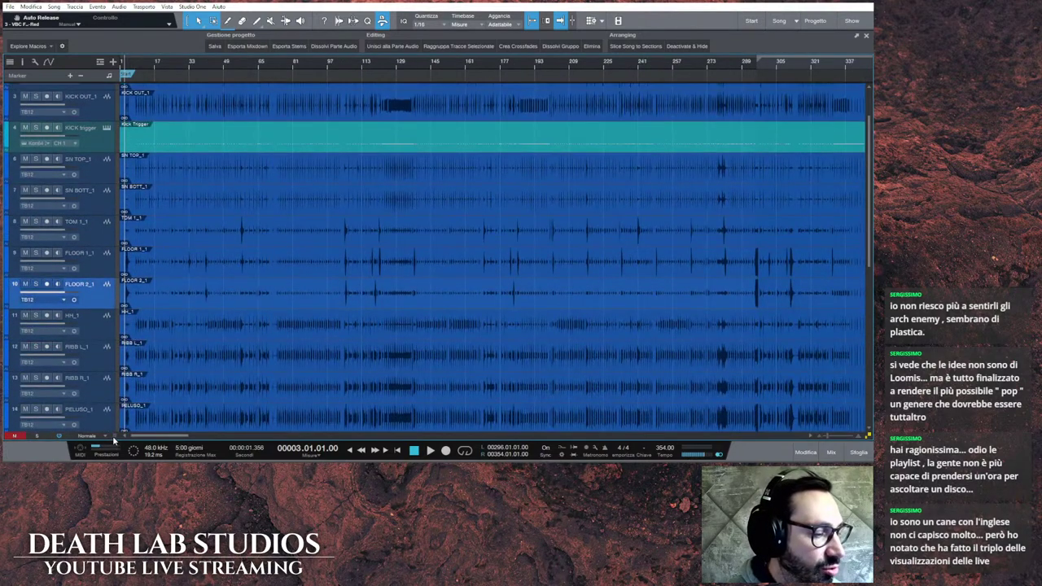
pyautogui.moveTo(114, 432); pyautogui.dragTo(113, 420)
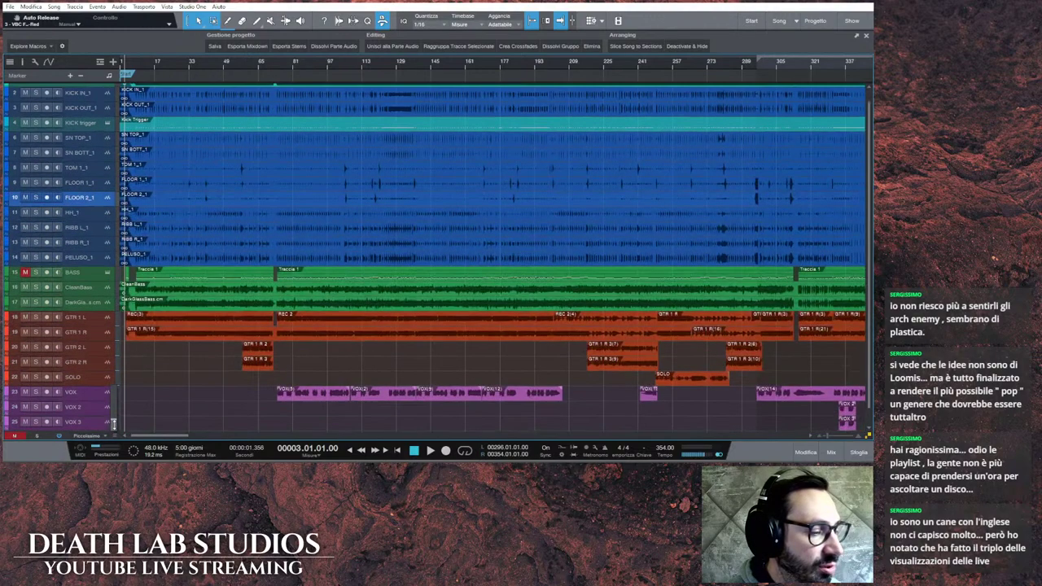
pyautogui.scroll(1, 136, 377)
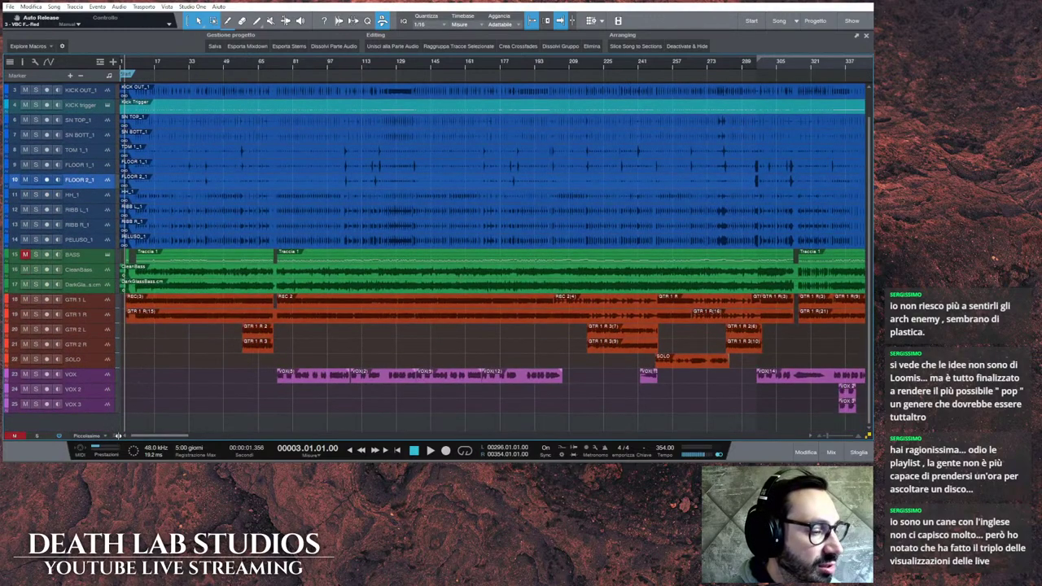
pyautogui.moveTo(116, 438); pyautogui.dragTo(119, 437)
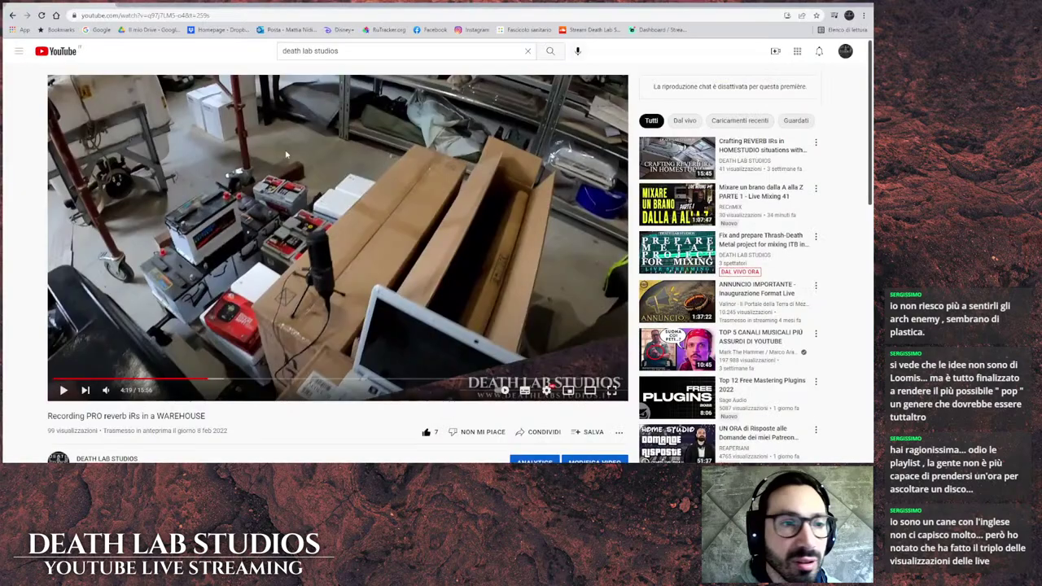
# Step: Open the Death Lab Studios page on Facebook in the browser and find the Slipknot tribute post with the studio photos
pyautogui.click(259, 435)
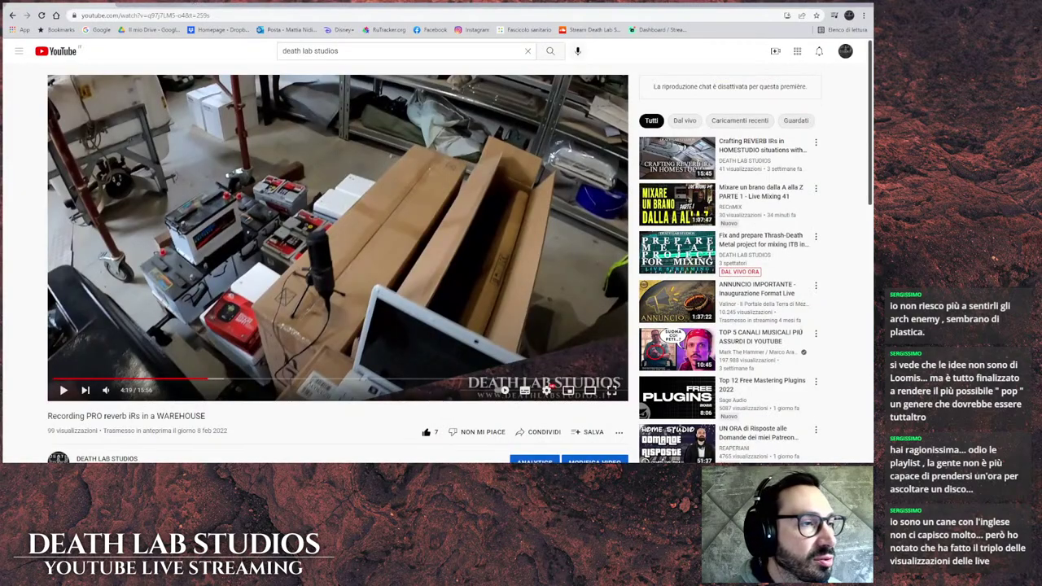
pyautogui.click(440, 30)
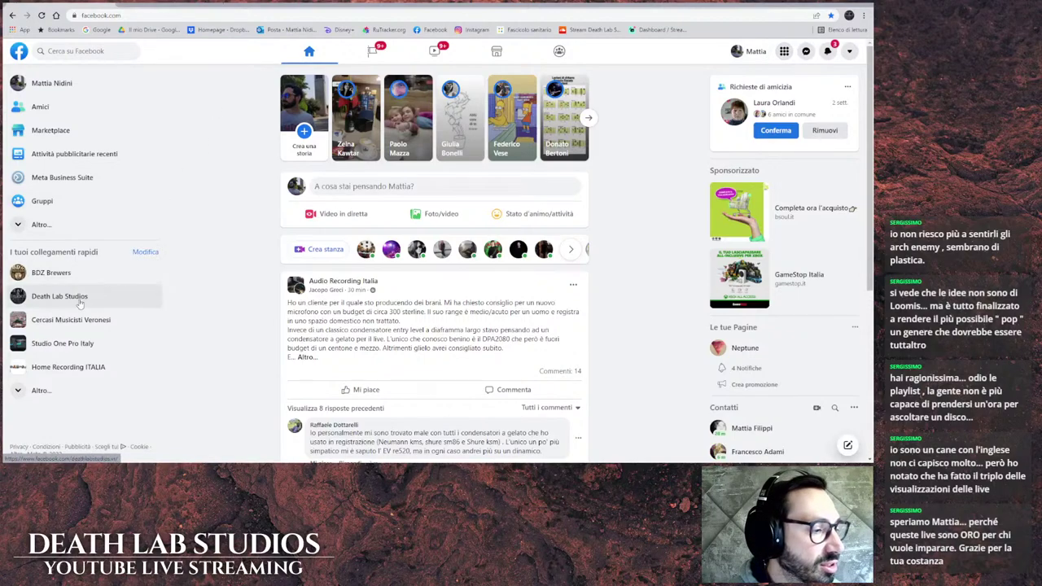
pyautogui.click(160, 301)
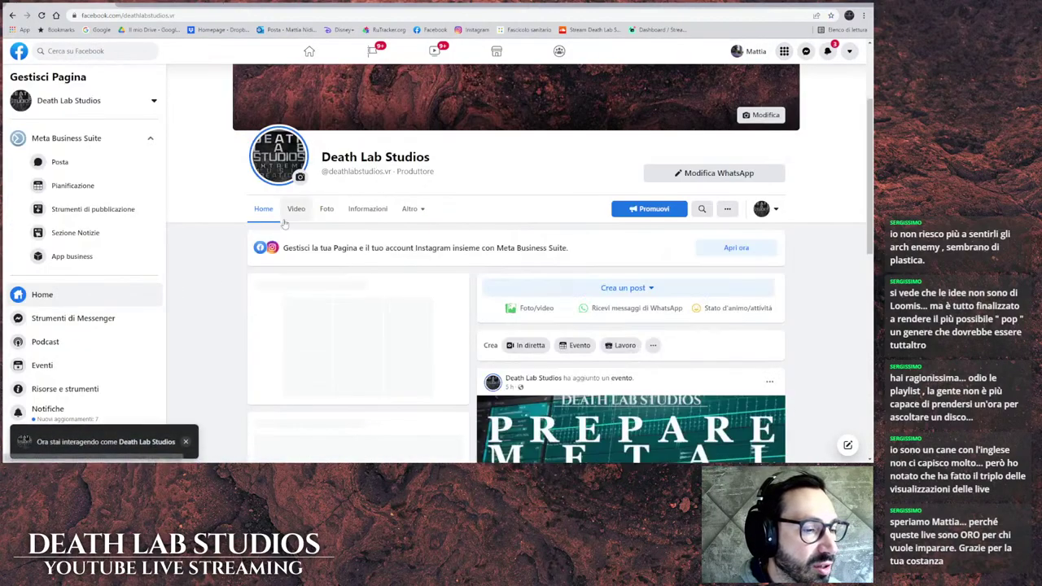
pyautogui.scroll(-10, 372, 279)
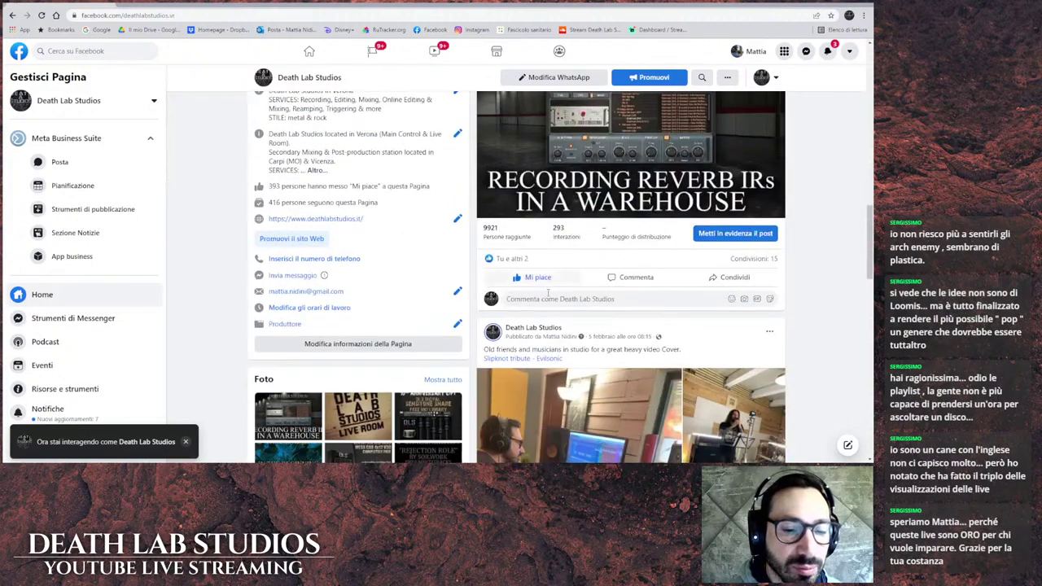
pyautogui.scroll(-1, 549, 301)
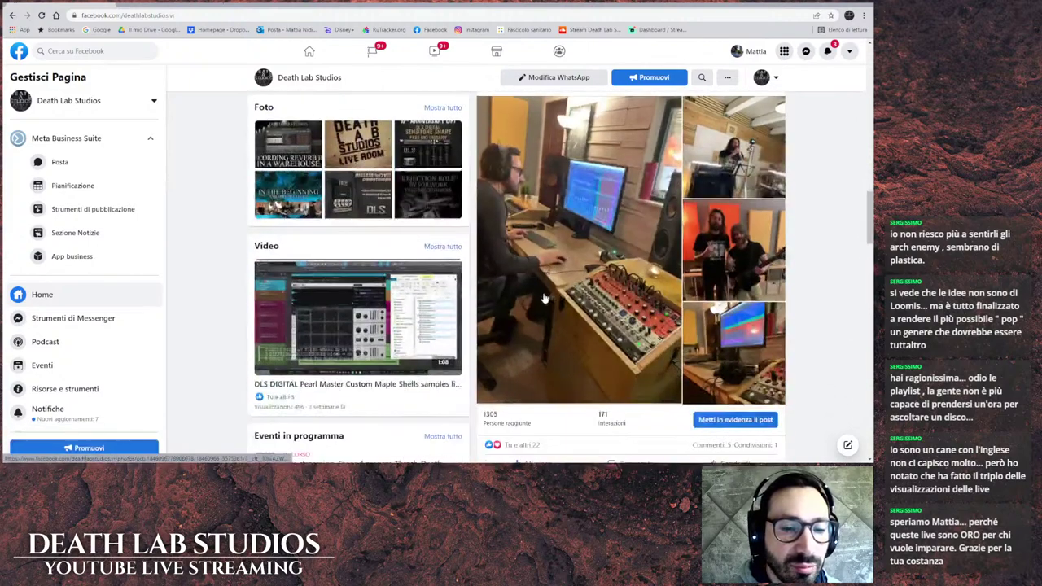
# Step: View the photos of the Slipknot tribute post, ending on the one showing the mixing desk with the outboard rack
pyautogui.click(729, 242)
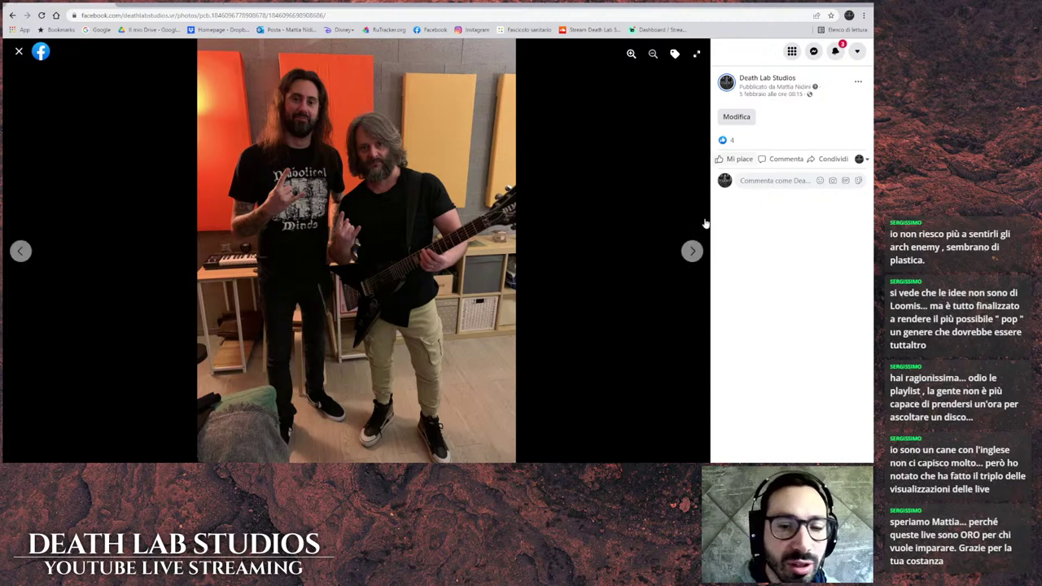
pyautogui.click(692, 251)
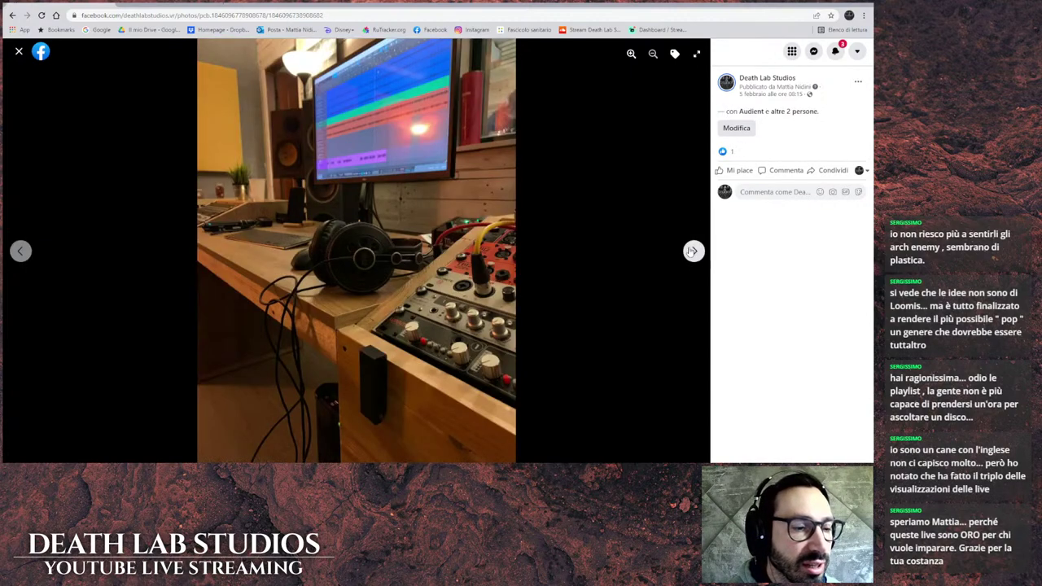
pyautogui.click(692, 251)
pyautogui.click(19, 251)
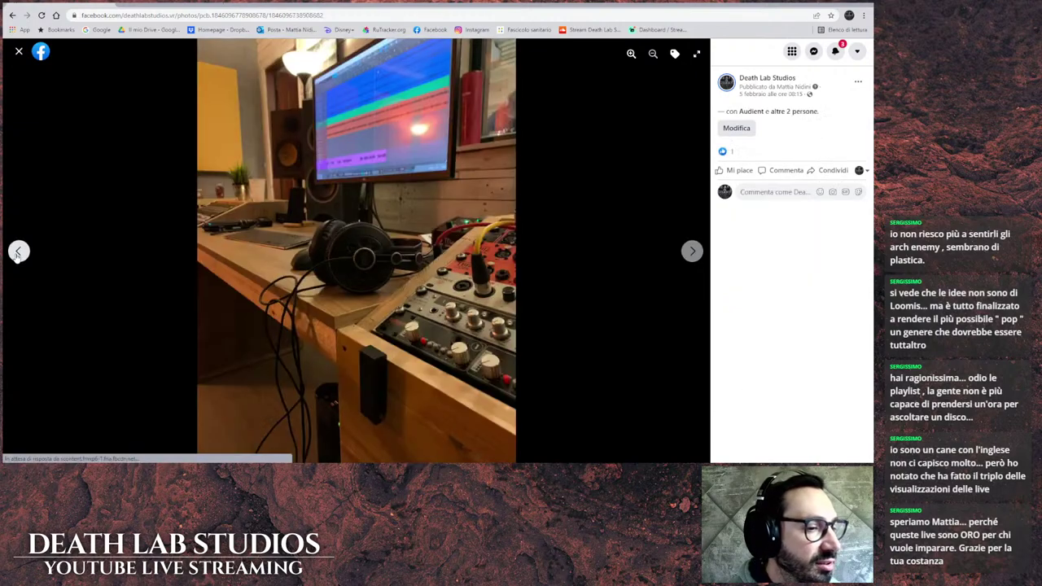
pyautogui.click(19, 251)
pyautogui.click(19, 252)
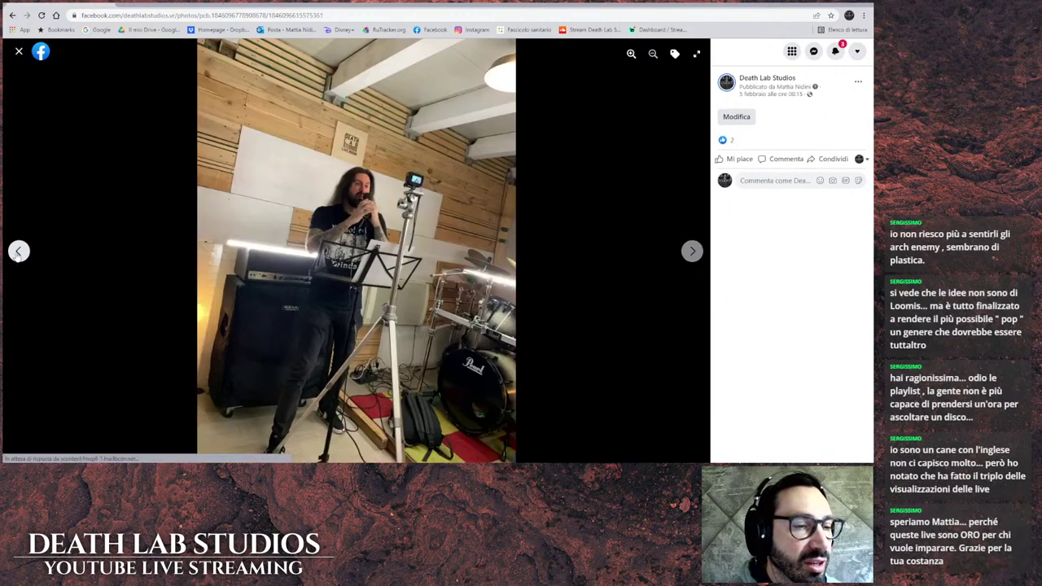
pyautogui.click(18, 252)
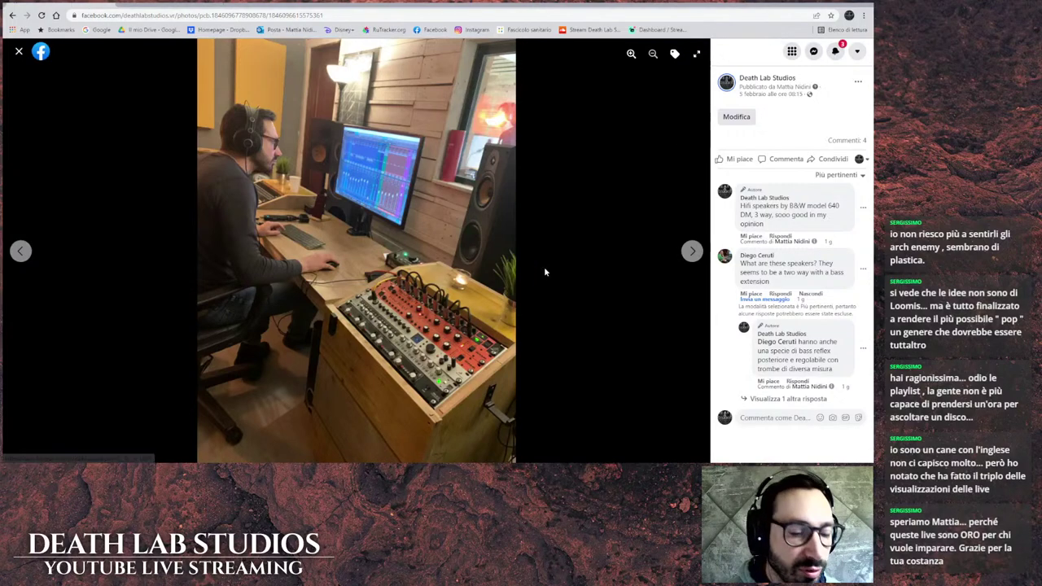
# Step: Switch back to the Studio One project and rename the CleanBass track as BASS DI
pyautogui.moveTo(482, 463)
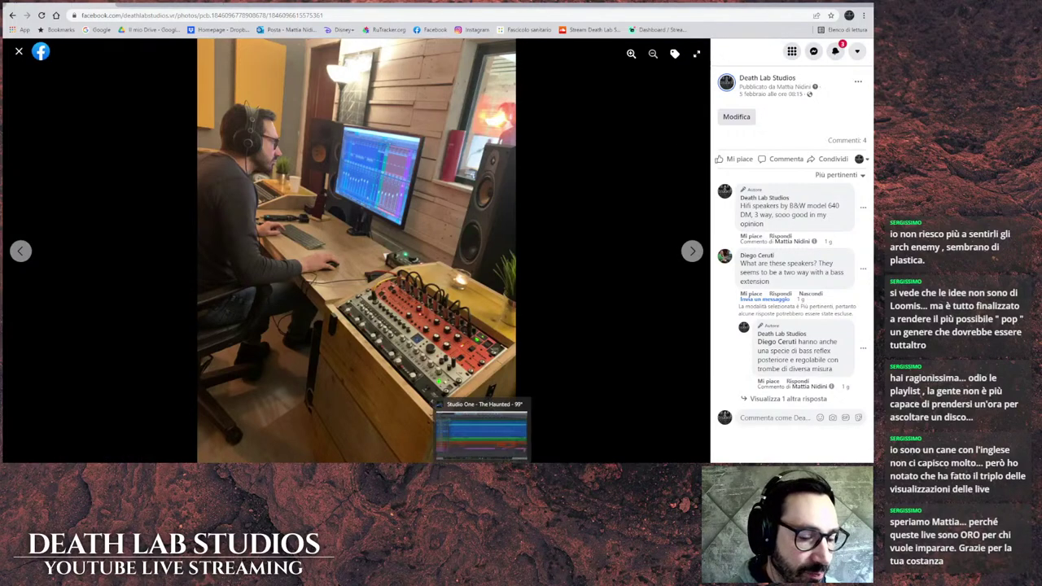
pyautogui.click(480, 429)
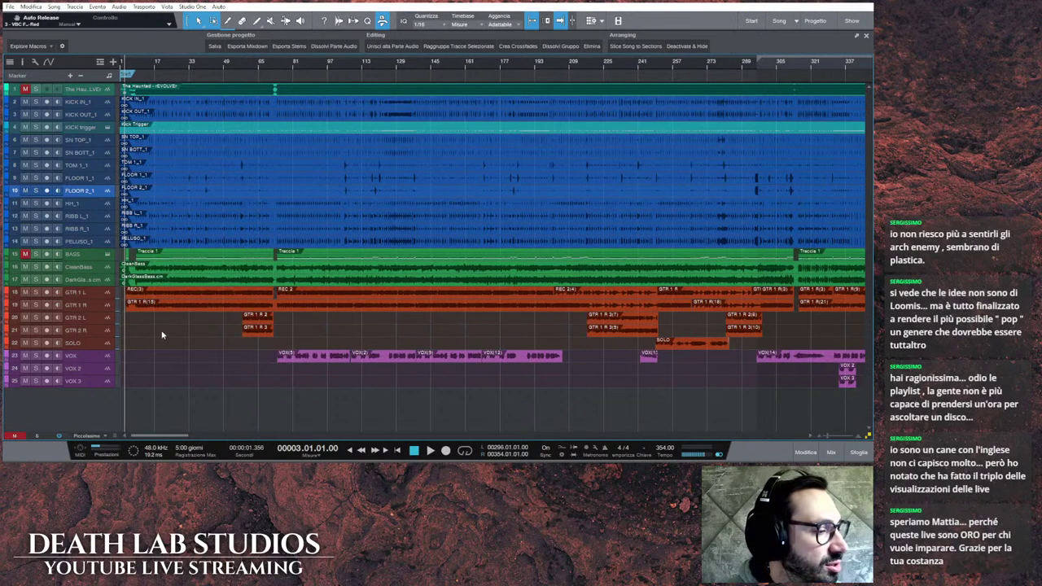
pyautogui.click(96, 269)
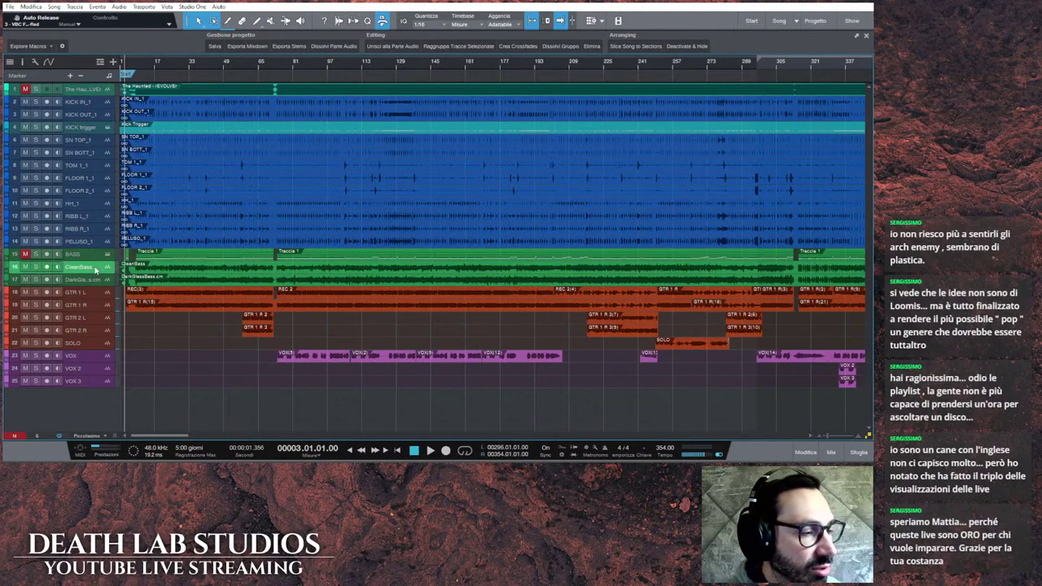
pyautogui.doubleClick(87, 268)
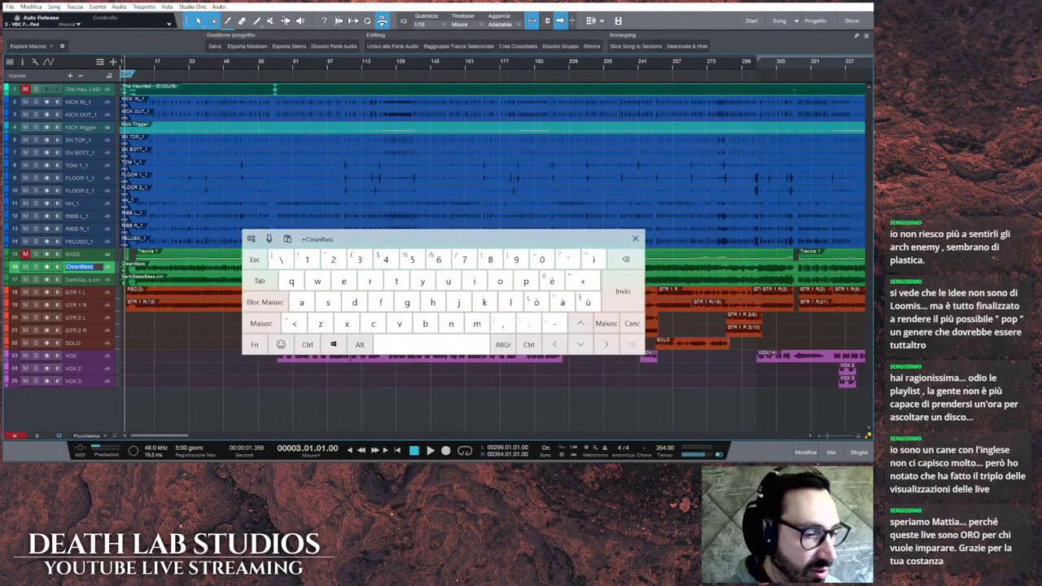
pyautogui.press('capslock')
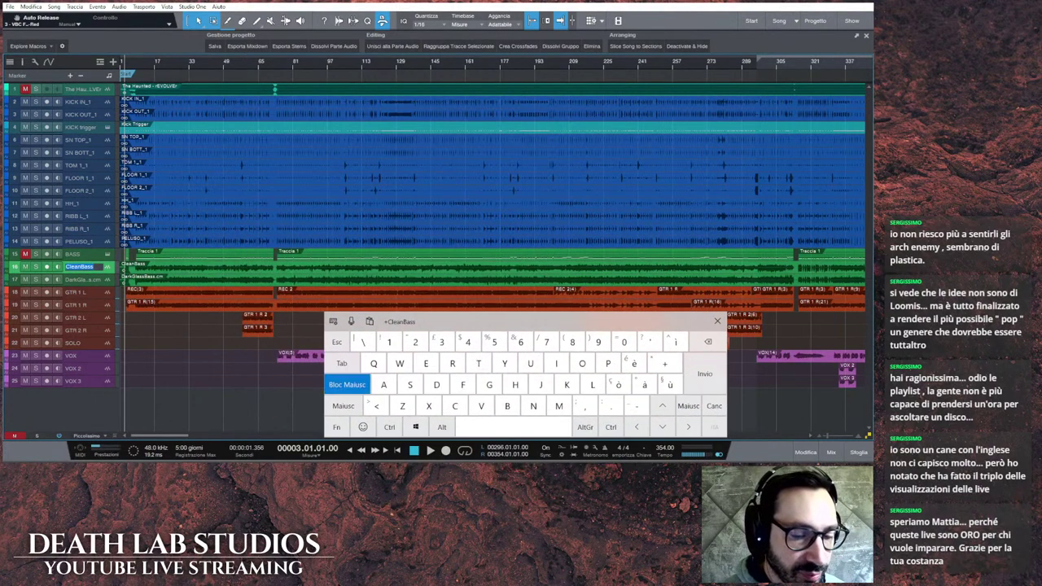
pyautogui.write('BASS')
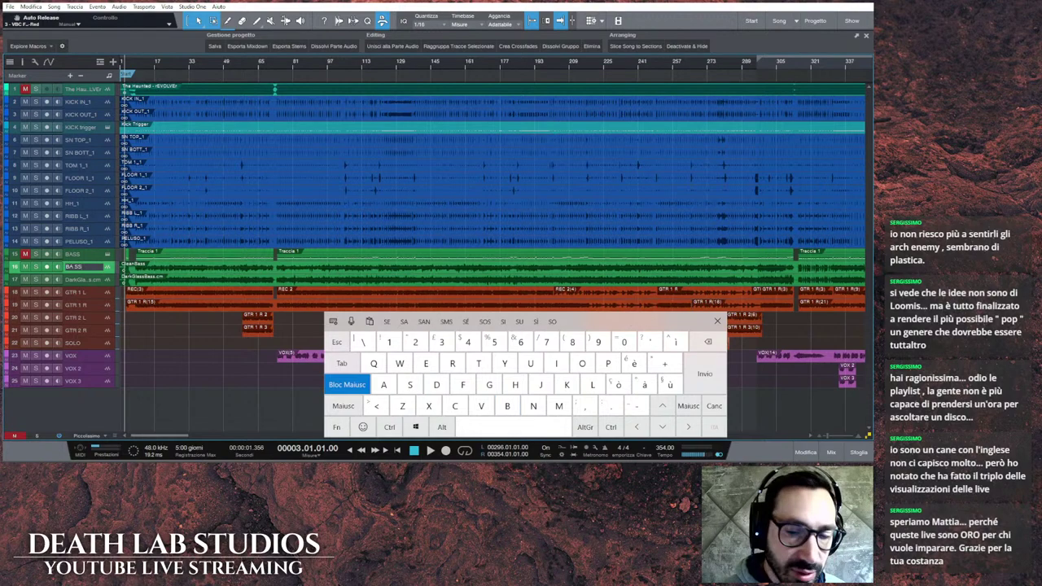
pyautogui.press('BackSpace')
pyautogui.write('S ')
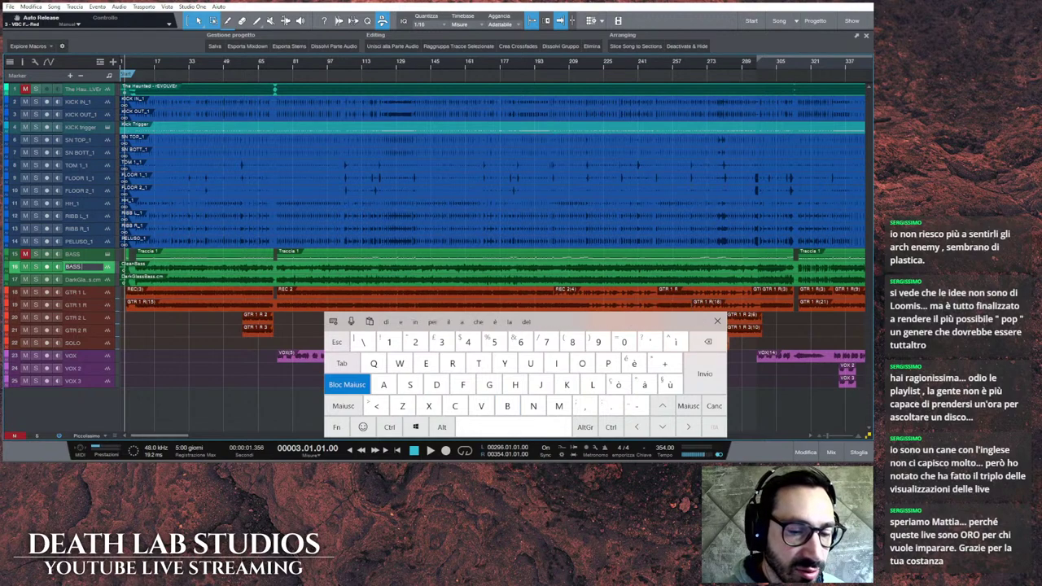
pyautogui.write('DI')
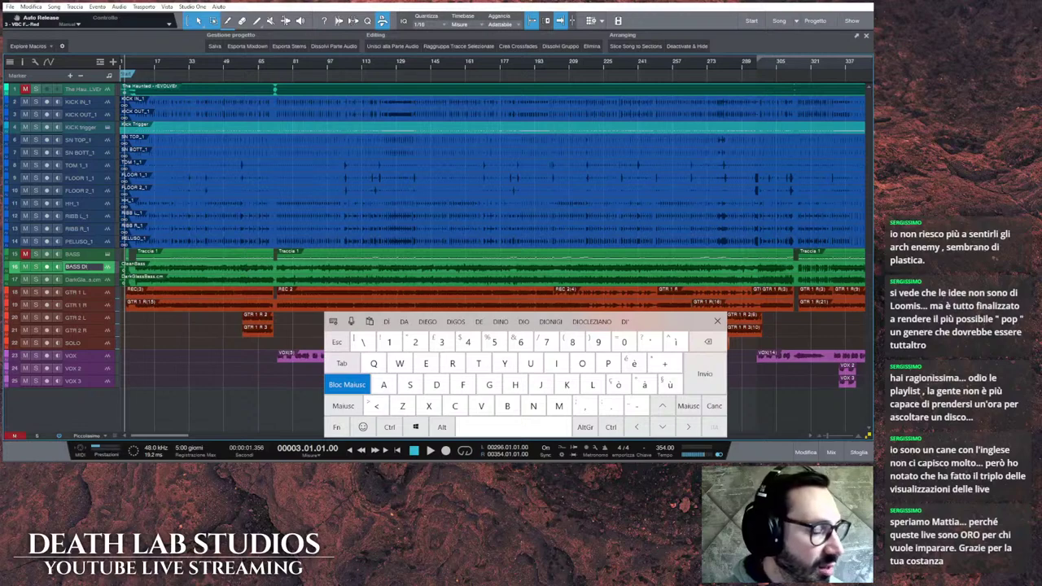
pyautogui.press('capslock')
pyautogui.press('Return')
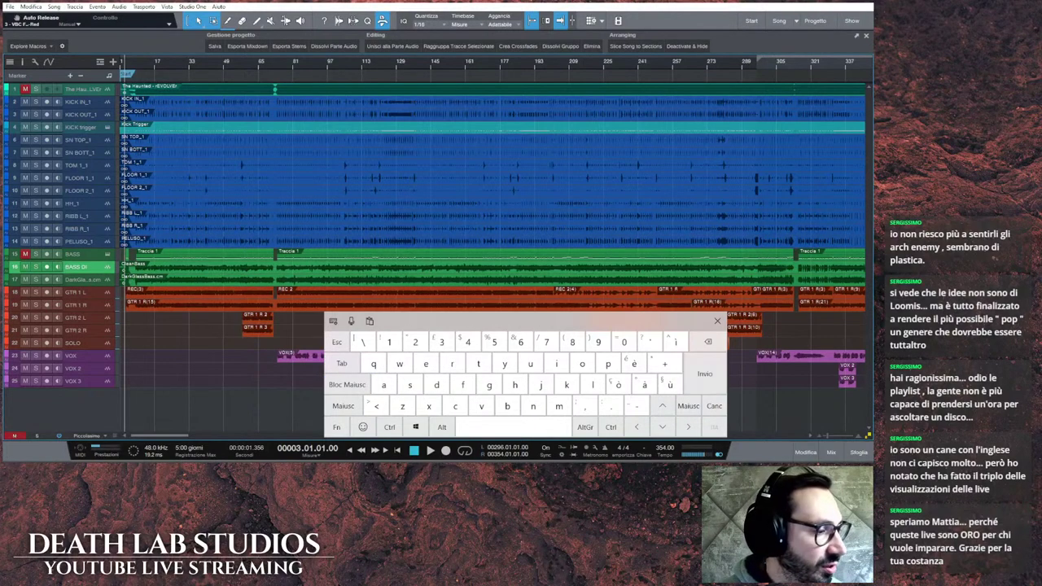
# Step: Remove the .cm ending from the name of the track below BASS DI, leaving DarkGlassBass
pyautogui.doubleClick(85, 279)
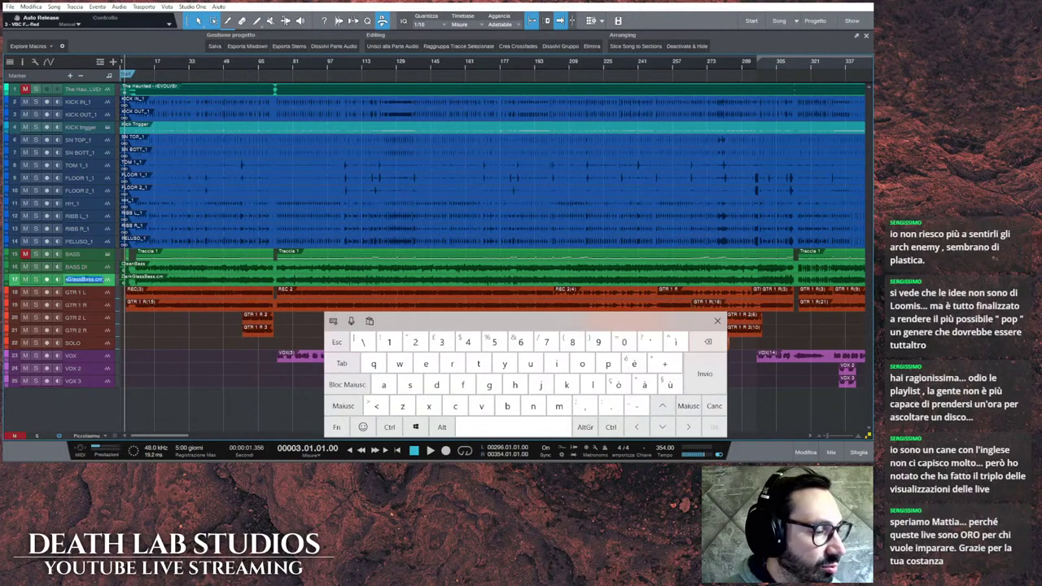
pyautogui.click(99, 281)
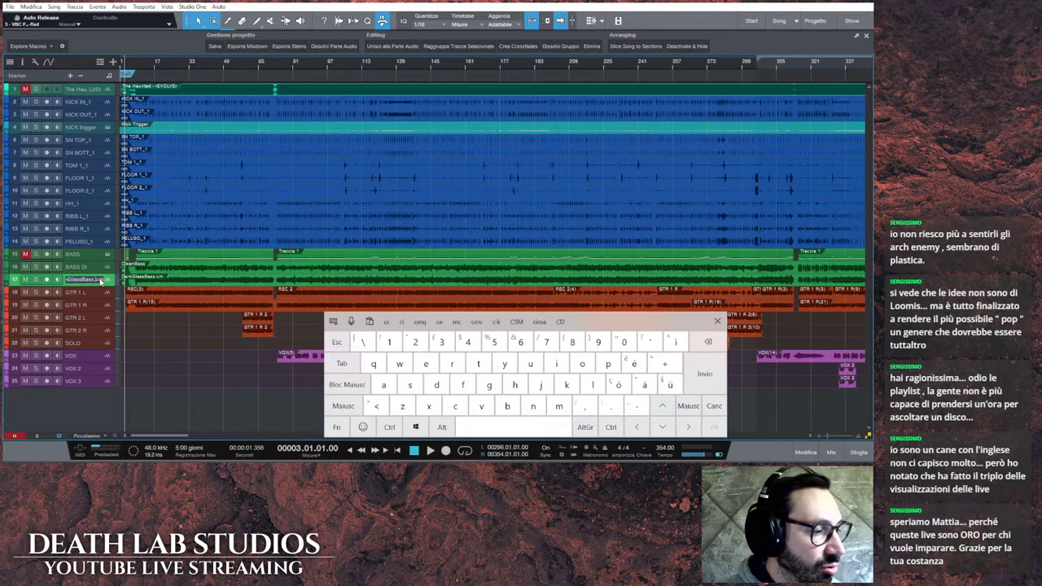
pyautogui.press('Right')
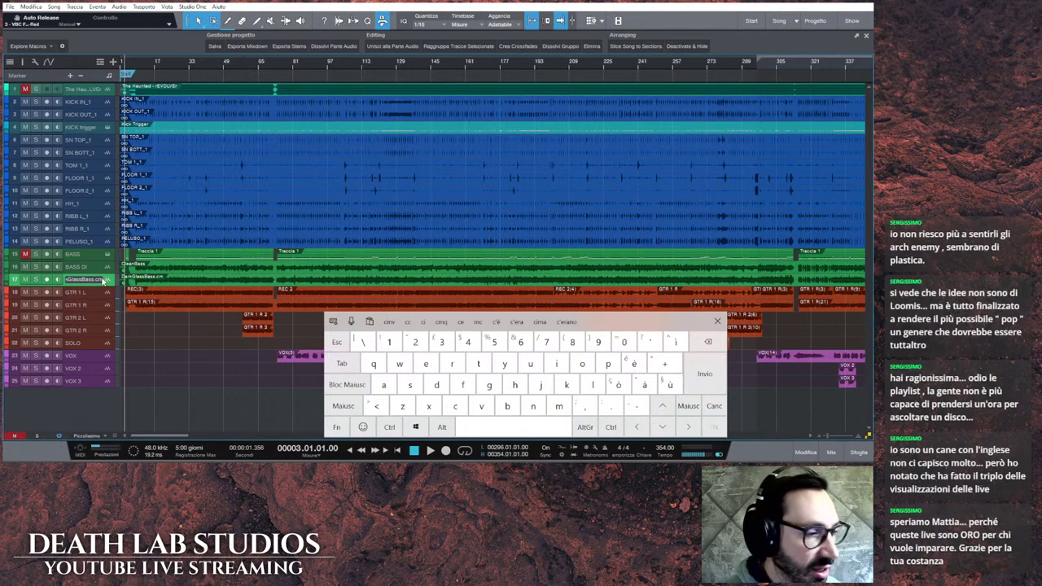
pyautogui.press('BackSpace')
pyautogui.press('BackSpace')
pyautogui.press('BackSpace')
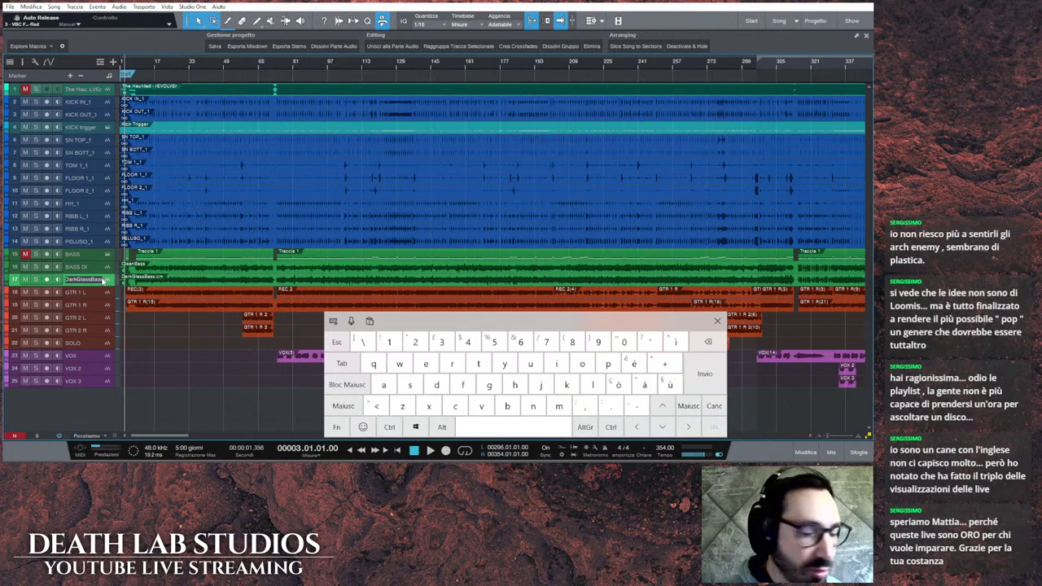
pyautogui.press('Return')
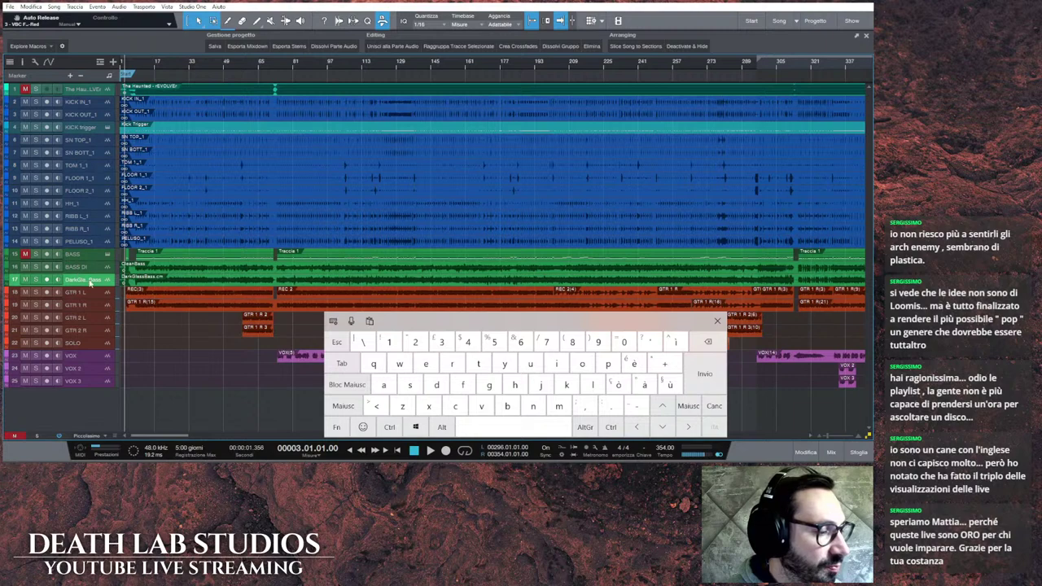
# Step: Shorten the DarkGlassBass track's name to DarkGlass
pyautogui.doubleClick(102, 280)
pyautogui.press('Right')
pyautogui.press('BackSpace')
pyautogui.press('BackSpace')
pyautogui.press('BackSpace')
pyautogui.press('BackSpace')
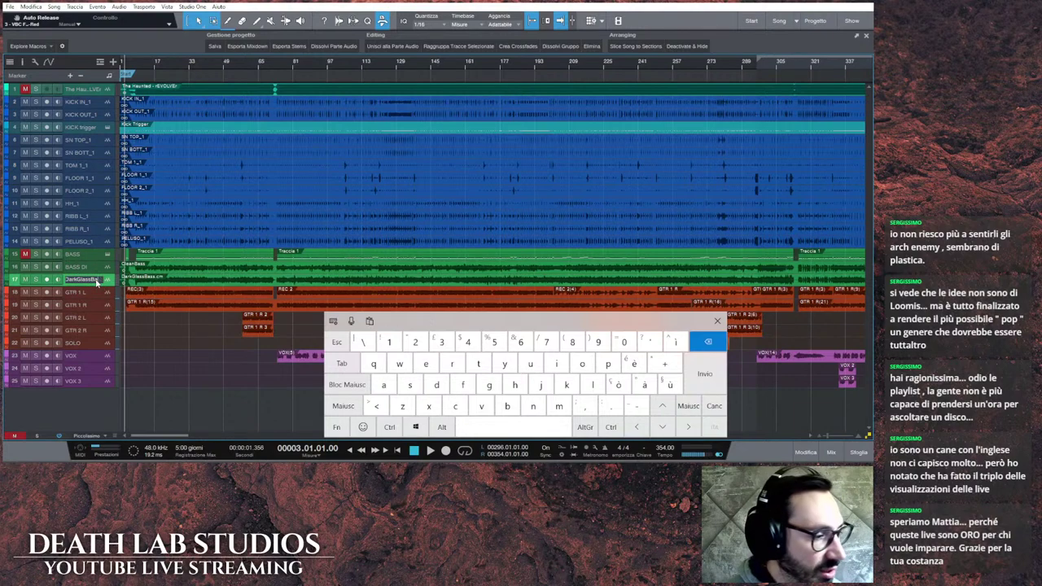
pyautogui.press('Return')
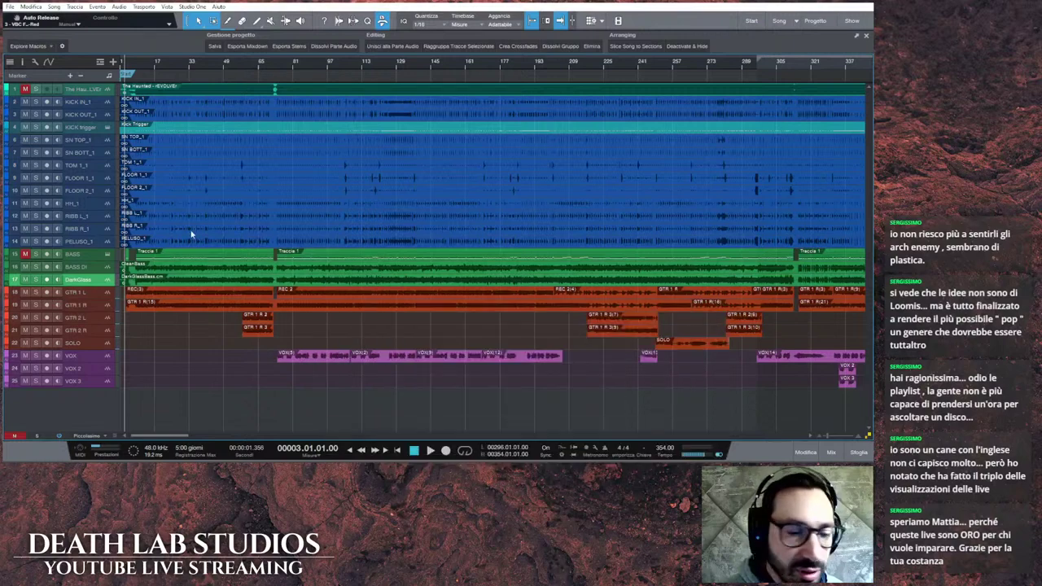
# Step: Go through the guitar tracks GTR 1 L, GTR 1 R, GTR 2 L, GTR 2 R and SOLO one after another
pyautogui.click(91, 295)
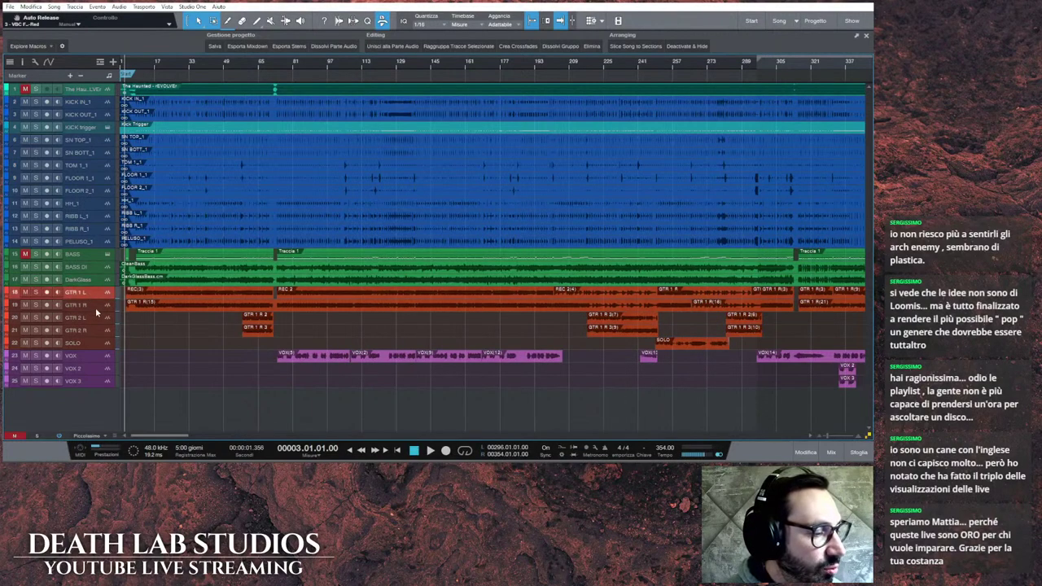
pyautogui.click(95, 307)
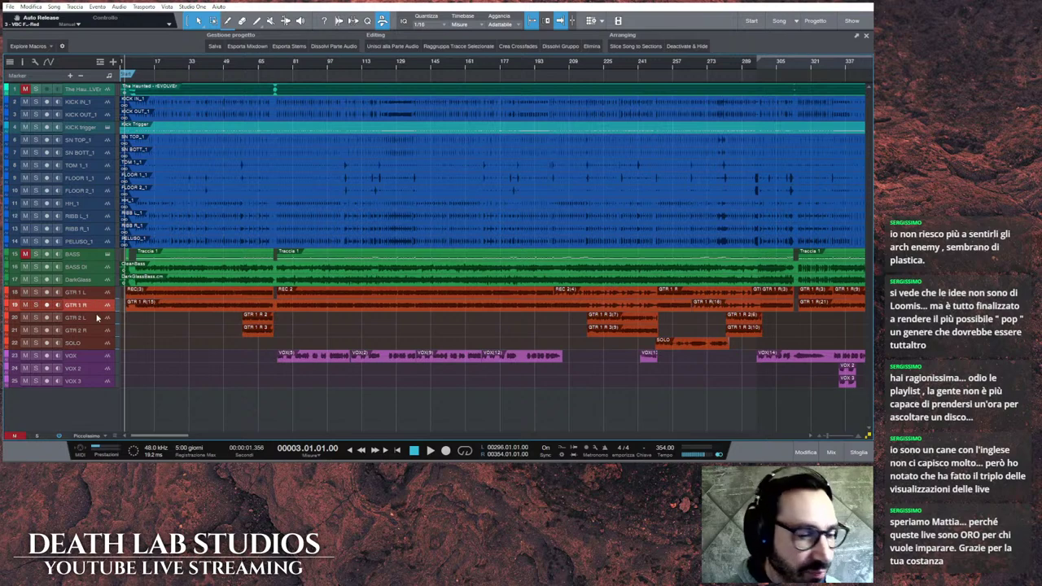
pyautogui.click(97, 319)
pyautogui.click(99, 332)
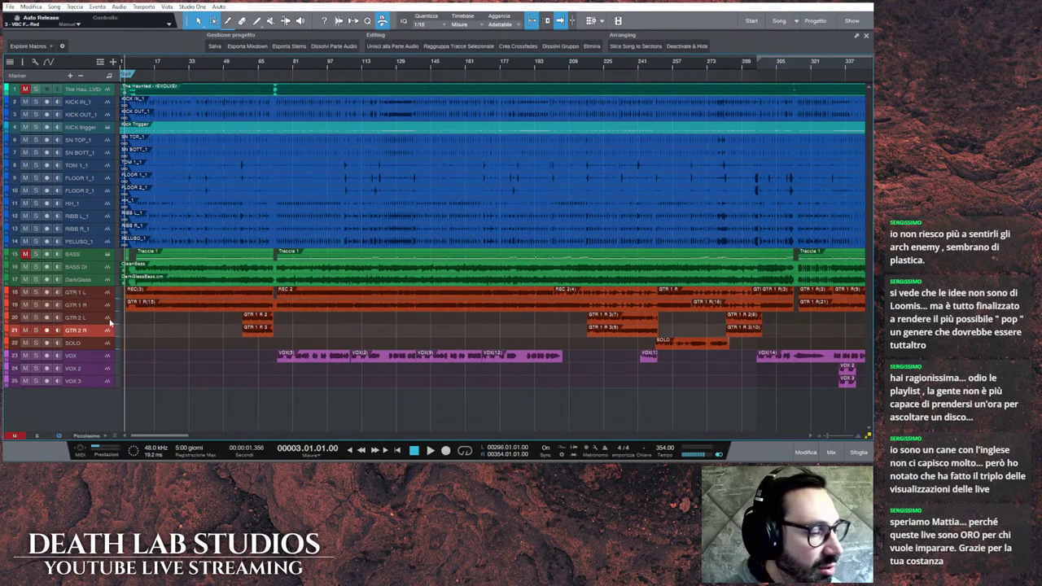
pyautogui.click(94, 345)
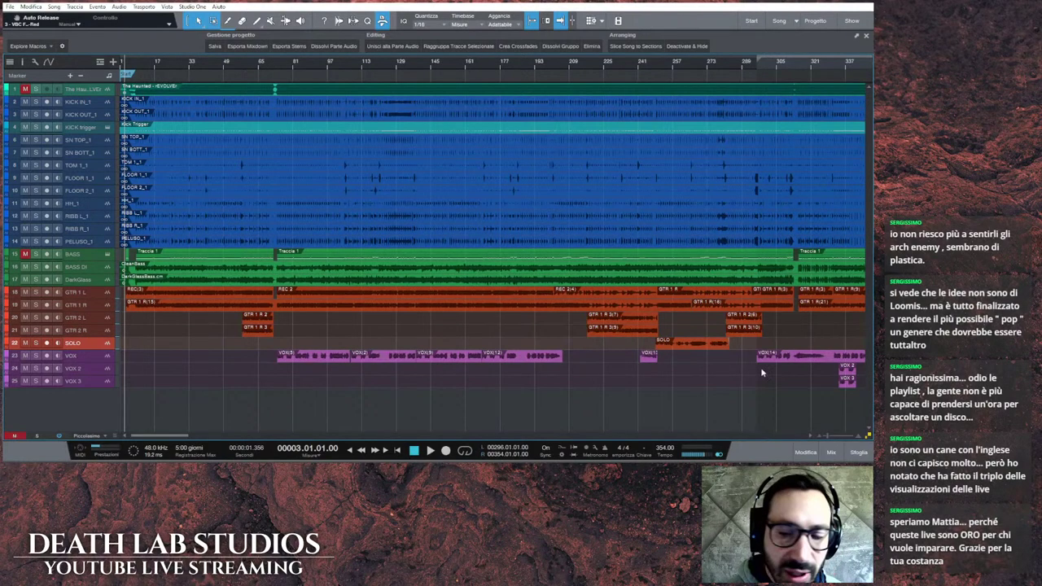
# Step: Inspect the Archetype Gojira insert on GTR 1 L in the mixer, and return to the arrangement
pyautogui.click(837, 452)
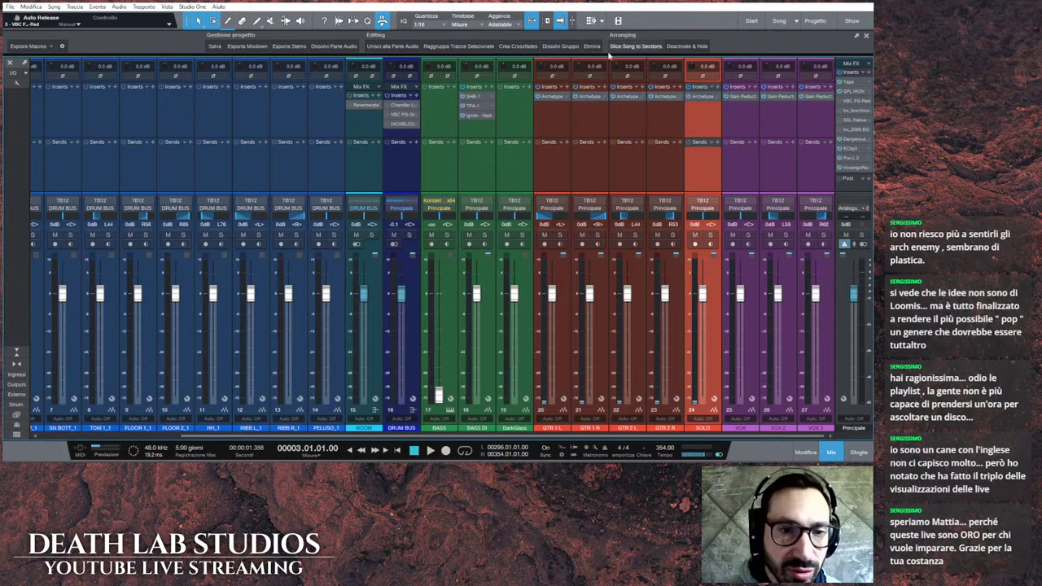
pyautogui.click(557, 98)
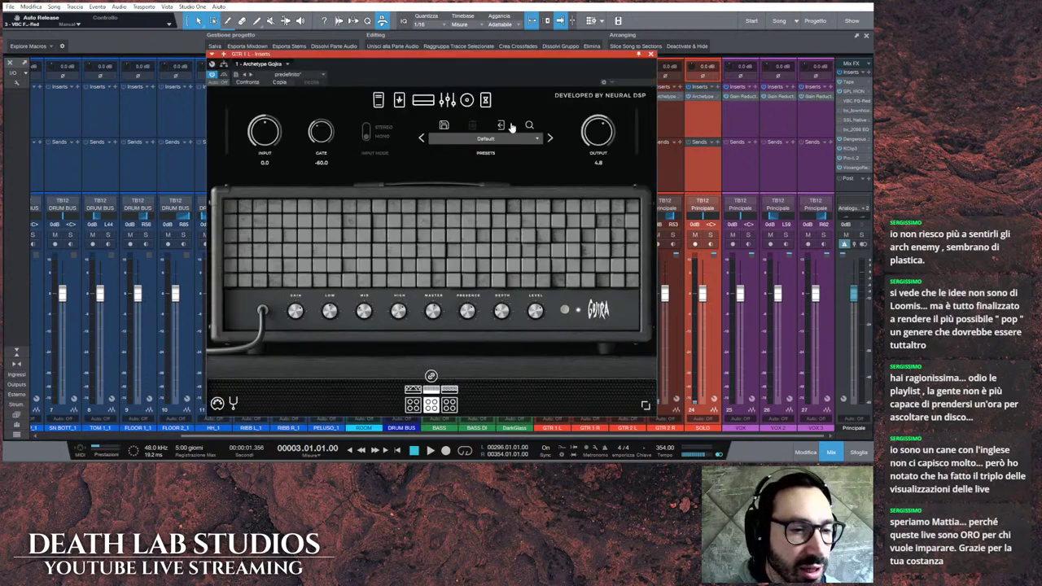
pyautogui.moveTo(506, 59); pyautogui.dragTo(503, 34)
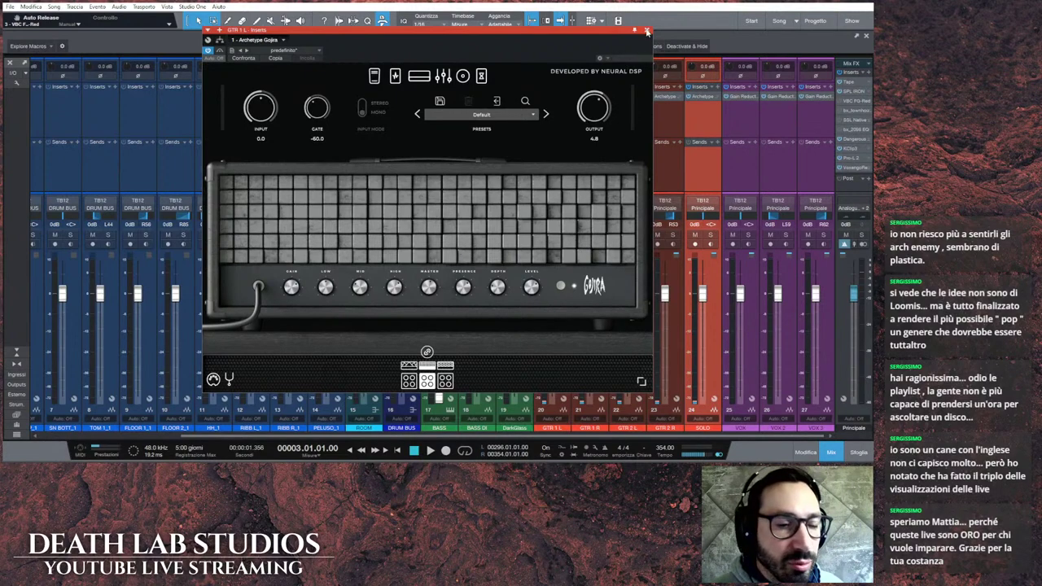
pyautogui.click(646, 31)
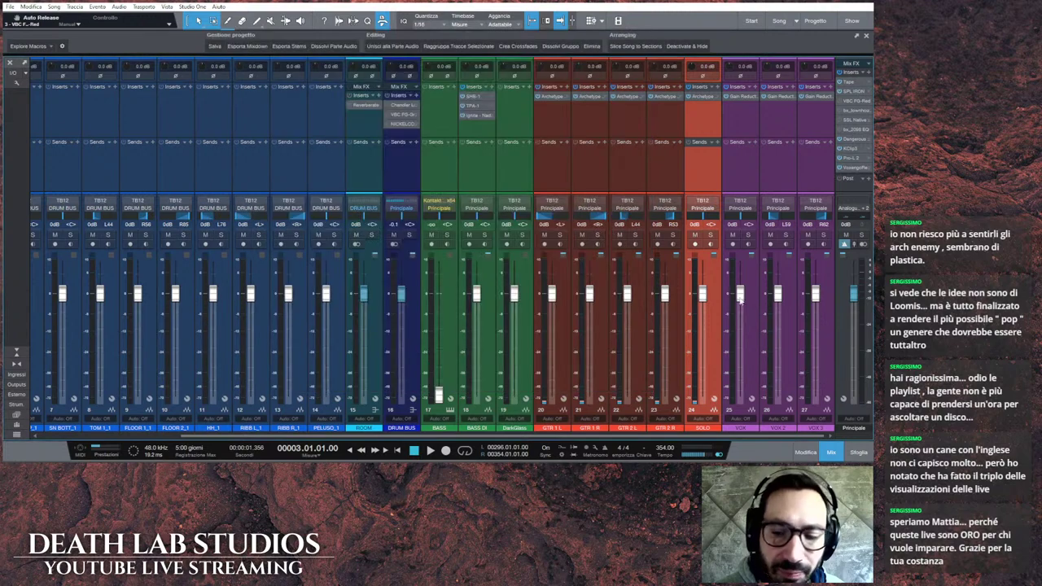
pyautogui.click(831, 453)
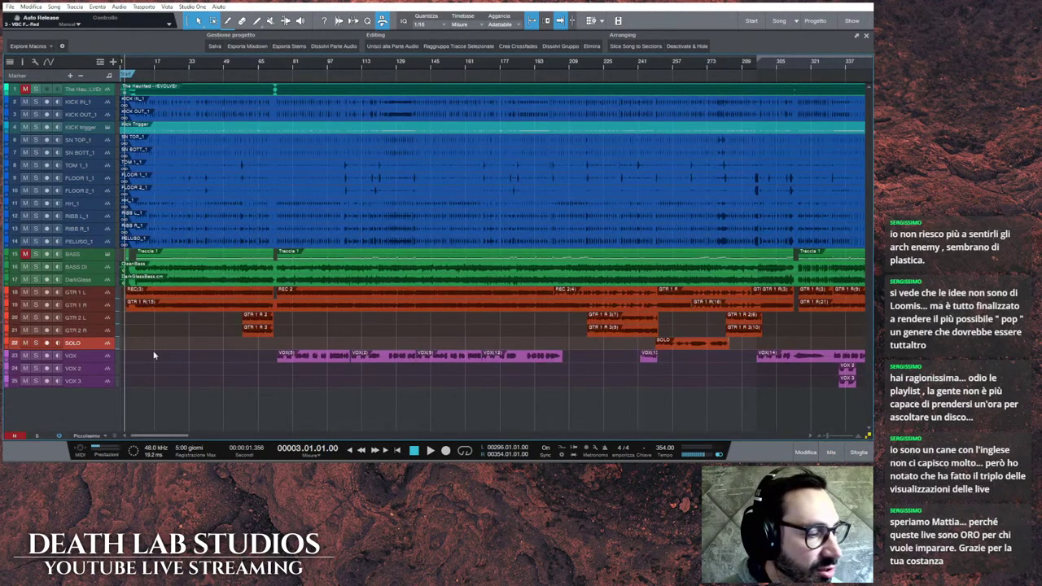
# Step: Select the VOX track and look over its clips along the song's timeline
pyautogui.click(96, 356)
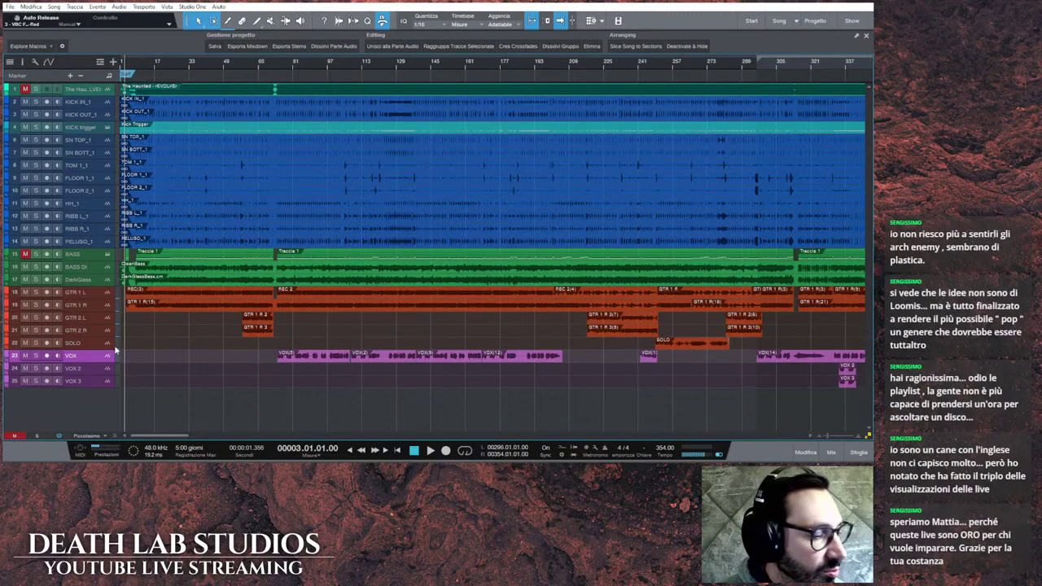
pyautogui.press('w')
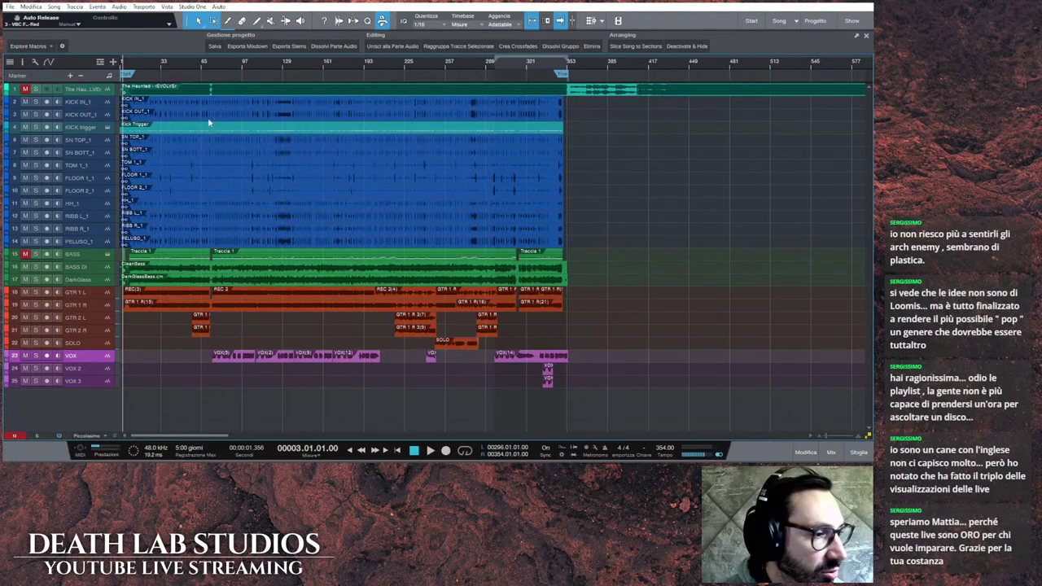
pyautogui.scroll(4, 128, 67)
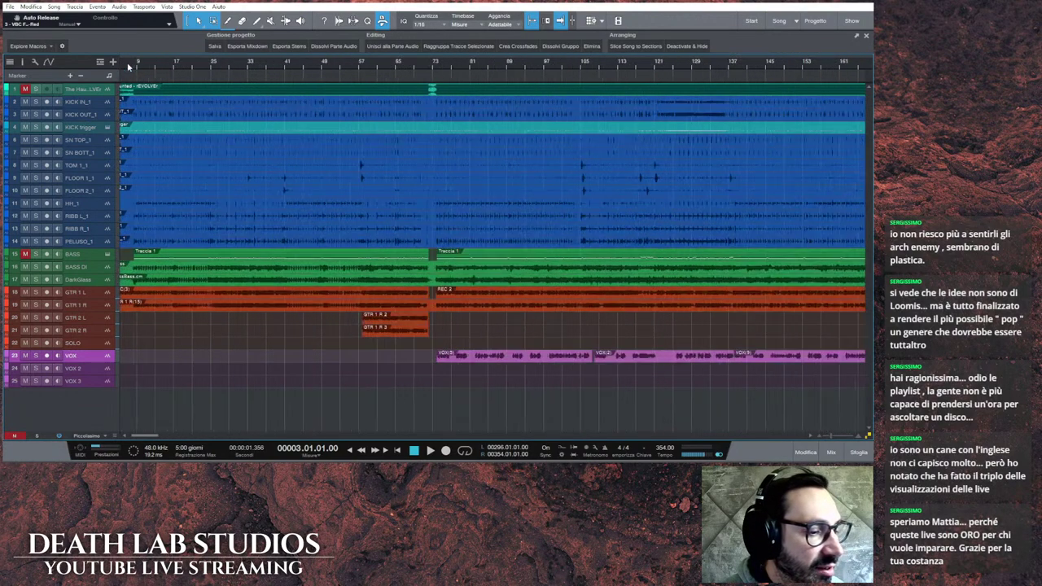
pyautogui.scroll(-2, 128, 67)
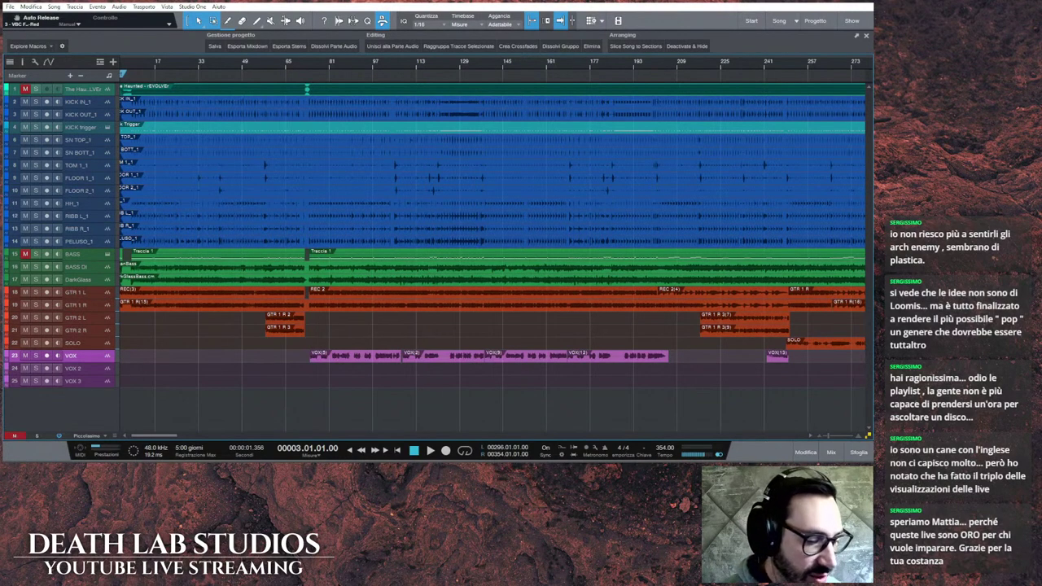
# Step: Switch to Facebook in the browser, view the studio post's photo of the two musicians, and close the photo viewer
pyautogui.hotkey('alt', 'Tab')
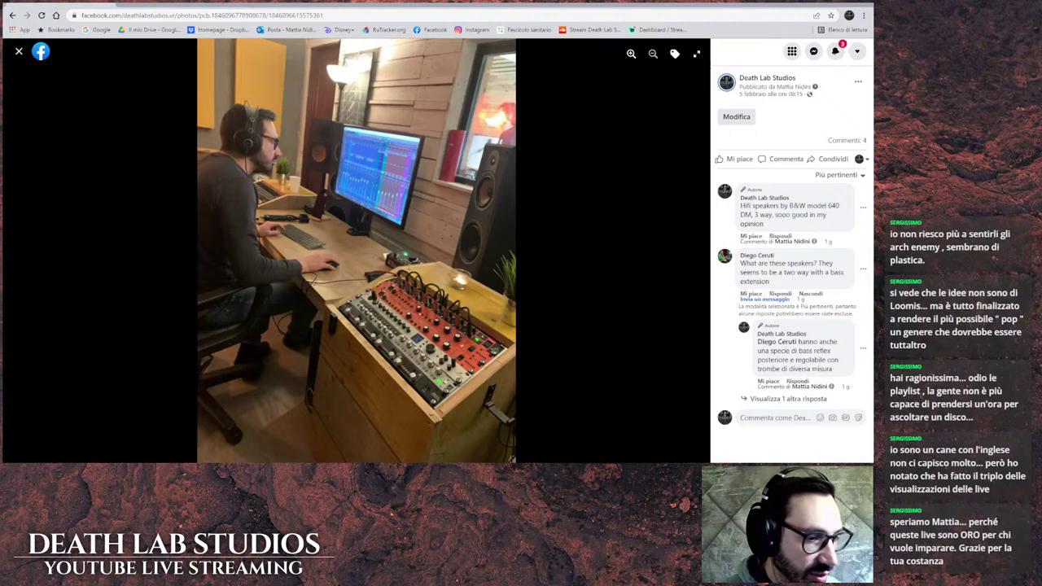
pyautogui.click(18, 250)
pyautogui.click(19, 251)
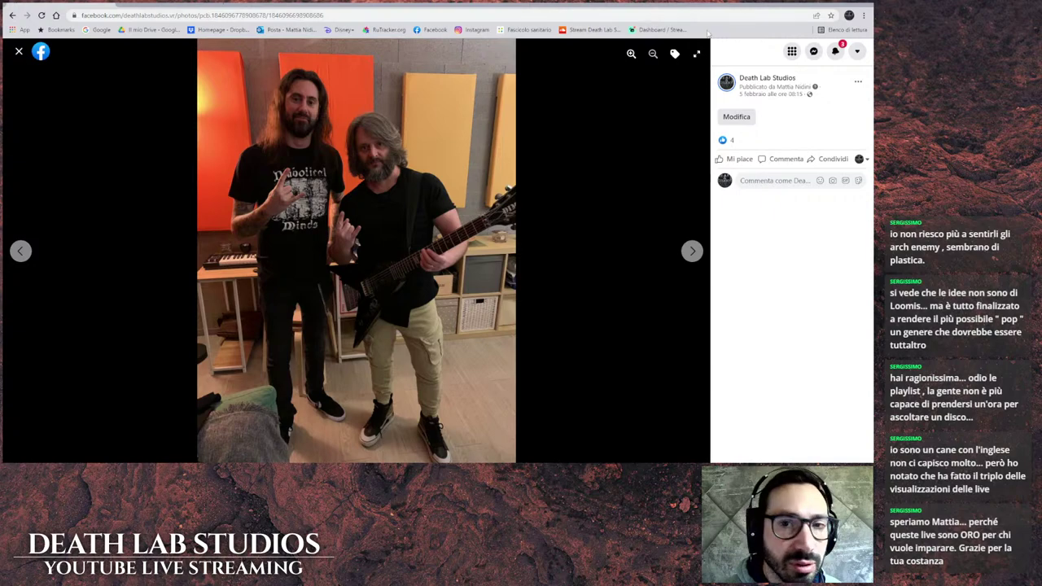
pyautogui.click(18, 51)
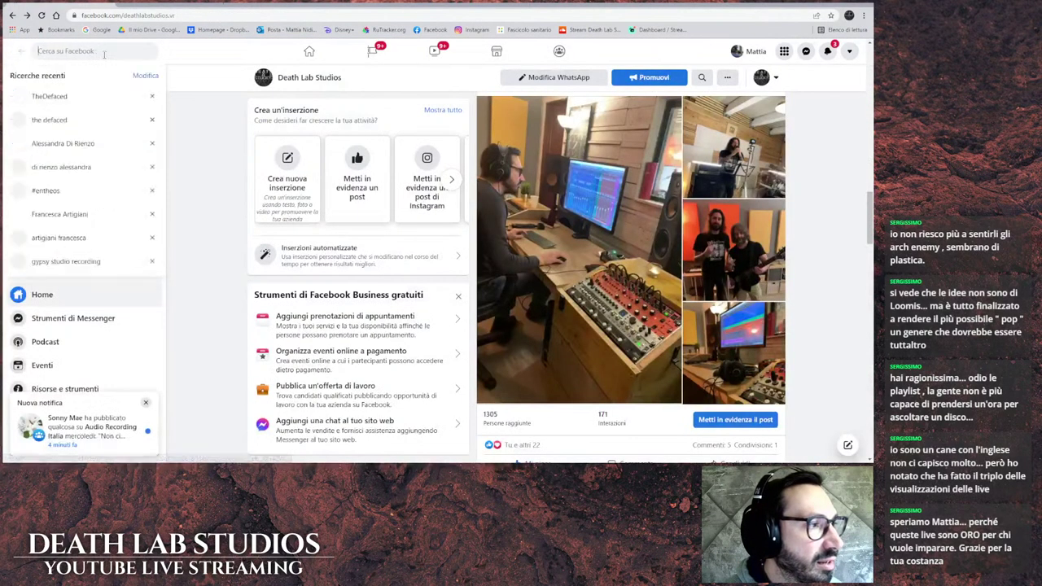
# Step: Search Facebook for "evil" and open the Slipknot tribute - Evilsonic page from the suggested search
pyautogui.click(105, 52)
pyautogui.write('evi')
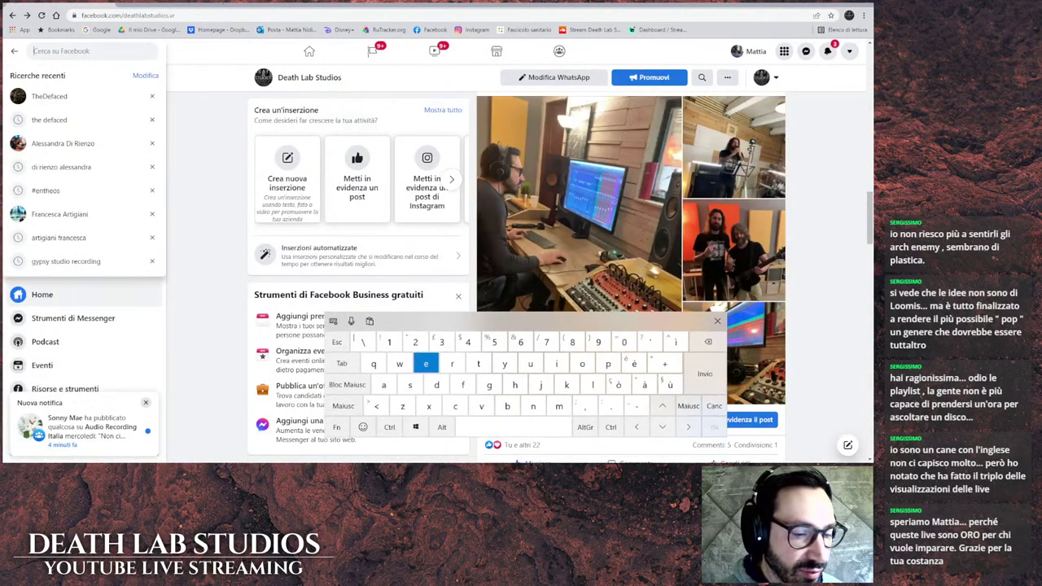
pyautogui.write('l')
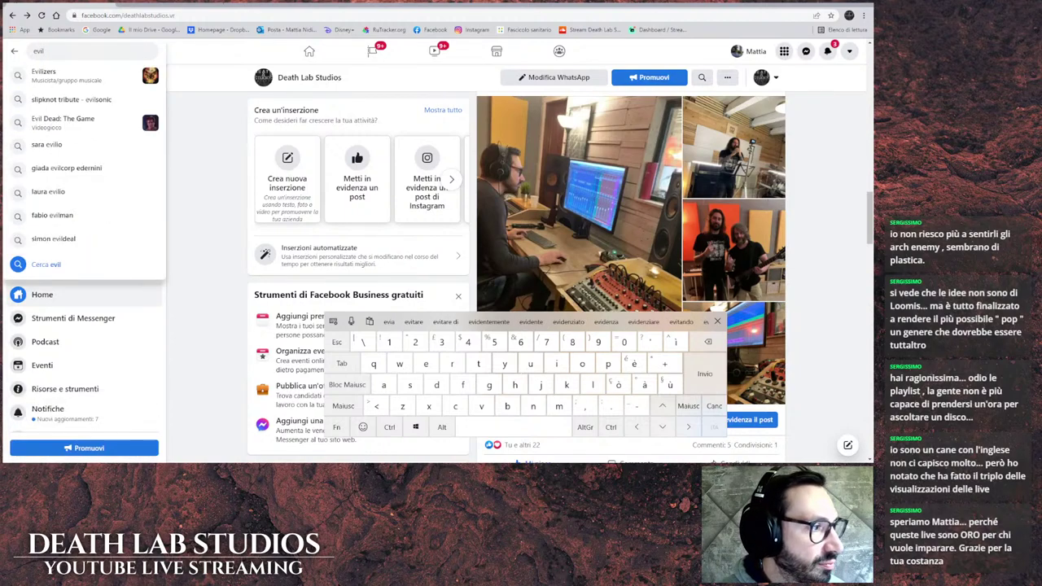
pyautogui.click(71, 99)
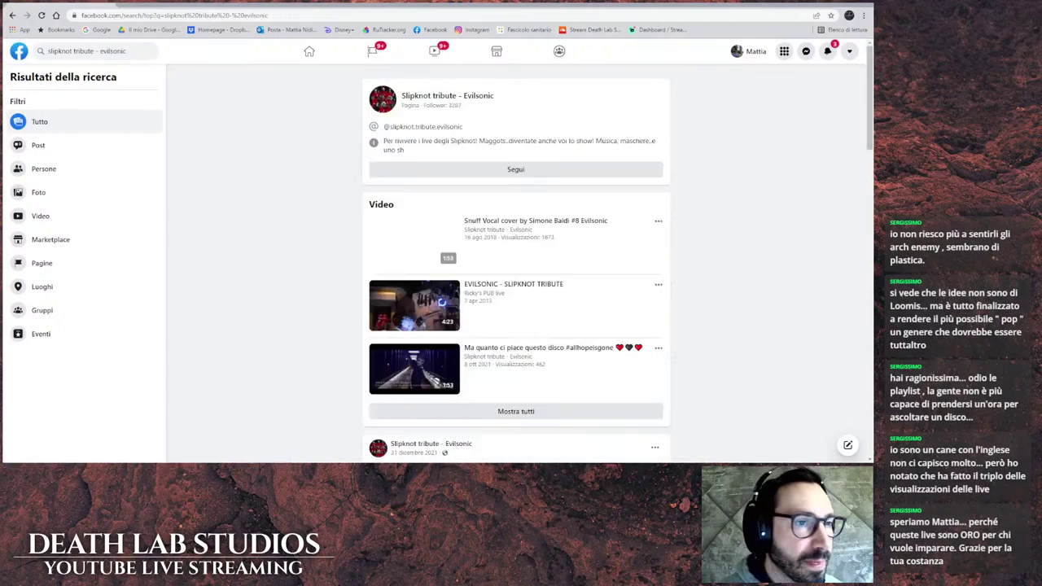
pyautogui.click(480, 97)
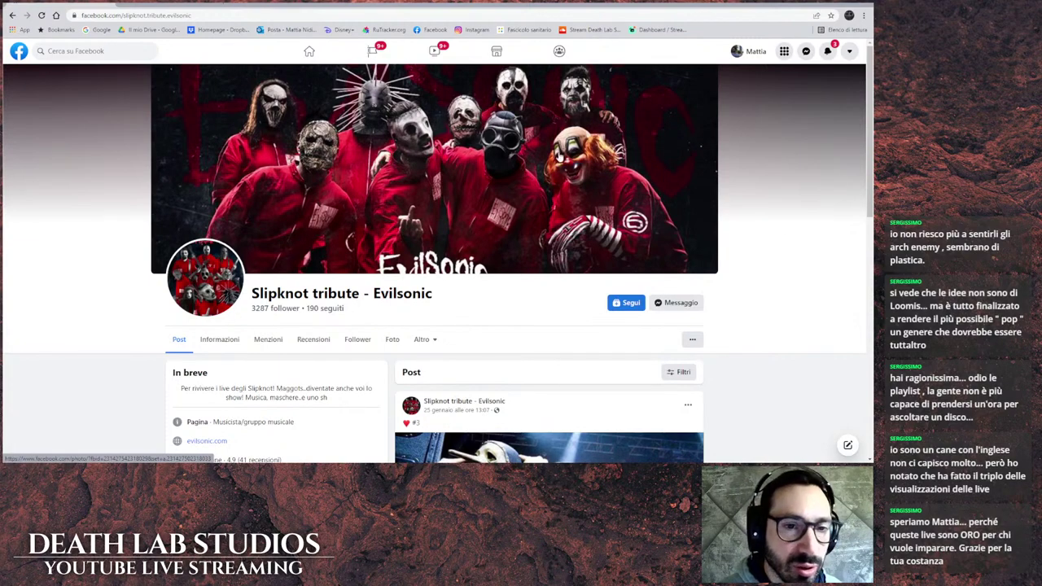
# Step: Look through the posts and page information on the Slipknot tribute - Evilsonic page
pyautogui.scroll(-4, 447, 133)
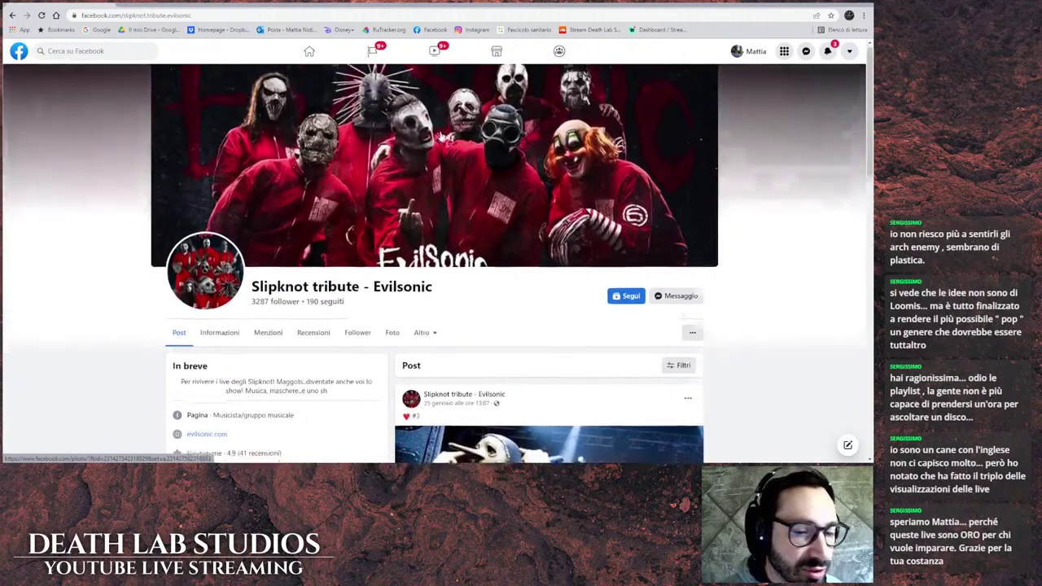
pyautogui.scroll(-2, 331, 169)
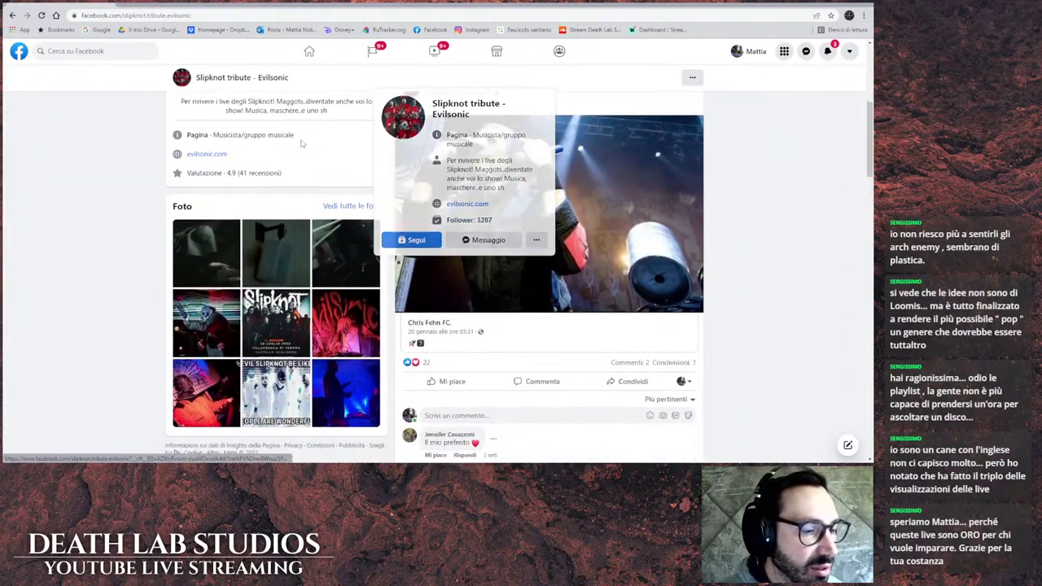
pyautogui.scroll(2, 331, 169)
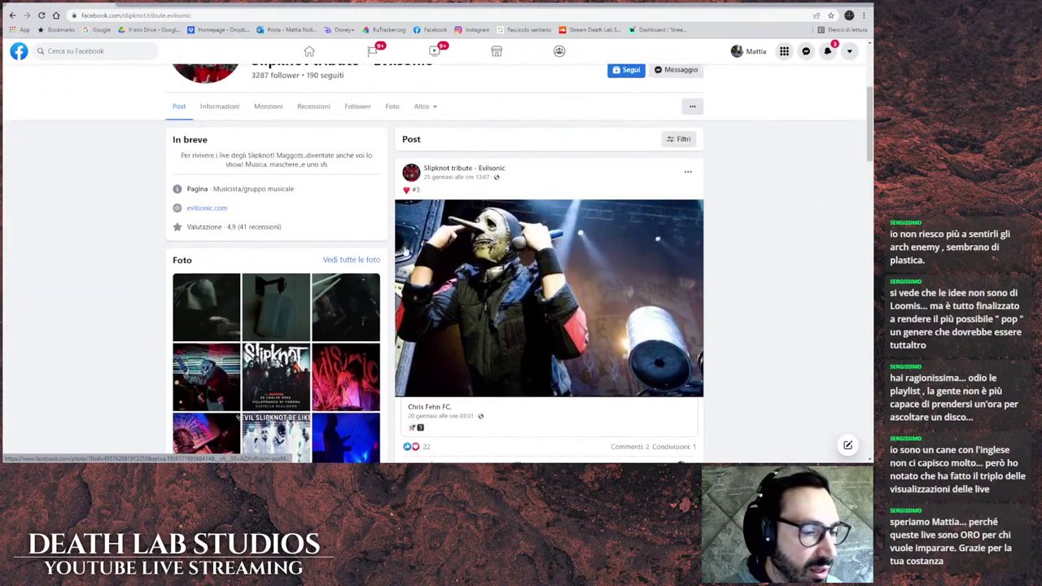
pyautogui.scroll(-3, 218, 309)
pyautogui.scroll(-2, 228, 309)
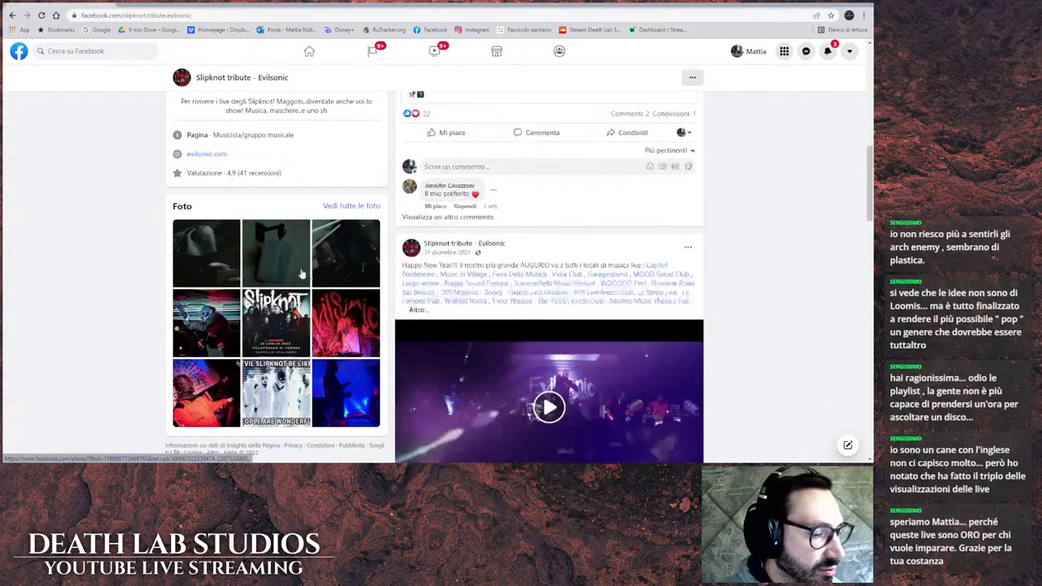
pyautogui.scroll(3, 409, 276)
pyautogui.scroll(5, 409, 276)
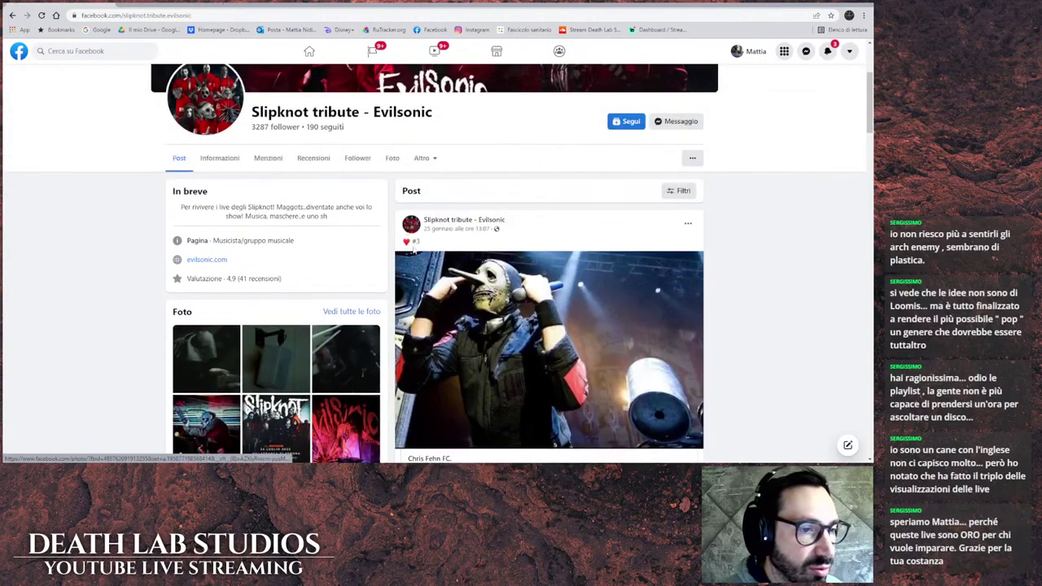
# Step: Open the Evilsonic page's photo collection, view the group picture in red jumpsuits, and close it
pyautogui.click(391, 158)
pyautogui.scroll(-2, 395, 205)
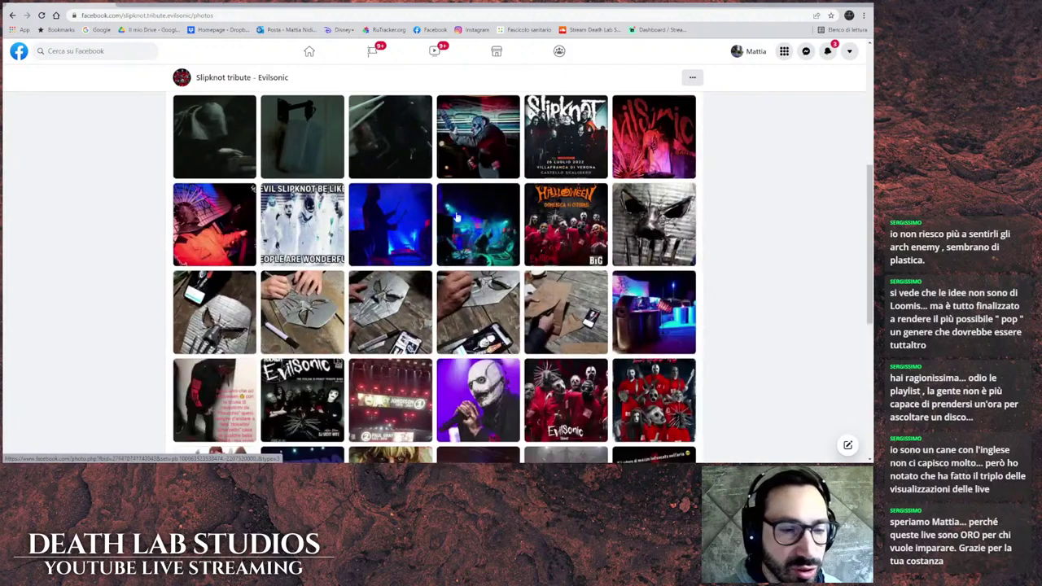
pyautogui.scroll(-2, 603, 149)
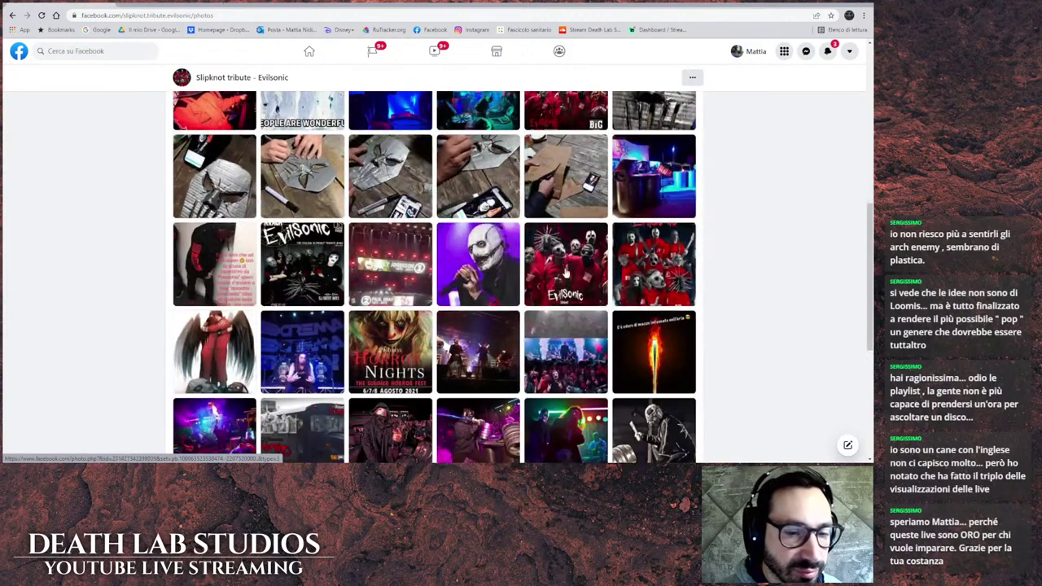
pyautogui.click(662, 265)
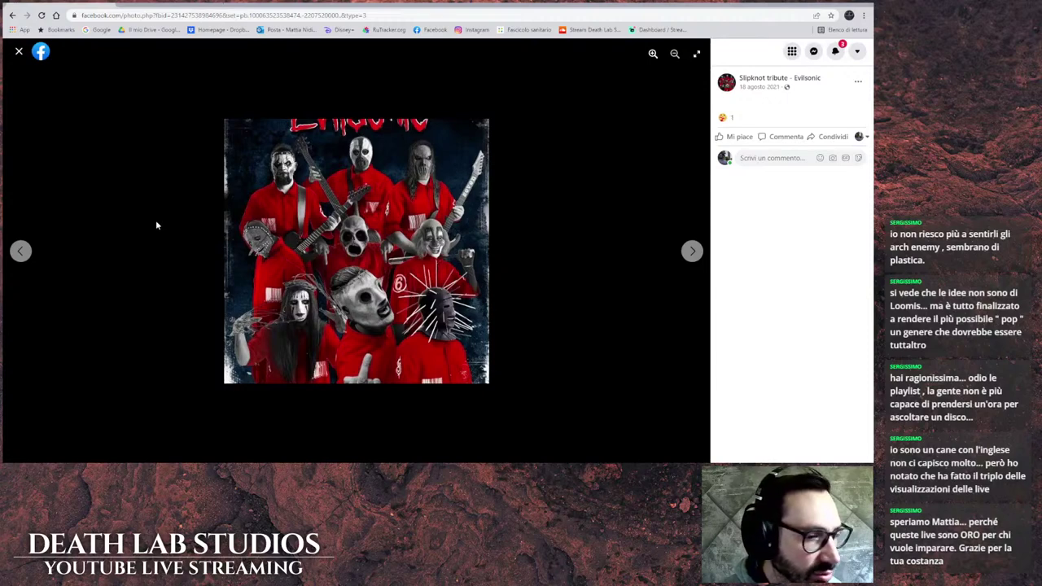
pyautogui.click(21, 251)
pyautogui.click(693, 253)
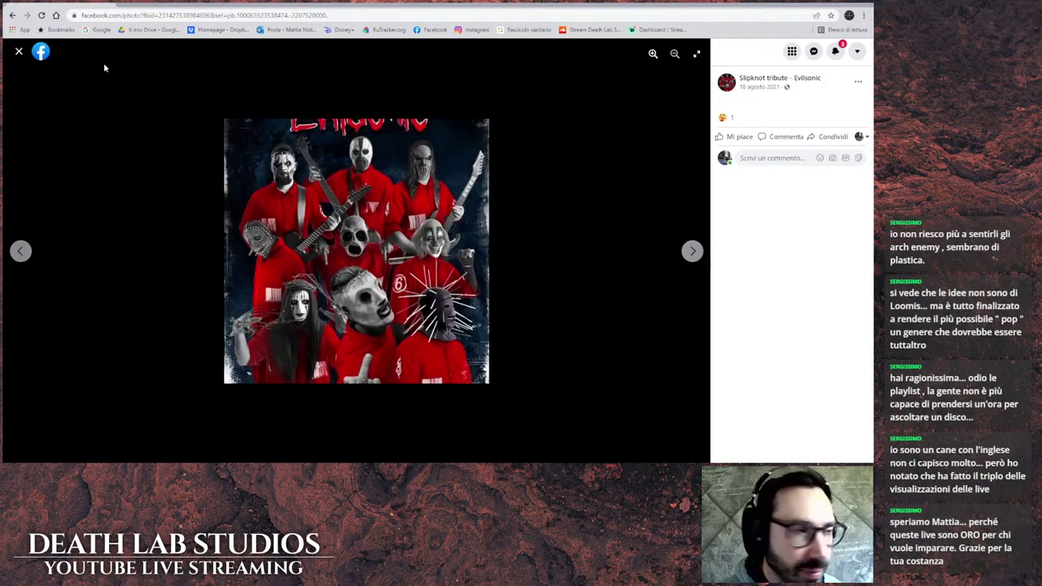
pyautogui.click(19, 52)
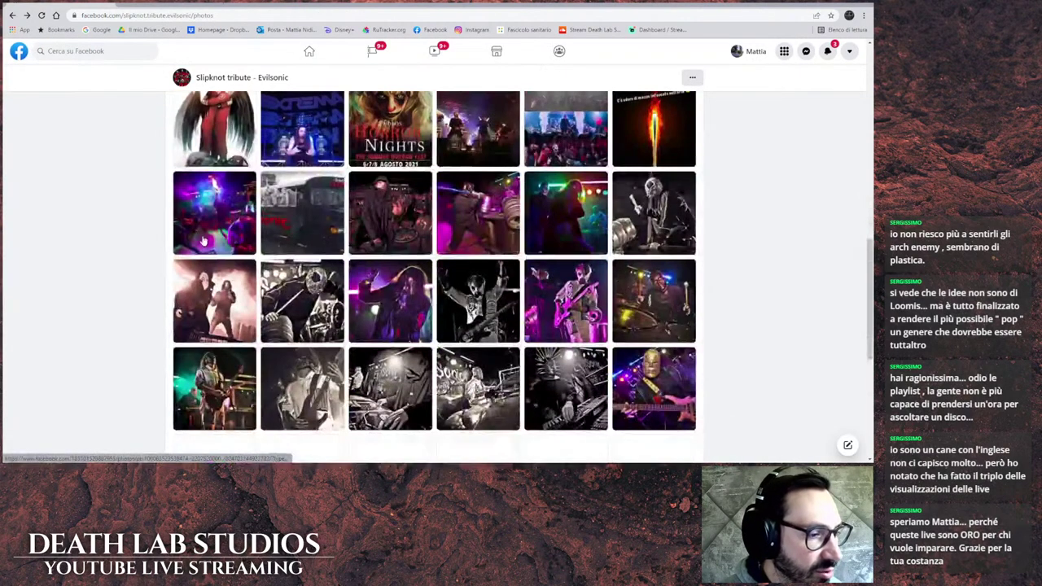
# Step: Look through the photo thumbnails in the Slipknot tribute - Evilsonic page's collection
pyautogui.scroll(-2, 663, 249)
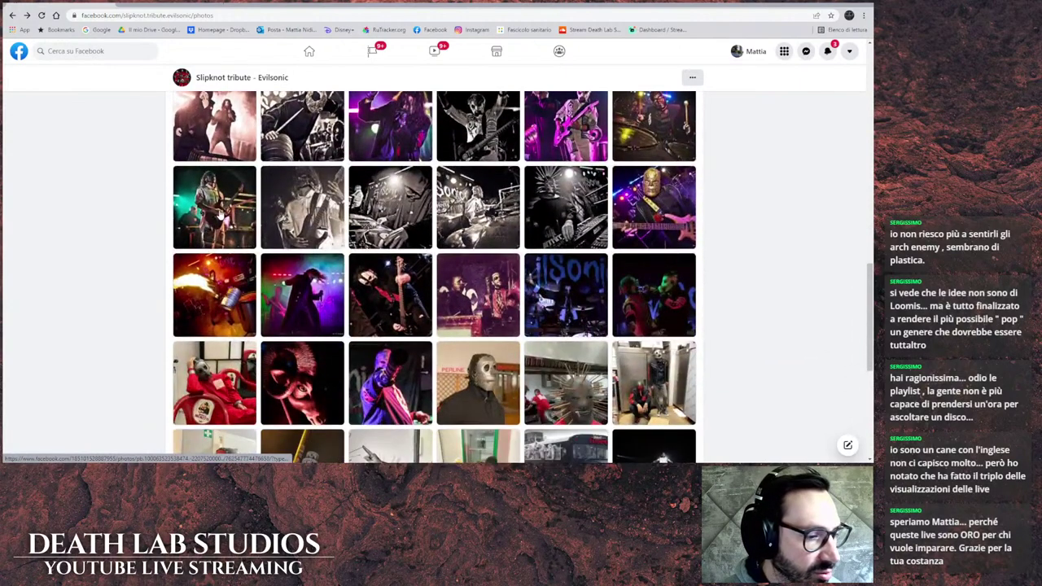
pyautogui.scroll(-1, 393, 308)
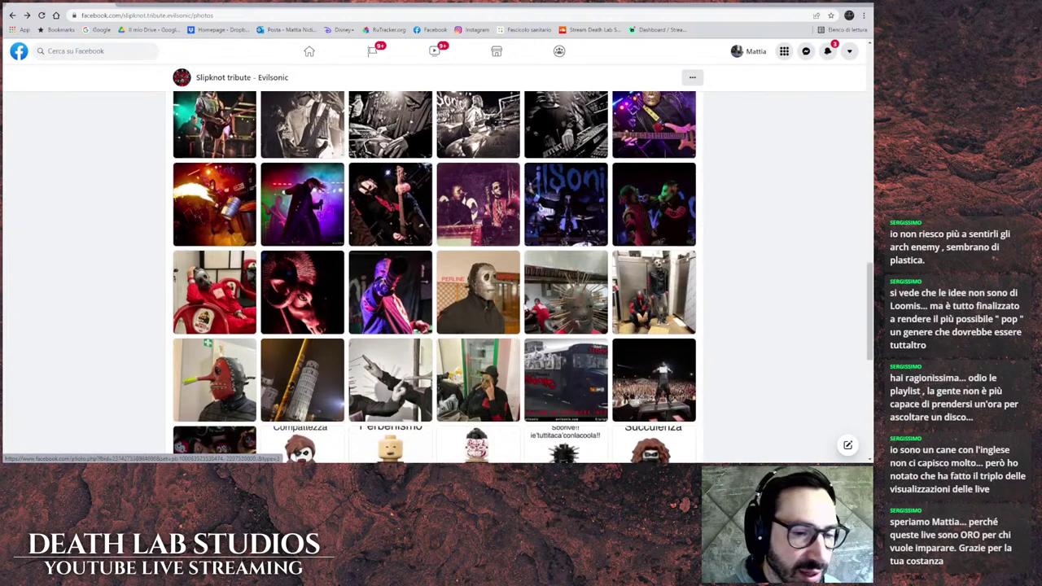
pyautogui.scroll(-1, 434, 280)
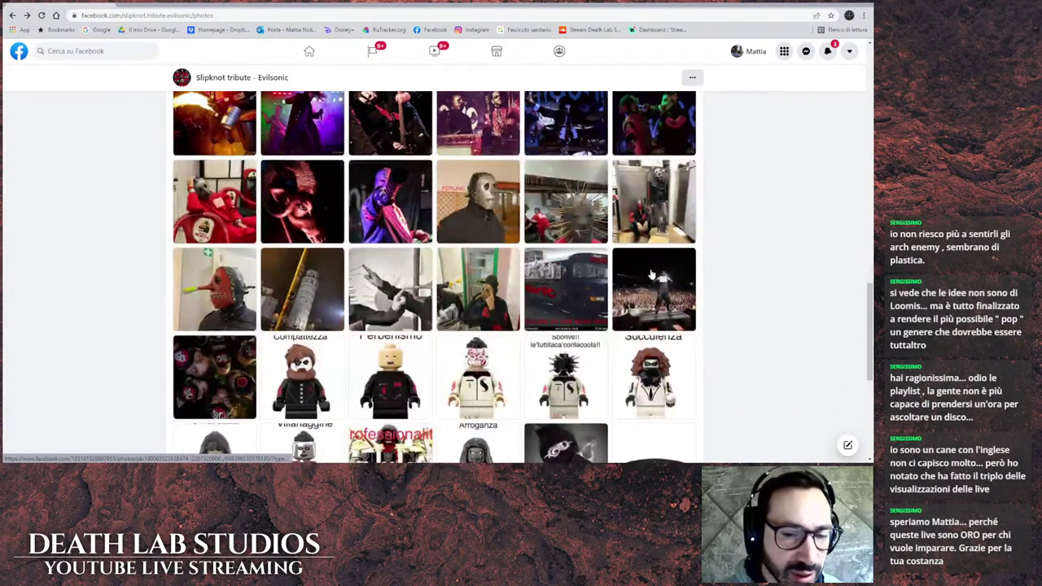
pyautogui.scroll(-5, 362, 292)
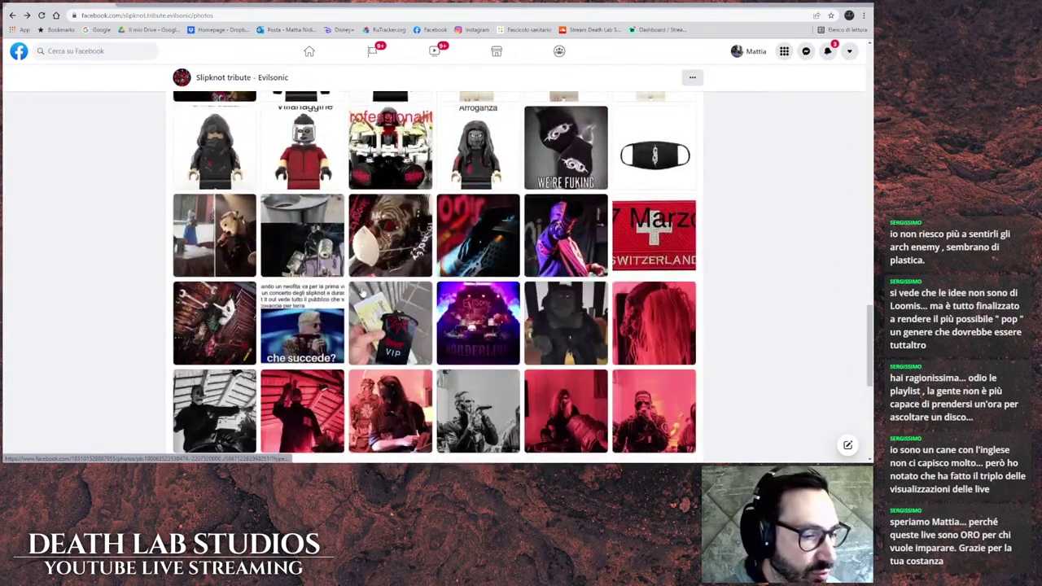
pyautogui.scroll(-1, 543, 290)
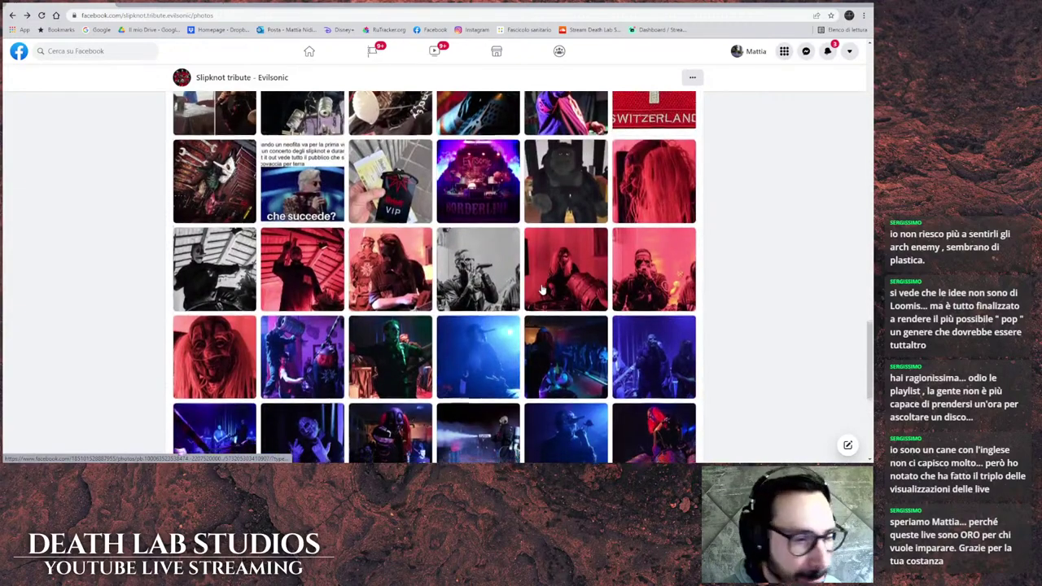
pyautogui.scroll(-1, 285, 236)
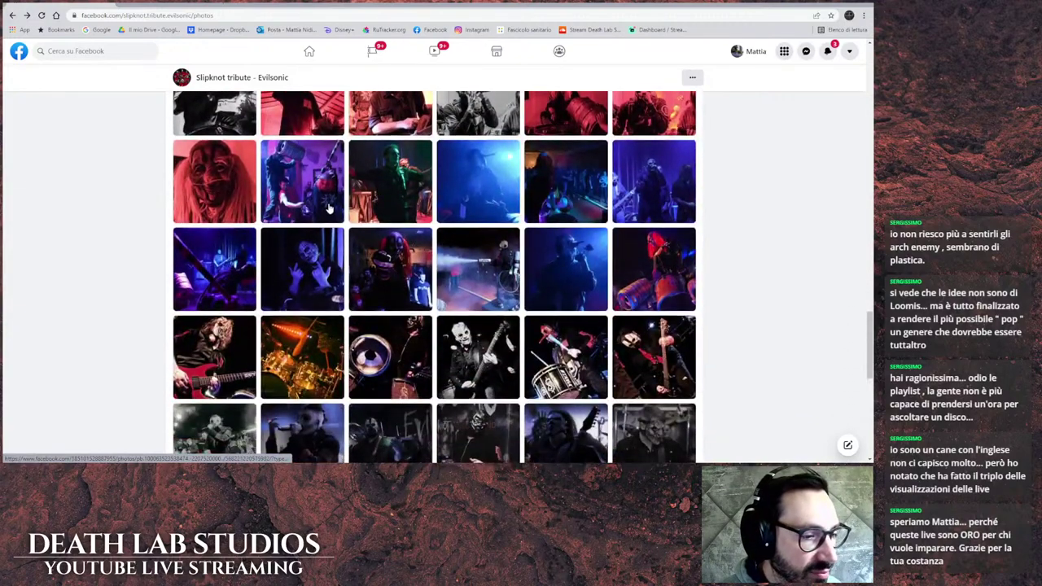
pyautogui.scroll(-1, 498, 288)
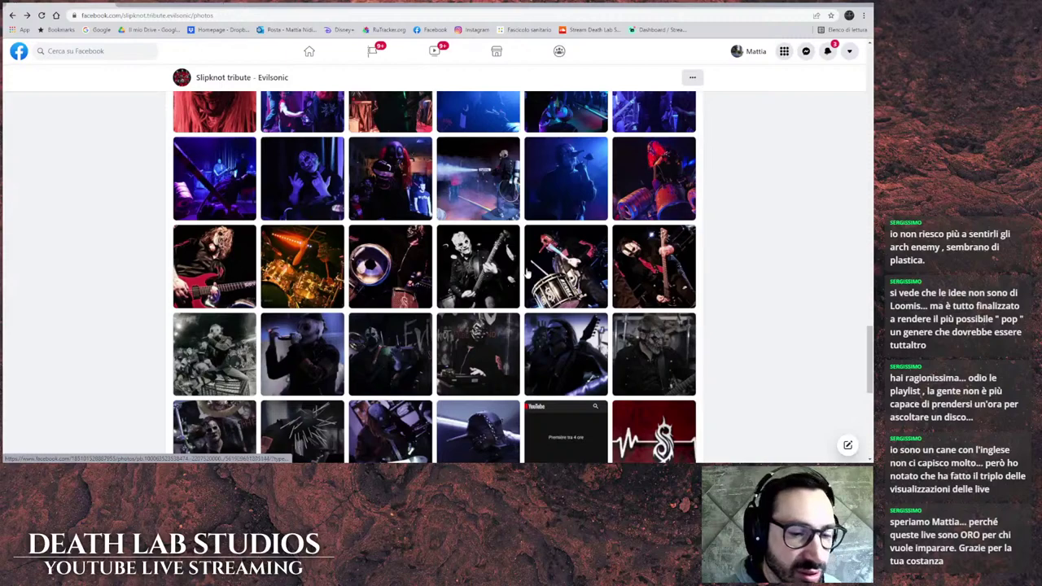
pyautogui.scroll(-2, 626, 208)
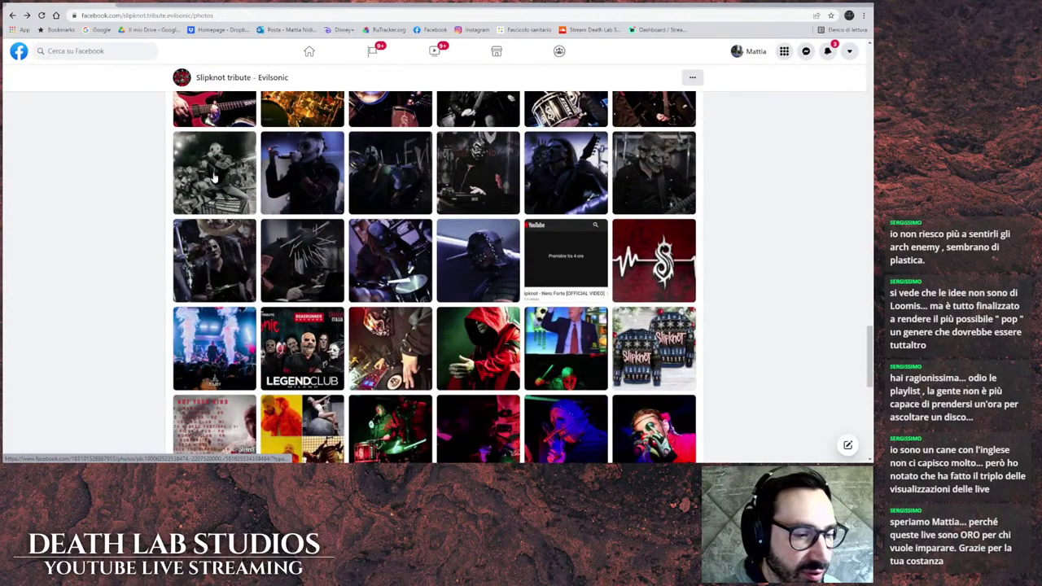
pyautogui.scroll(1, 611, 203)
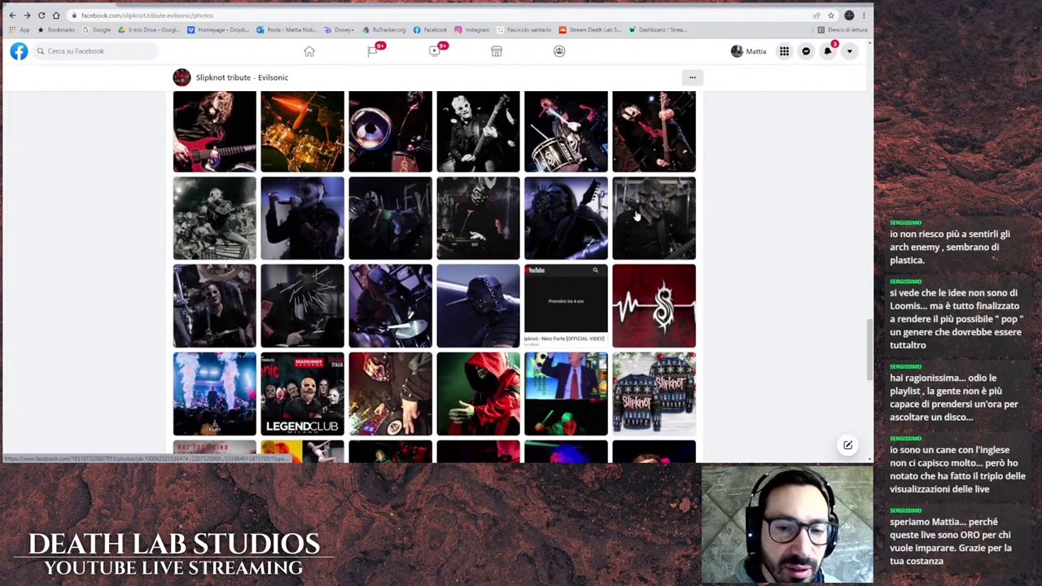
# Step: View the masked guitarist's photo and the ones after it, close the viewer, and look further through the collection
pyautogui.click(639, 229)
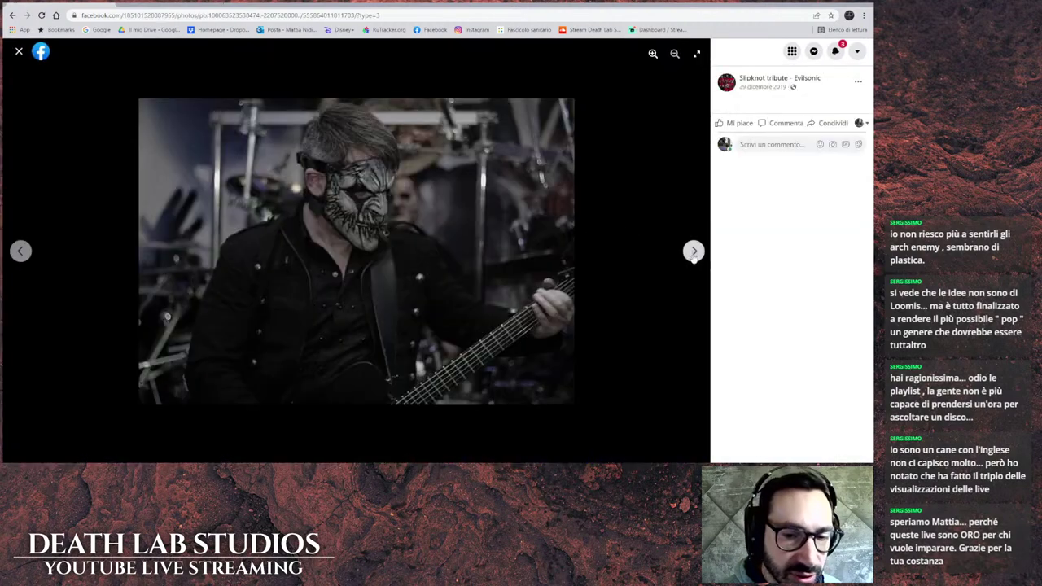
pyautogui.click(693, 251)
pyautogui.click(693, 252)
pyautogui.click(693, 251)
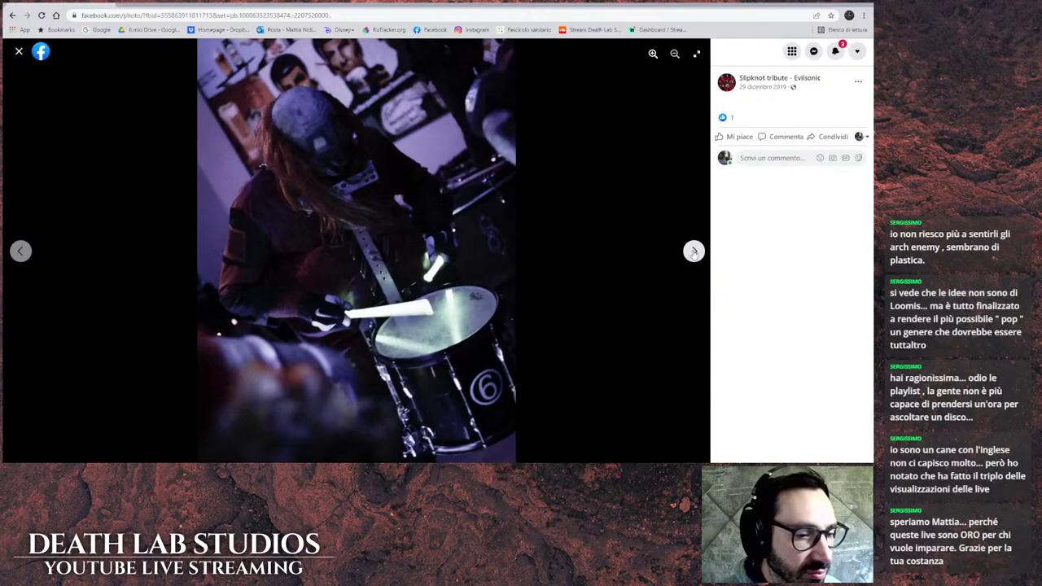
pyautogui.click(19, 54)
pyautogui.scroll(-3, 330, 170)
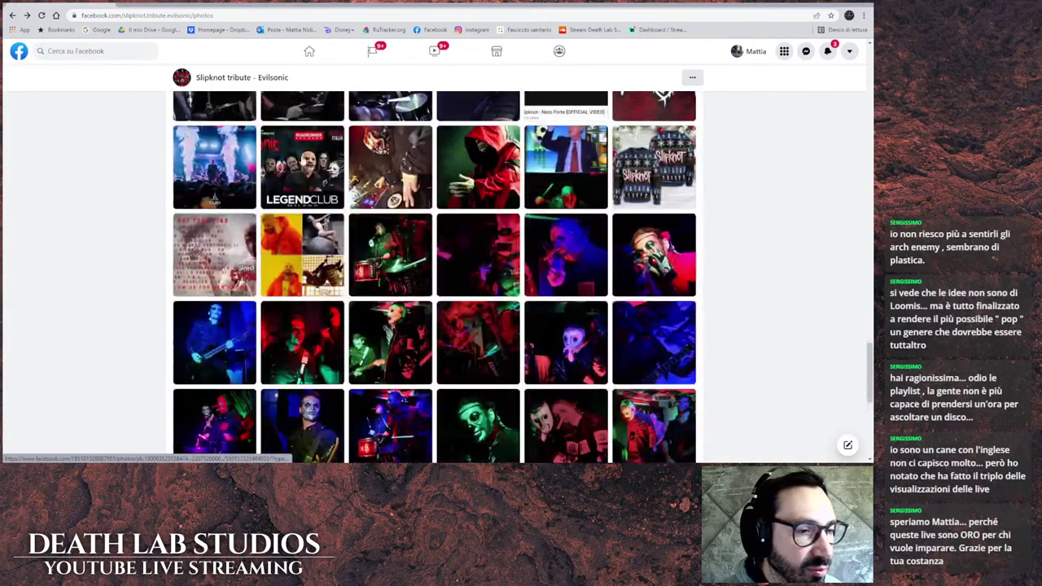
pyautogui.scroll(-2, 329, 169)
pyautogui.scroll(-1, 330, 170)
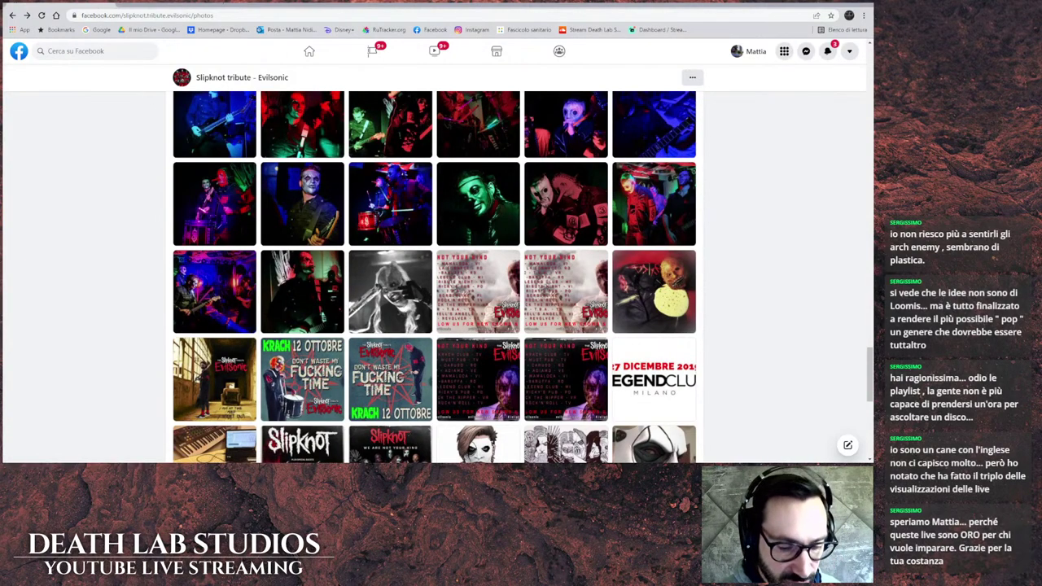
# Step: Switch back to the Studio One project and show the mixer console
pyautogui.click(484, 431)
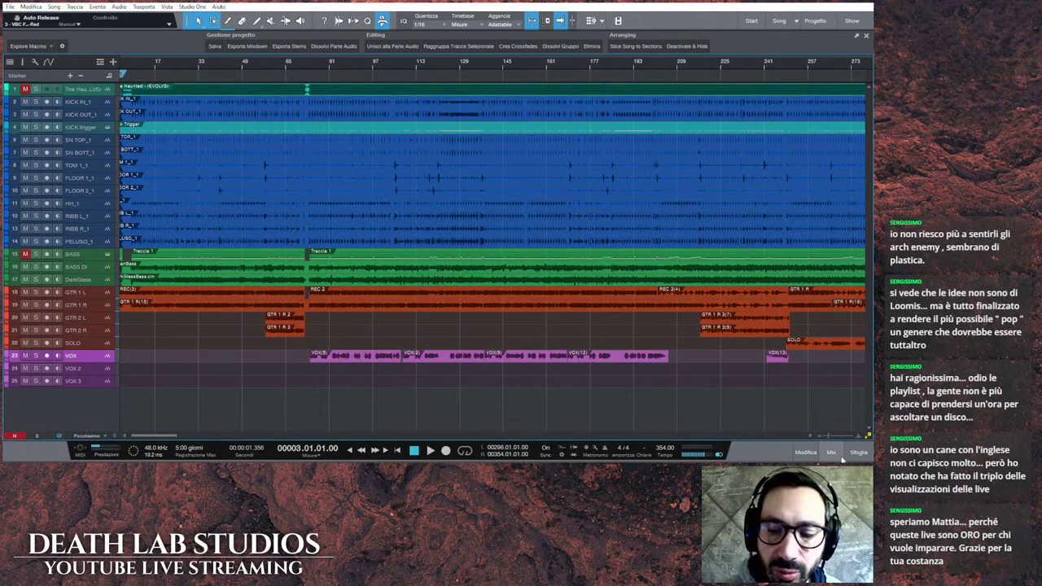
pyautogui.press('F3')
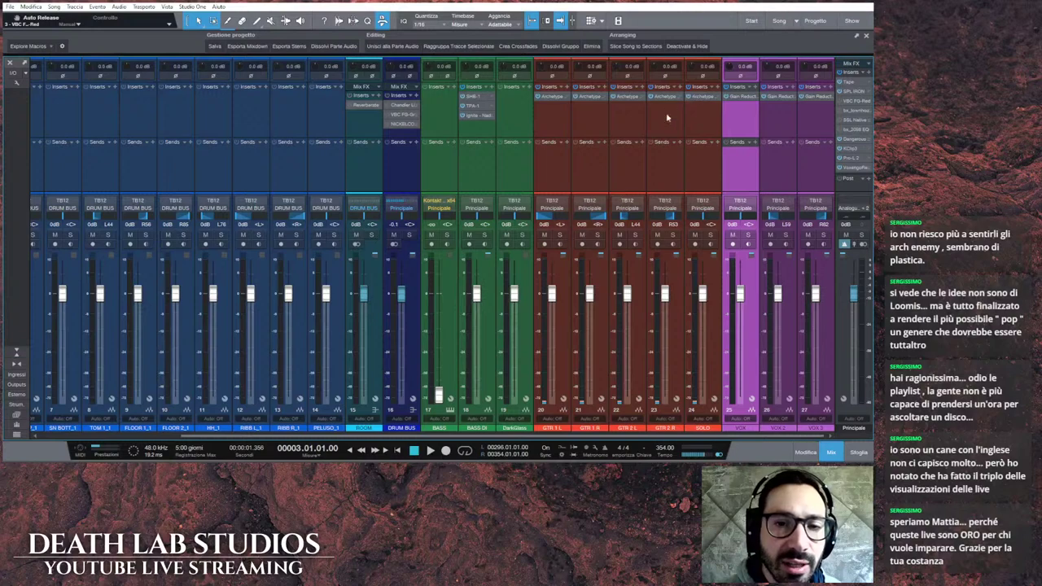
# Step: Examine the Gain Reduction Deluxe insert on the VOX channel and close its window
pyautogui.click(742, 98)
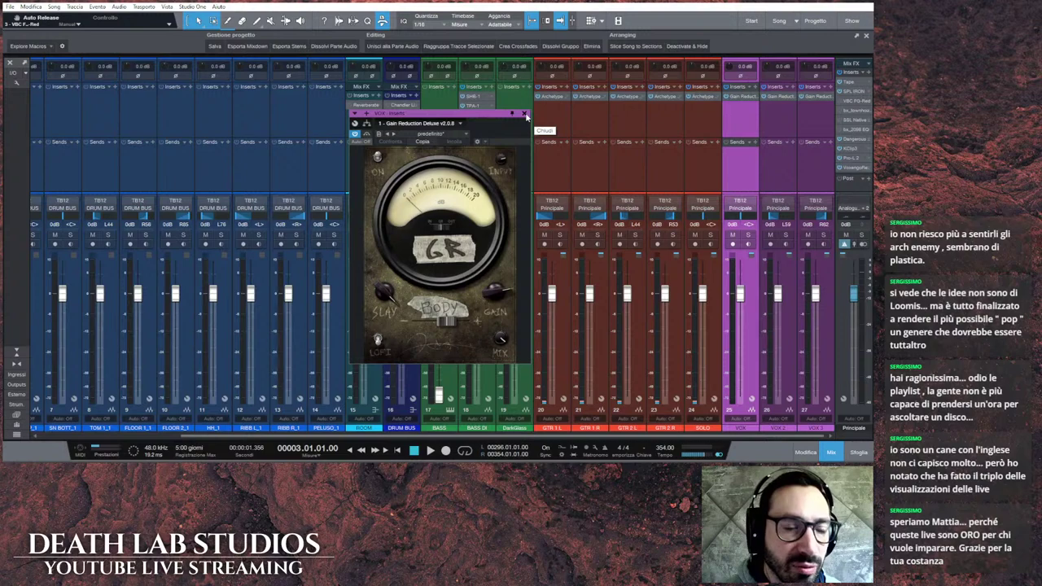
pyautogui.click(526, 115)
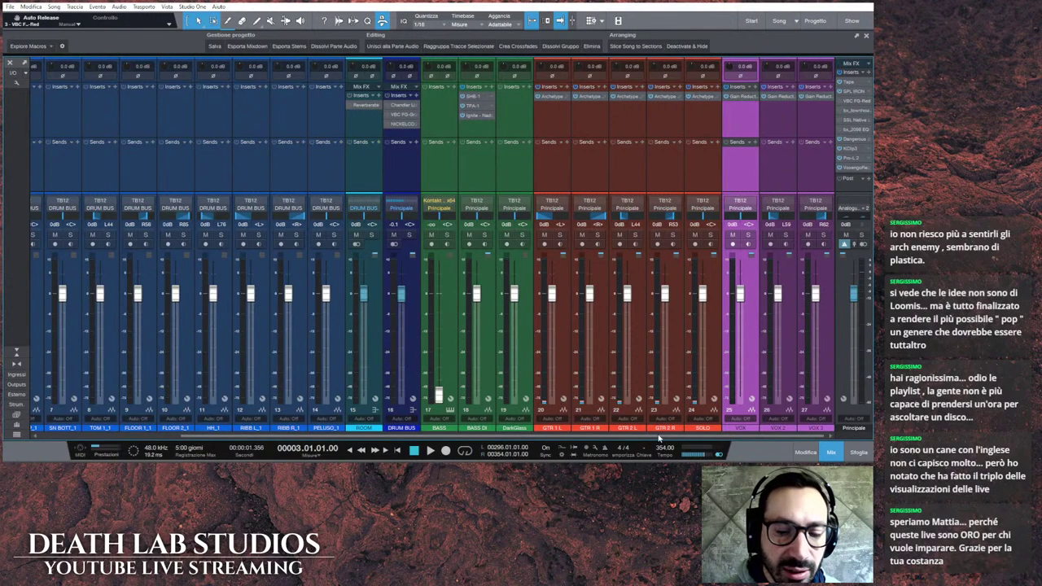
pyautogui.click(740, 98)
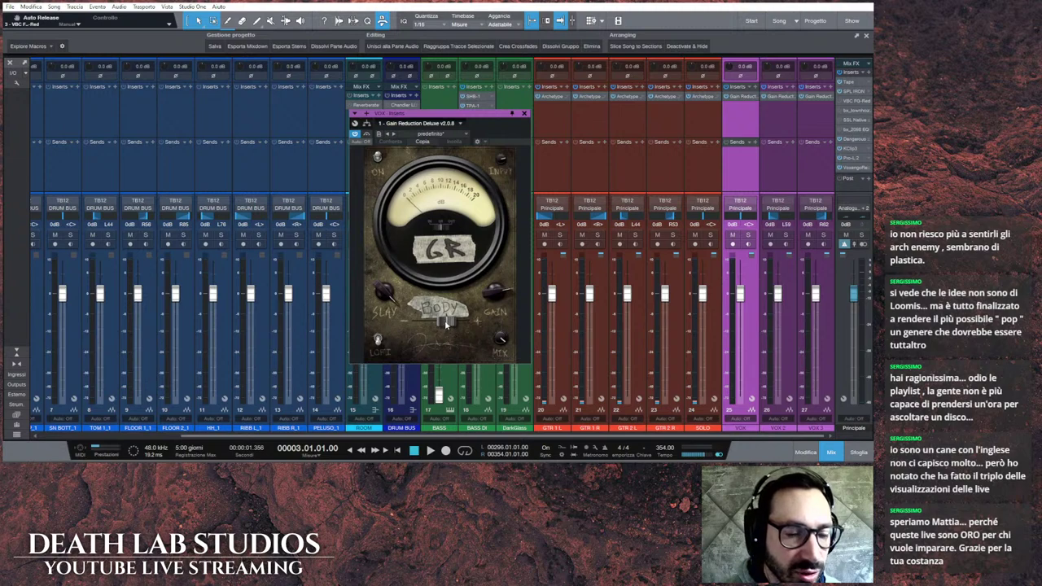
pyautogui.click(525, 114)
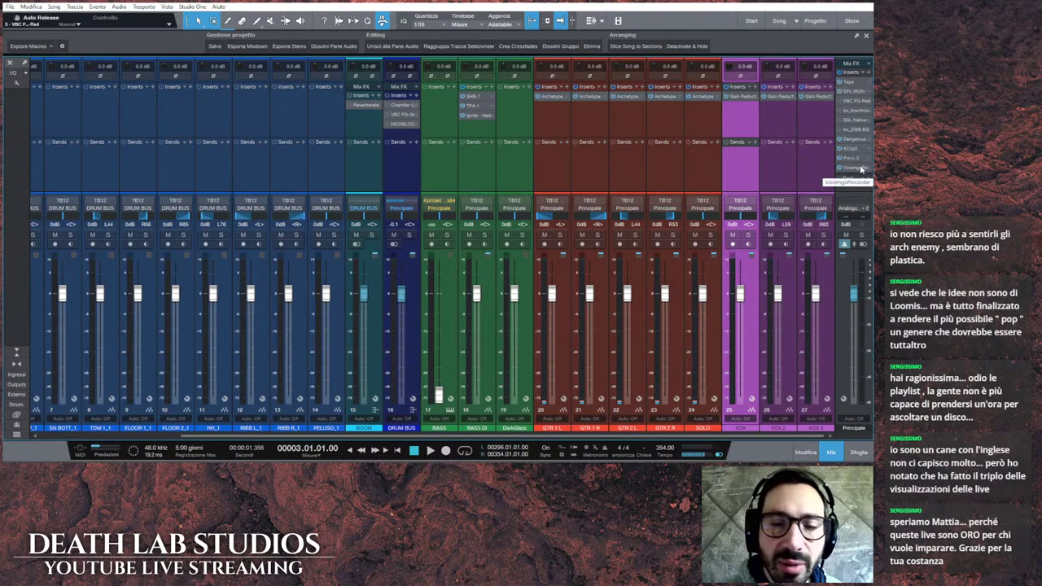
# Step: Stop the VoxengoRecorder plug-in on the Principale channel and close its window
pyautogui.click(857, 169)
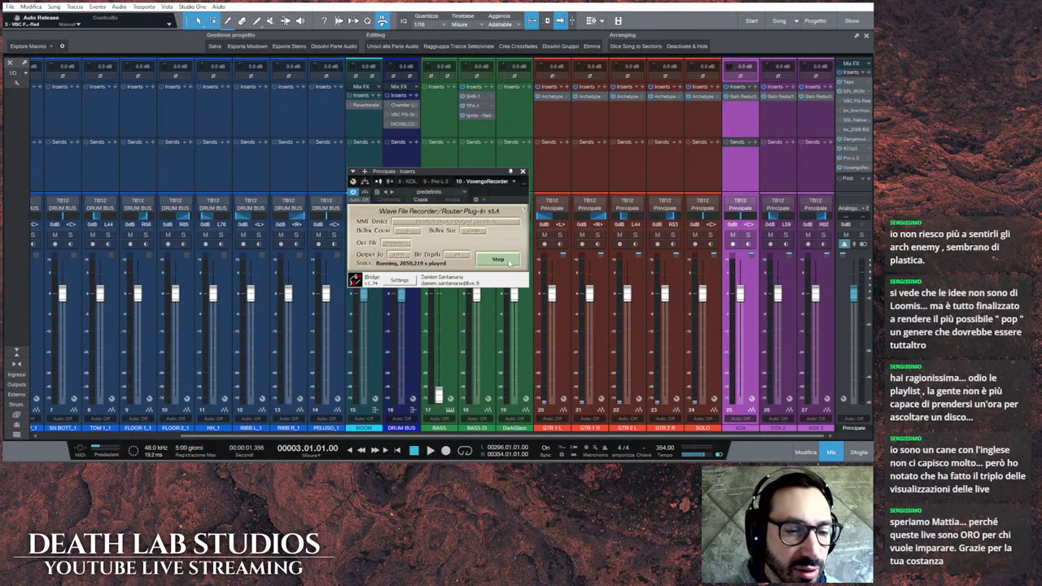
pyautogui.click(505, 259)
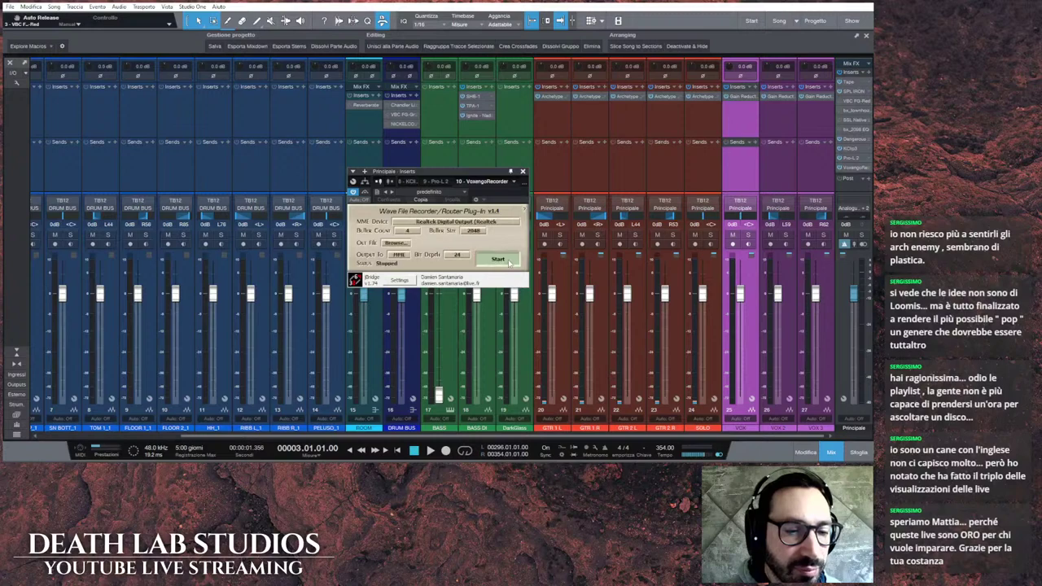
pyautogui.click(523, 171)
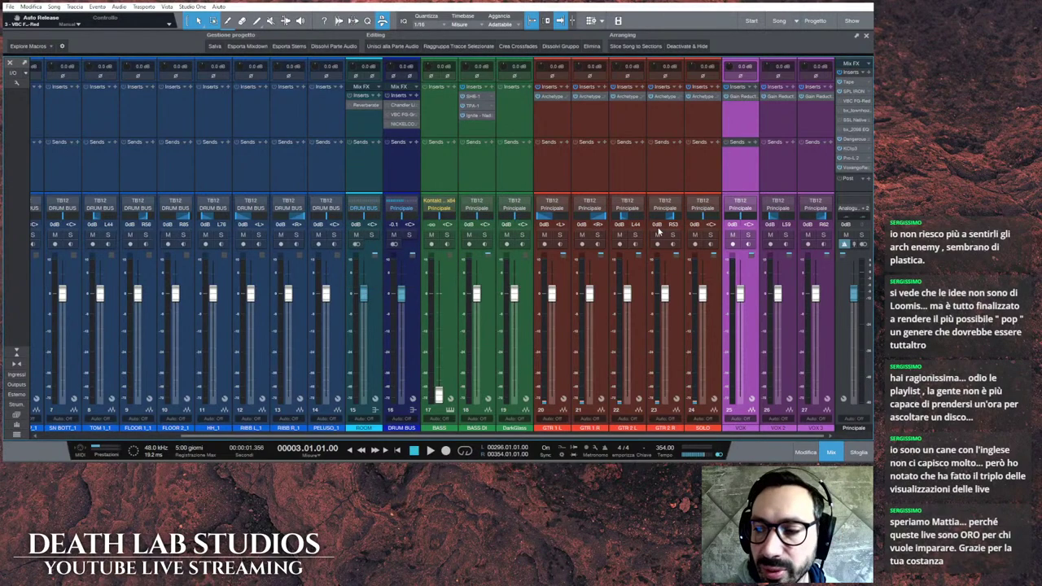
# Step: Examine the SPL IRON compressor and Tape inserts on the Principale channel, closing their windows
pyautogui.click(850, 92)
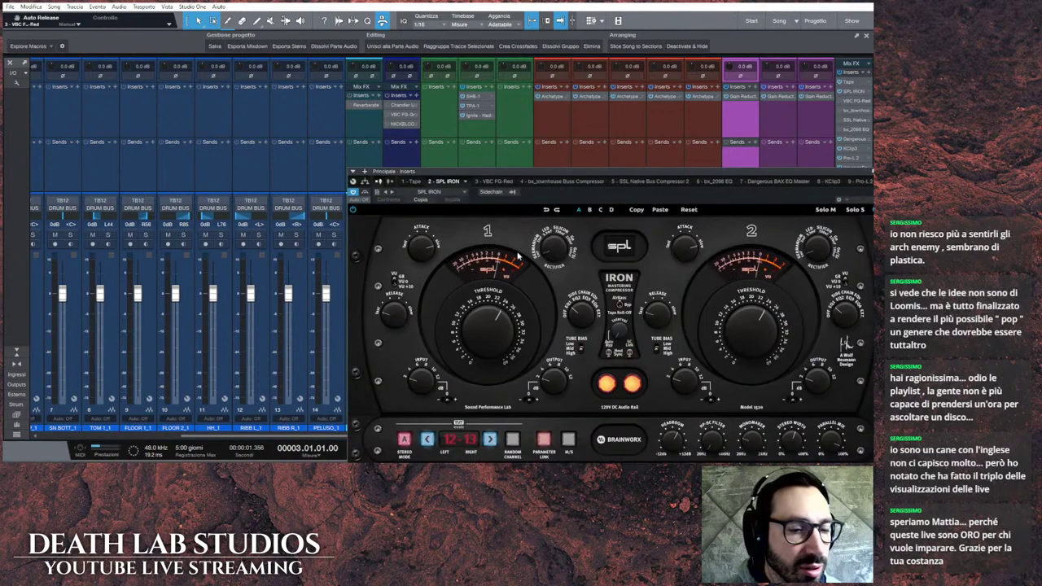
pyautogui.click(850, 173)
pyautogui.click(773, 148)
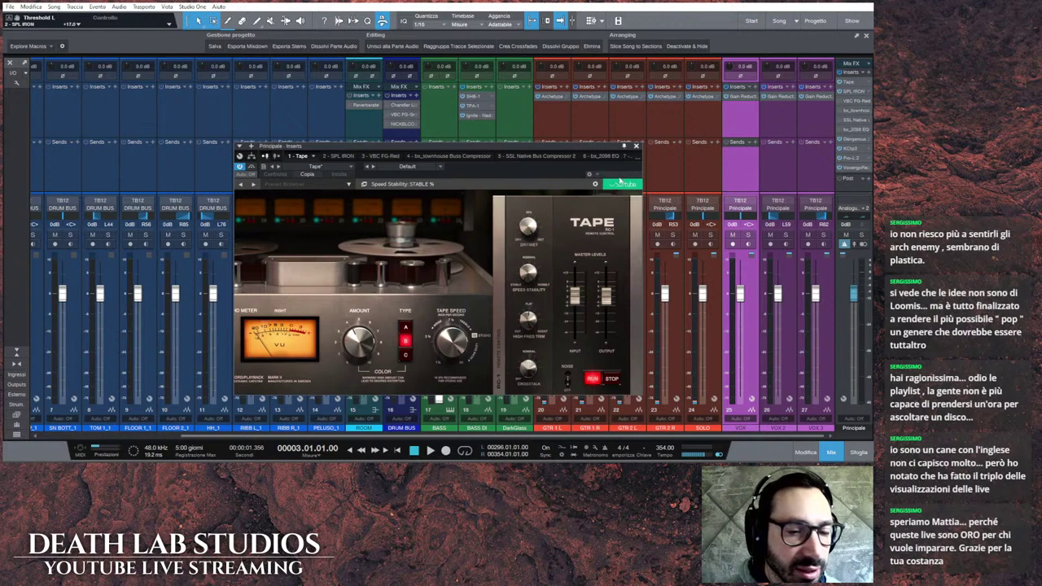
pyautogui.click(636, 146)
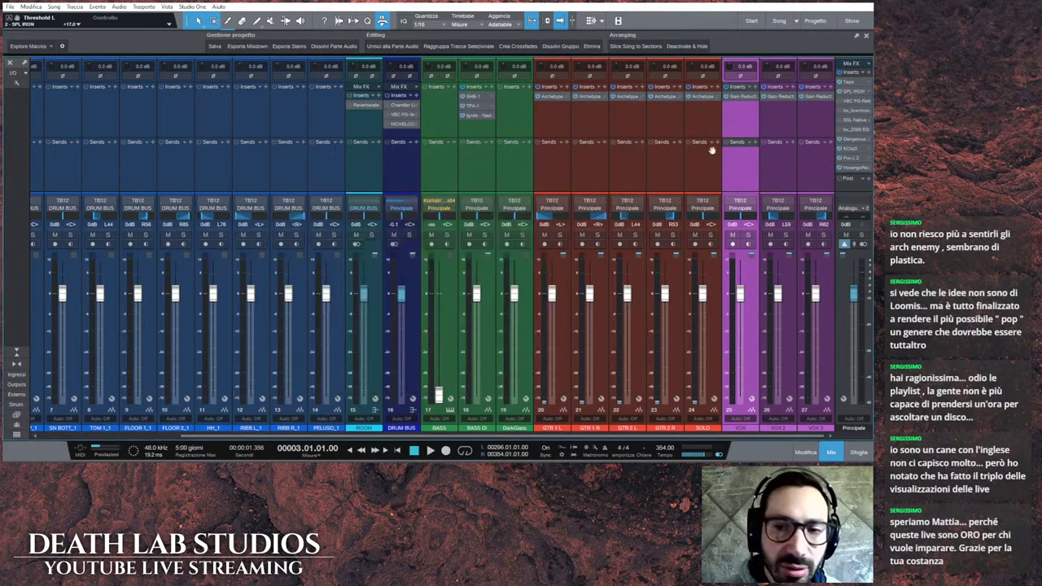
pyautogui.click(851, 92)
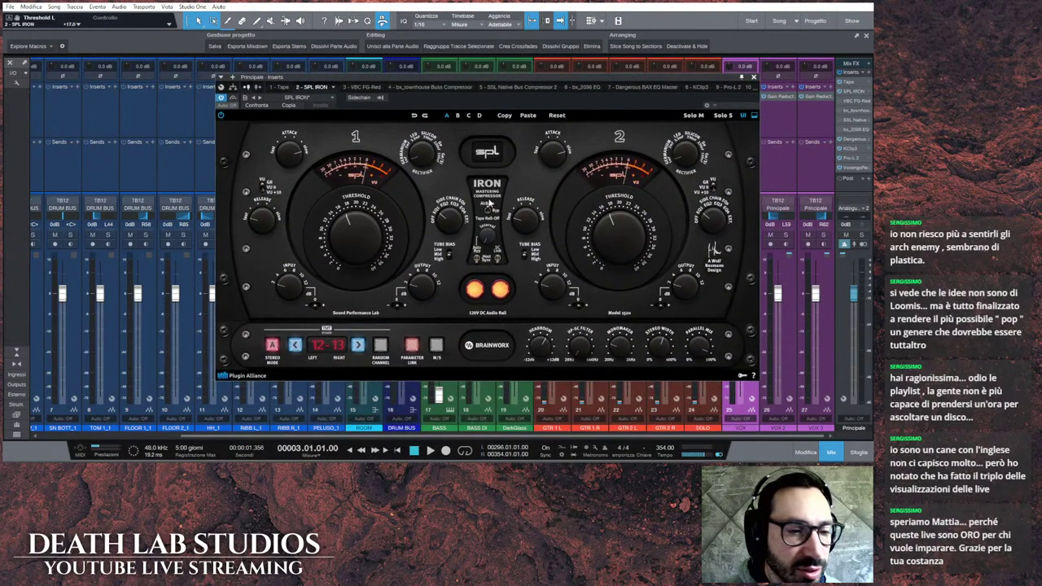
pyautogui.click(753, 79)
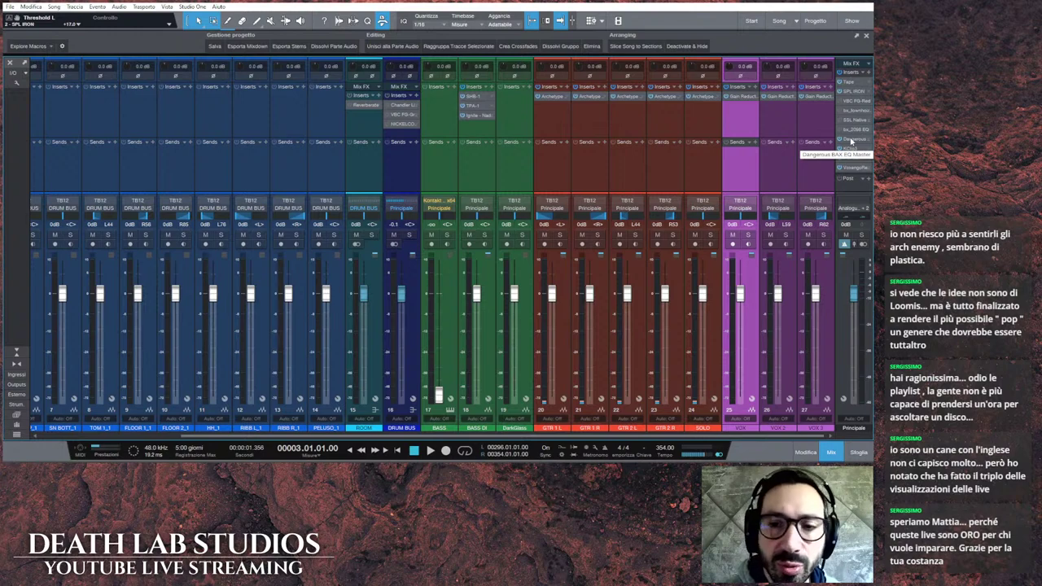
# Step: Examine the VBC FG-Red, bx_townhouse Buss Compressor and SSL Native Bus Compressor 2 inserts on the Principale channel, closing each one
pyautogui.doubleClick(854, 101)
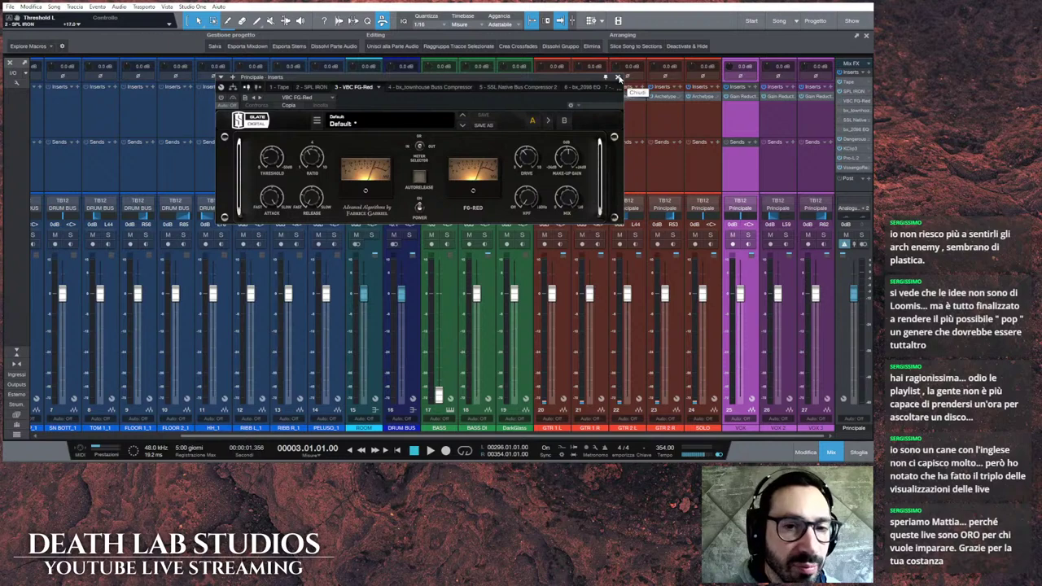
pyautogui.click(618, 78)
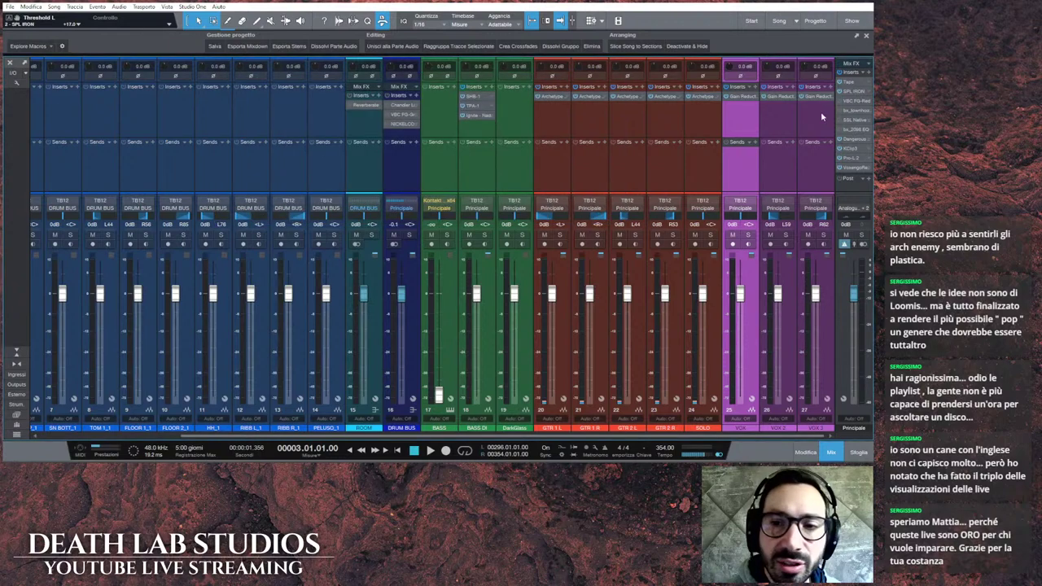
pyautogui.doubleClick(854, 112)
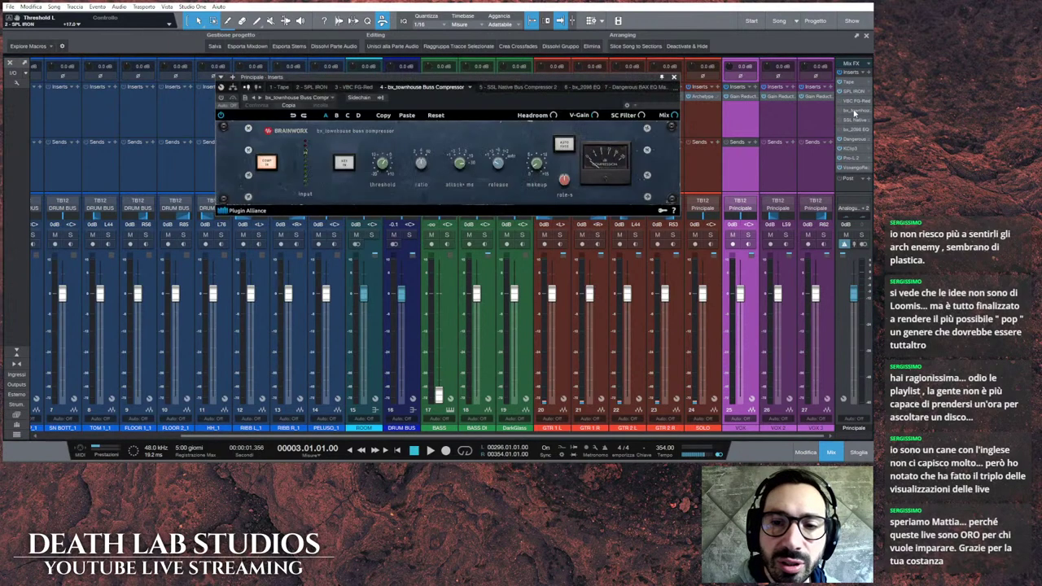
pyautogui.click(674, 78)
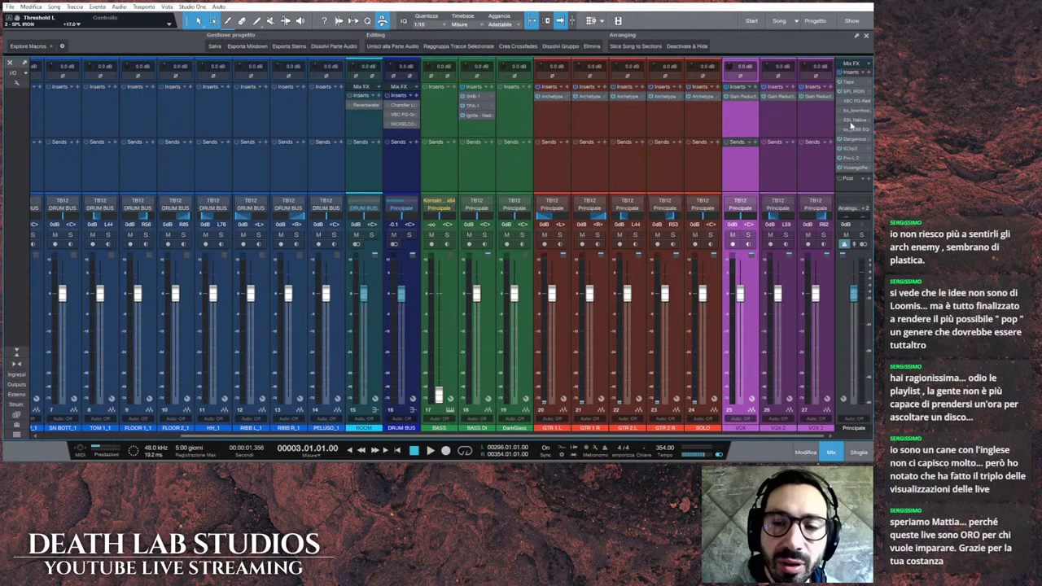
pyautogui.doubleClick(851, 121)
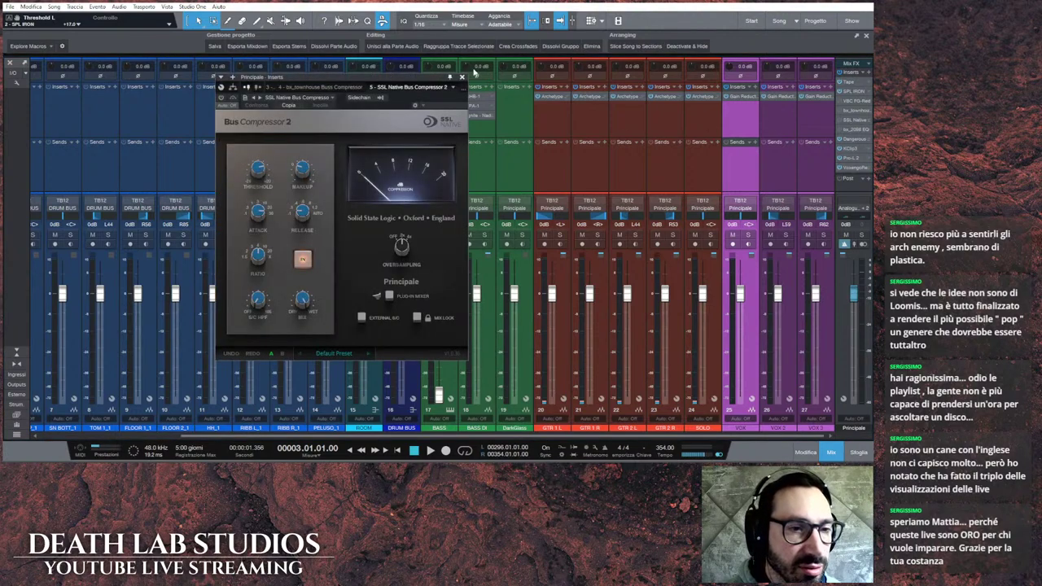
pyautogui.click(462, 79)
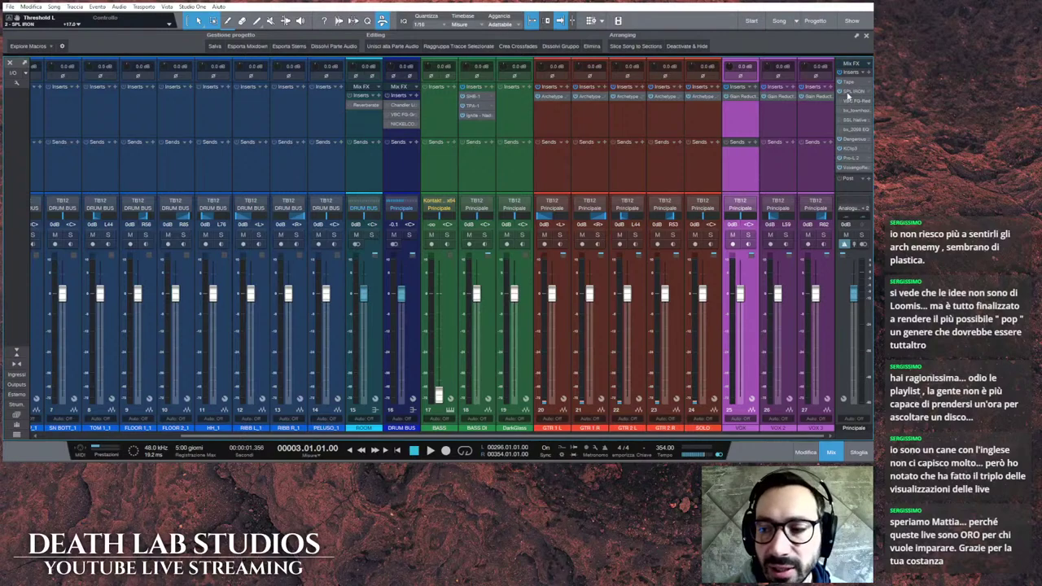
# Step: Examine the Dangerous BAX EQ Master, bx_2098 EQ and KClip3 inserts on the Principale channel, closing each window
pyautogui.doubleClick(852, 140)
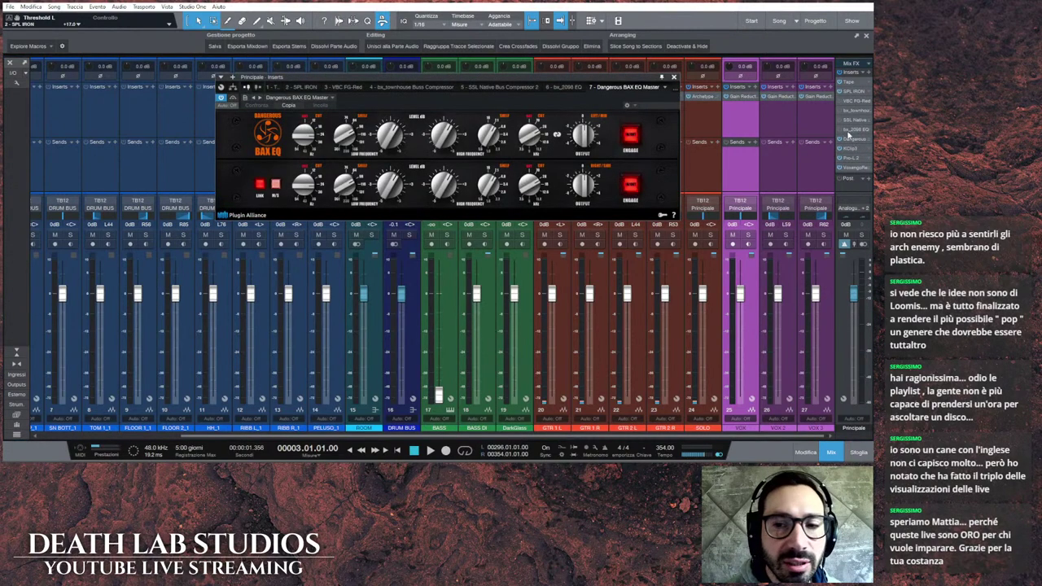
pyautogui.moveTo(649, 78); pyautogui.dragTo(639, 95)
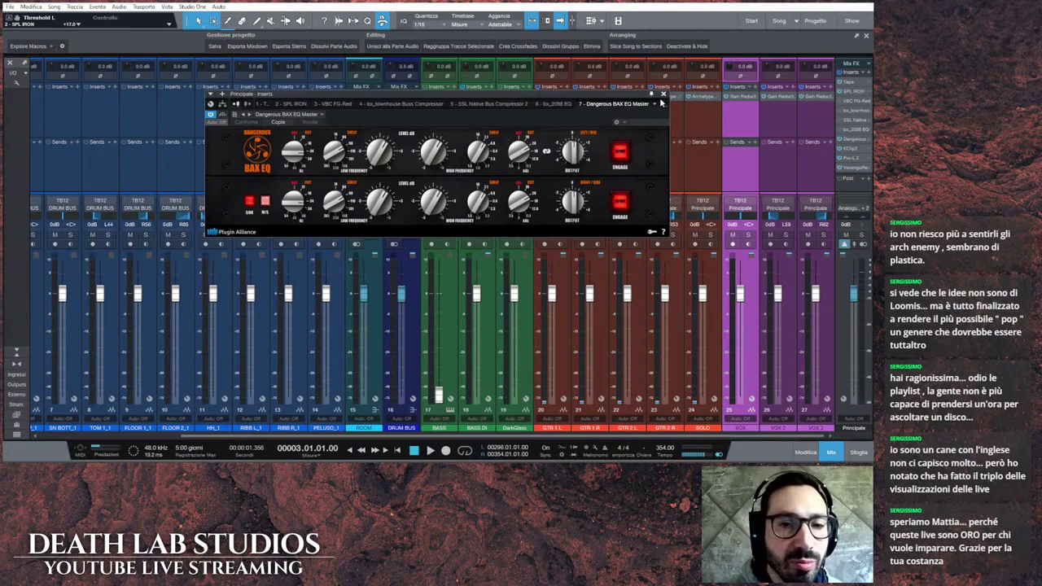
pyautogui.click(663, 94)
pyautogui.click(851, 129)
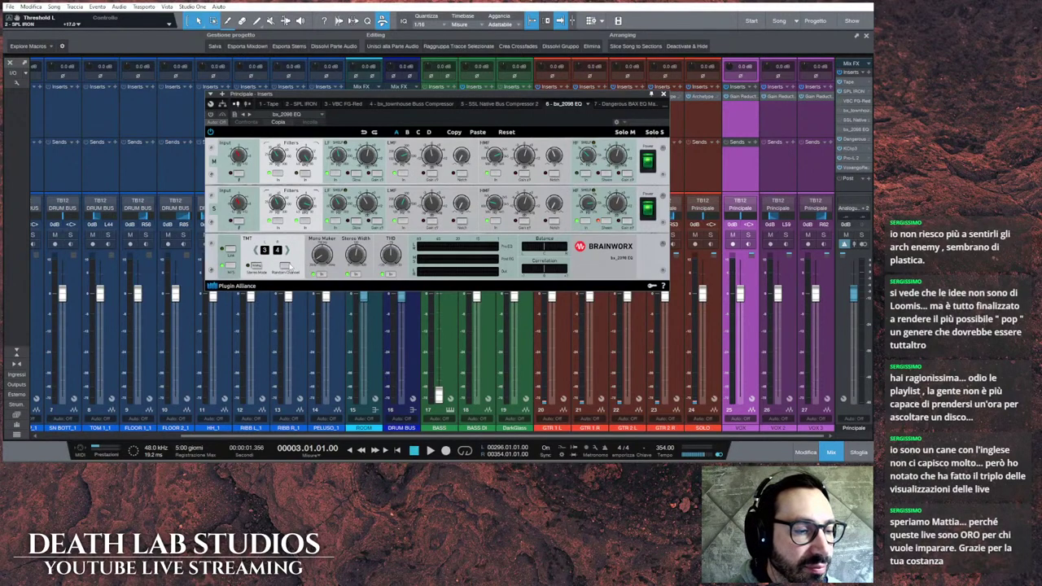
pyautogui.click(663, 95)
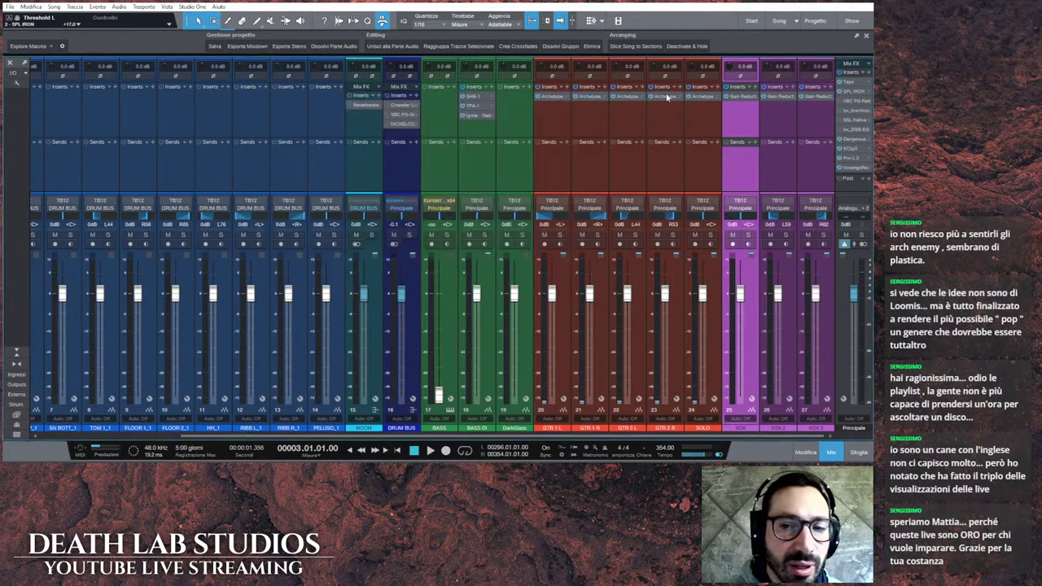
pyautogui.click(852, 149)
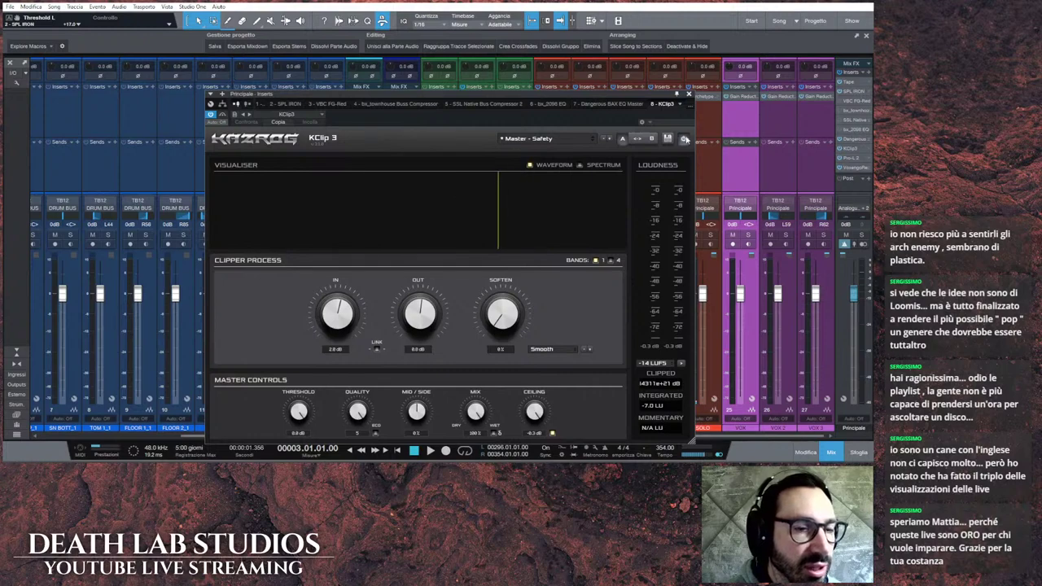
pyautogui.click(689, 96)
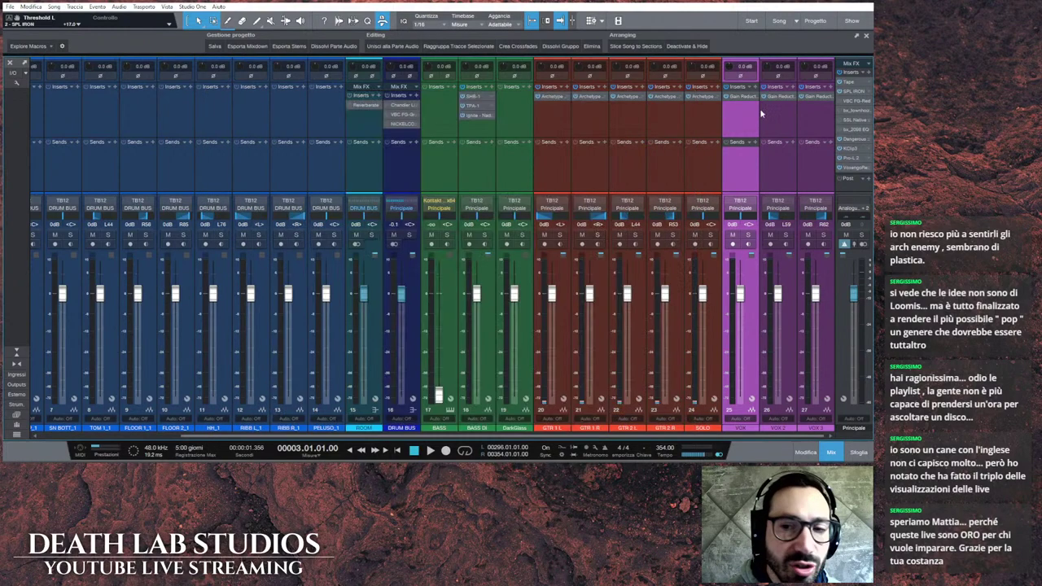
# Step: Set the gain of the Pro-L 2 limiter on the Principale channel to +1.0 dB and close its window
pyautogui.click(851, 158)
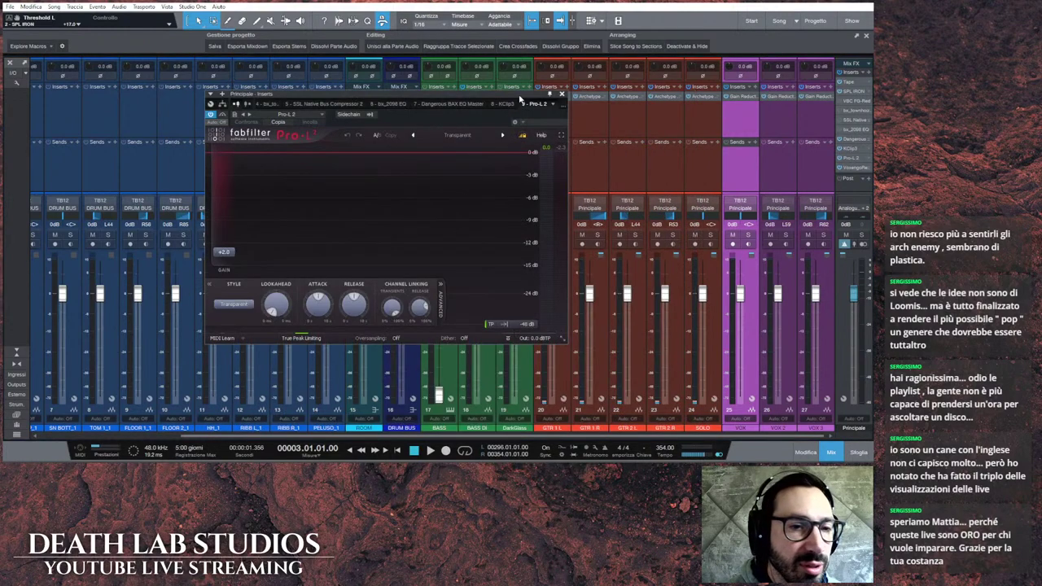
pyautogui.moveTo(231, 252); pyautogui.dragTo(230, 267)
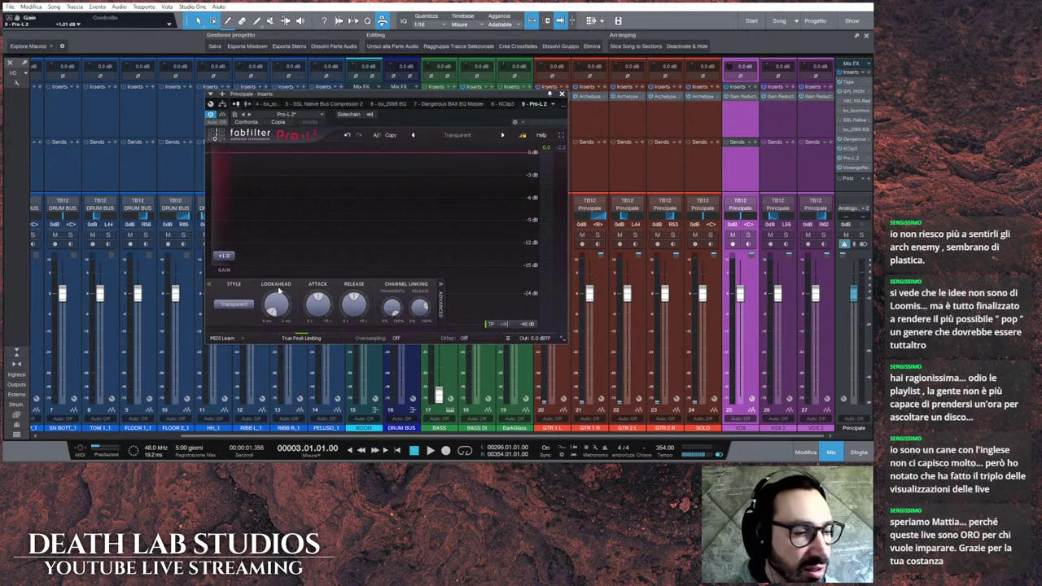
pyautogui.click(562, 94)
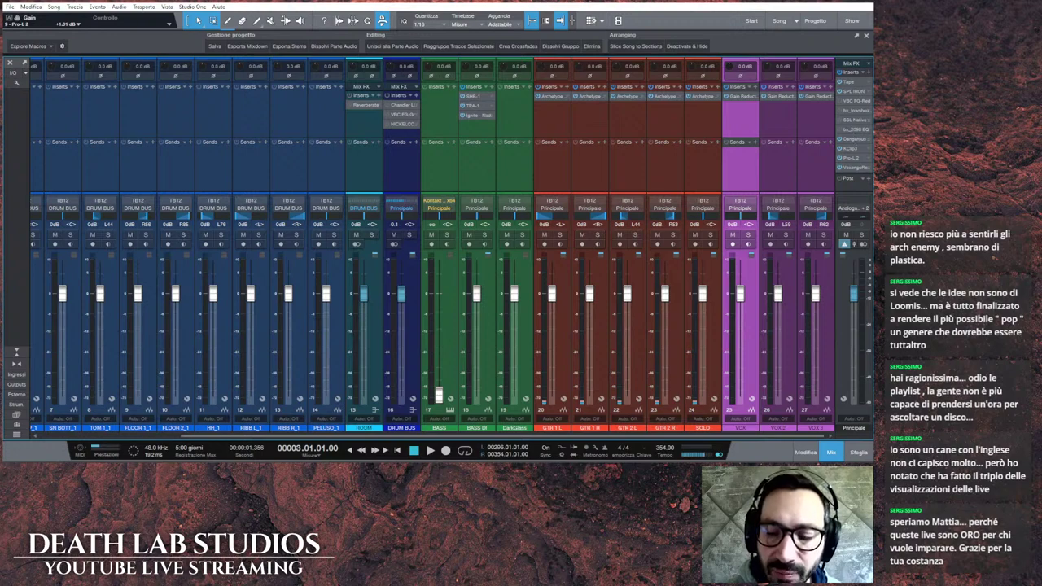
# Step: Switch to PluginDoctor on the desktop, clear the Touch Portal window away and reposition the PluginDoctor window
pyautogui.press('super+d')
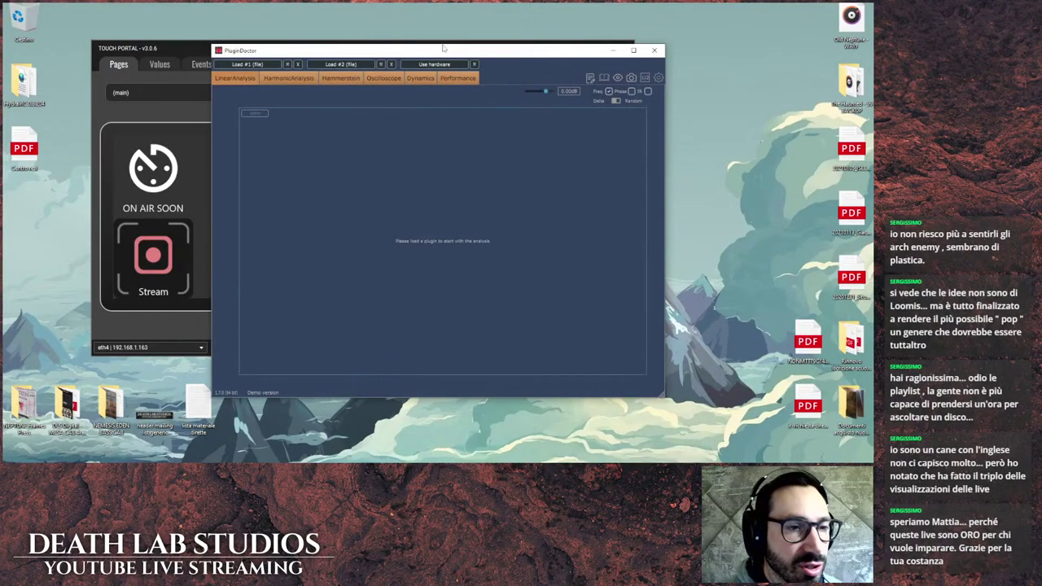
pyautogui.moveTo(462, 56); pyautogui.dragTo(455, 89)
pyautogui.click(624, 49)
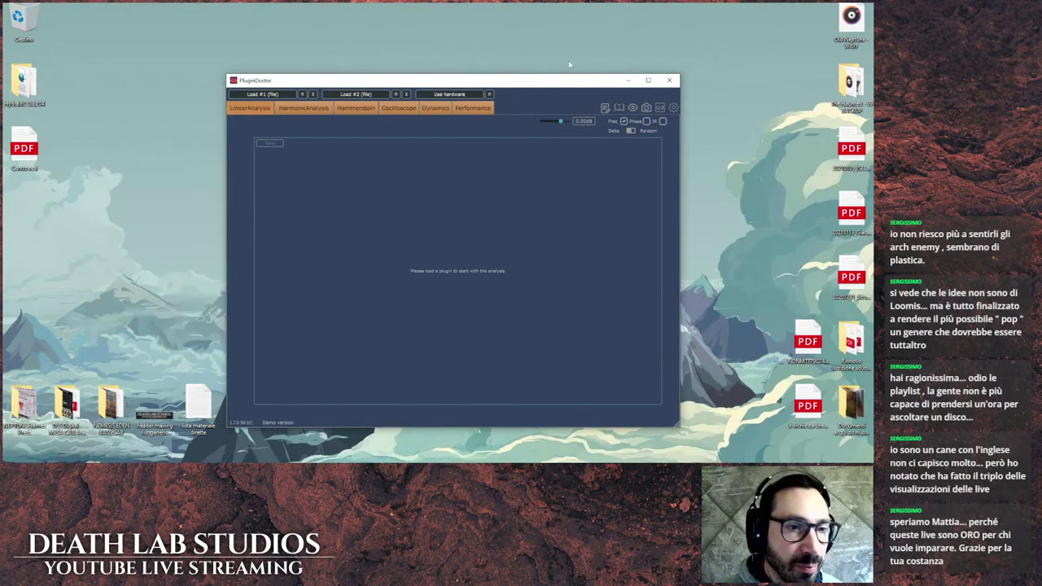
pyautogui.moveTo(531, 85); pyautogui.dragTo(525, 64)
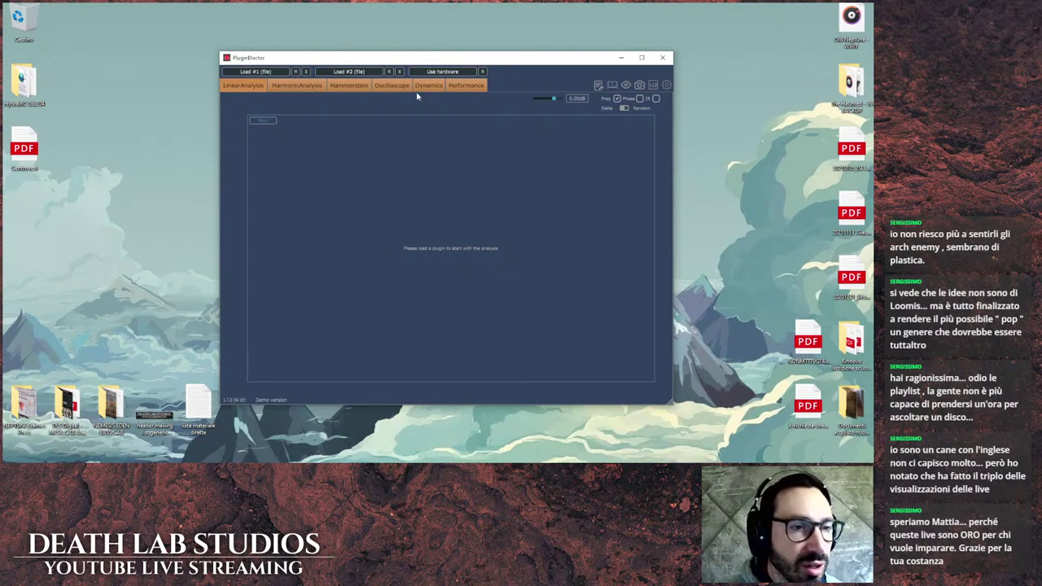
# Step: Start loading a plug-in file into PluginDoctor's first slot and look through the VstPlugins folder in Program Files
pyautogui.click(266, 72)
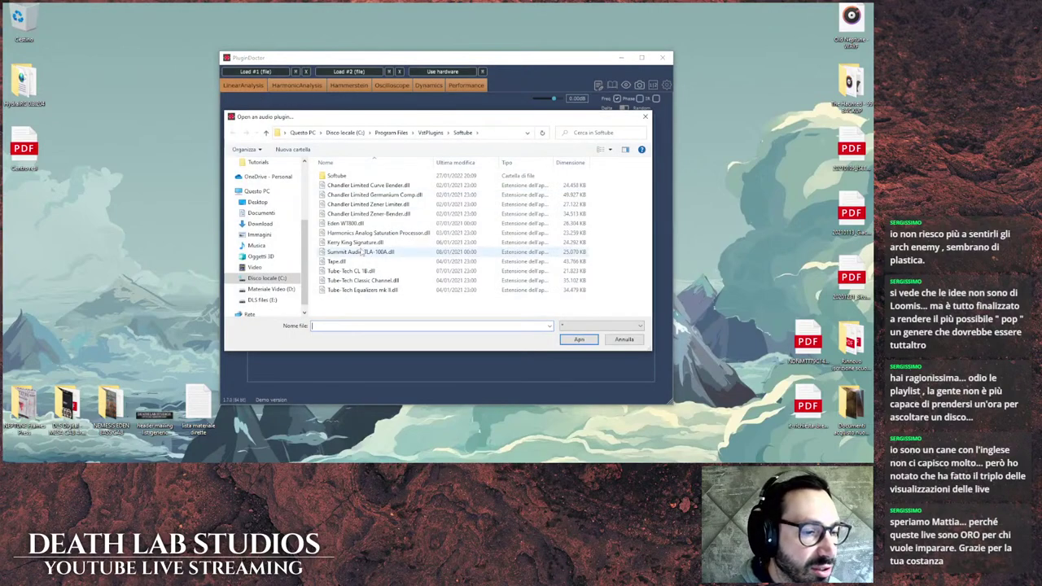
pyautogui.click(429, 133)
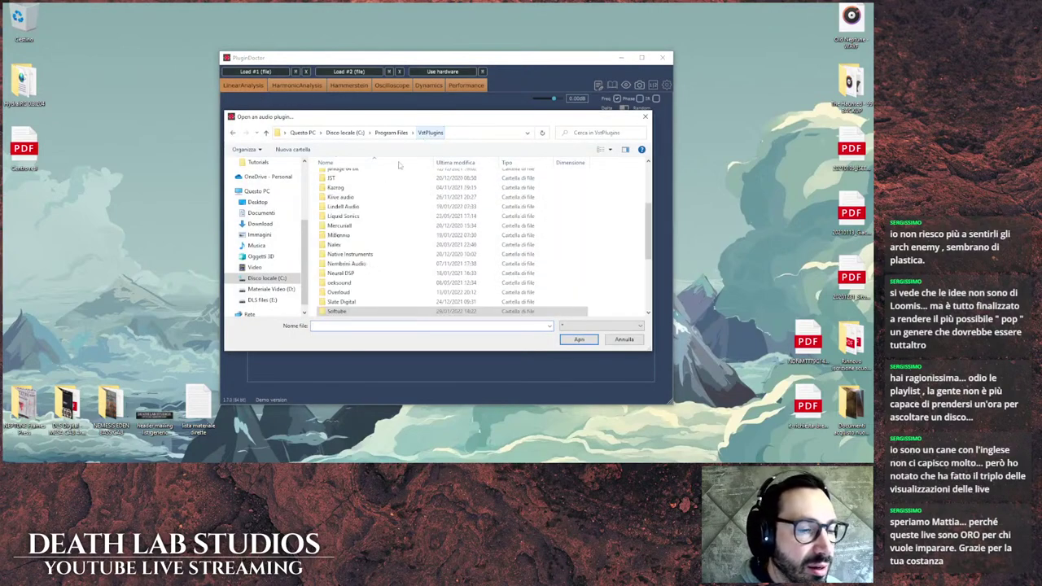
pyautogui.scroll(3, 352, 265)
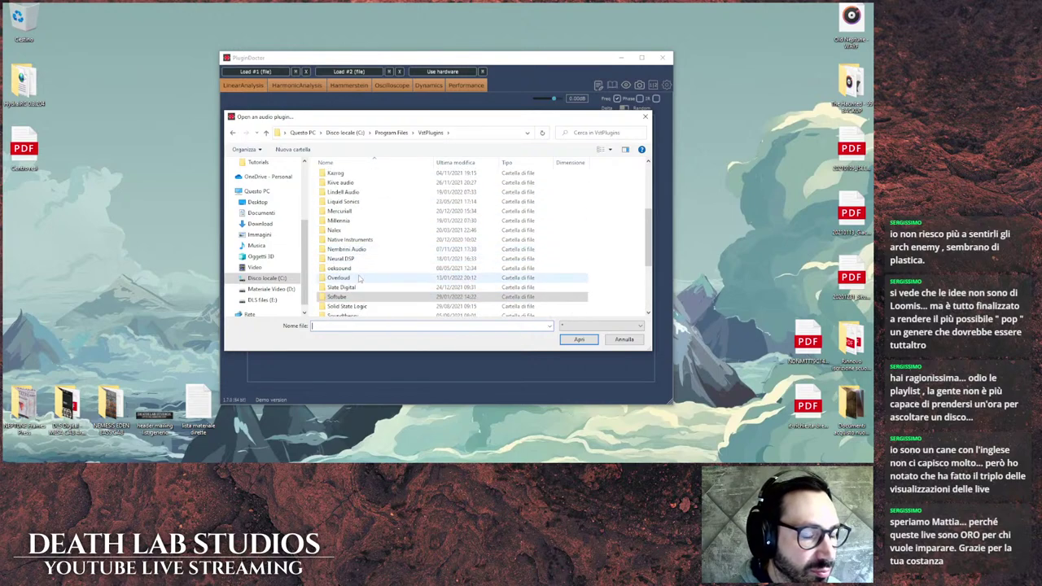
pyautogui.scroll(-1, 359, 275)
pyautogui.scroll(-1, 359, 260)
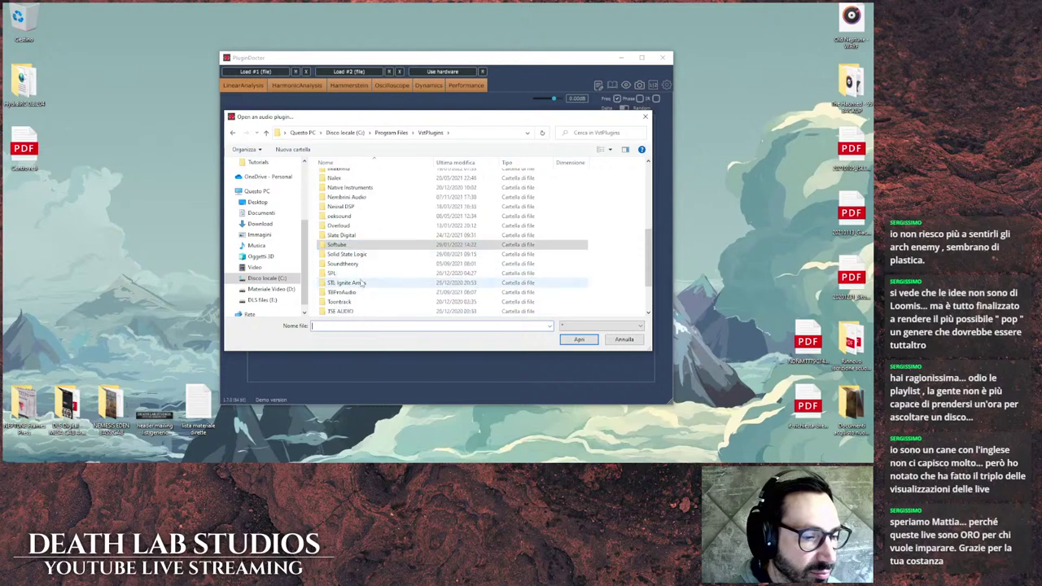
# Step: Search the Programmi (x86) folder on drive C and its VstPlugins subfolder for the plug-in file
pyautogui.click(391, 132)
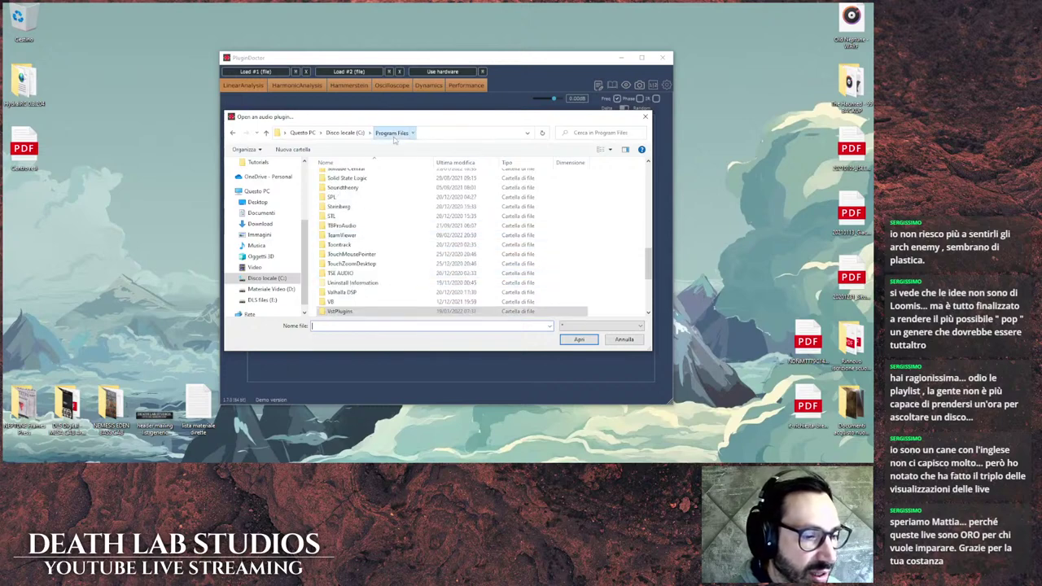
pyautogui.click(345, 132)
pyautogui.doubleClick(354, 226)
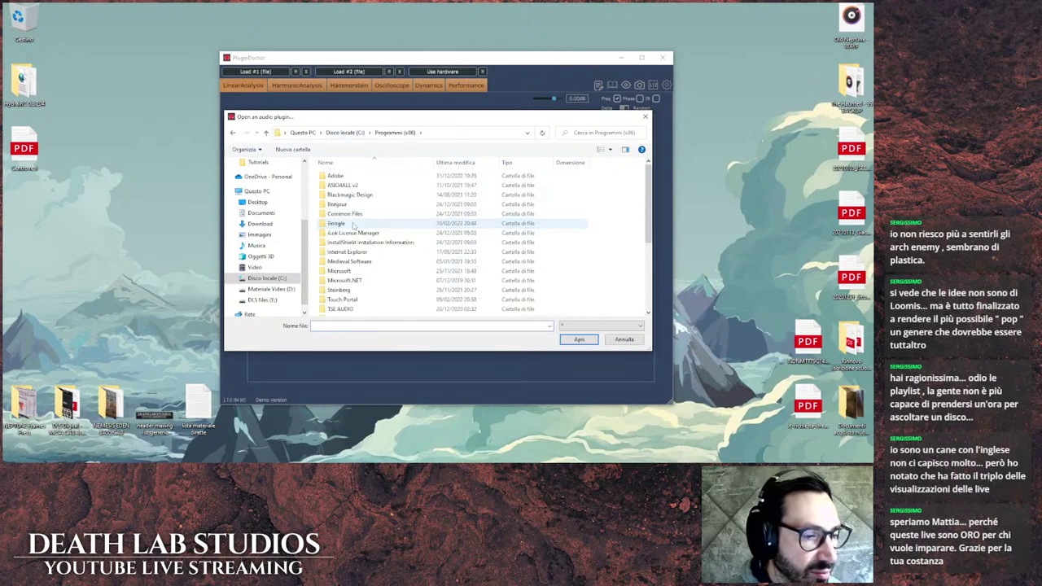
pyautogui.scroll(-5, 354, 230)
pyautogui.doubleClick(355, 225)
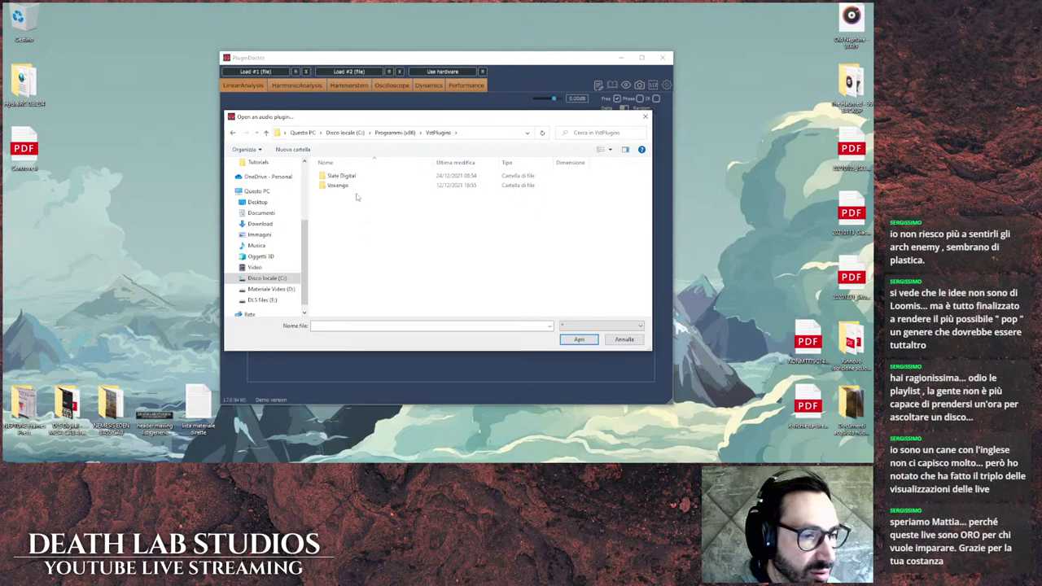
pyautogui.click(391, 133)
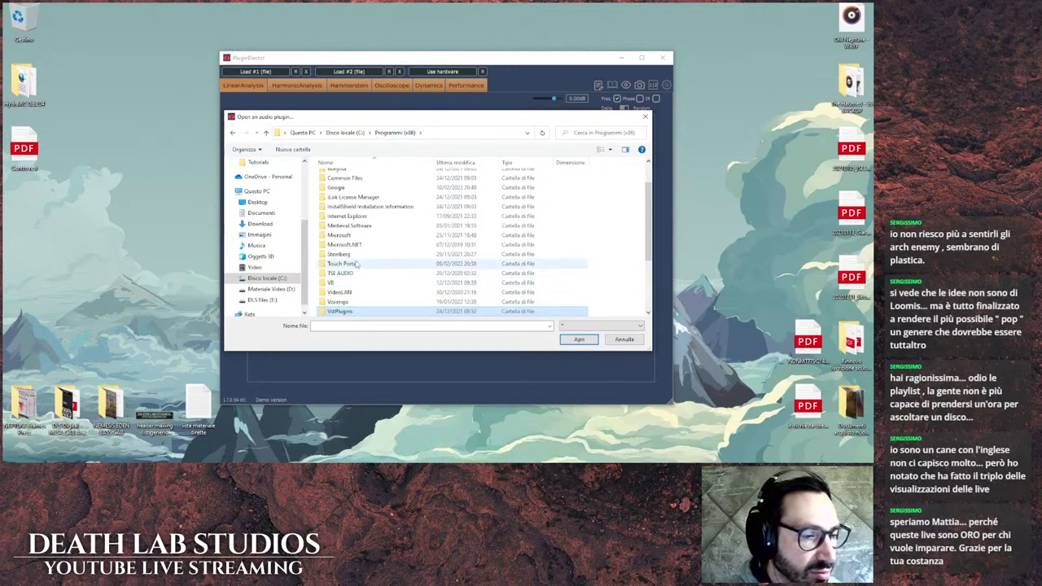
pyautogui.scroll(1, 362, 228)
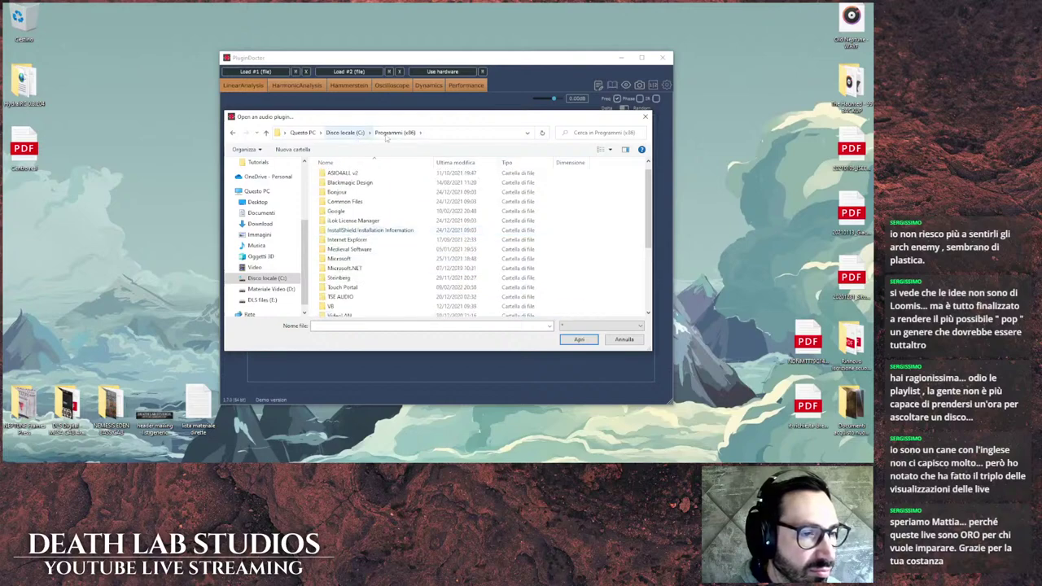
# Step: Search the ProgramData folder on drive C for the plug-in file
pyautogui.click(346, 133)
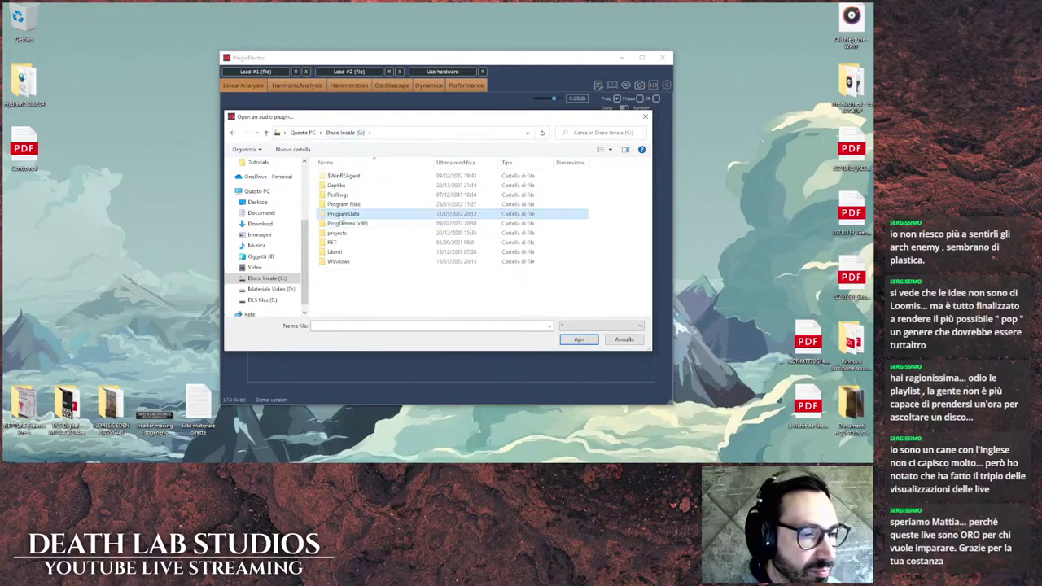
pyautogui.doubleClick(341, 215)
pyautogui.scroll(-4, 372, 235)
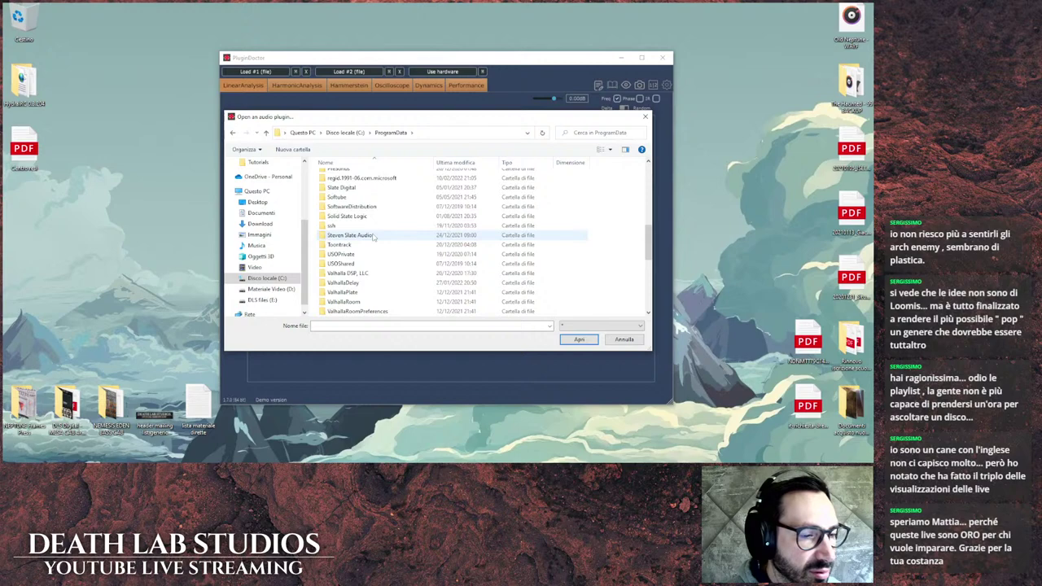
pyautogui.scroll(-2, 370, 252)
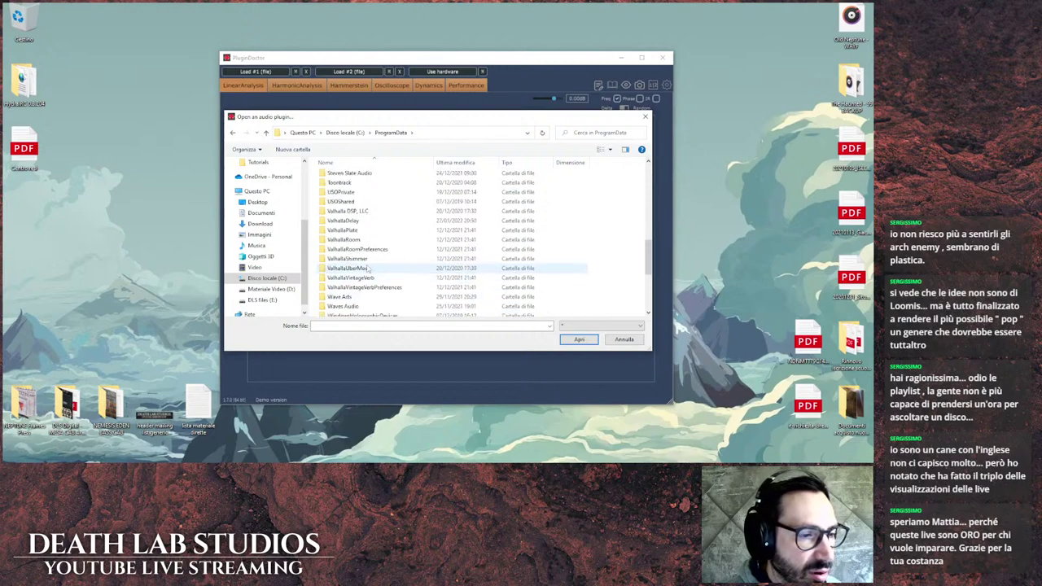
# Step: Check the Dangerous Music BAX EQ folder in Program Files for a plug-in file and return to Program Files
pyautogui.click(369, 133)
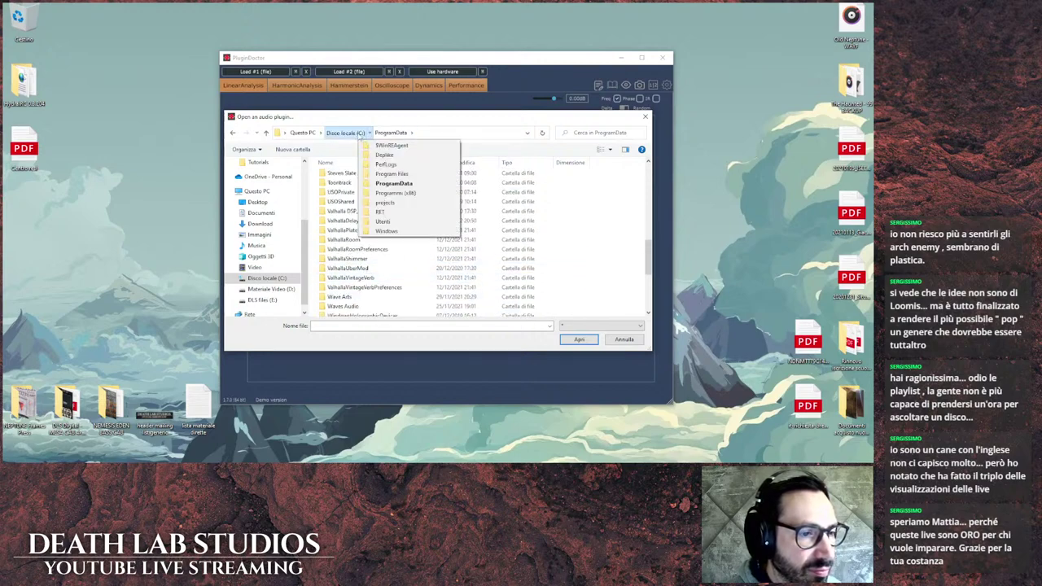
pyautogui.click(392, 173)
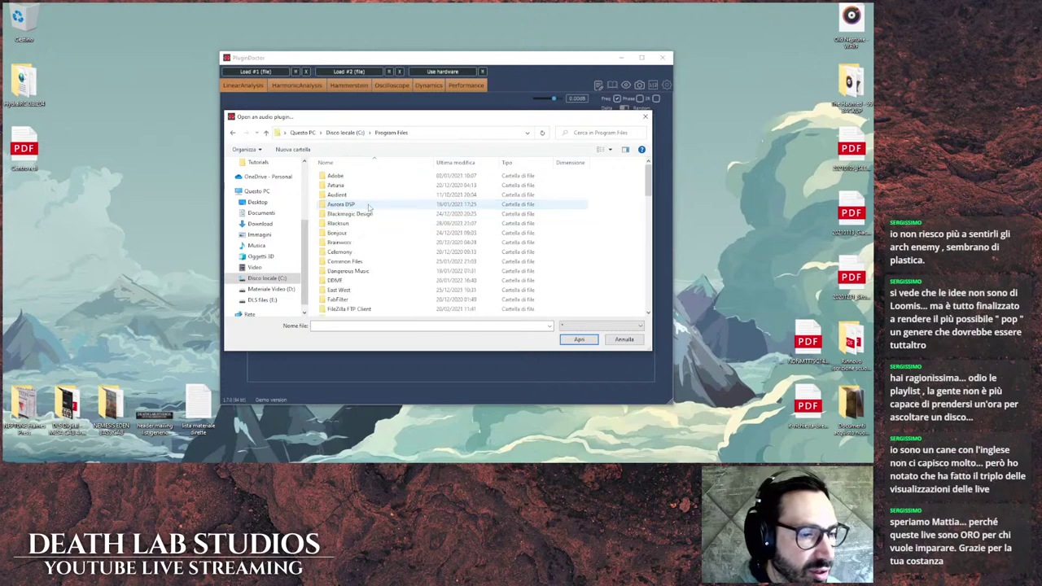
pyautogui.doubleClick(360, 270)
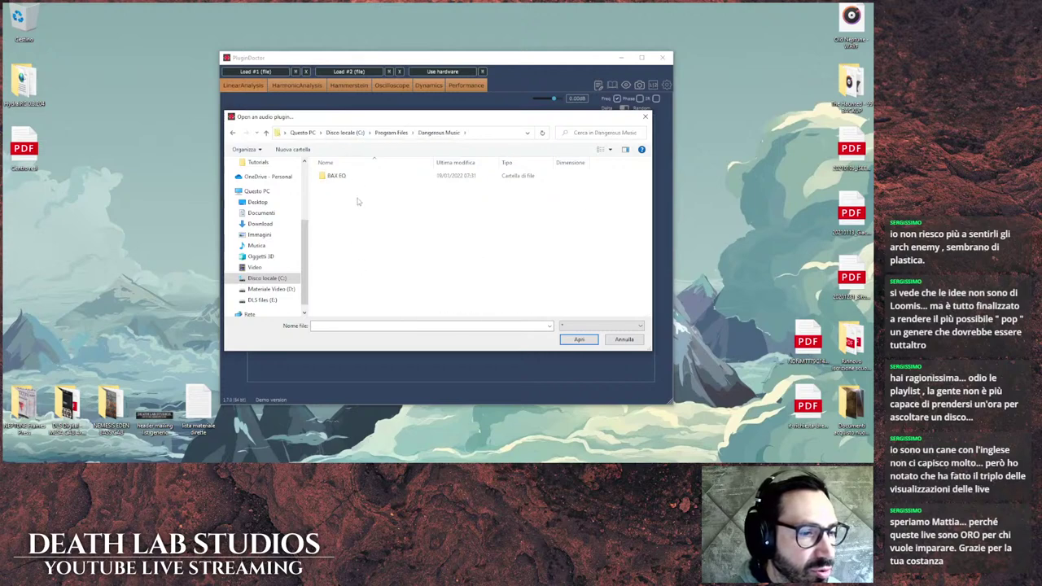
pyautogui.doubleClick(352, 181)
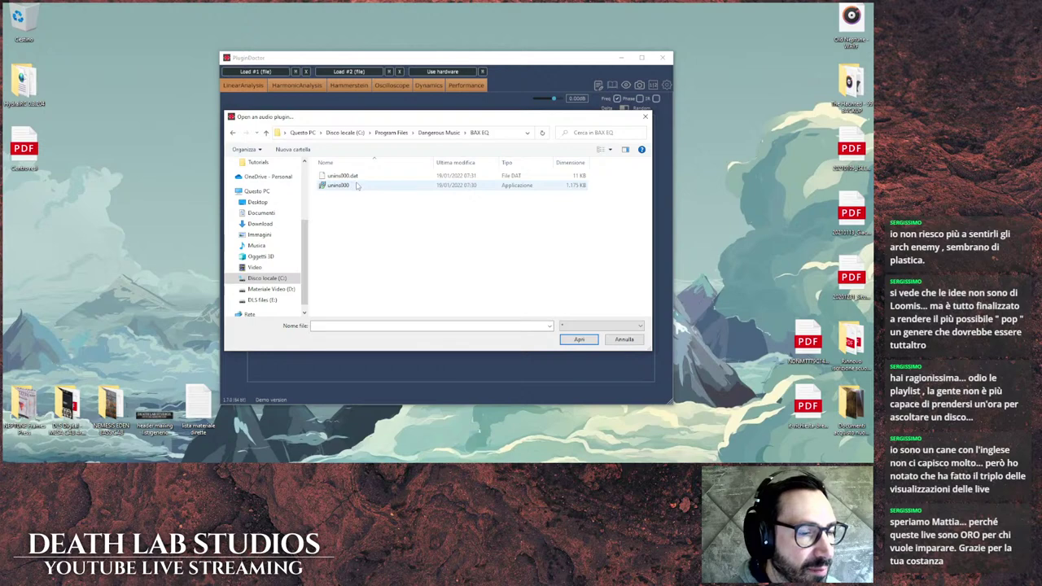
pyautogui.click(389, 133)
# Step: Search the Steinberg VSTPlugins folder in Program Files for the plug-in file, returning to the Steinberg folder
pyautogui.scroll(-4, 349, 244)
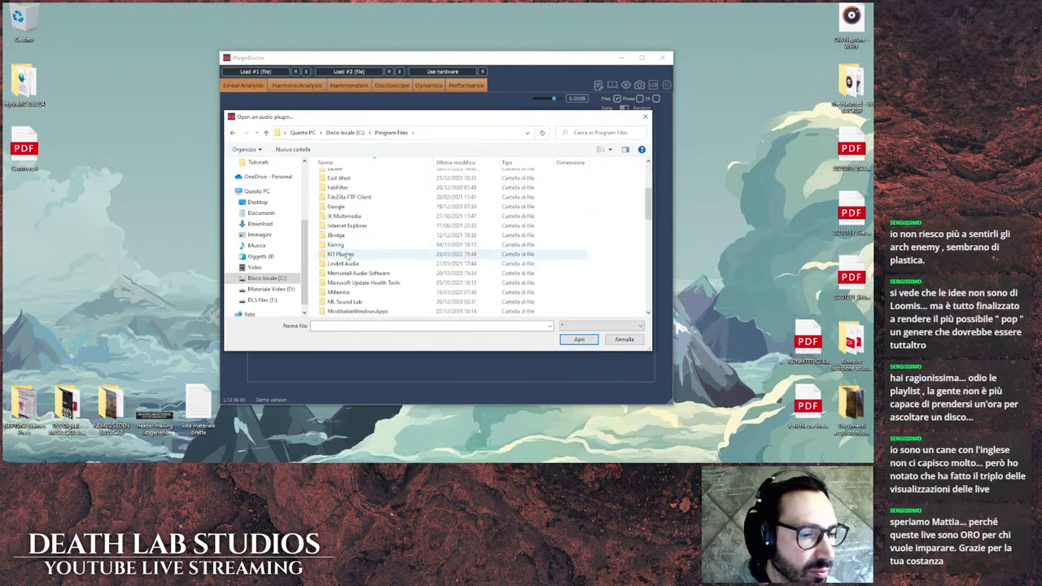
pyautogui.scroll(-7, 350, 260)
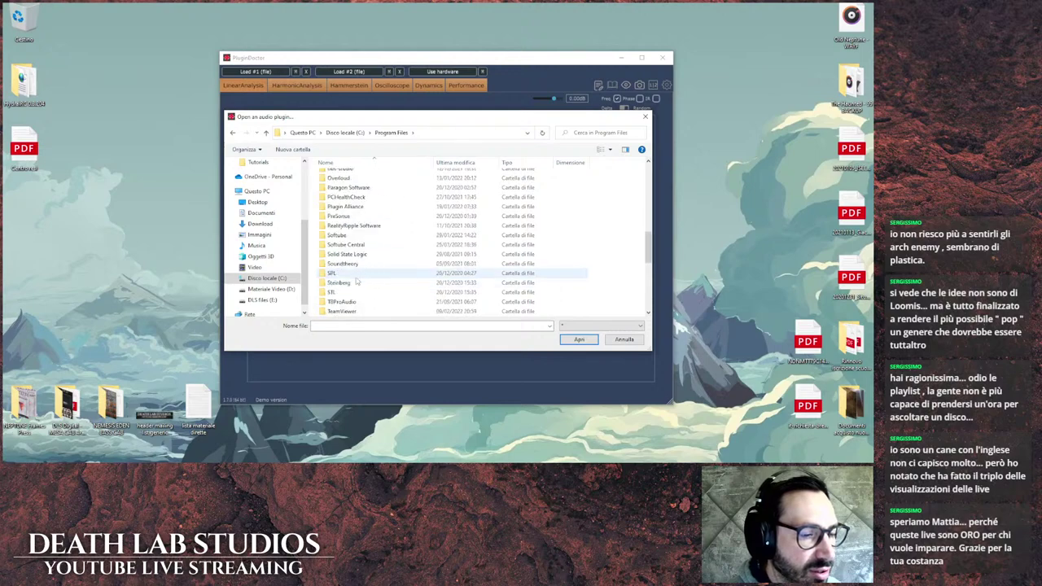
pyautogui.doubleClick(356, 282)
pyautogui.doubleClick(355, 177)
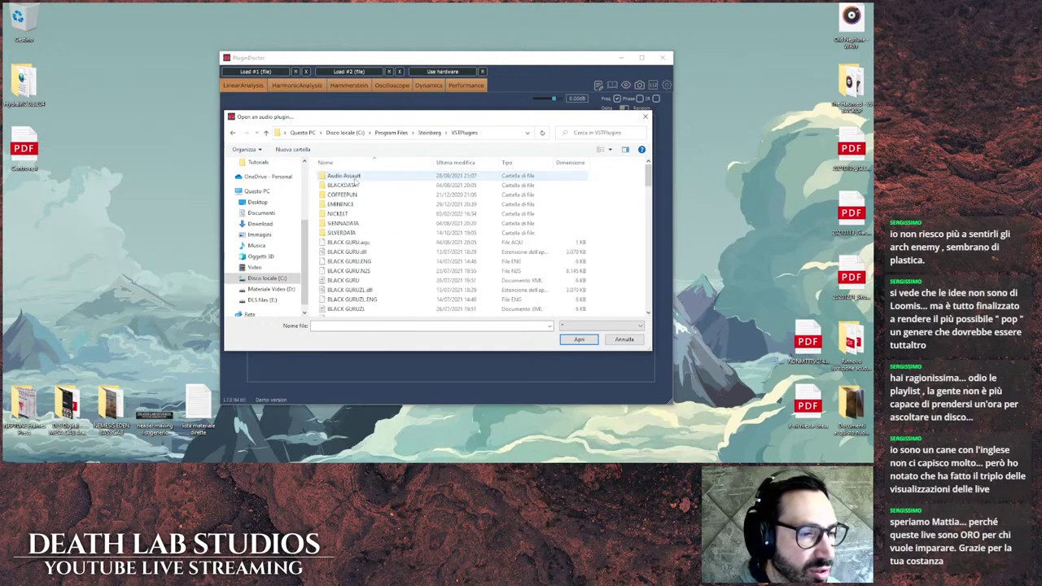
pyautogui.scroll(-6, 364, 253)
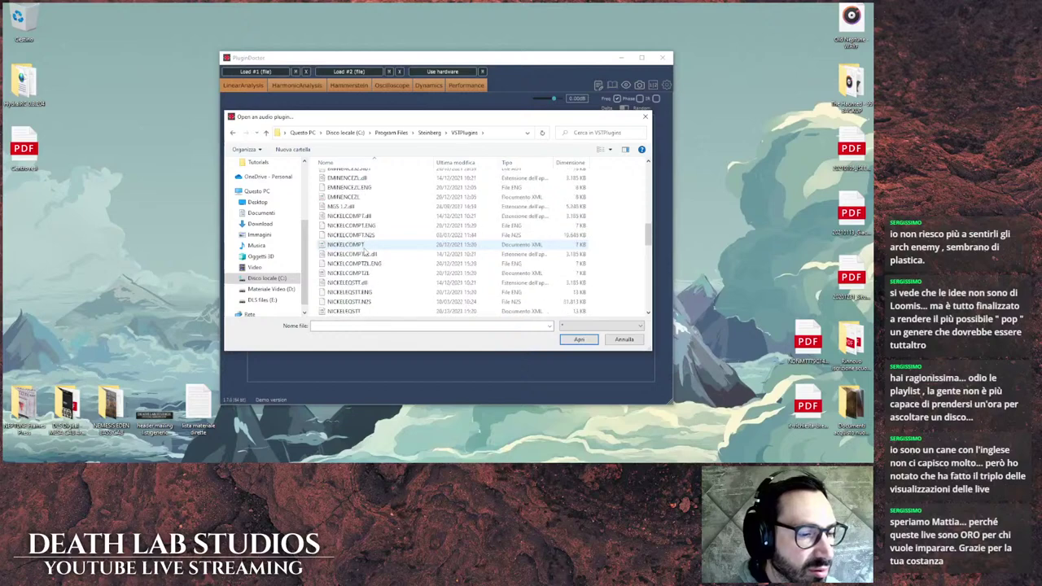
pyautogui.scroll(-8, 364, 253)
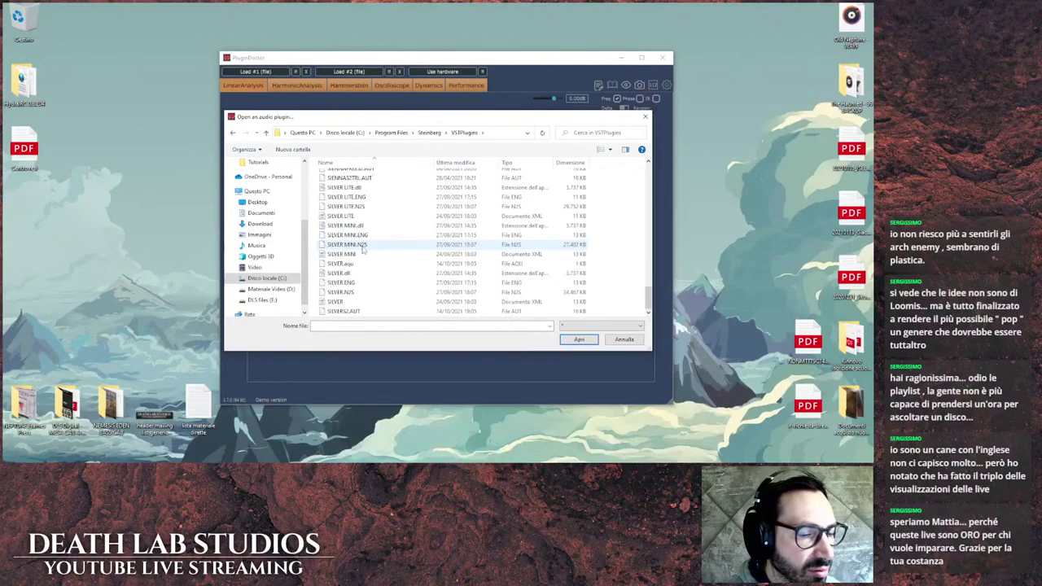
pyautogui.scroll(15, 363, 251)
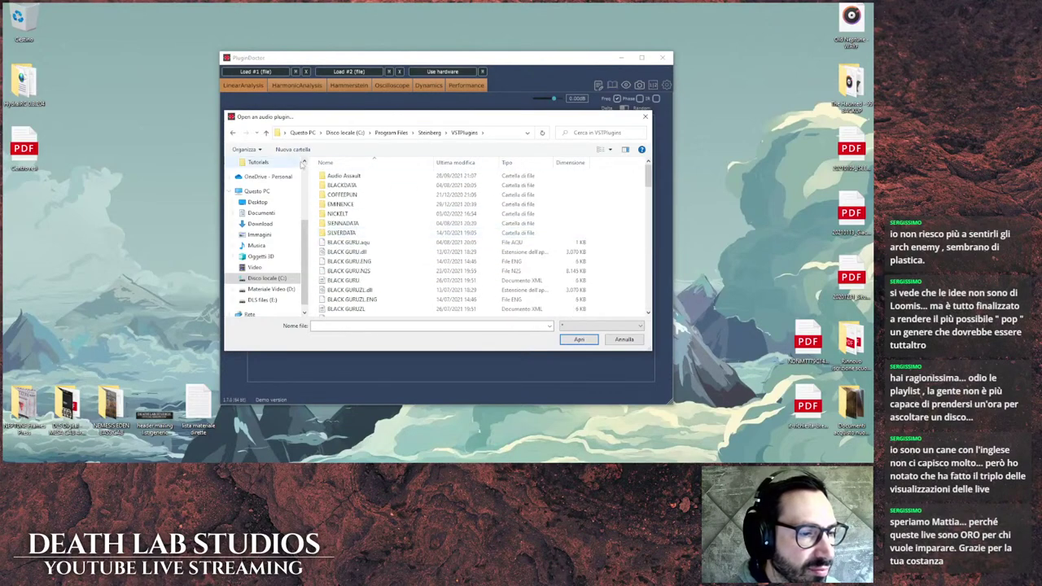
pyautogui.click(232, 133)
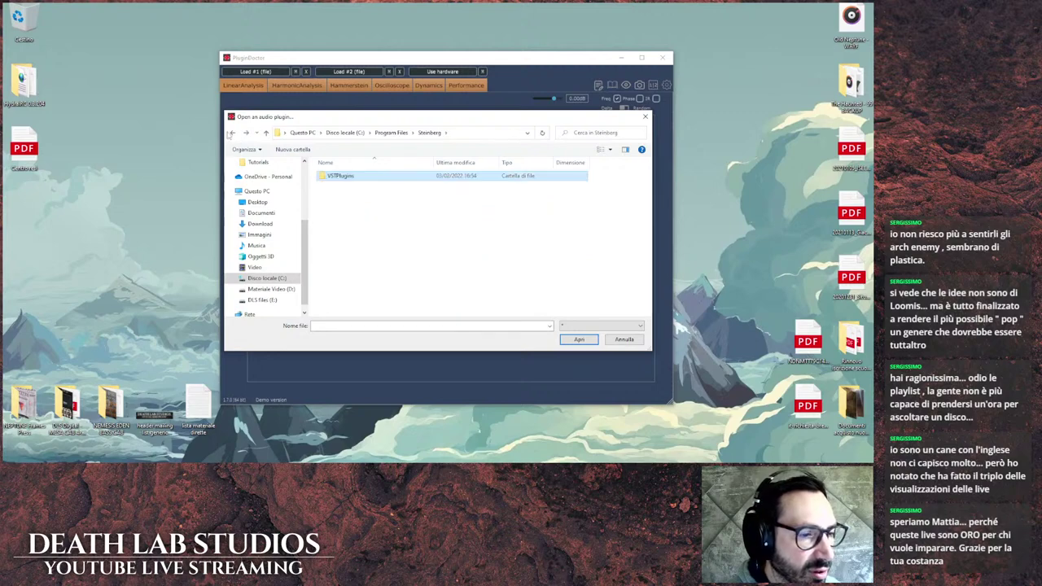
# Step: Load Dangerous BAX EQ Master.dll from the Dangerous Music folder inside VstPlugins in Program Files and move its window off the graph
pyautogui.click(231, 132)
pyautogui.scroll(-3, 407, 232)
pyautogui.scroll(-3, 381, 275)
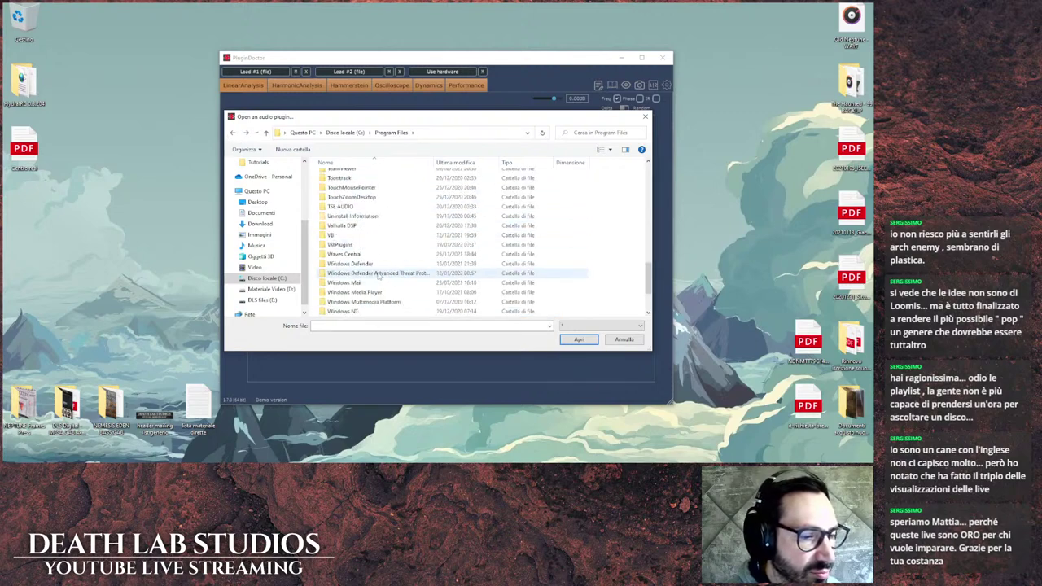
pyautogui.doubleClick(361, 251)
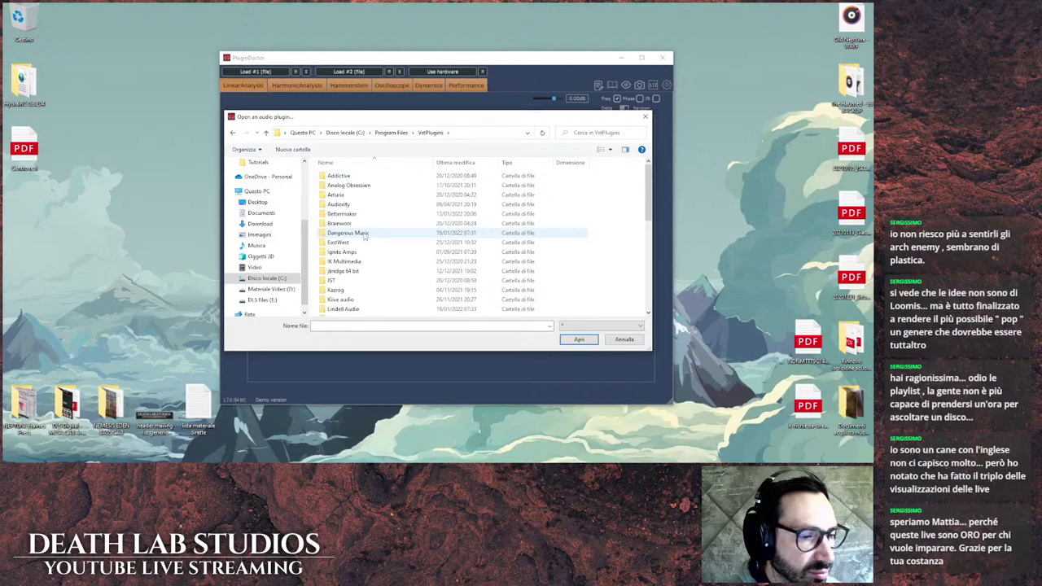
pyautogui.doubleClick(364, 234)
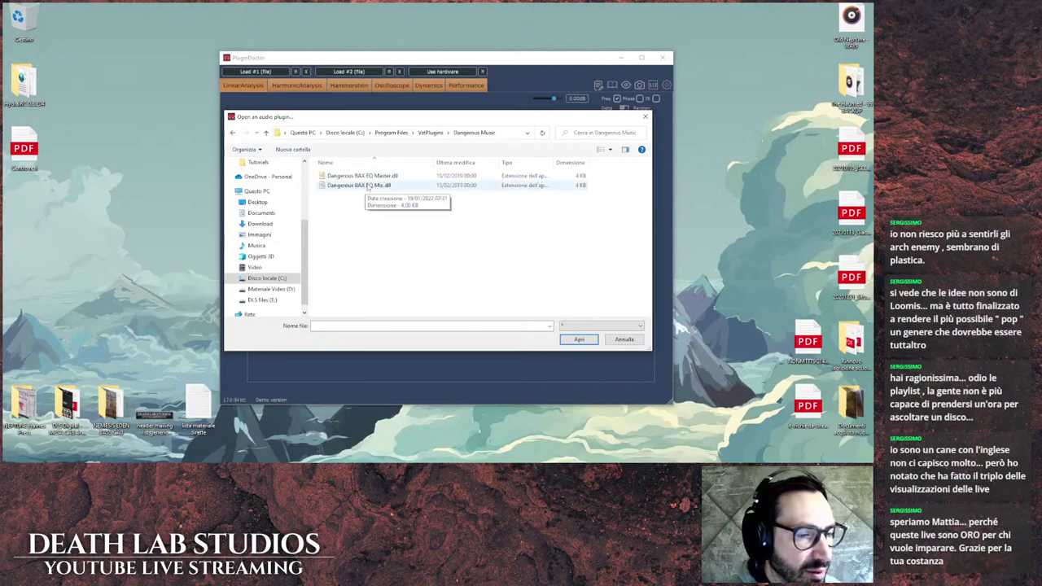
pyautogui.doubleClick(371, 178)
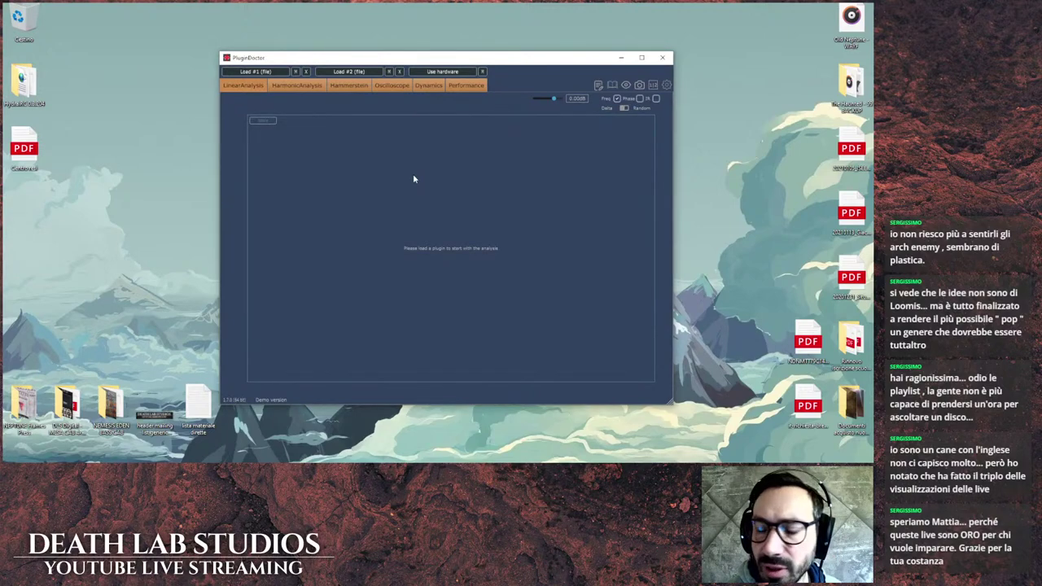
pyautogui.moveTo(408, 40); pyautogui.dragTo(603, 28)
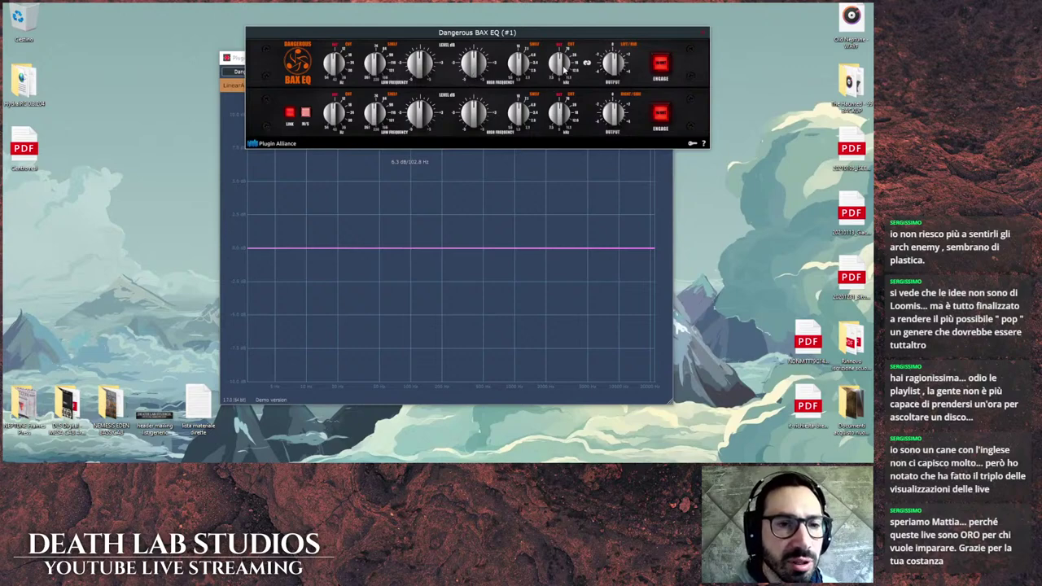
# Step: Lower the BAX EQ's high-cut filter and engage its low-cut filter, backing the low cut off to a lower frequency
pyautogui.moveTo(563, 71); pyautogui.dragTo(561, 7)
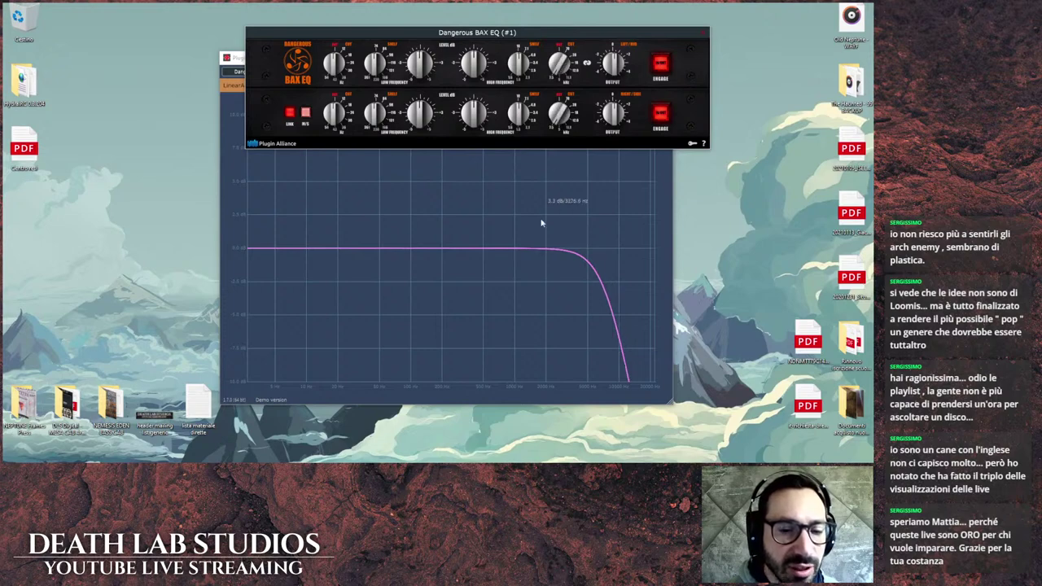
pyautogui.moveTo(565, 70)
pyautogui.mouseDown()
pyautogui.moveTo(552, 148)
pyautogui.moveTo(563, 65)
pyautogui.mouseUp()
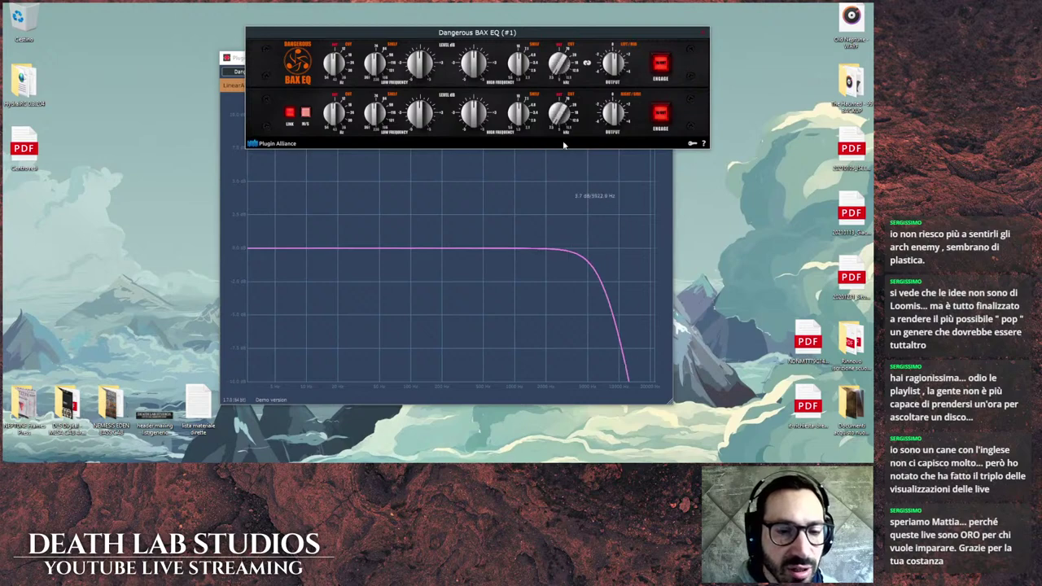
pyautogui.moveTo(339, 74); pyautogui.dragTo(350, 22)
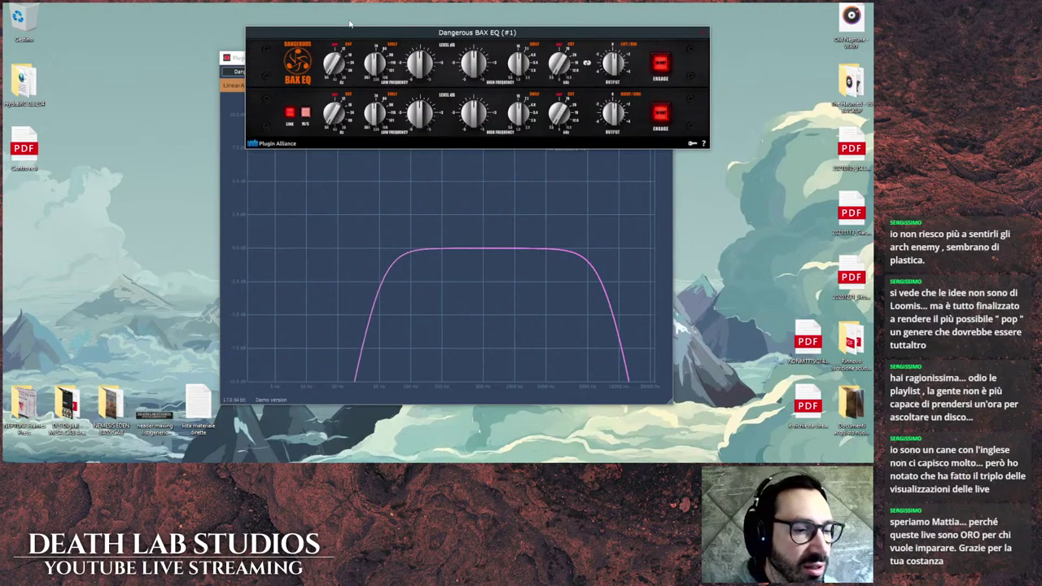
pyautogui.moveTo(340, 73); pyautogui.dragTo(333, 96)
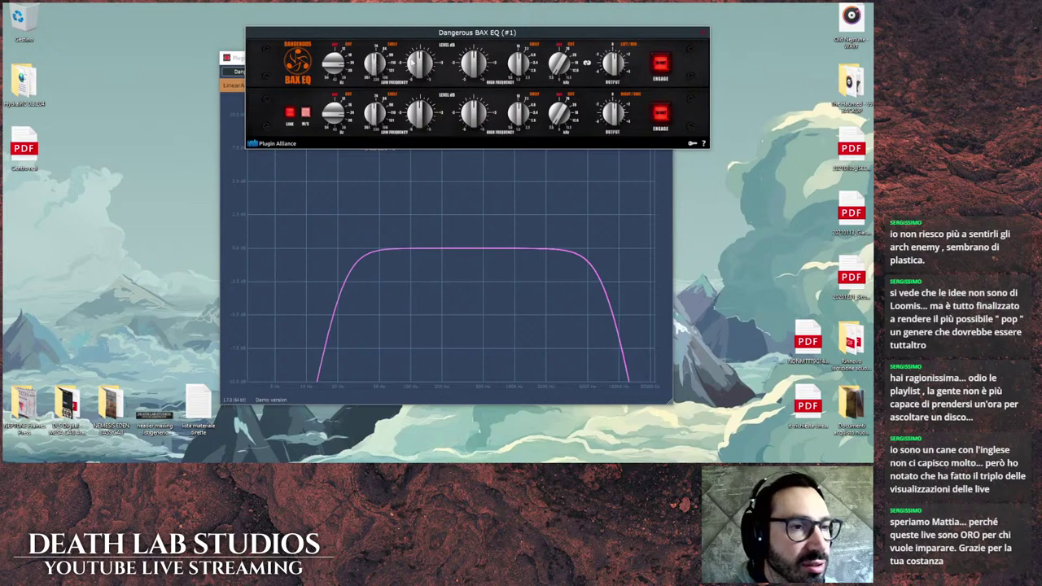
# Step: Boost the BAX EQ's low and high shelves slightly and move the high cut to a higher frequency
pyautogui.moveTo(413, 64)
pyautogui.mouseDown()
pyautogui.moveTo(381, 81)
pyautogui.moveTo(388, 95)
pyautogui.moveTo(417, 49)
pyautogui.moveTo(417, 99)
pyautogui.moveTo(423, 75)
pyautogui.mouseUp()
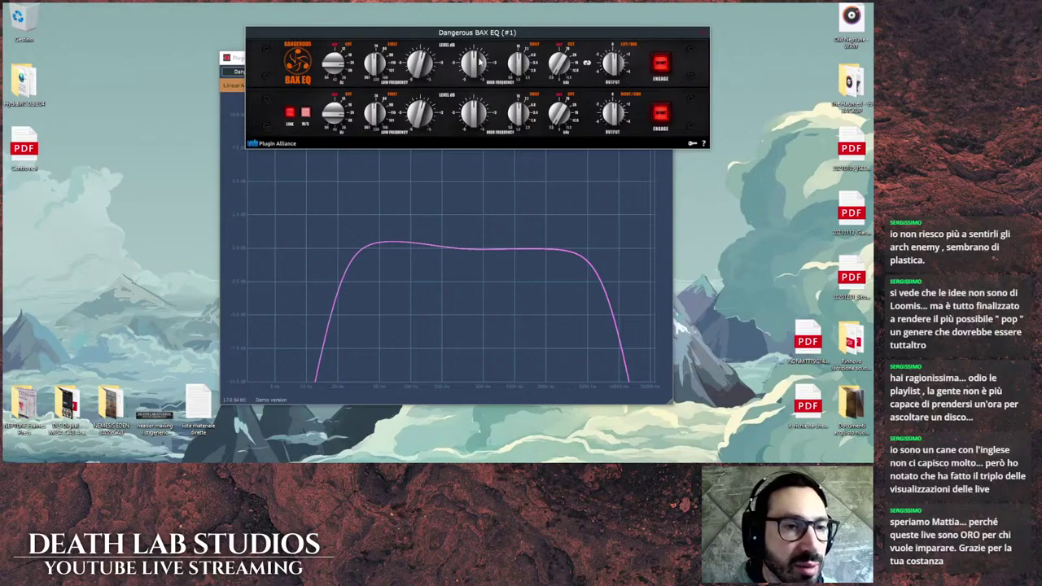
pyautogui.moveTo(479, 61); pyautogui.dragTo(532, 70)
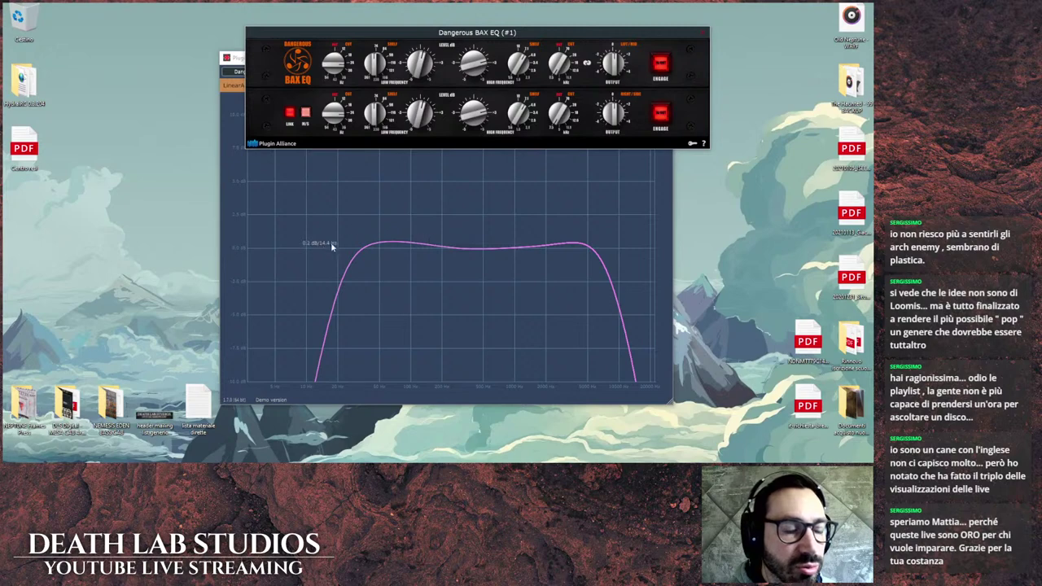
pyautogui.moveTo(418, 71); pyautogui.dragTo(423, 75)
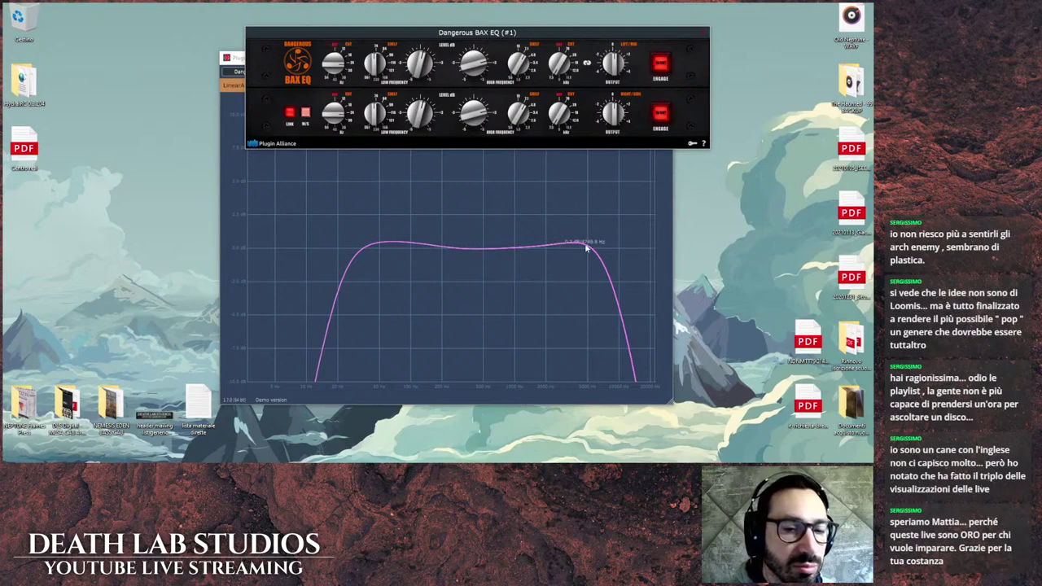
pyautogui.moveTo(560, 67); pyautogui.dragTo(480, 72)
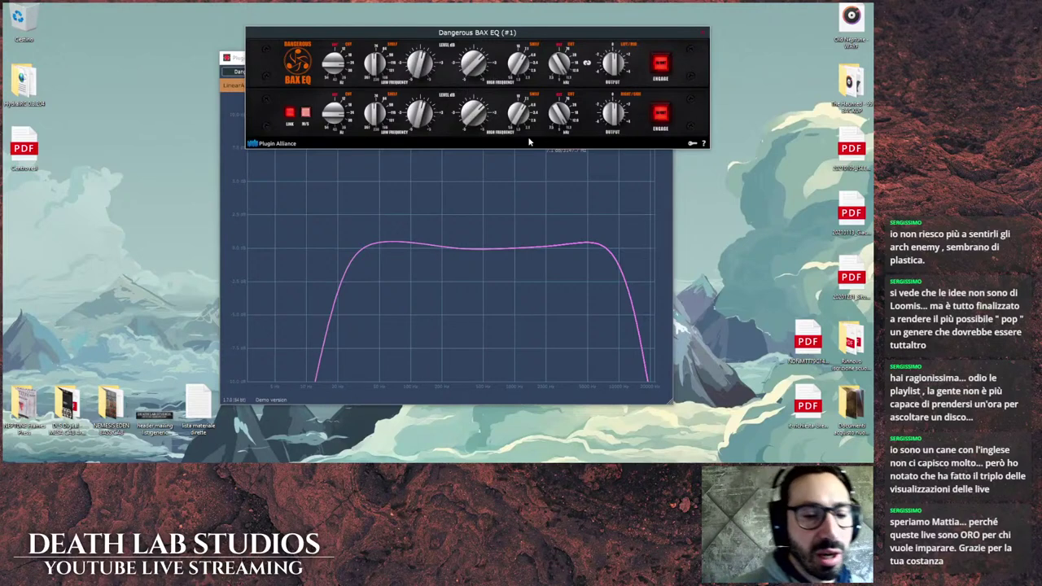
# Step: Close the BAX EQ window and PluginDoctor, and switch back to Studio One
pyautogui.click(703, 36)
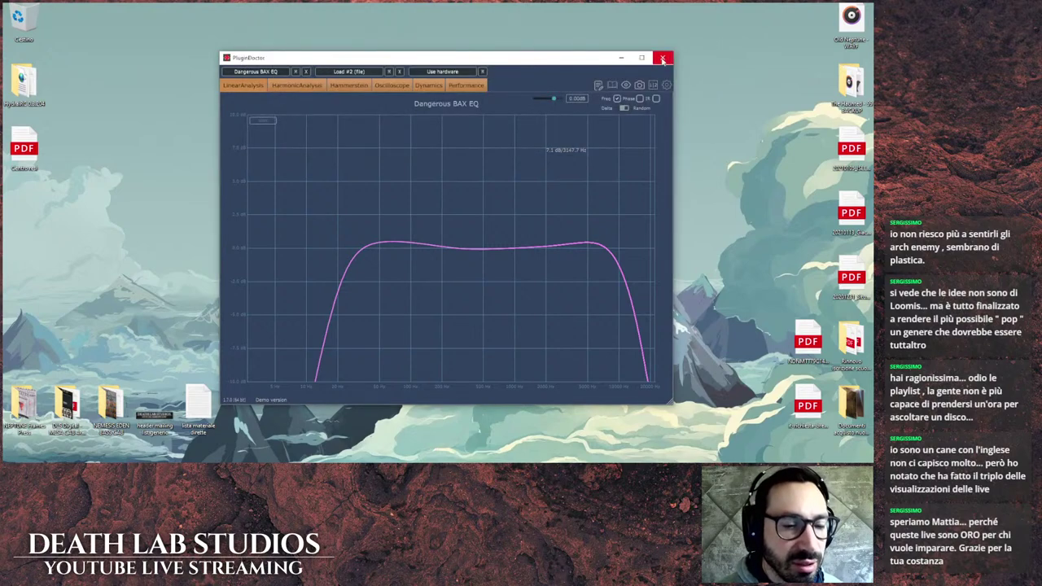
pyautogui.click(662, 58)
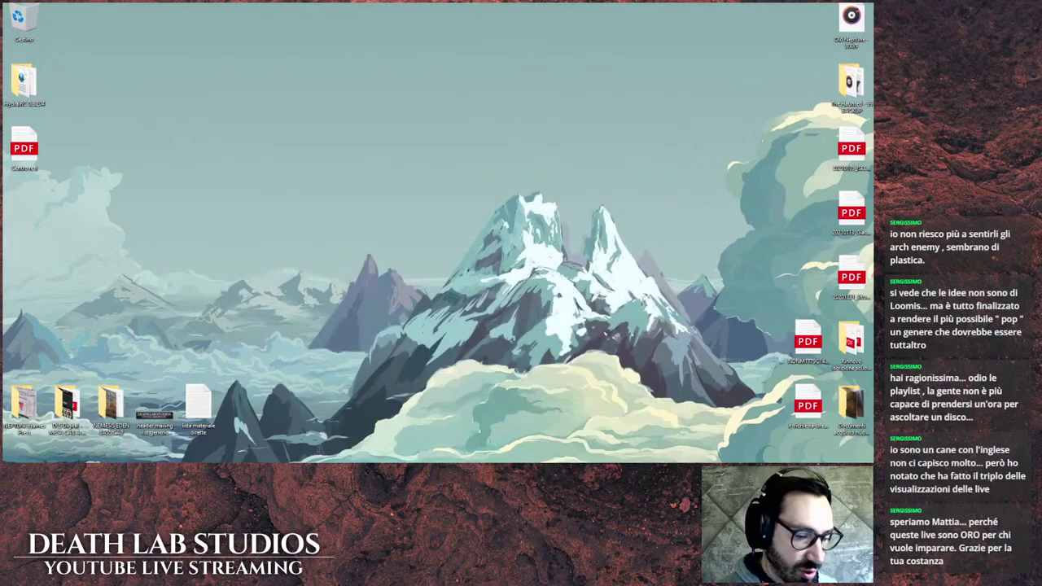
pyautogui.hotkey('alt', 'Tab')
# Step: Review the Dangerous BAX EQ Master and SPL IRON inserts on the Principale channel, closing the plug-in window when done
pyautogui.click(854, 167)
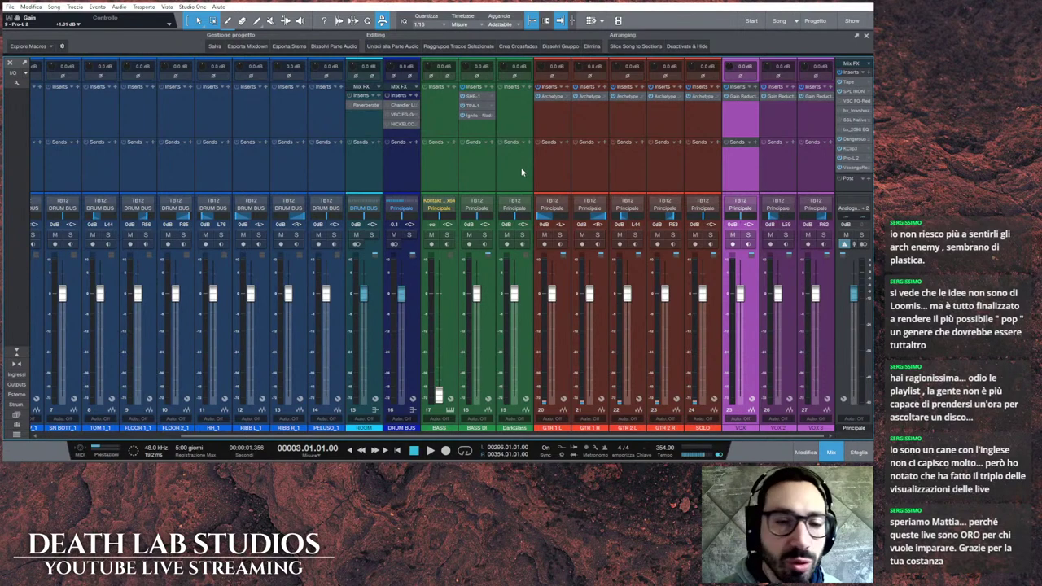
pyautogui.click(857, 140)
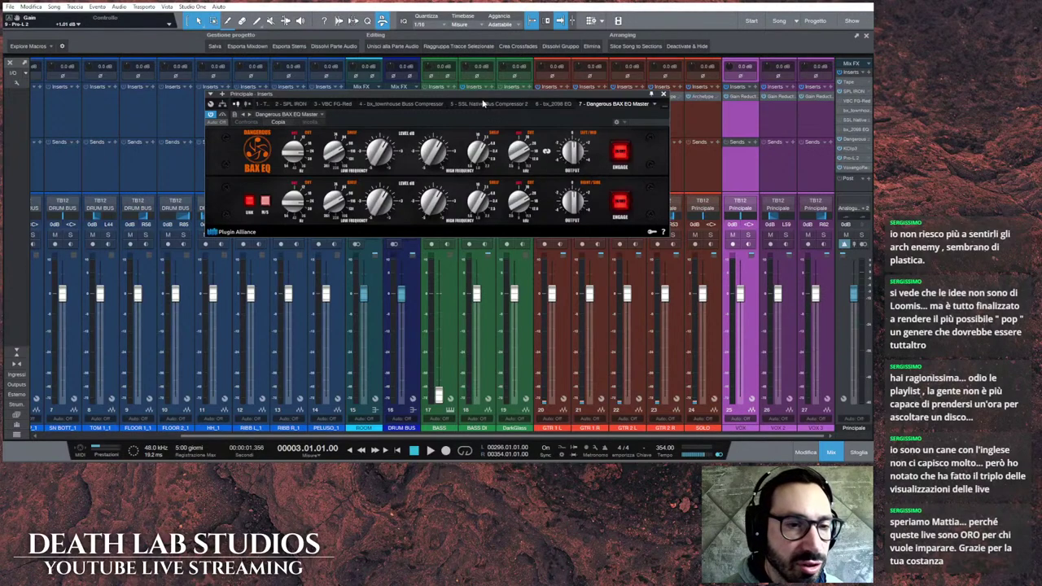
pyautogui.moveTo(484, 96)
pyautogui.mouseDown()
pyautogui.moveTo(480, 62)
pyautogui.moveTo(479, 84)
pyautogui.mouseUp()
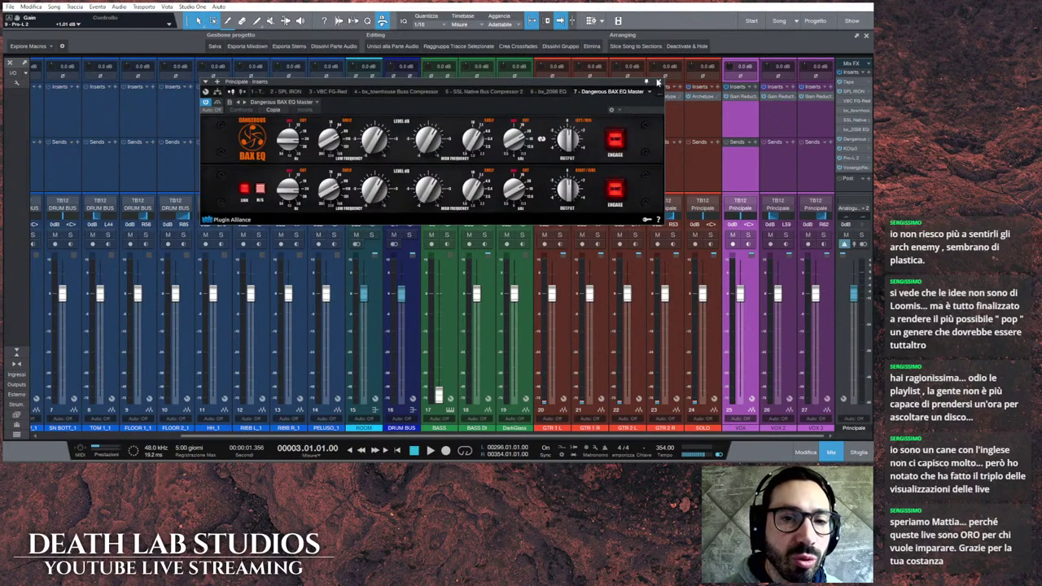
pyautogui.click(657, 83)
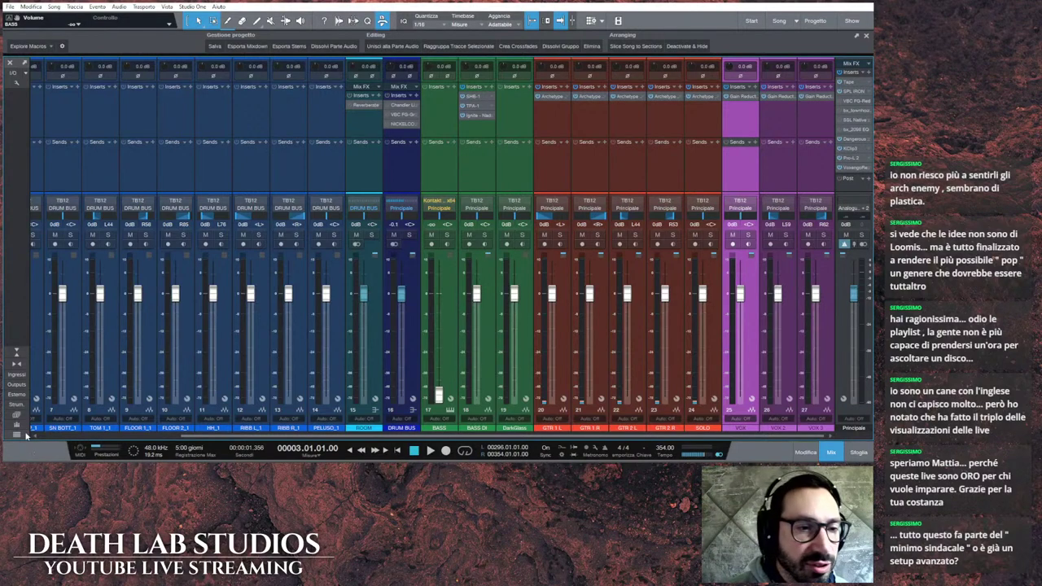
pyautogui.click(845, 140)
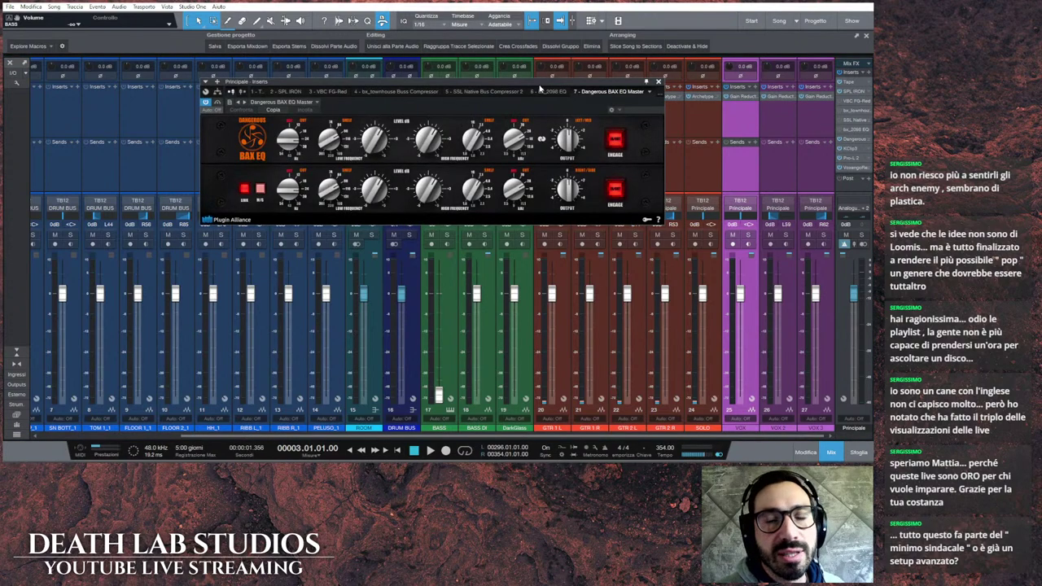
pyautogui.click(857, 91)
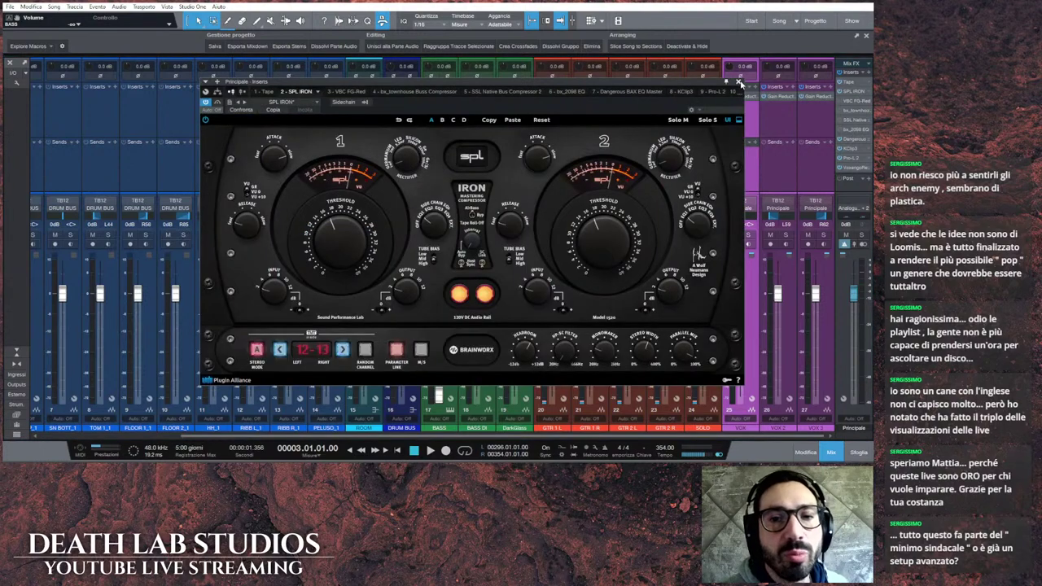
pyautogui.click(739, 83)
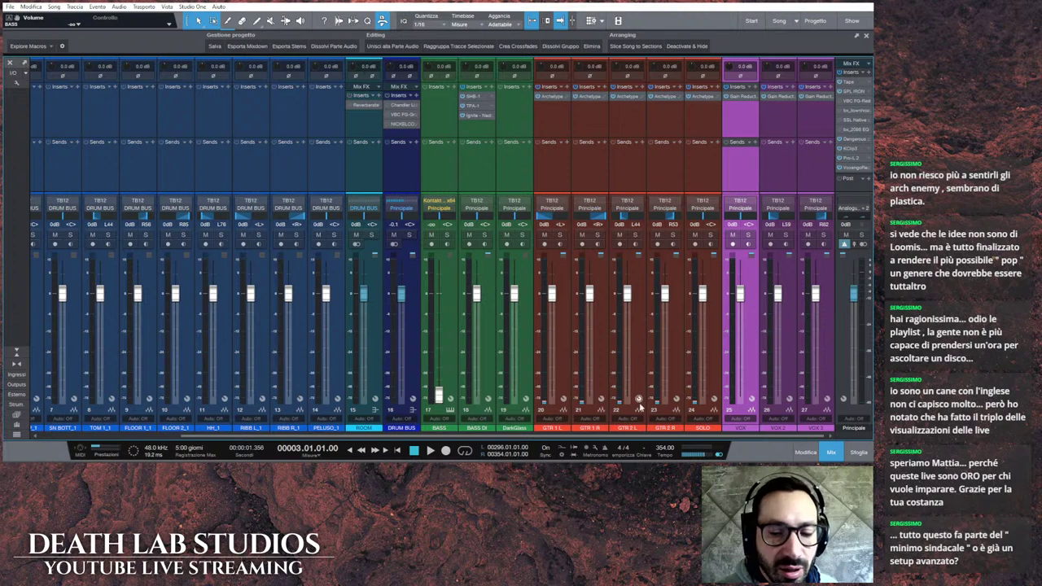
# Step: Hide the BASS channel using the mixer's channel list and return to the arrangement view
pyautogui.click(17, 435)
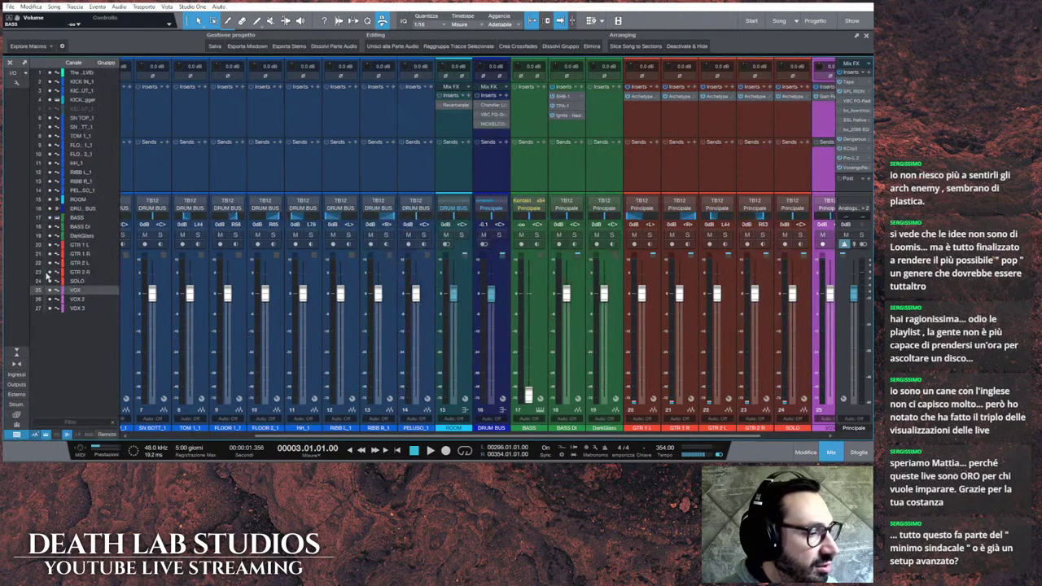
pyautogui.click(50, 218)
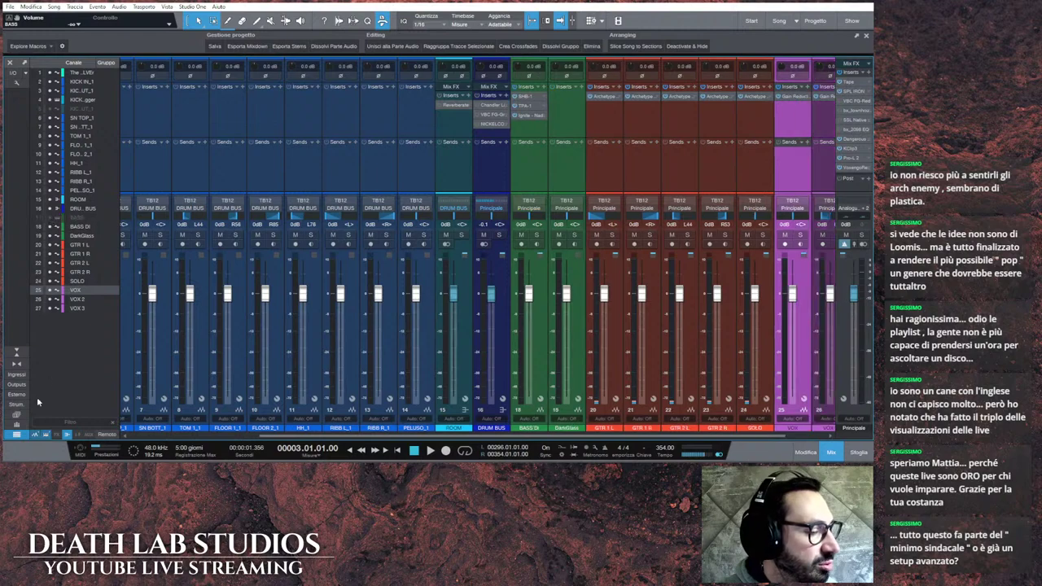
pyautogui.click(16, 435)
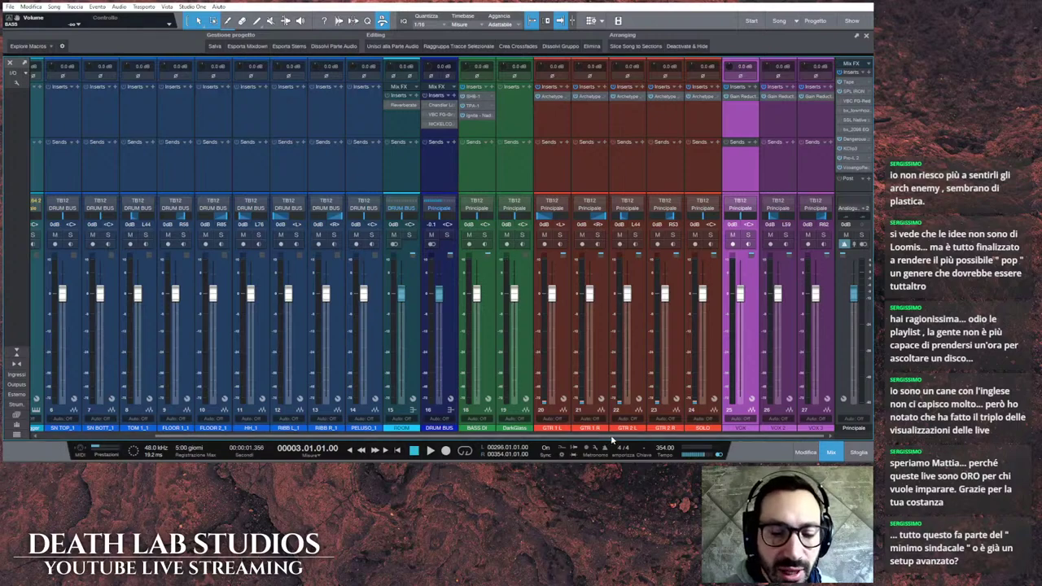
pyautogui.moveTo(603, 438); pyautogui.dragTo(185, 277)
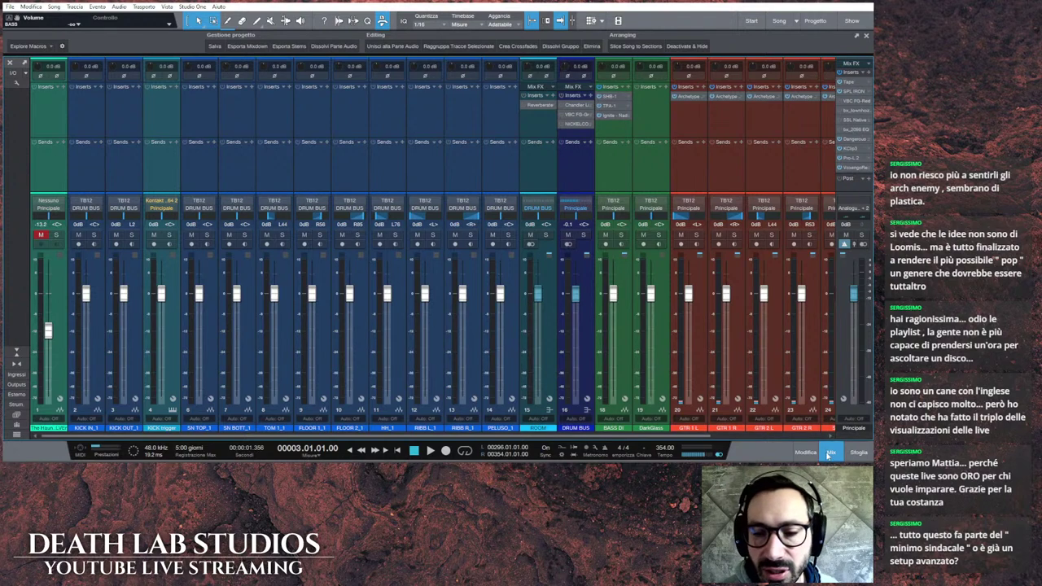
pyautogui.click(828, 453)
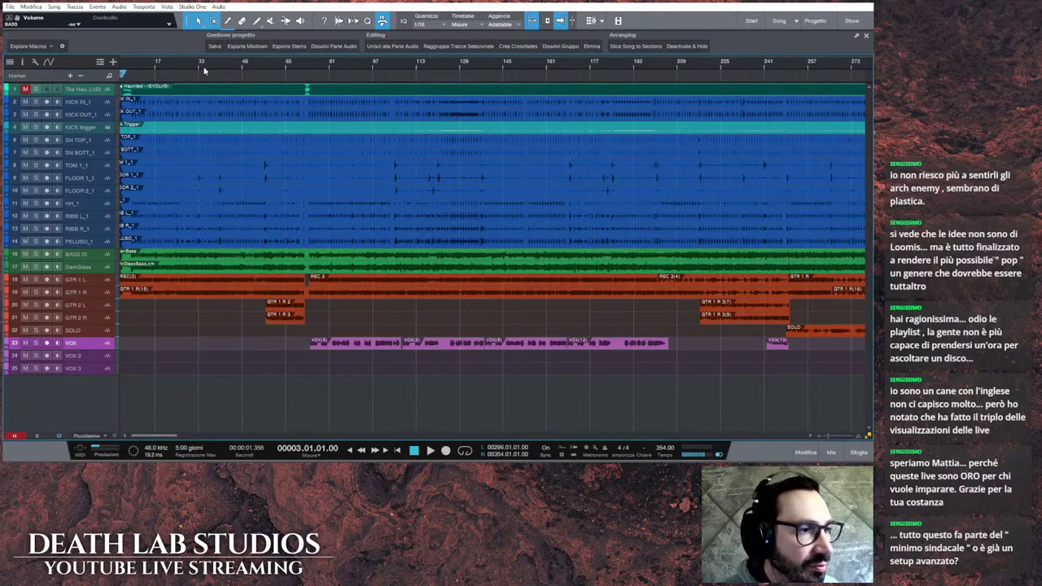
# Step: Open the KICK trigger part in the note editor, examine its notes and velocities up close, and close the editor
pyautogui.scroll(-2, 204, 70)
pyautogui.scroll(3, 204, 70)
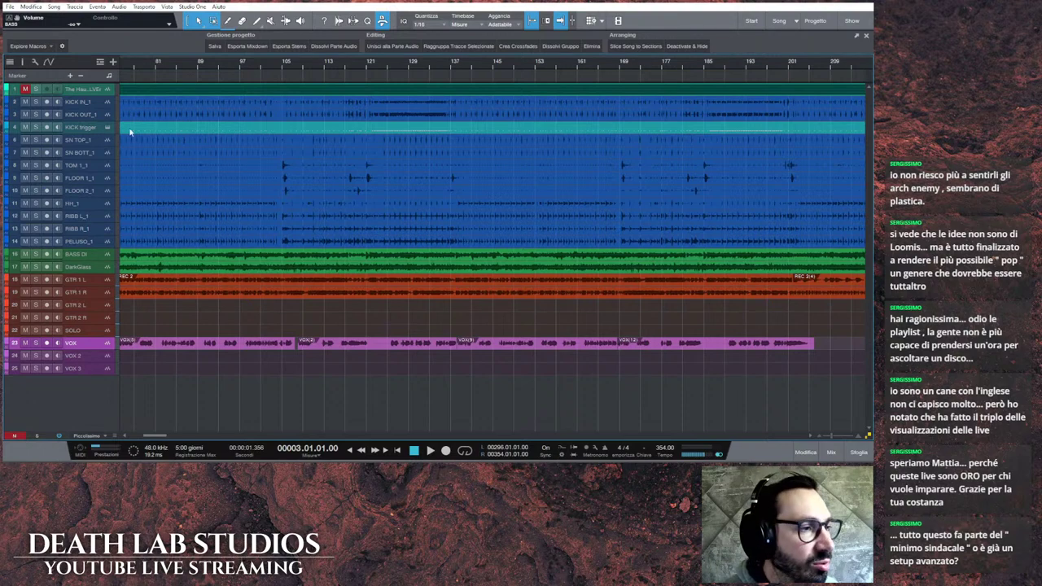
pyautogui.doubleClick(370, 130)
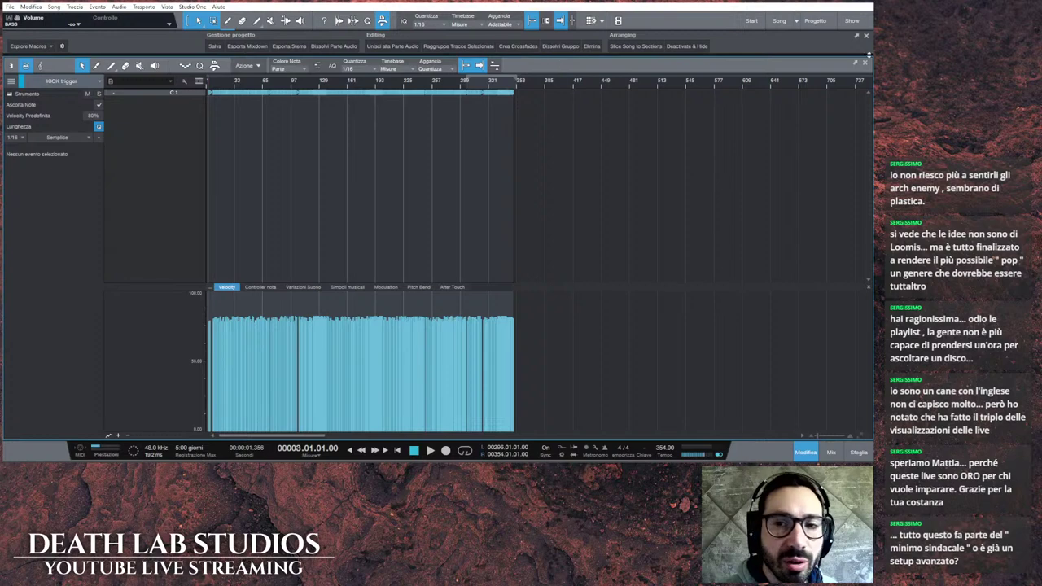
pyautogui.scroll(3, 308, 86)
pyautogui.scroll(2, 307, 85)
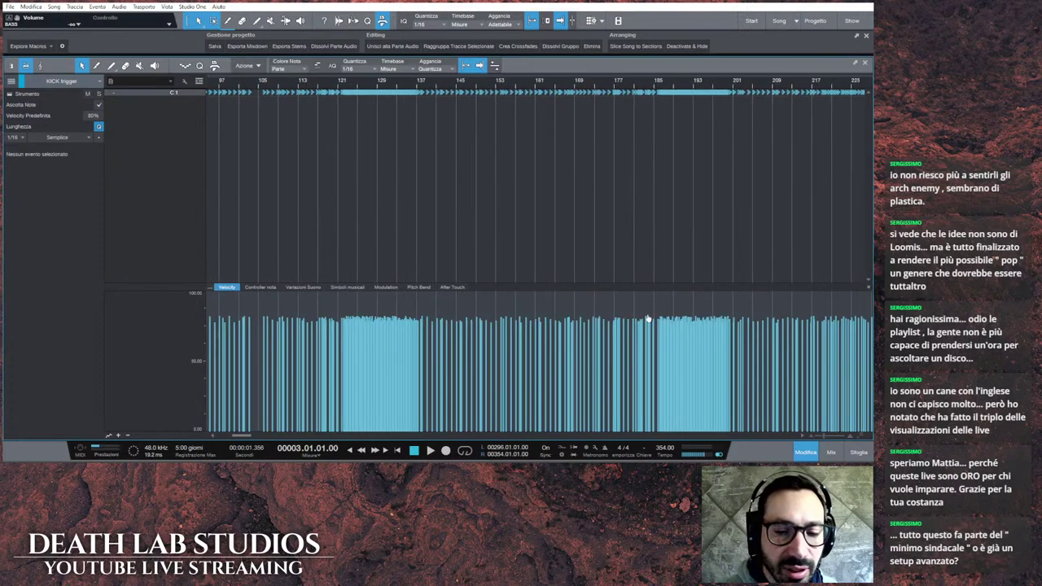
pyautogui.click(866, 64)
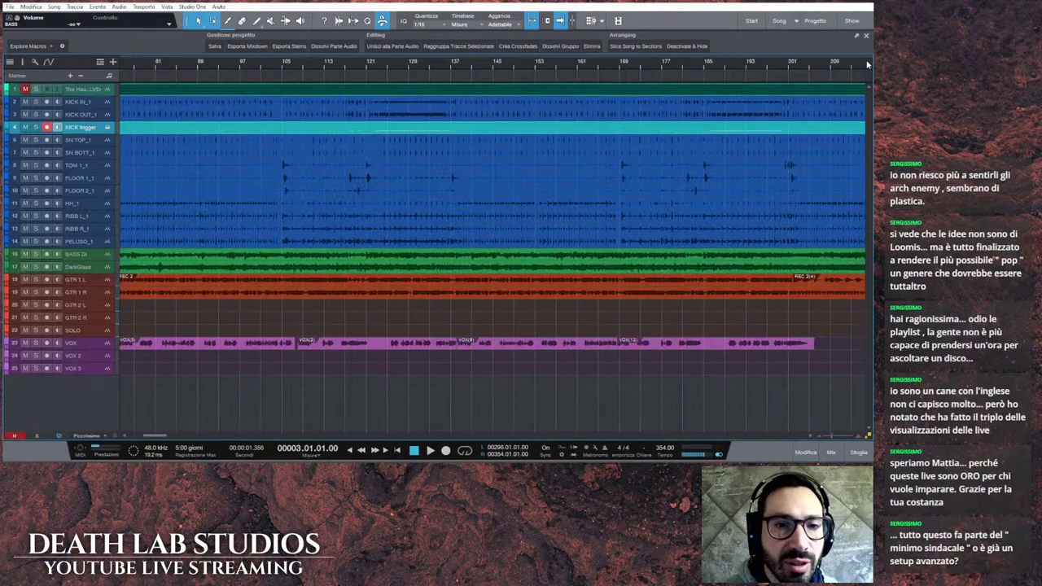
# Step: Show the full song and inspect the SN TOP_1 and SN BOTT_1 snare tracks up close around bars 35 to 65
pyautogui.hotkey('shift', 'f')
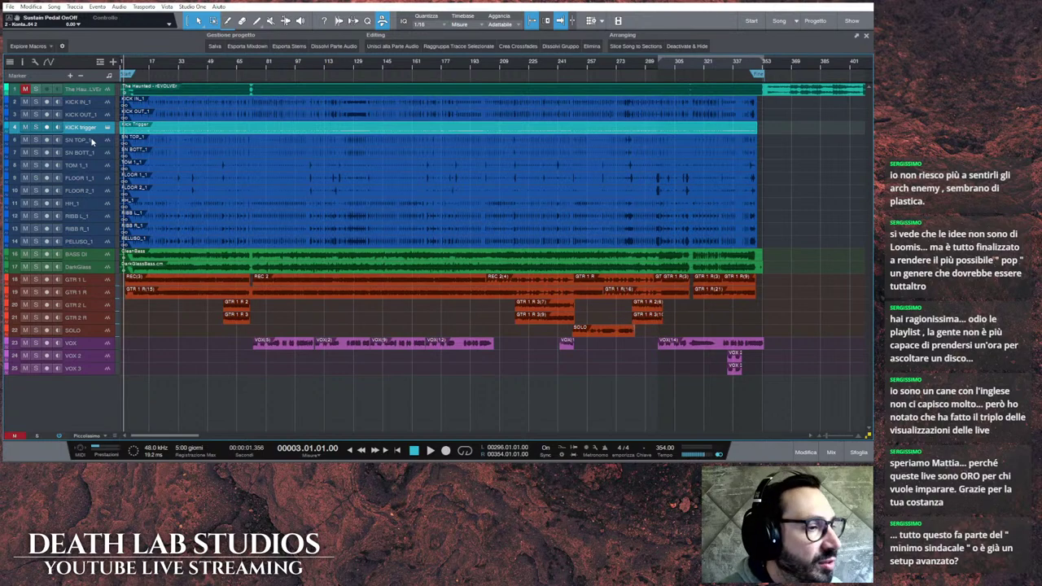
pyautogui.rightClick(159, 146)
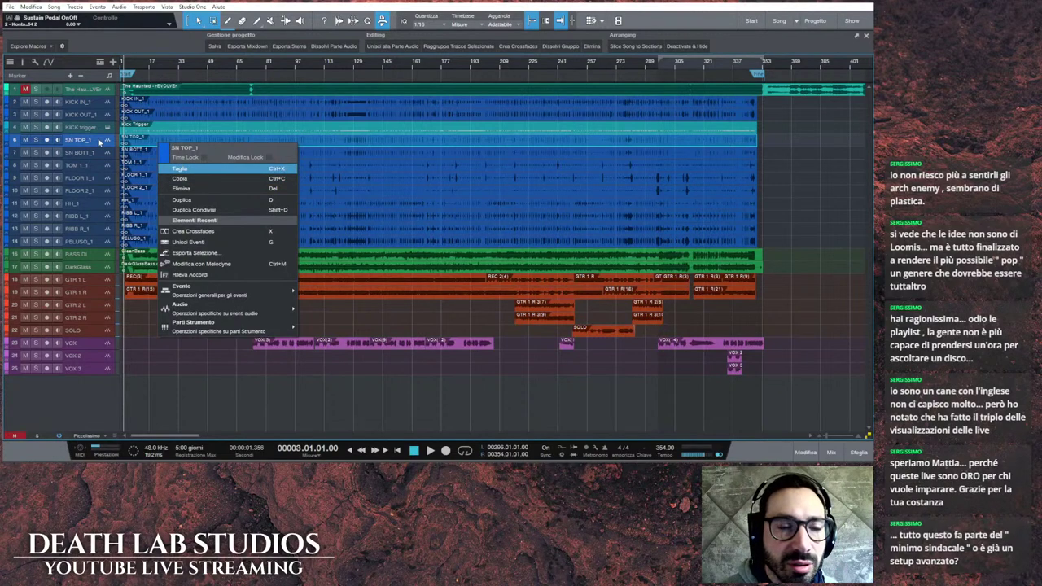
pyautogui.press('Escape')
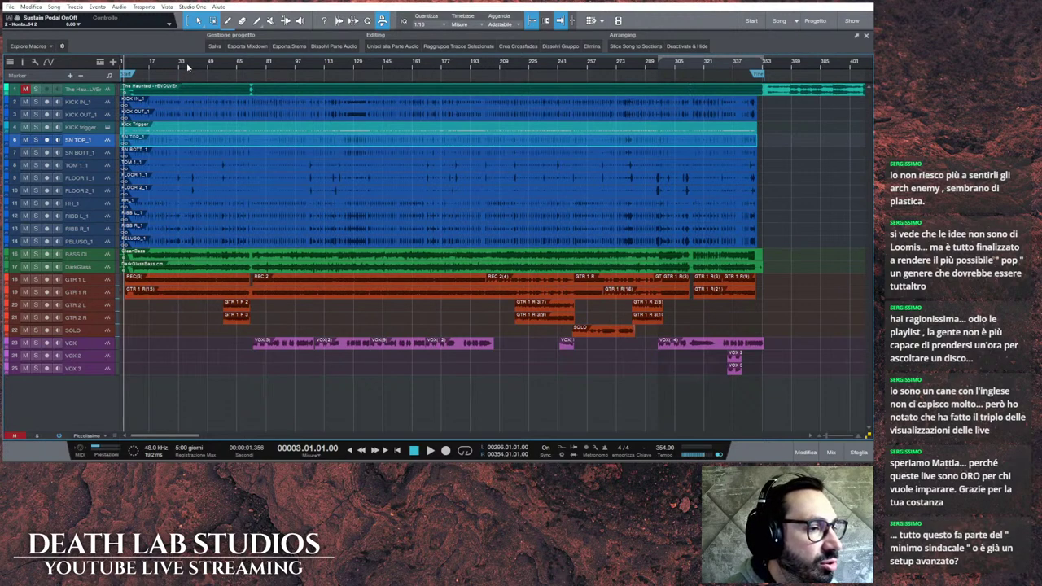
pyautogui.moveTo(186, 63); pyautogui.dragTo(193, 160)
pyautogui.click(193, 161)
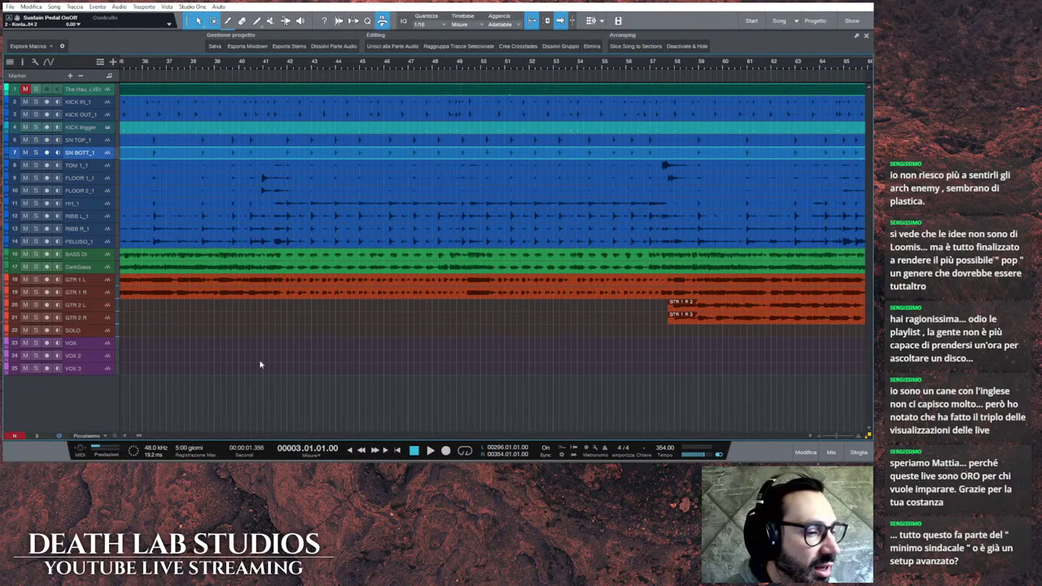
# Step: Export only the SN BOTT_1 channel as a stem over the range between the song's start and end markers
pyautogui.click(124, 436)
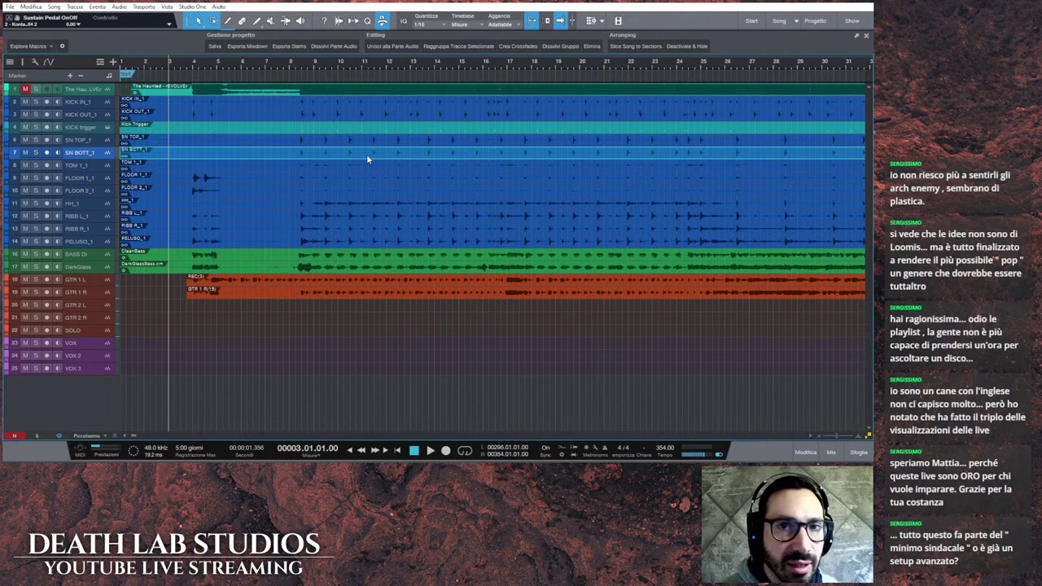
pyautogui.click(830, 453)
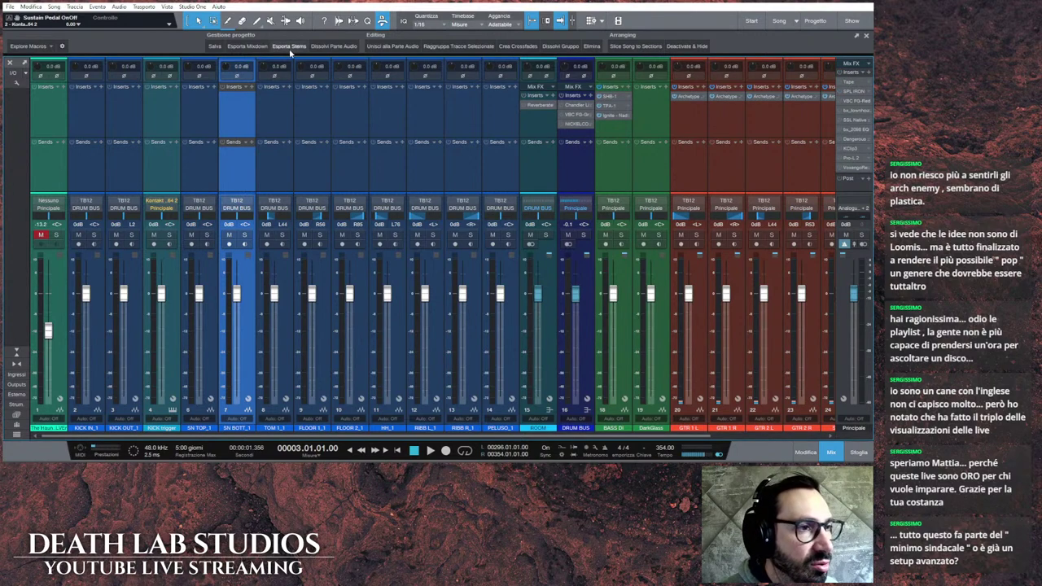
pyautogui.click(289, 46)
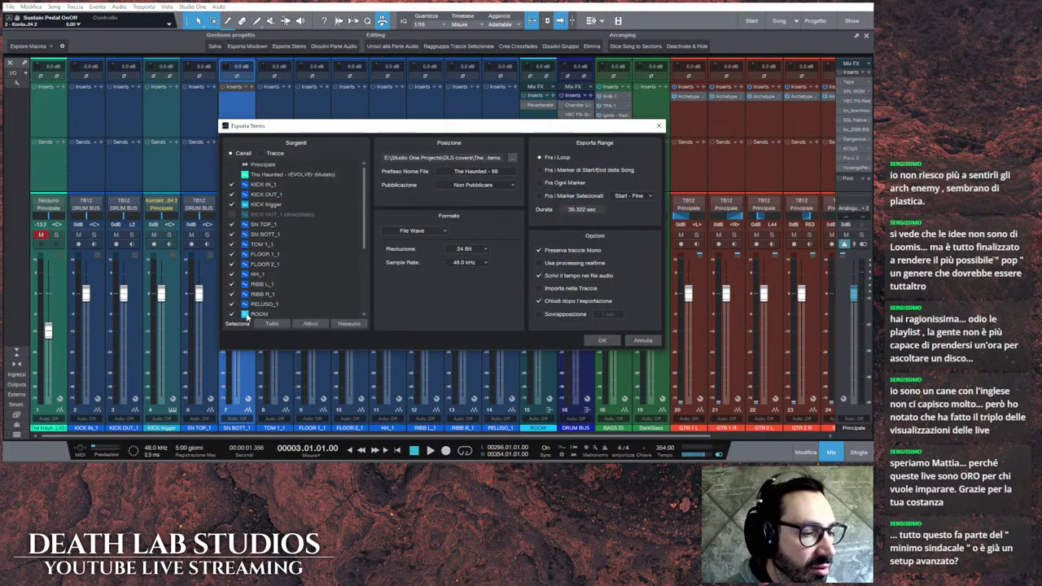
pyautogui.click(348, 324)
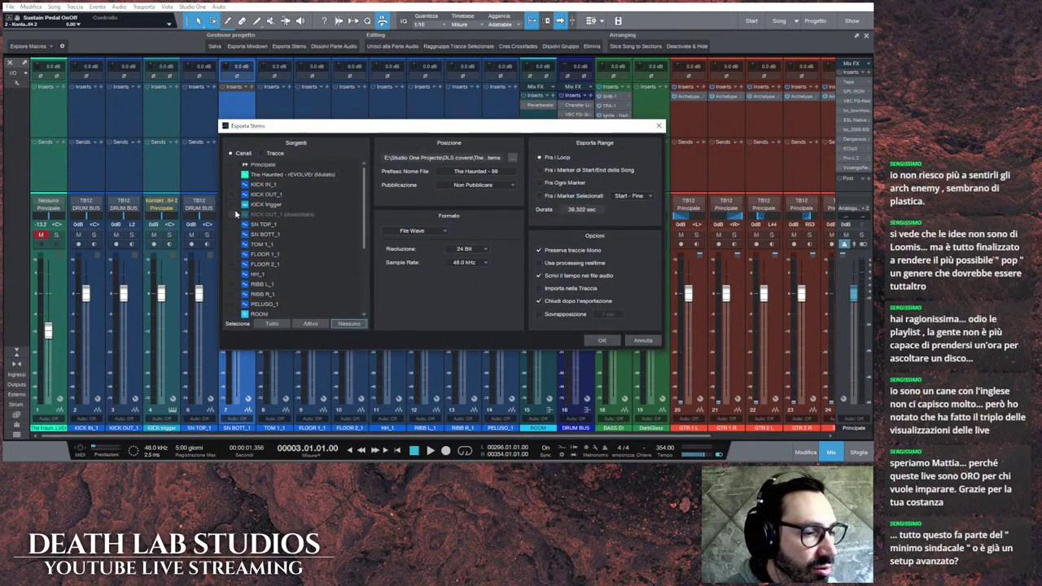
pyautogui.click(232, 235)
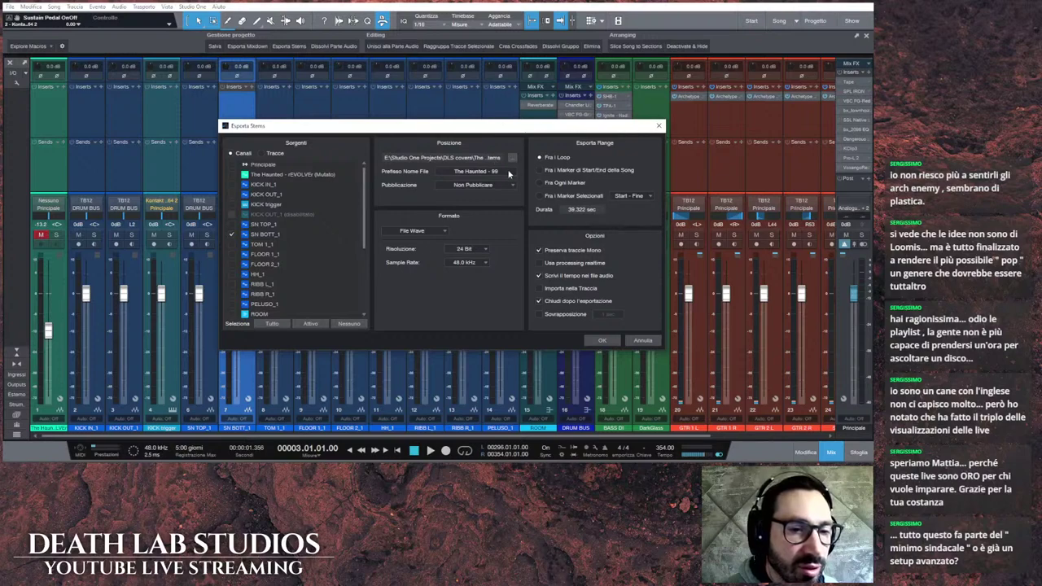
pyautogui.click(508, 172)
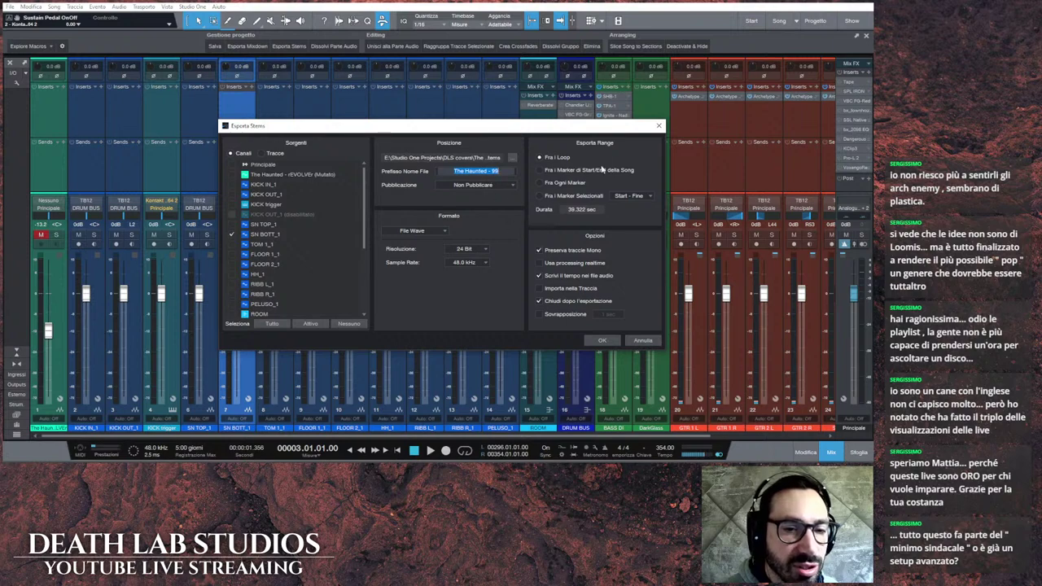
pyautogui.click(568, 170)
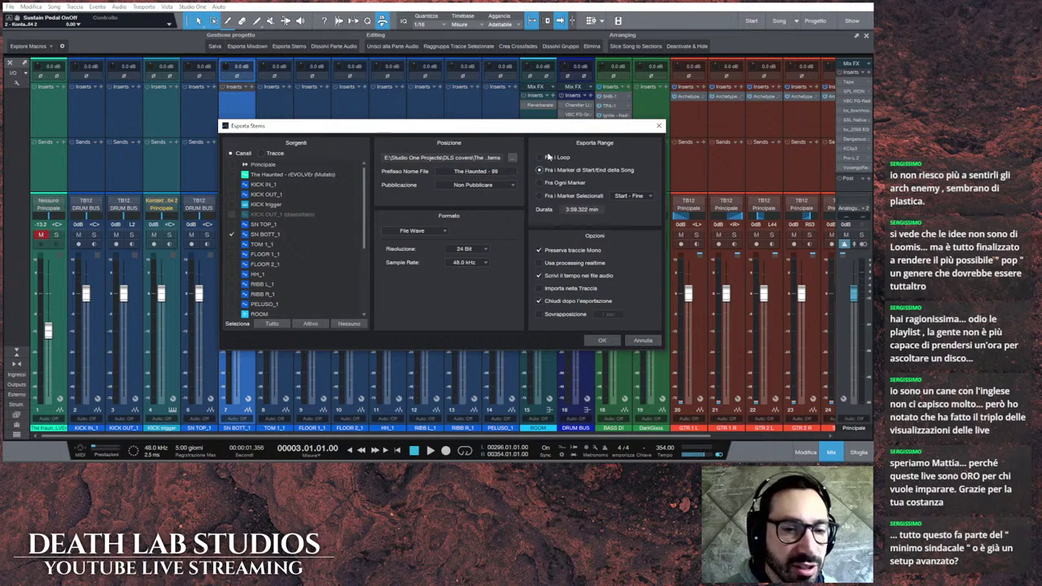
pyautogui.click(606, 342)
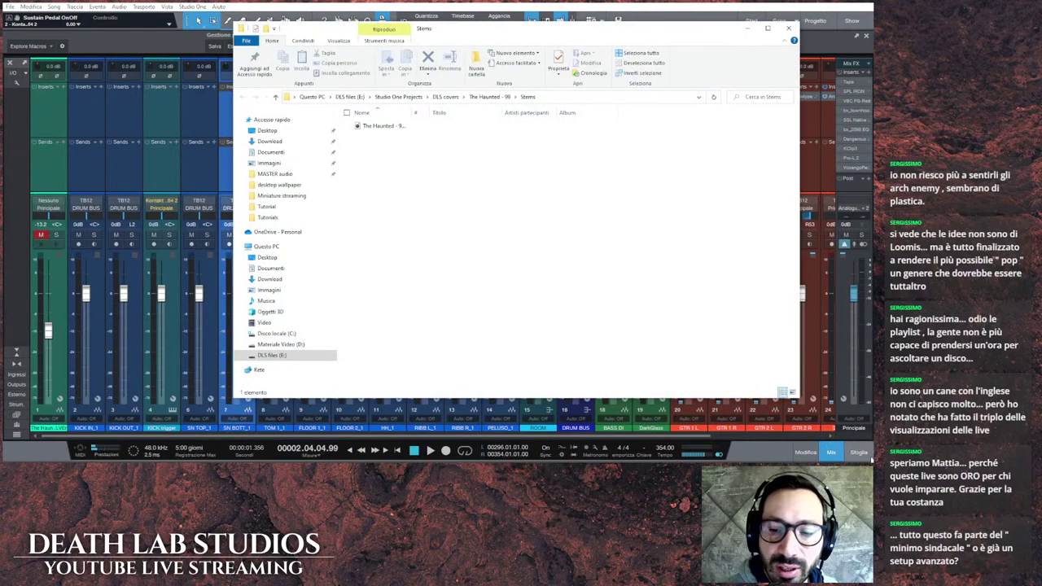
# Step: Import the exported SN BOTT_1 stem from the Stems folder onto a new track below SN BOTT_1 and close the folder window
pyautogui.click(832, 450)
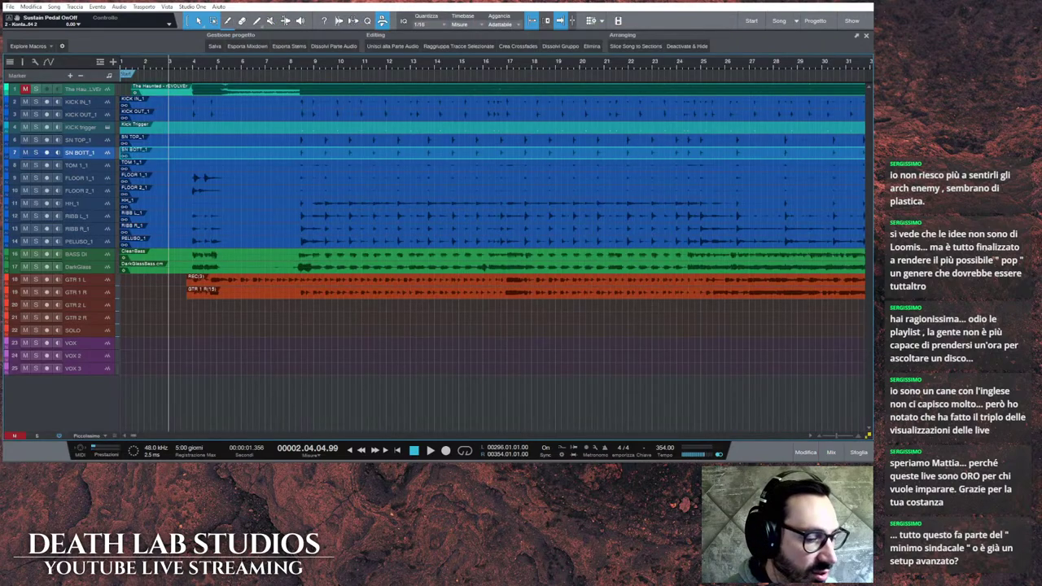
pyautogui.hotkey('alt', 'Tab')
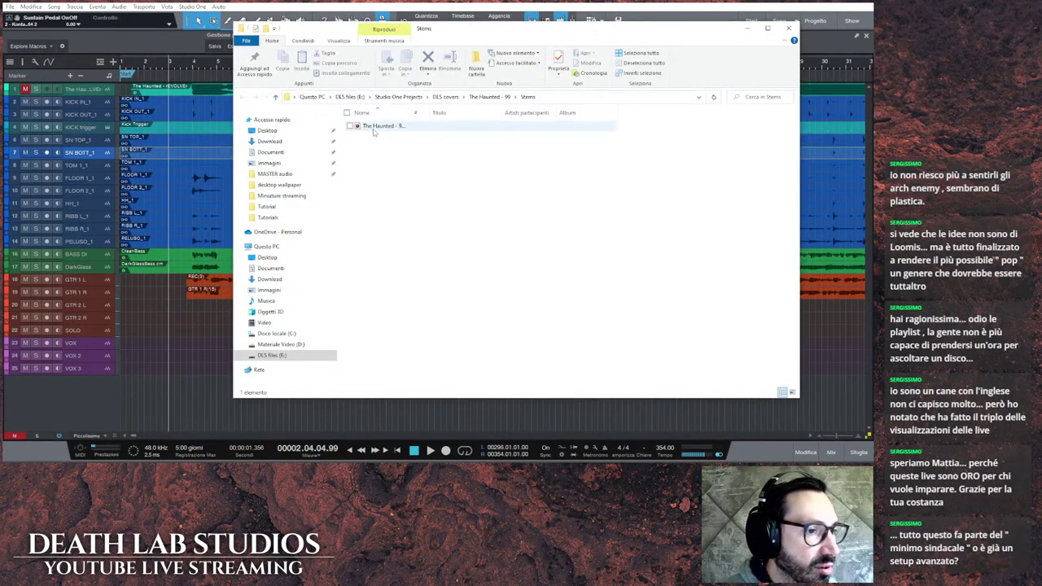
pyautogui.moveTo(374, 133); pyautogui.dragTo(110, 263)
pyautogui.click(788, 28)
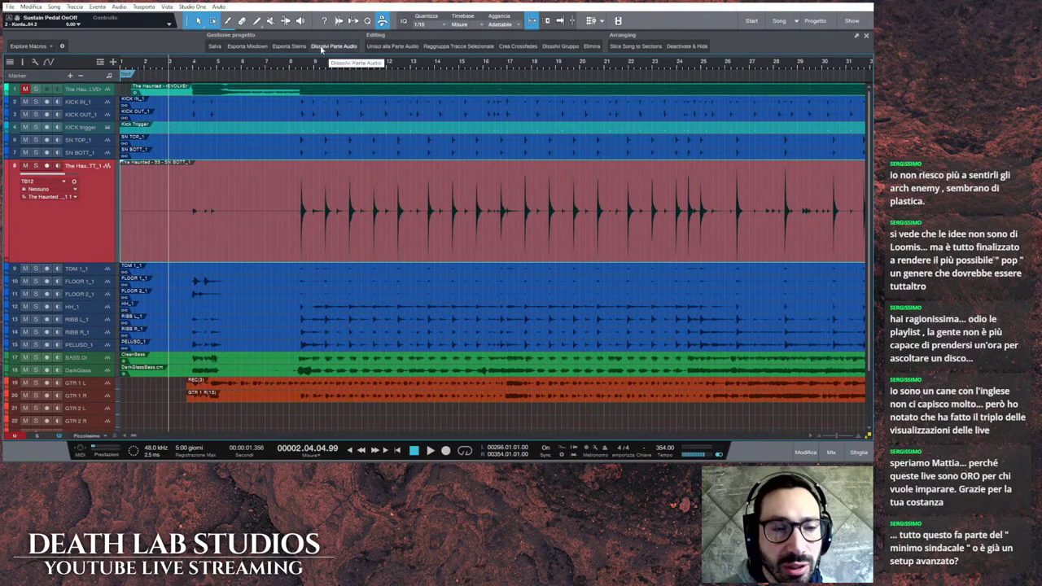
# Step: Show the audio bend options and detect the transients of the imported SN BOTT_1 stem in Standard mode
pyautogui.click(286, 20)
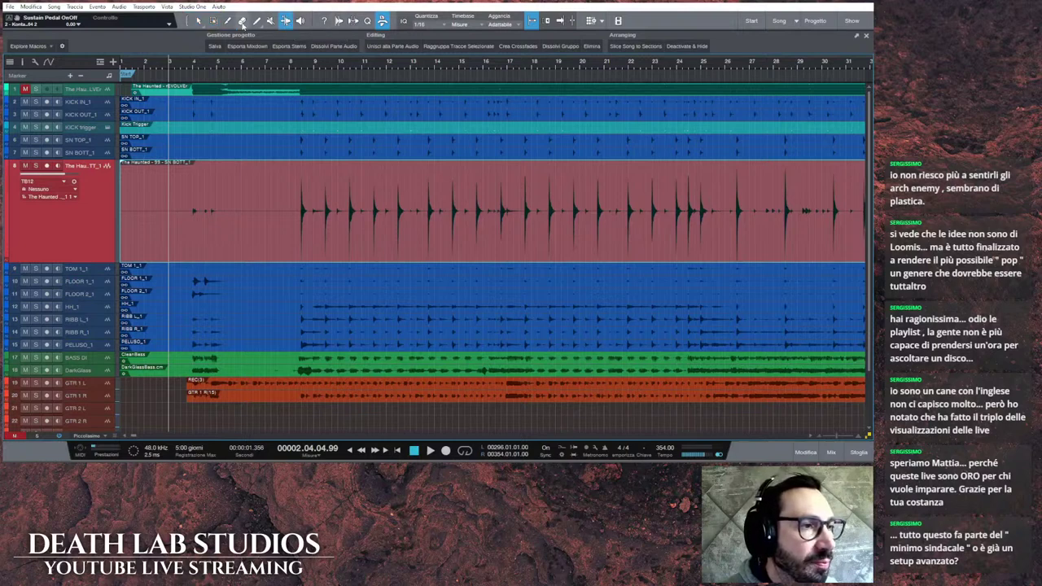
pyautogui.click(338, 21)
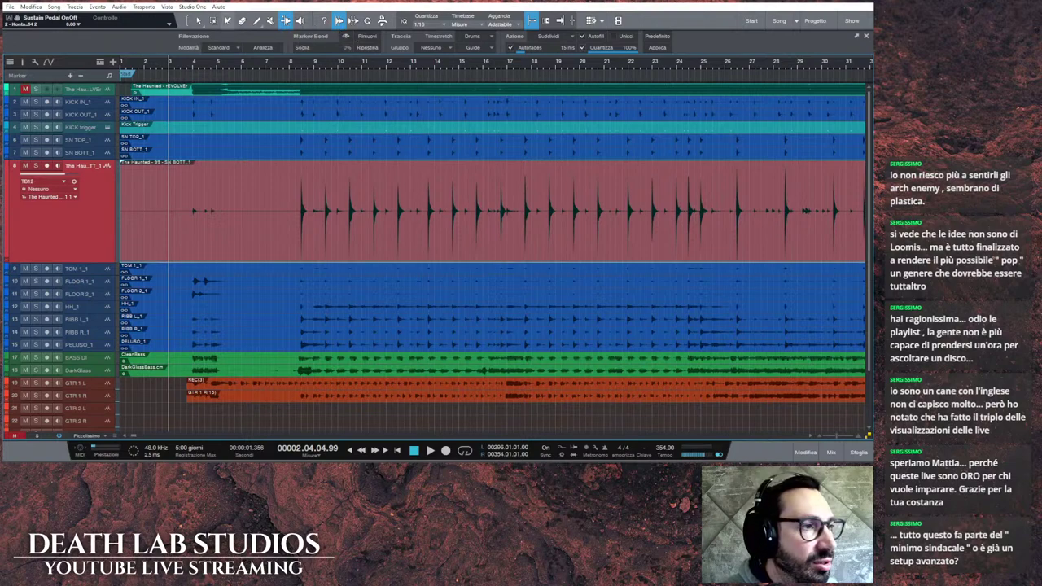
pyautogui.click(205, 22)
pyautogui.click(262, 47)
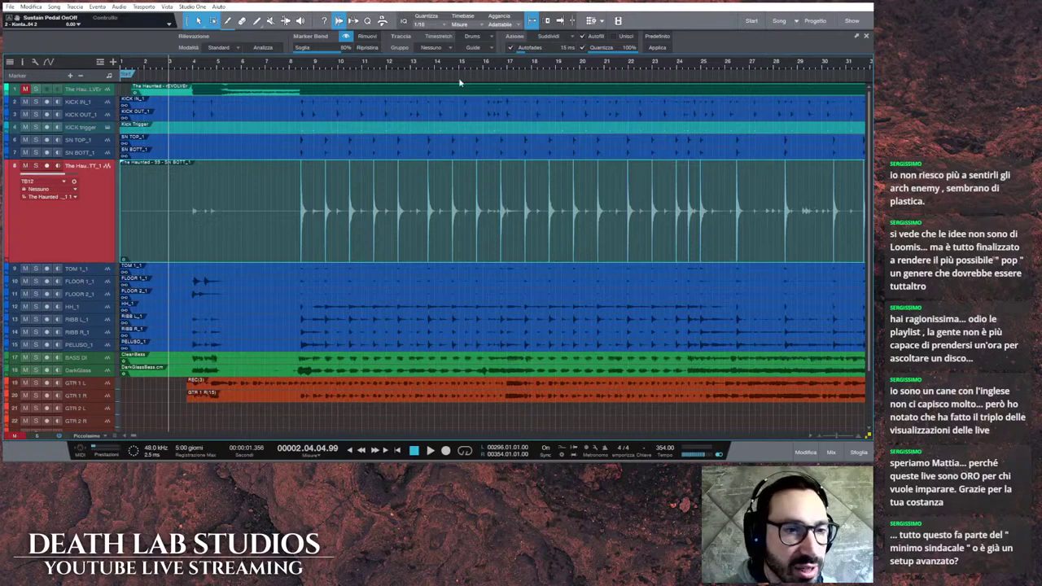
pyautogui.hscroll(5, 460, 68)
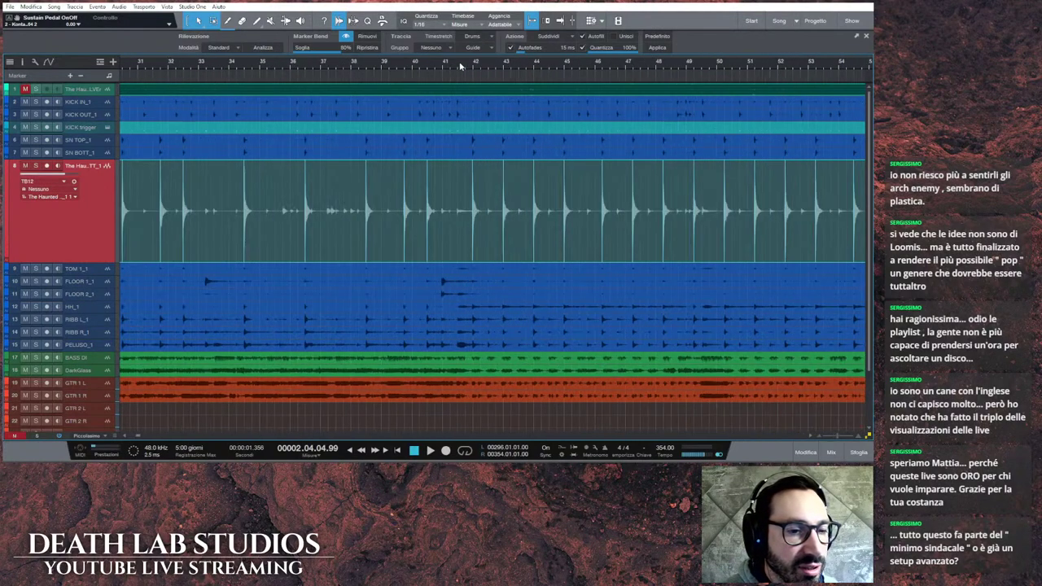
# Step: Solo the imported snare track, play it, and set the bend marker threshold to 70% with Standard detection
pyautogui.click(36, 165)
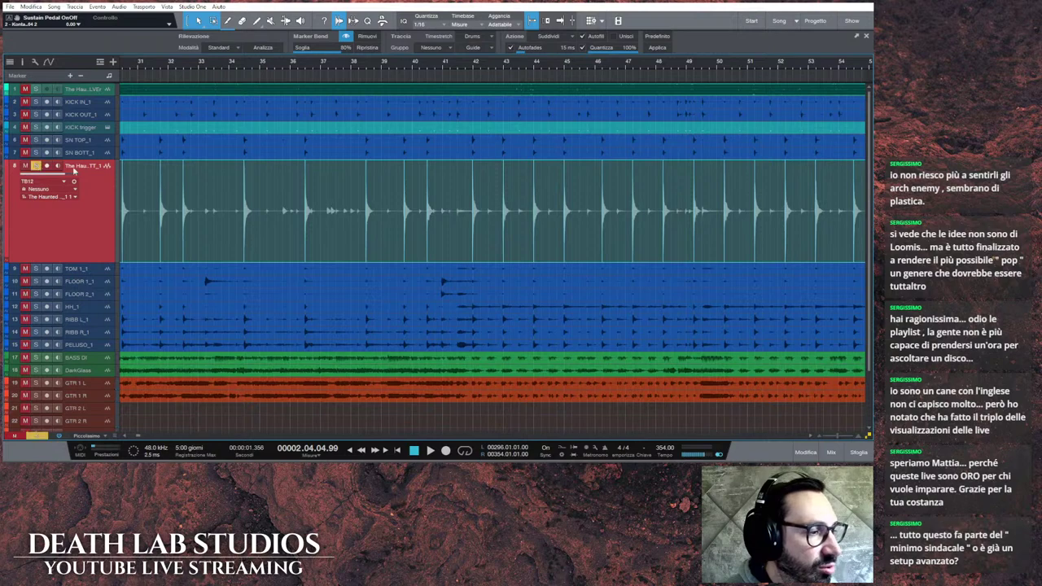
pyautogui.press('space')
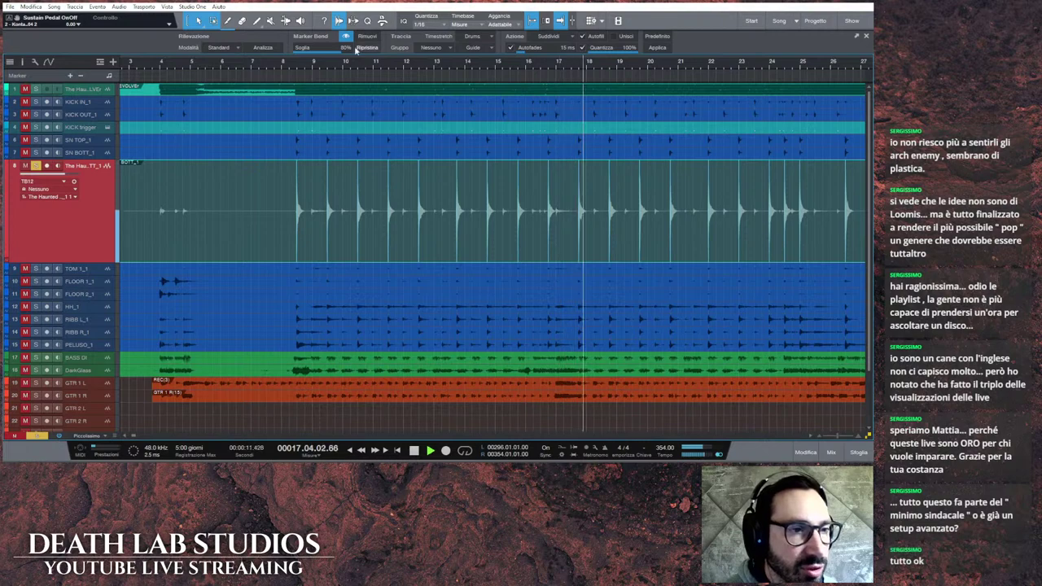
pyautogui.moveTo(332, 53)
pyautogui.mouseDown()
pyautogui.moveTo(302, 54)
pyautogui.moveTo(320, 52)
pyautogui.mouseUp()
pyautogui.click(220, 47)
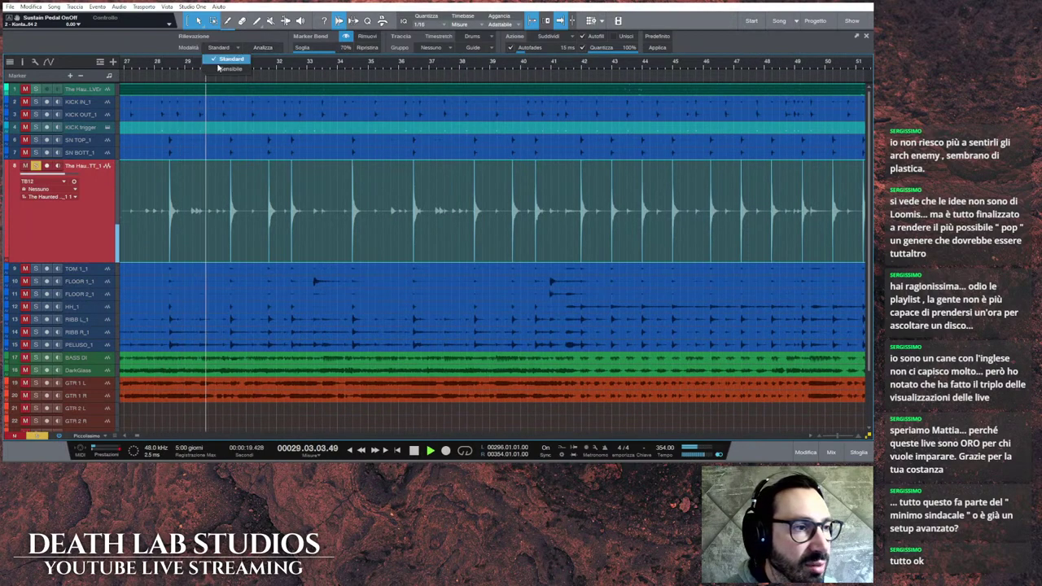
pyautogui.click(231, 59)
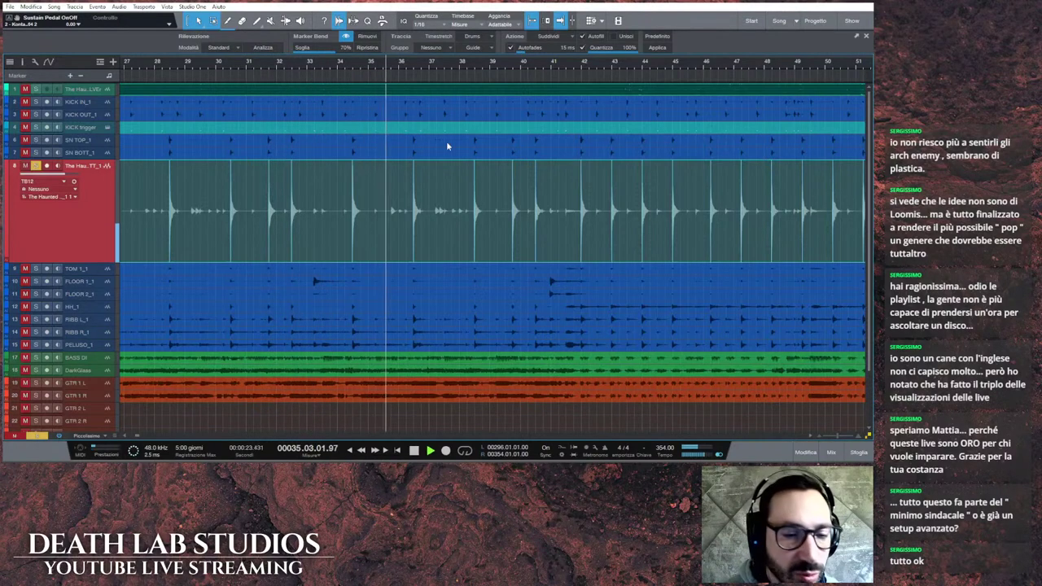
# Step: Play the soloed snare stem from around bars 35 to 37 and from bar 70 to check its transient markers, ending with playback stopped
pyautogui.click(427, 64)
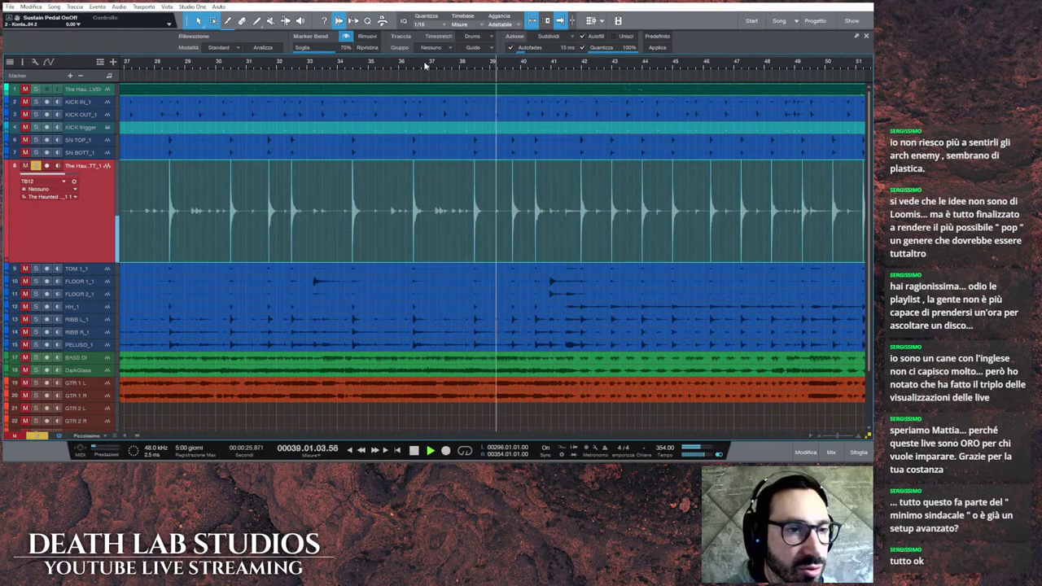
pyautogui.click(424, 64)
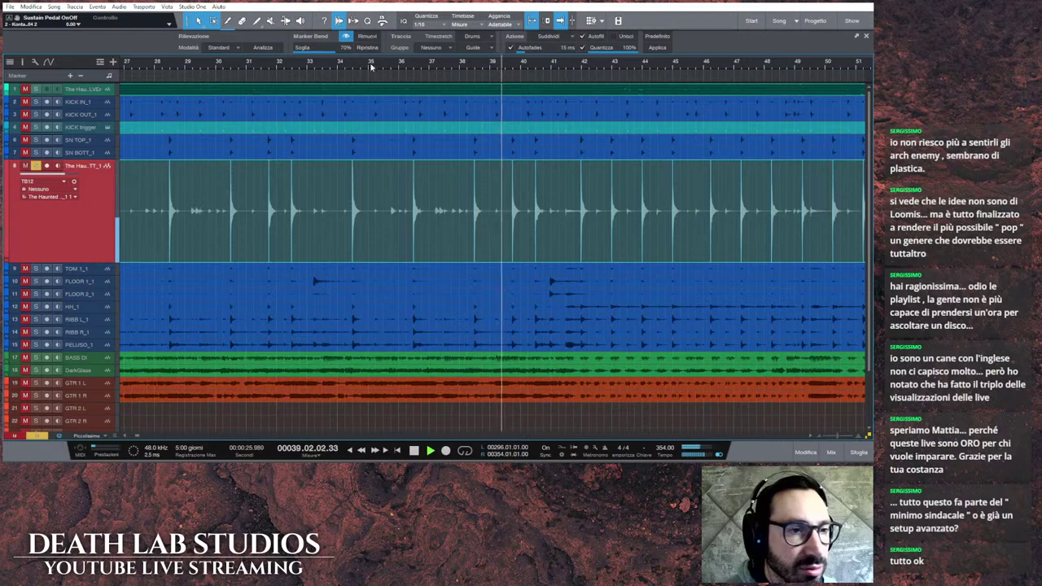
pyautogui.click(365, 65)
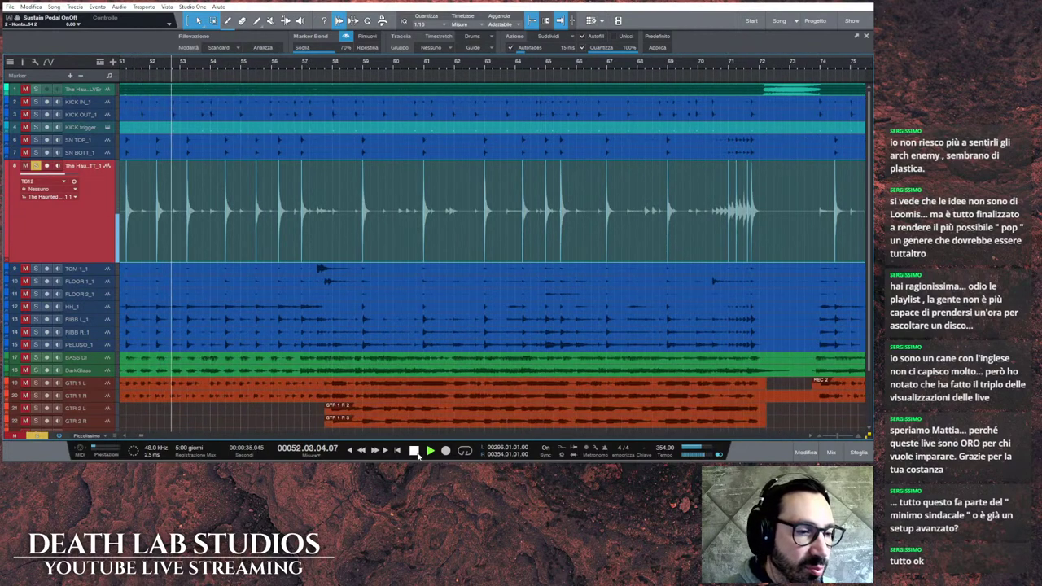
pyautogui.click(709, 65)
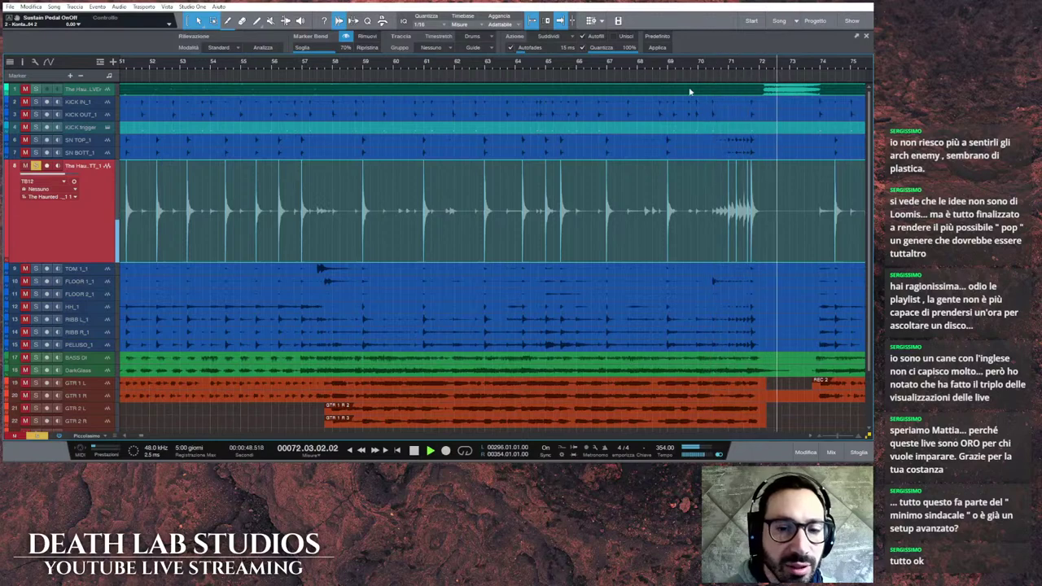
pyautogui.press('space')
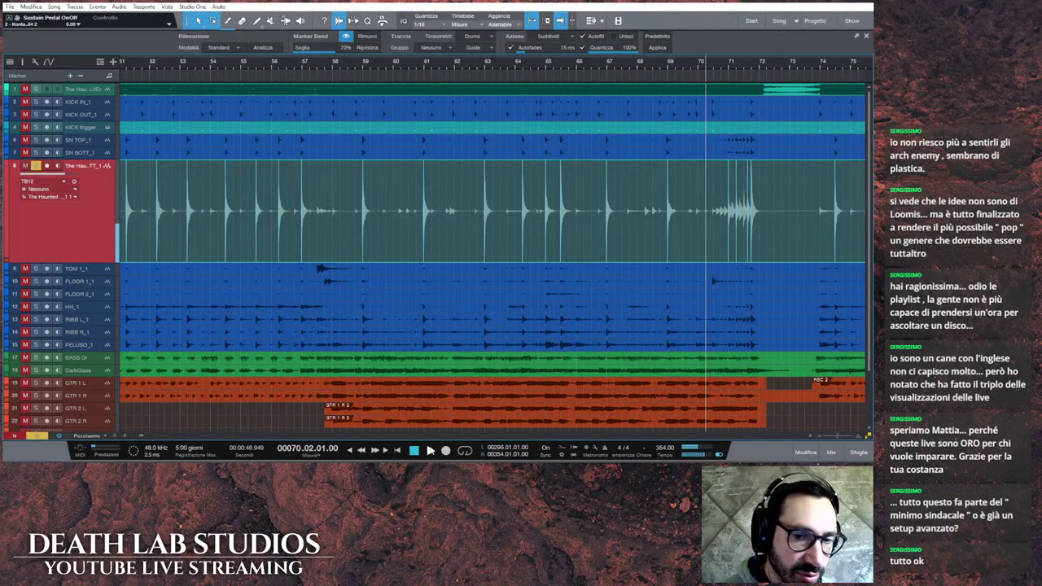
# Step: Try a higher bend marker threshold on the snare stem and return it to 70%
pyautogui.moveTo(340, 52)
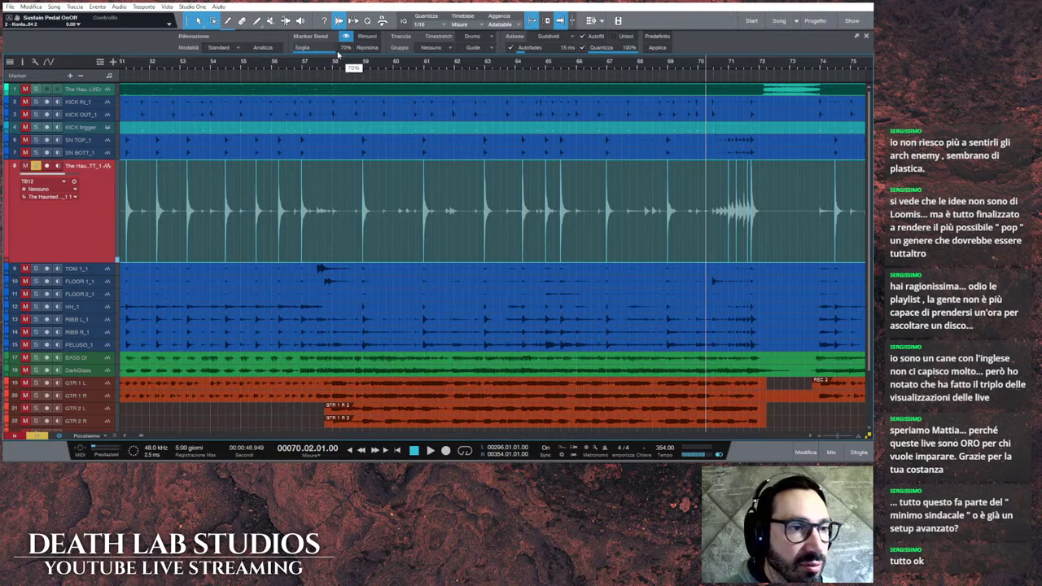
pyautogui.moveTo(342, 54); pyautogui.dragTo(355, 52)
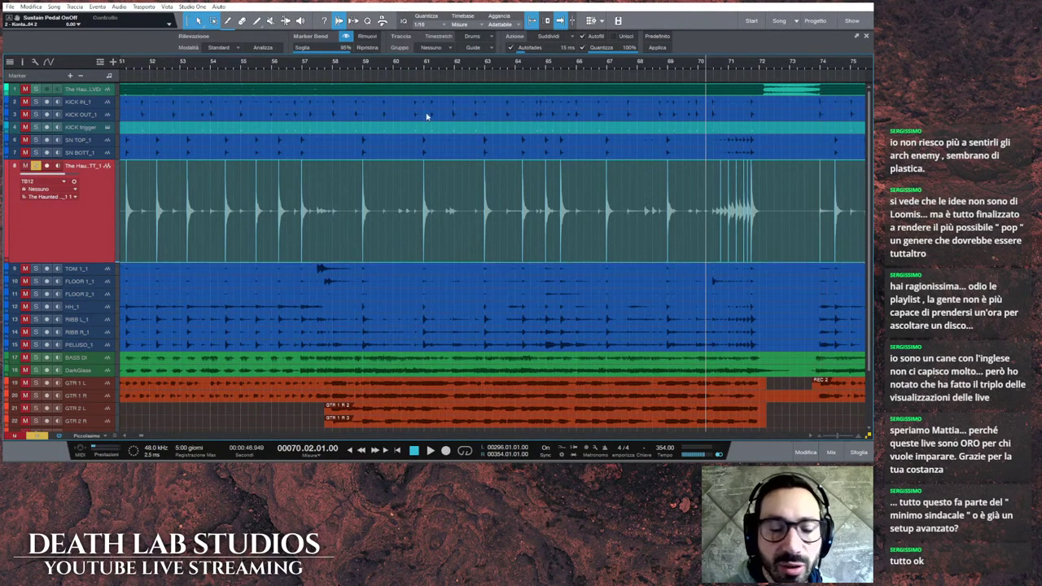
pyautogui.moveTo(348, 53); pyautogui.dragTo(332, 56)
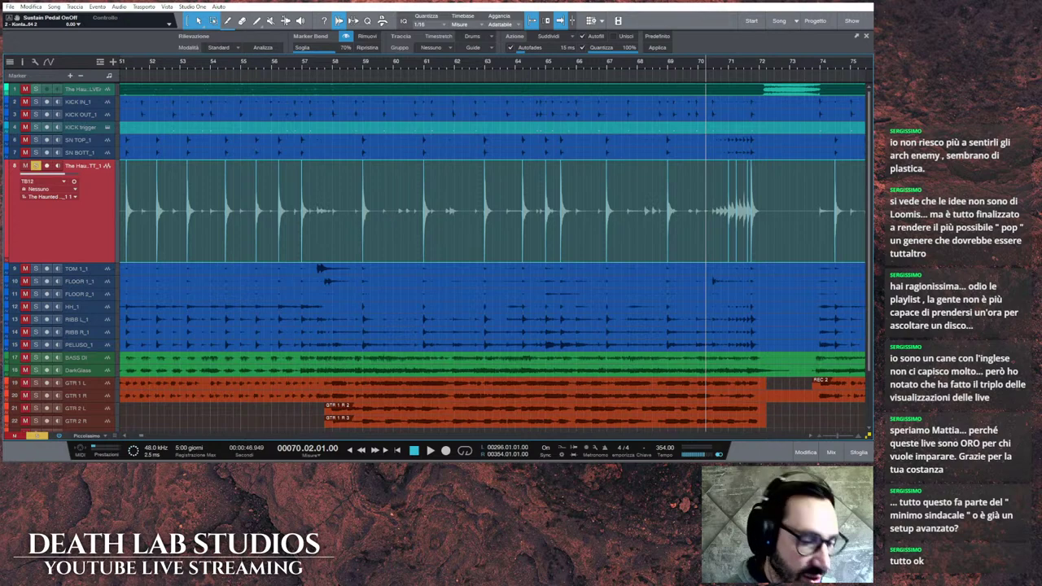
# Step: Play the snare roll between bars 70 and 72 to check which hits lack bend markers
pyautogui.hscroll(-3, 630, 433)
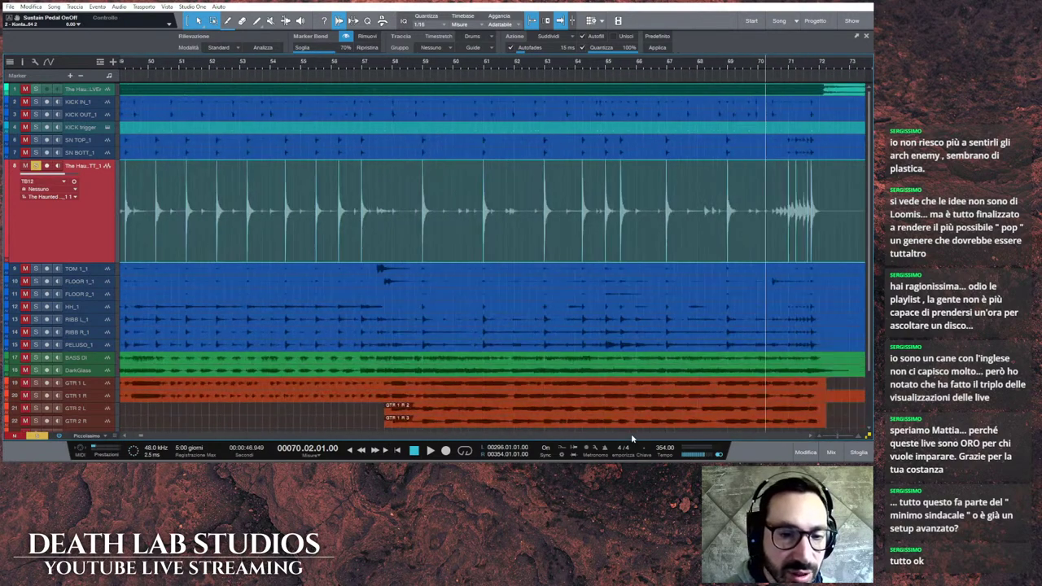
pyautogui.hscroll(15, 631, 439)
pyautogui.scroll(5, 428, 93)
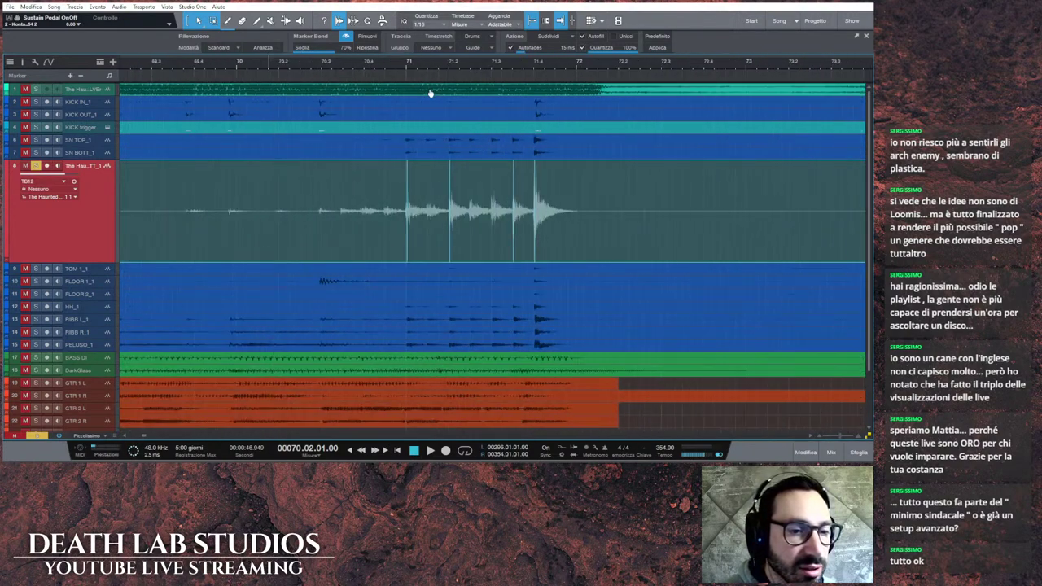
pyautogui.click(431, 451)
pyautogui.click(414, 450)
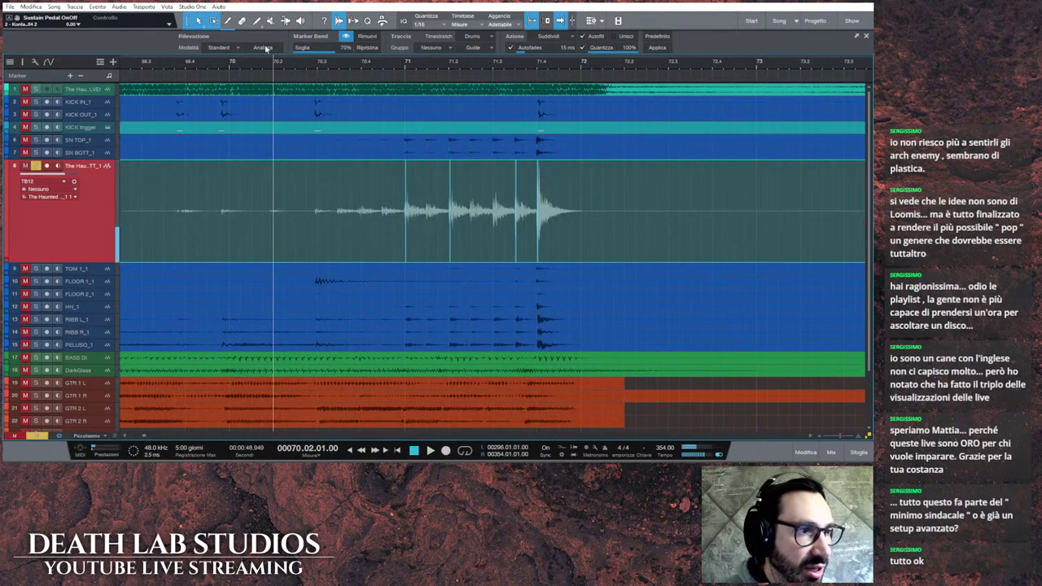
# Step: Use the Bend tool to add bend markers to the unmarked hits of the snare roll between bars 70 and 72
pyautogui.click(285, 20)
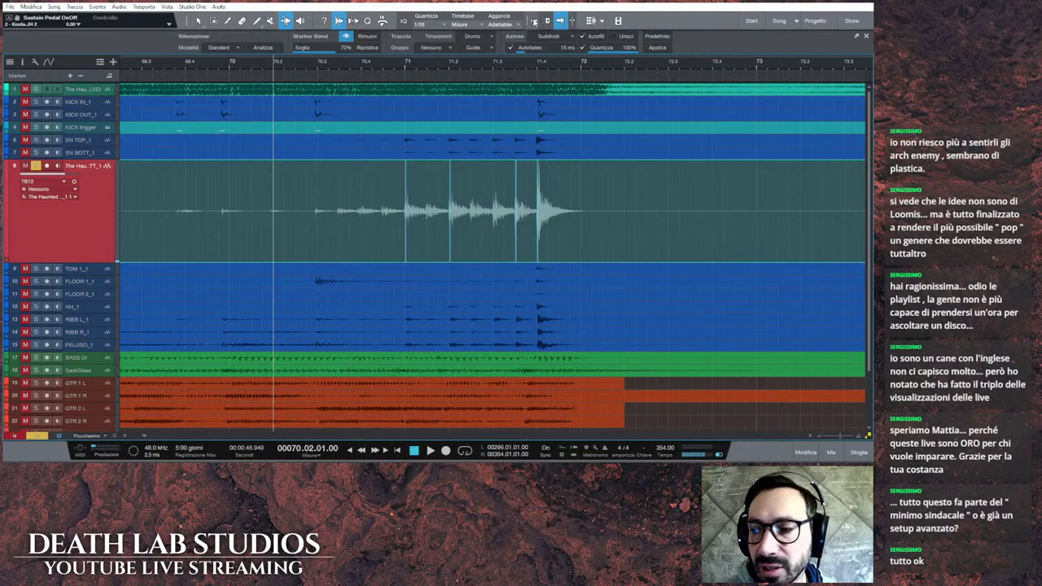
pyautogui.click(319, 201)
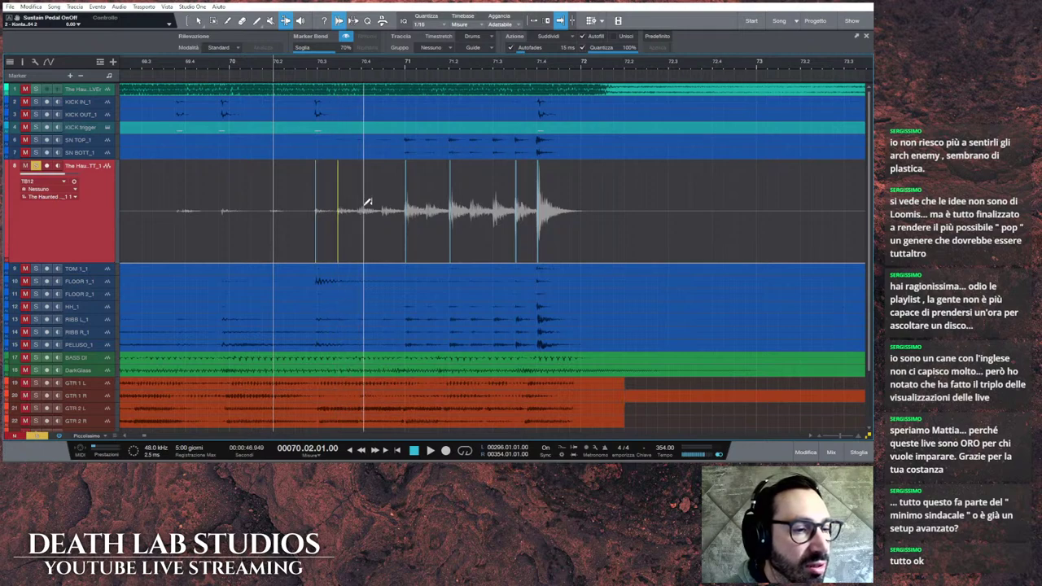
pyautogui.click(362, 205)
pyautogui.click(384, 210)
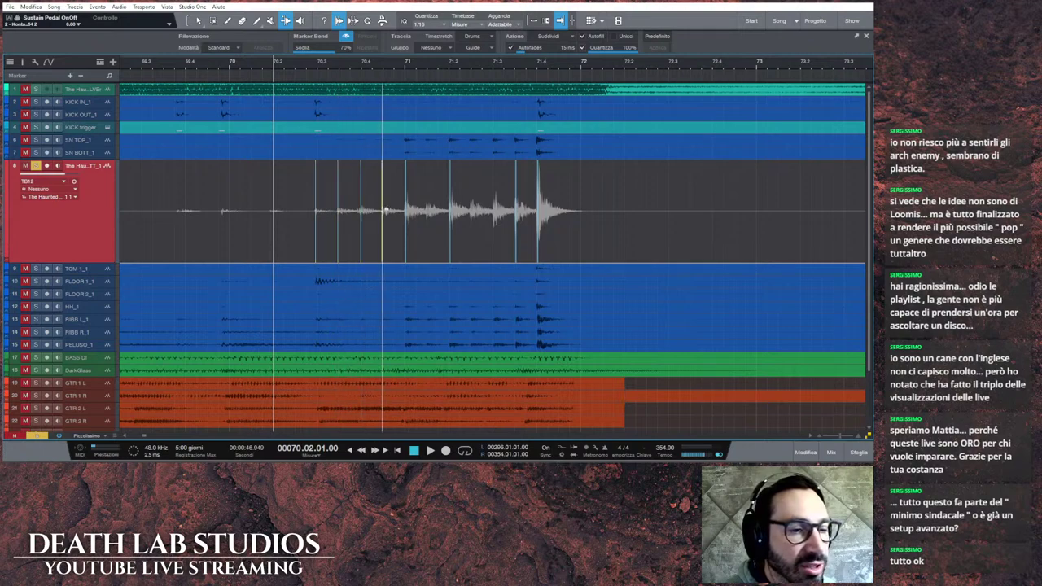
pyautogui.click(426, 206)
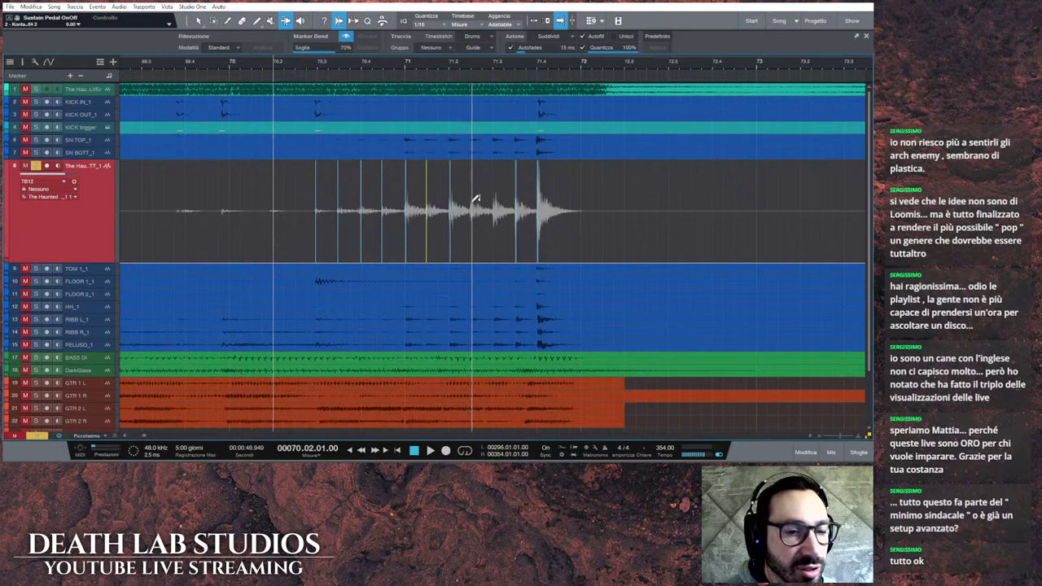
pyautogui.click(473, 200)
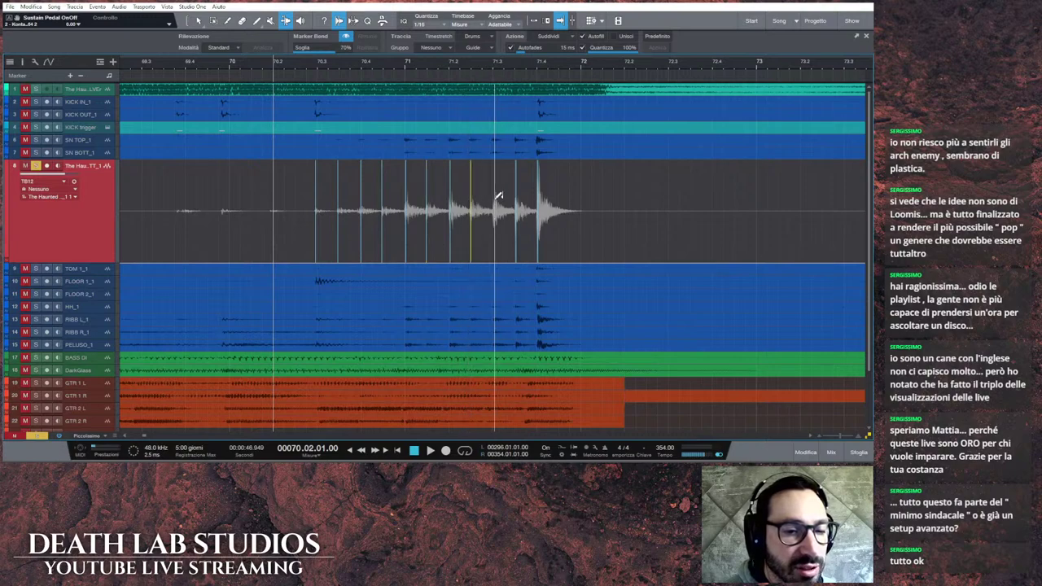
pyautogui.click(498, 197)
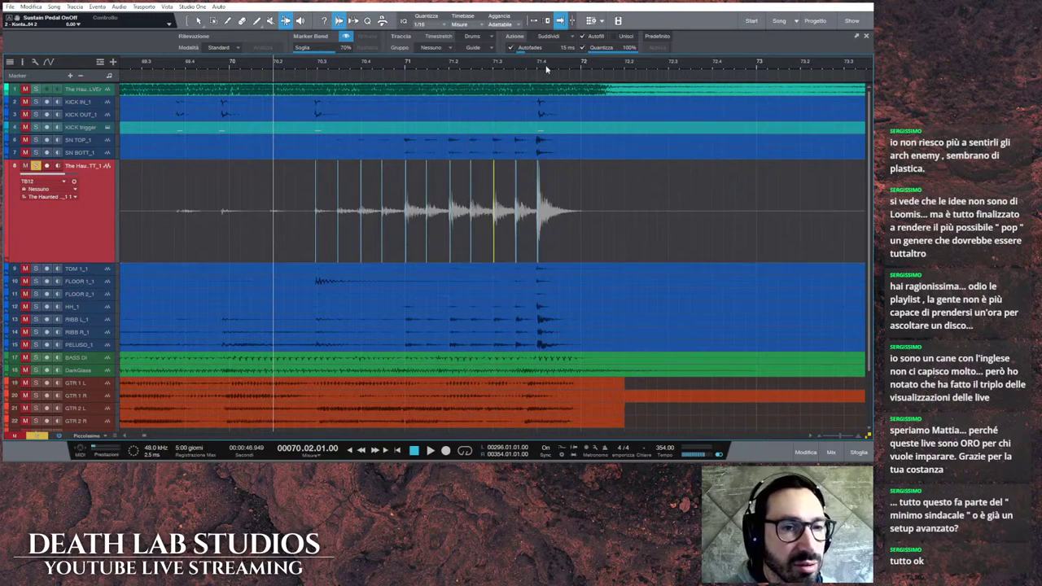
# Step: Play the soloed snare stem from bar 70 through the bars before the fill at bar 104, checking its bend markers
pyautogui.scroll(-4, 548, 67)
pyautogui.scroll(-3, 547, 68)
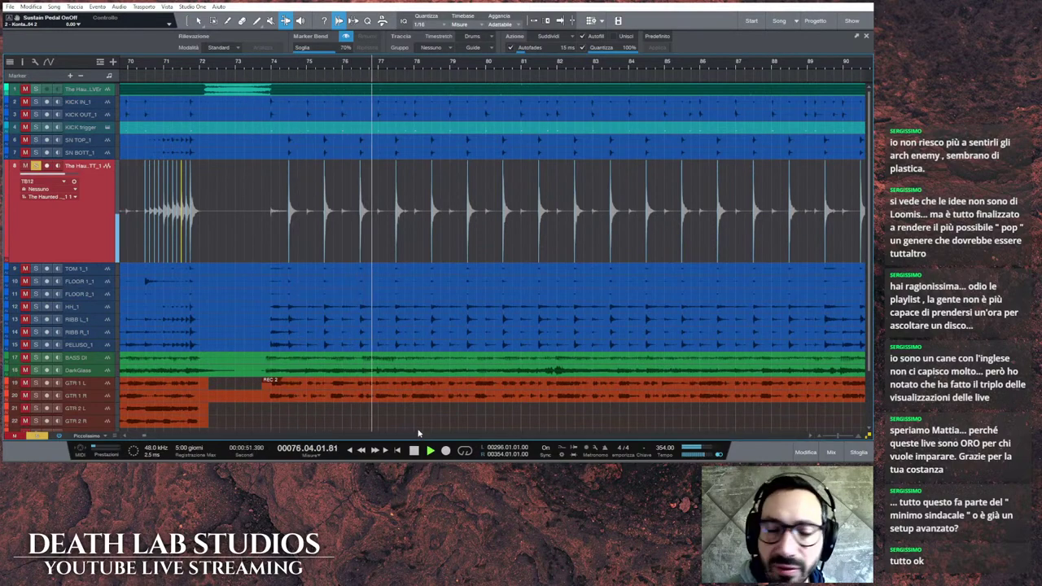
pyautogui.scroll(-1, 419, 433)
pyautogui.scroll(-1, 418, 433)
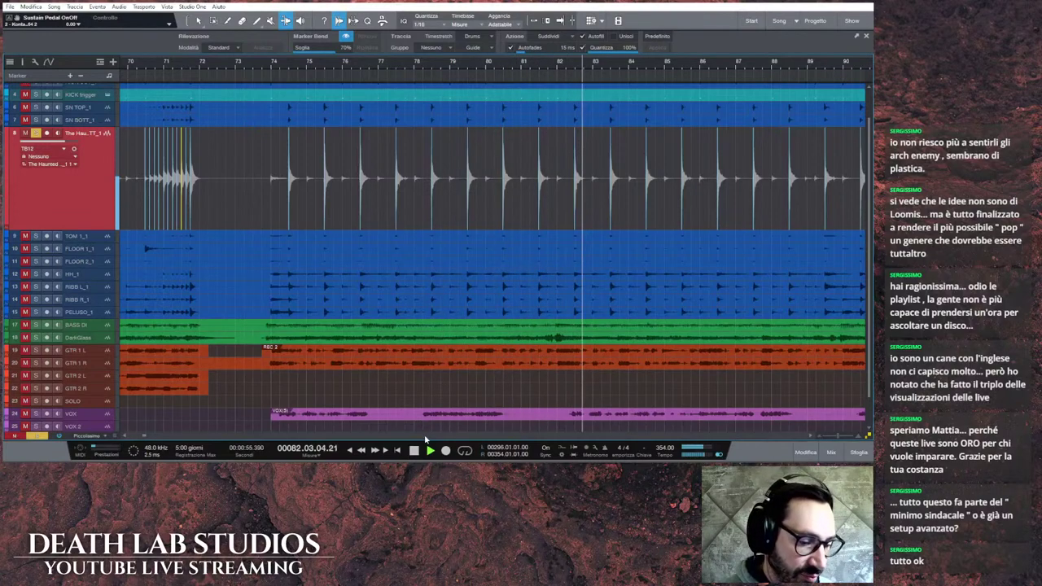
pyautogui.hscroll(5, 432, 407)
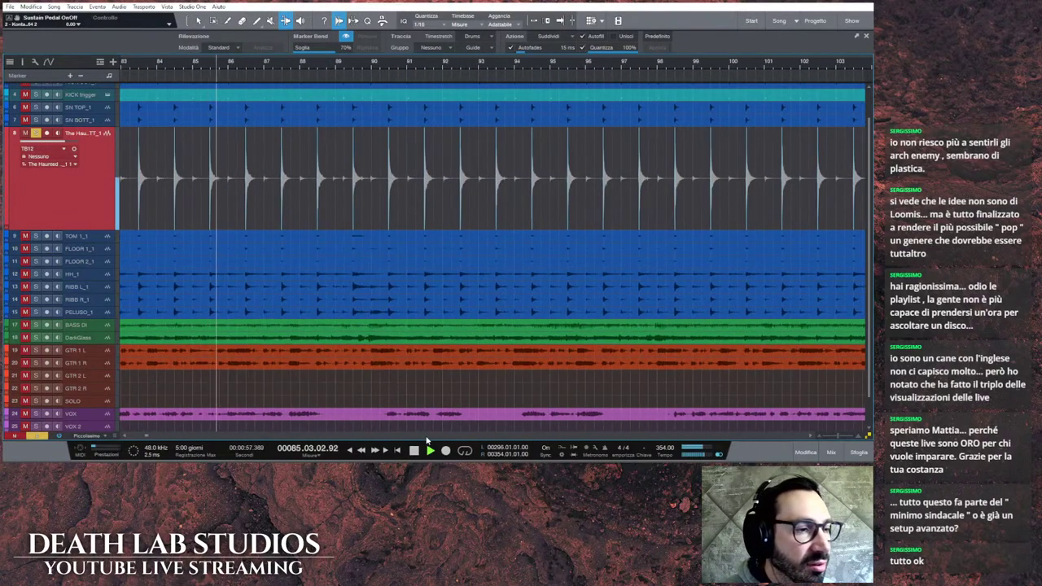
pyautogui.hscroll(5, 423, 437)
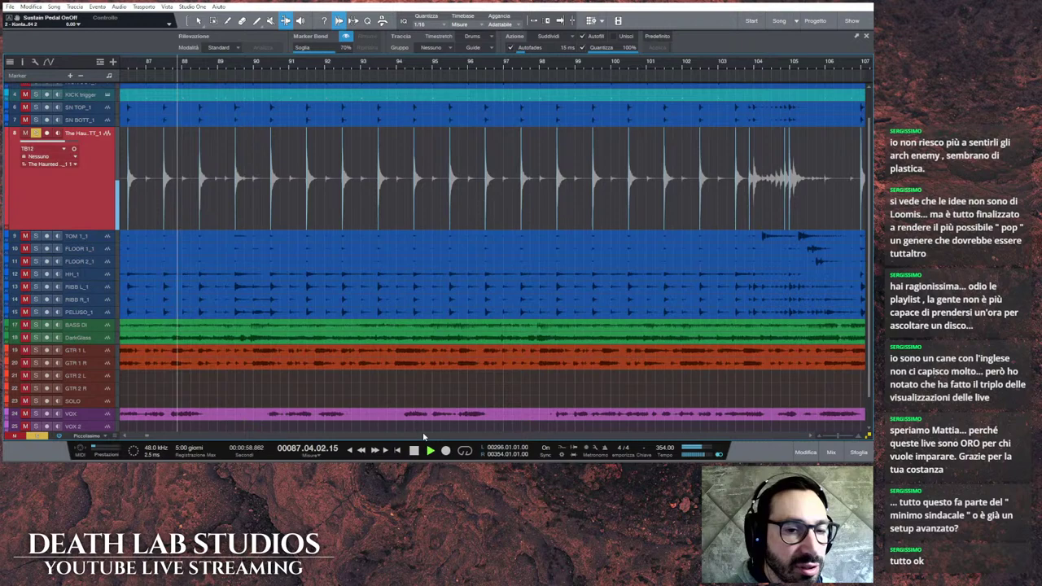
pyautogui.click(680, 65)
pyautogui.hscroll(10, 567, 440)
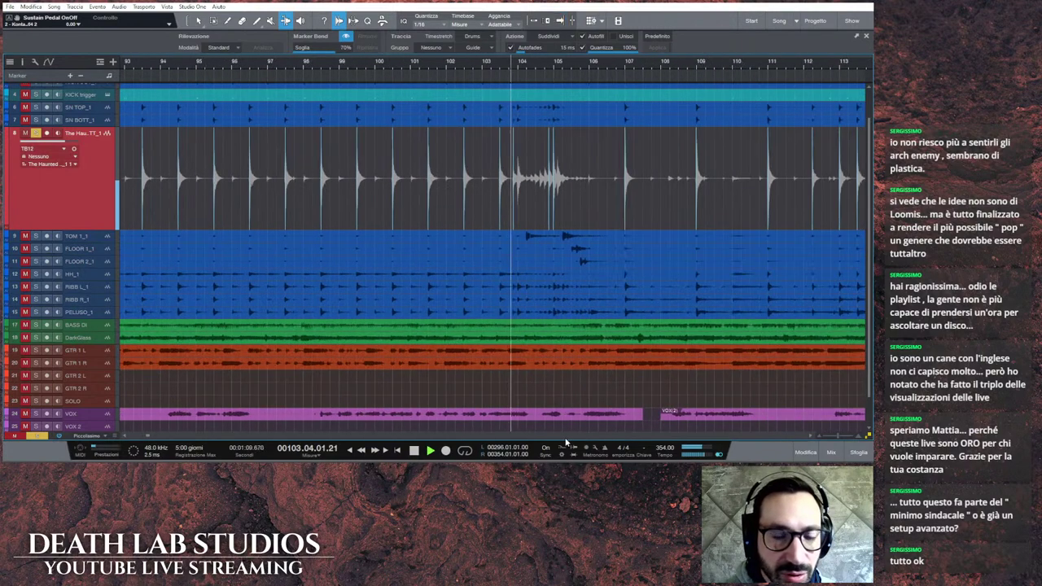
pyautogui.click(370, 67)
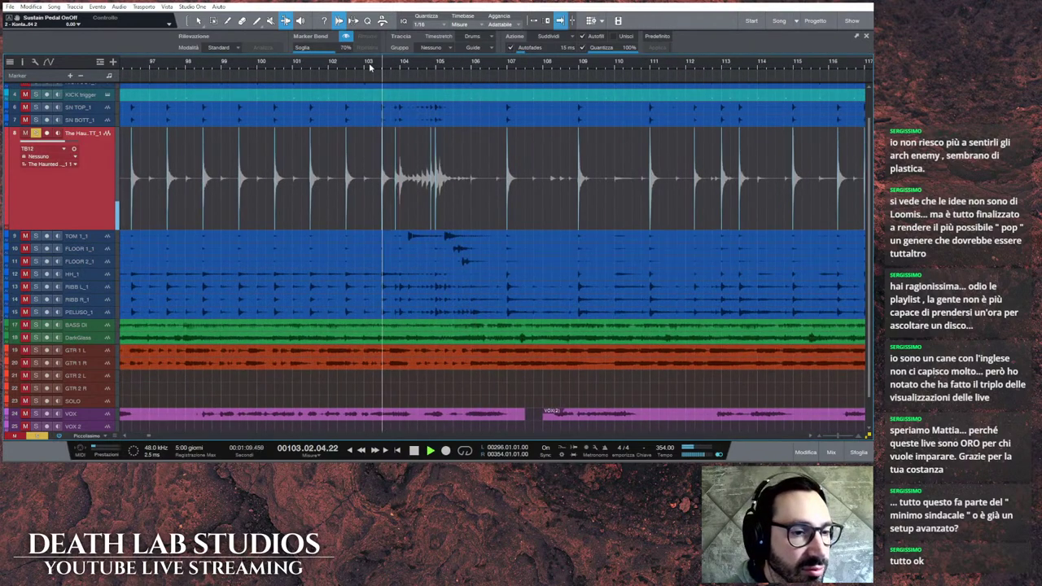
# Step: Add a bend marker to the snare hit at bar 104 and replay the fill from bar 103
pyautogui.scroll(3, 407, 62)
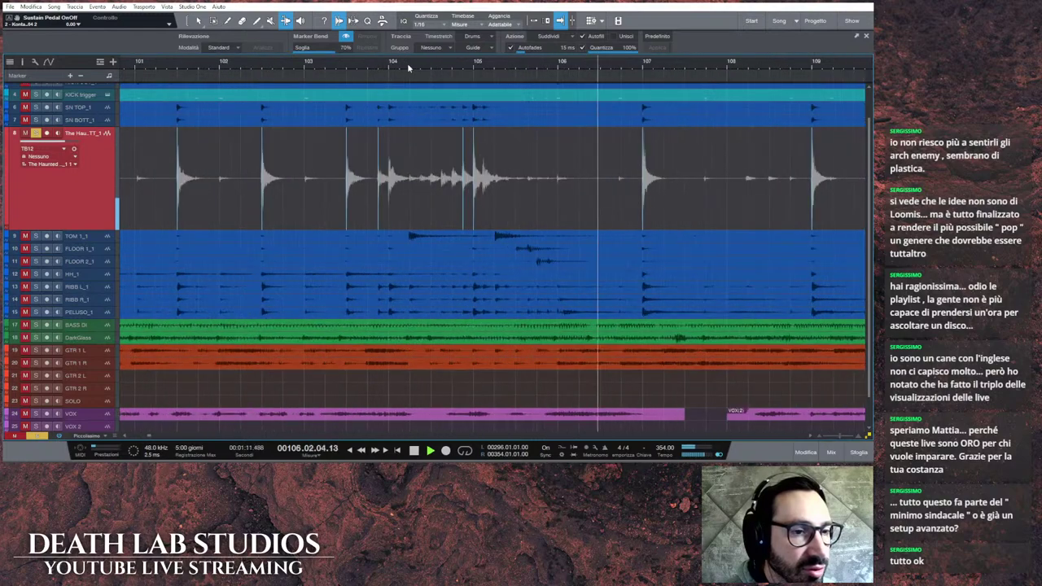
pyautogui.press('space')
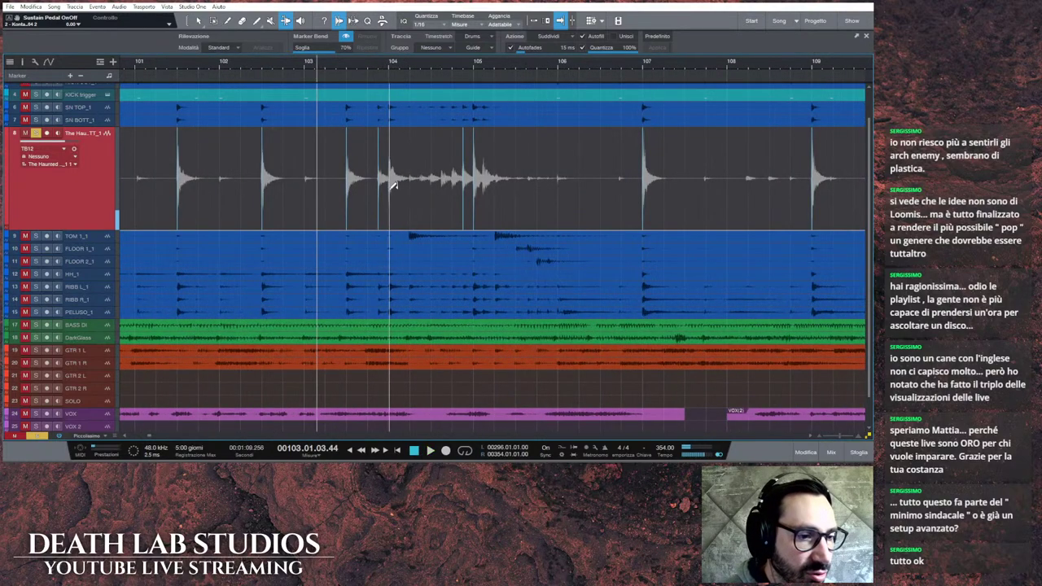
pyautogui.click(389, 194)
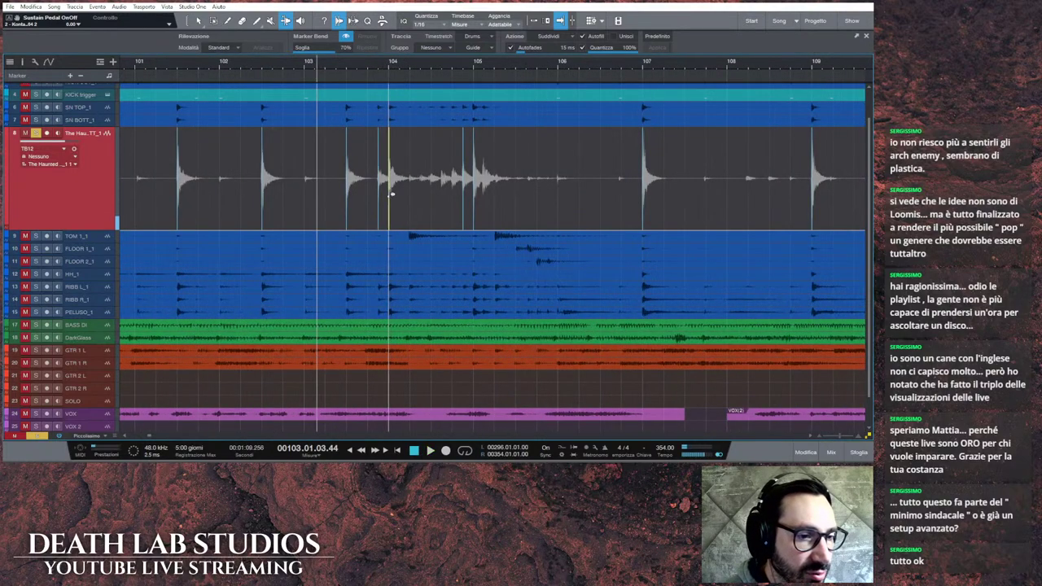
pyautogui.click(431, 453)
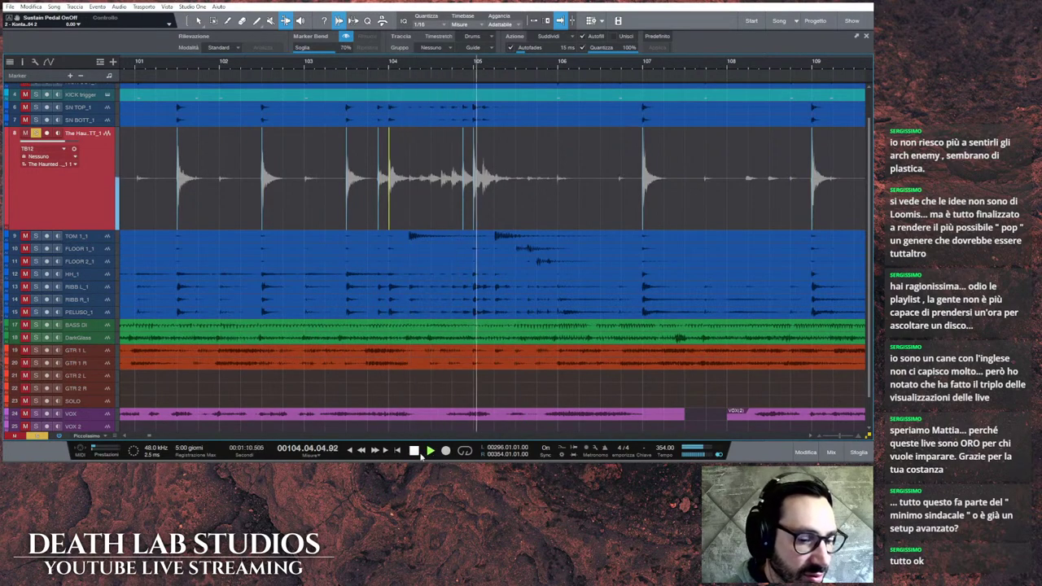
pyautogui.click(417, 452)
pyautogui.press('space')
pyautogui.click(416, 452)
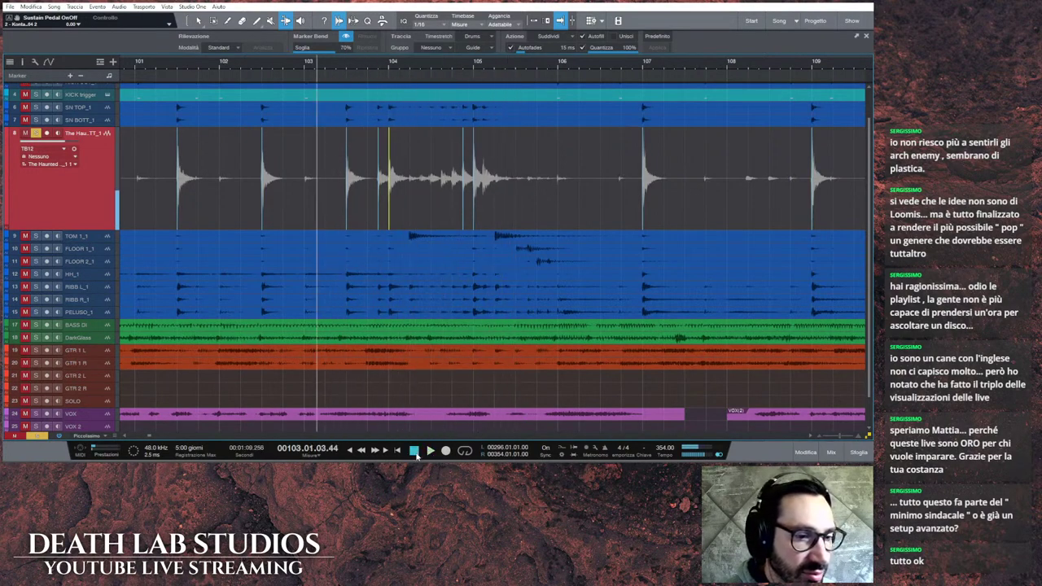
# Step: Add bend markers to the remaining unmarked hits of the snare roll between bar 104 and just after bar 105
pyautogui.click(430, 174)
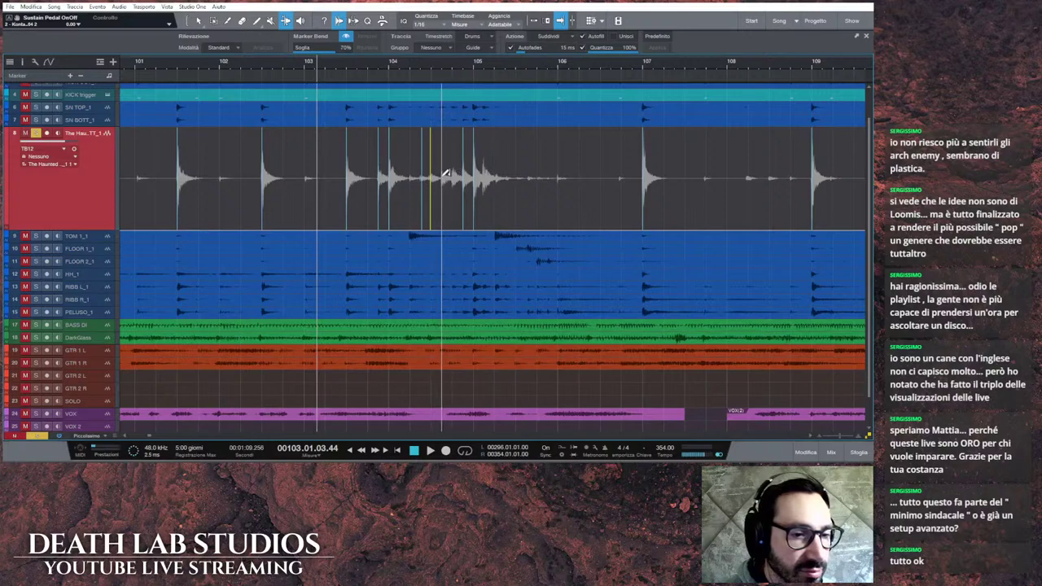
pyautogui.scroll(4, 446, 174)
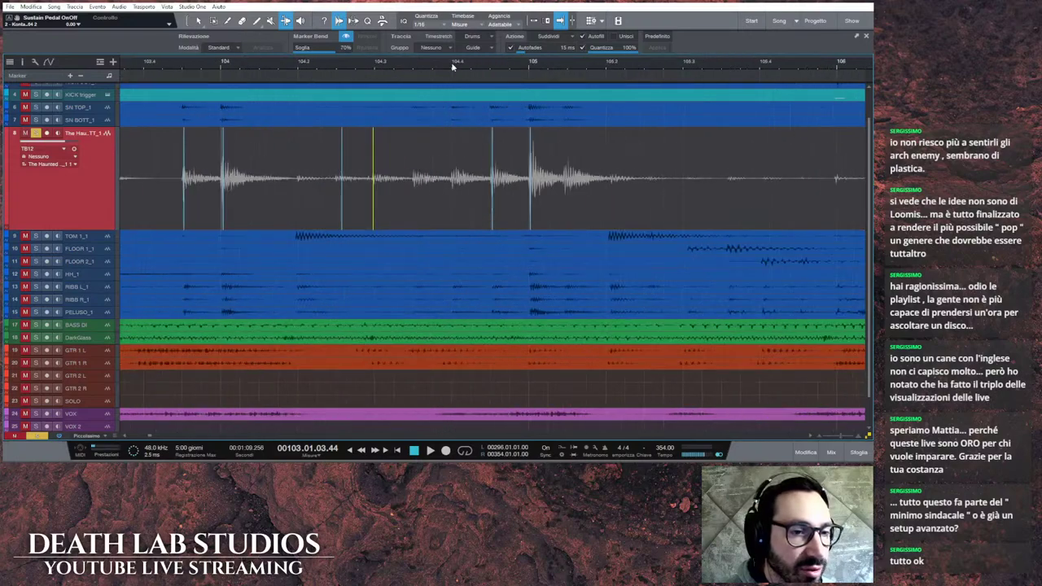
pyautogui.click(415, 172)
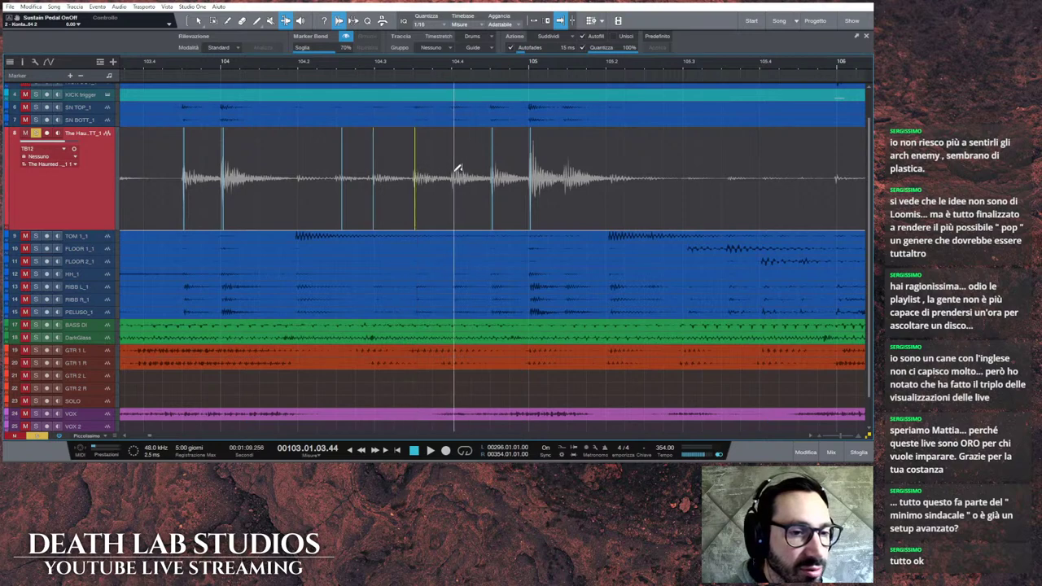
pyautogui.click(566, 171)
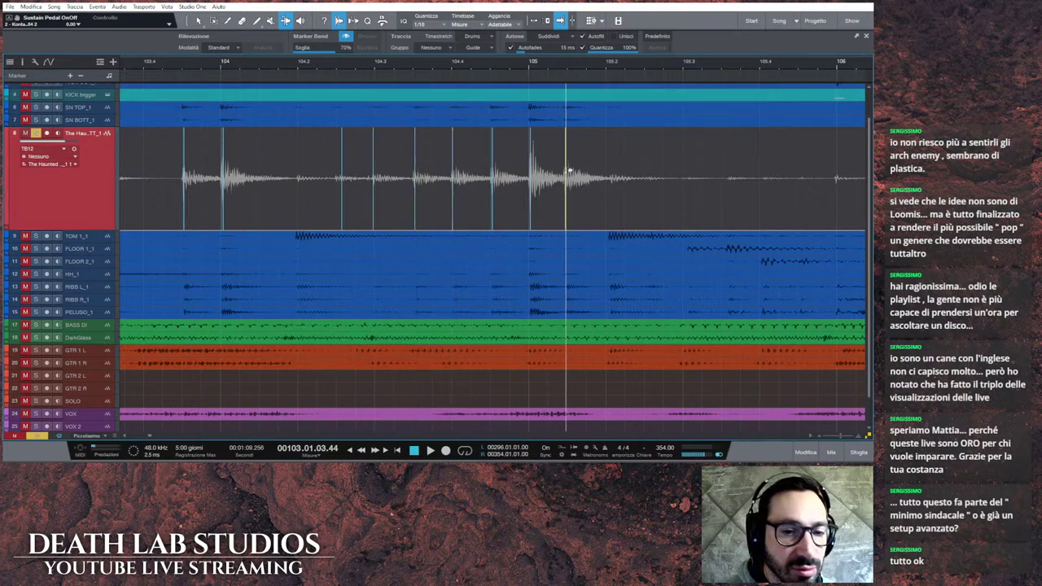
# Step: Replay the marked snare fill from bar 103 to about bar 108 to check its bend markers, ending with playback stopped
pyautogui.scroll(-4, 448, 67)
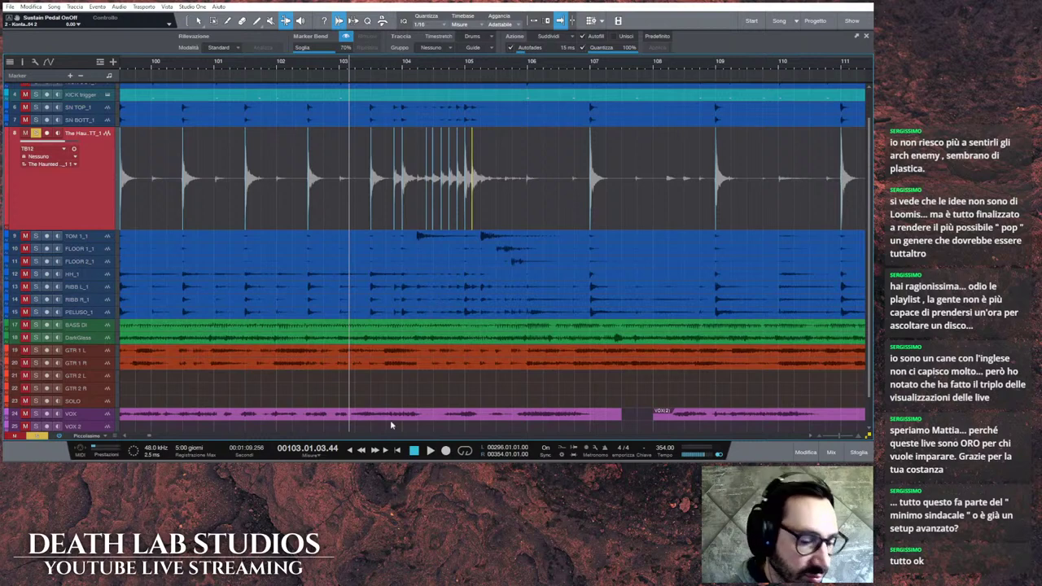
pyautogui.click(430, 450)
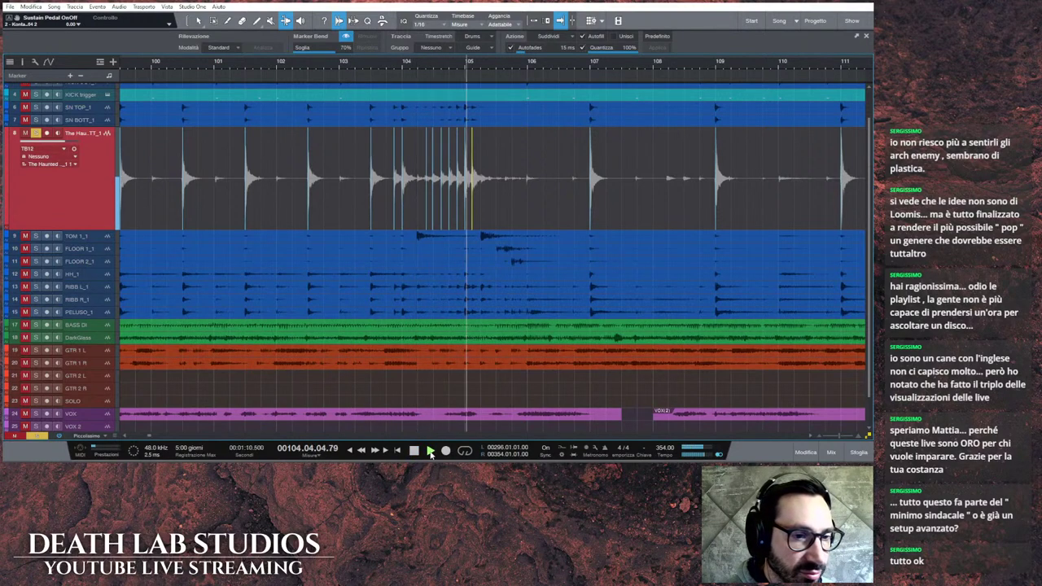
pyautogui.click(414, 452)
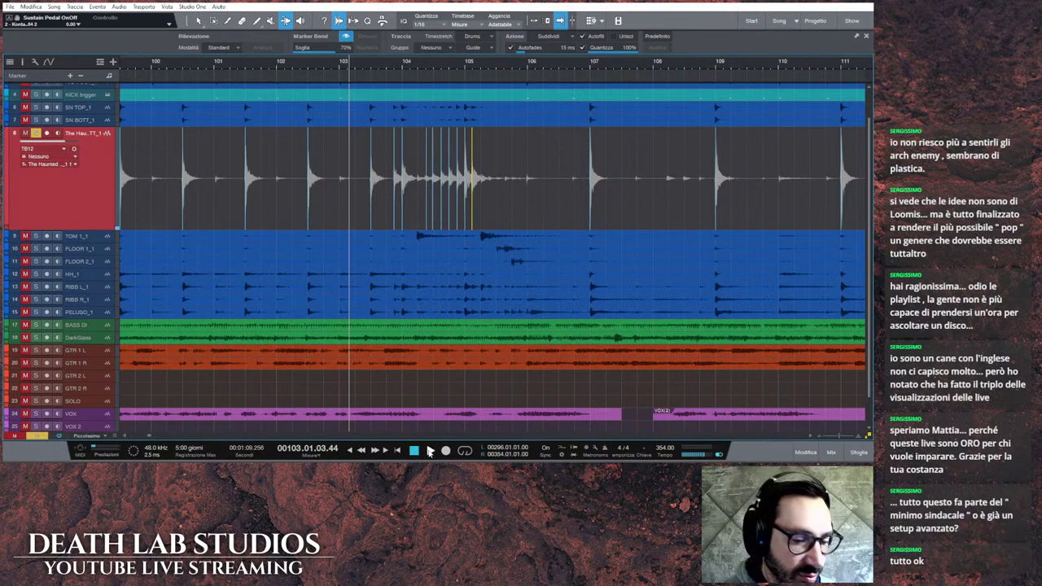
pyautogui.click(429, 450)
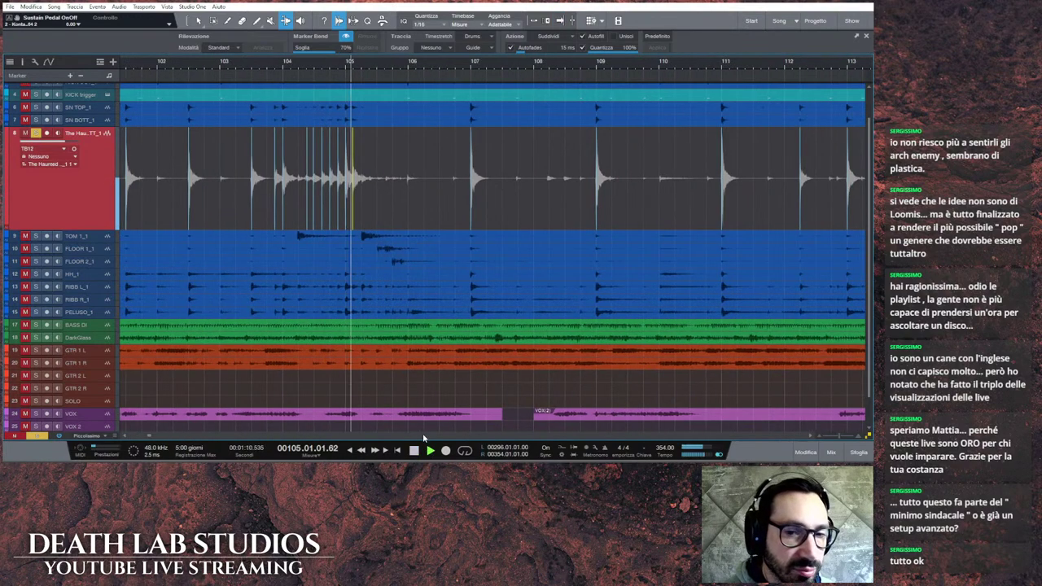
pyautogui.press('w')
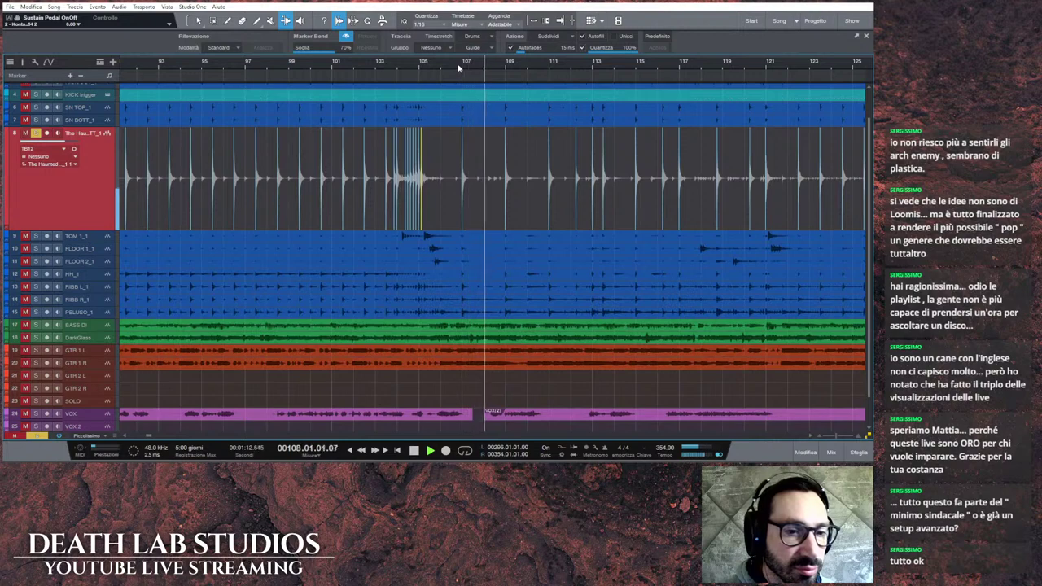
pyautogui.press('space')
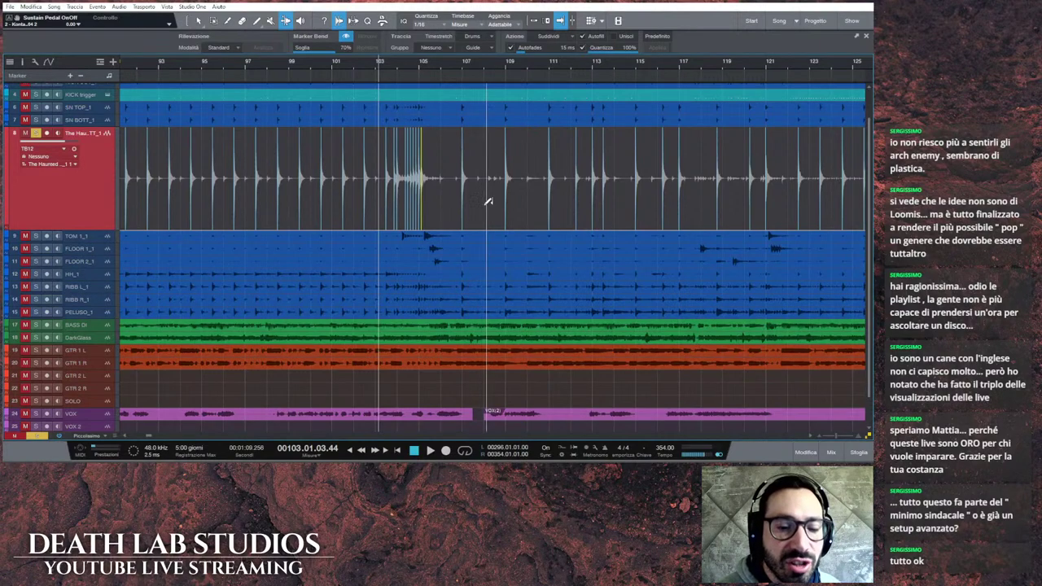
# Step: Play the snare stem from bar 103 on, skipping ahead in stages to the roll around bar 153 to check its markers
pyautogui.click(429, 451)
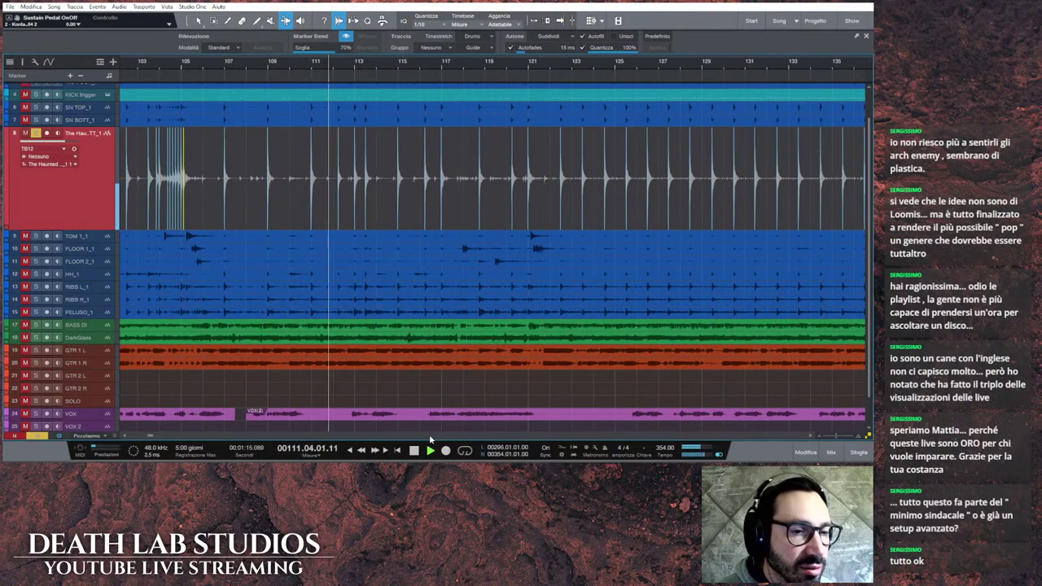
pyautogui.click(443, 68)
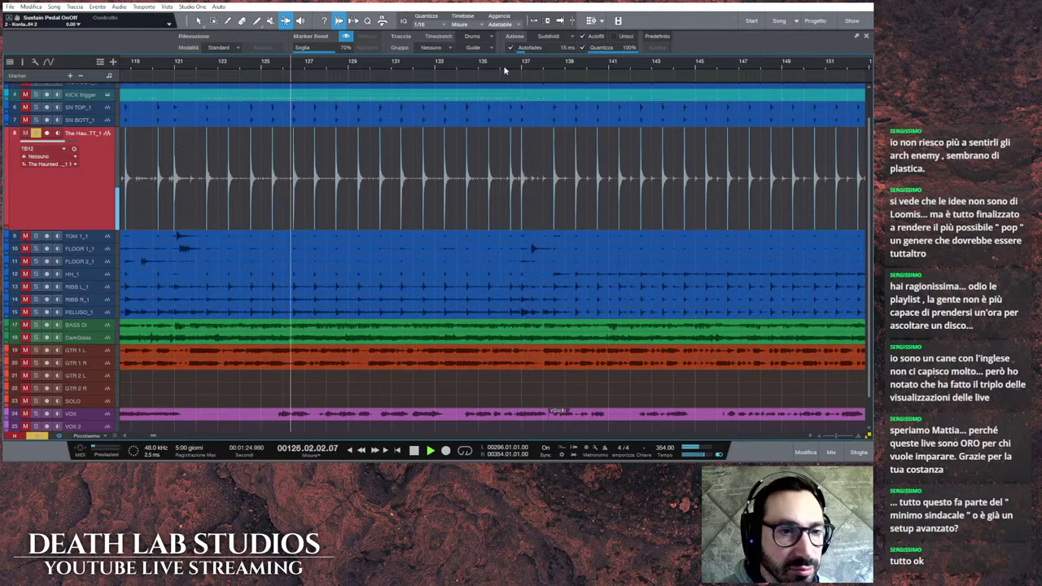
pyautogui.click(504, 68)
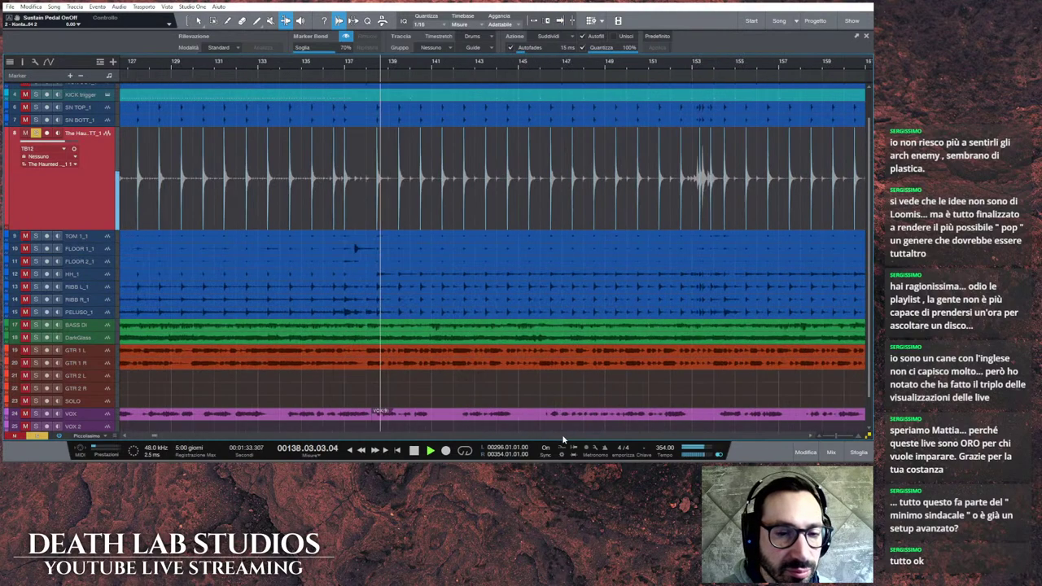
pyautogui.click(575, 67)
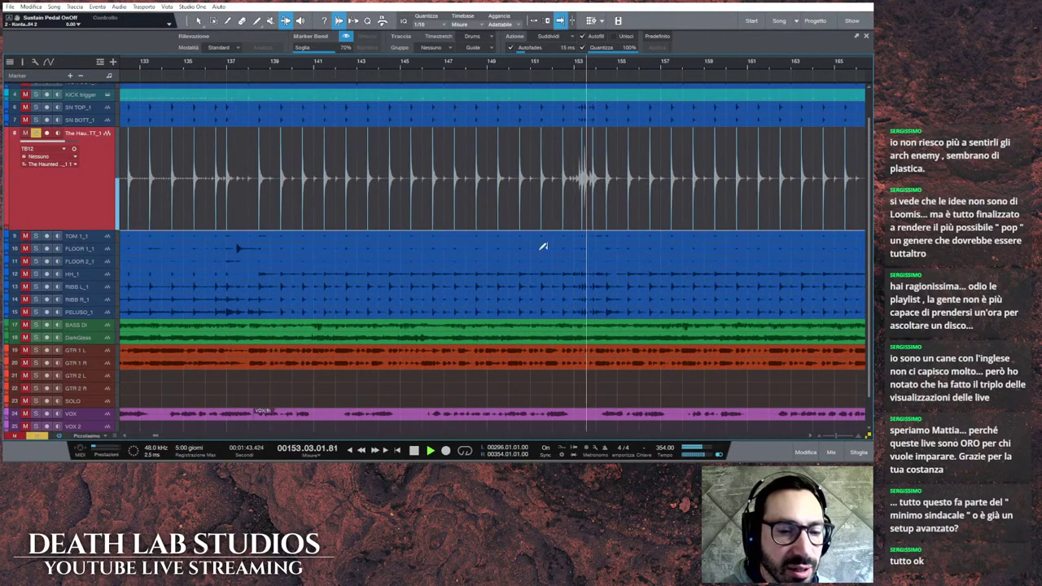
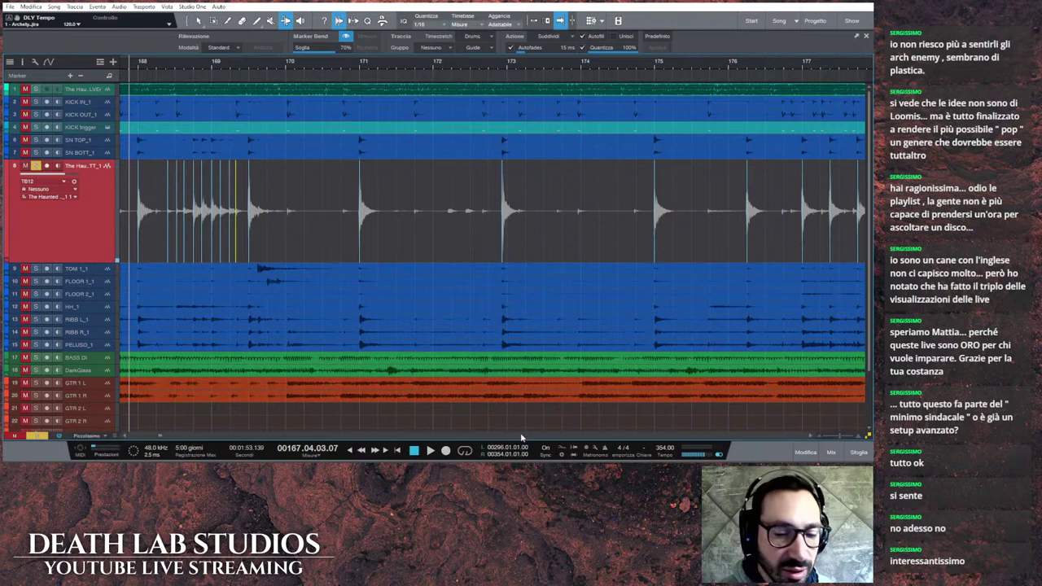
# Step: Check the snare stem's markers from bar 168 on, and play the fill around bar 200 from just before bar 199 beat 3
pyautogui.hscroll(4, 522, 440)
pyautogui.hscroll(4, 522, 440)
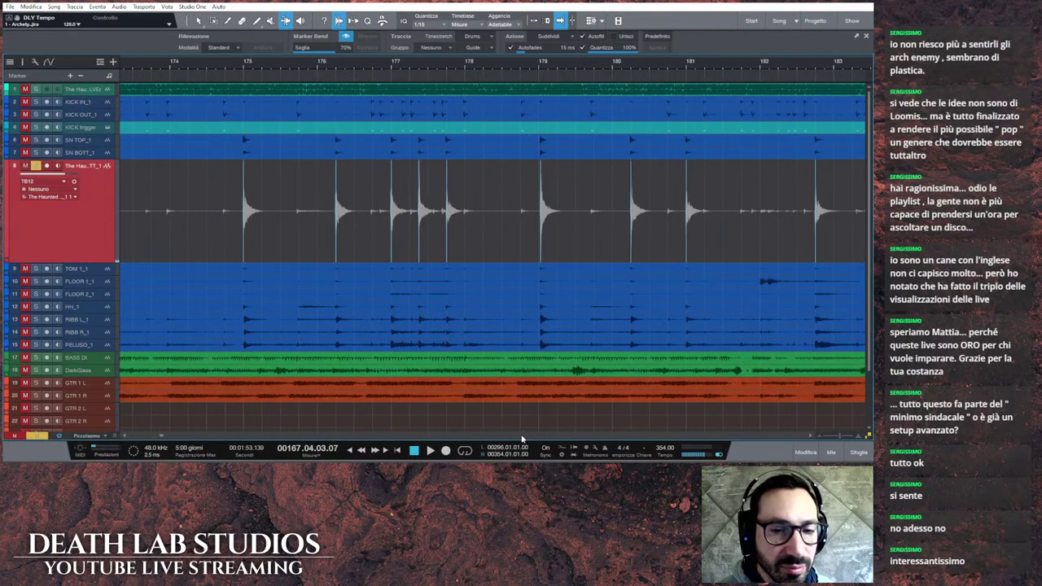
pyautogui.hscroll(7, 521, 440)
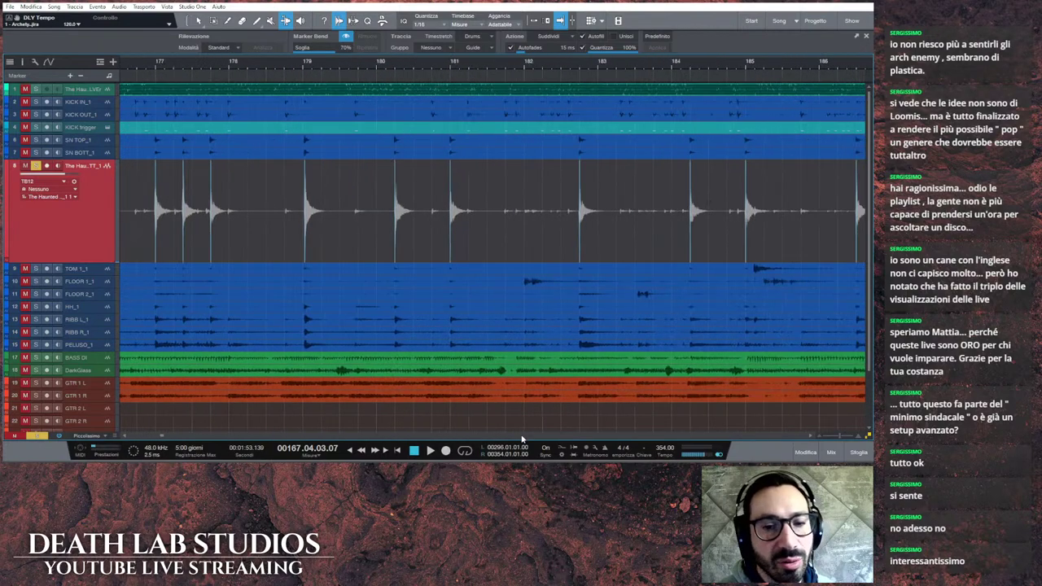
pyautogui.scroll(-3, 464, 143)
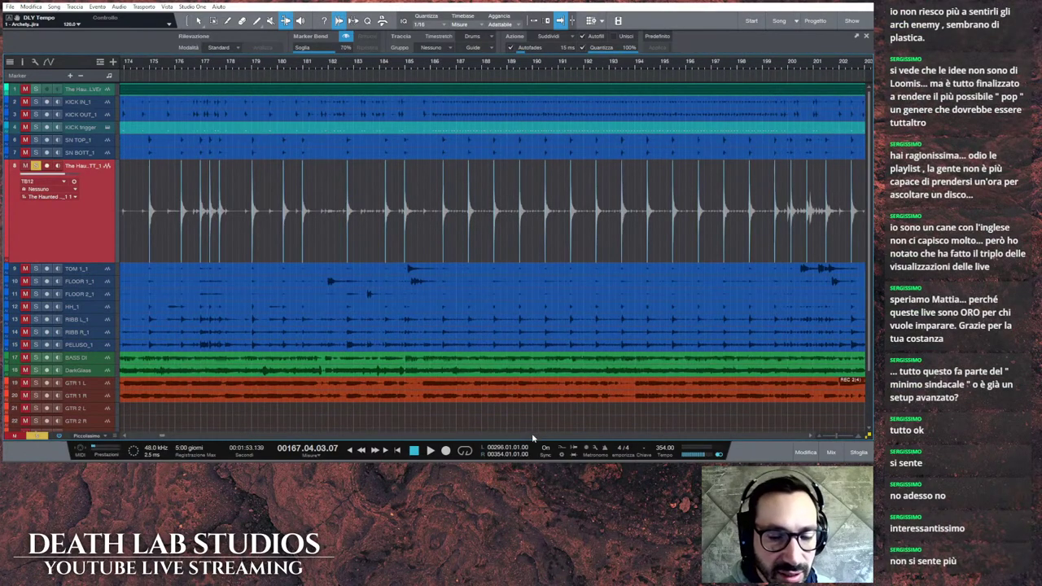
pyautogui.hscroll(9, 532, 438)
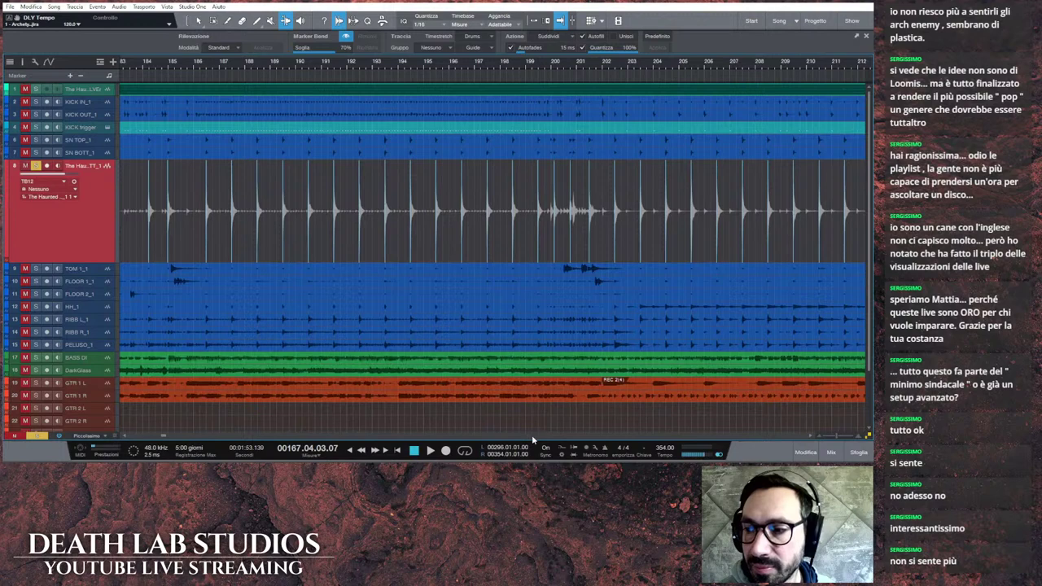
pyautogui.hscroll(3, 532, 435)
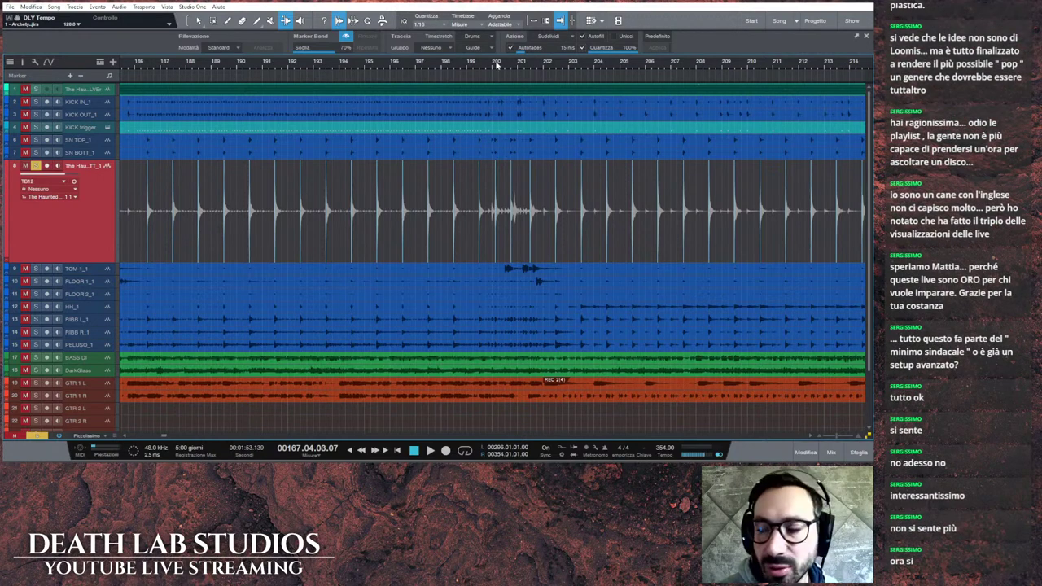
pyautogui.scroll(5, 496, 65)
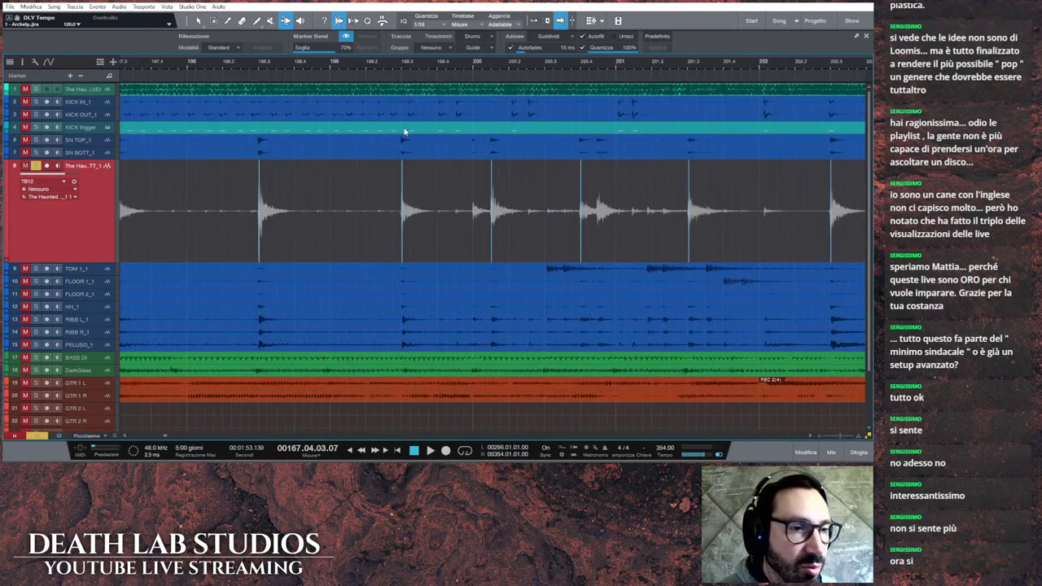
pyautogui.click(391, 70)
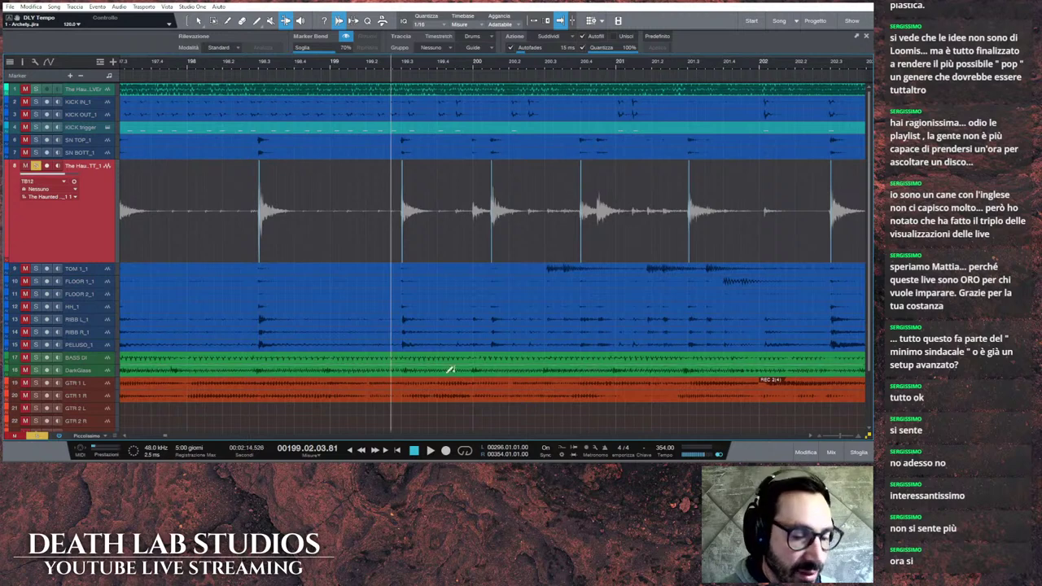
pyautogui.click(430, 451)
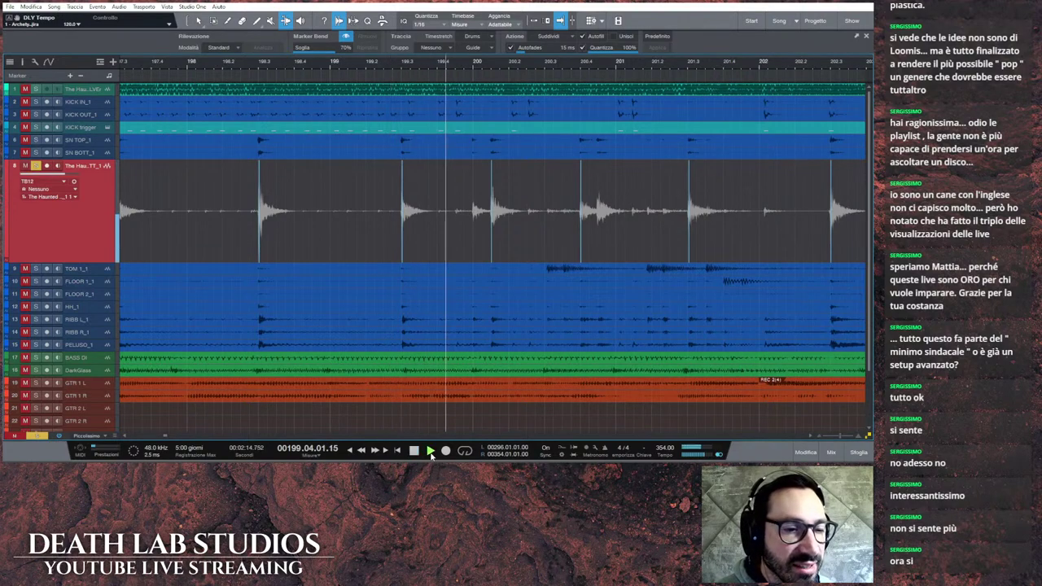
pyautogui.click(415, 451)
pyautogui.click(431, 451)
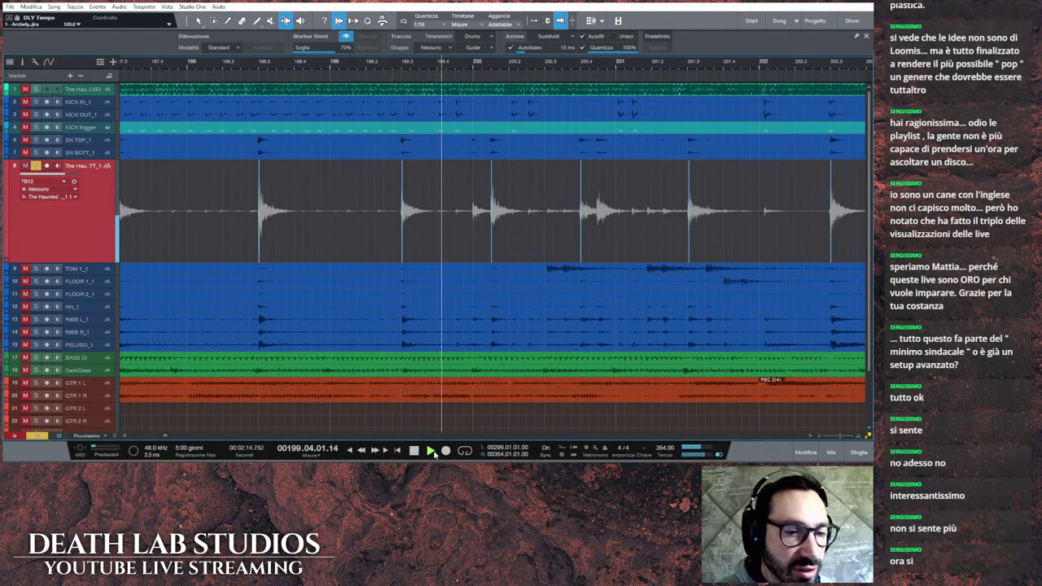
pyautogui.click(415, 451)
# Step: Add bend markers to the two unmarked snare hits just before and at bar 200, and replay from bar 199
pyautogui.click(458, 206)
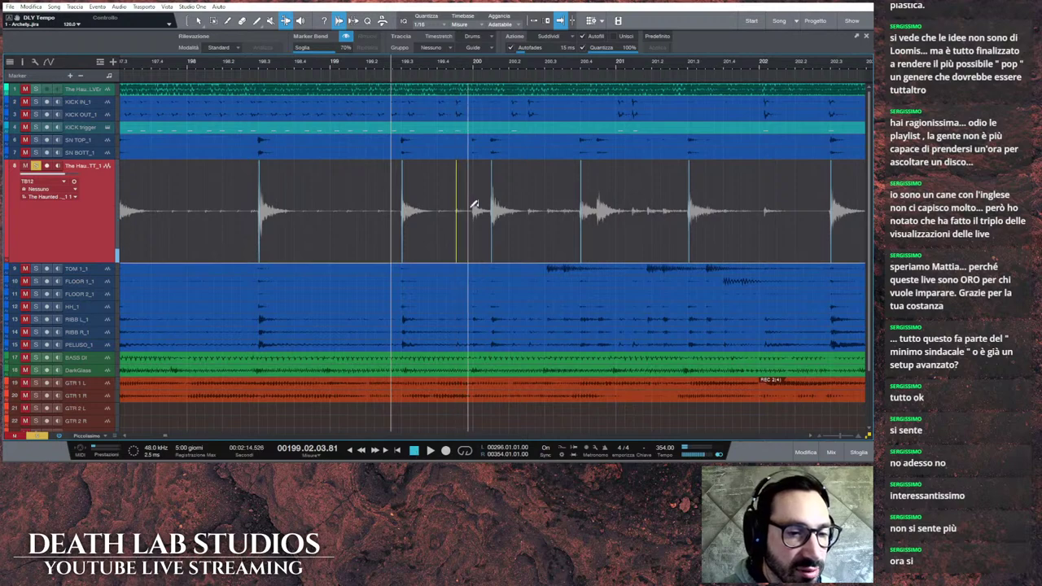
pyautogui.click(473, 206)
pyautogui.click(431, 450)
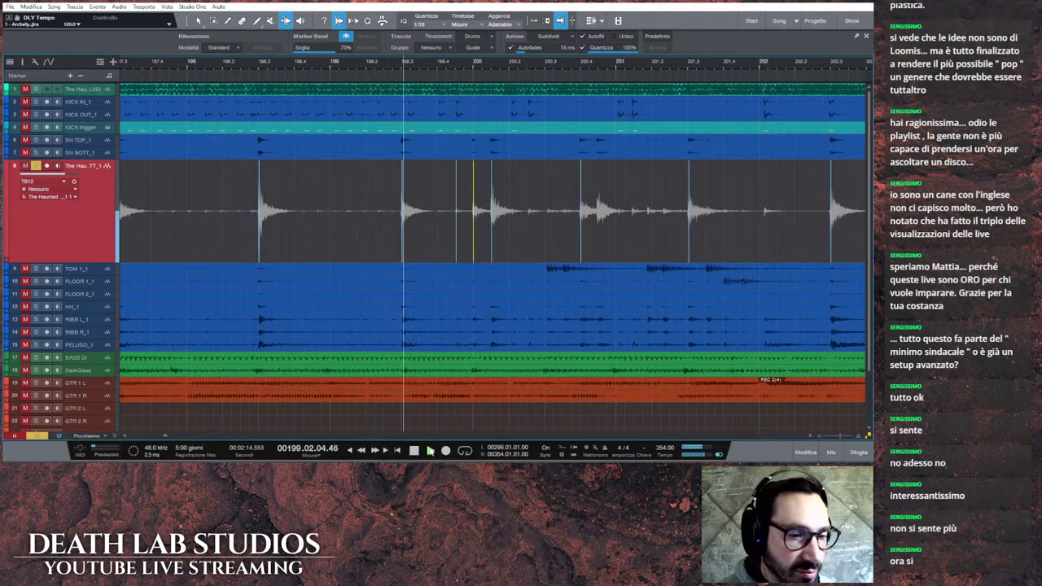
pyautogui.click(415, 450)
pyautogui.click(430, 451)
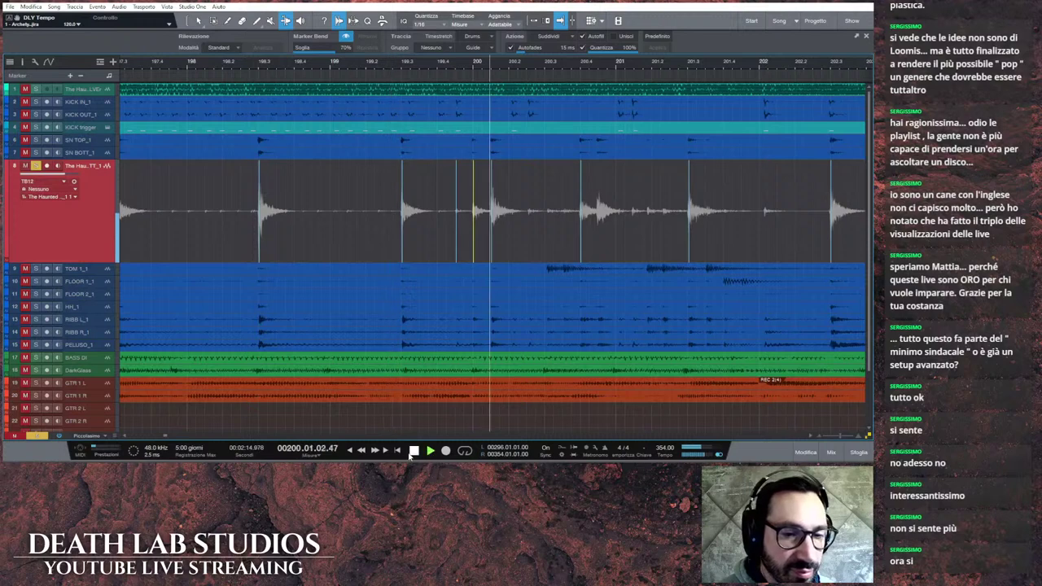
pyautogui.click(415, 450)
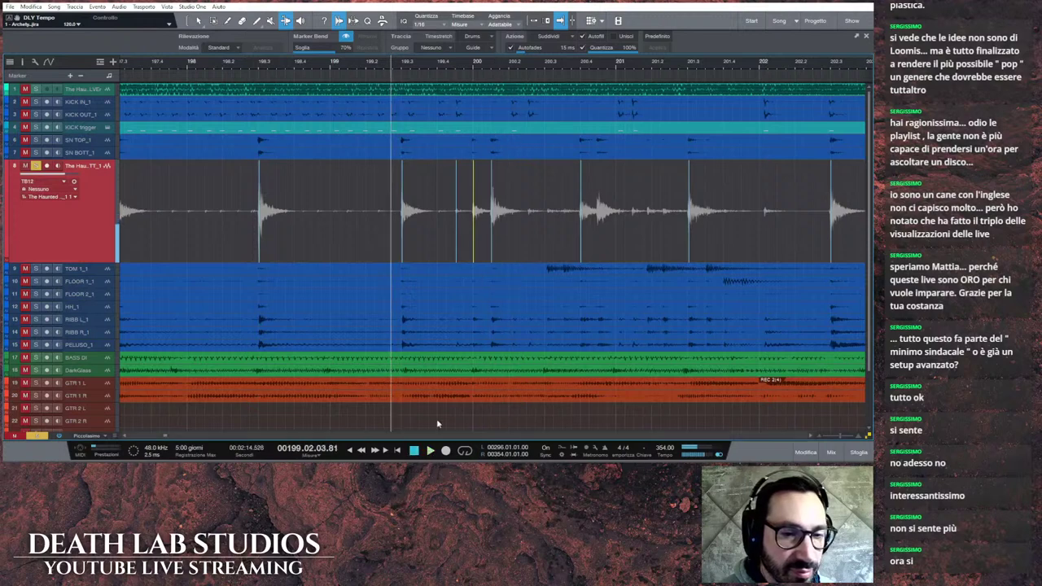
# Step: Add bend markers between beats 2 and 3 of bar 200 and on the hit just after beat 4, and replay from bar 199
pyautogui.click(529, 214)
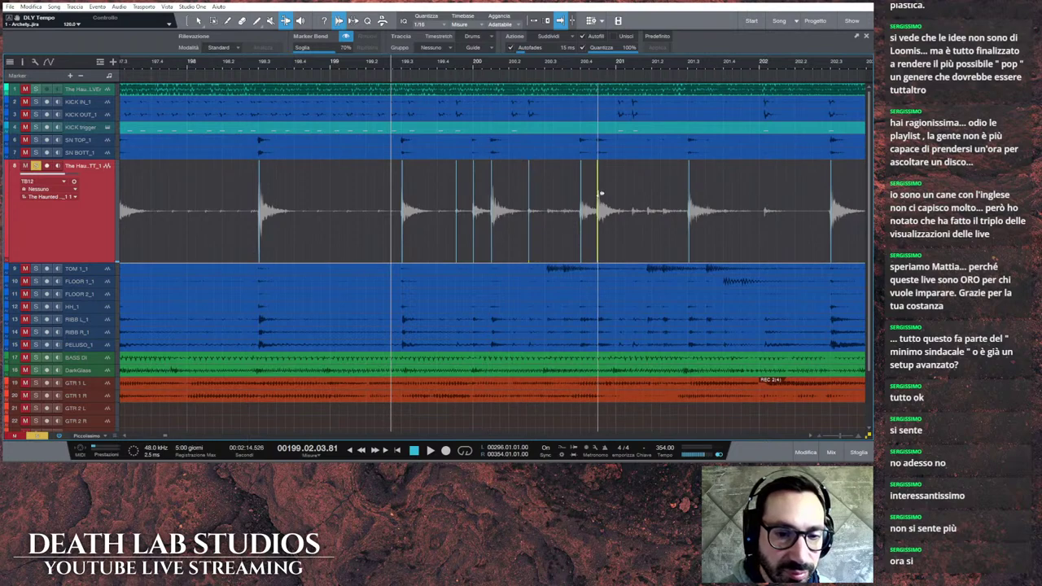
pyautogui.click(430, 451)
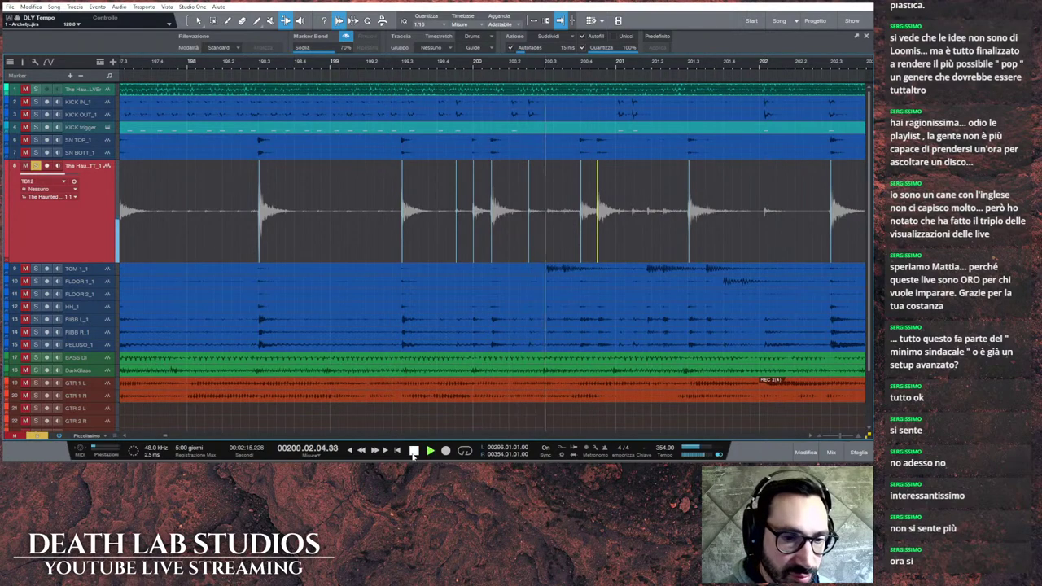
pyautogui.click(413, 452)
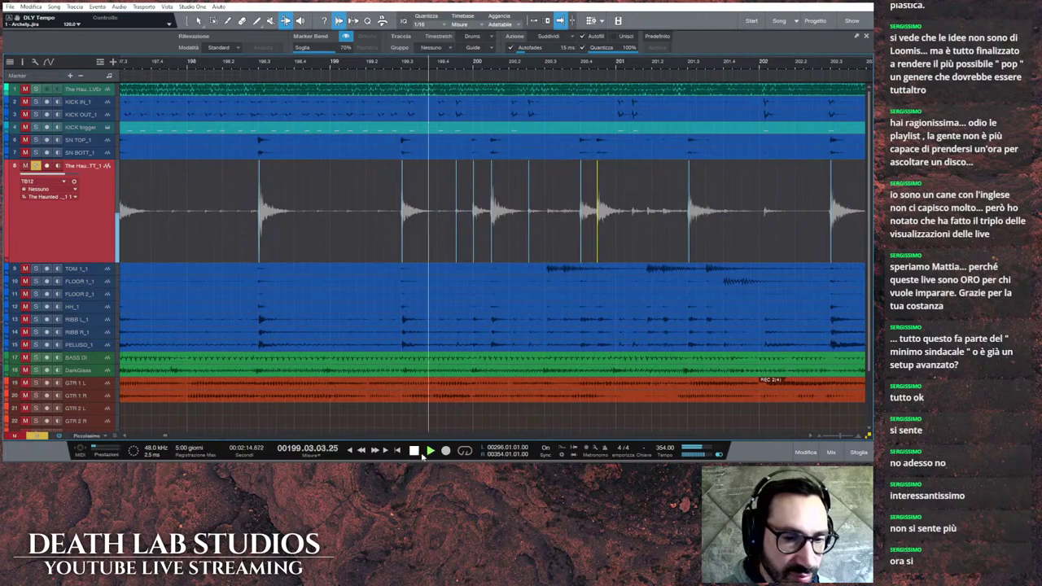
# Step: Delete the bend marker between beats 2 and 3 of bar 200 and show the macro toolbar
pyautogui.click(534, 189)
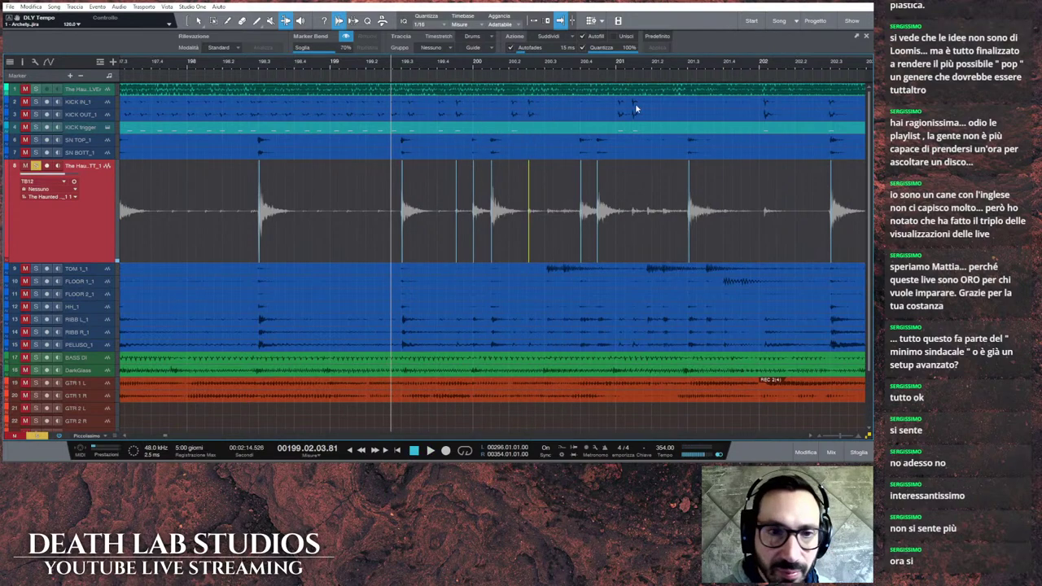
pyautogui.click(383, 22)
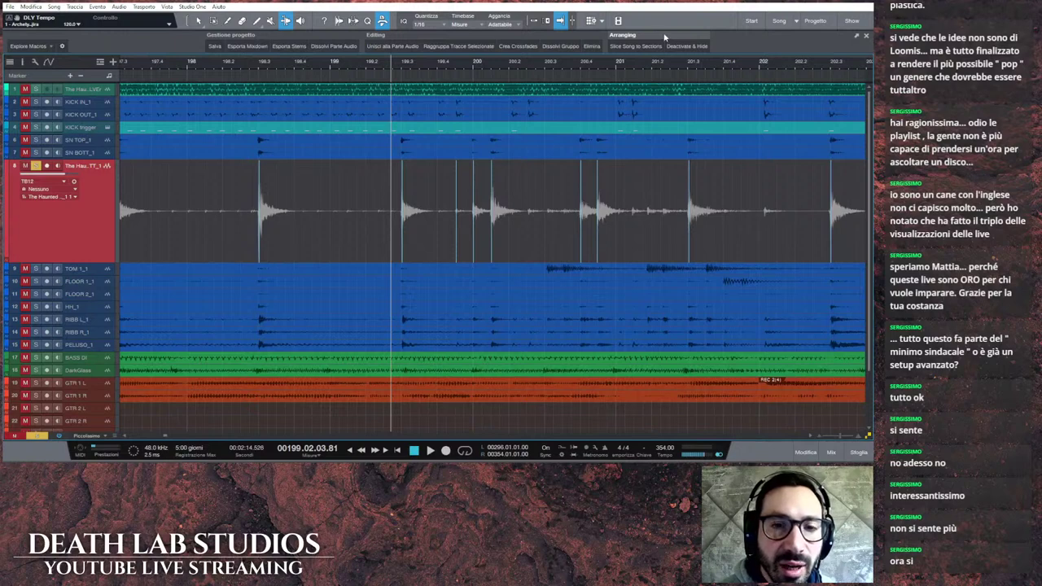
# Step: Replay the snare fill from bar 199 to about bar 202 to check its bend markers, ending with playback stopped
pyautogui.click(430, 452)
pyautogui.click(430, 452)
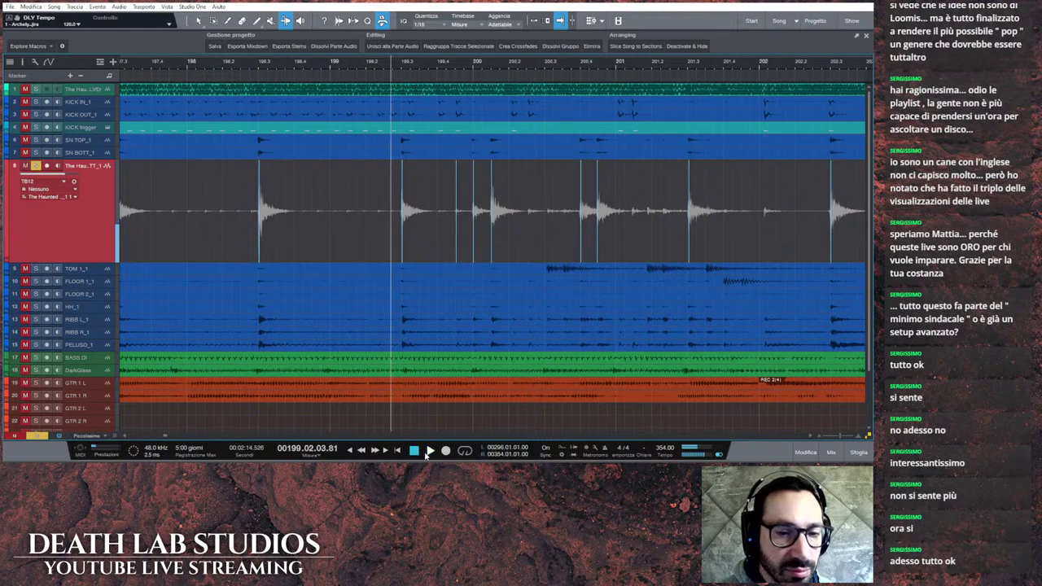
pyautogui.click(430, 452)
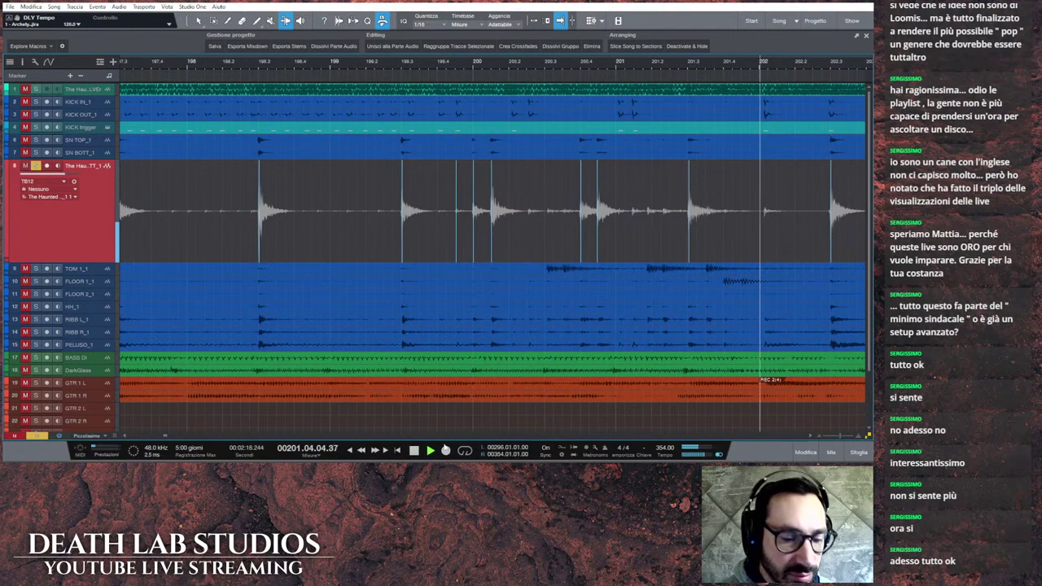
pyautogui.click(414, 452)
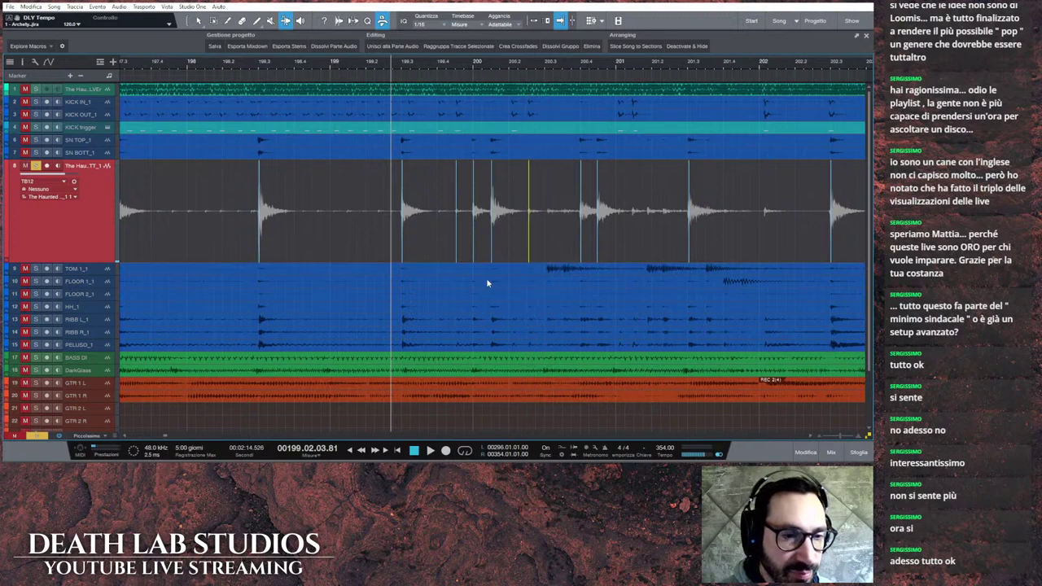
pyautogui.click(431, 453)
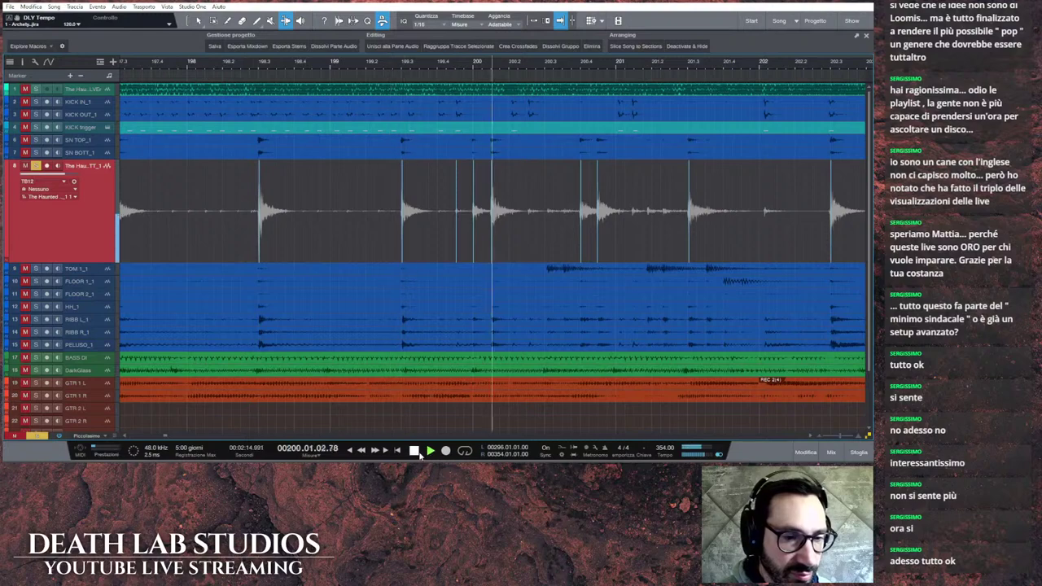
pyautogui.press('space')
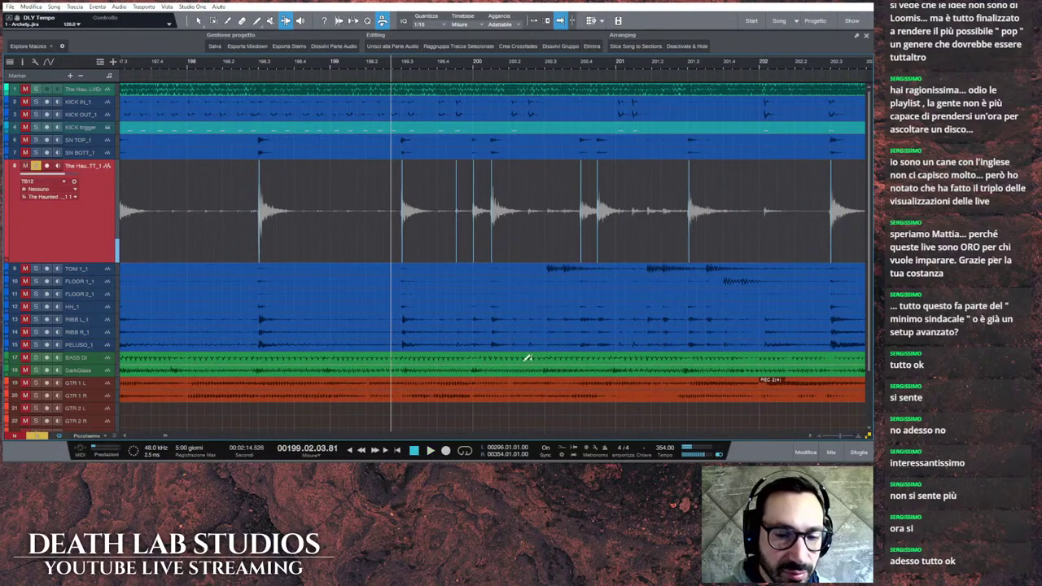
# Step: Add a bend marker to the unmarked snare hit just after bar 217 and save the project
pyautogui.hscroll(2, 537, 438)
pyautogui.hscroll(1, 536, 438)
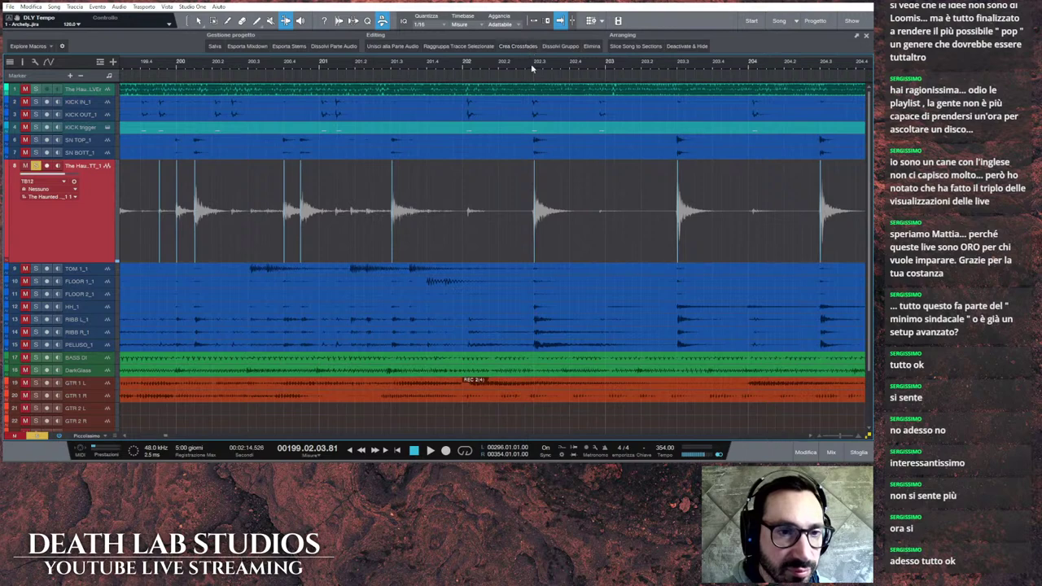
pyautogui.scroll(-3, 531, 66)
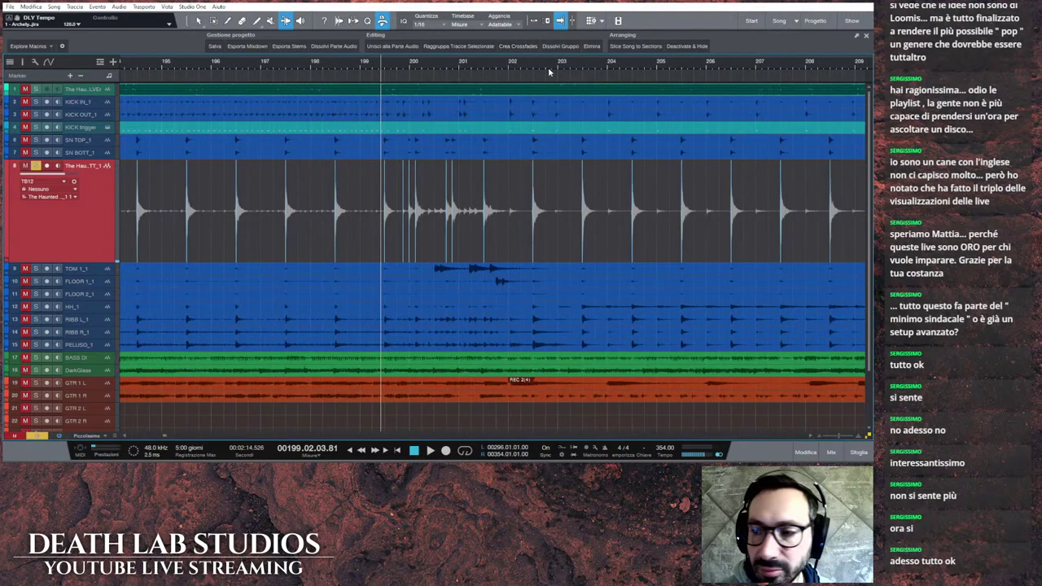
pyautogui.hscroll(5, 593, 435)
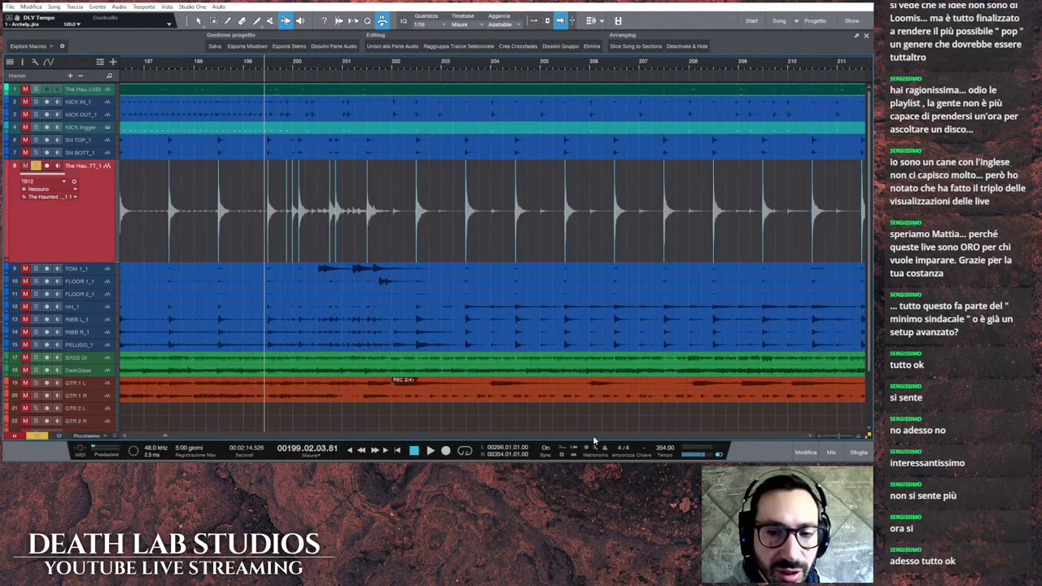
pyautogui.hscroll(3, 593, 435)
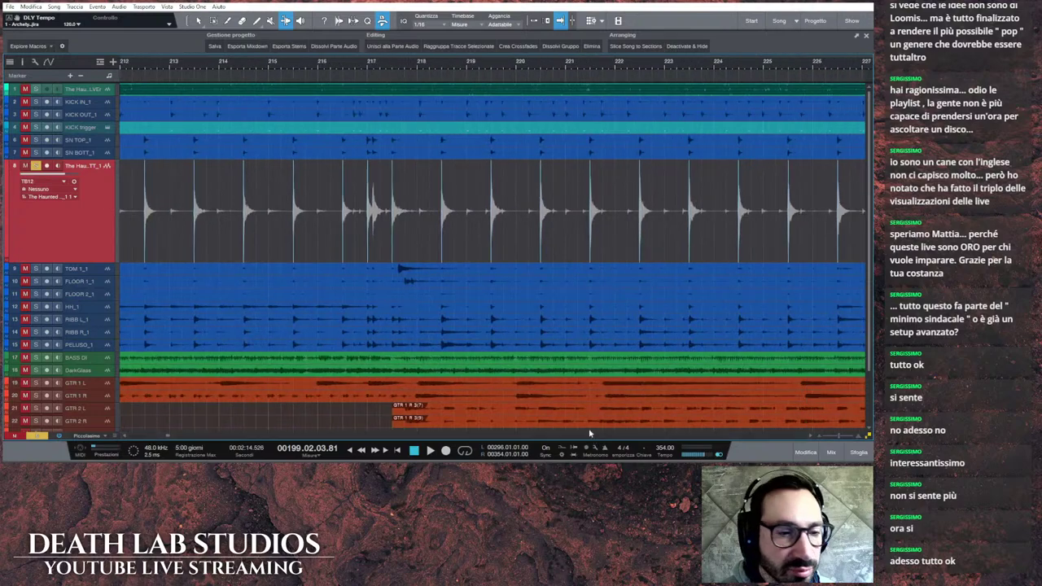
pyautogui.scroll(3, 379, 191)
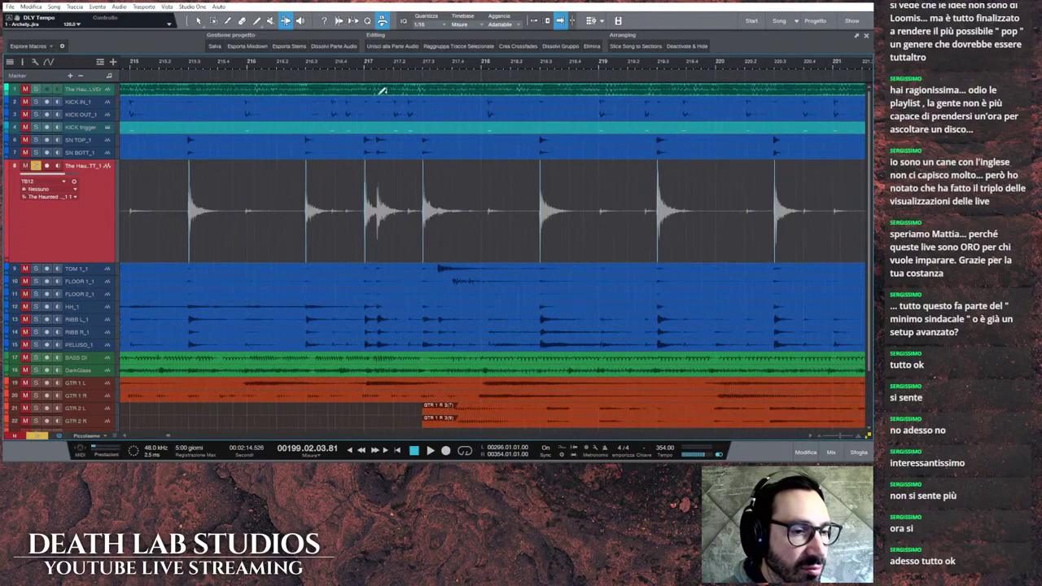
pyautogui.click(381, 194)
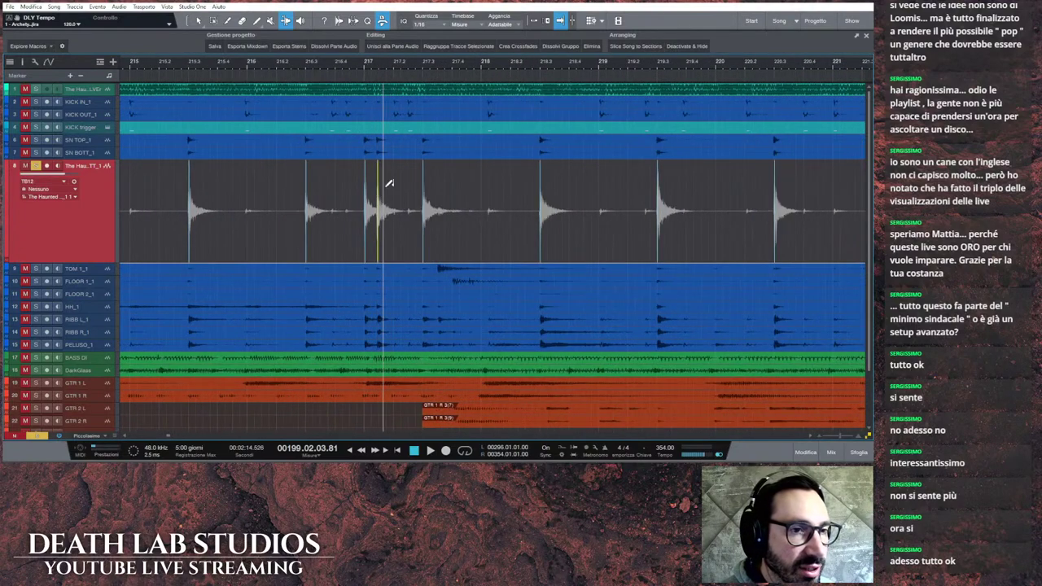
pyautogui.click(216, 48)
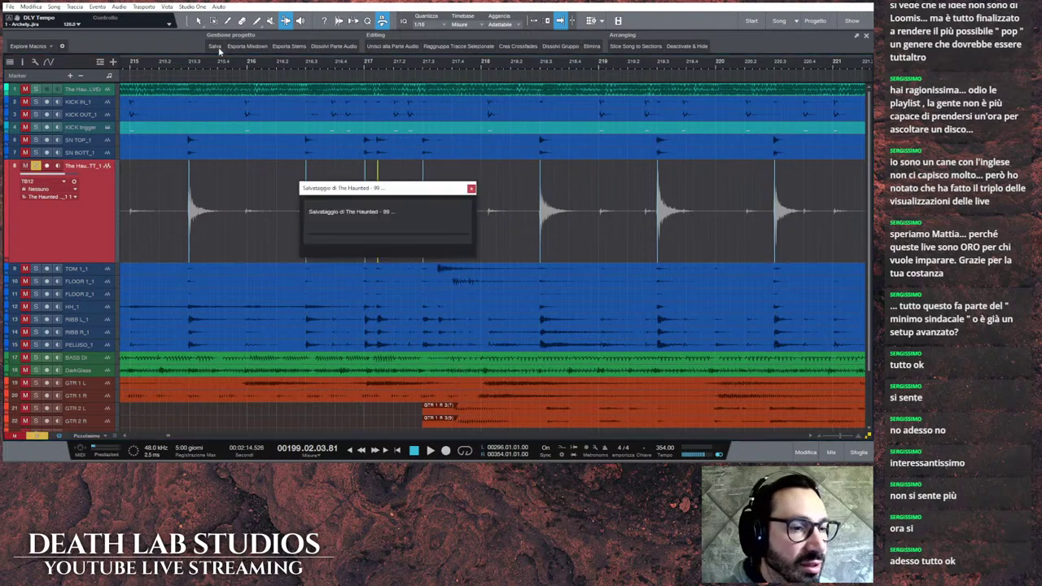
# Step: Add bend markers to the two unmarked snare hits in bar 232, on beat 2 and midway between beats 2 and 3
pyautogui.hscroll(6, 616, 442)
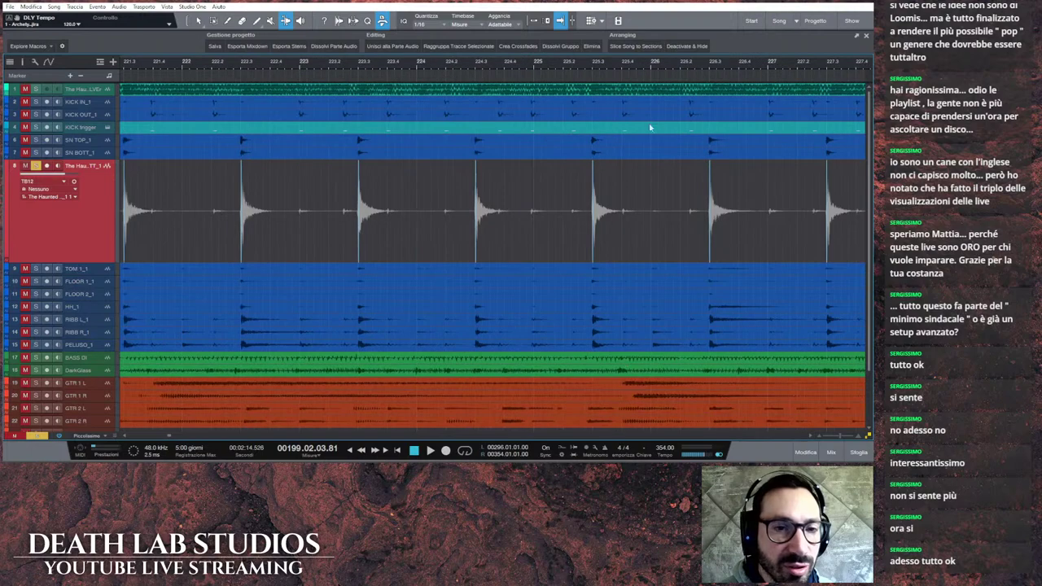
pyautogui.press('w')
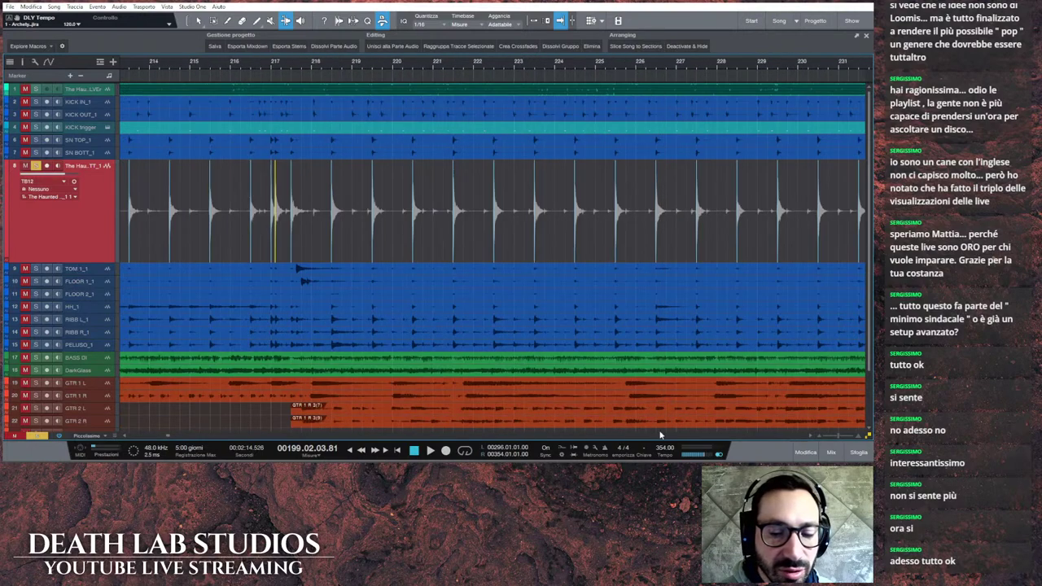
pyautogui.press('w')
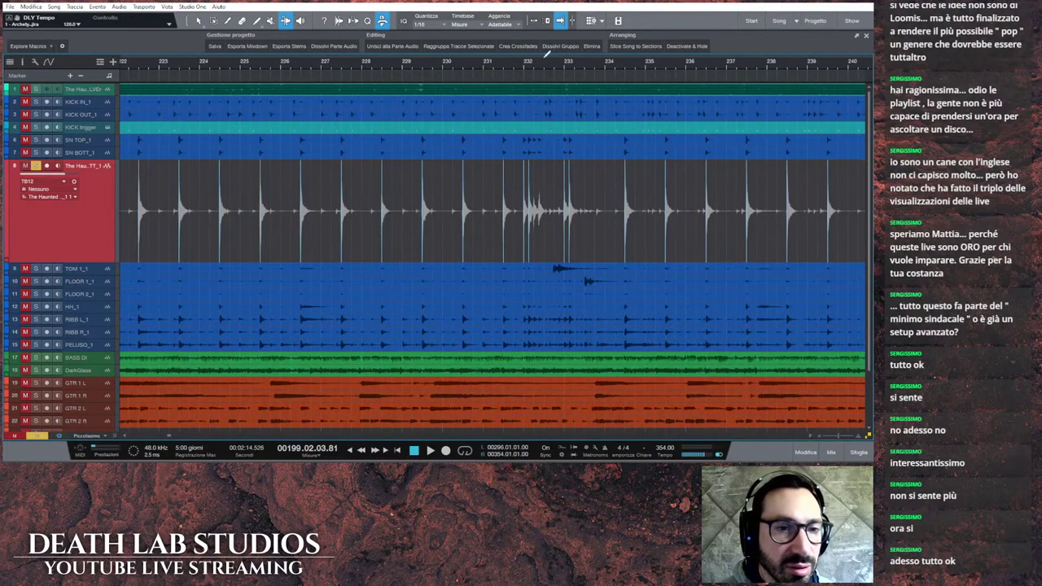
pyautogui.press('e')
pyautogui.press('e')
pyautogui.press('e')
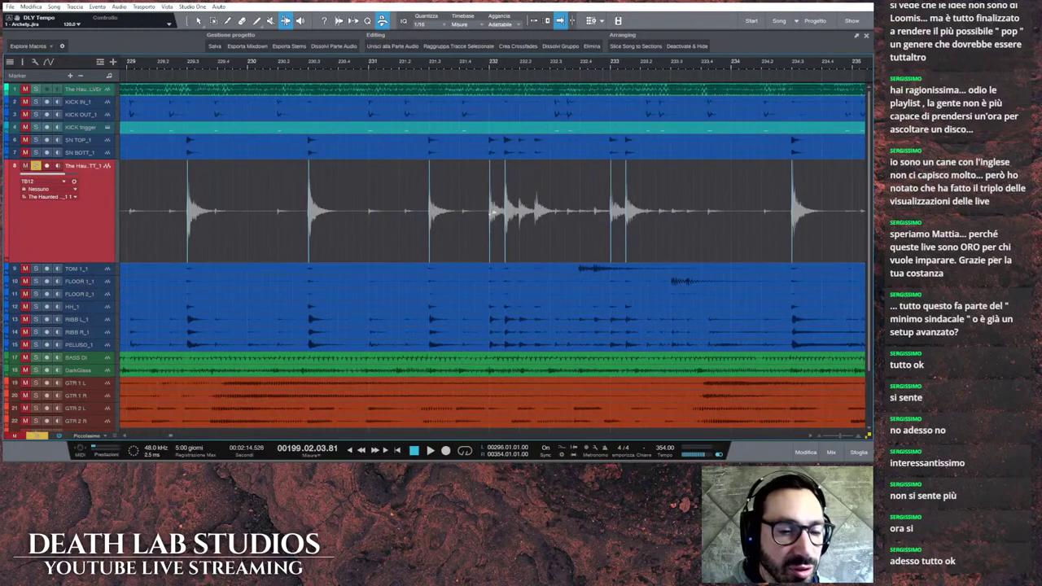
pyautogui.click(519, 197)
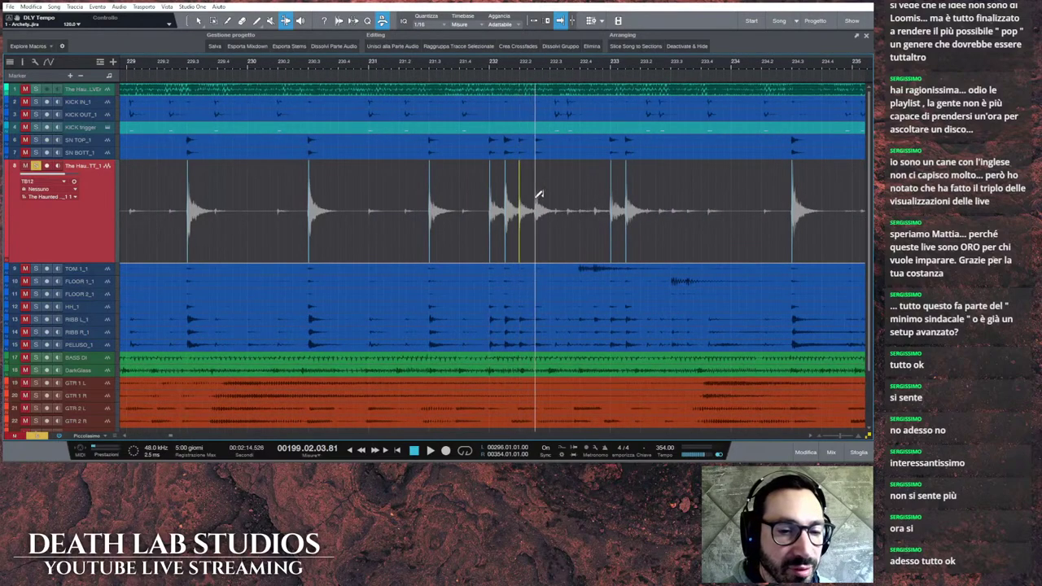
pyautogui.click(536, 200)
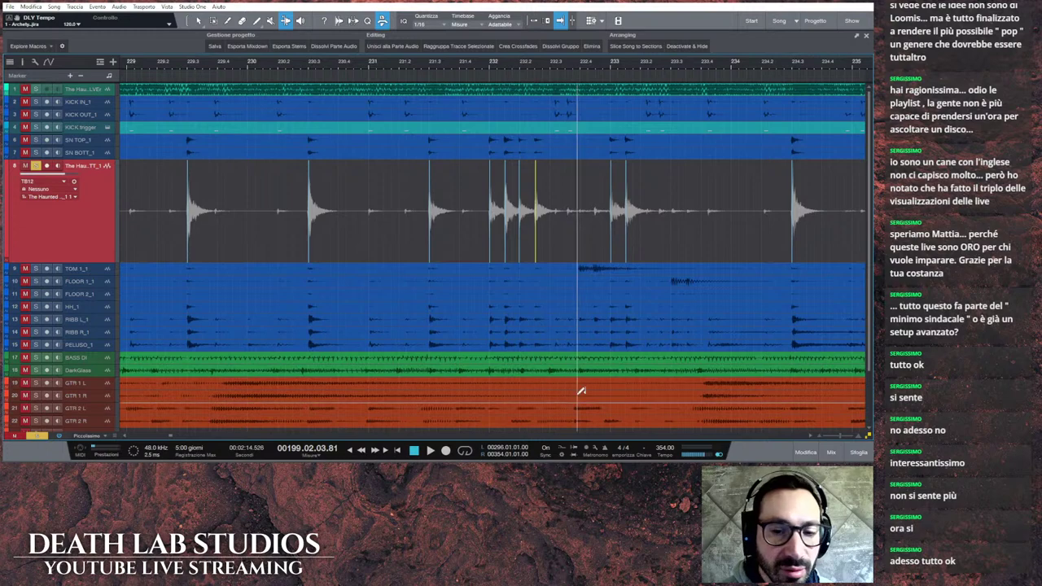
# Step: Play the snare fill from beat 4 of bar 247 and add bend markers to its unmarked hits in bars 248 and 249
pyautogui.press('w')
pyautogui.press('w')
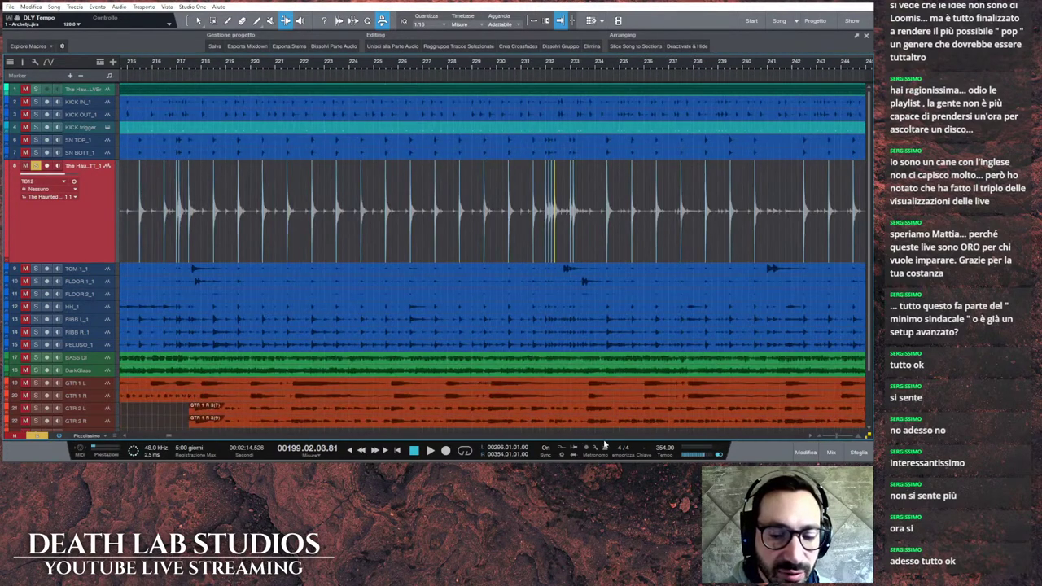
pyautogui.press('w')
pyautogui.press('w')
pyautogui.hscroll(4, 606, 441)
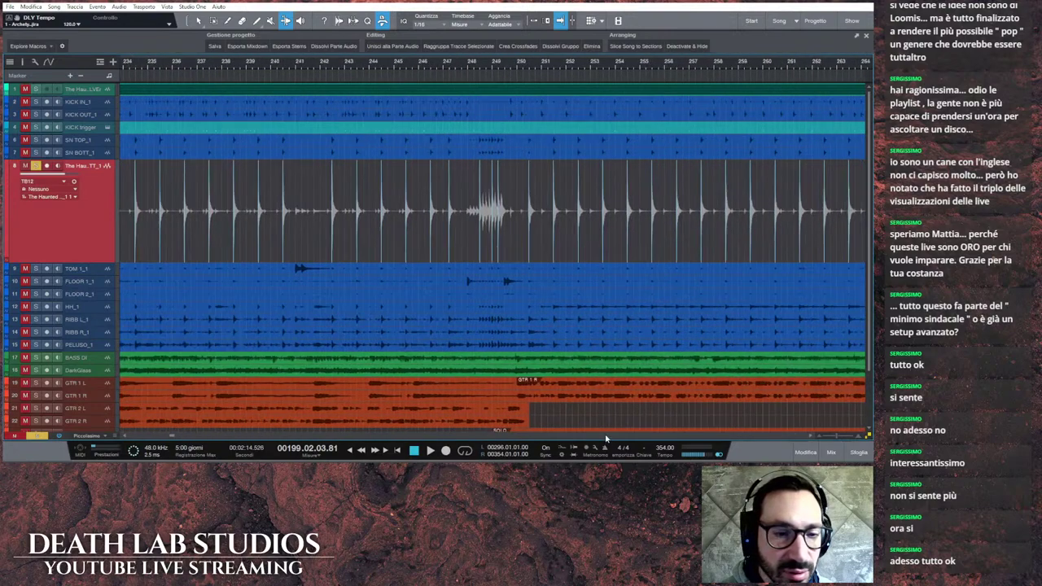
pyautogui.press('e')
pyautogui.press('e')
pyautogui.press('e')
pyautogui.press('e')
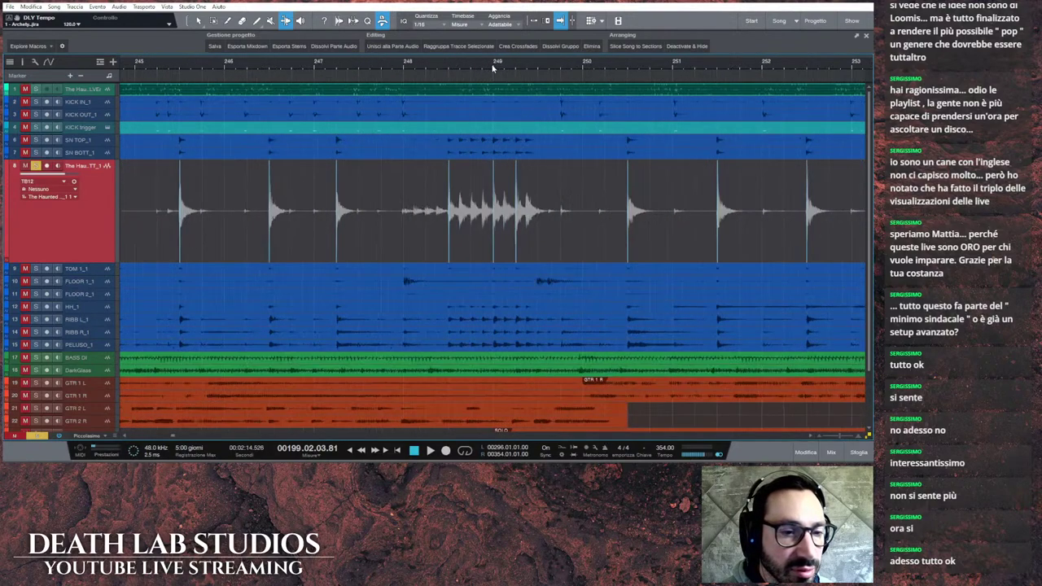
pyautogui.click(340, 62)
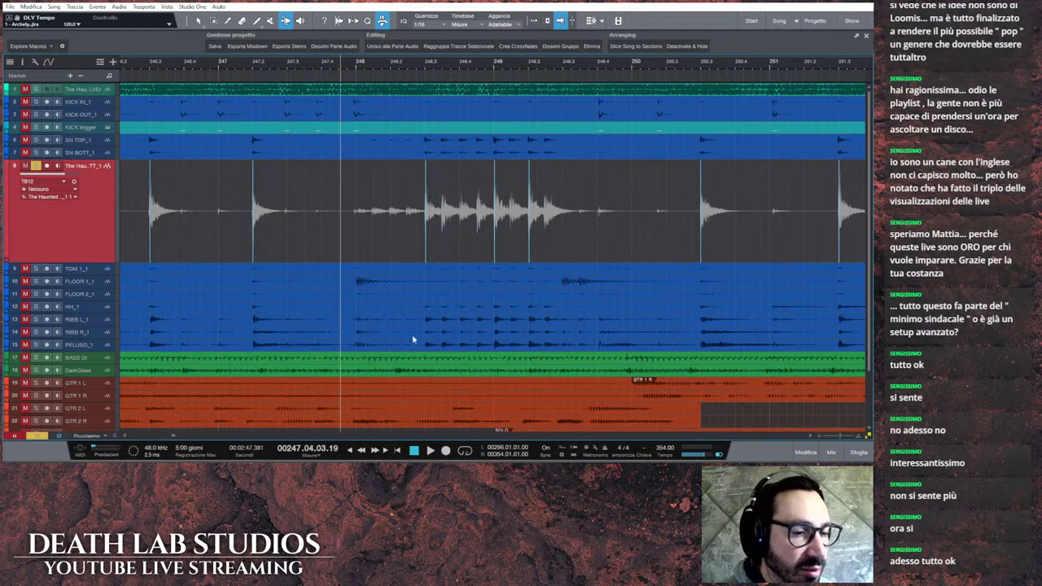
pyautogui.click(429, 450)
pyautogui.click(419, 452)
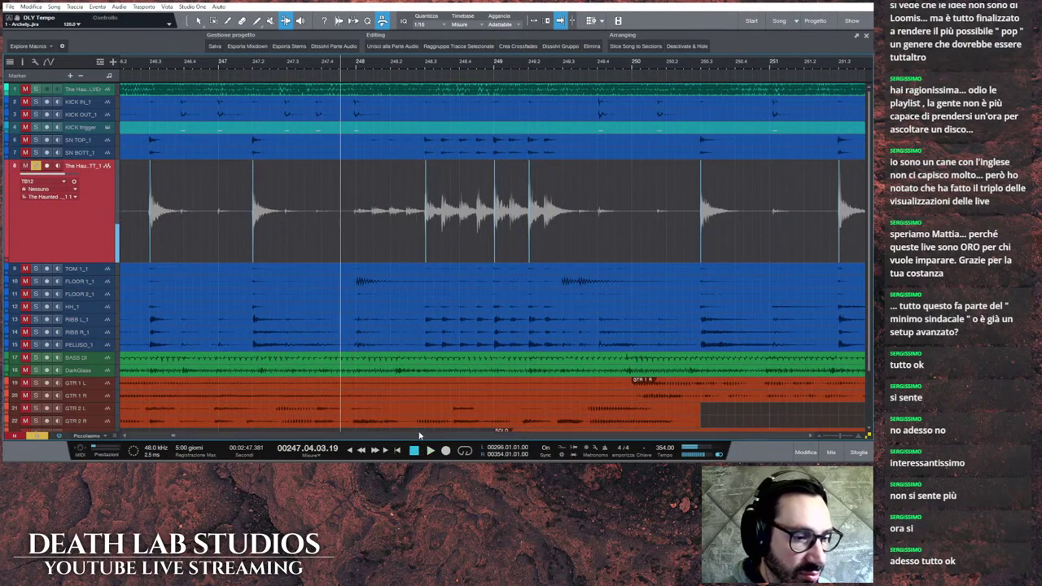
pyautogui.click(430, 451)
pyautogui.click(414, 450)
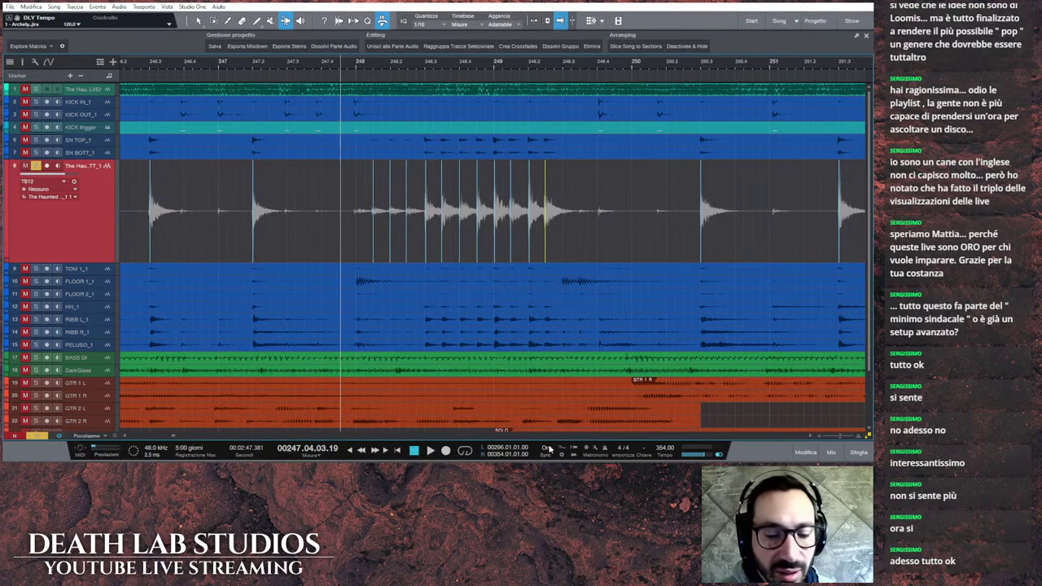
# Step: Play the snare track from beat 3 of bar 277 to about bar 279 to check which hits need markers
pyautogui.scroll(-2, 579, 61)
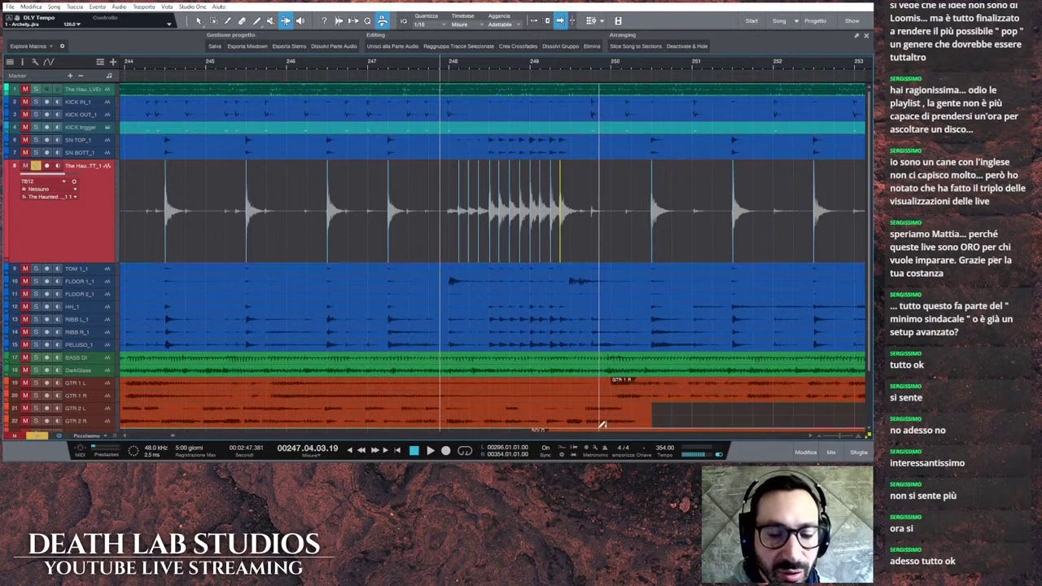
pyautogui.hscroll(4, 594, 440)
pyautogui.hscroll(15, 594, 439)
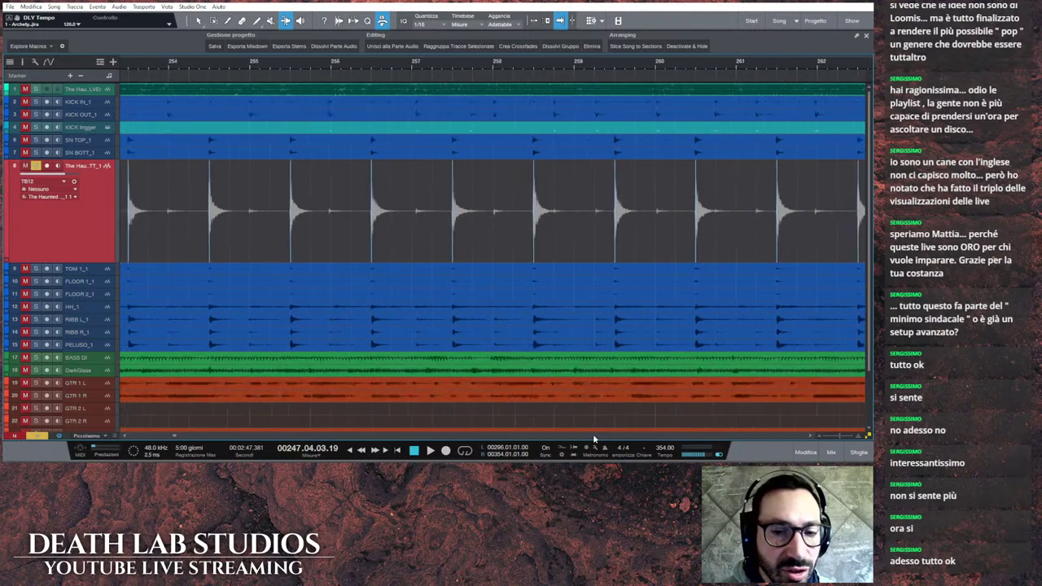
pyautogui.hscroll(14, 594, 440)
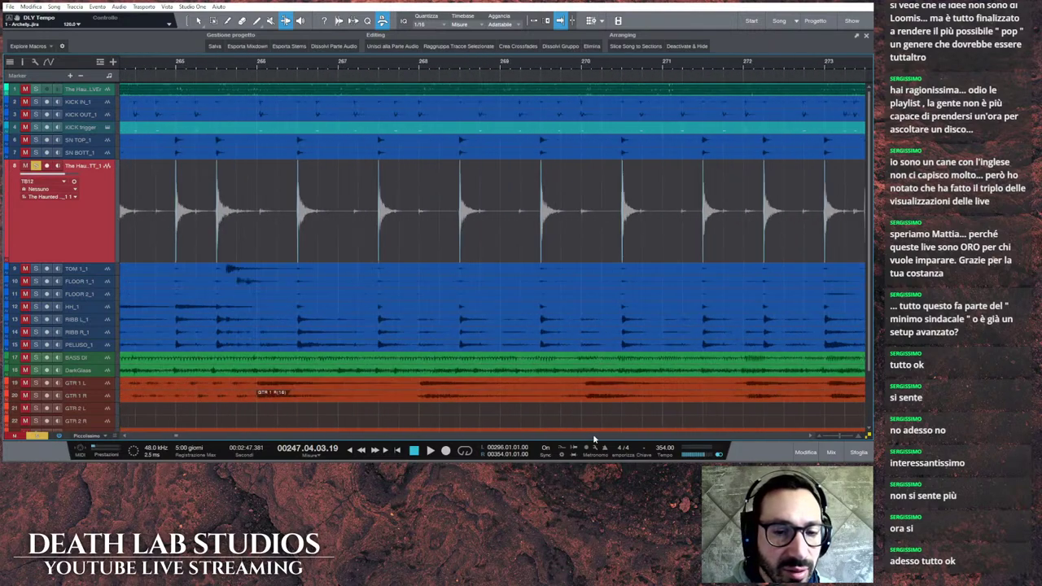
pyautogui.hscroll(4, 594, 440)
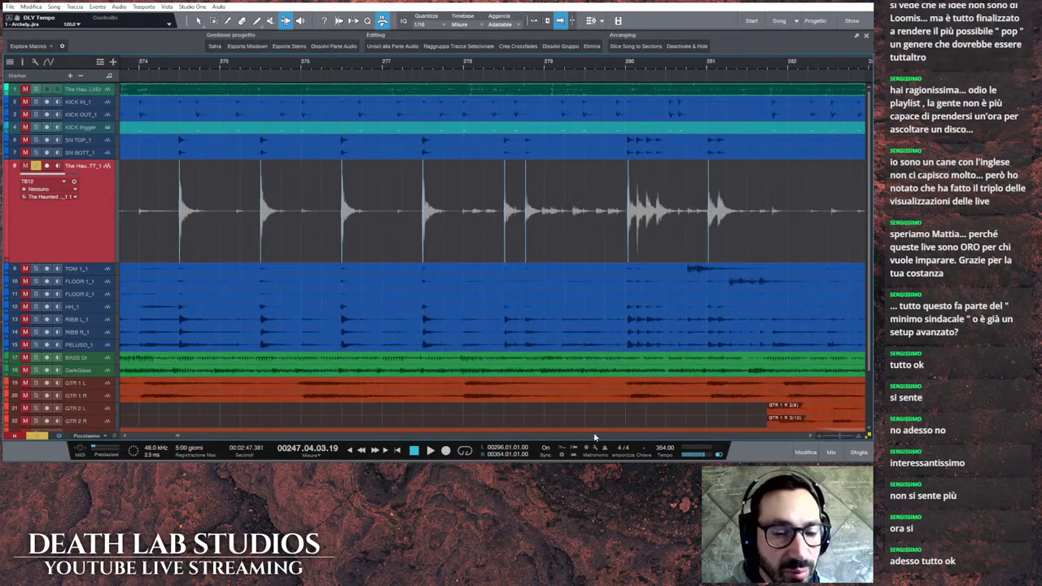
pyautogui.click(440, 69)
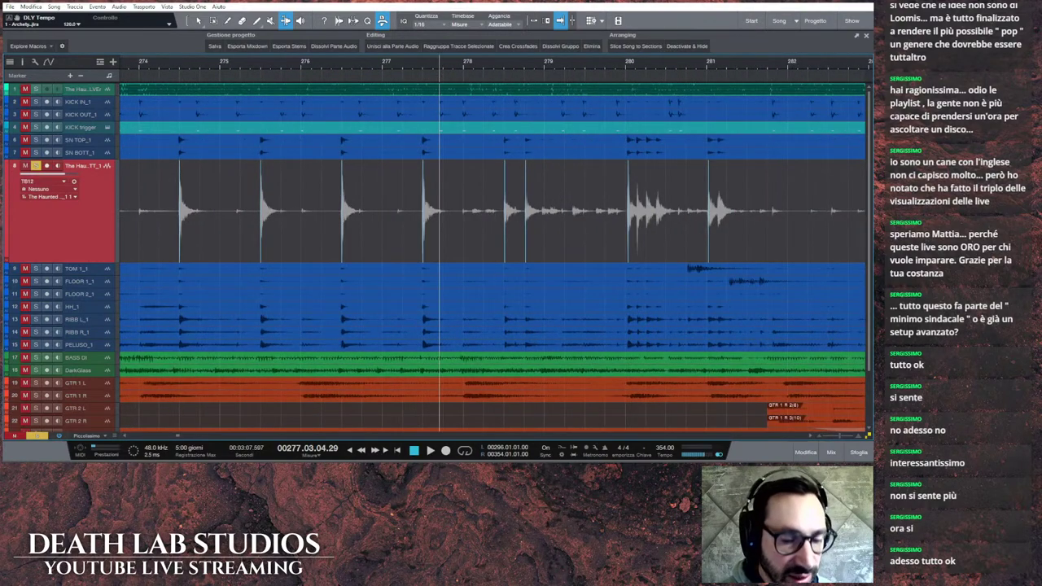
pyautogui.click(431, 452)
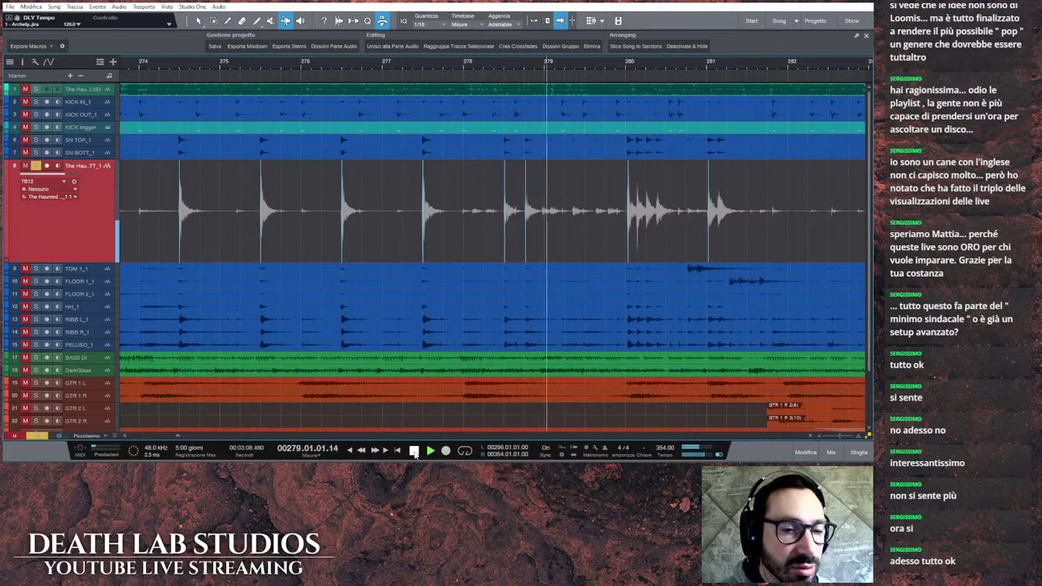
pyautogui.click(414, 451)
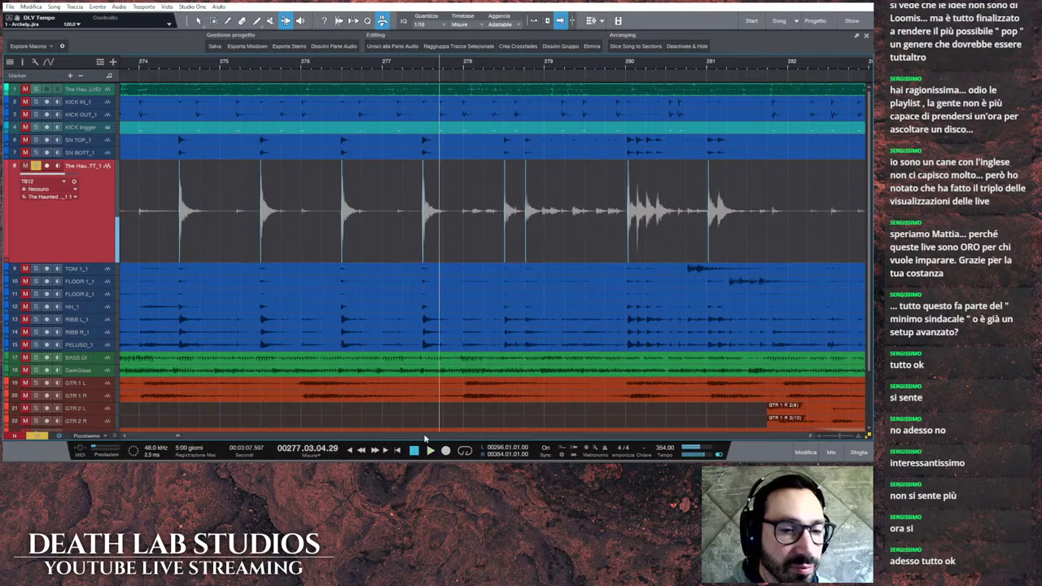
# Step: Try bend markers on the three quiet hits from bar 278 and on one just before bar 279, replaying from bar 277
pyautogui.click(473, 205)
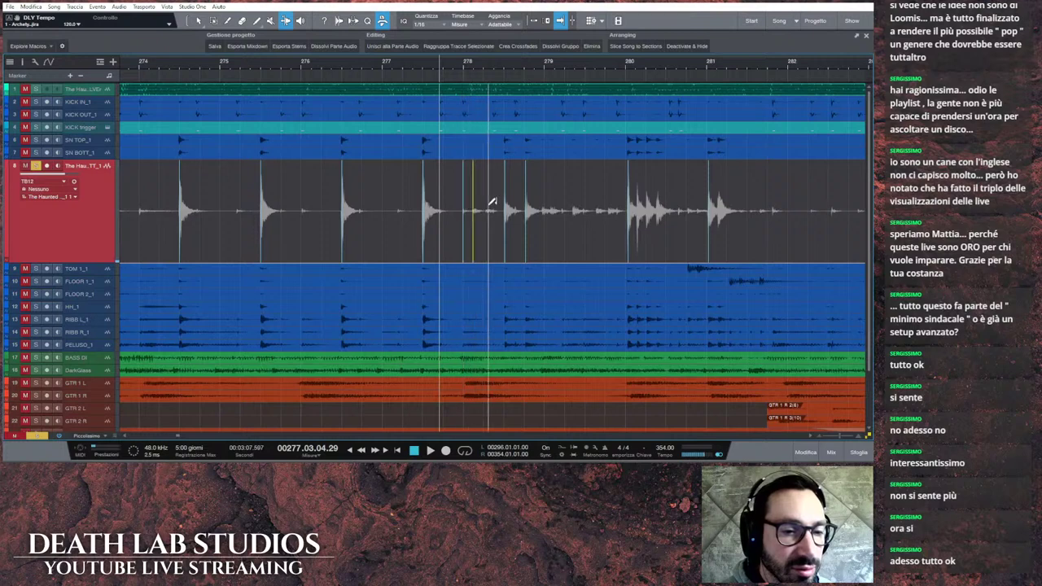
pyautogui.click(488, 202)
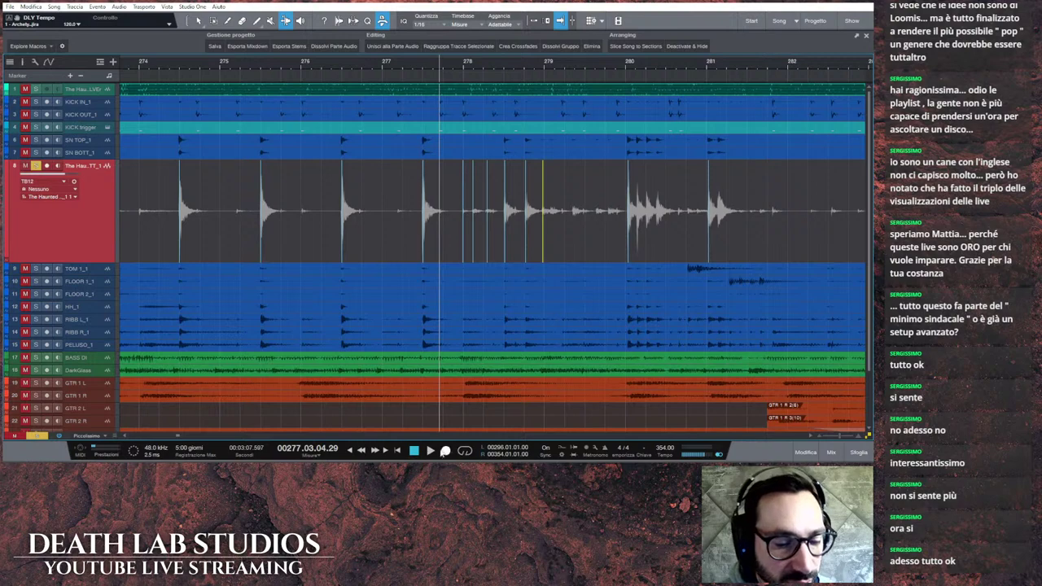
pyautogui.click(431, 451)
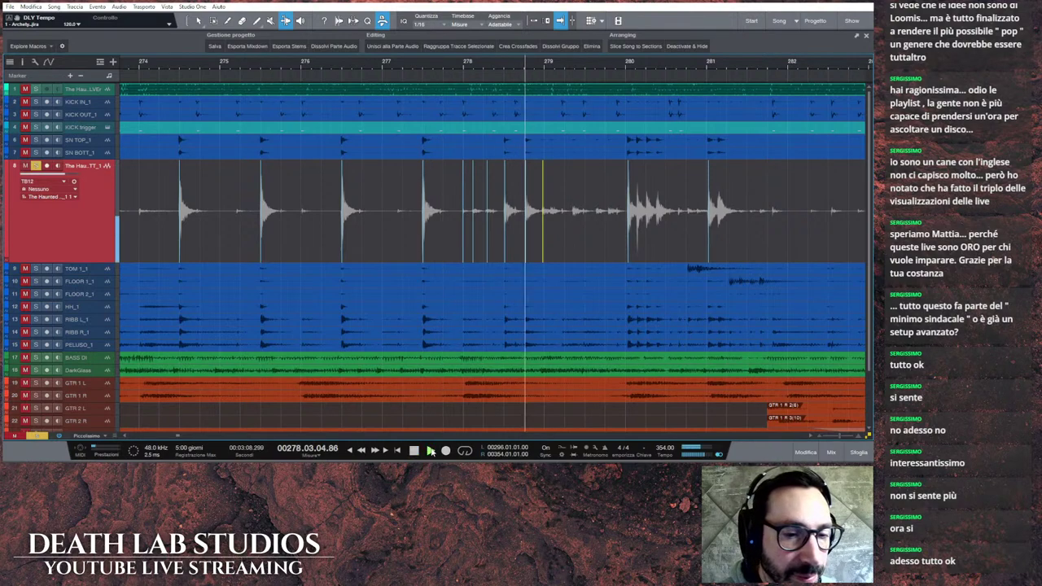
pyautogui.click(414, 451)
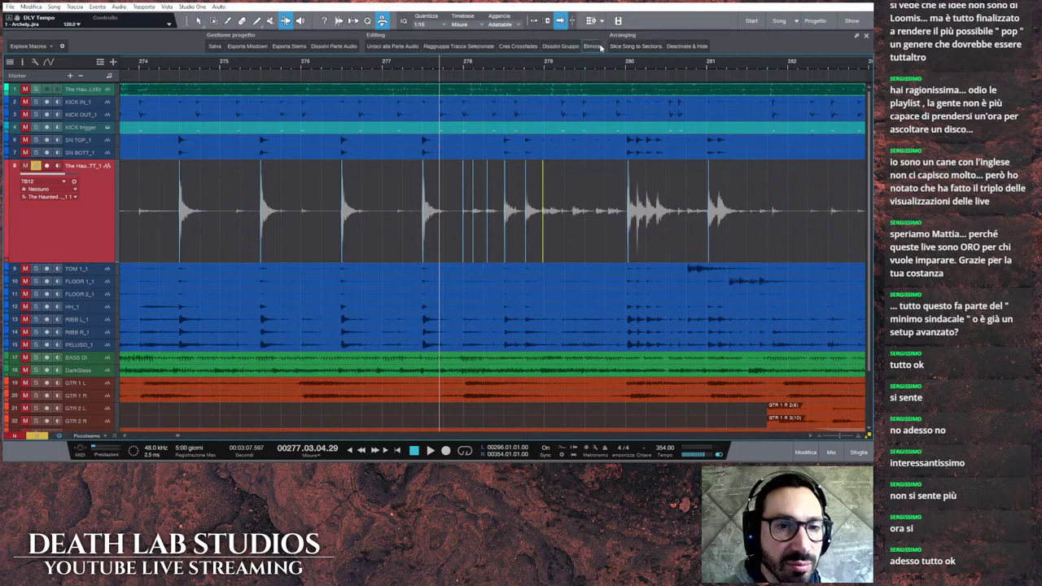
# Step: Delete the four bend markers just added to the quiet hits between bars 278 and 279
pyautogui.click(594, 47)
pyautogui.click(488, 189)
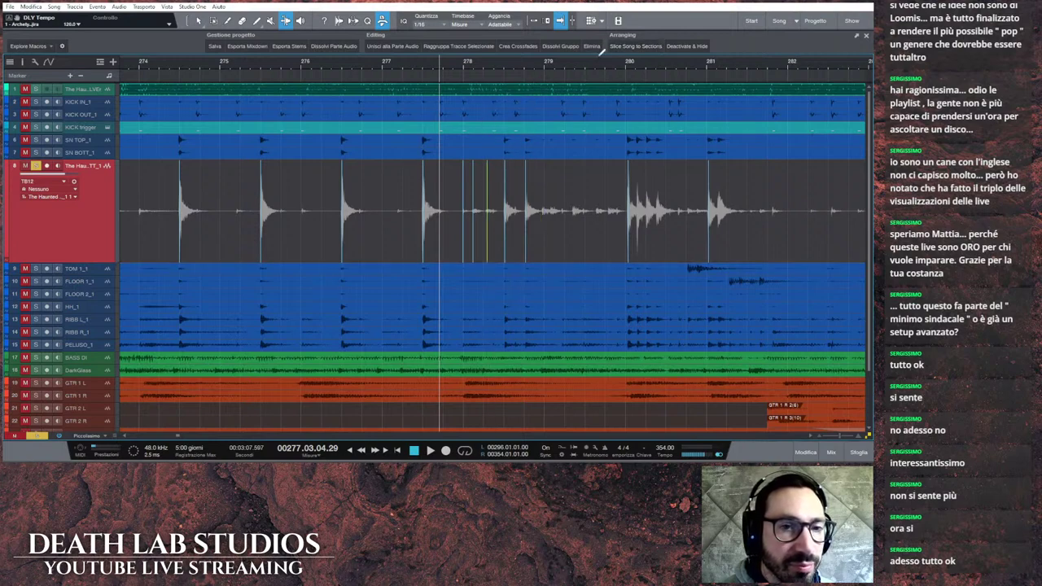
pyautogui.click(592, 47)
pyautogui.click(473, 189)
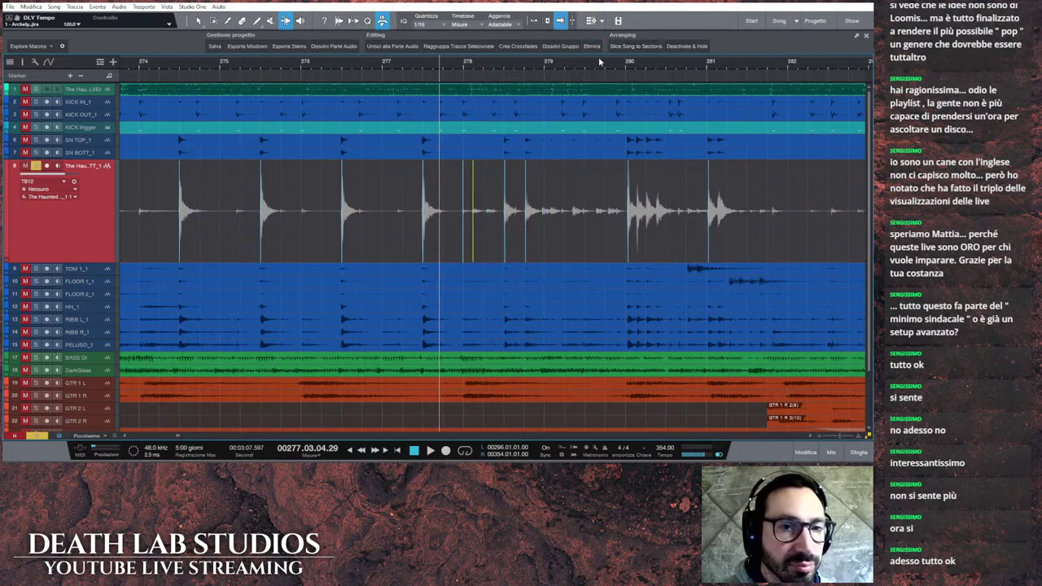
pyautogui.click(463, 189)
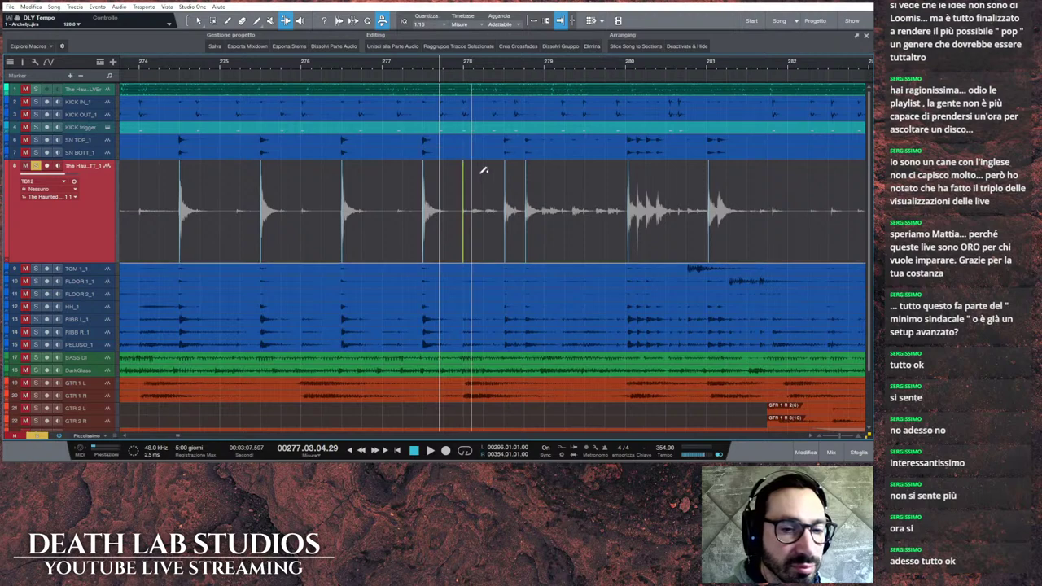
pyautogui.click(594, 46)
# Step: Add bend markers to the three unmarked snare hits early in bar 280 and the one just after the start of bar 281
pyautogui.click(637, 185)
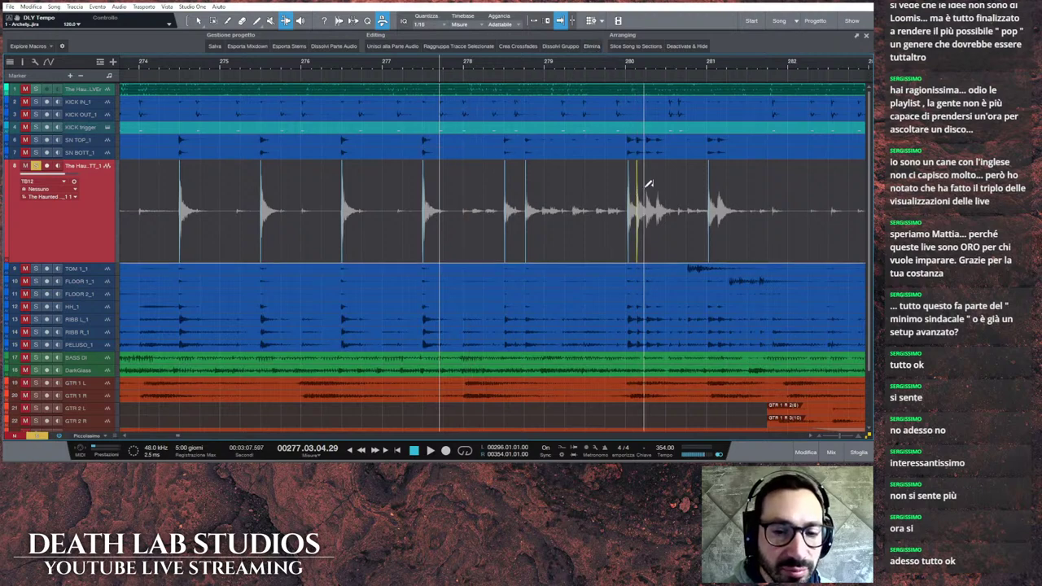
pyautogui.click(655, 183)
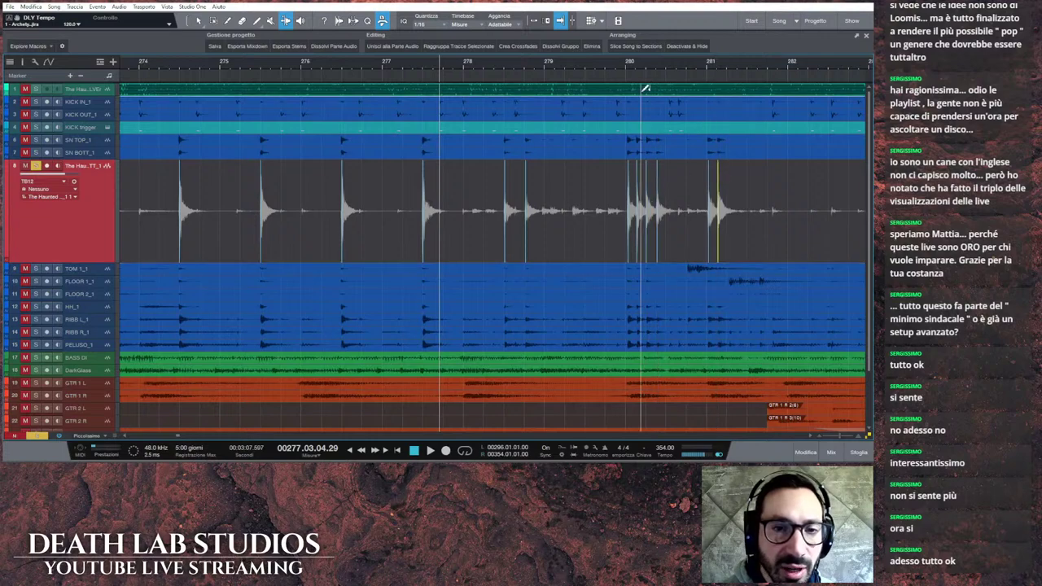
# Step: Add bend markers to the two unmarked hits of the snare fill, at the start of bar 330 and half a beat after it
pyautogui.scroll(-2, 649, 260)
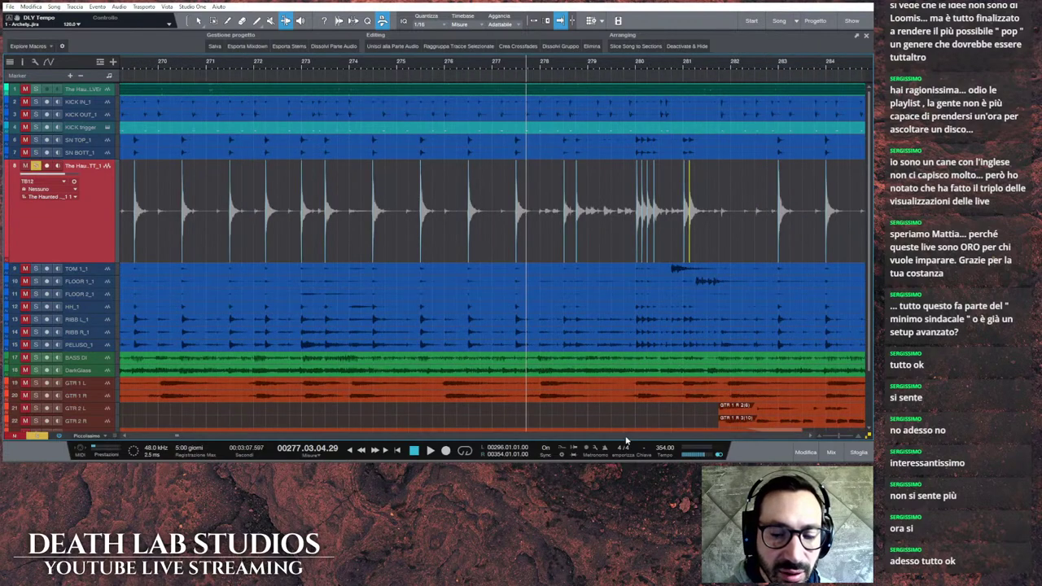
pyautogui.hscroll(5, 624, 442)
pyautogui.hscroll(5, 626, 441)
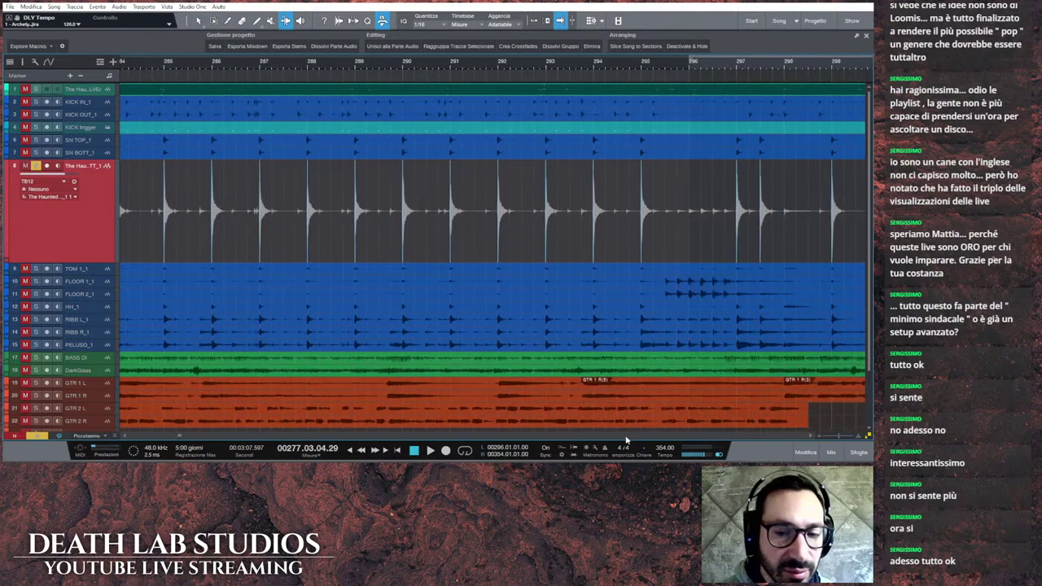
pyautogui.hscroll(5, 626, 440)
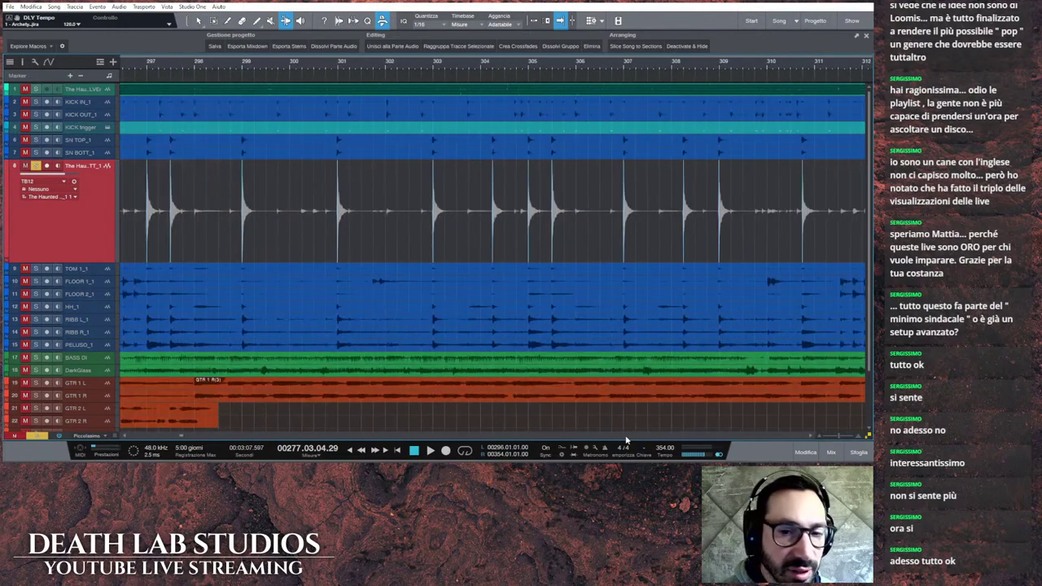
pyautogui.hscroll(10, 626, 440)
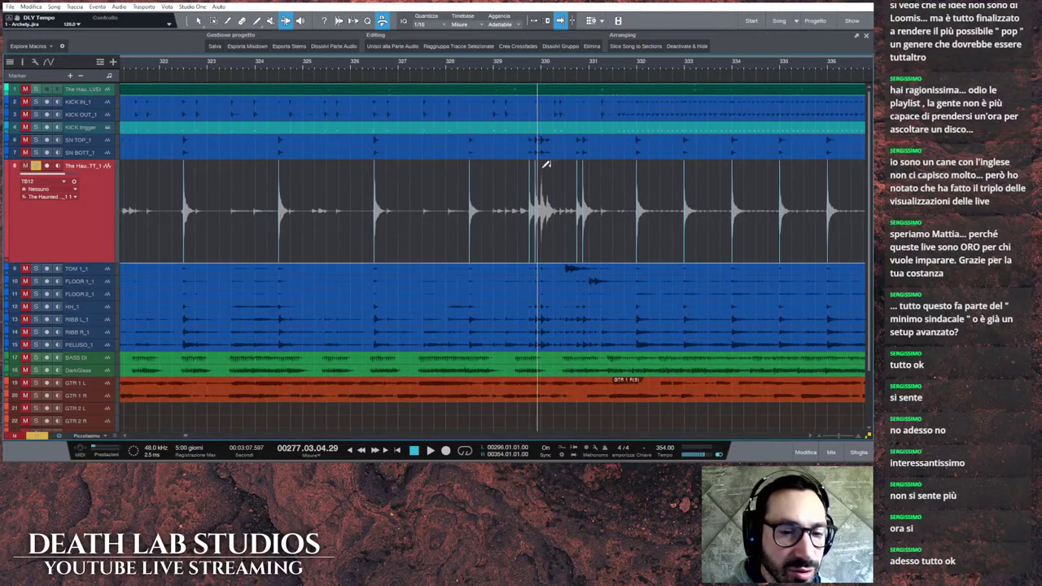
pyautogui.scroll(3, 545, 65)
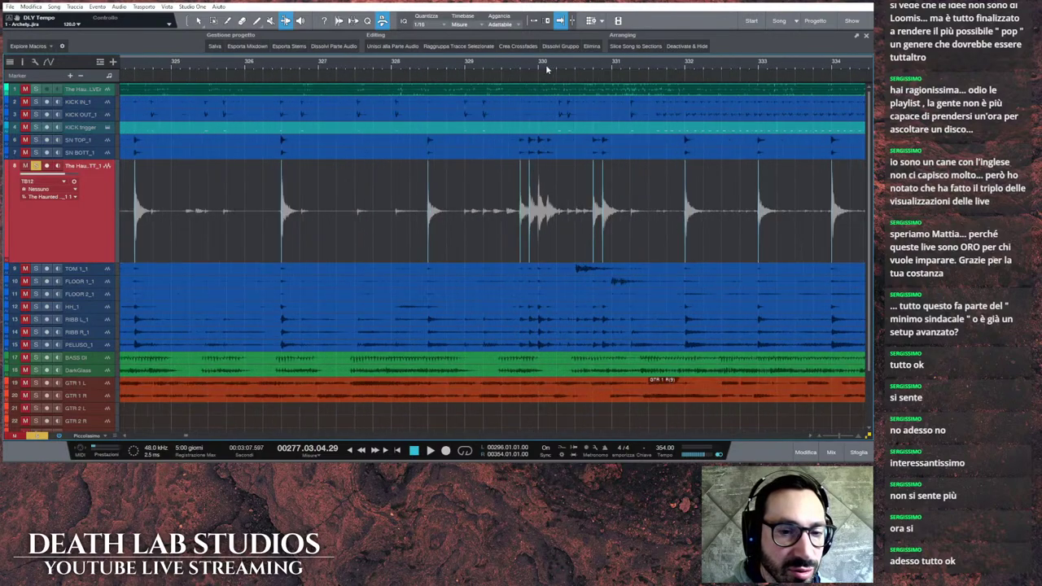
pyautogui.click(539, 184)
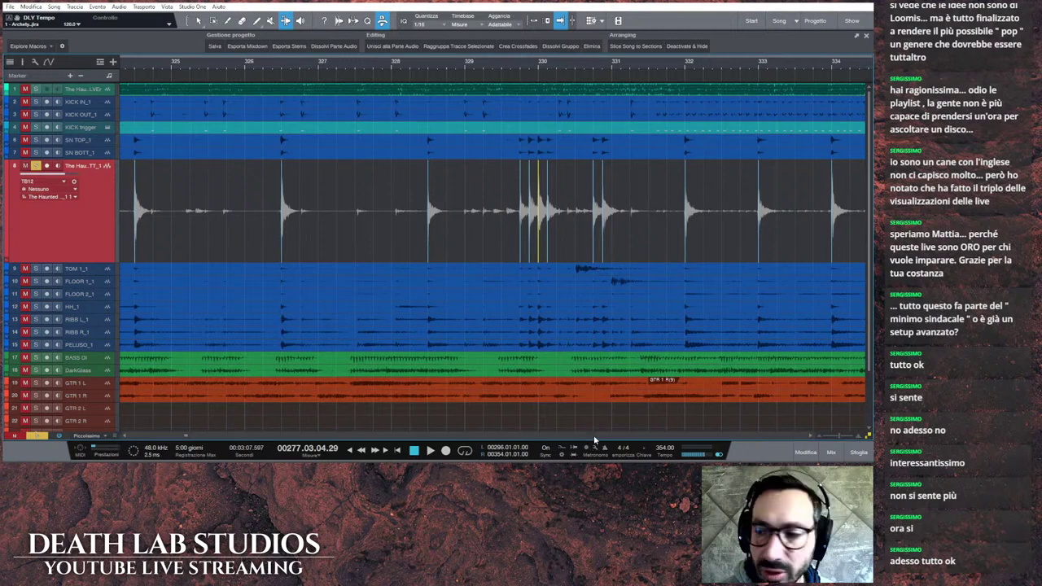
pyautogui.hscroll(10, 594, 440)
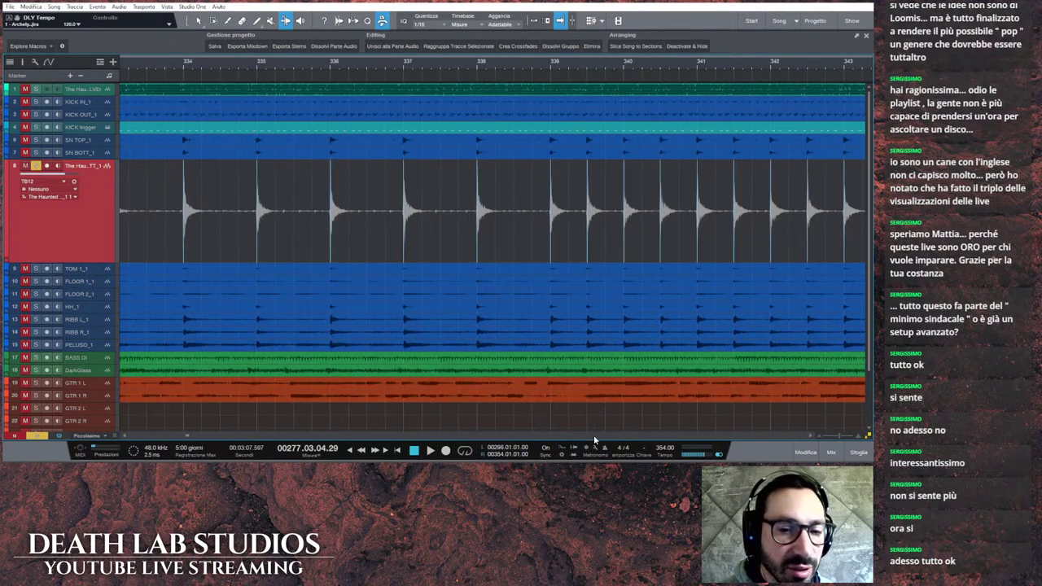
# Step: Add bend markers to the two unmarked hits of the snare fill just after bar 346 and save the song
pyautogui.hscroll(3, 594, 440)
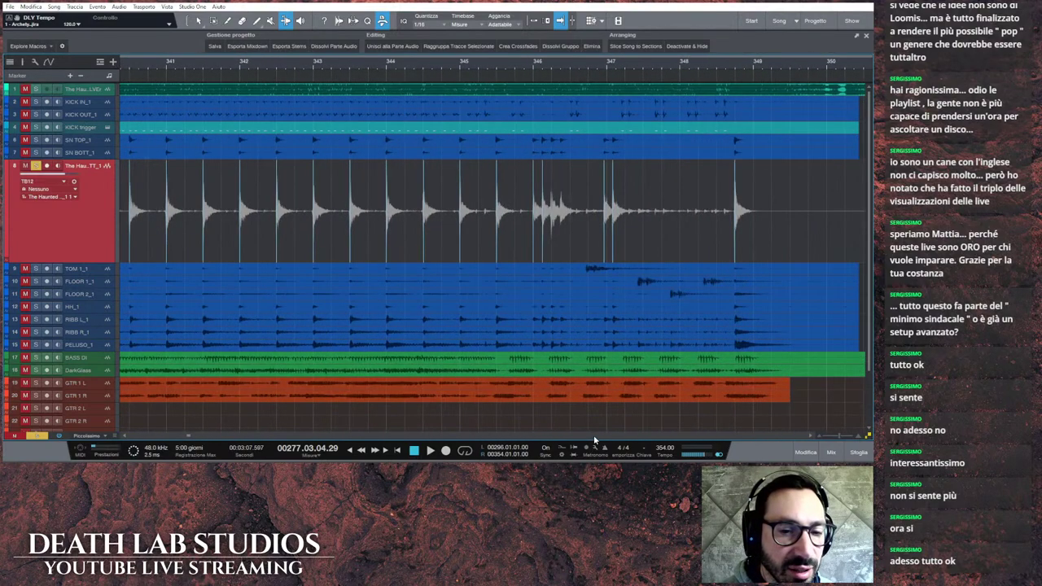
pyautogui.click(560, 220)
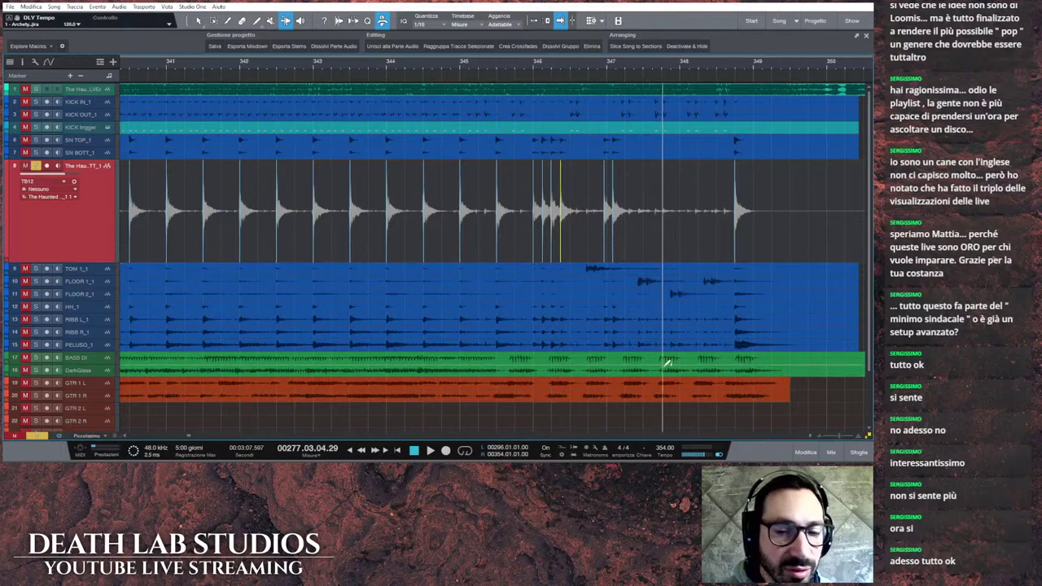
pyautogui.hscroll(3, 659, 434)
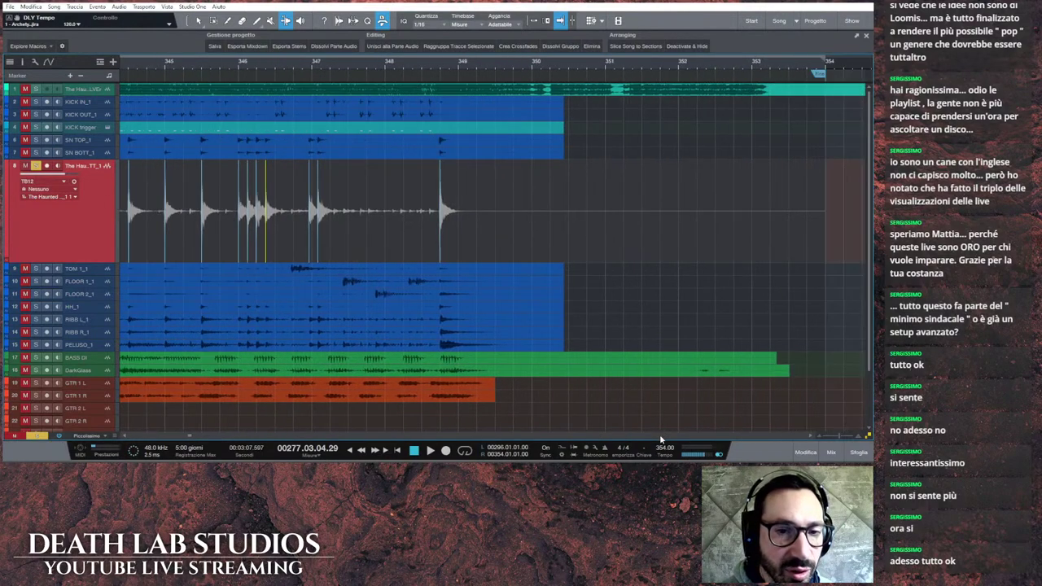
pyautogui.click(215, 46)
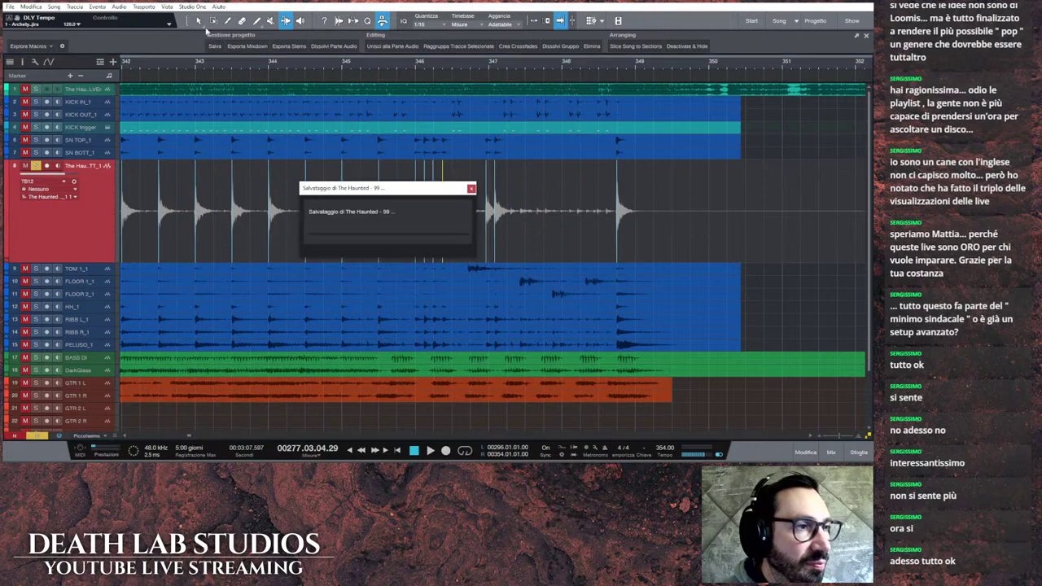
# Step: Switch back to the Arrow tool and shrink the enlarged SN BOTT_1 stem track to the compact row height
pyautogui.click(197, 22)
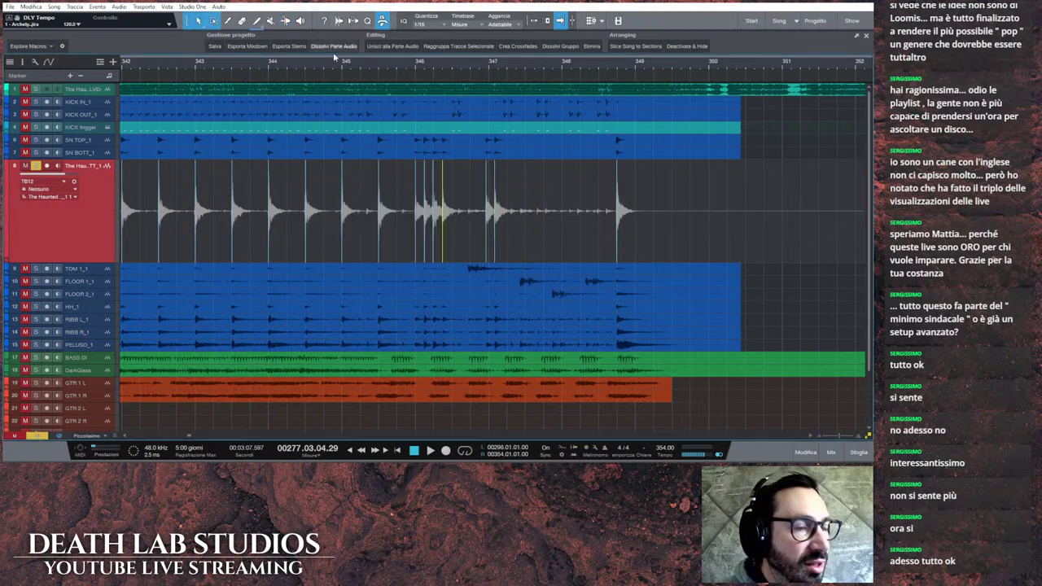
pyautogui.scroll(-5, 354, 63)
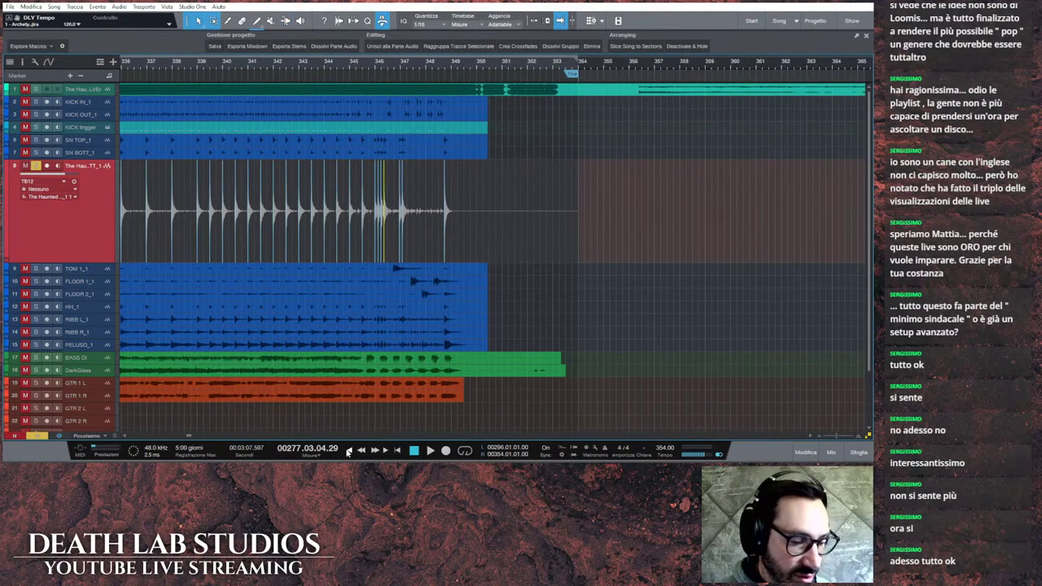
pyautogui.click(176, 438)
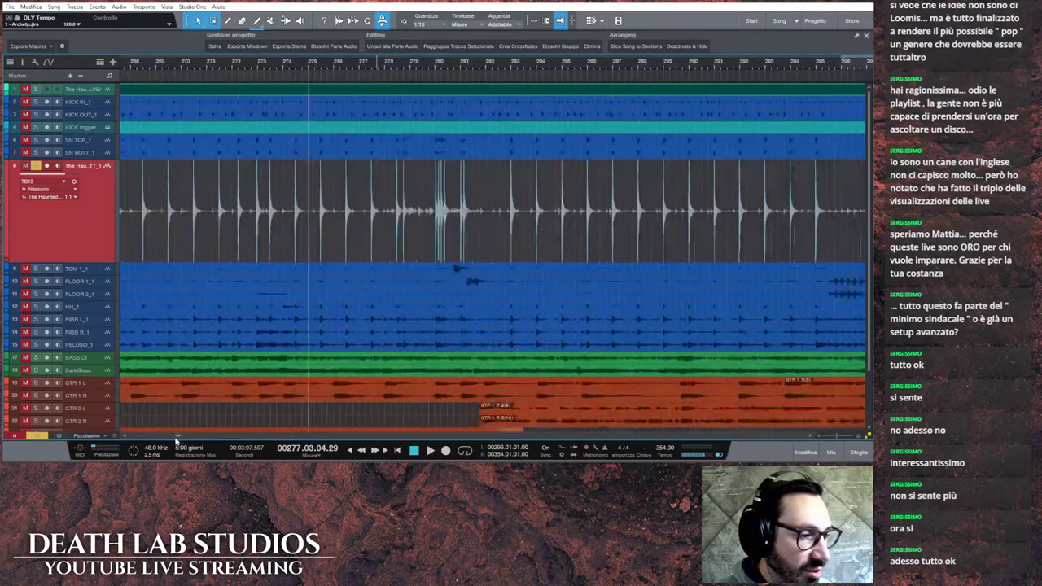
pyautogui.moveTo(176, 439); pyautogui.dragTo(119, 437)
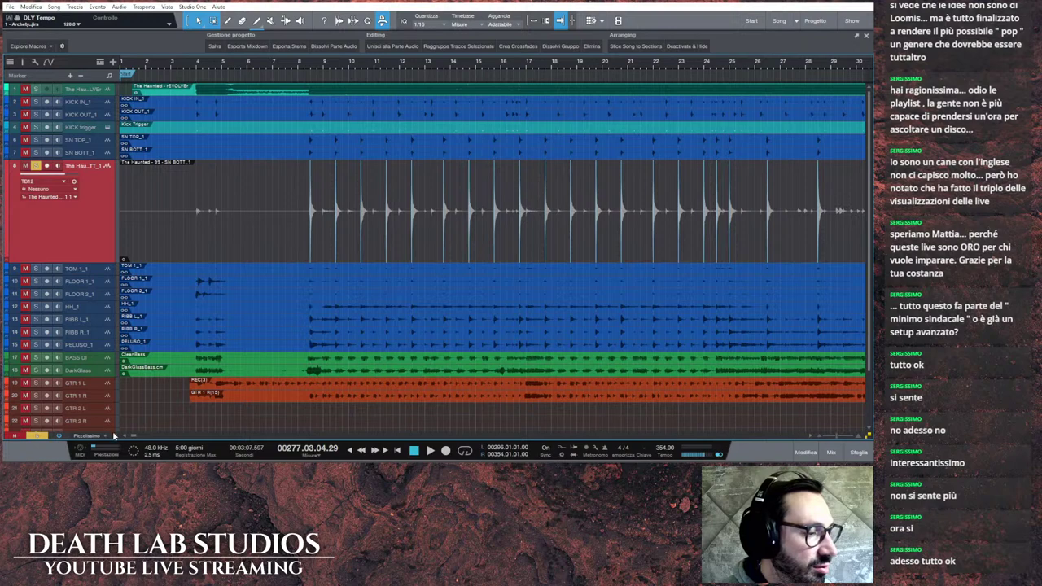
pyautogui.click(114, 437)
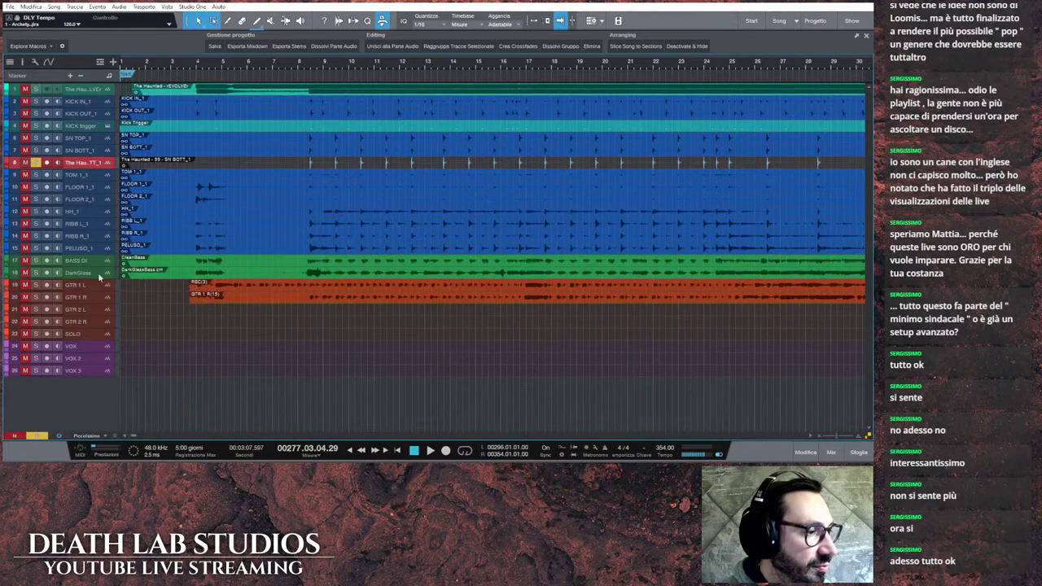
# Step: Start adding a new track below the SN BOTT_1 stem, with type Strumento and the name "SNARE trigger"
pyautogui.click(113, 62)
pyautogui.click(424, 205)
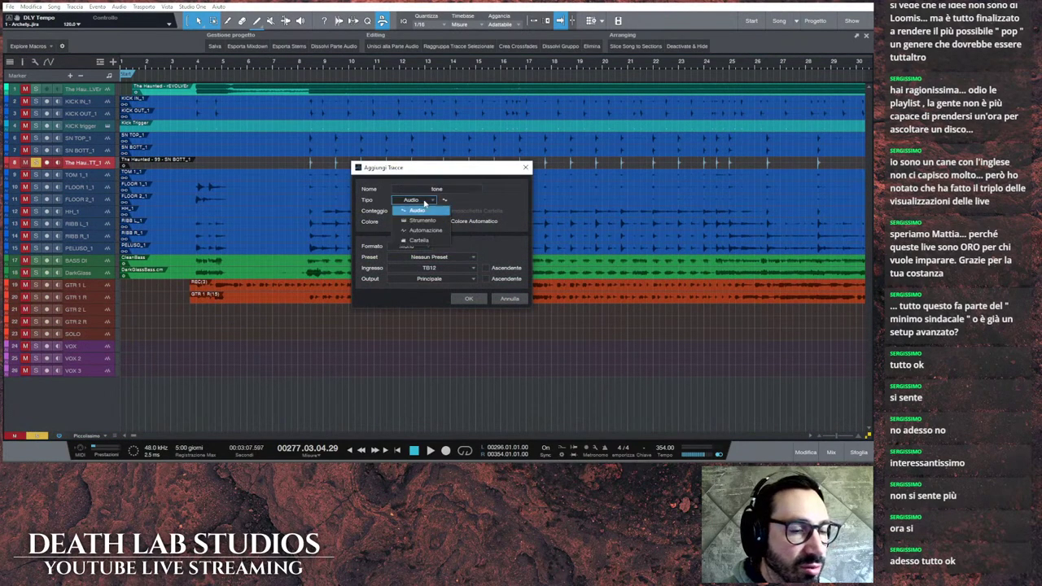
pyautogui.click(425, 218)
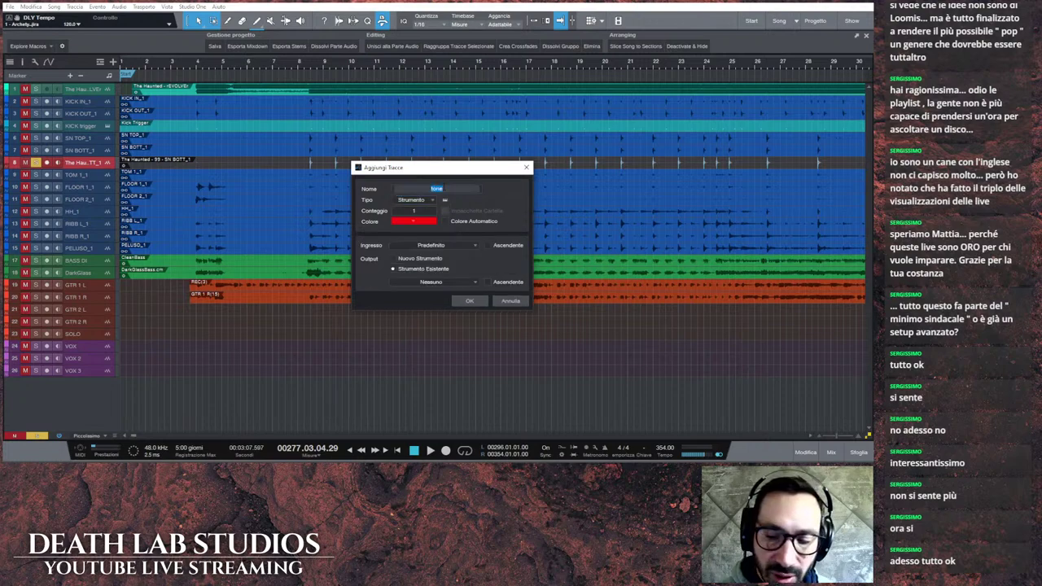
pyautogui.write('snar')
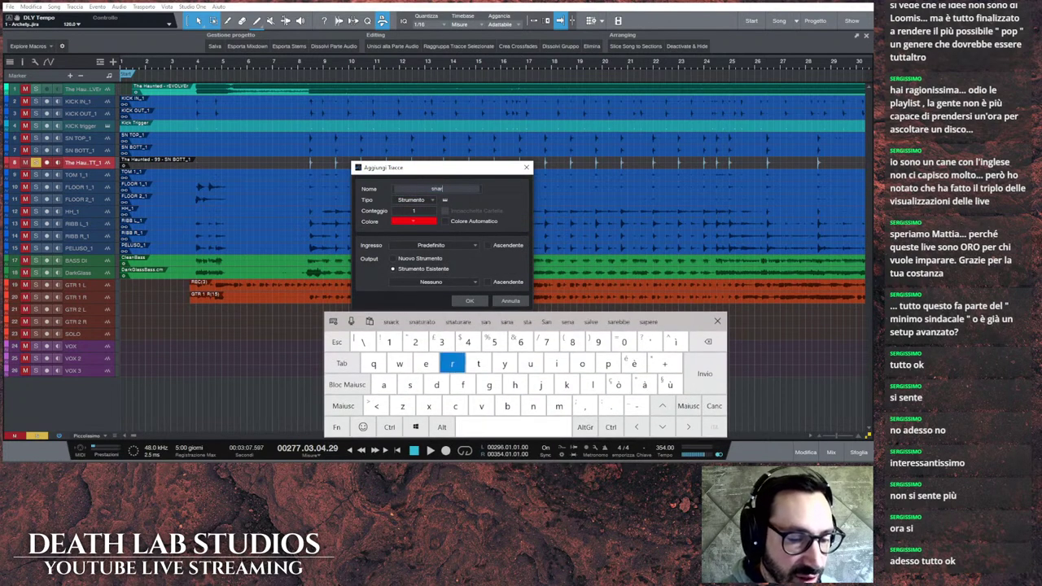
pyautogui.write('e')
pyautogui.press('BackSpace')
pyautogui.press('BackSpace')
pyautogui.press('BackSpace')
pyautogui.press('BackSpace')
pyautogui.press('BackSpace')
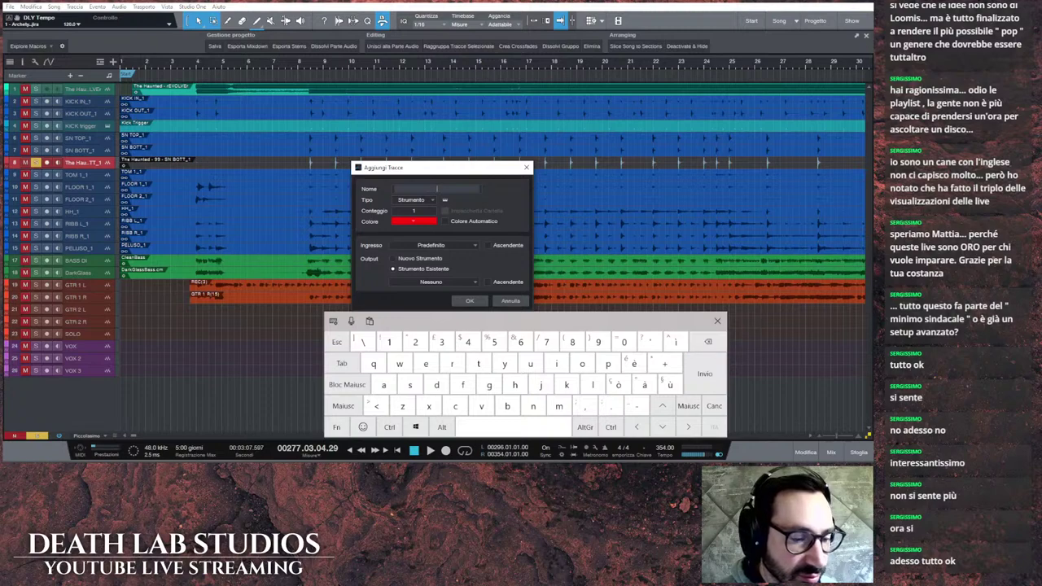
pyautogui.press('capslock')
pyautogui.write('SNARE')
pyautogui.press('capslock')
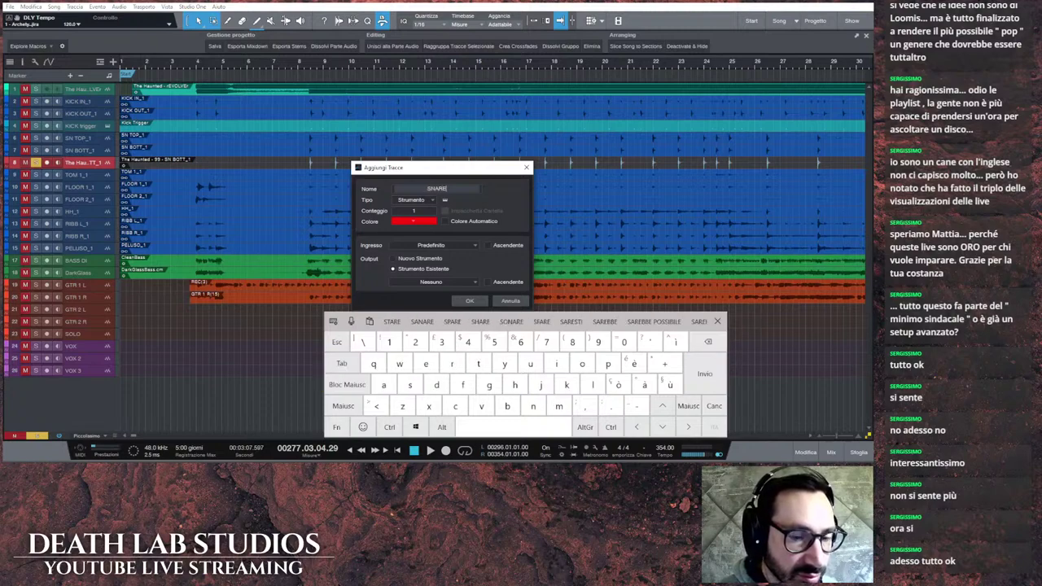
pyautogui.write('trigger')
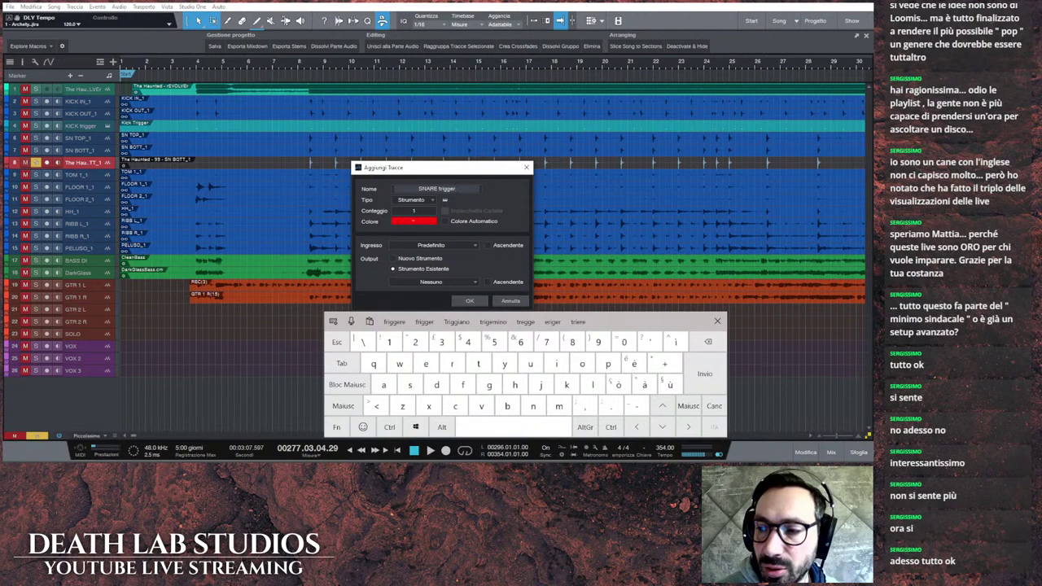
# Step: Give the new instrument track a light blue colour and create it
pyautogui.click(413, 220)
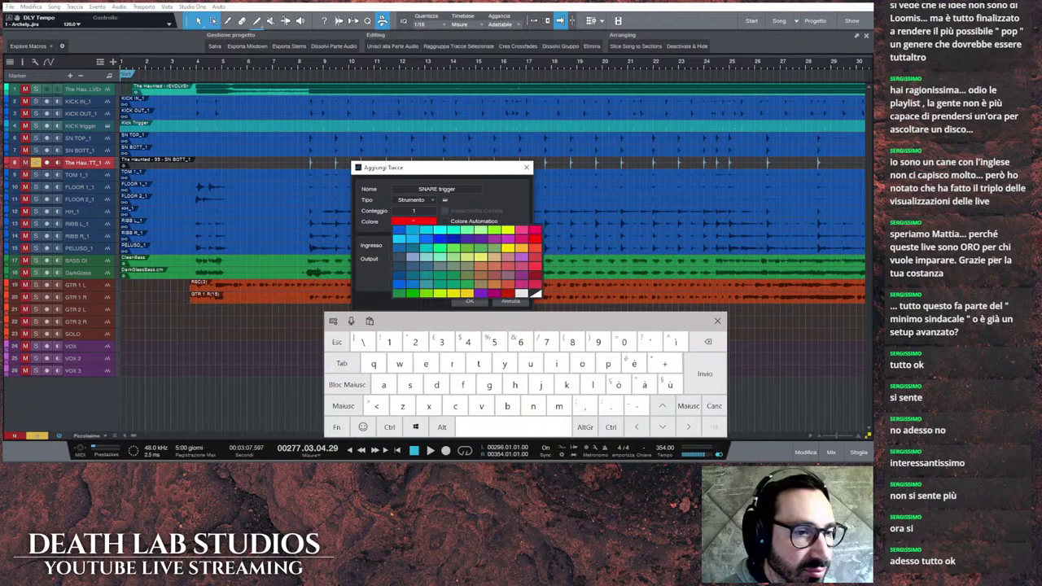
pyautogui.click(412, 230)
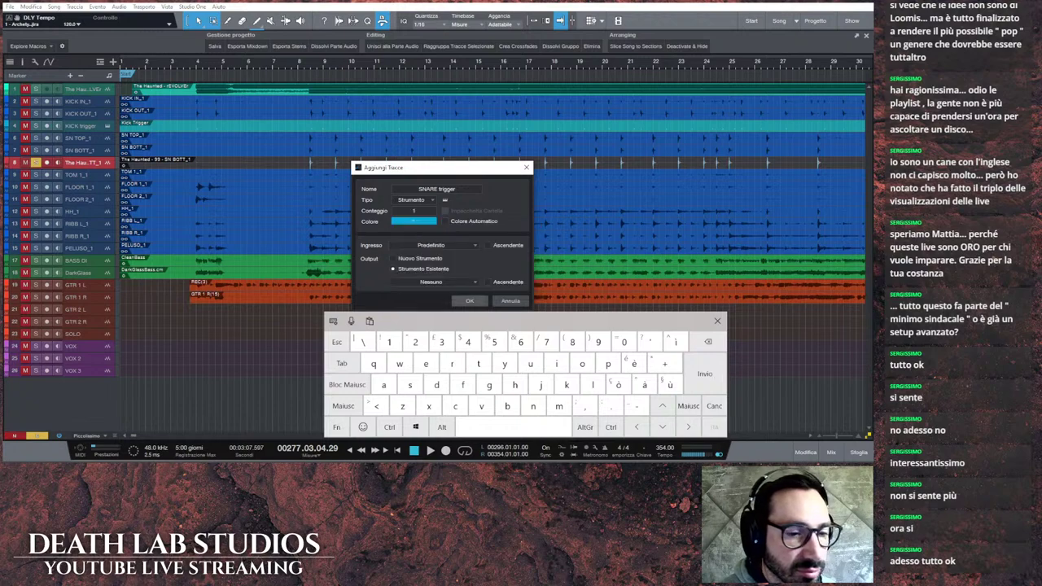
pyautogui.click(469, 300)
pyautogui.click(717, 321)
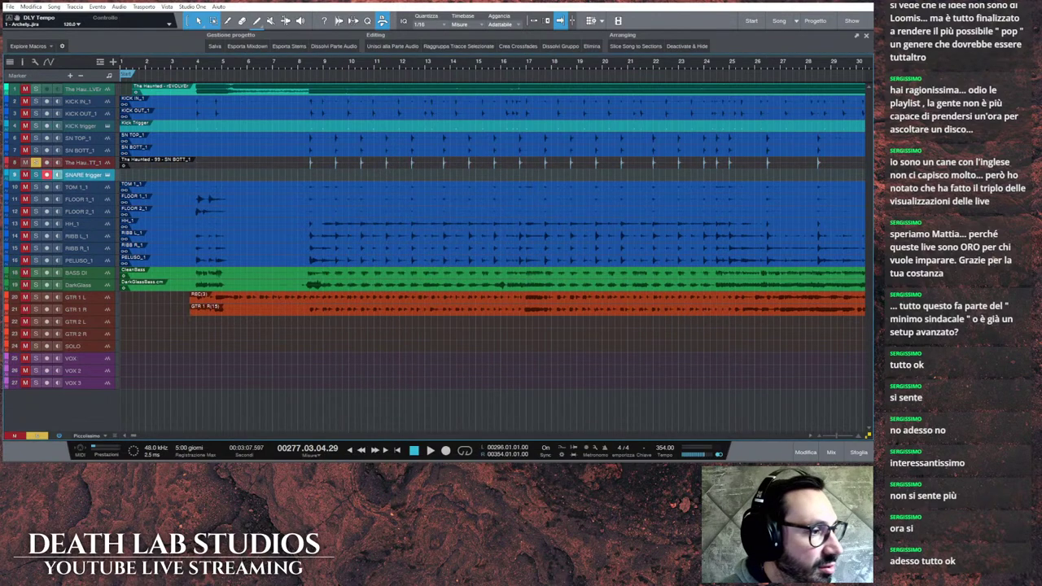
# Step: Convert the SN BOTT_1 stem's marked hits into notes on the SNARE trigger track and set all note lengths to 1/32
pyautogui.moveTo(339, 162); pyautogui.dragTo(339, 174)
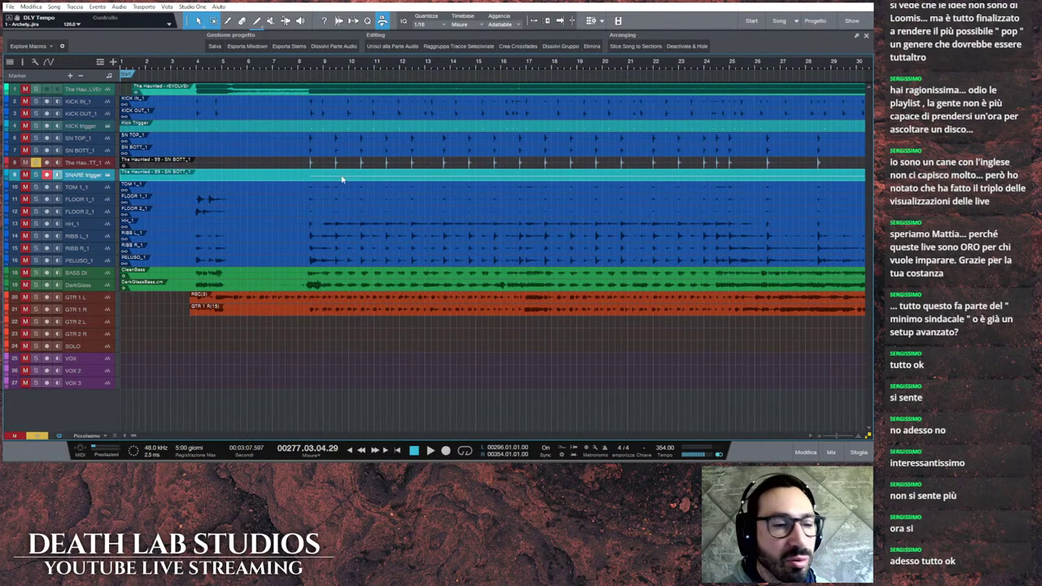
pyautogui.rightClick(463, 179)
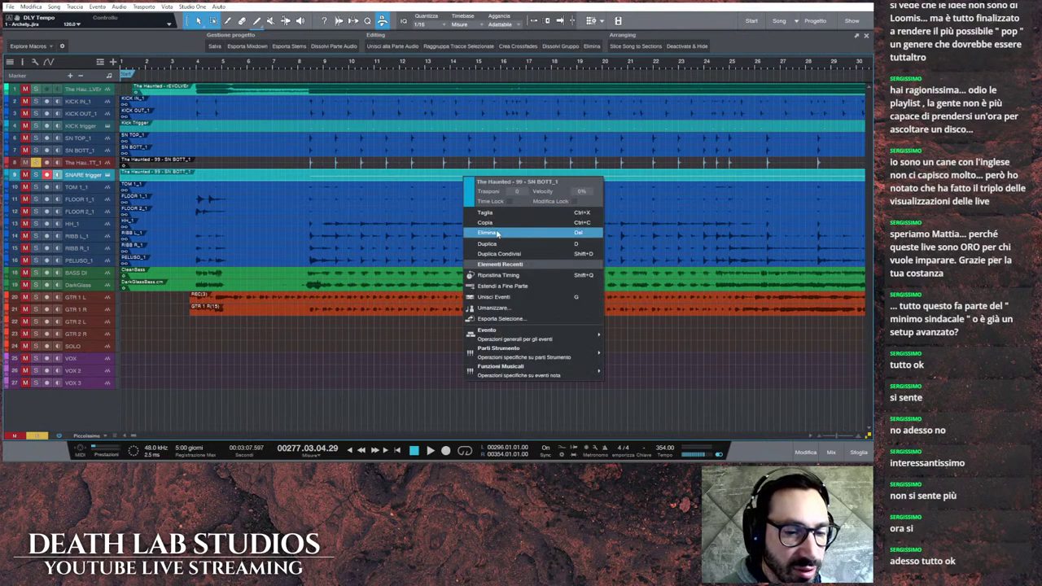
pyautogui.moveTo(502, 333)
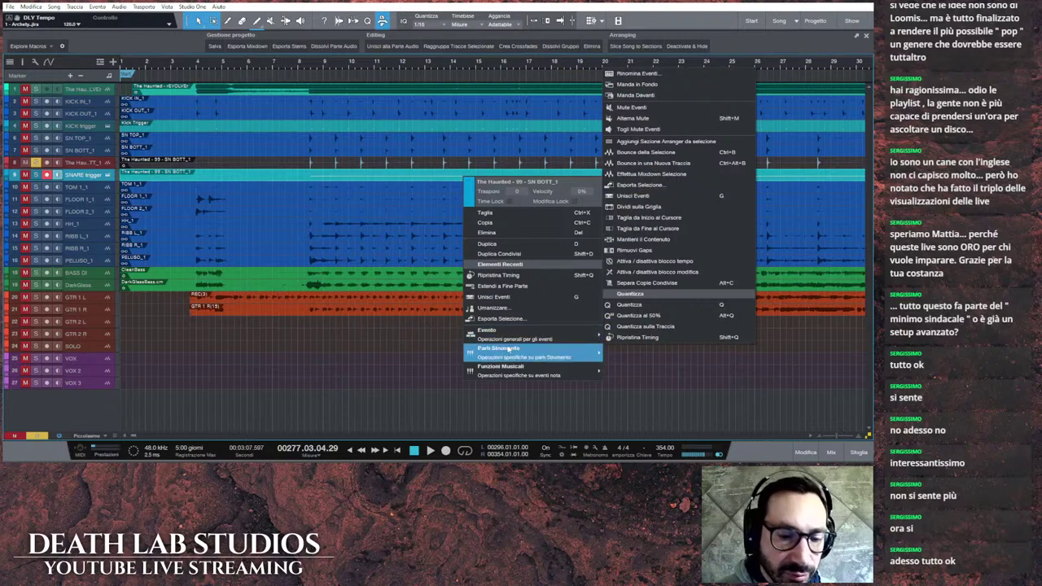
pyautogui.moveTo(507, 353)
pyautogui.moveTo(505, 372)
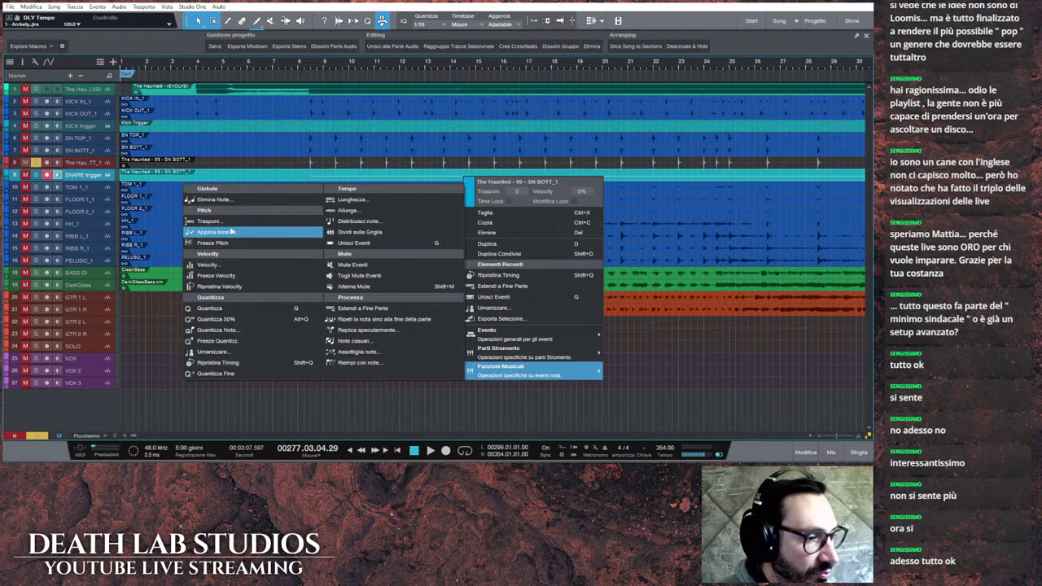
pyautogui.click(358, 200)
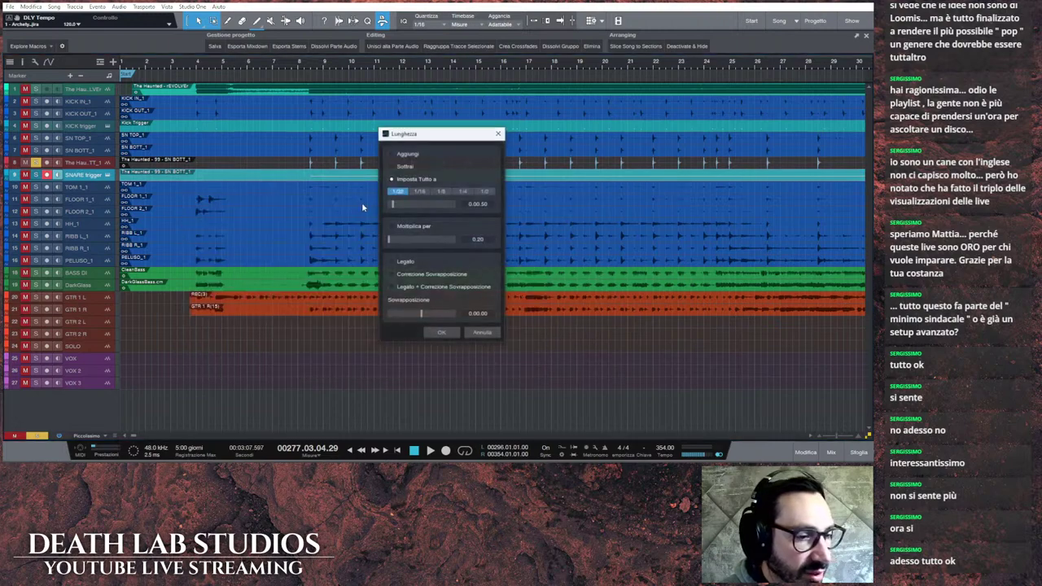
pyautogui.click(442, 332)
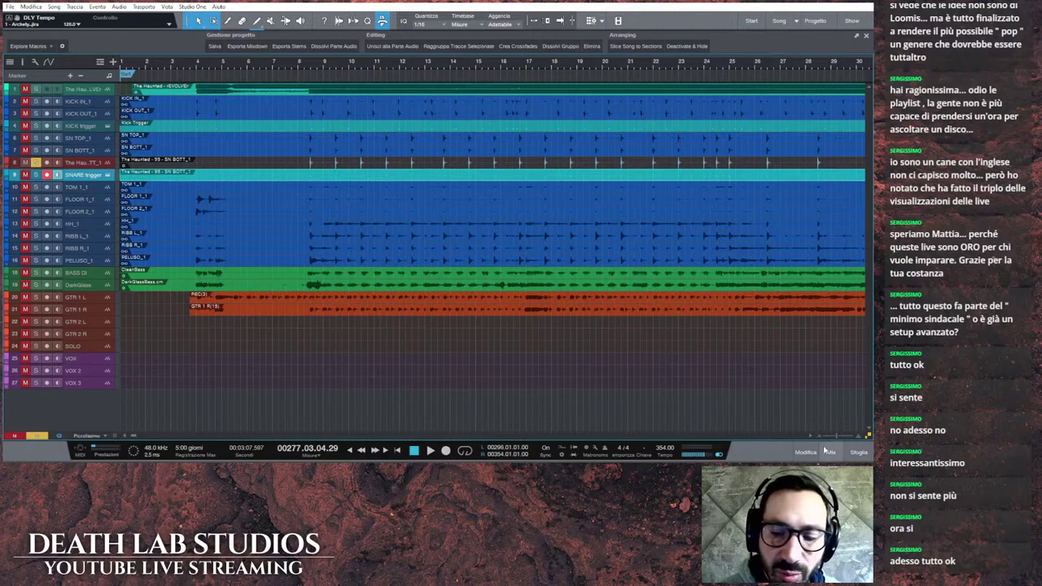
# Step: Open the SNARE trigger part in the note editor and lower the velocity of the first note, at bar 8, to about 85%
pyautogui.doubleClick(407, 176)
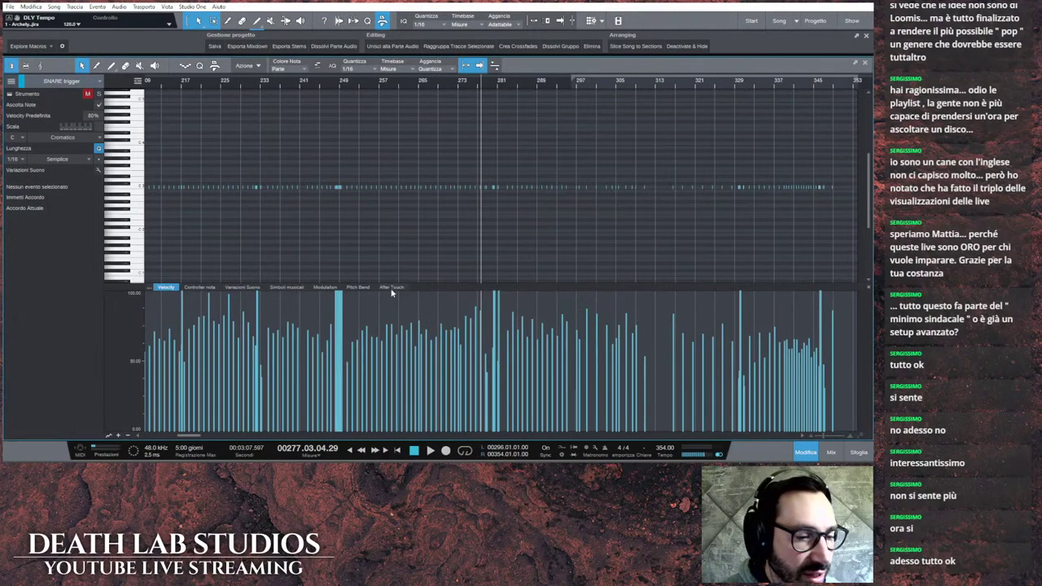
pyautogui.scroll(-2, 162, 83)
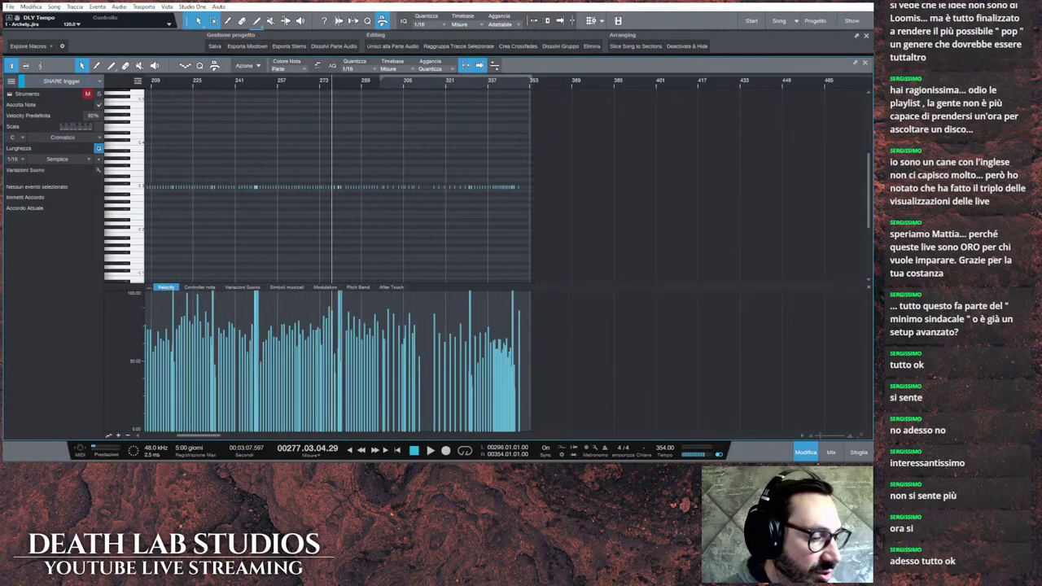
pyautogui.hscroll(-10, 173, 274)
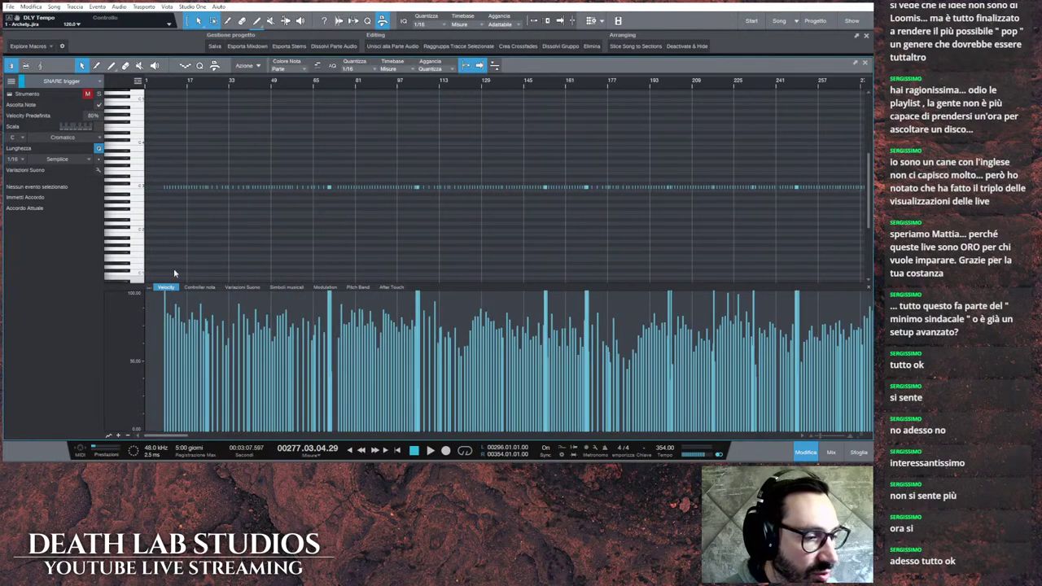
pyautogui.scroll(6, 153, 83)
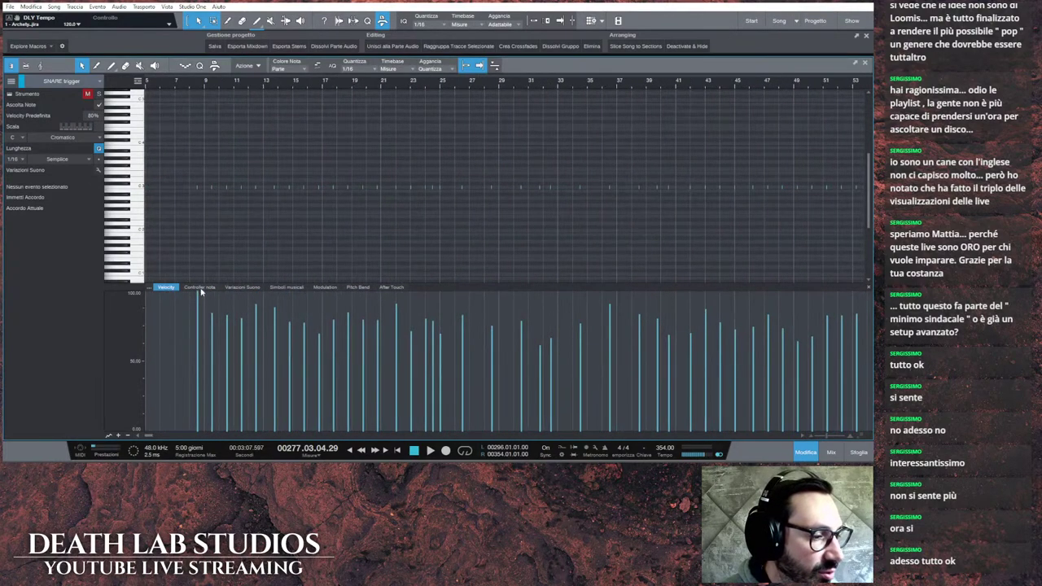
pyautogui.moveTo(201, 293); pyautogui.dragTo(199, 311)
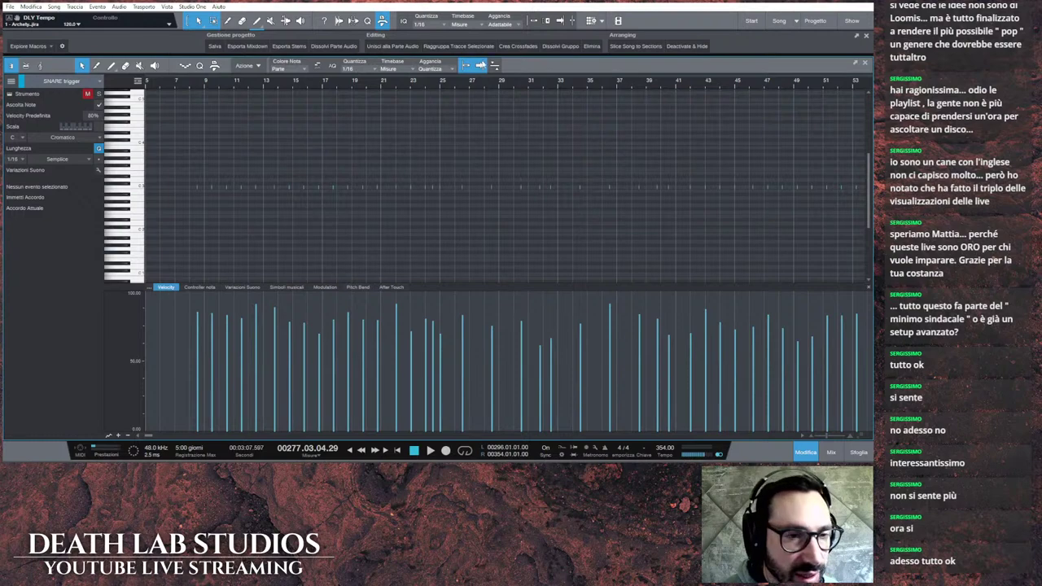
# Step: Place the playback cursor just after bar 70 and audition the dense snare fill that runs to bar 72
pyautogui.scroll(-4, 474, 87)
pyautogui.scroll(8, 488, 83)
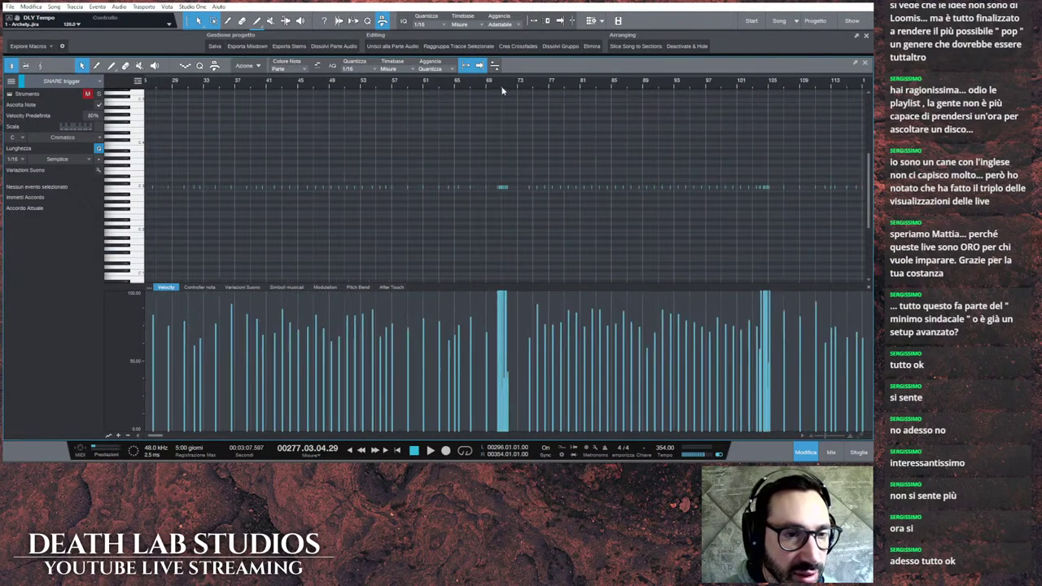
pyautogui.click(464, 87)
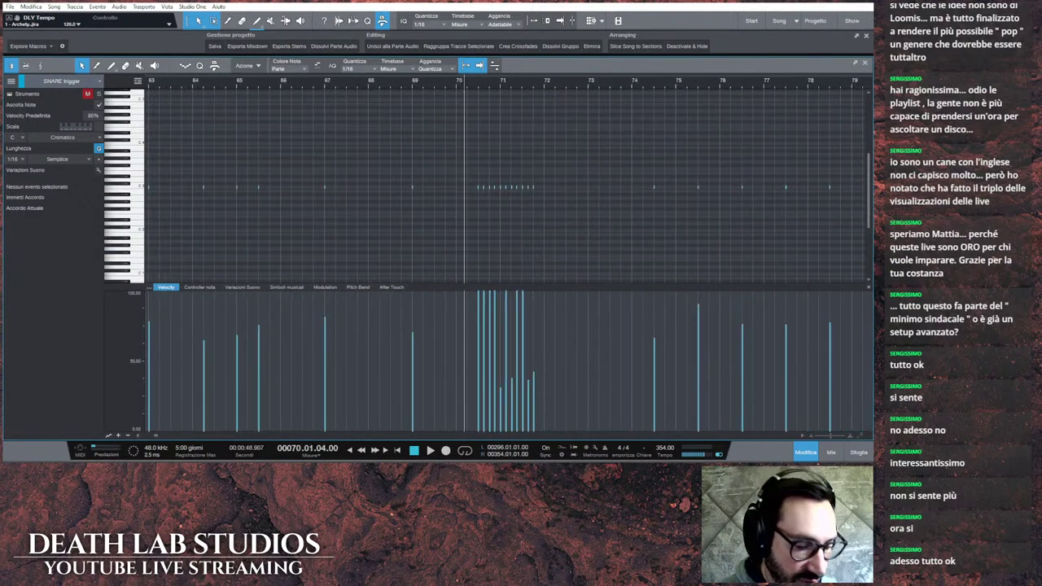
pyautogui.press('space')
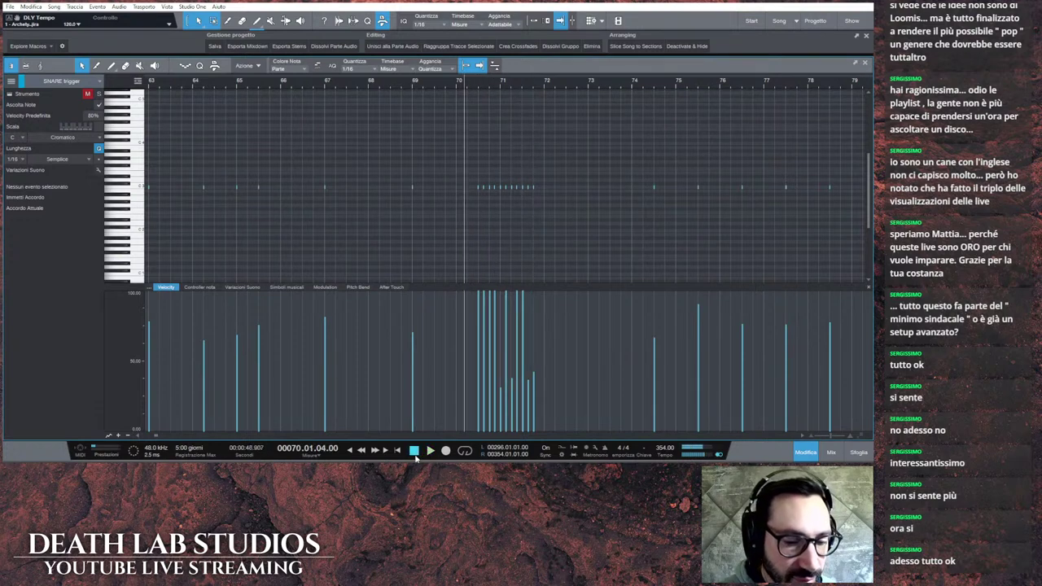
pyautogui.click(415, 453)
pyautogui.scroll(3, 478, 87)
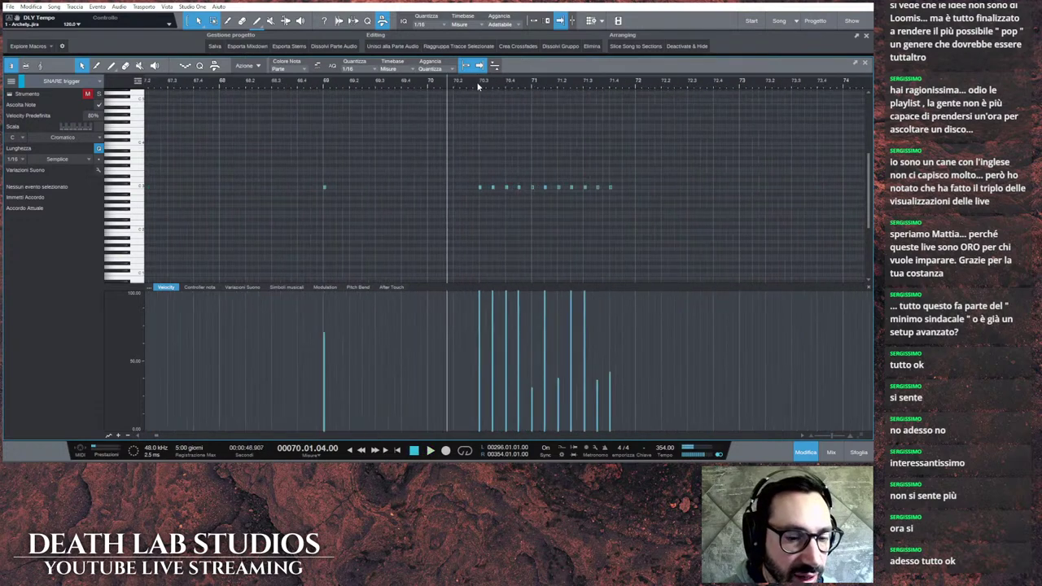
pyautogui.click(431, 450)
pyautogui.click(414, 451)
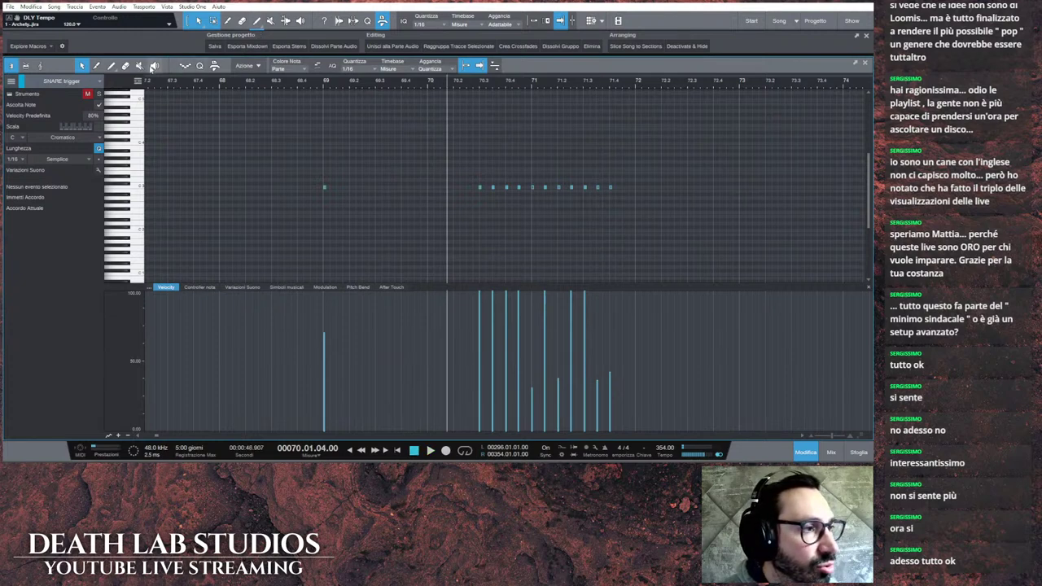
# Step: Redraw the fill's velocities between bars 70 and 72 as a parabolic rise from about 8% to 80%, and set the paint tool to freehand
pyautogui.click(115, 68)
pyautogui.click(170, 116)
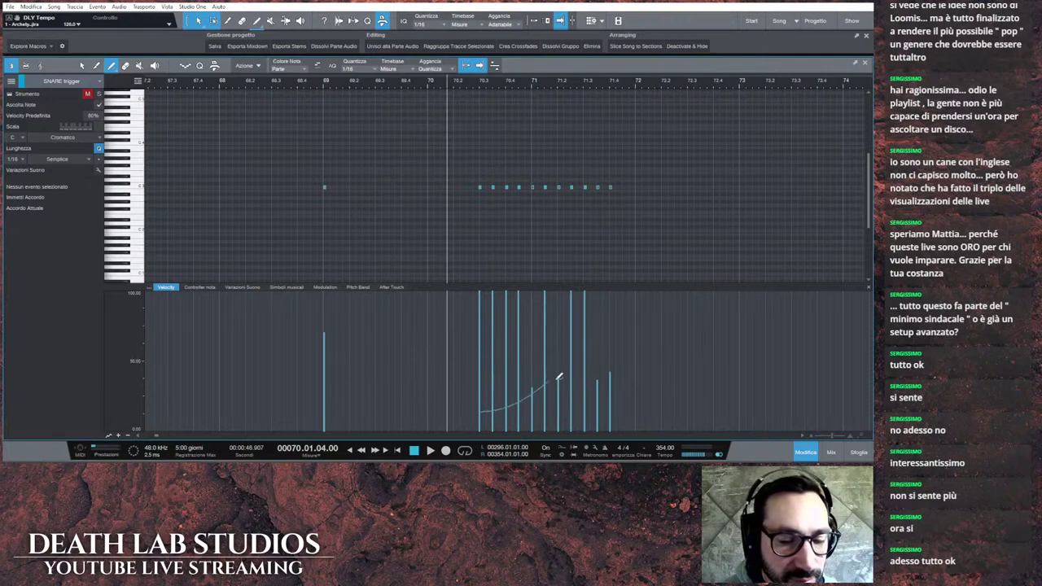
pyautogui.moveTo(558, 376)
pyautogui.mouseDown()
pyautogui.moveTo(601, 359)
pyautogui.moveTo(613, 310)
pyautogui.mouseUp()
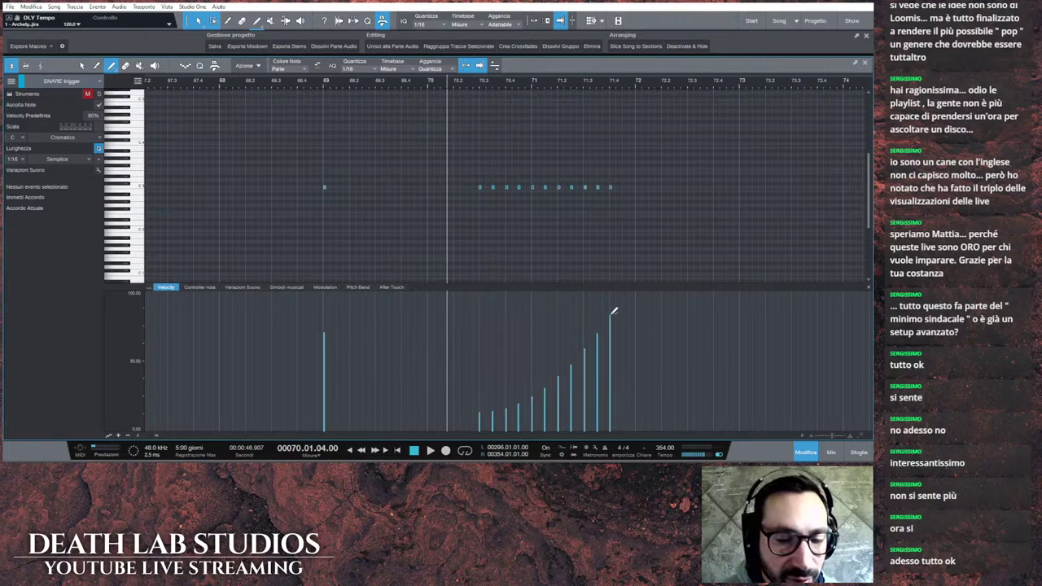
pyautogui.click(430, 451)
pyautogui.click(413, 451)
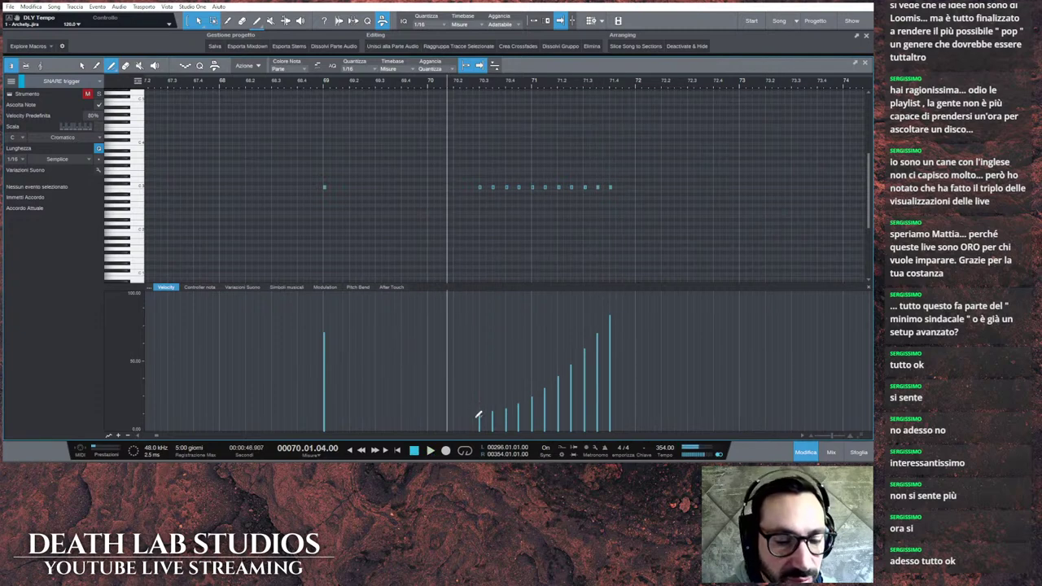
pyautogui.moveTo(549, 376); pyautogui.dragTo(614, 313)
pyautogui.click(116, 71)
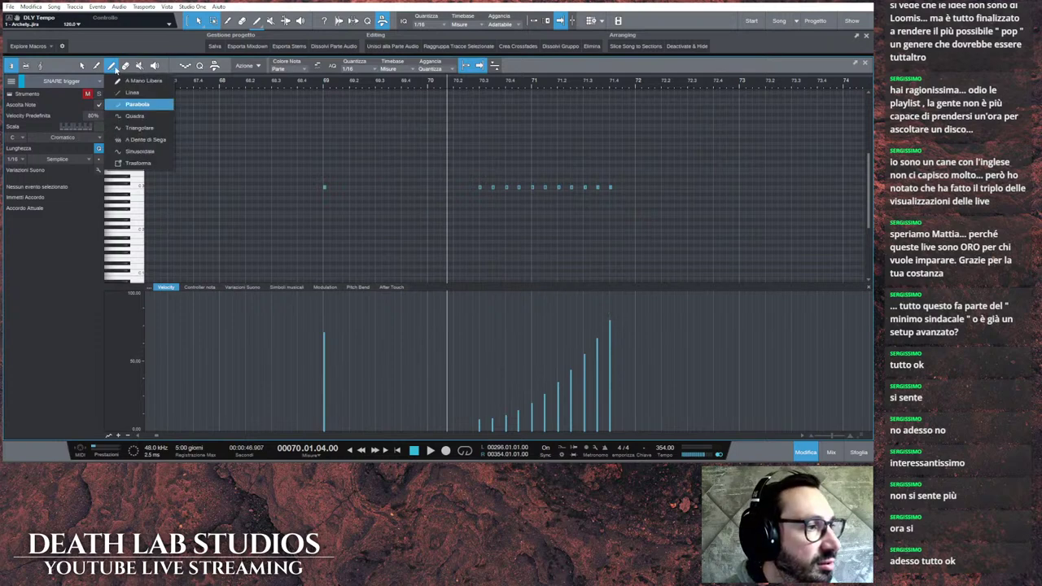
pyautogui.click(123, 81)
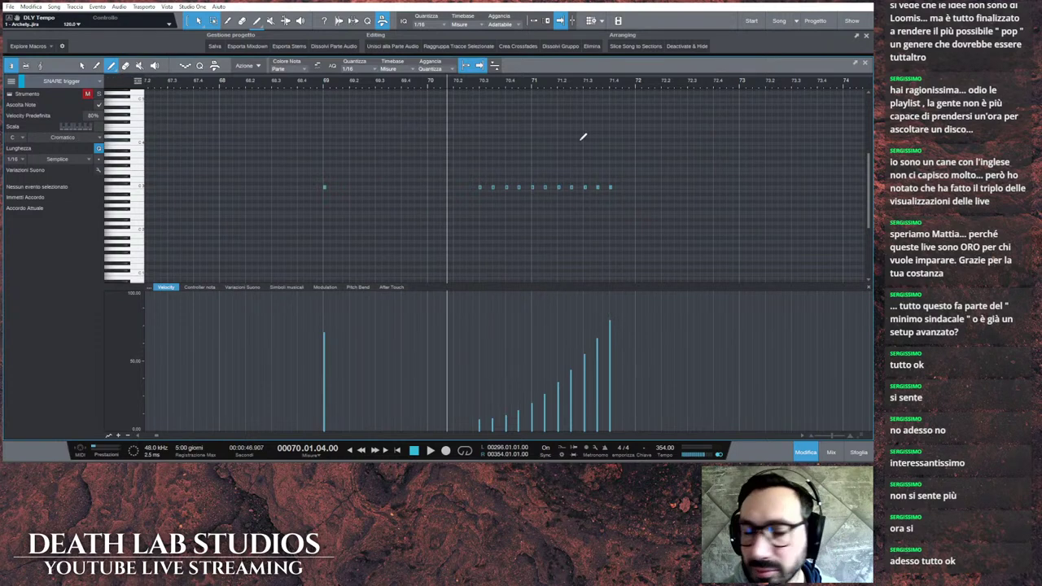
# Step: Place the playback cursor at bar 103, beat 4, and audition the snare fill that runs past bar 105
pyautogui.scroll(-3, 534, 87)
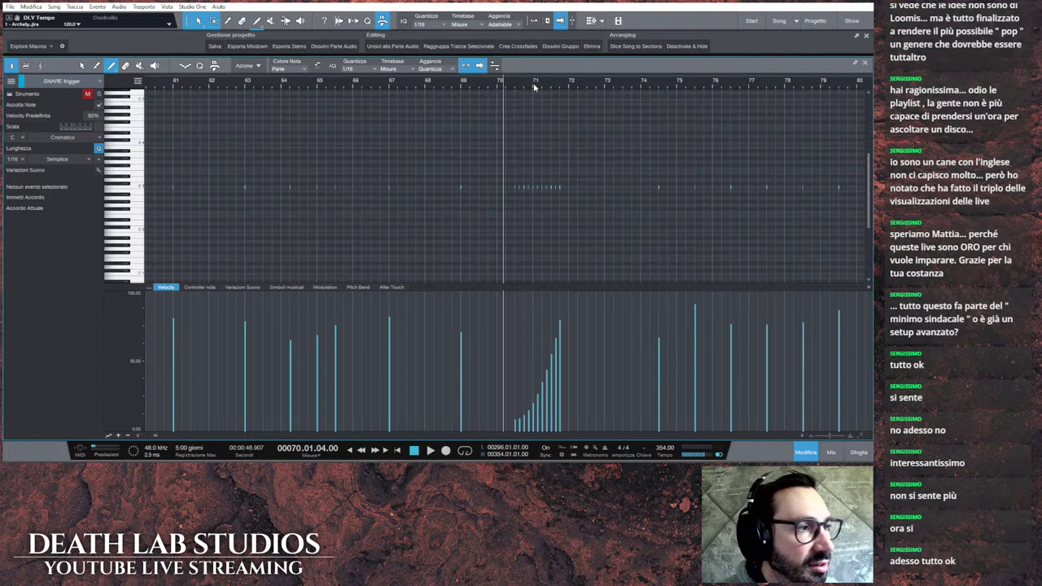
pyautogui.click(81, 66)
pyautogui.scroll(-3, 682, 85)
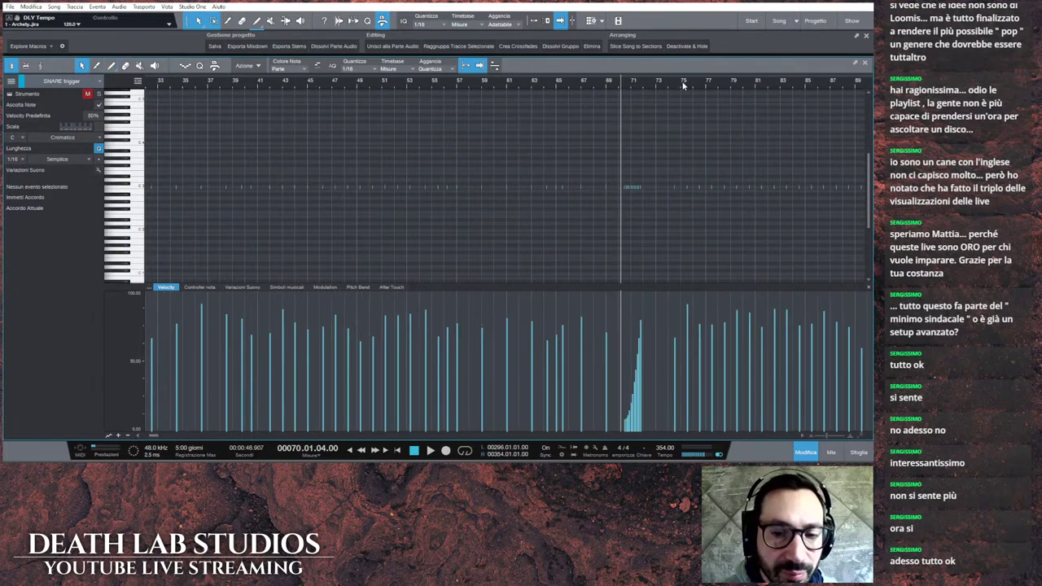
pyautogui.hscroll(10, 535, 87)
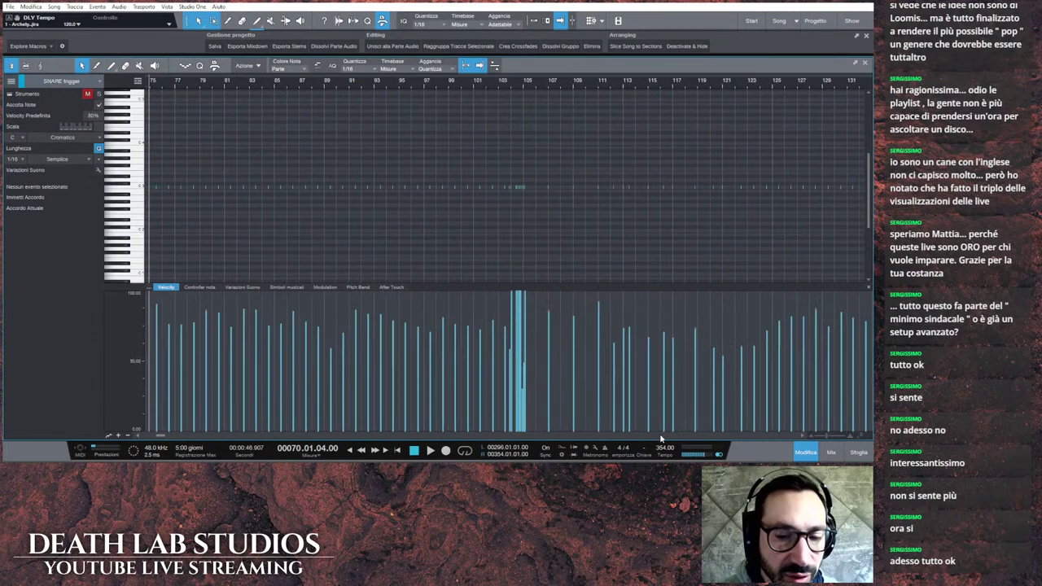
pyautogui.scroll(5, 508, 85)
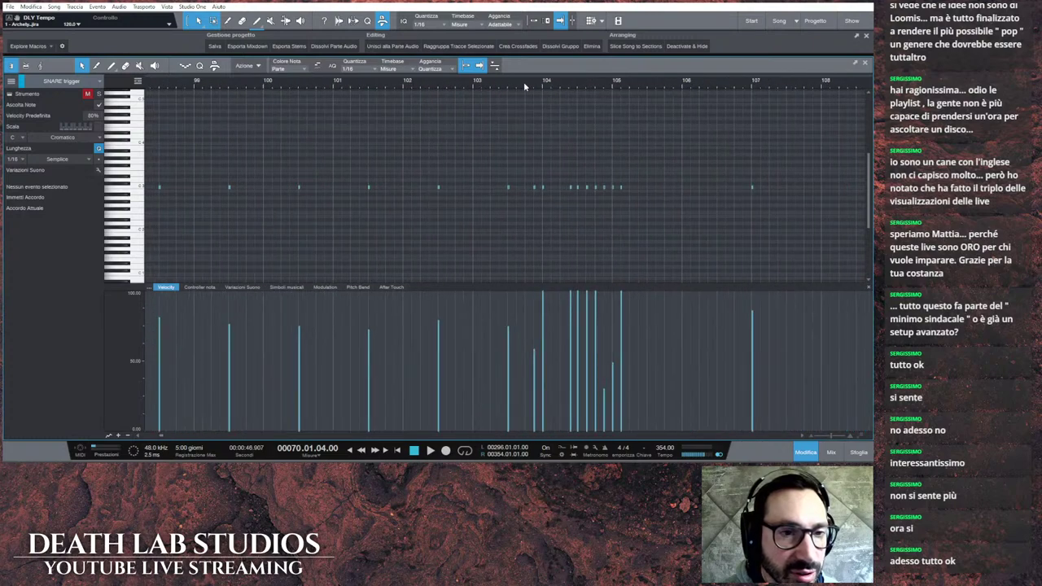
pyautogui.click(525, 87)
pyautogui.click(424, 451)
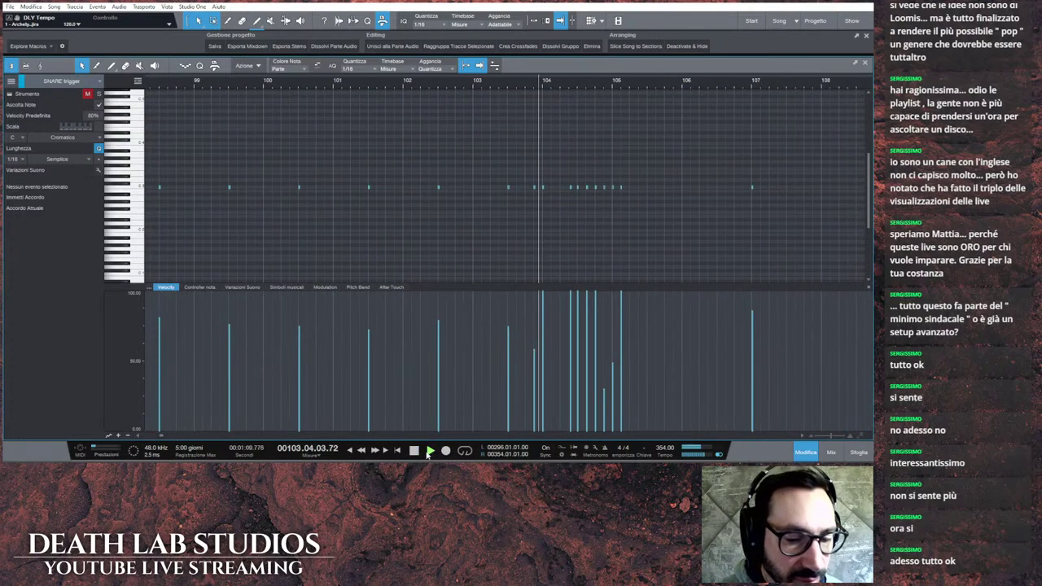
pyautogui.click(414, 451)
pyautogui.click(431, 451)
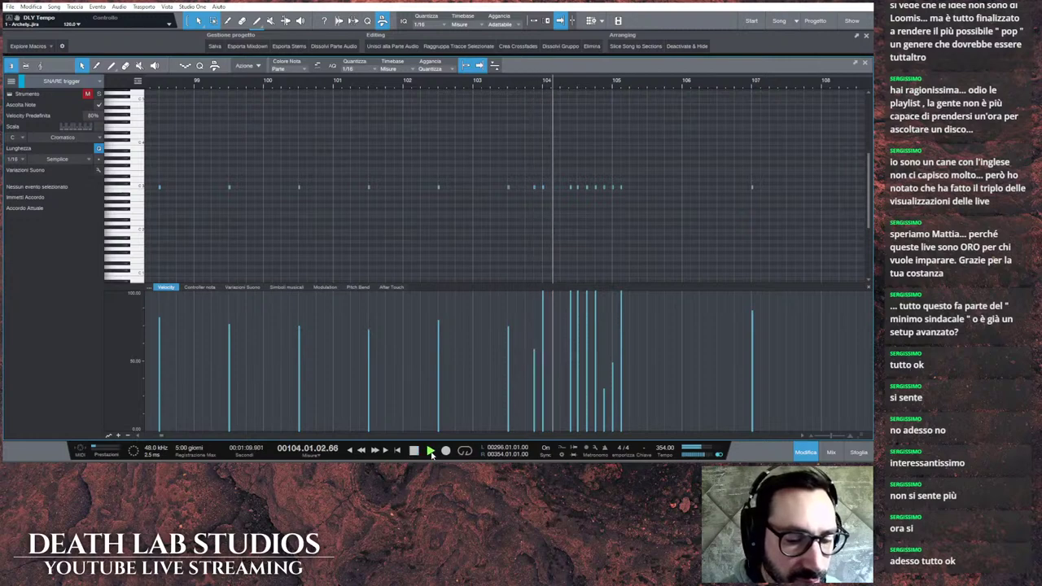
pyautogui.click(414, 451)
# Step: Lower the velocity of the snare note at bar 104 to about 75% and audition the fill
pyautogui.moveTo(544, 300); pyautogui.dragTo(539, 336)
pyautogui.click(431, 451)
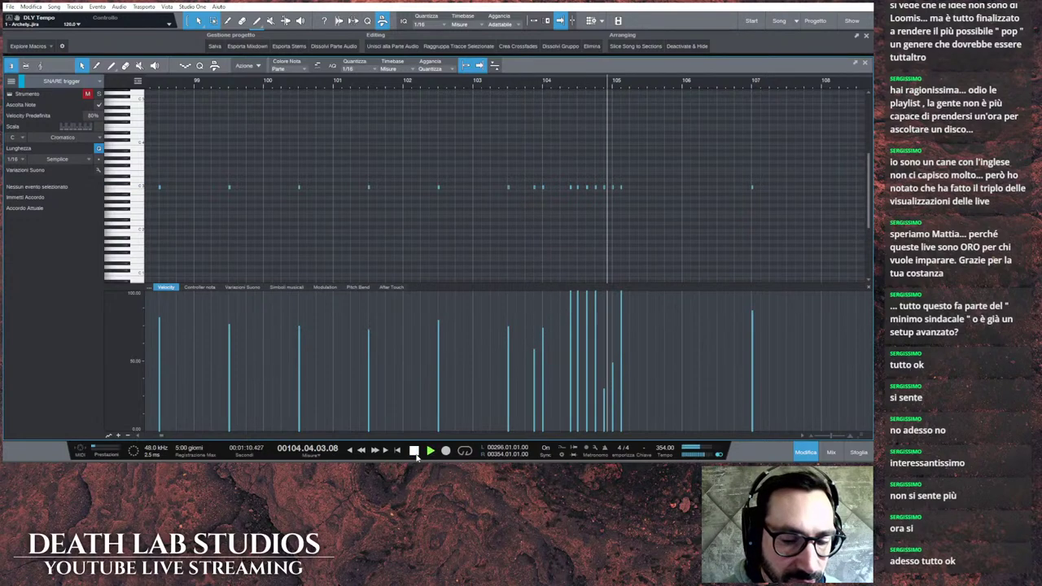
pyautogui.press('space')
pyautogui.click(432, 453)
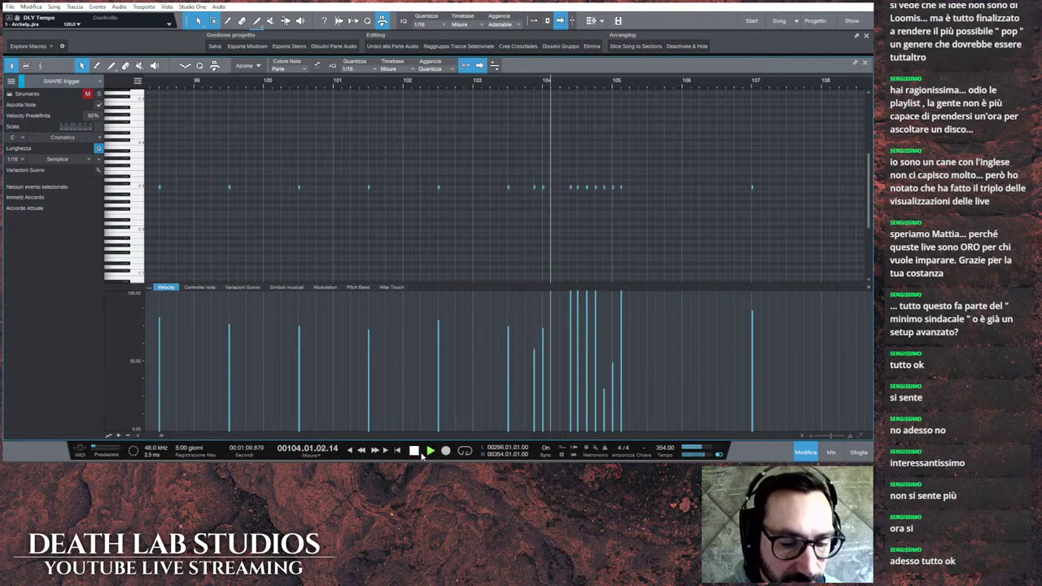
pyautogui.press('space')
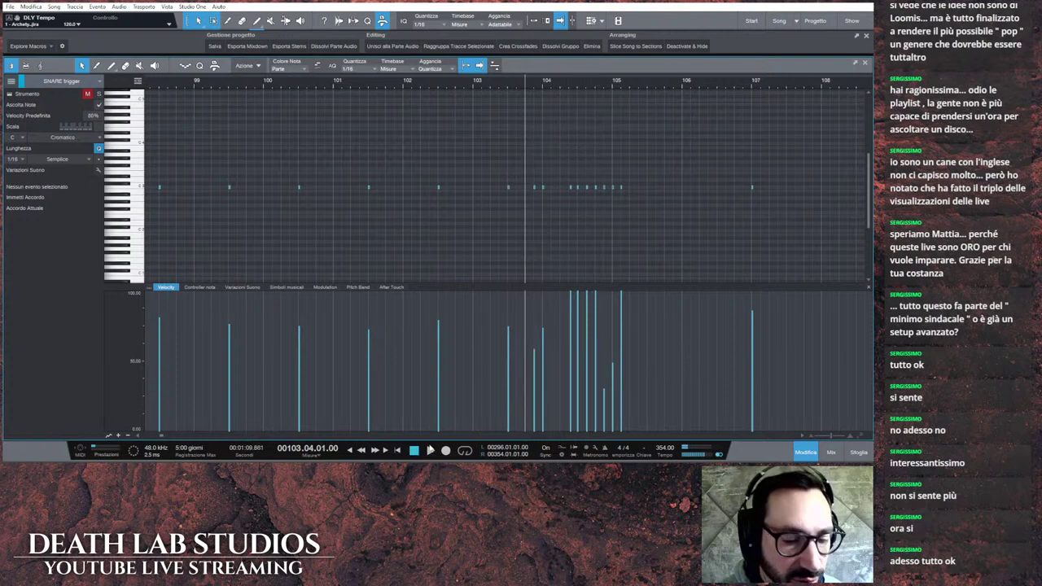
pyautogui.click(430, 451)
pyautogui.click(414, 452)
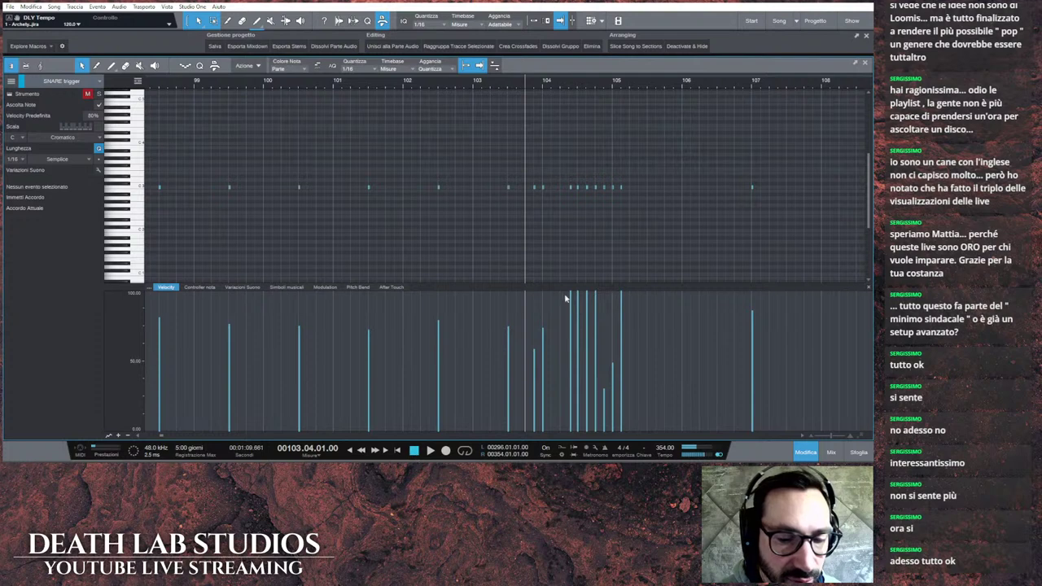
# Step: Lower the four full-velocity notes between bars 104 and 105 to about 35–40% and the fill's last note to about 75%, and audition it
pyautogui.moveTo(573, 300); pyautogui.dragTo(569, 398)
pyautogui.moveTo(587, 364); pyautogui.dragTo(574, 445)
pyautogui.moveTo(578, 379)
pyautogui.mouseDown()
pyautogui.moveTo(577, 399)
pyautogui.moveTo(595, 386)
pyautogui.mouseUp()
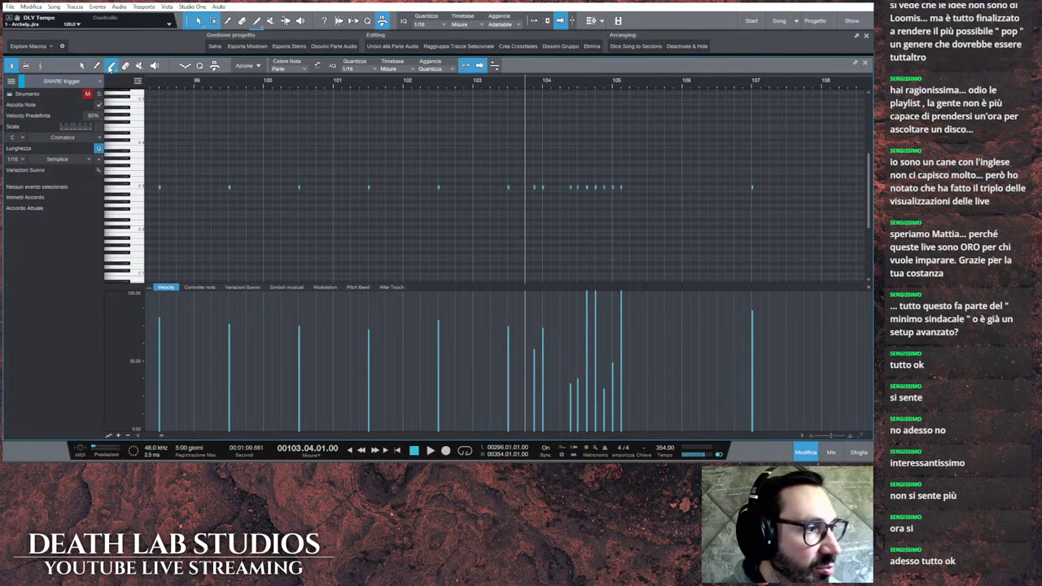
pyautogui.moveTo(592, 374); pyautogui.dragTo(597, 371)
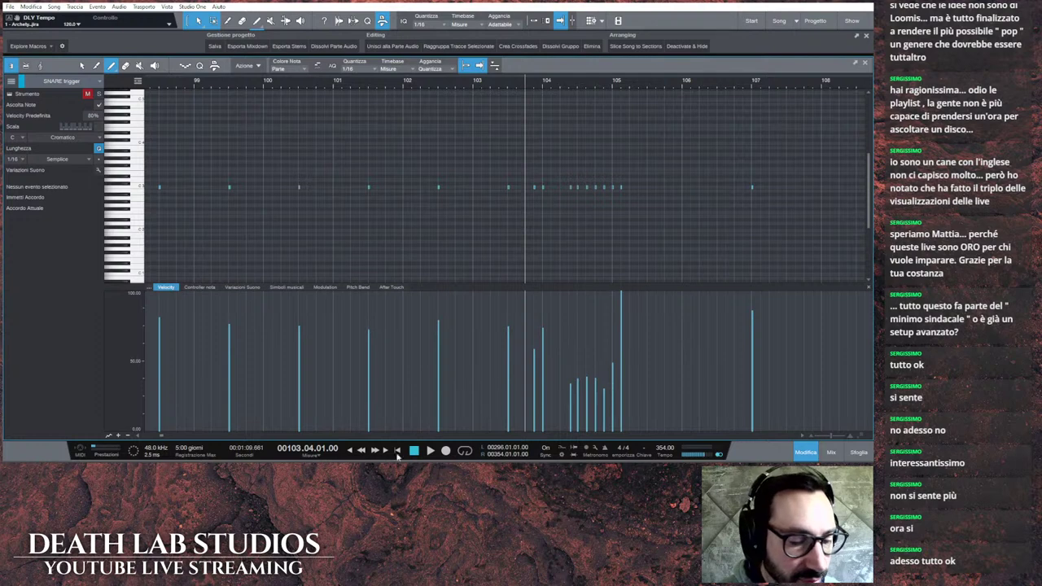
pyautogui.moveTo(632, 317); pyautogui.dragTo(622, 326)
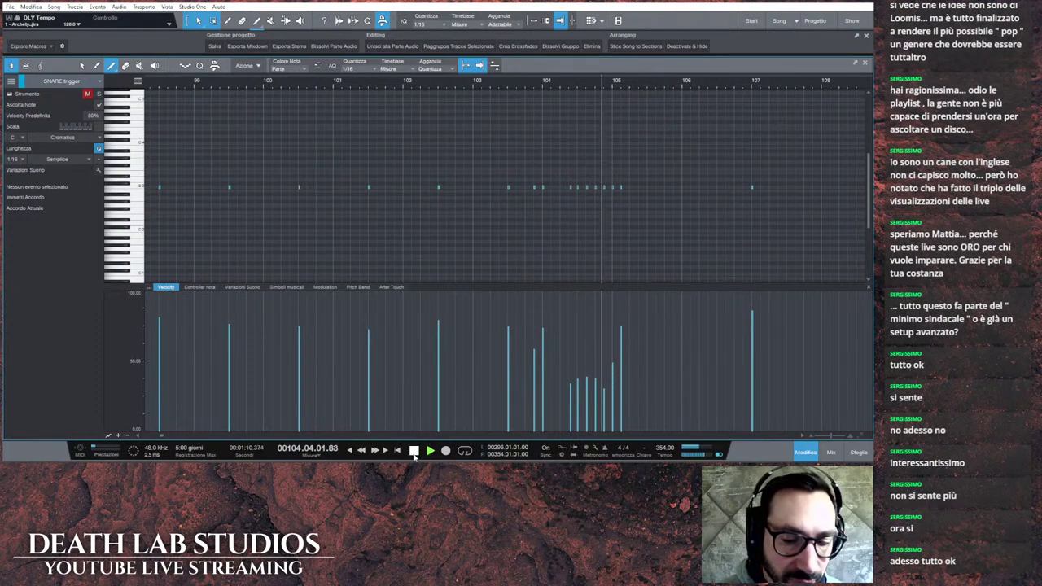
pyautogui.press('space')
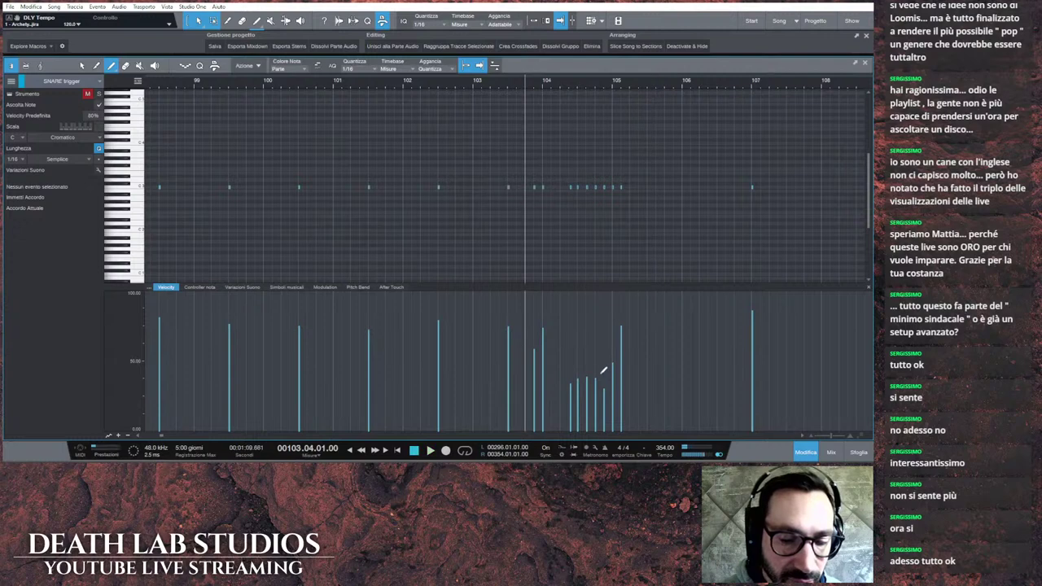
# Step: Refine the fill's velocities freehand into a rise from about 30% after bar 104 to about 60% on its second-to-last note
pyautogui.moveTo(606, 378); pyautogui.dragTo(607, 374)
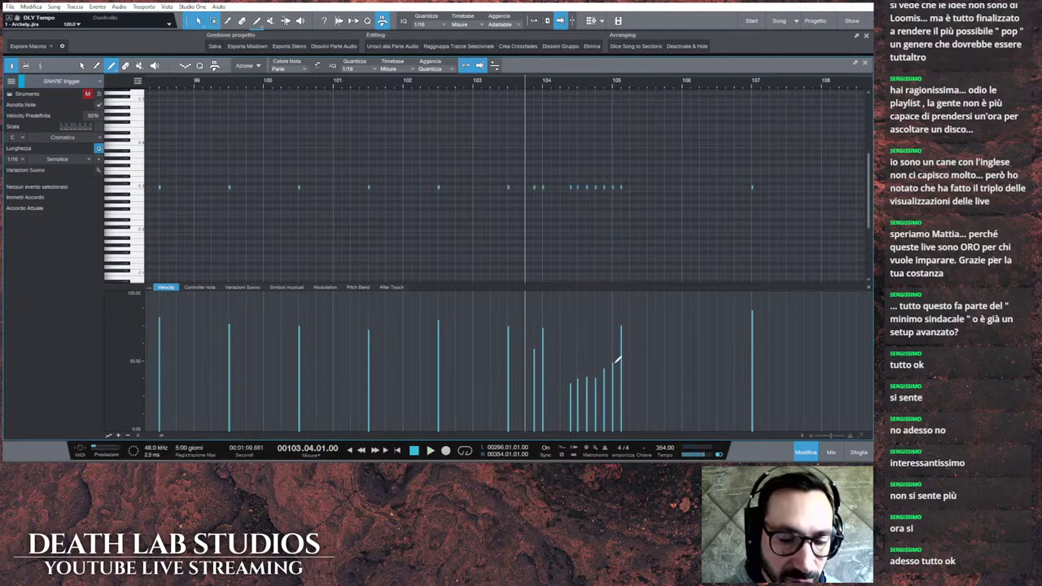
pyautogui.moveTo(616, 352)
pyautogui.mouseDown()
pyautogui.moveTo(579, 369)
pyautogui.moveTo(598, 375)
pyautogui.moveTo(574, 389)
pyautogui.mouseUp()
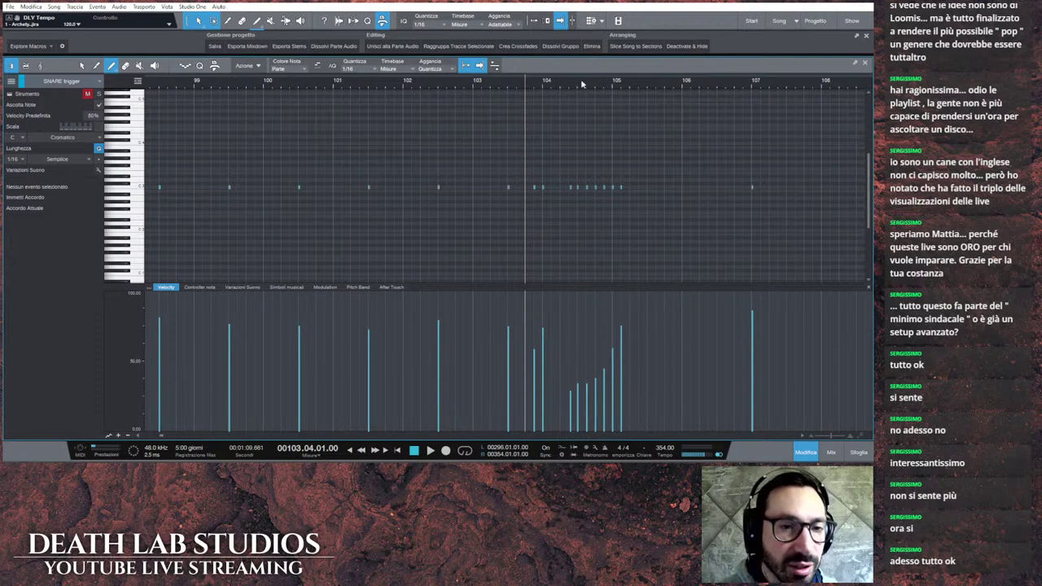
pyautogui.scroll(-2, 582, 84)
pyautogui.click(82, 66)
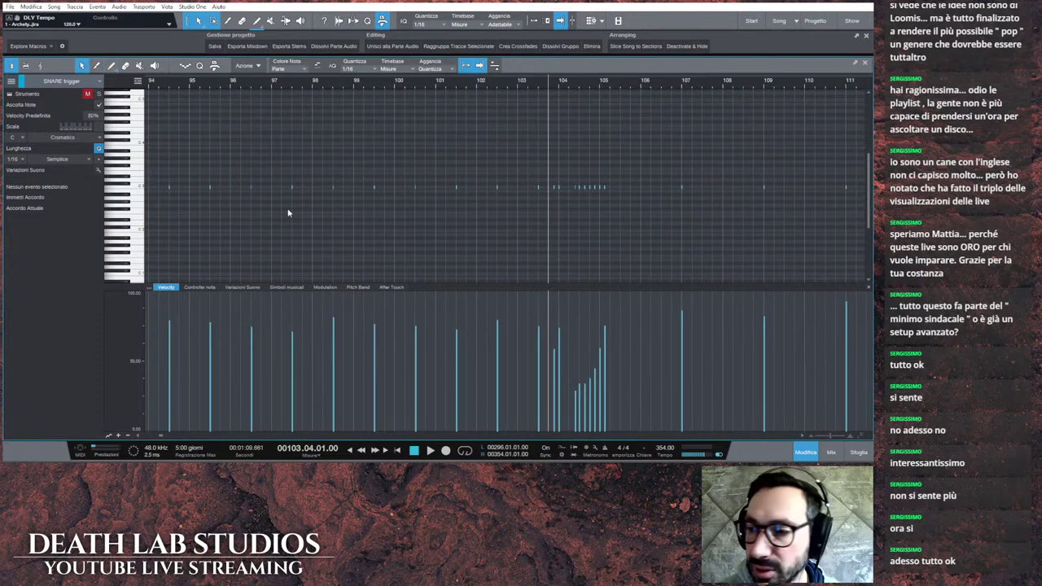
# Step: Audition the snare fill around bar 153 and lower its full-velocity notes into a crescendo rising from about 25% to 77%
pyautogui.hscroll(10, 522, 443)
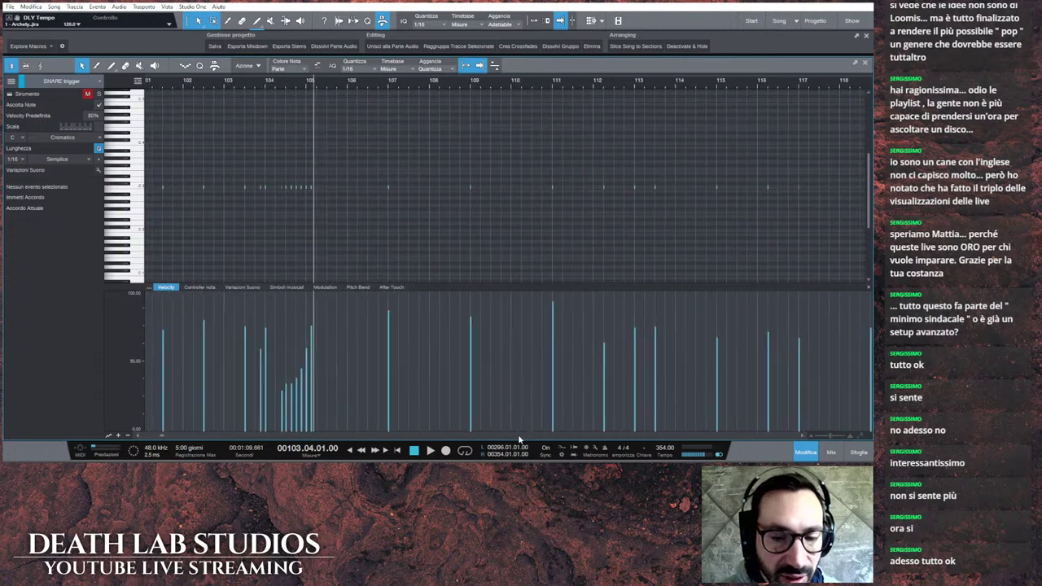
pyautogui.hscroll(10, 519, 439)
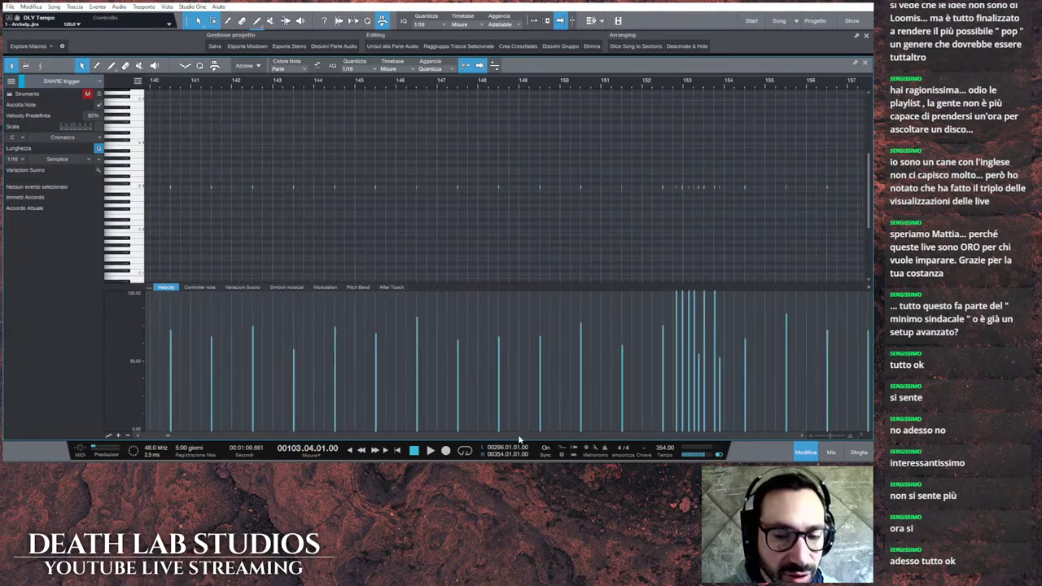
pyautogui.click(494, 87)
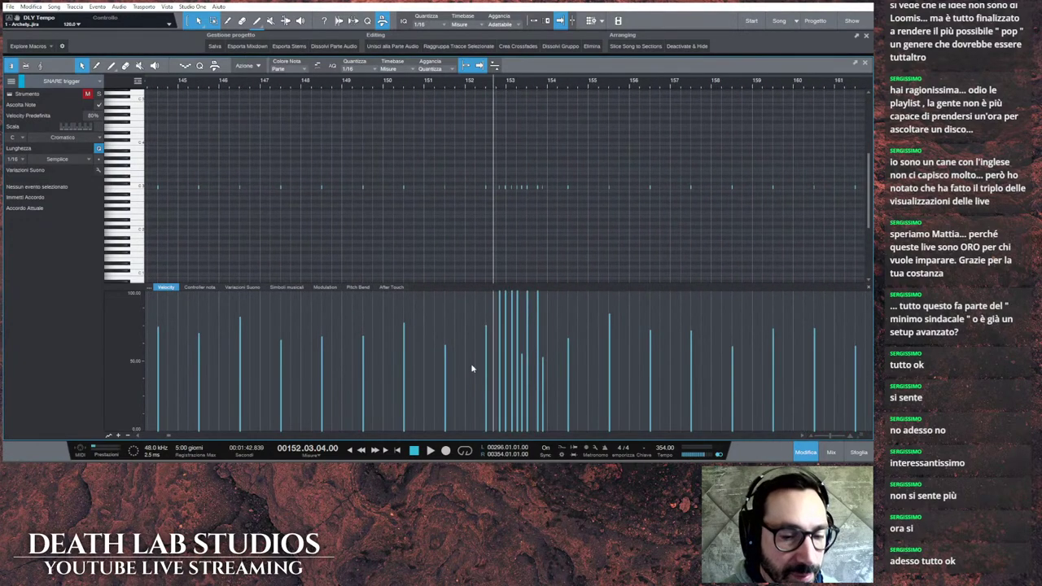
pyautogui.click(430, 450)
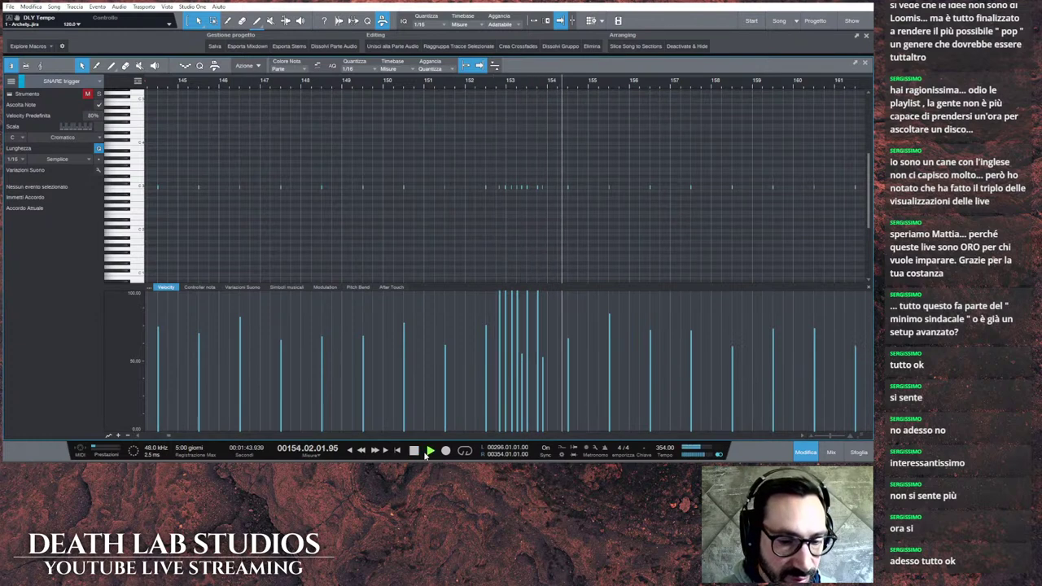
pyautogui.click(430, 450)
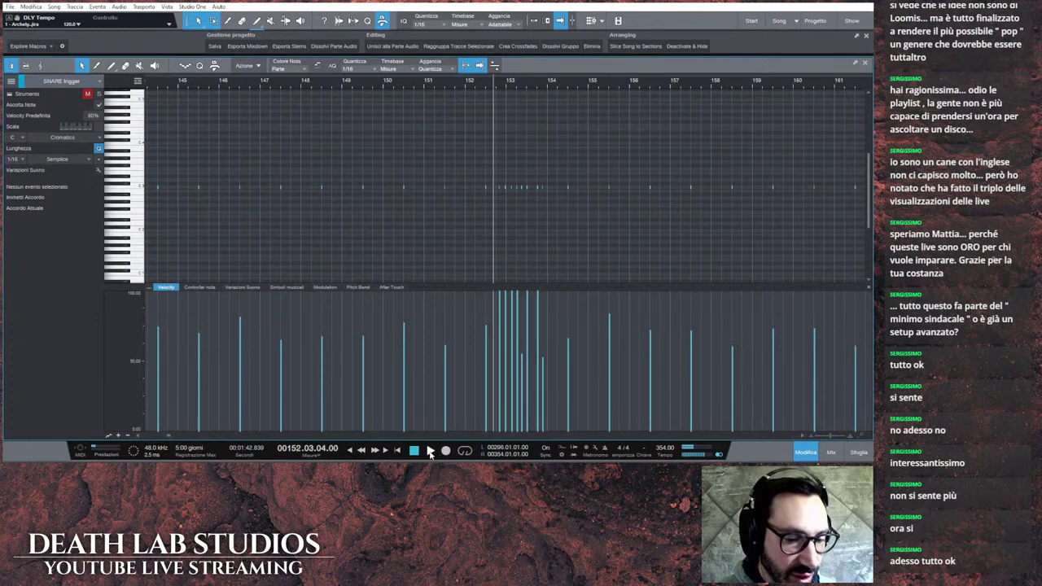
pyautogui.click(430, 451)
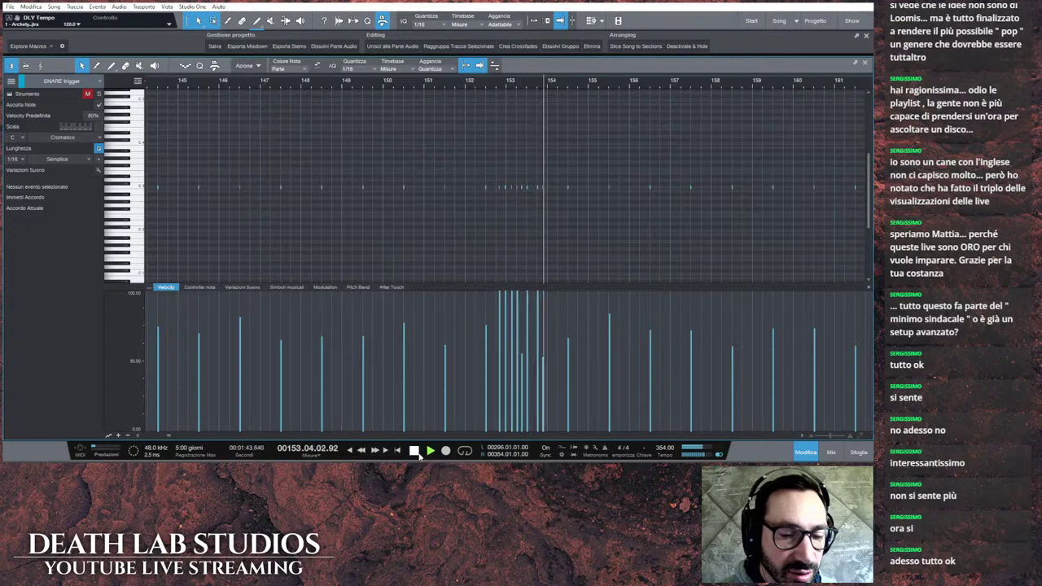
pyautogui.click(427, 452)
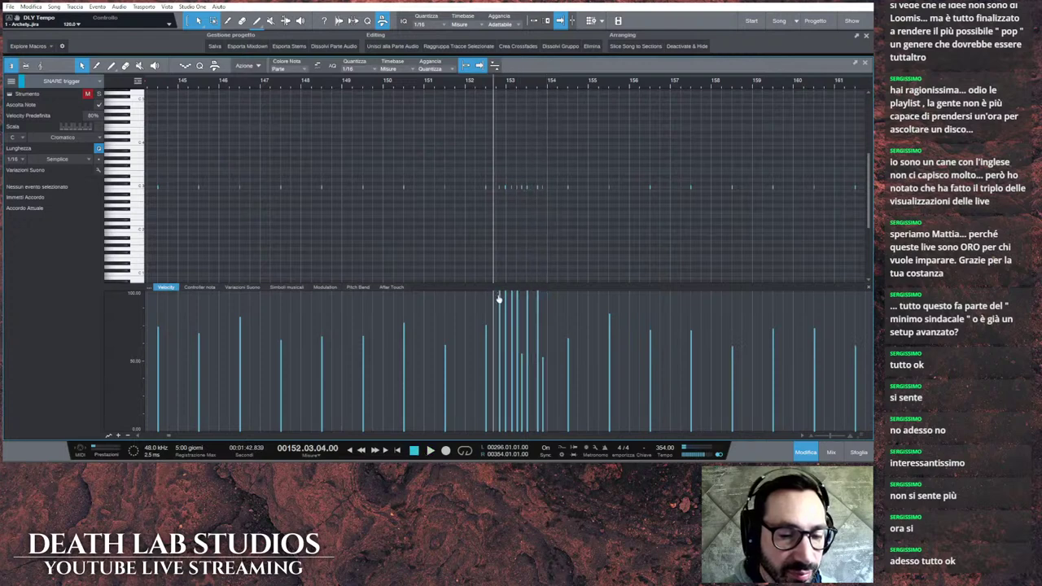
pyautogui.moveTo(499, 299); pyautogui.dragTo(506, 446)
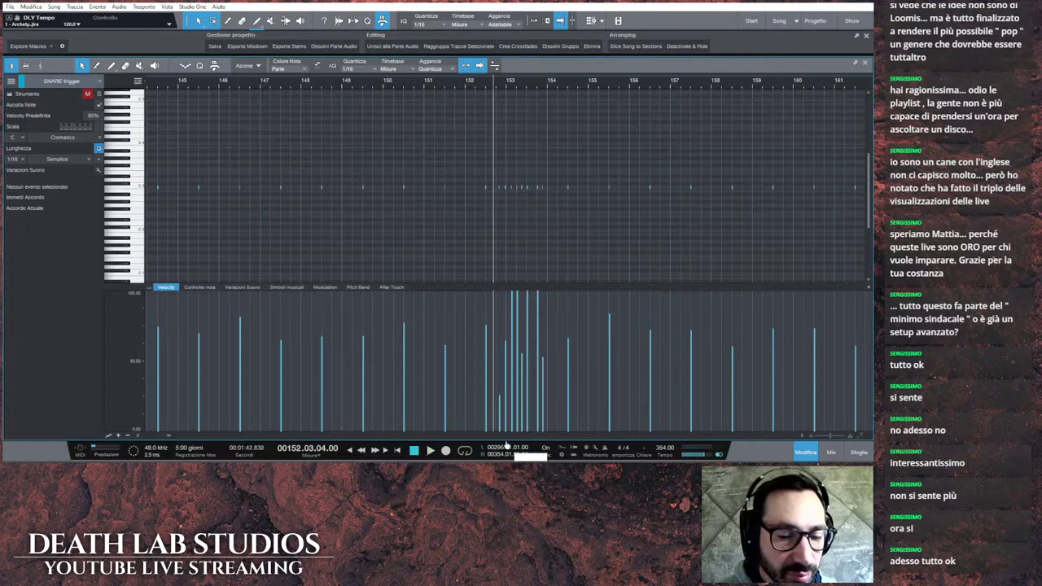
pyautogui.moveTo(507, 398); pyautogui.dragTo(505, 440)
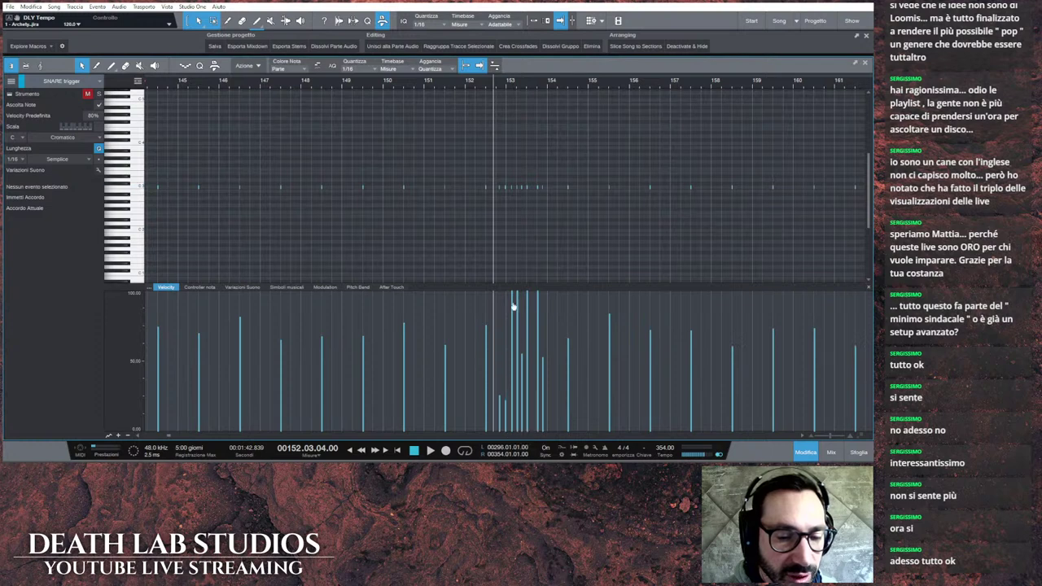
pyautogui.moveTo(514, 306); pyautogui.dragTo(517, 388)
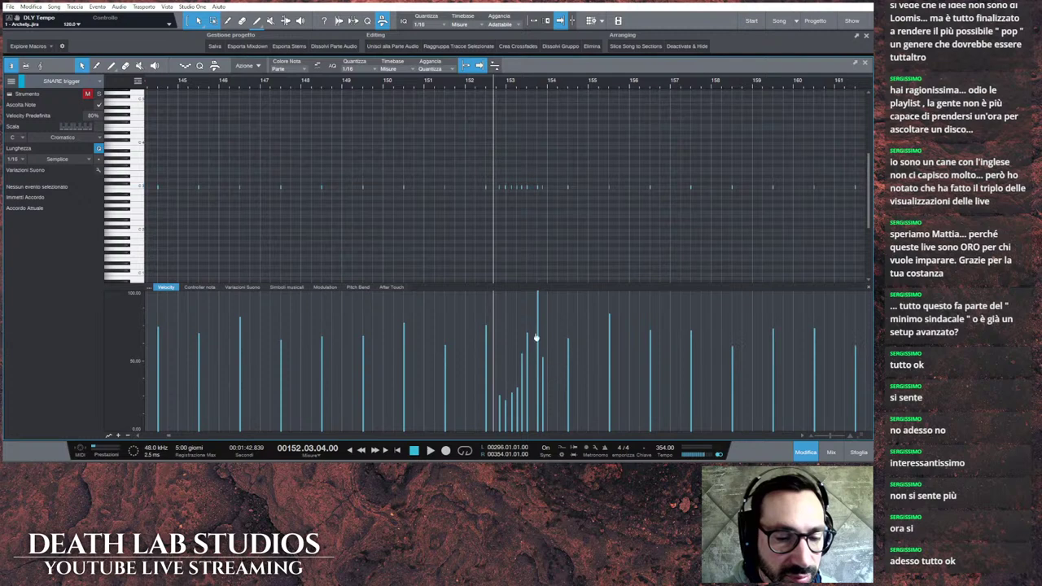
pyautogui.moveTo(535, 340); pyautogui.dragTo(544, 364)
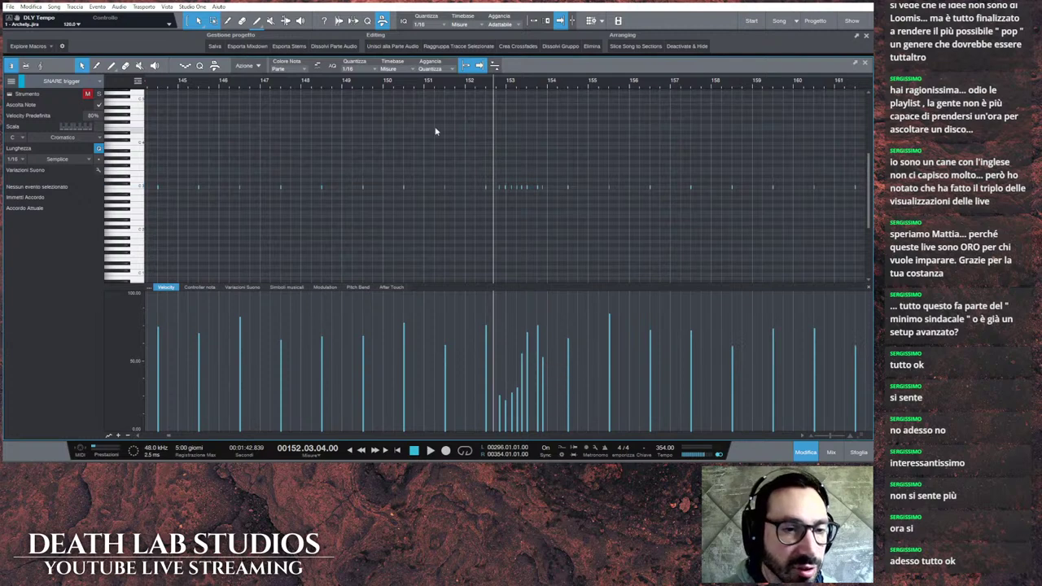
# Step: Audition the snare fill at bar 168 and lower its first three full-velocity notes to about 27–35%
pyautogui.scroll(-2, 472, 86)
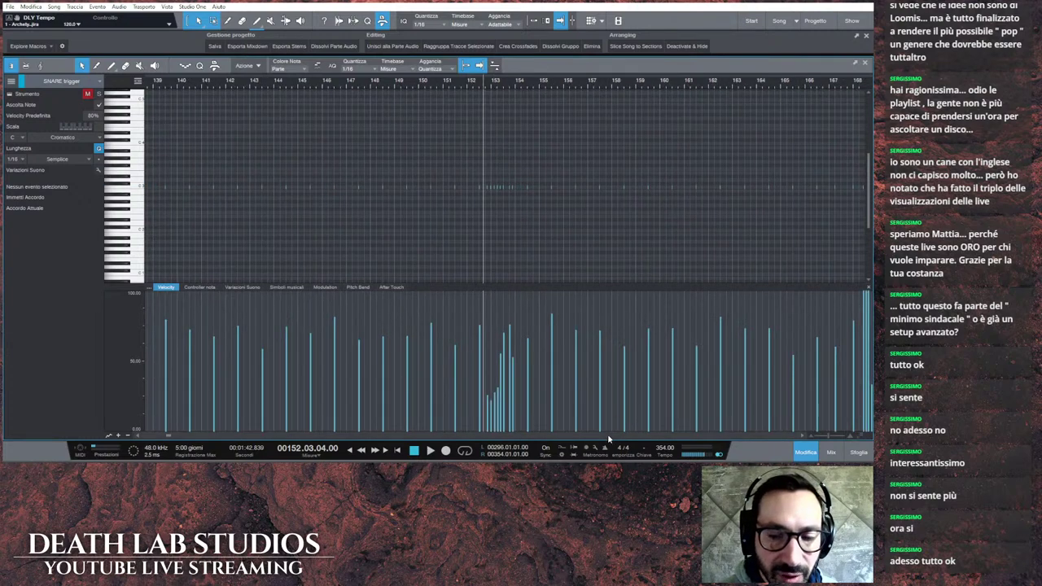
pyautogui.hscroll(5, 607, 434)
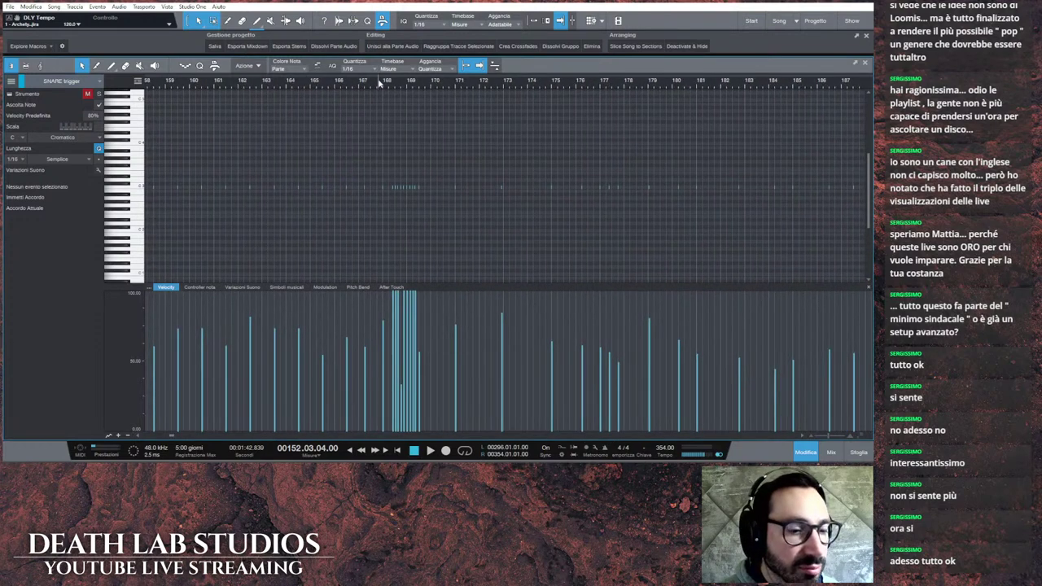
pyautogui.click(379, 83)
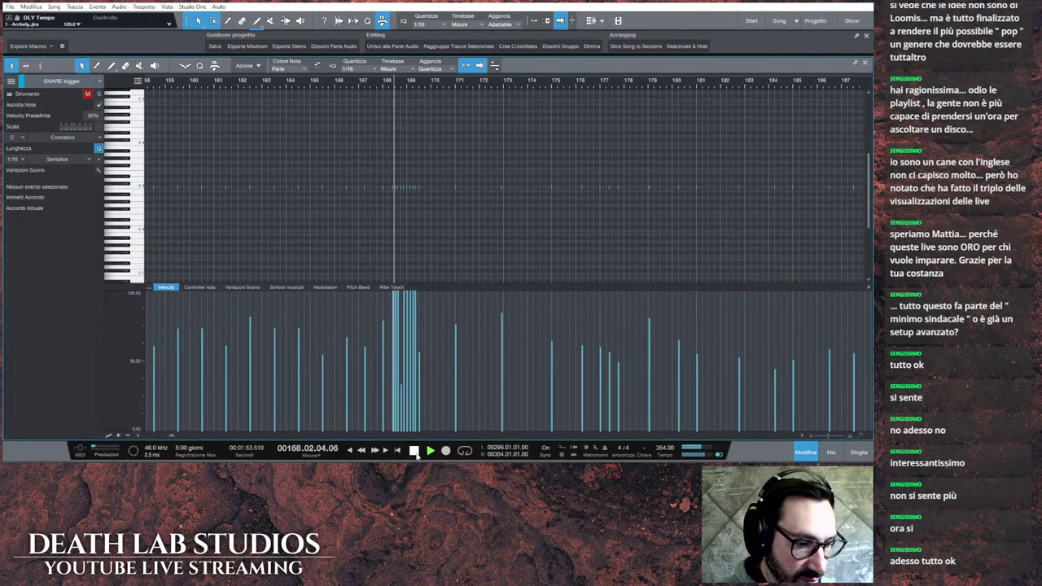
pyautogui.press('space')
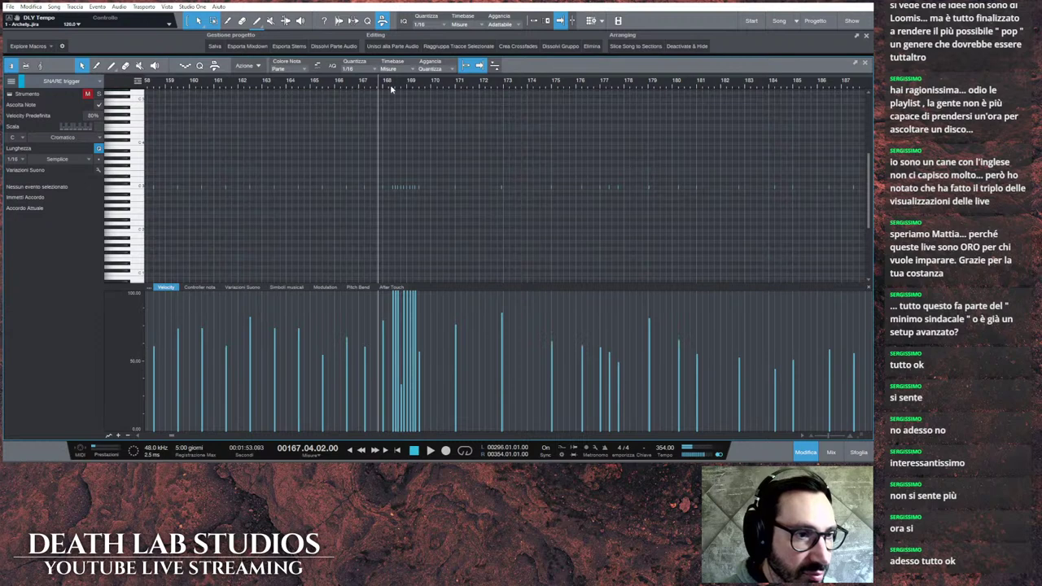
pyautogui.scroll(3, 390, 84)
pyautogui.moveTo(397, 302); pyautogui.dragTo(407, 392)
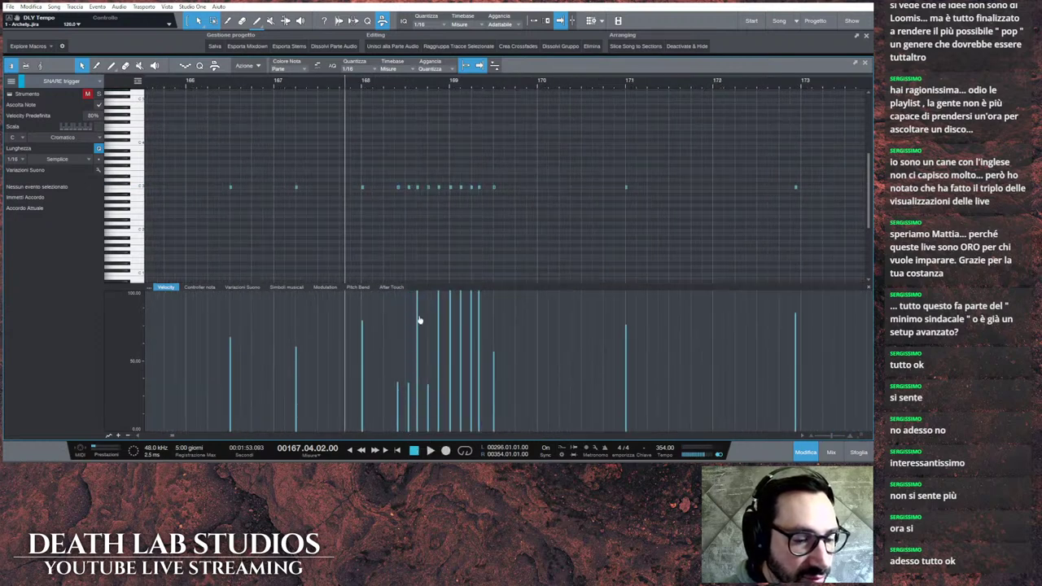
pyautogui.moveTo(417, 295); pyautogui.dragTo(398, 394)
# Step: Replay the bar 168 fill and lower its remaining full-velocity notes to a rise from about 55% to 85%
pyautogui.press('space')
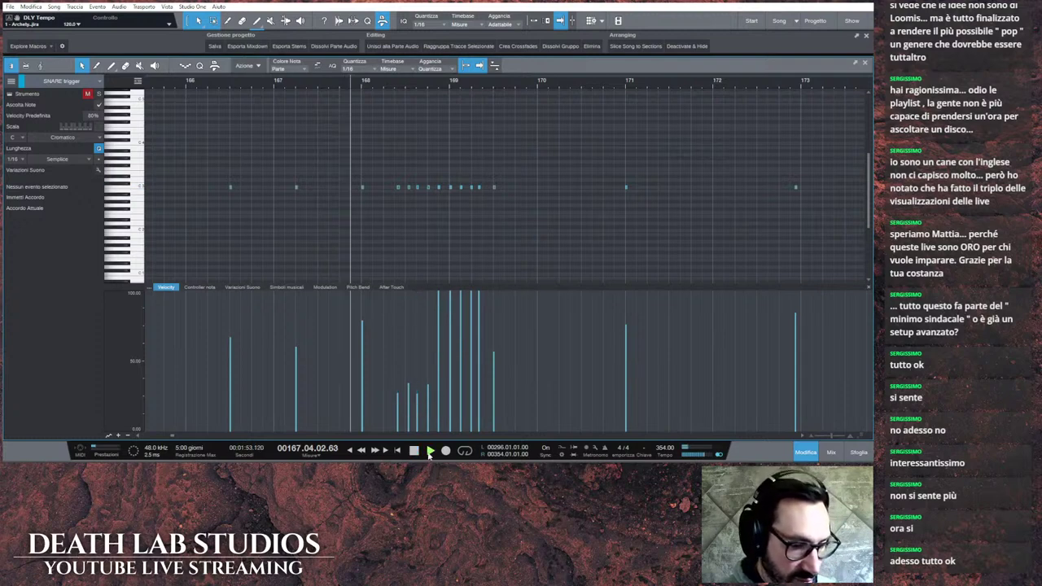
pyautogui.press('space')
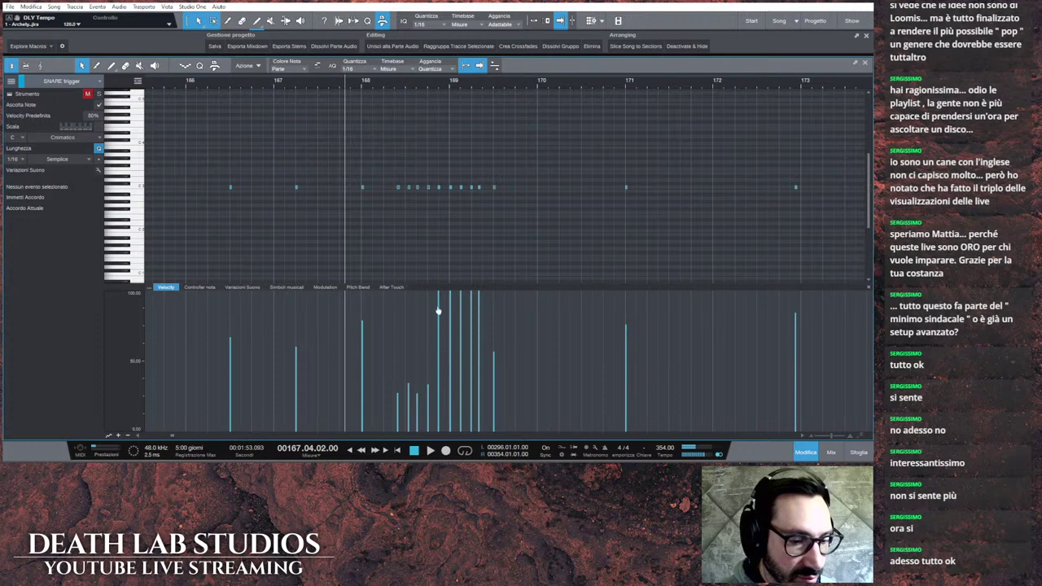
pyautogui.moveTo(438, 311); pyautogui.dragTo(481, 363)
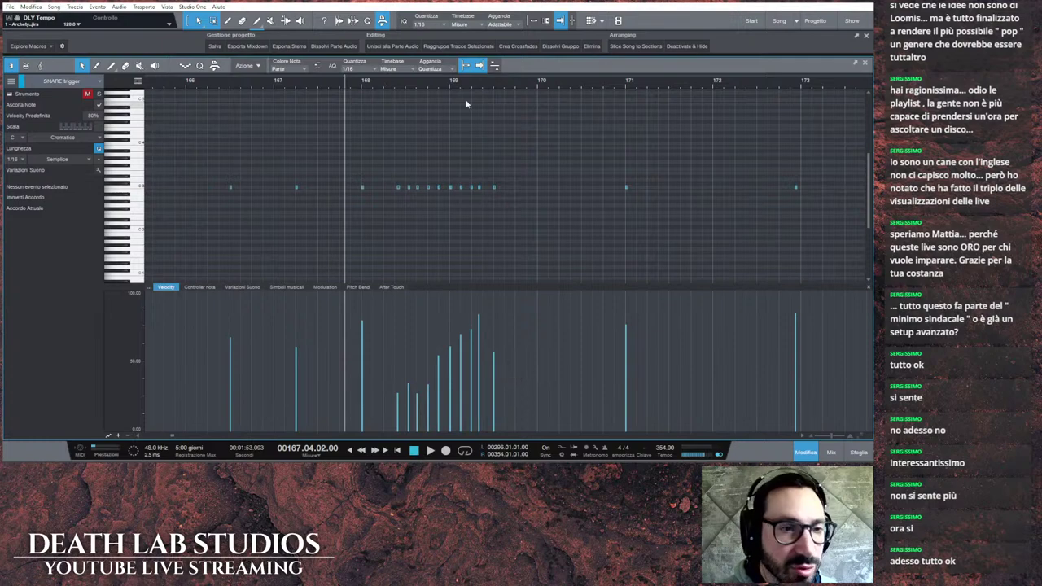
# Step: Lower the two adjacent full-velocity snare notes around the start of bar 200 to about 58% and 67%
pyautogui.scroll(-3, 469, 84)
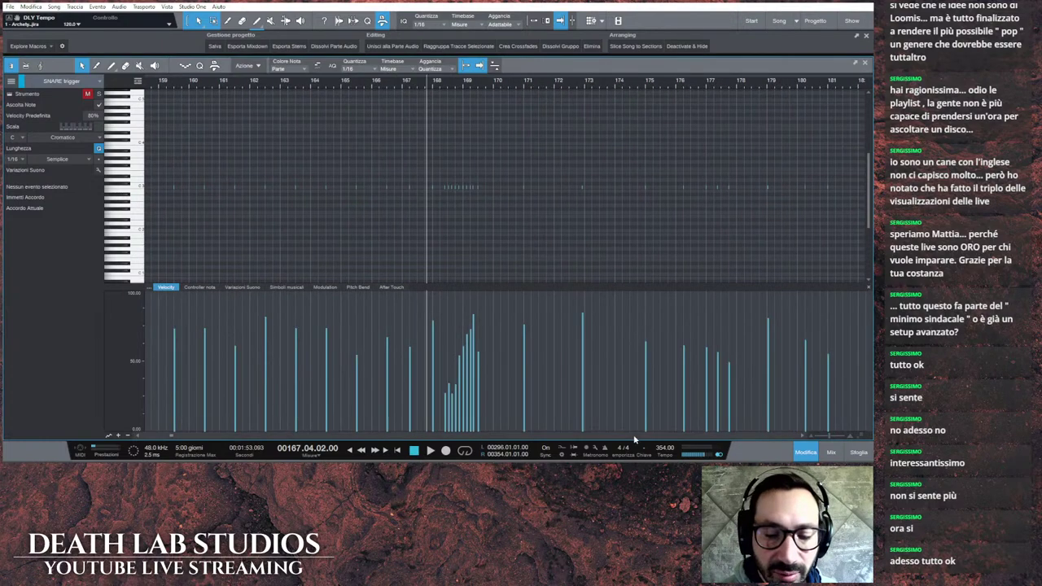
pyautogui.hscroll(10, 636, 438)
pyautogui.hscroll(1, 636, 438)
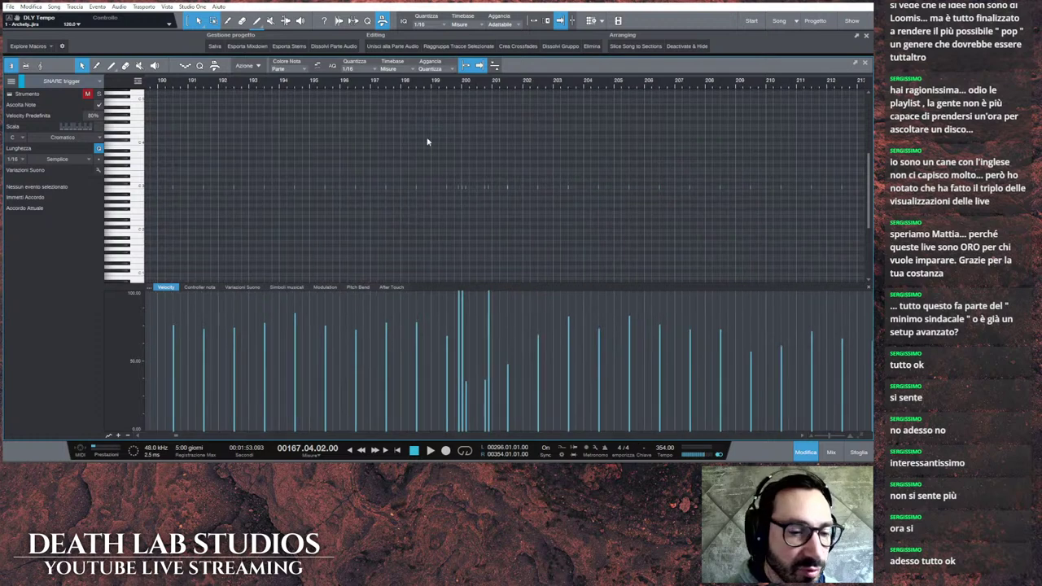
pyautogui.moveTo(459, 303); pyautogui.dragTo(449, 356)
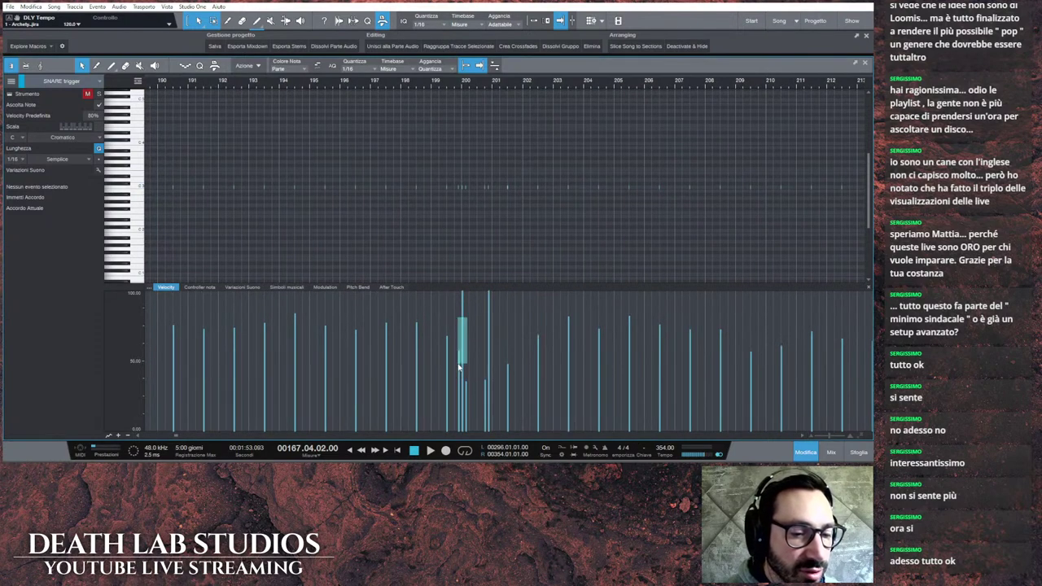
pyautogui.moveTo(465, 319); pyautogui.dragTo(463, 407)
# Step: Audition the passage from bar 198 and lower the remaining full-velocity snare note just before bar 201
pyautogui.click(426, 84)
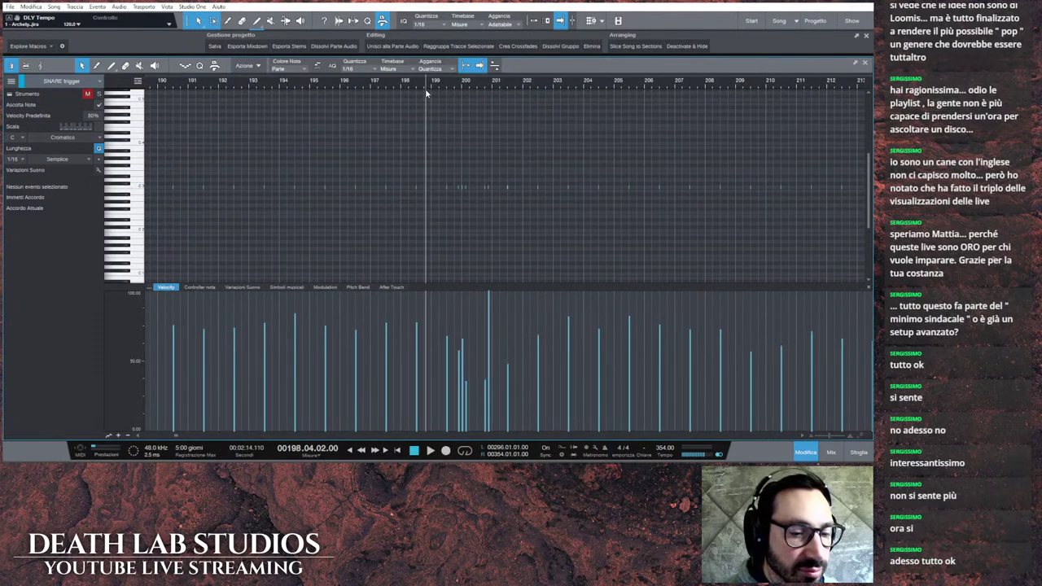
pyautogui.click(430, 449)
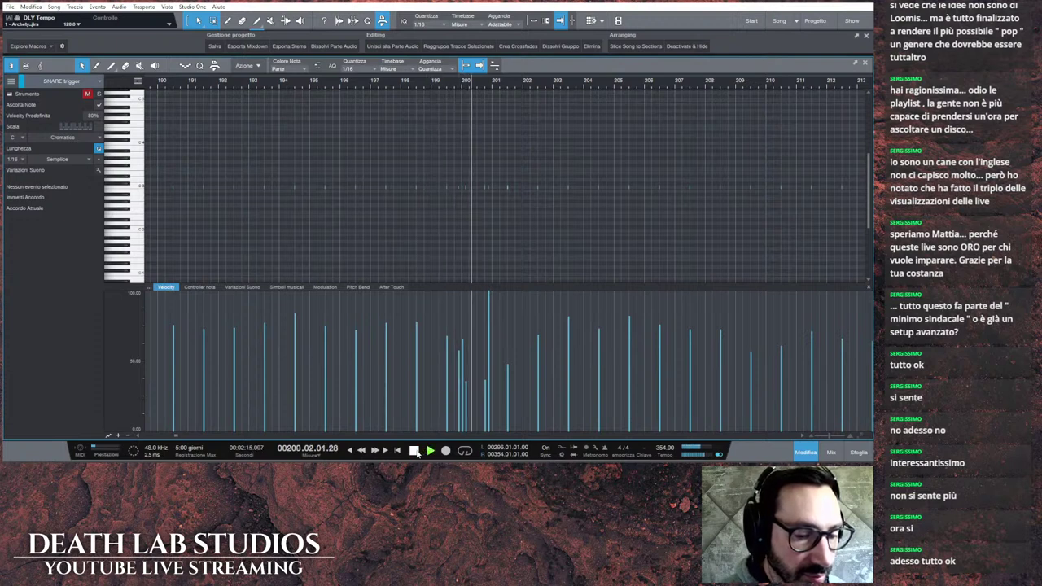
pyautogui.click(414, 450)
pyautogui.moveTo(490, 308); pyautogui.dragTo(487, 370)
# Step: Lower the overly loud snare notes at bar 217 to about 65% and in bars 222 and 226 to about 78%
pyautogui.hscroll(5, 476, 434)
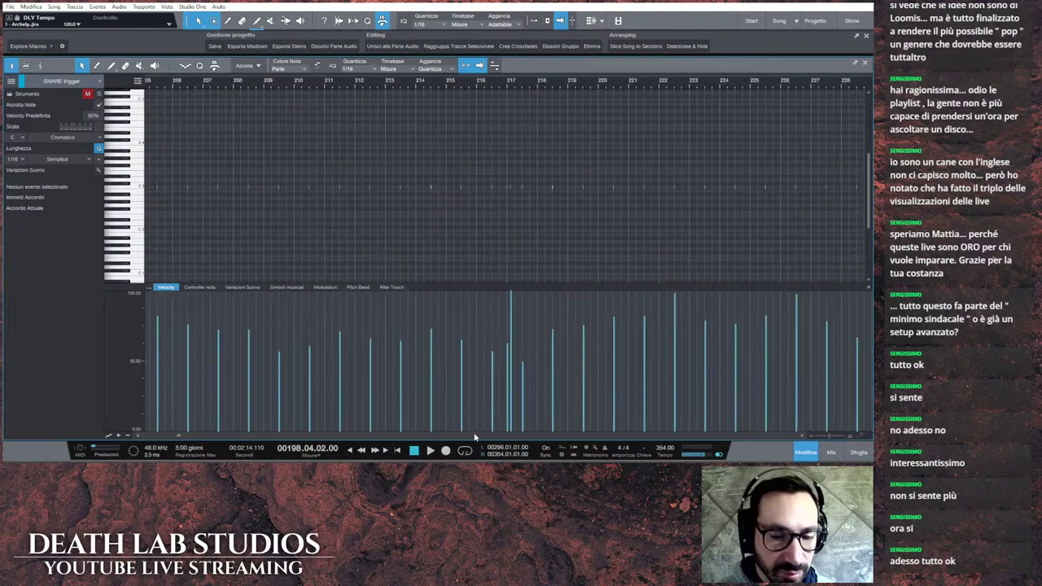
pyautogui.moveTo(332, 307); pyautogui.dragTo(332, 343)
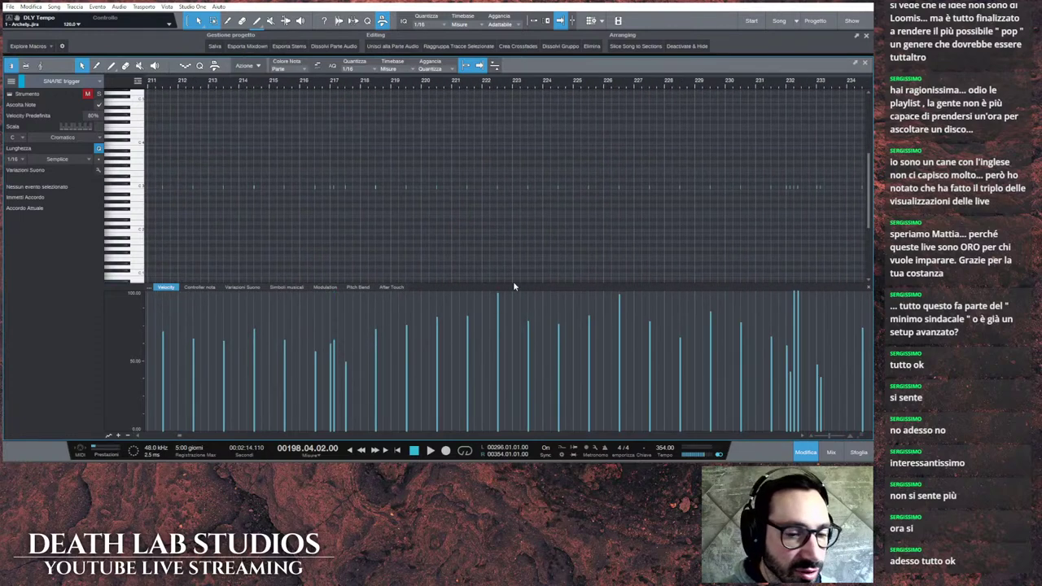
pyautogui.moveTo(497, 295); pyautogui.dragTo(498, 325)
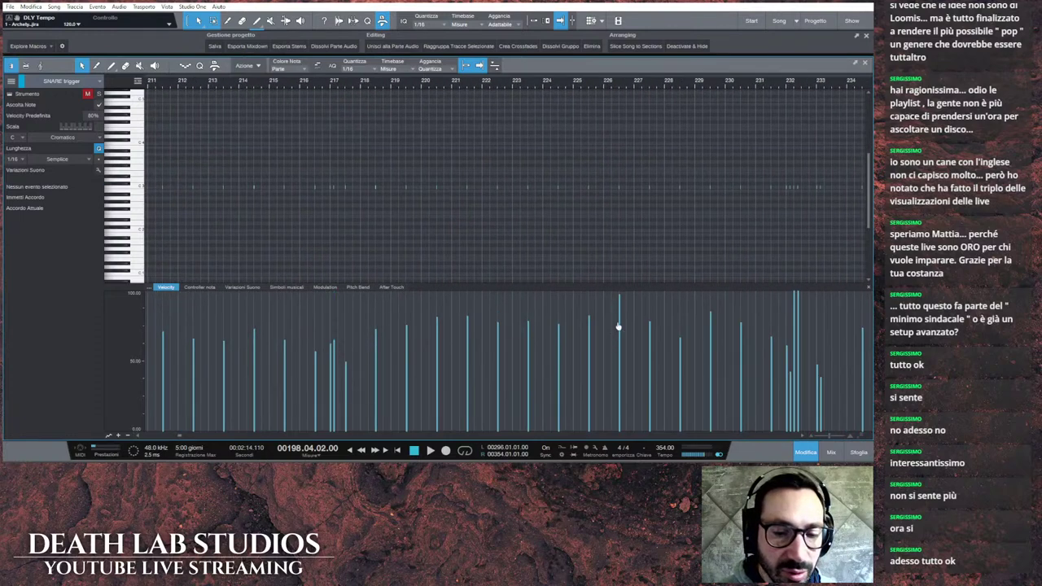
pyautogui.moveTo(619, 326); pyautogui.dragTo(618, 356)
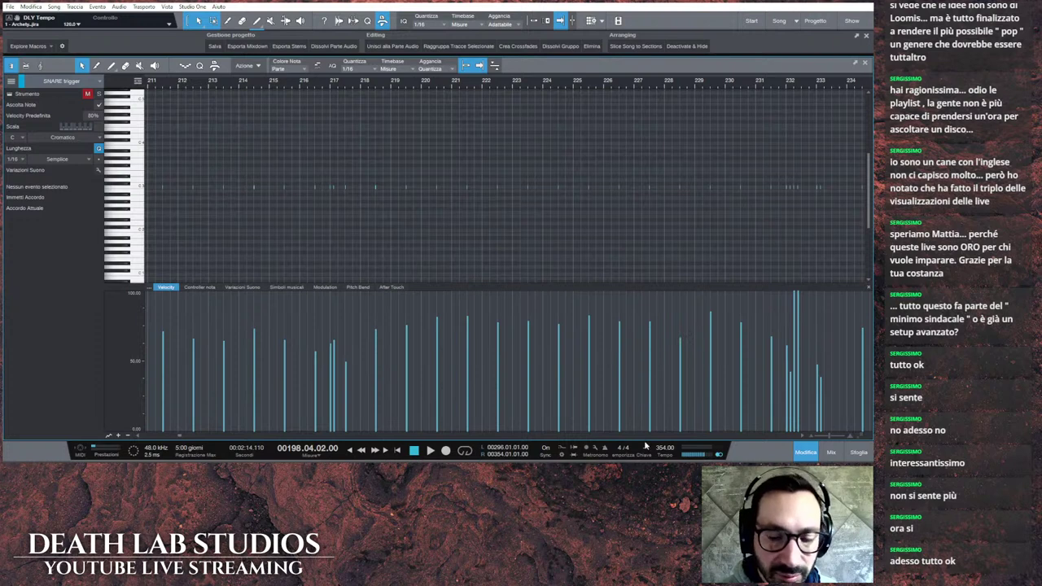
# Step: Audition the snare fill at bar 232 from bar 231 and lower its two full-velocity notes
pyautogui.hscroll(2, 646, 437)
pyautogui.click(469, 83)
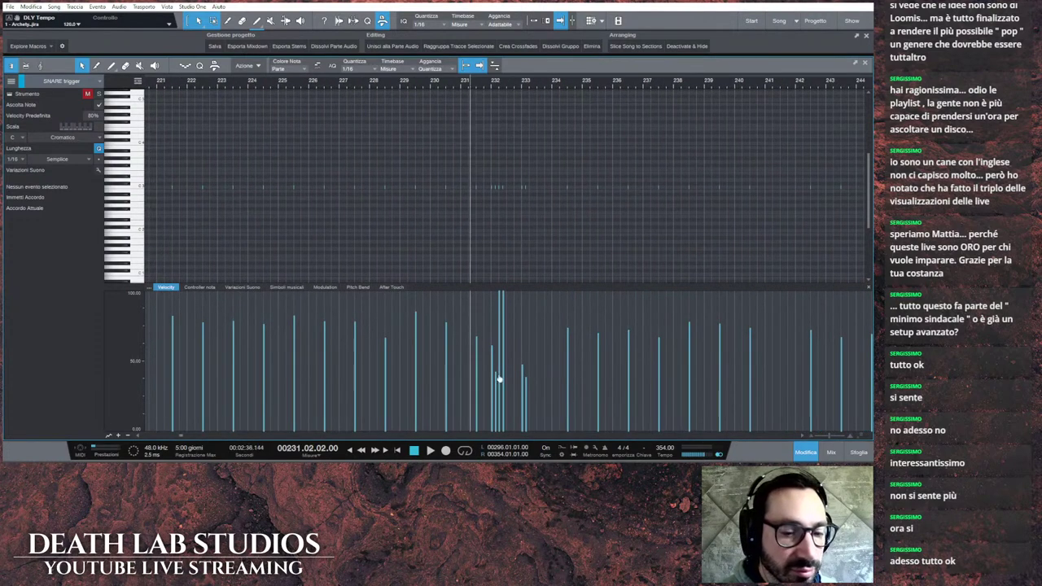
pyautogui.click(430, 450)
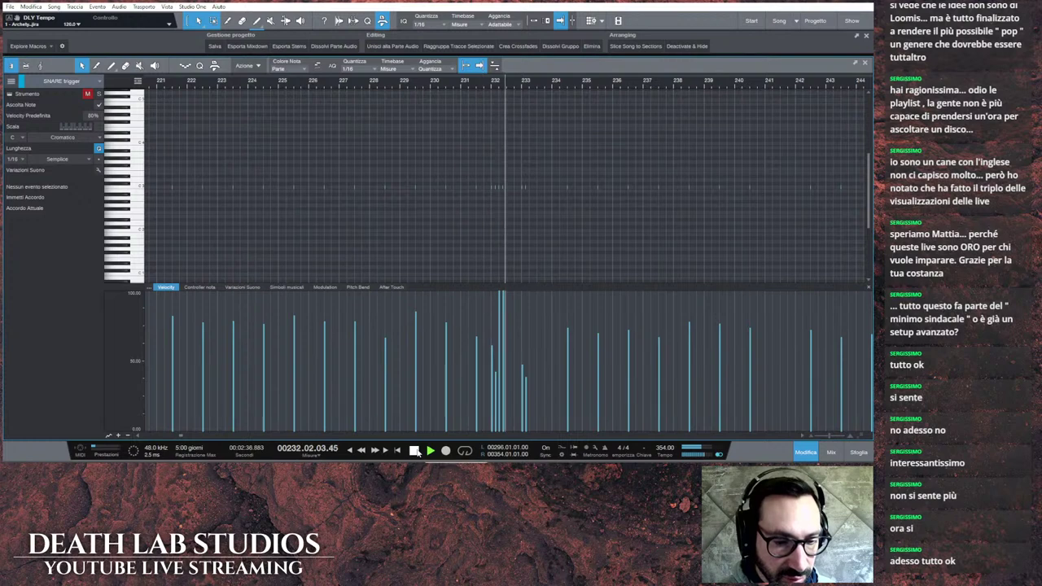
pyautogui.click(415, 451)
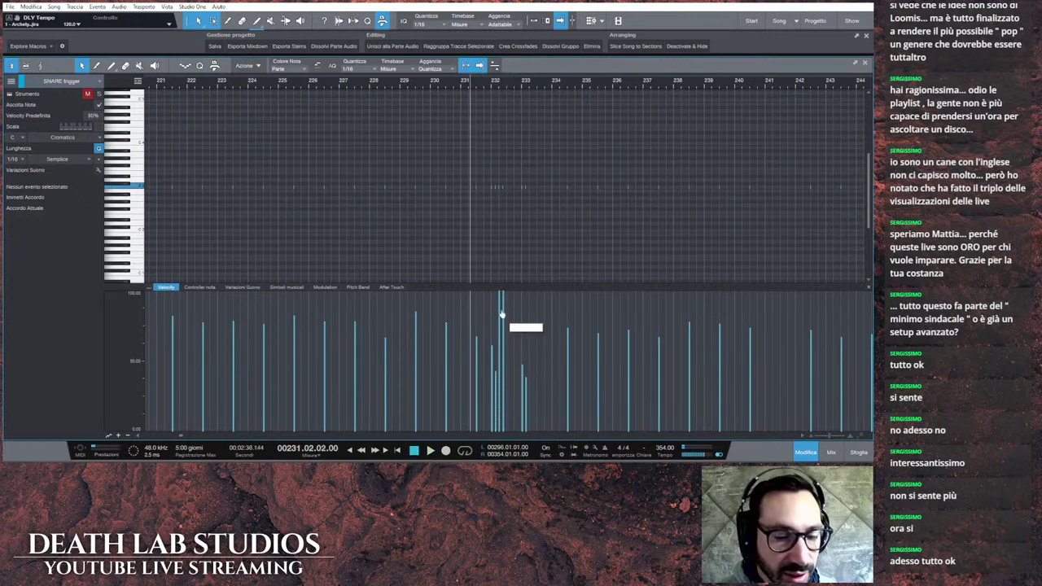
pyautogui.moveTo(503, 315); pyautogui.dragTo(498, 346)
# Step: Audition the snare fill at bar 248 and redraw its velocities as a rising ramp from about 10% to 75%
pyautogui.hscroll(5, 539, 434)
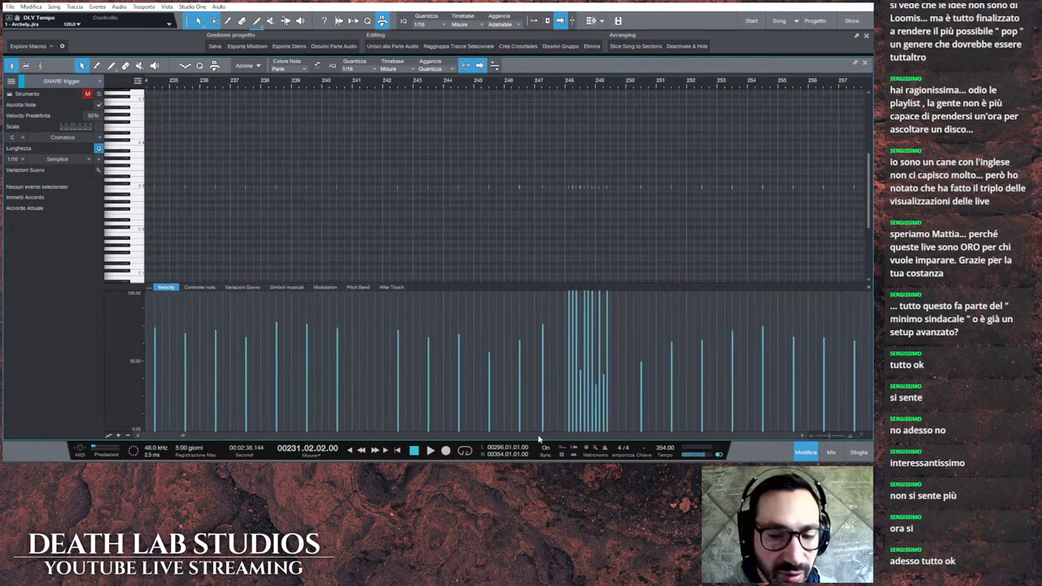
pyautogui.click(382, 86)
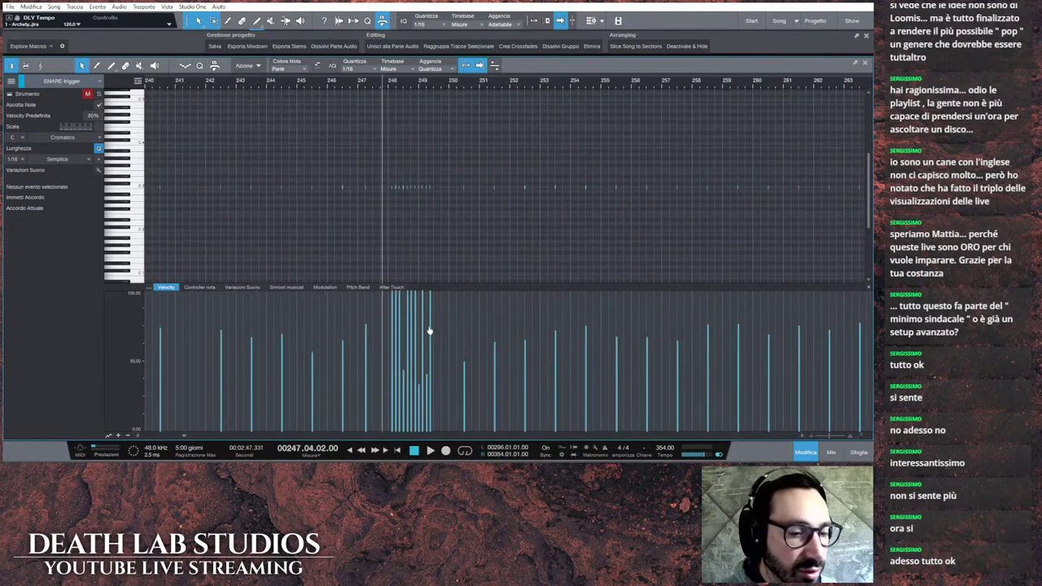
pyautogui.click(430, 450)
pyautogui.click(415, 451)
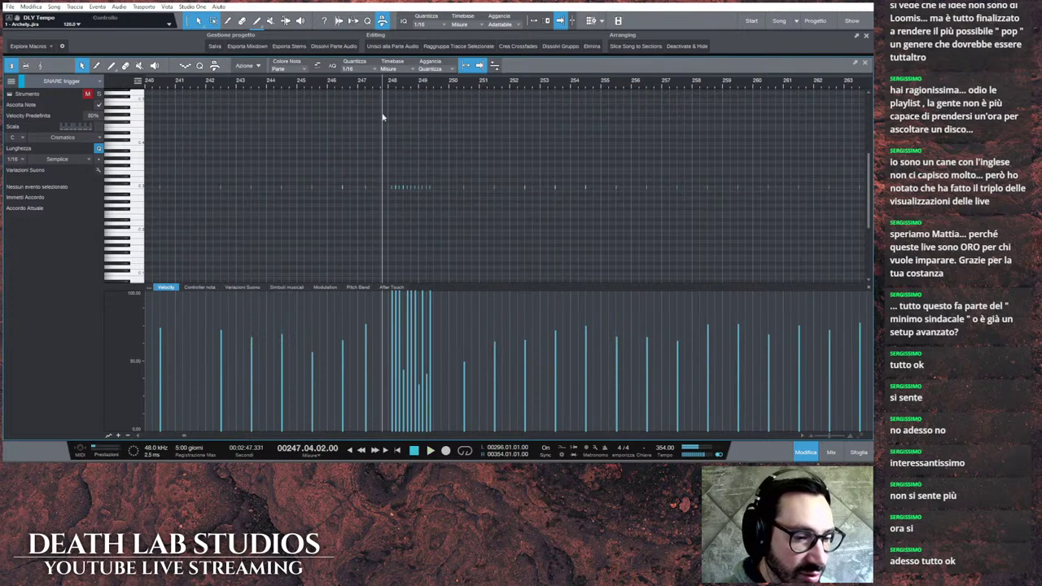
pyautogui.scroll(4, 384, 88)
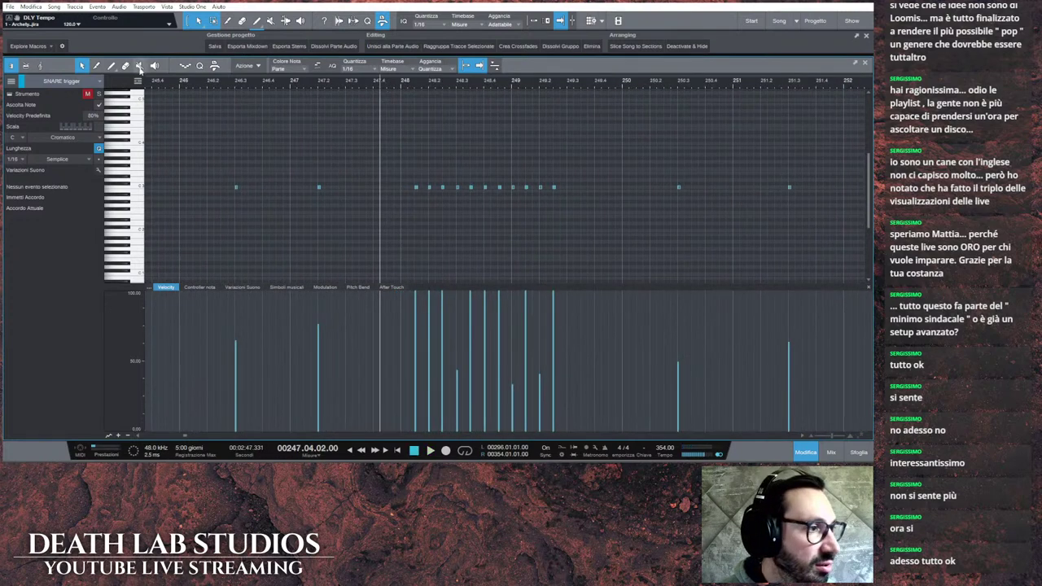
pyautogui.click(111, 66)
pyautogui.click(172, 126)
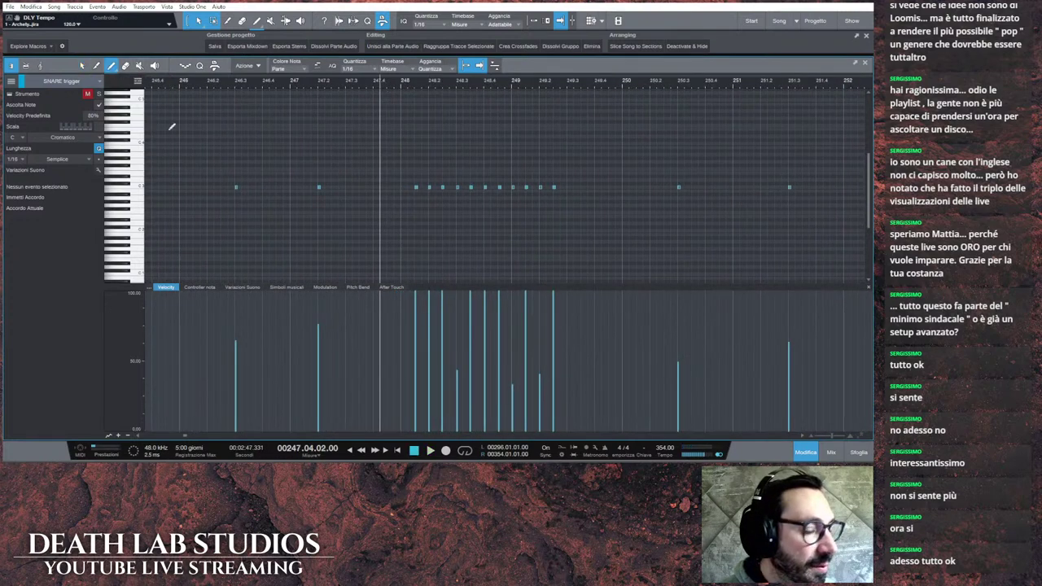
pyautogui.moveTo(442, 396); pyautogui.dragTo(559, 316)
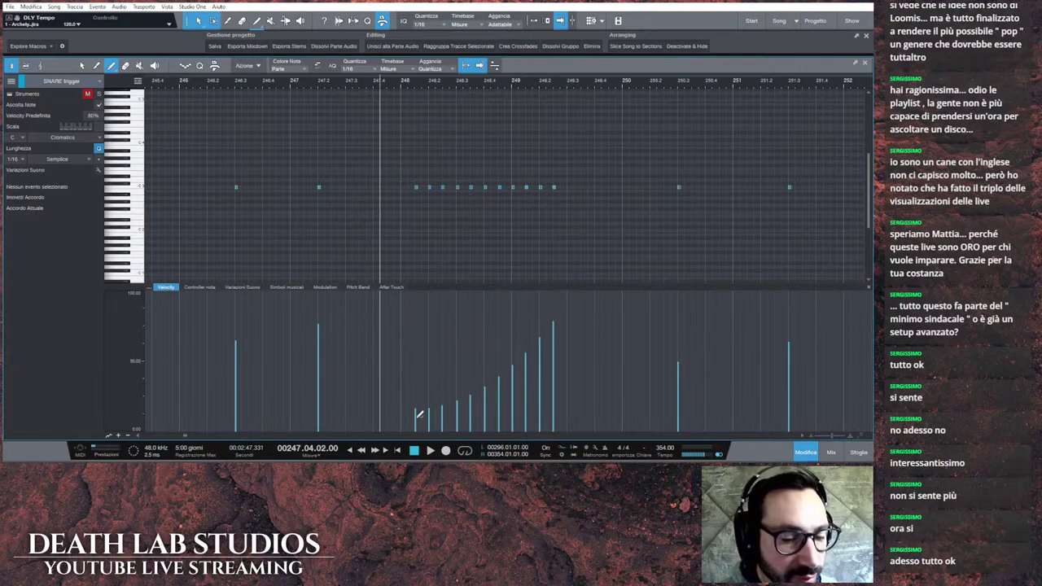
pyautogui.moveTo(419, 415)
pyautogui.mouseDown()
pyautogui.moveTo(539, 346)
pyautogui.moveTo(558, 322)
pyautogui.mouseUp()
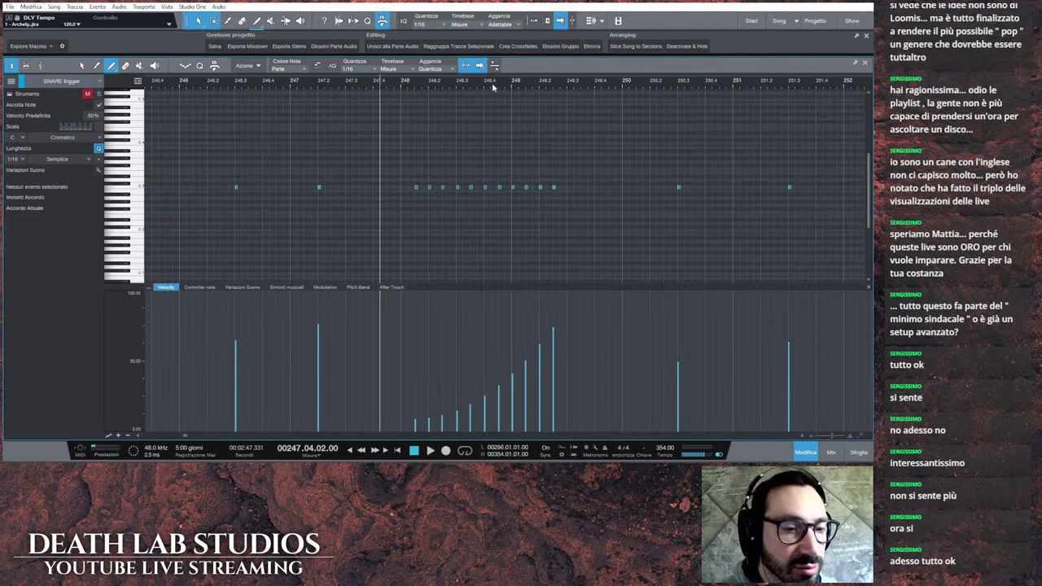
pyautogui.scroll(-3, 492, 87)
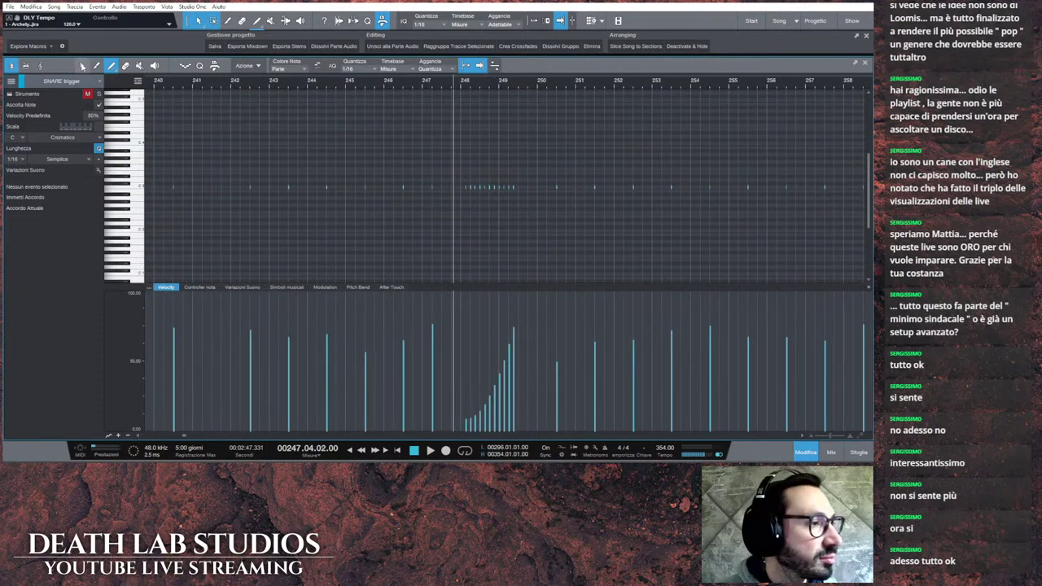
pyautogui.click(81, 65)
# Step: Audition the fill from bar 279 and lower its full-velocity snare notes in bars 280 and 281 to about 60–65%
pyautogui.hscroll(10, 519, 436)
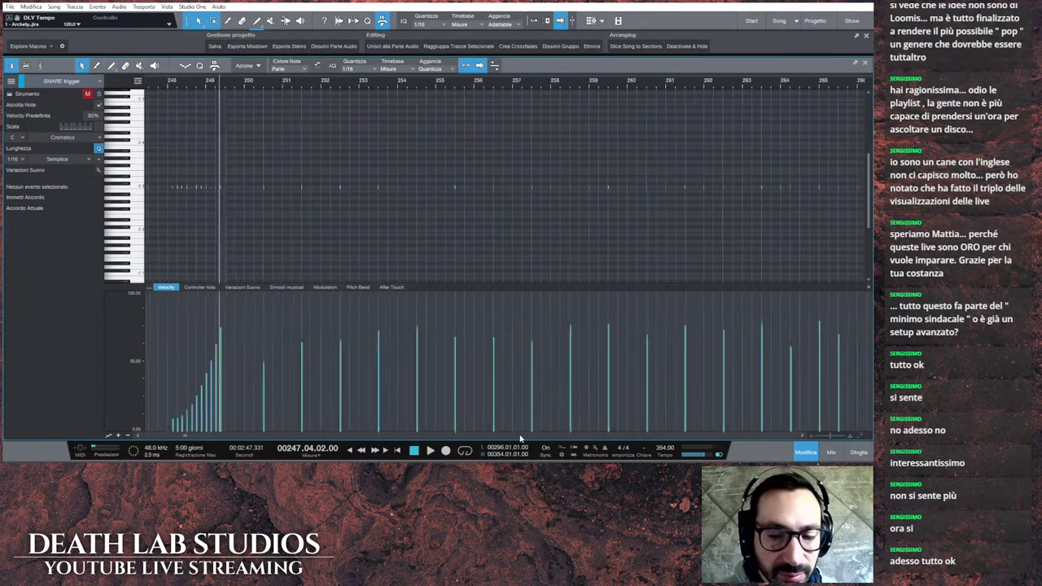
pyautogui.hscroll(2, 519, 440)
pyautogui.click(395, 451)
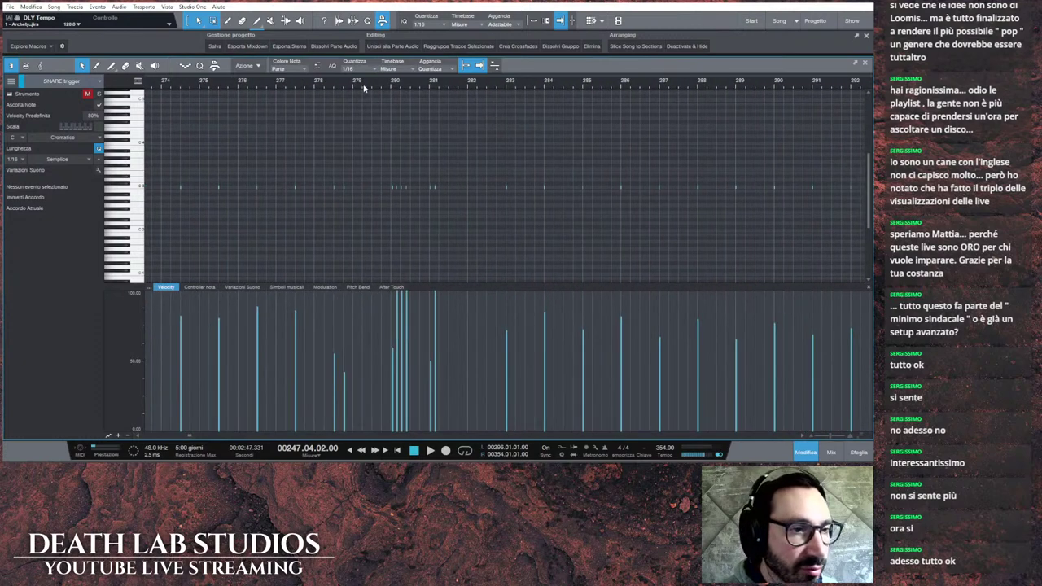
pyautogui.click(429, 450)
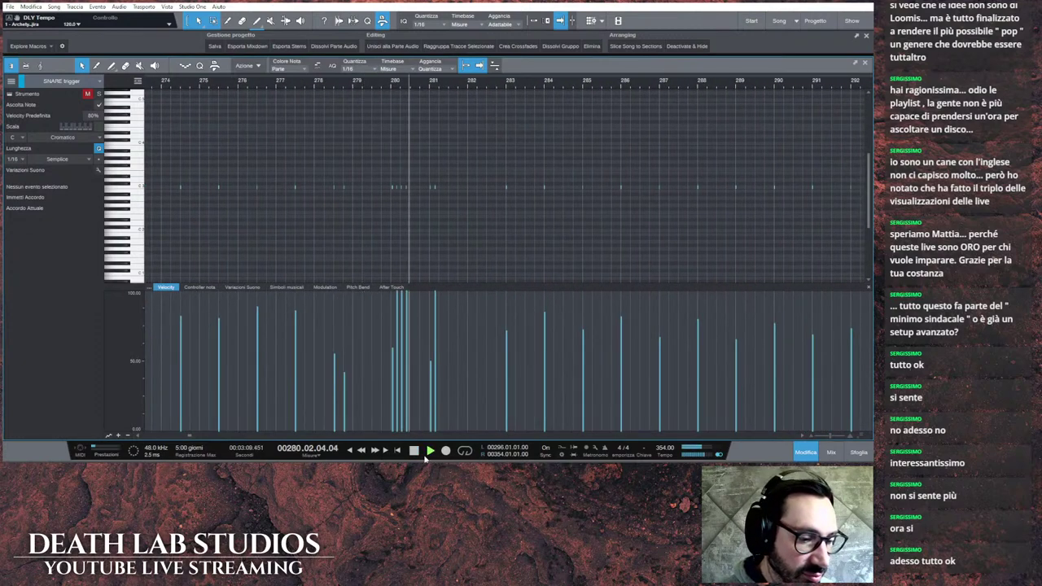
pyautogui.press('space')
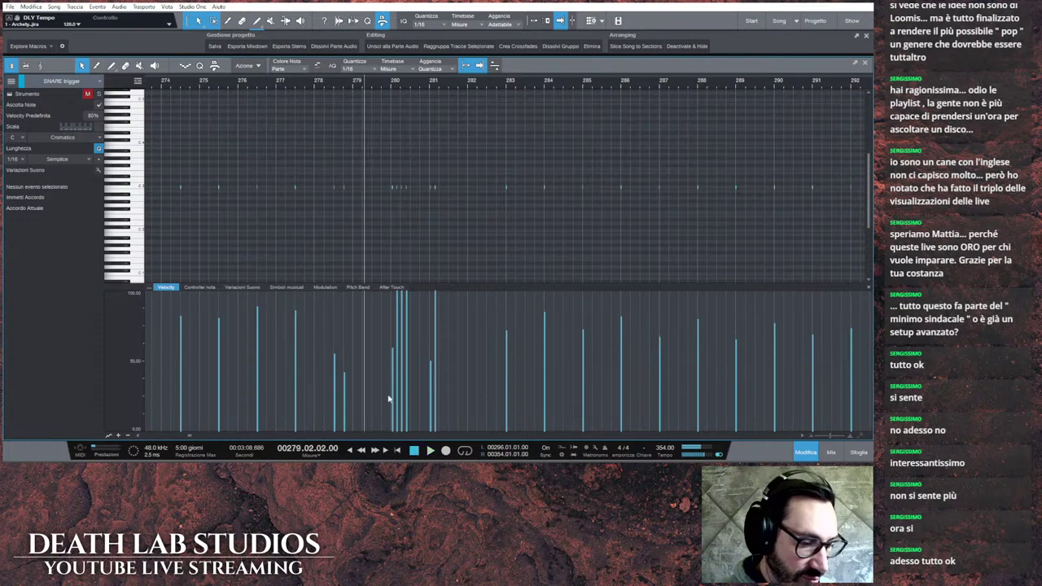
pyautogui.click(215, 45)
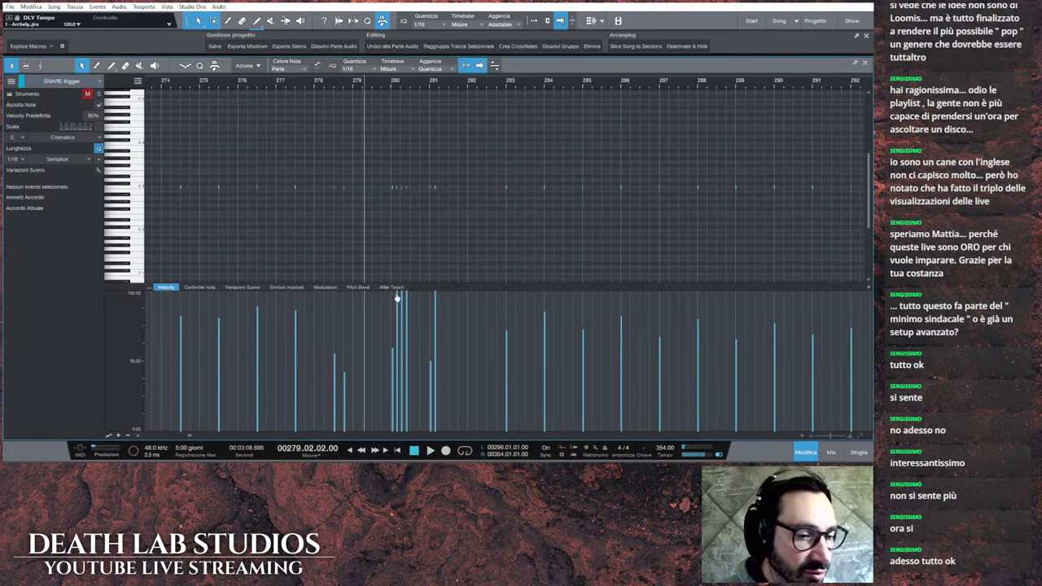
pyautogui.moveTo(398, 298); pyautogui.dragTo(399, 349)
pyautogui.moveTo(401, 299); pyautogui.dragTo(406, 348)
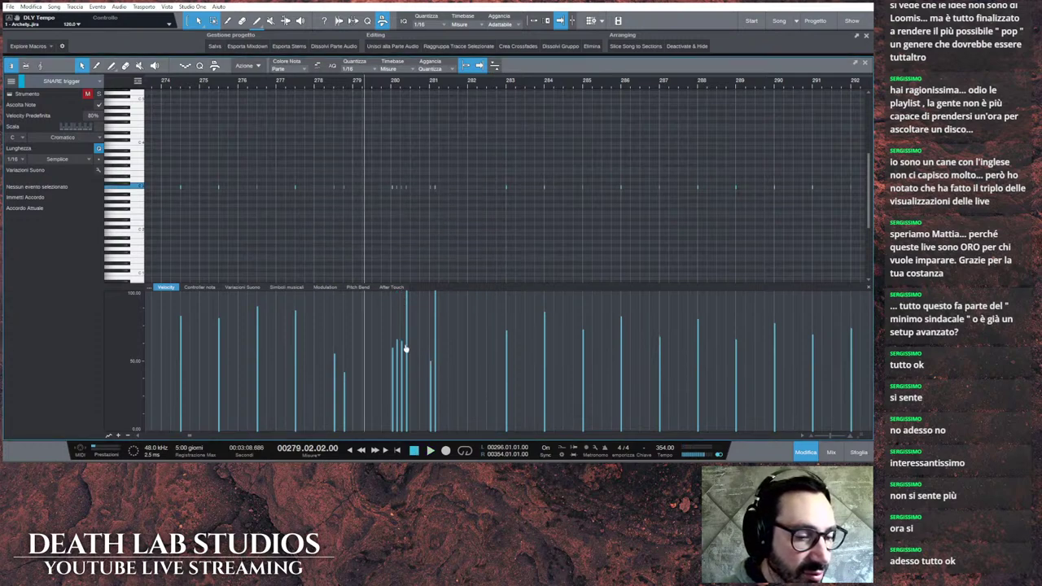
pyautogui.moveTo(407, 295); pyautogui.dragTo(408, 348)
pyautogui.moveTo(435, 294); pyautogui.dragTo(436, 348)
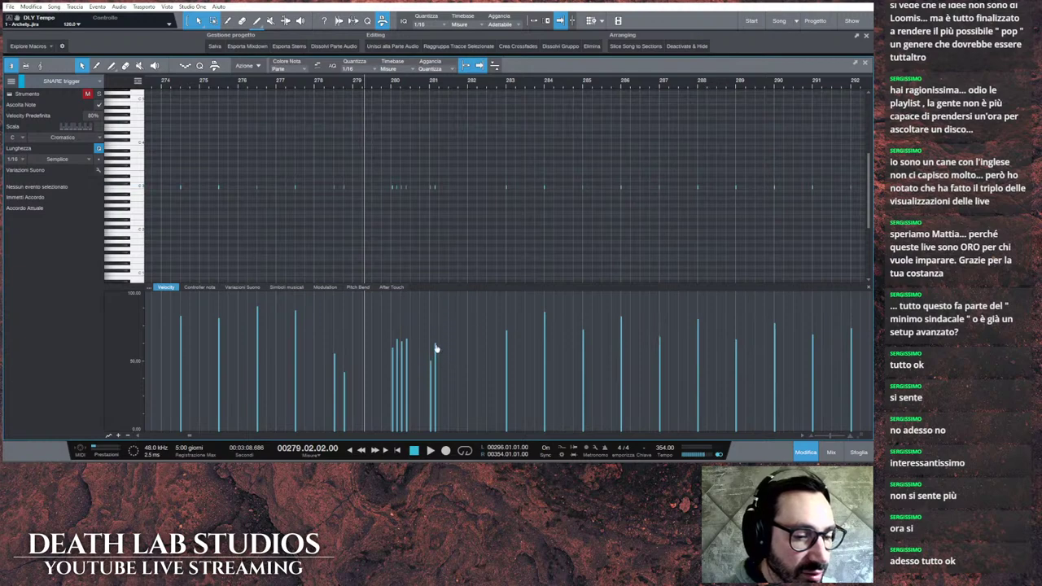
# Step: Lower the two full-velocity snare notes around the start of bar 330 to about 55% and audition the fill from bar 329
pyautogui.hscroll(10, 537, 443)
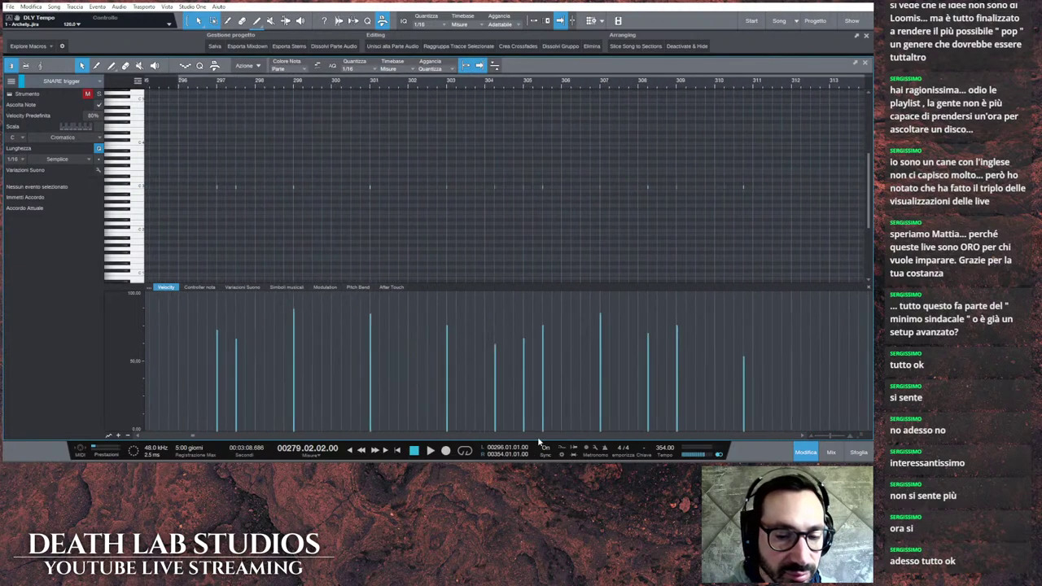
pyautogui.hscroll(7, 537, 443)
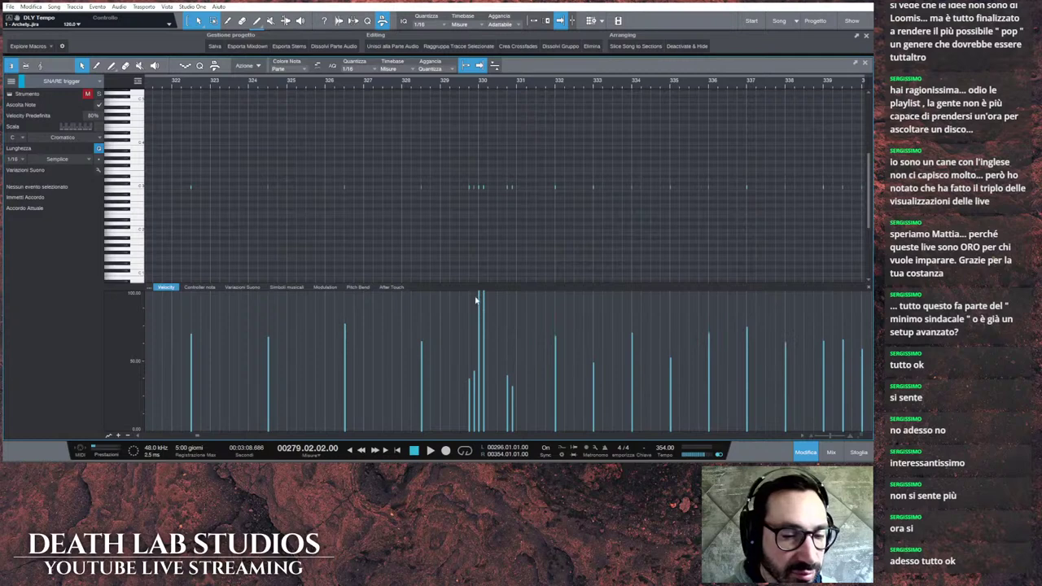
pyautogui.moveTo(478, 295); pyautogui.dragTo(486, 353)
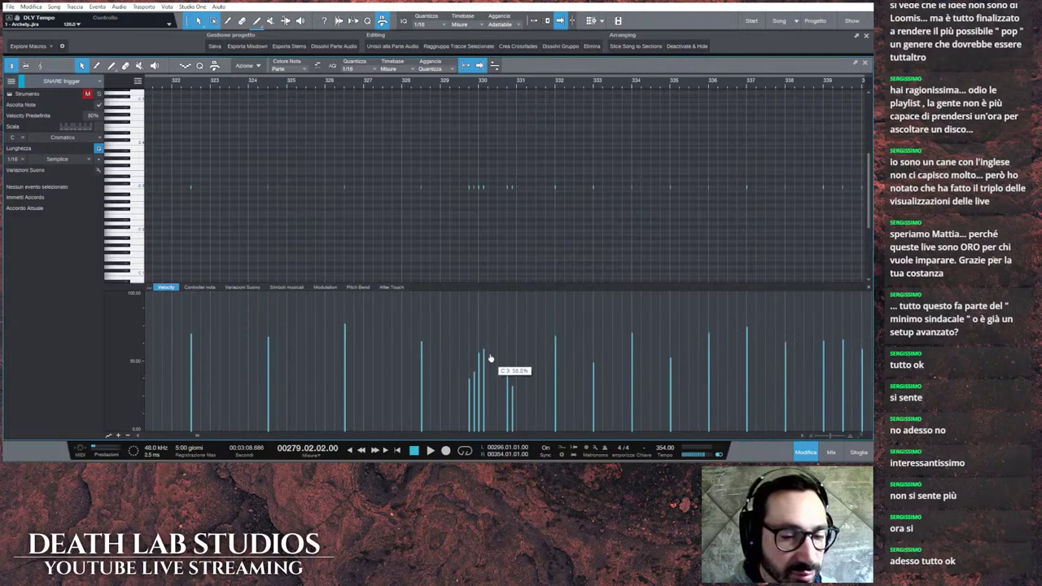
pyautogui.click(447, 103)
pyautogui.click(430, 449)
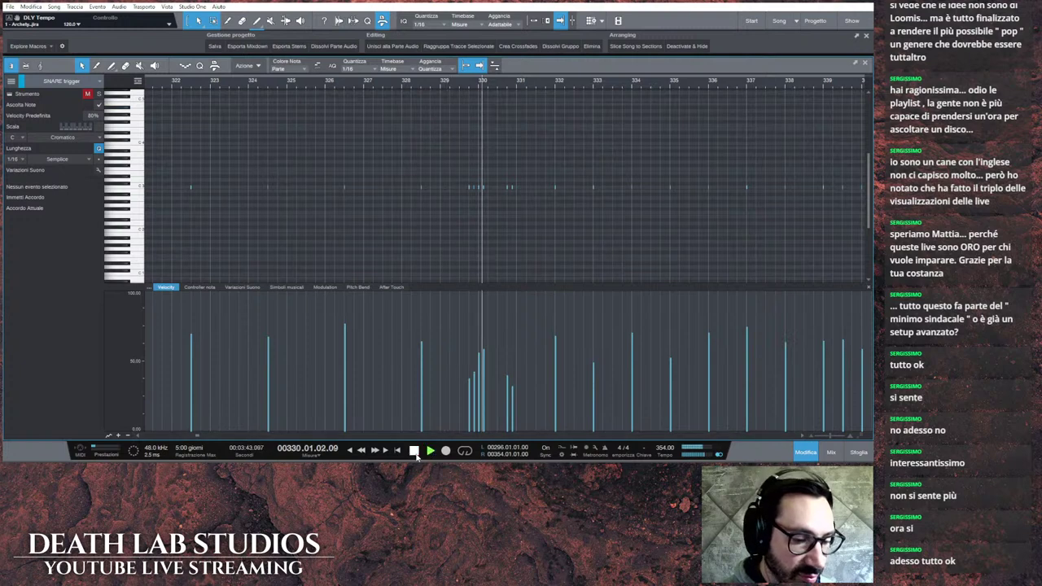
pyautogui.click(416, 453)
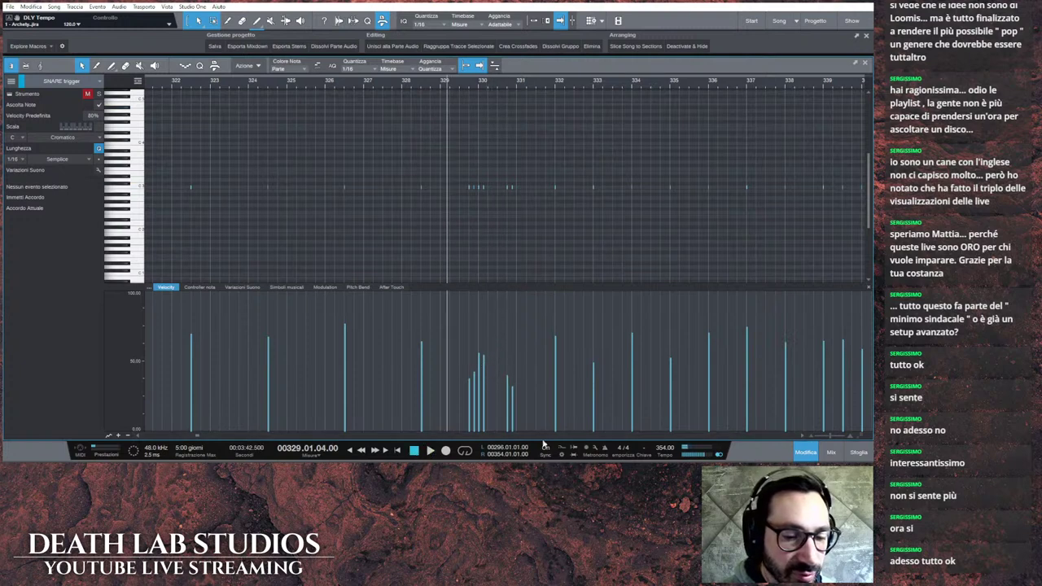
# Step: Audition the bar 346 snare fill, reshape its four notes to about 56%, 47%, 59% and 61%, and close the note editor
pyautogui.hscroll(5, 561, 440)
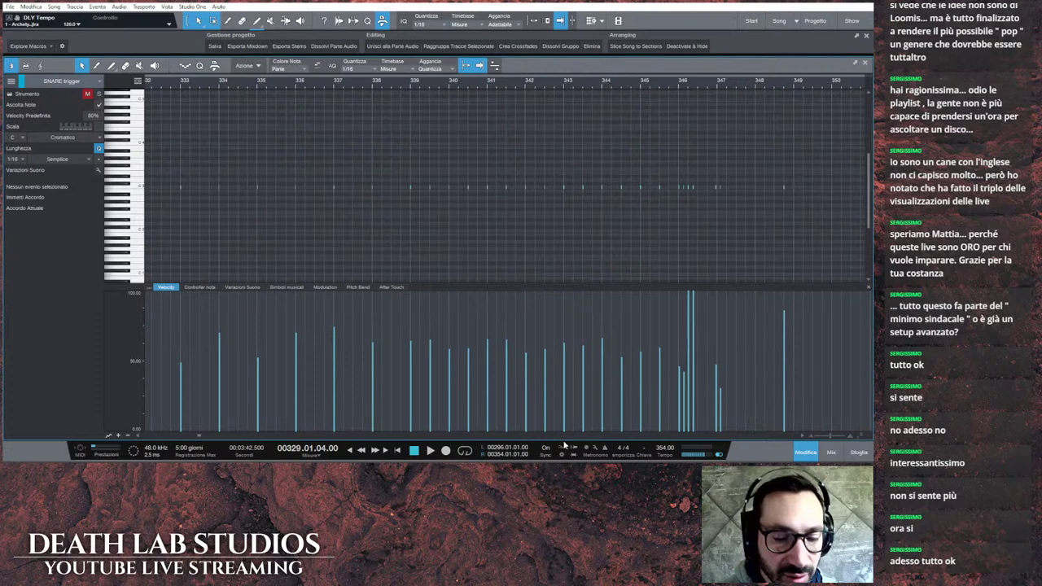
pyautogui.hscroll(3, 565, 445)
pyautogui.click(429, 367)
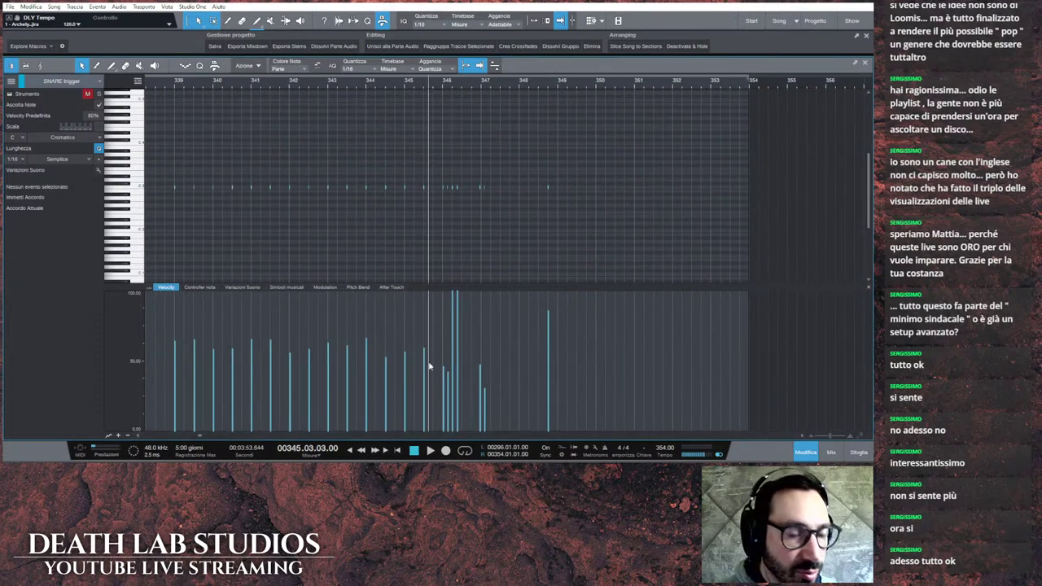
pyautogui.click(429, 452)
pyautogui.press('space')
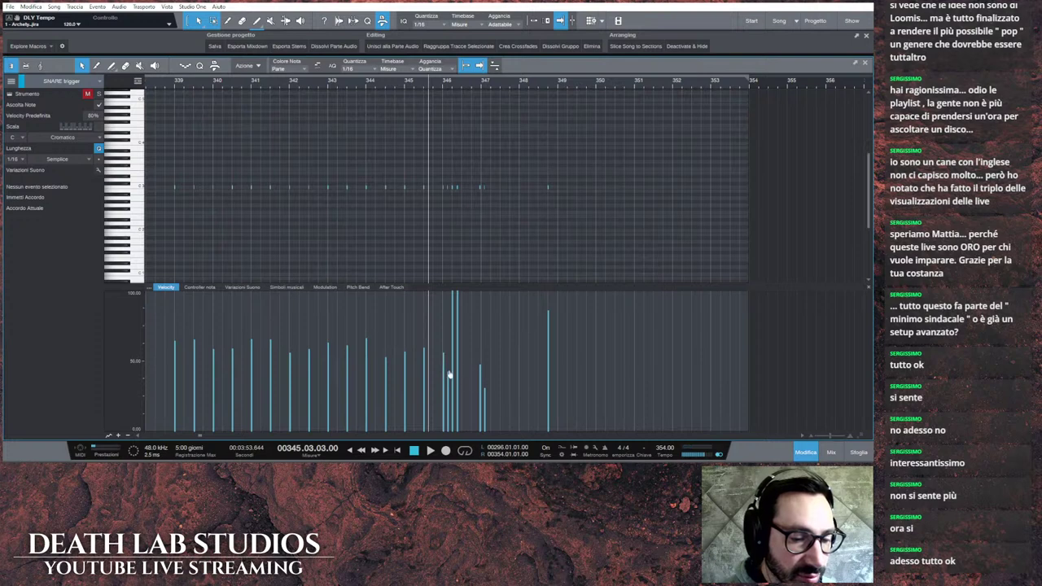
pyautogui.moveTo(451, 365); pyautogui.dragTo(461, 346)
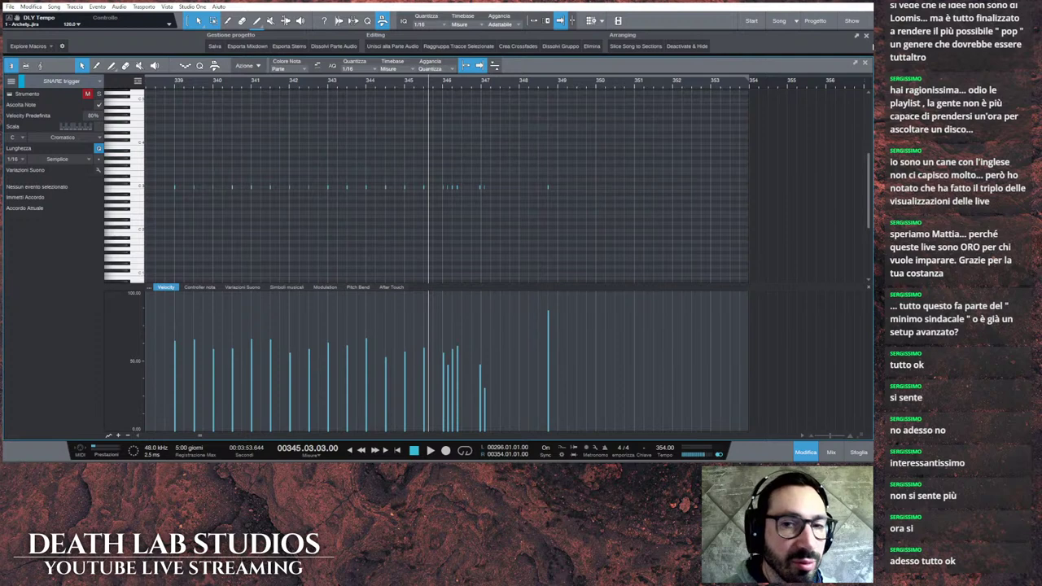
pyautogui.click(866, 65)
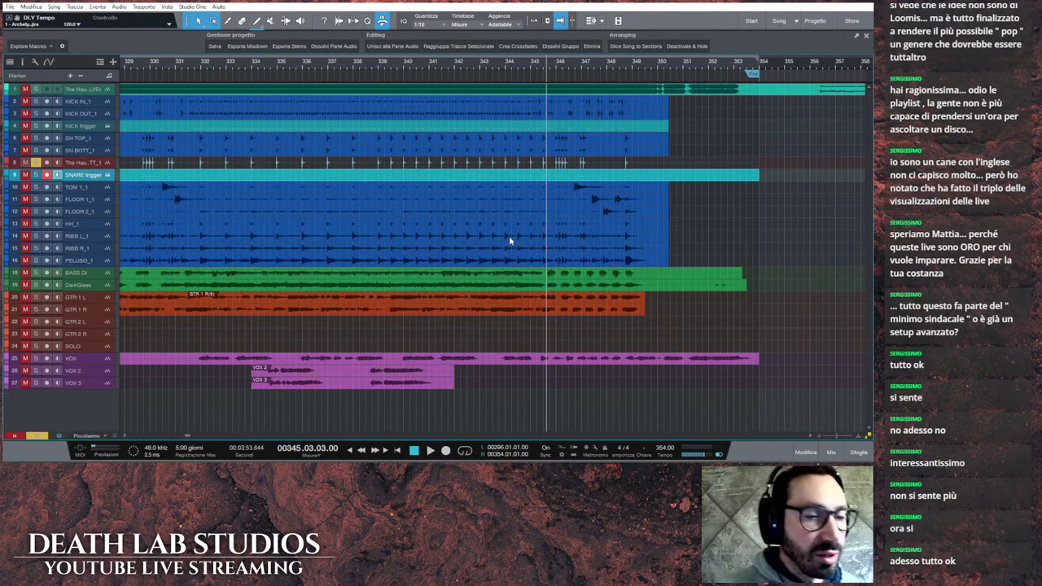
# Step: Unsolo and disable audio track 8 directly above the SNARE trigger track
pyautogui.click(89, 164)
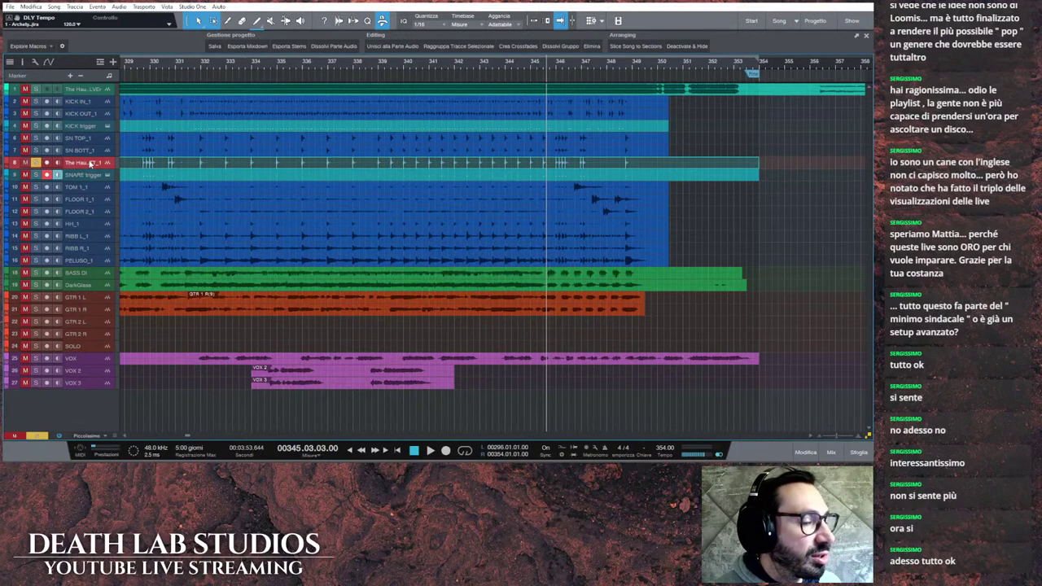
pyautogui.click(36, 162)
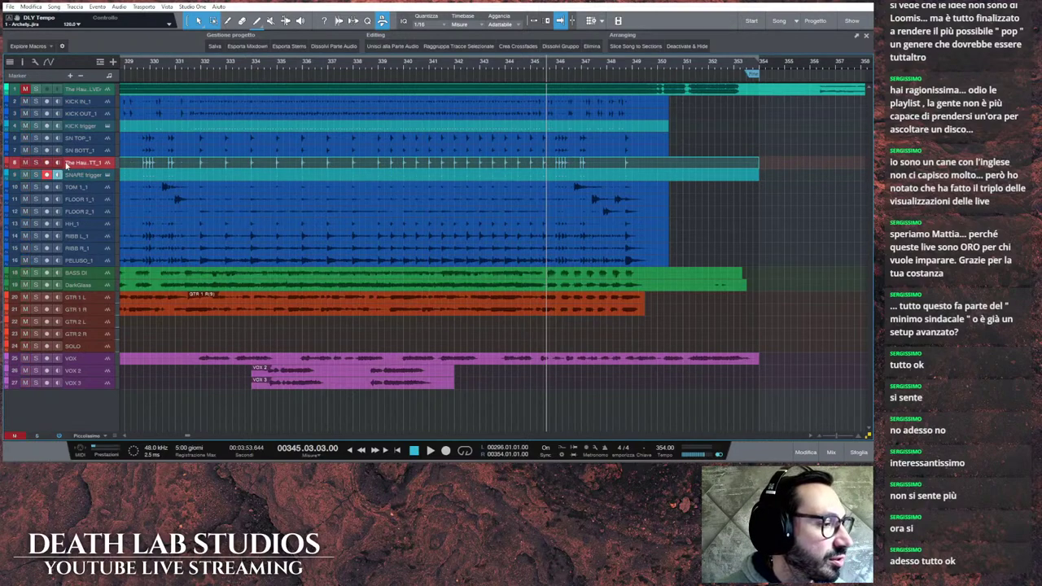
pyautogui.rightClick(93, 163)
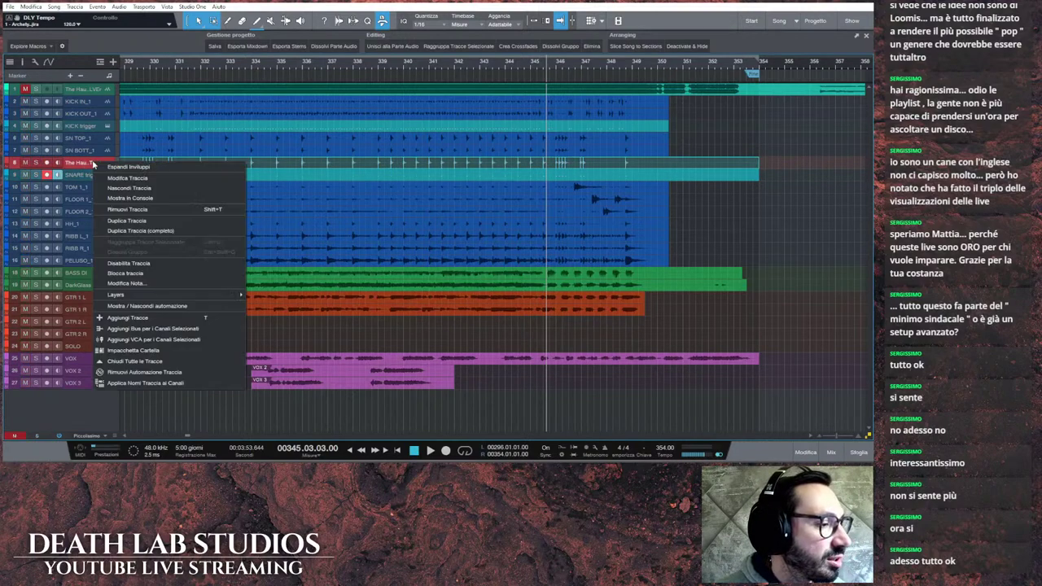
pyautogui.click(152, 264)
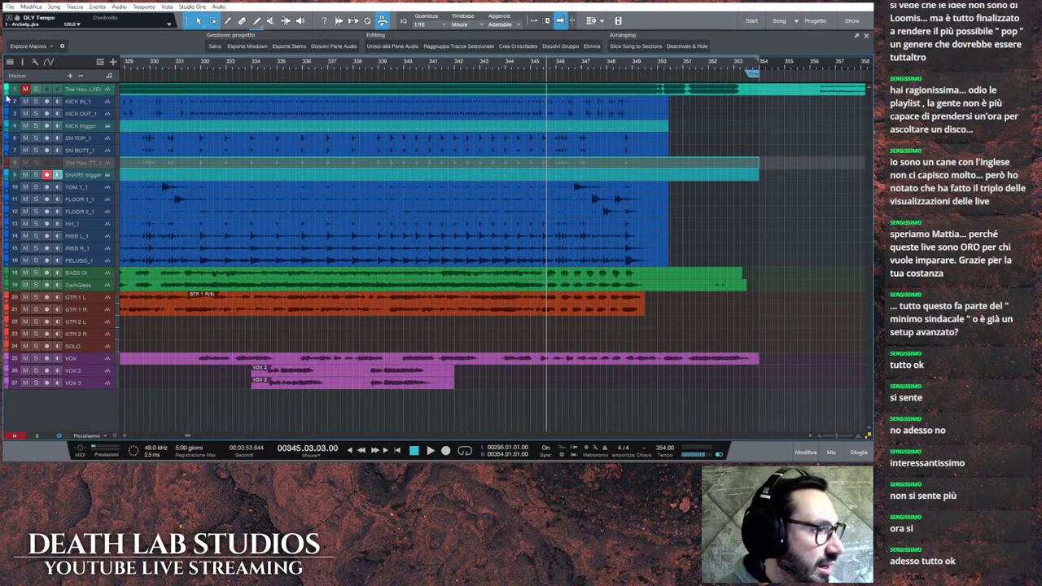
# Step: Hide the disabled track 8 from the arrangement using the track list, and close the list
pyautogui.click(10, 63)
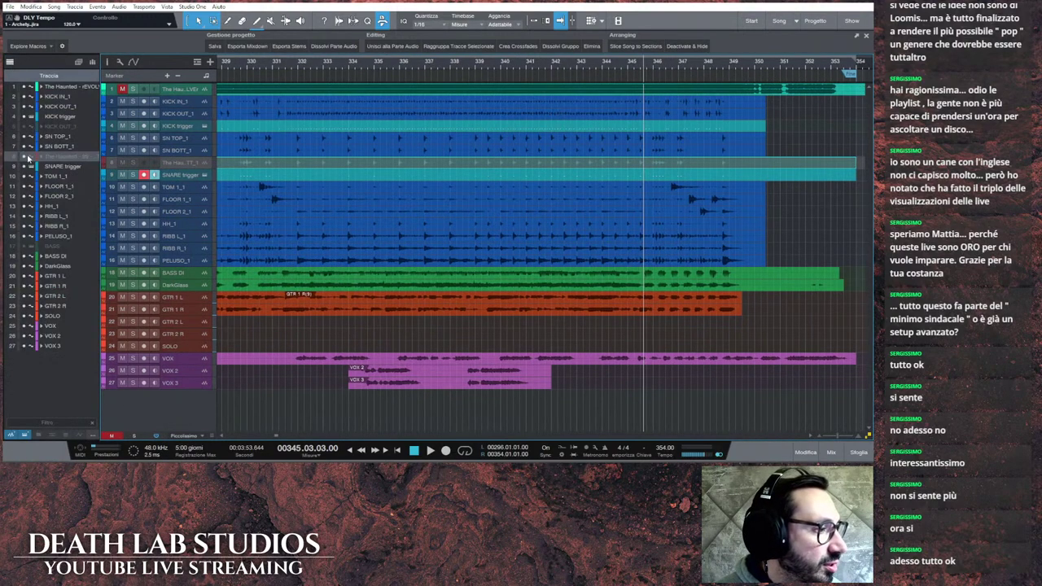
pyautogui.click(28, 157)
pyautogui.click(10, 62)
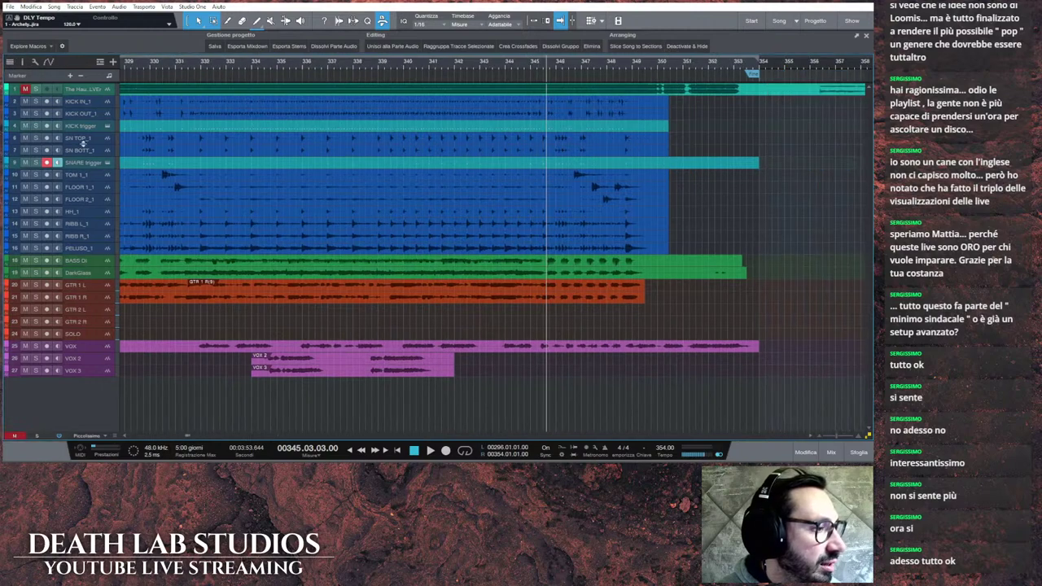
# Step: Open the Kontakt Portable x64 2 instrument from the mixer and expand its window to the full view with the library browser
pyautogui.click(830, 452)
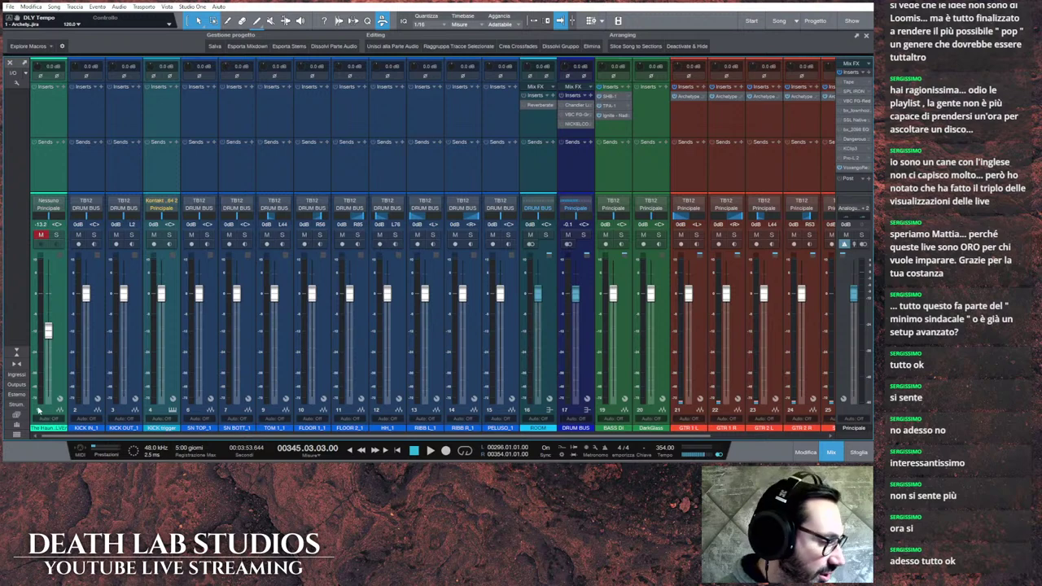
pyautogui.click(24, 406)
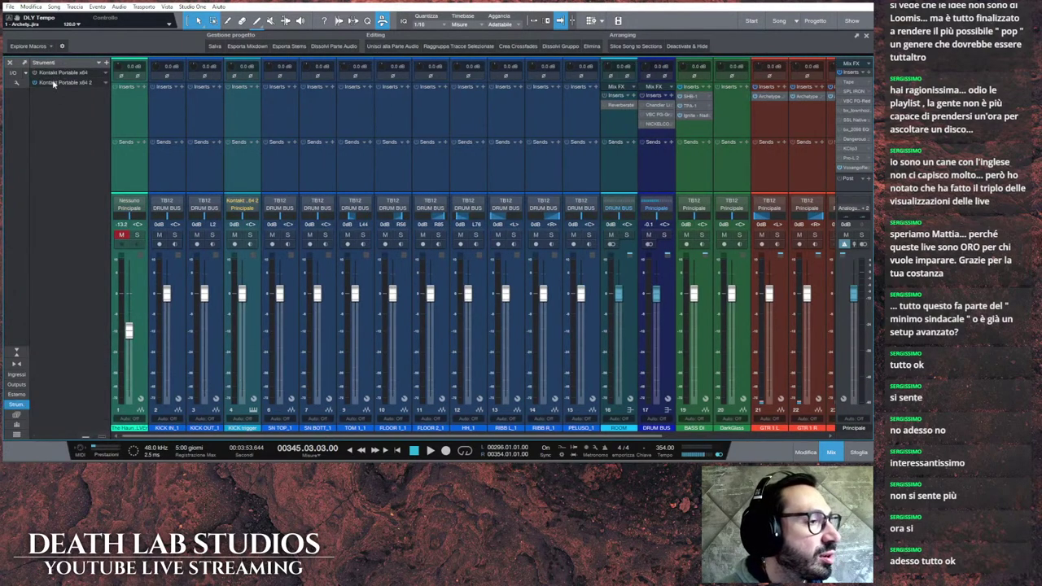
pyautogui.click(54, 83)
pyautogui.moveTo(218, 57); pyautogui.dragTo(418, 95)
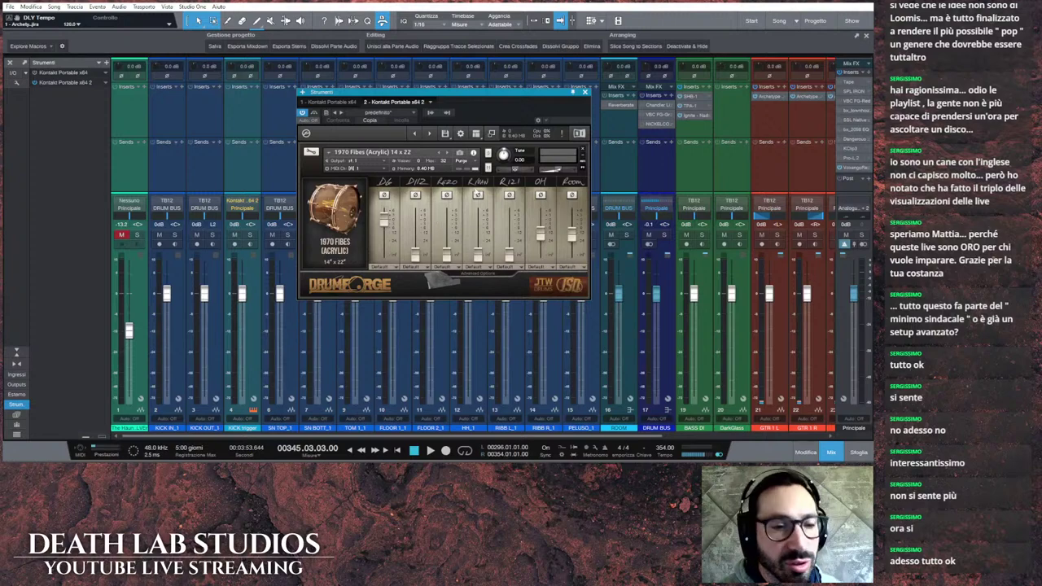
pyautogui.click(492, 133)
pyautogui.moveTo(488, 97); pyautogui.dragTo(394, 56)
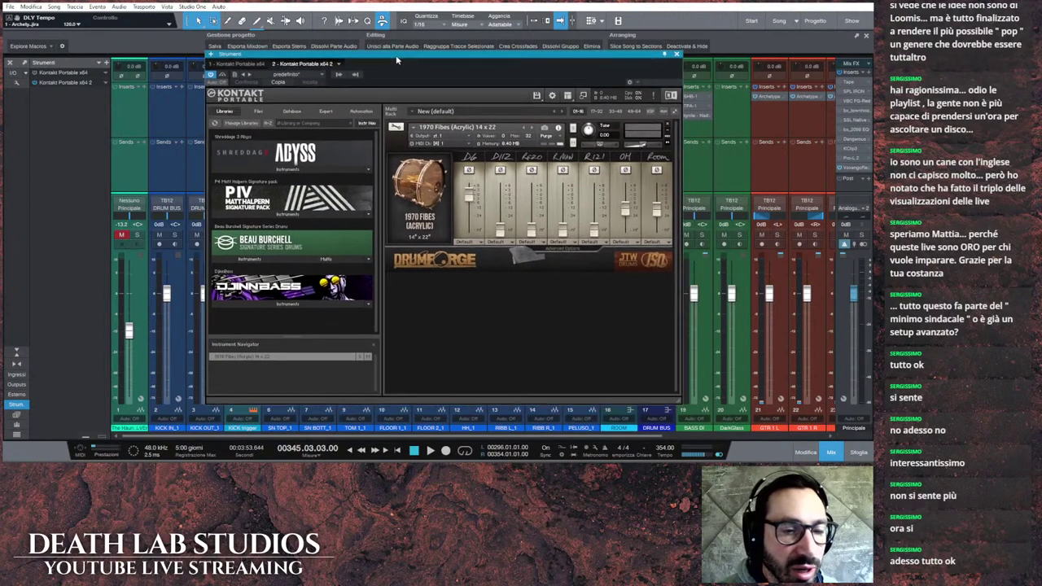
# Step: Show Kontakt's file browser, solo the KICK trigger channel beside the instrument window, and play the song from the start
pyautogui.click(257, 110)
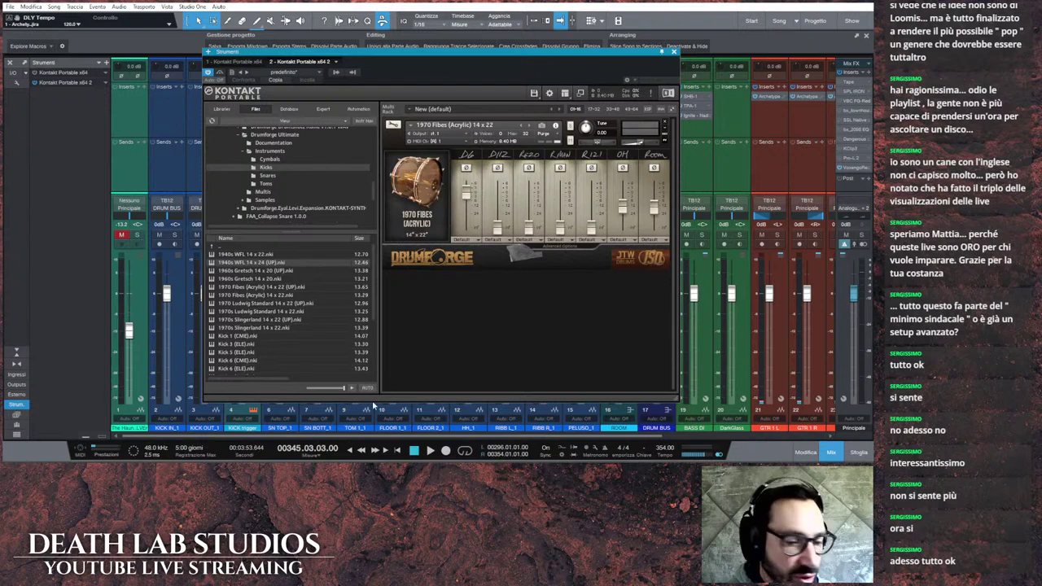
pyautogui.moveTo(456, 57); pyautogui.dragTo(562, 57)
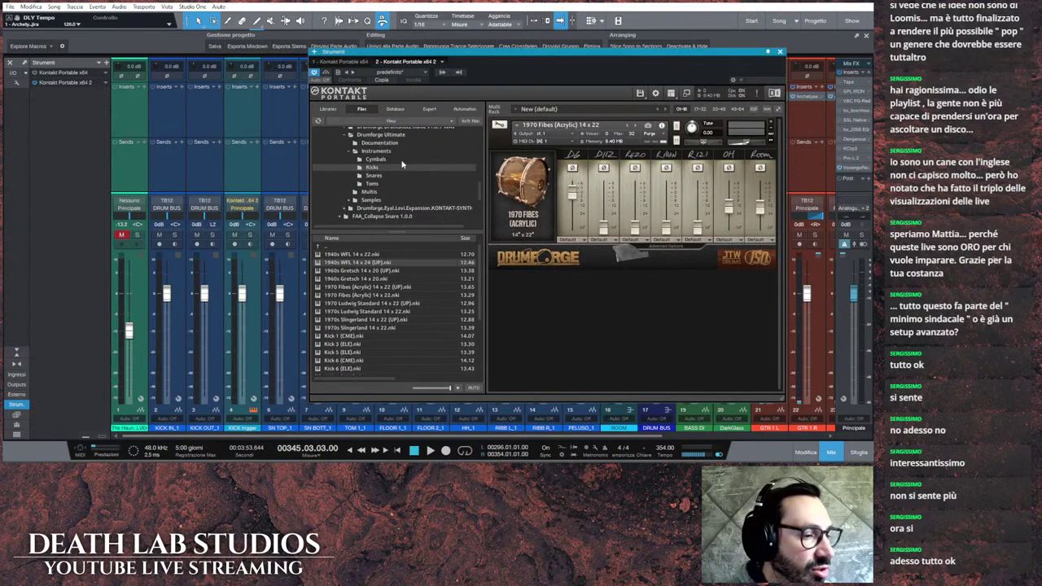
pyautogui.click(251, 236)
pyautogui.press('space')
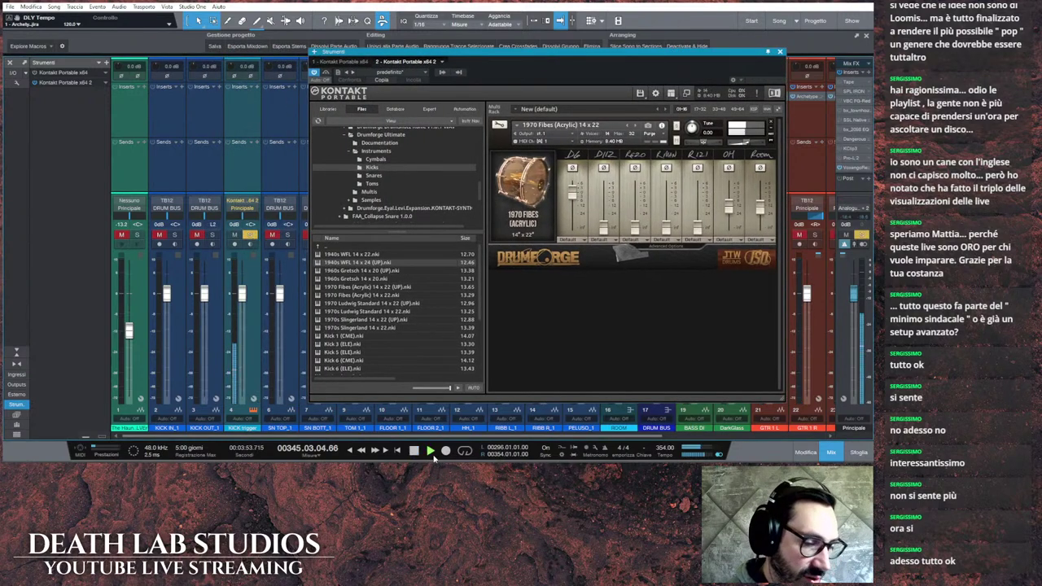
pyautogui.moveTo(590, 55); pyautogui.dragTo(485, 46)
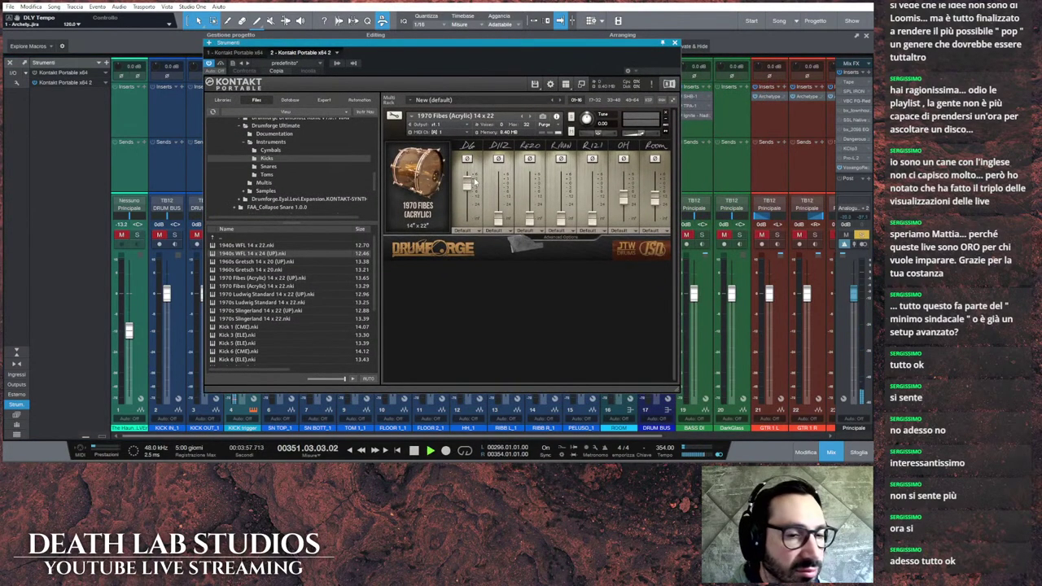
pyautogui.press('Home')
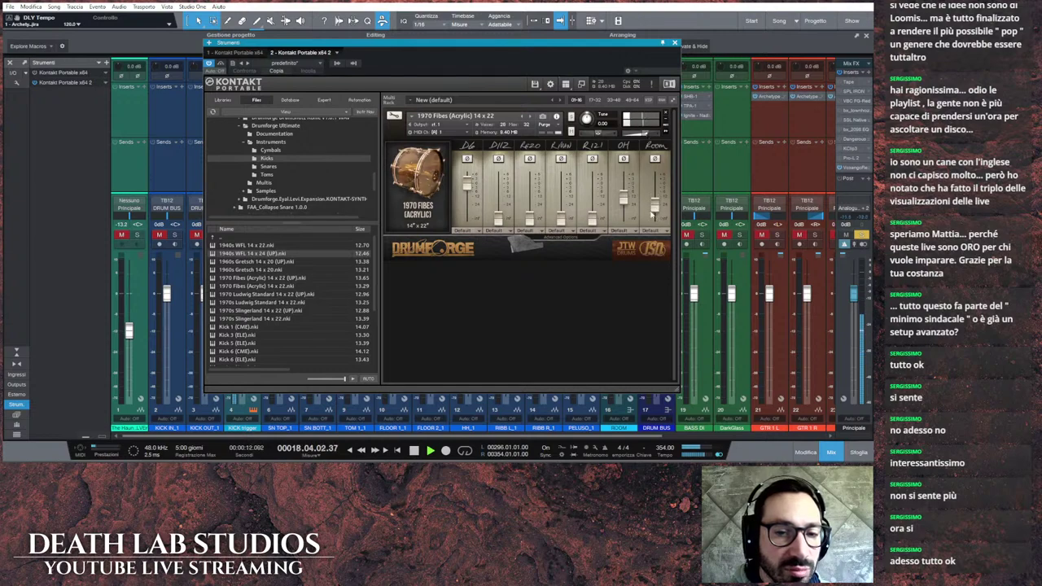
# Step: Raise the 1970 Fibes kick's D112 and RE20 mic faders to around mid-level, then close the instrument and stop playback
pyautogui.moveTo(498, 218); pyautogui.dragTo(513, 166)
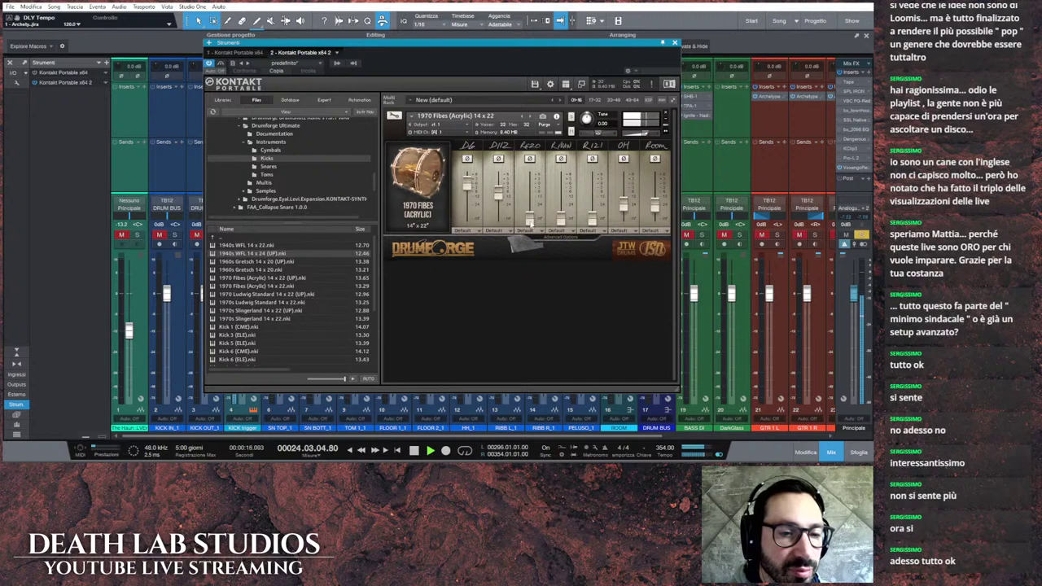
pyautogui.moveTo(530, 218); pyautogui.dragTo(543, 170)
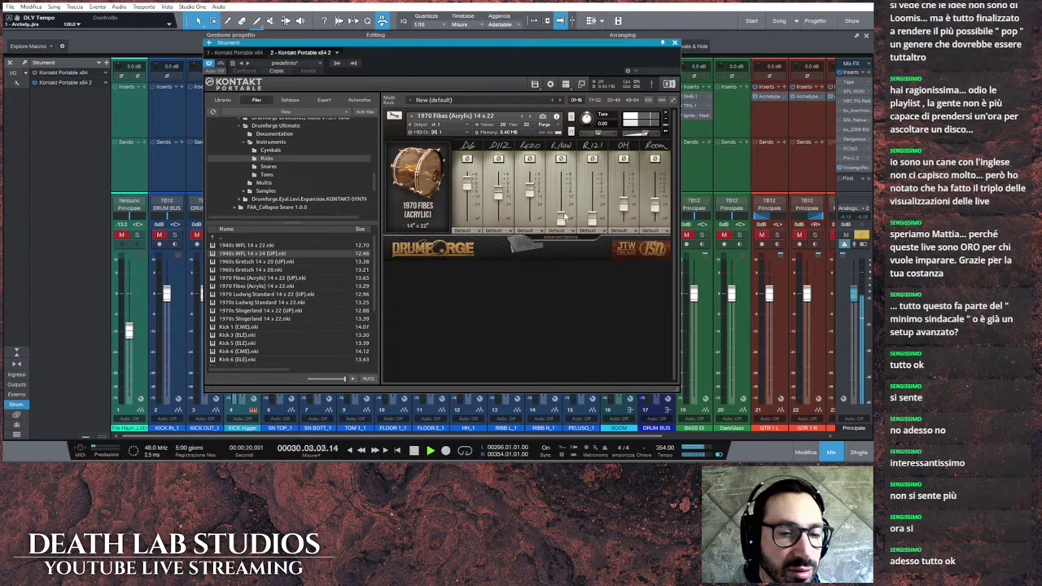
pyautogui.moveTo(561, 218); pyautogui.dragTo(608, 224)
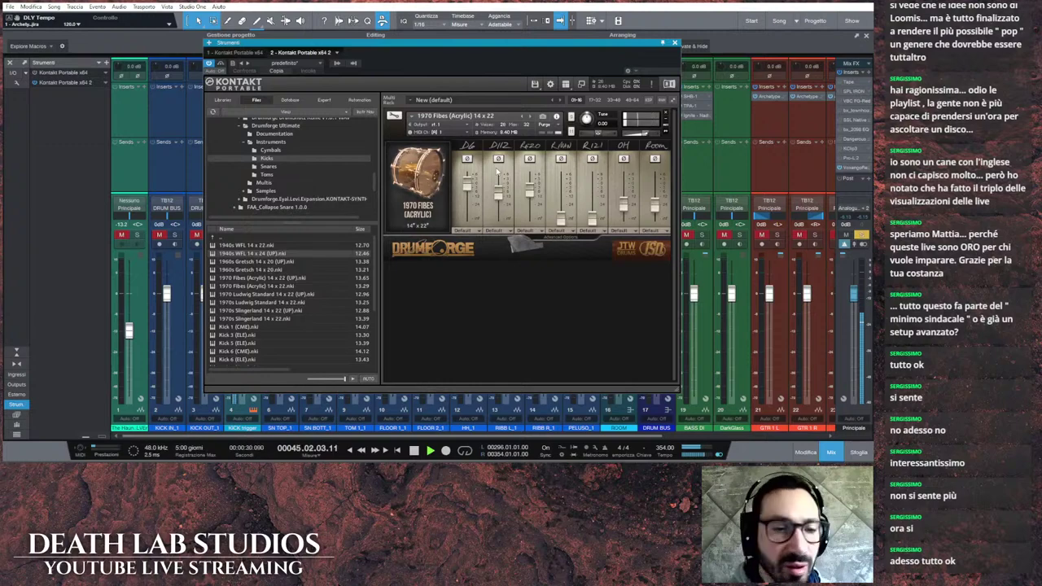
pyautogui.click(582, 86)
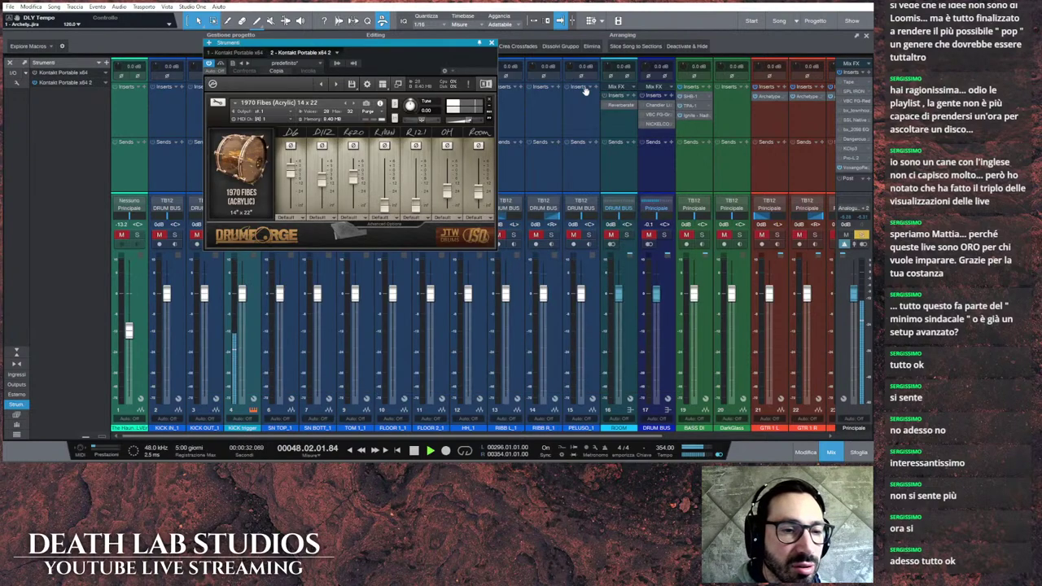
pyautogui.click(495, 42)
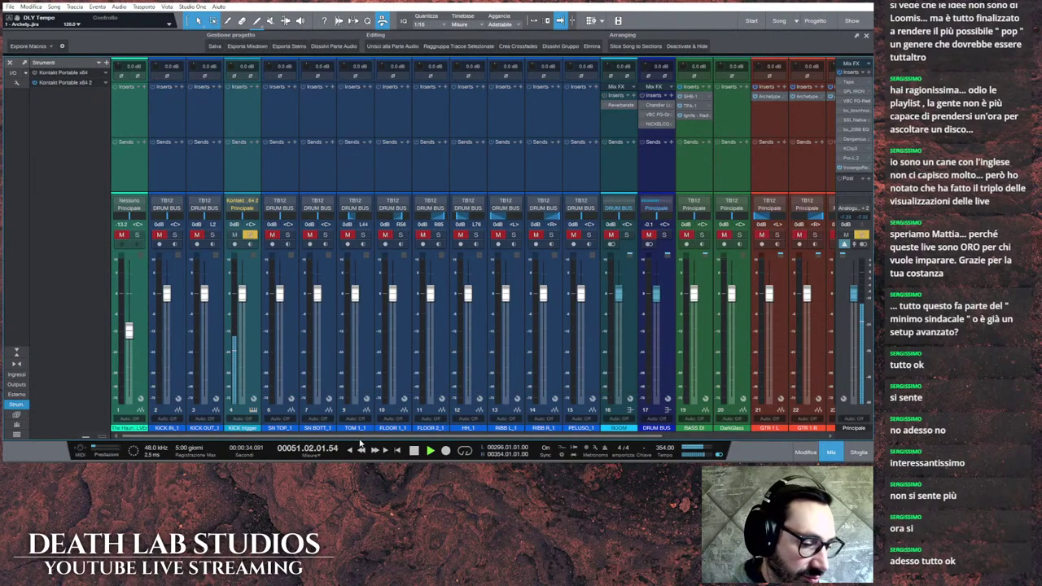
pyautogui.click(413, 450)
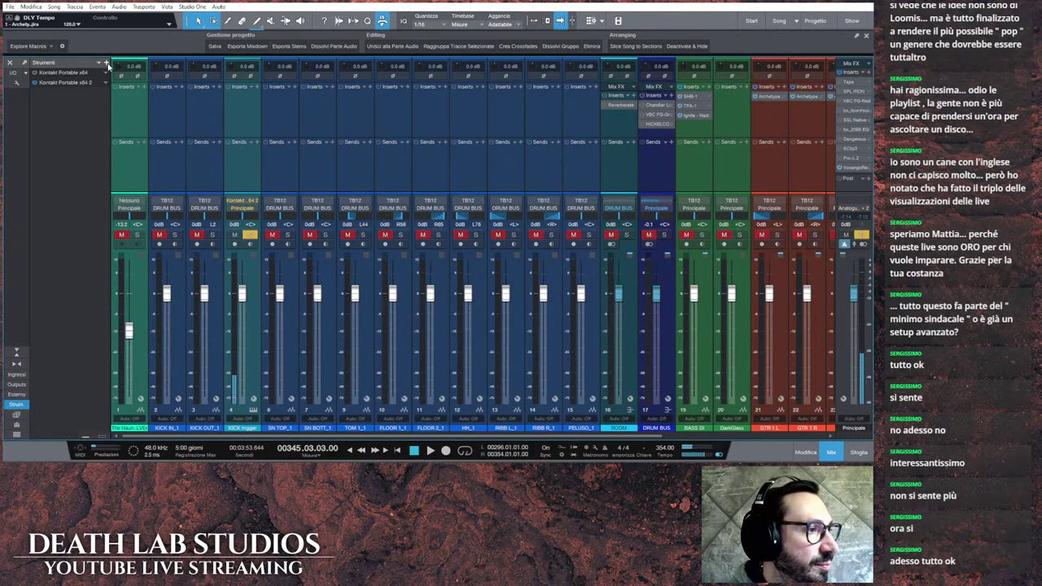
# Step: Add another Kontakt Portable x64 instrument from the Native Instruments folder and show its library browser
pyautogui.click(106, 83)
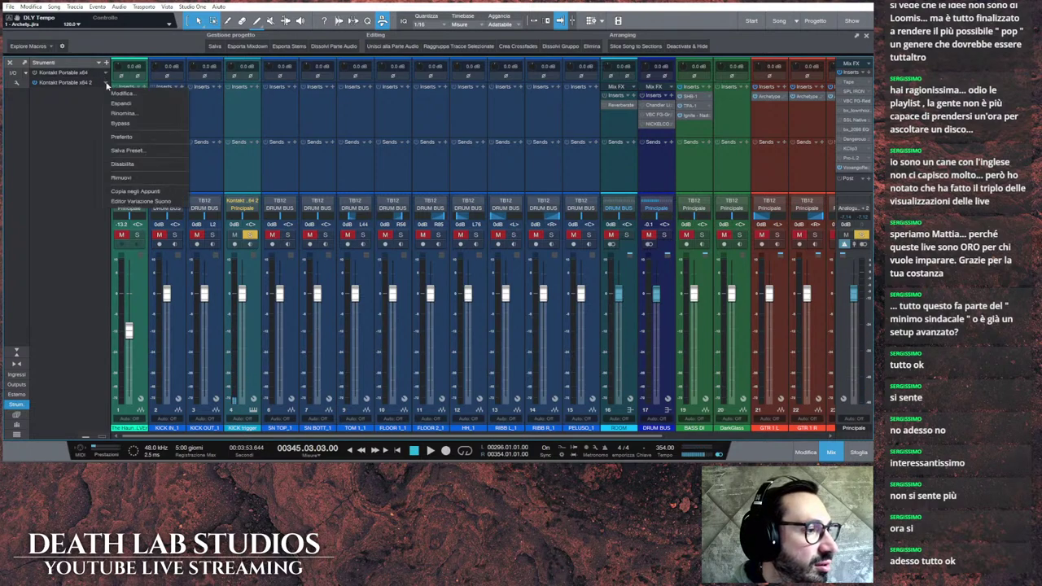
pyautogui.click(100, 123)
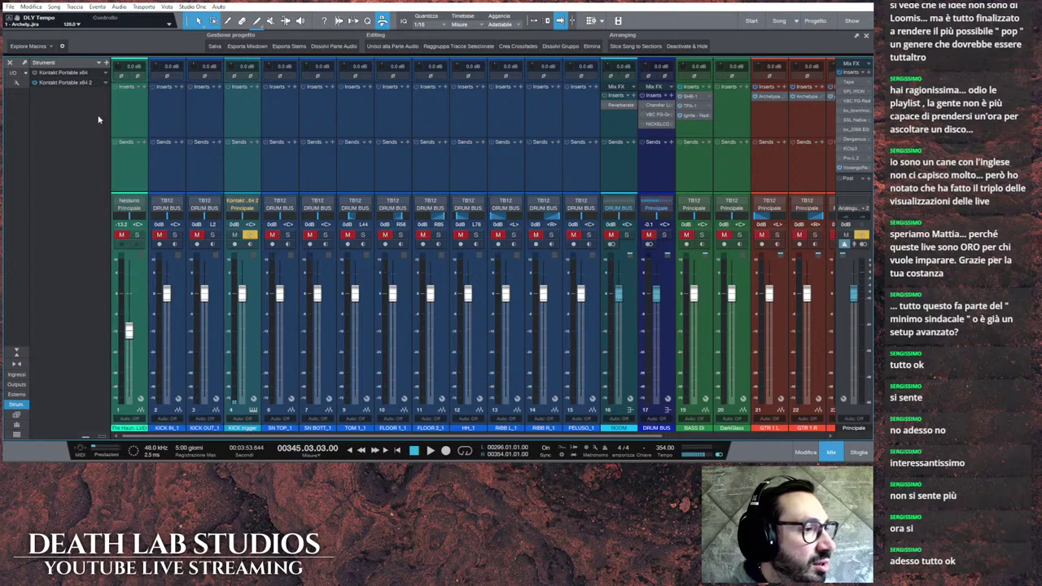
pyautogui.click(112, 66)
pyautogui.click(147, 136)
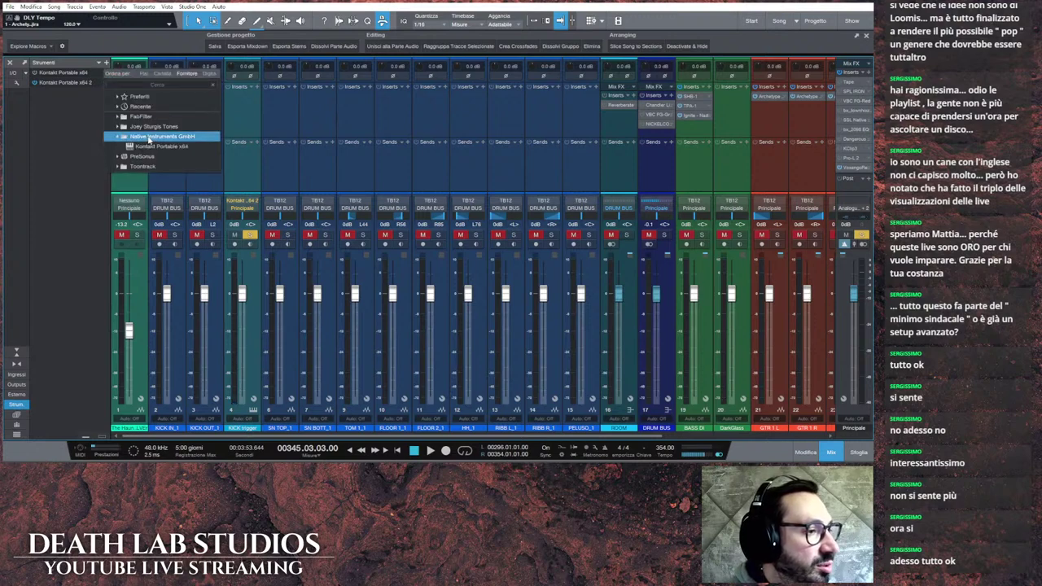
pyautogui.click(154, 147)
pyautogui.click(383, 85)
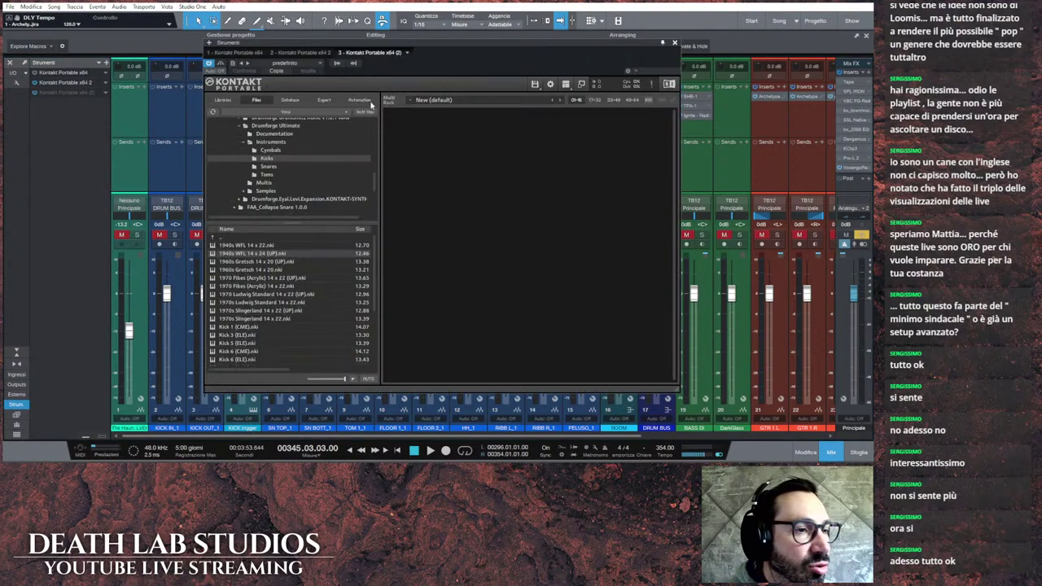
# Step: Load the 1941 Slingerland Radio King 7 x 14 snare from the Drumforge Ultimate Snares folder into the empty rack
pyautogui.click(263, 166)
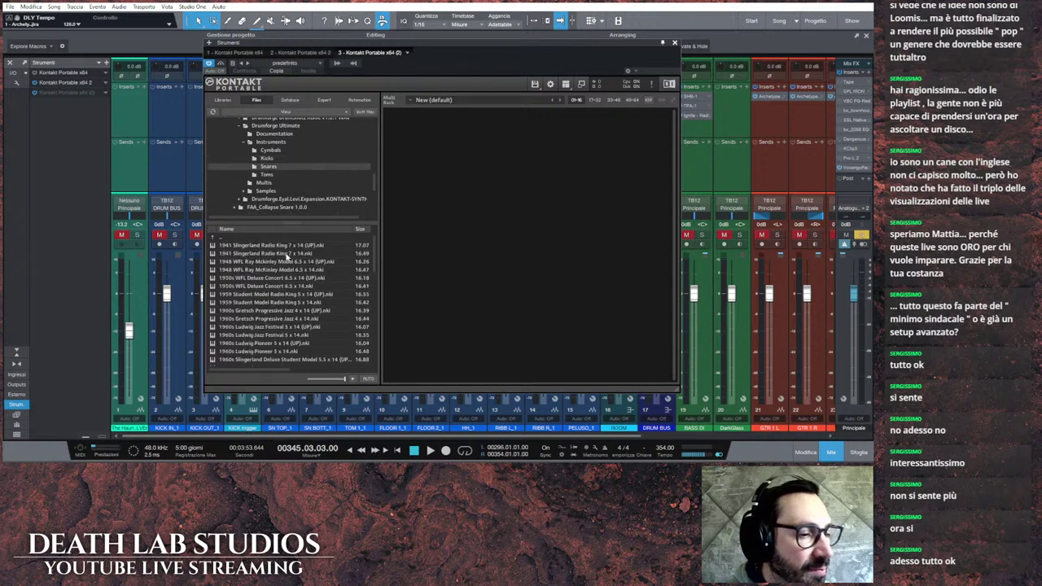
pyautogui.click(286, 254)
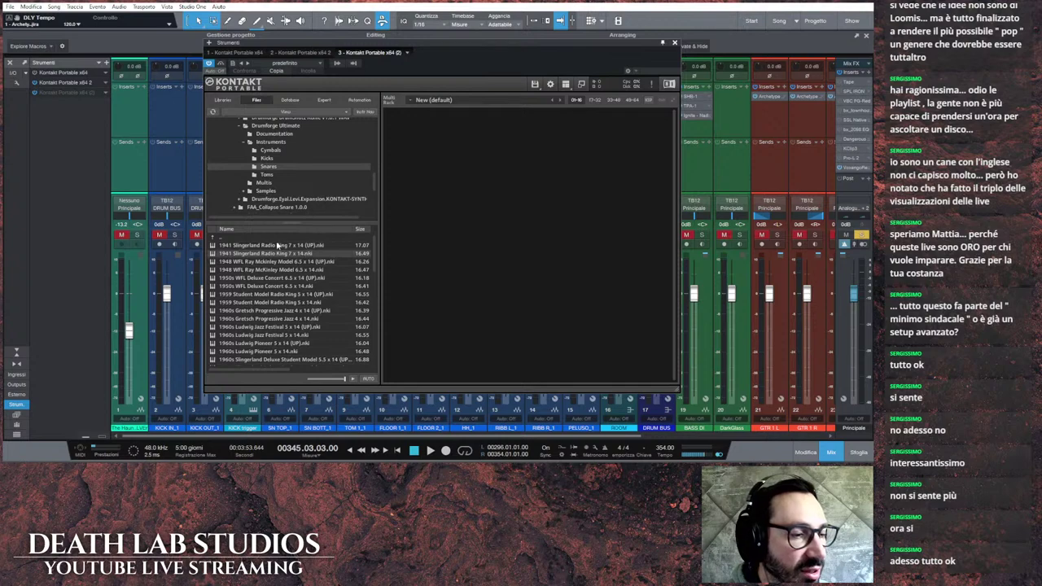
pyautogui.moveTo(278, 252); pyautogui.dragTo(454, 253)
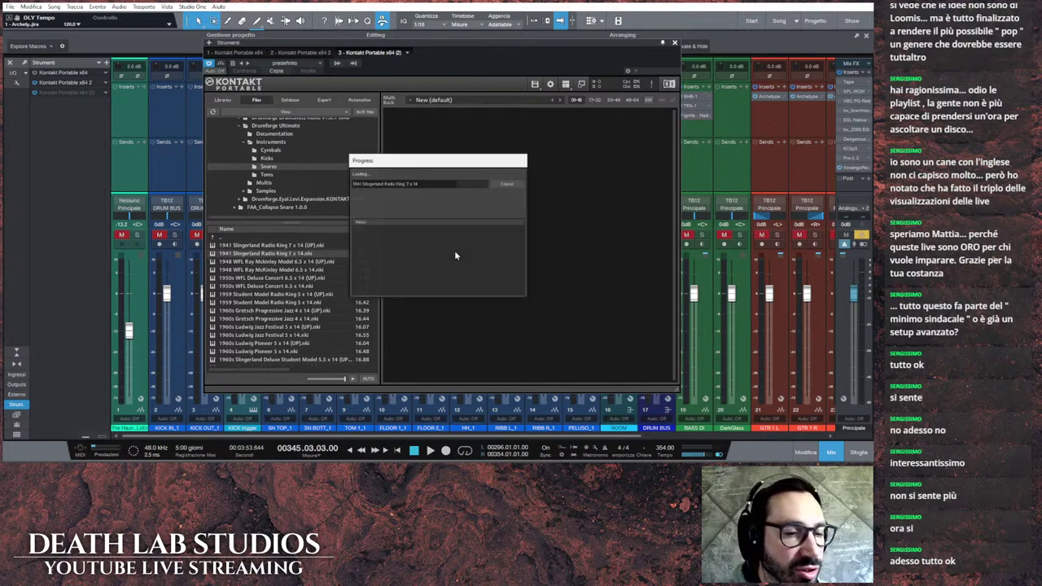
pyautogui.moveTo(482, 42); pyautogui.dragTo(437, 37)
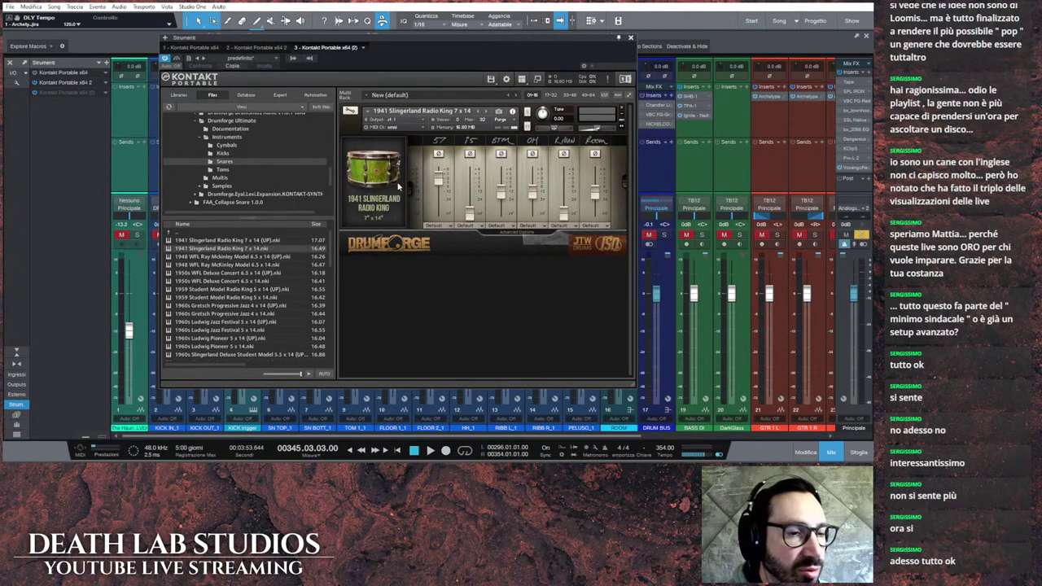
# Step: Check the snare's articulation note assignments in its advanced options, and close the instrument window
pyautogui.click(514, 234)
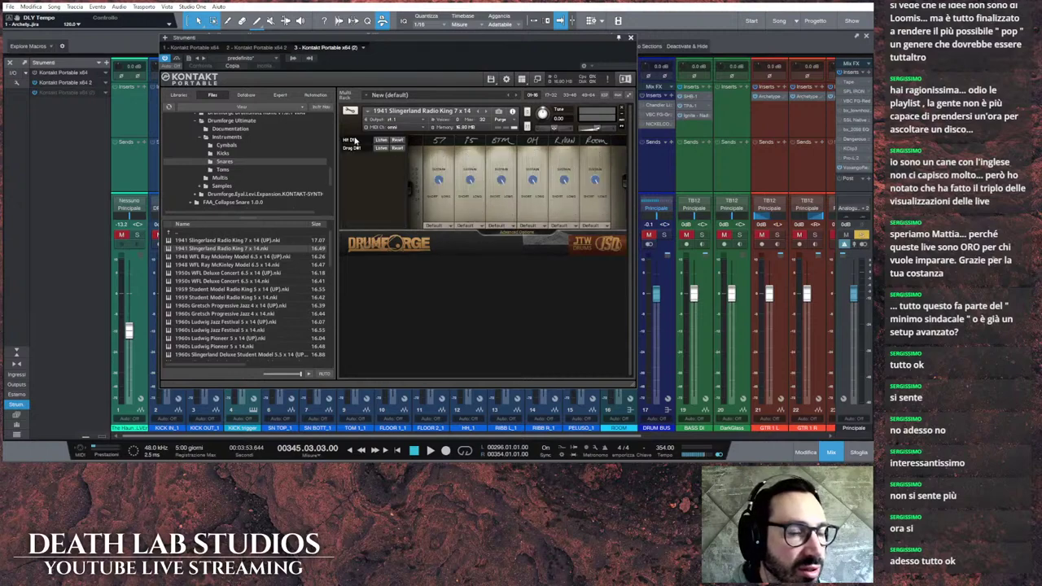
pyautogui.click(517, 236)
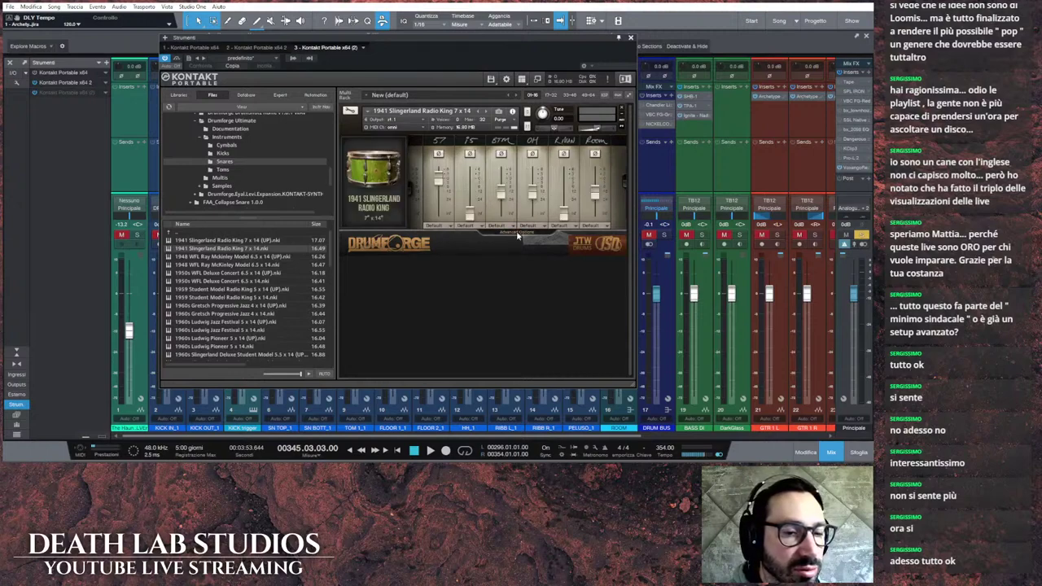
pyautogui.click(630, 37)
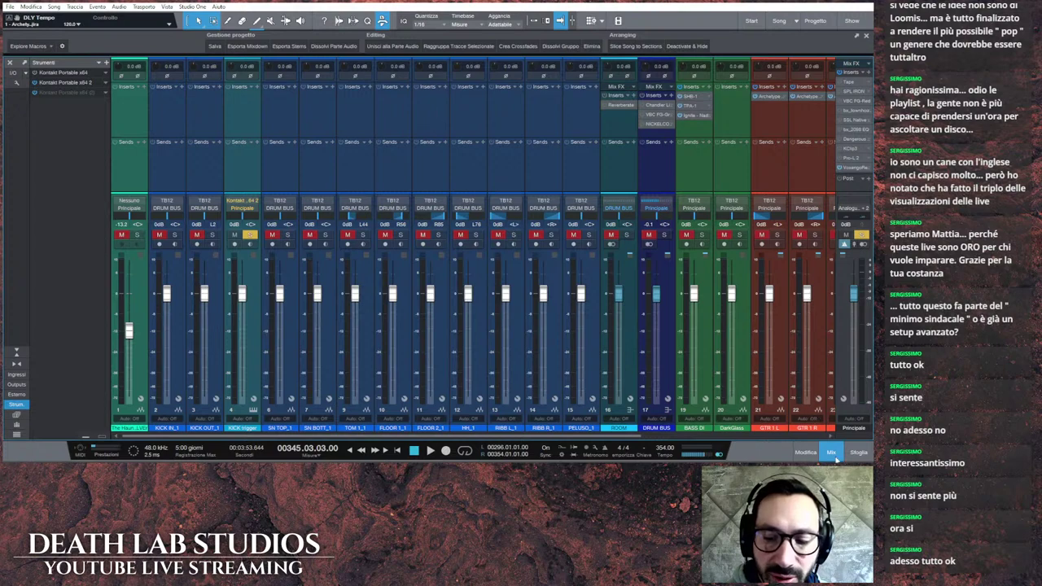
# Step: Shorten the SNARE trigger part in the arrangement to end with the other drum parts just after bar 350, and turn on snapping
pyautogui.click(832, 453)
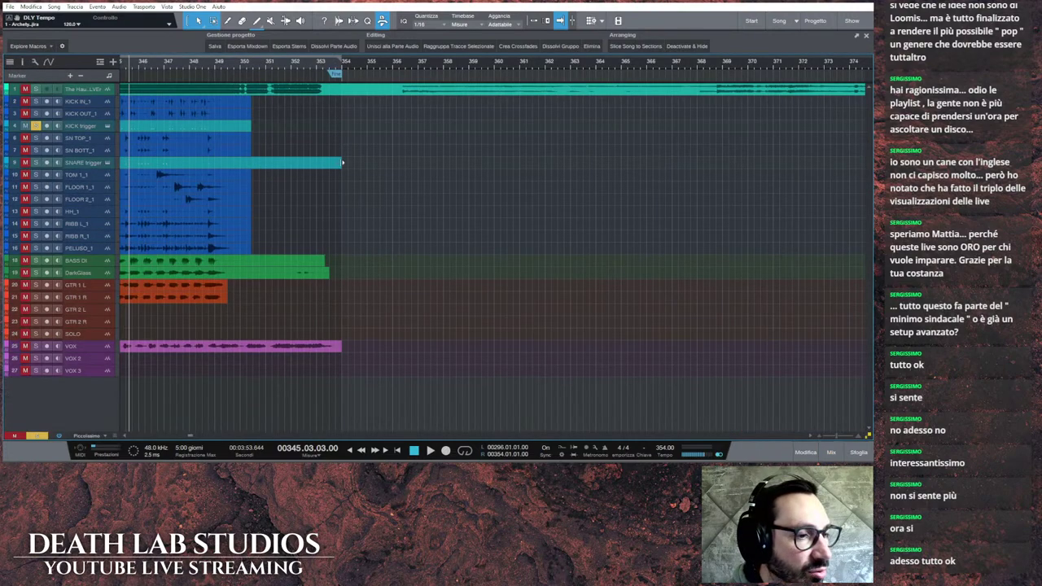
pyautogui.moveTo(342, 163); pyautogui.dragTo(251, 162)
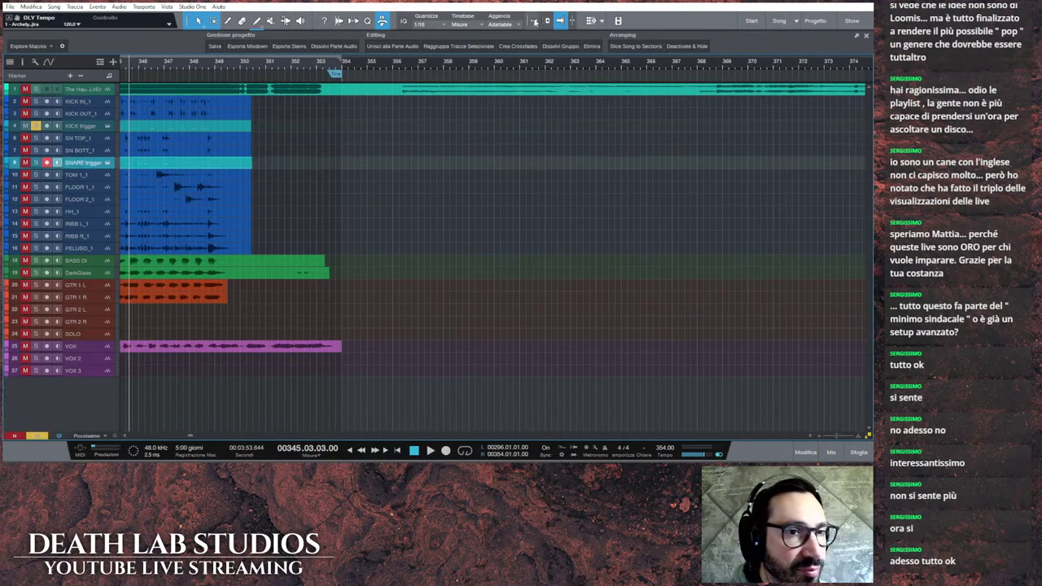
pyautogui.click(534, 21)
# Step: Transpose the SNARE trigger part by setting all its notes to D1
pyautogui.rightClick(230, 166)
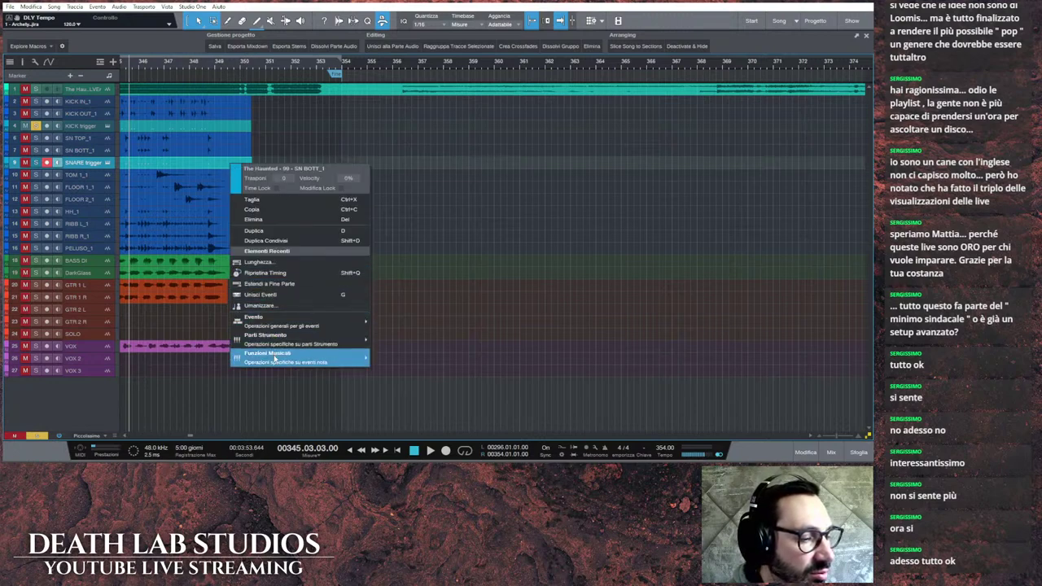
pyautogui.moveTo(276, 358)
pyautogui.click(397, 209)
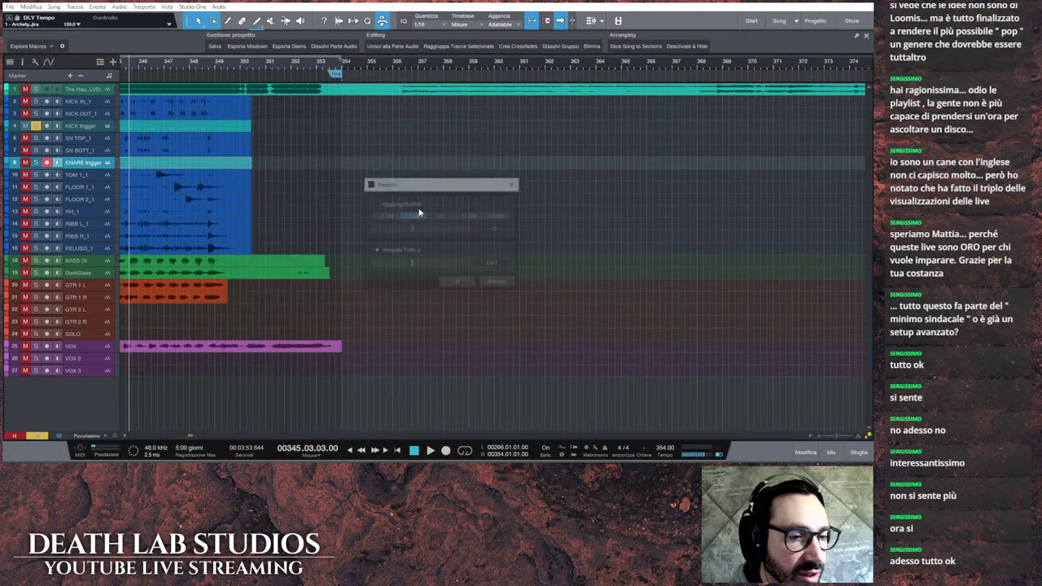
pyautogui.click(493, 263)
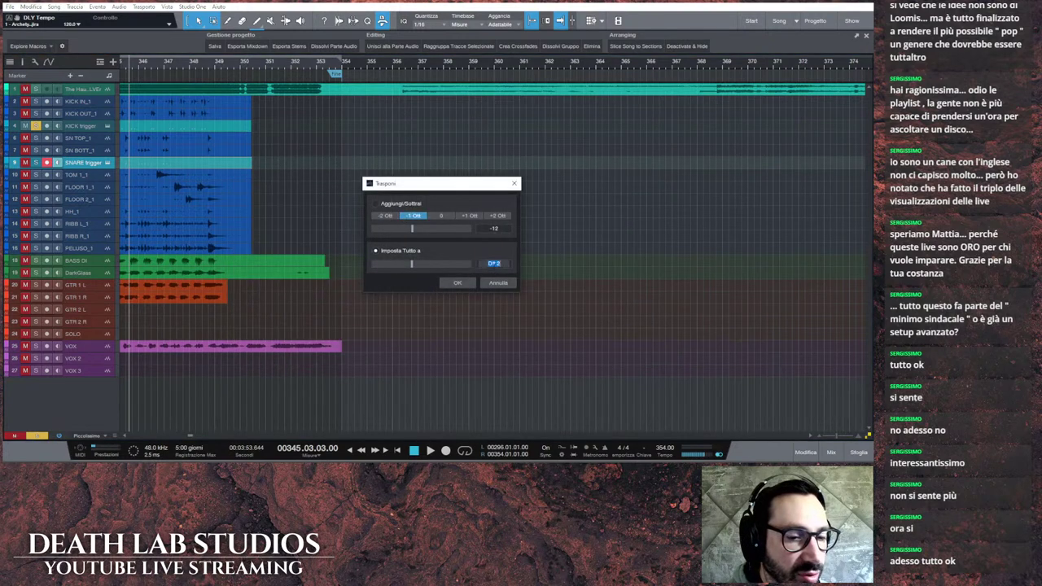
pyautogui.scroll(-1, 491, 263)
pyautogui.scroll(-2, 491, 263)
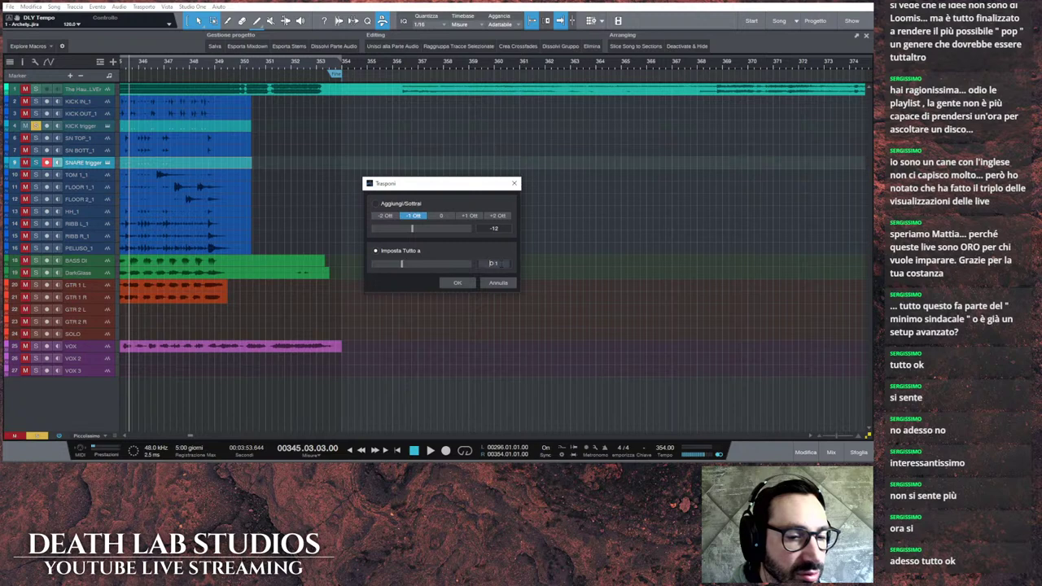
pyautogui.click(457, 282)
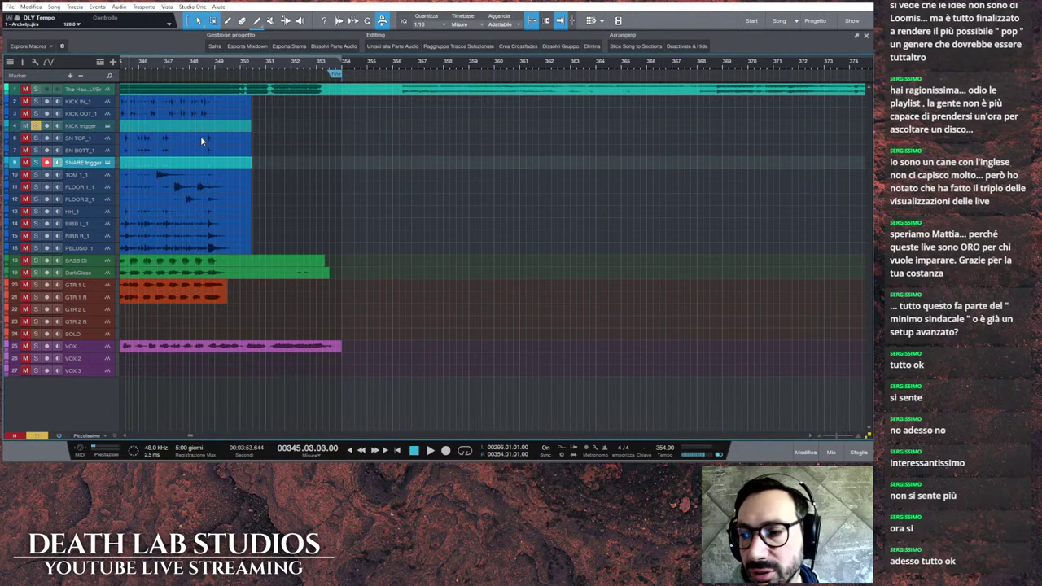
# Step: Solo and disarm the SNARE trigger track, route its output to Kontakt Portable x64 2, and play the song from the start
pyautogui.click(36, 163)
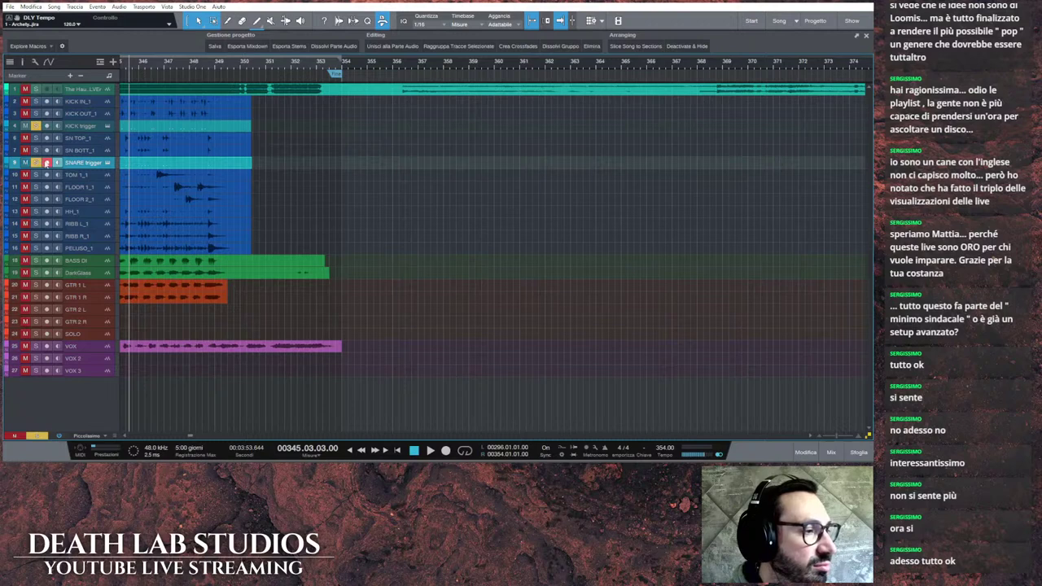
pyautogui.doubleClick(57, 166)
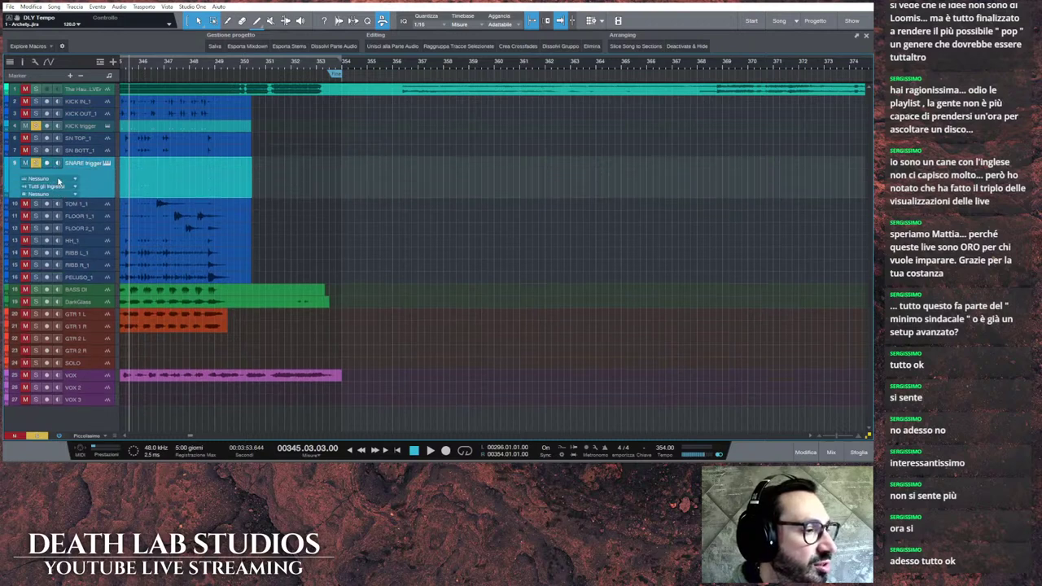
pyautogui.click(59, 180)
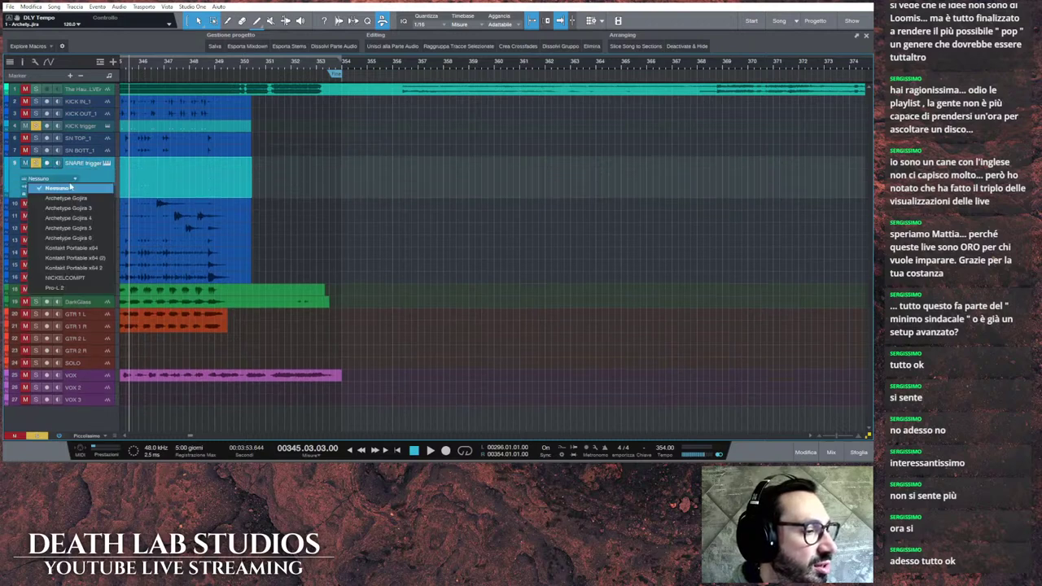
pyautogui.click(84, 269)
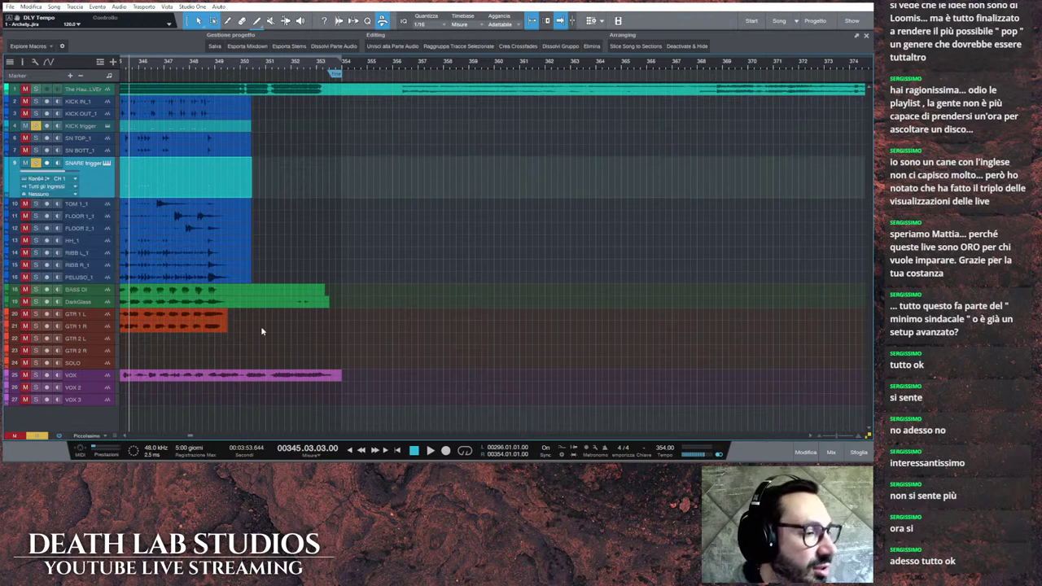
pyautogui.press('space')
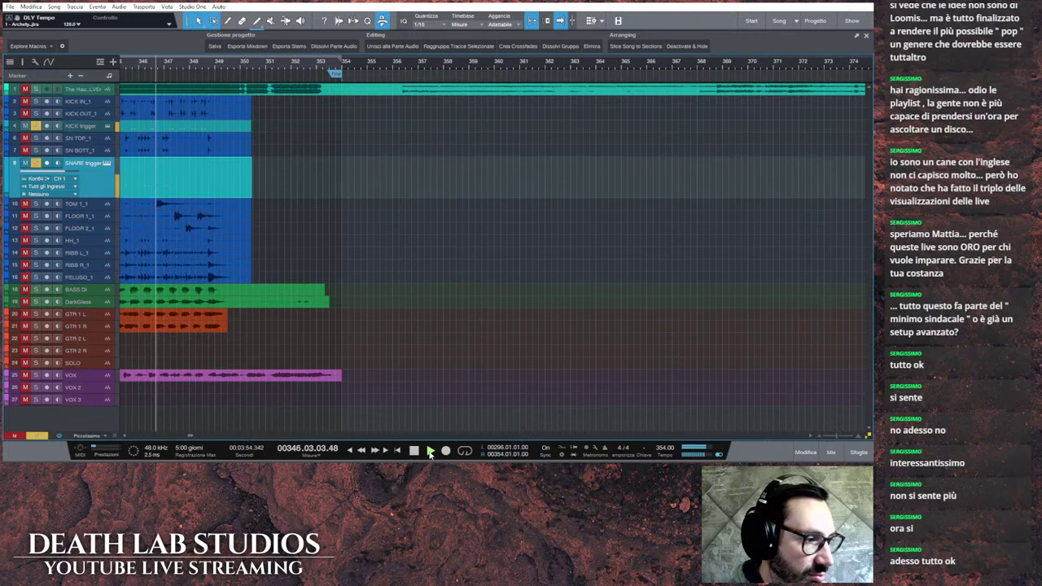
pyautogui.press('Home')
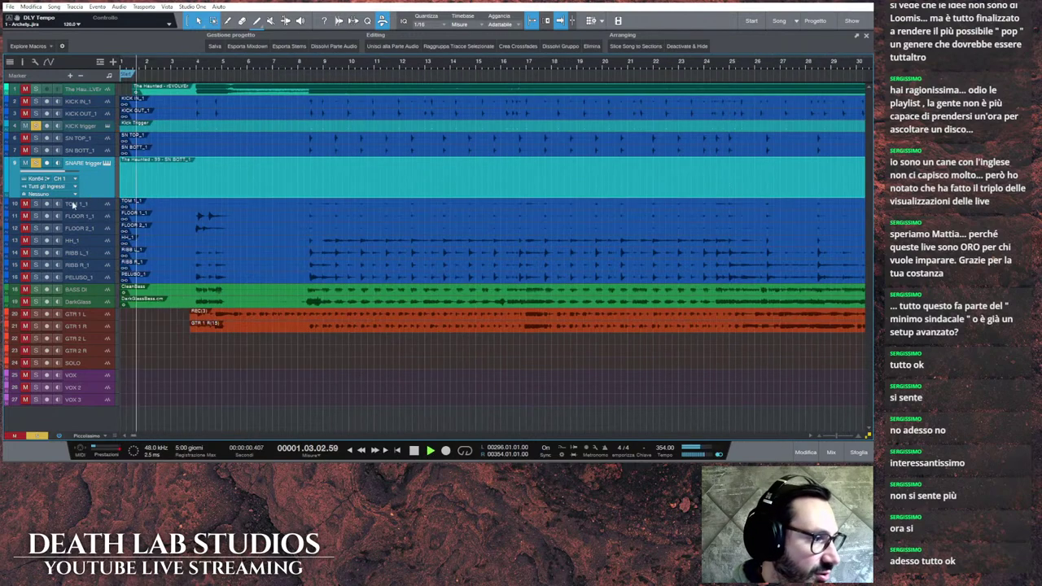
# Step: Try the SNARE trigger track's output on Kontakt Portable x64 and settle on Kontakt Portable x64 (2) while the song plays
pyautogui.click(57, 194)
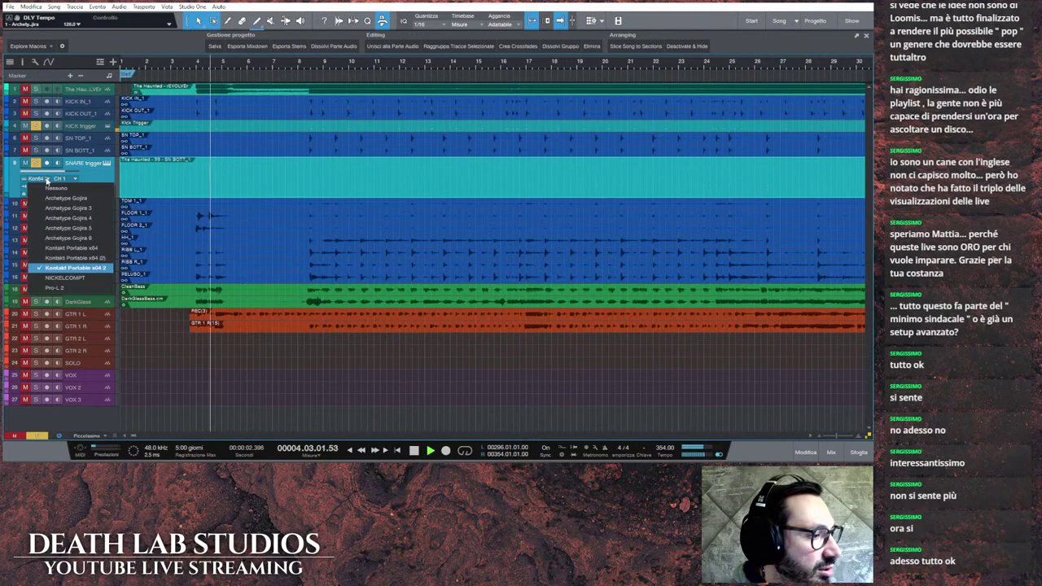
pyautogui.click(84, 249)
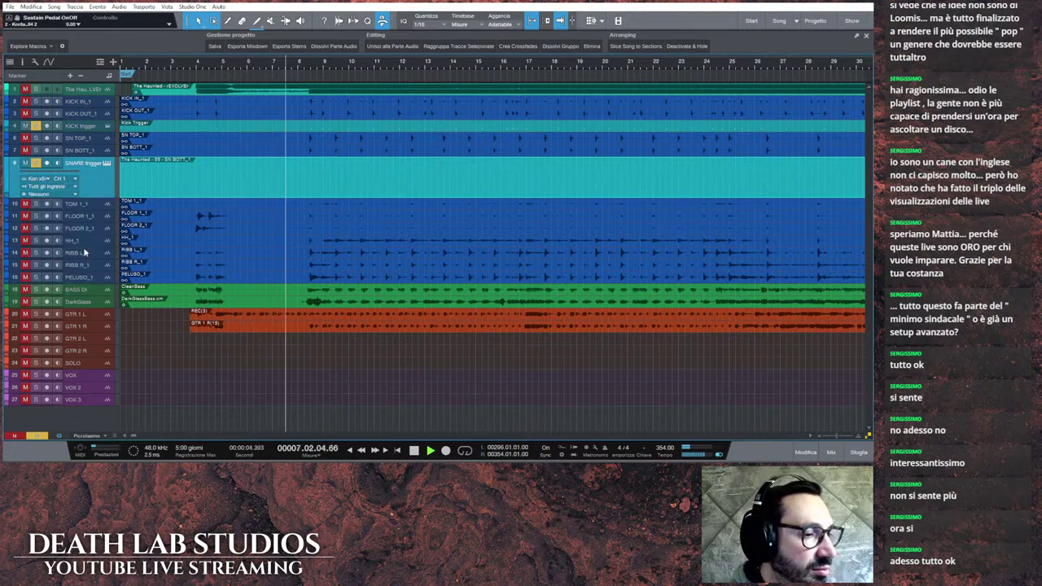
pyautogui.click(48, 178)
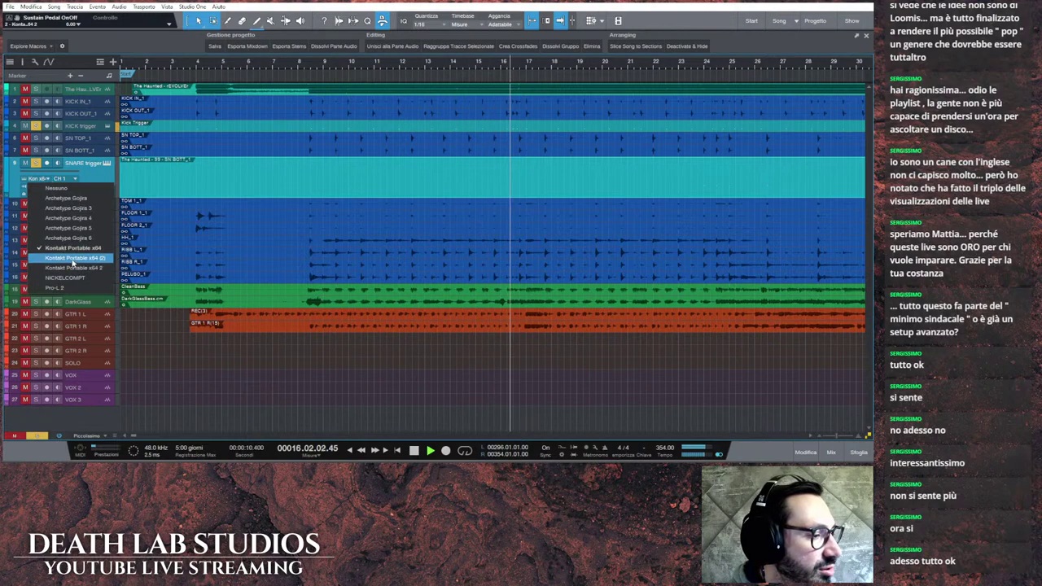
pyautogui.click(74, 258)
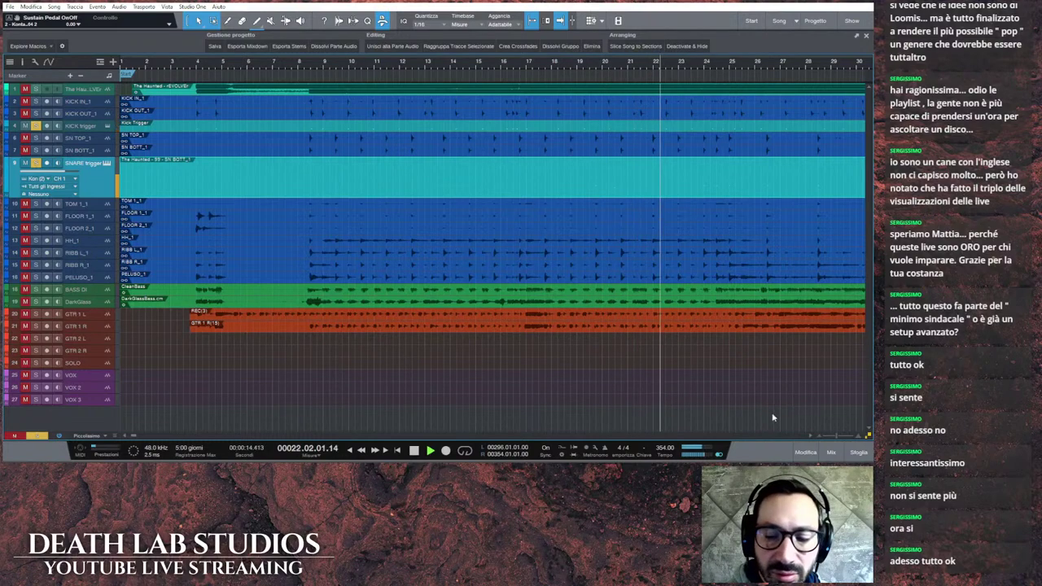
# Step: Show the mixer and open the Kontakt instrument of the SNARE trigger channel
pyautogui.click(832, 454)
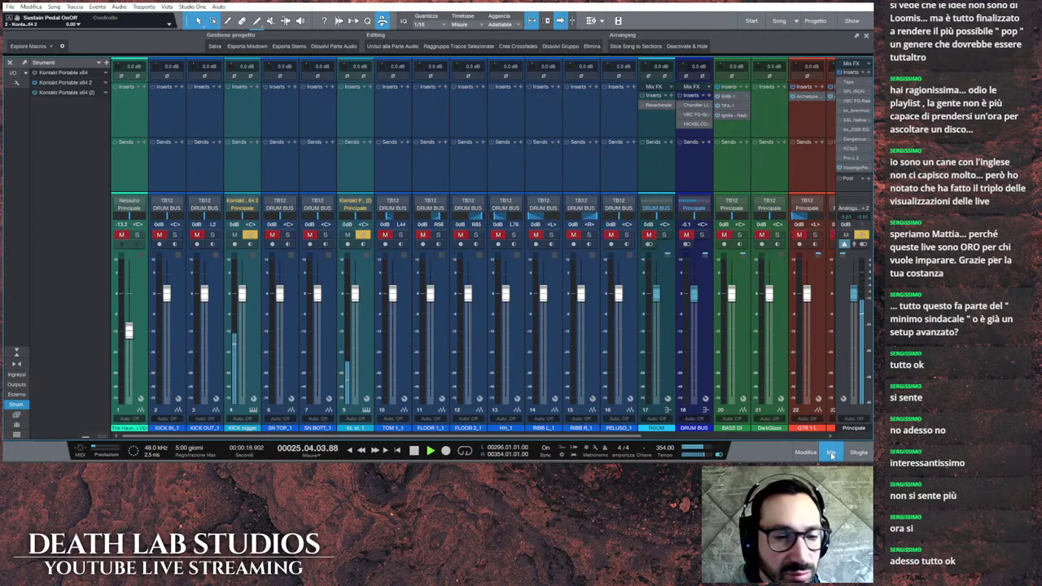
pyautogui.click(365, 410)
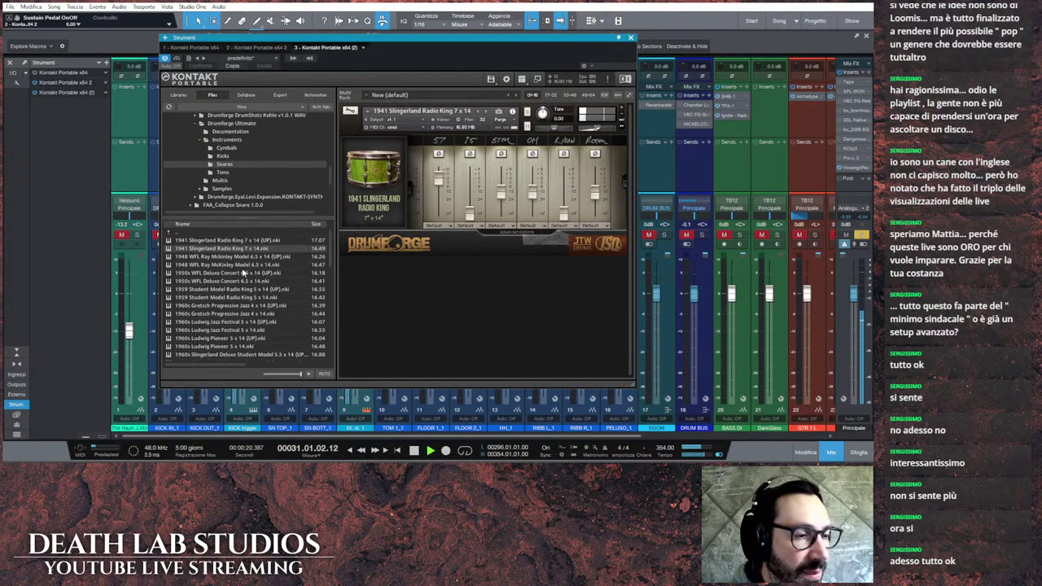
# Step: Load the 1948 WFL Ray Mckinley Model 6.5 x 14 snare, compare it with the 1941 Slingerland by alternating mutes, and remove it
pyautogui.moveTo(232, 266); pyautogui.dragTo(417, 314)
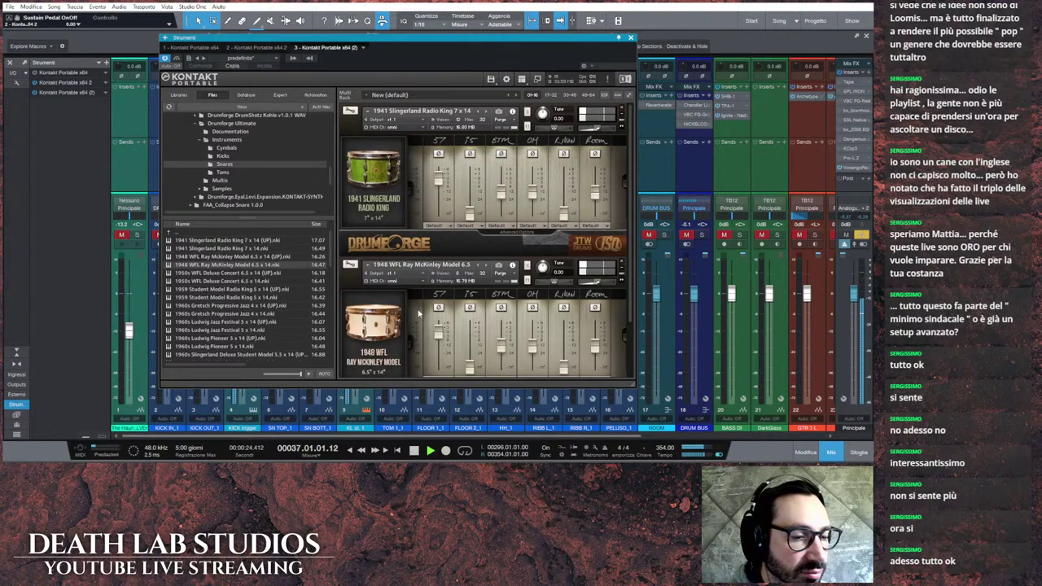
pyautogui.click(528, 128)
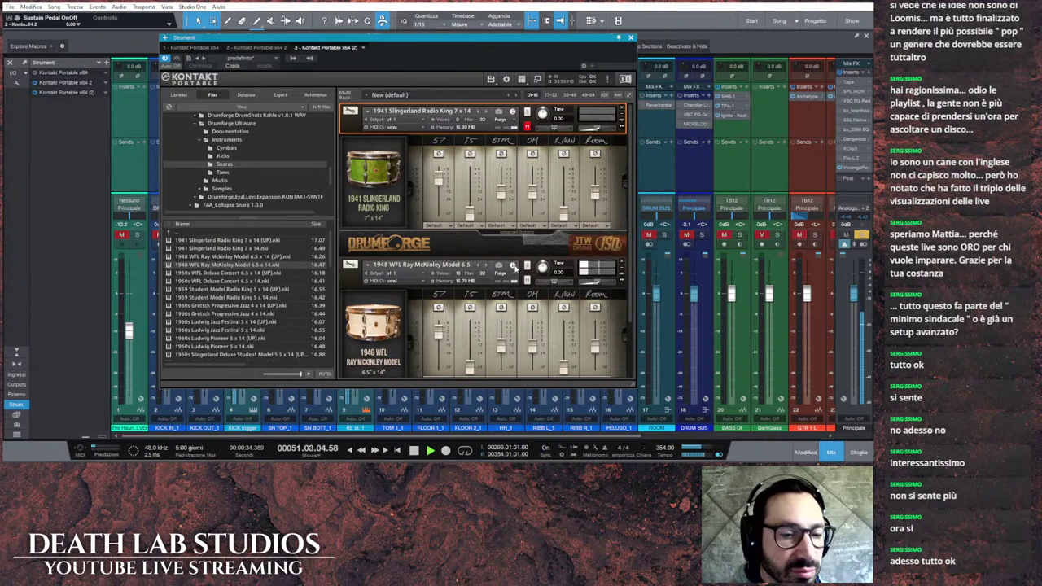
pyautogui.click(526, 127)
pyautogui.click(527, 280)
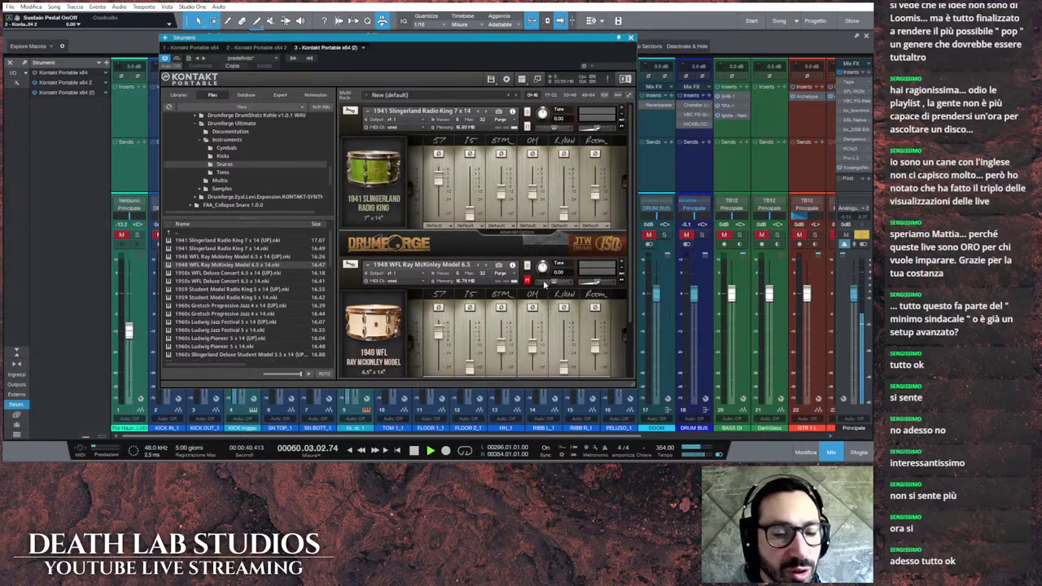
pyautogui.click(622, 265)
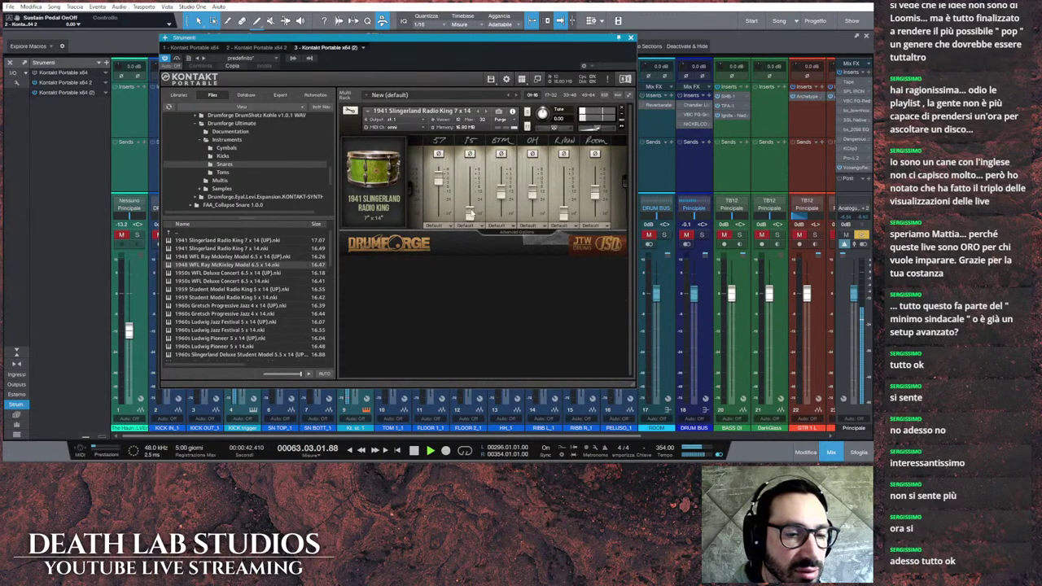
# Step: Rebalance the 1941 Slingerland snare's mics by raising i5, fine-tuning OH and lowering Room in the compact view, and close the instrument window
pyautogui.moveTo(469, 209); pyautogui.dragTo(486, 167)
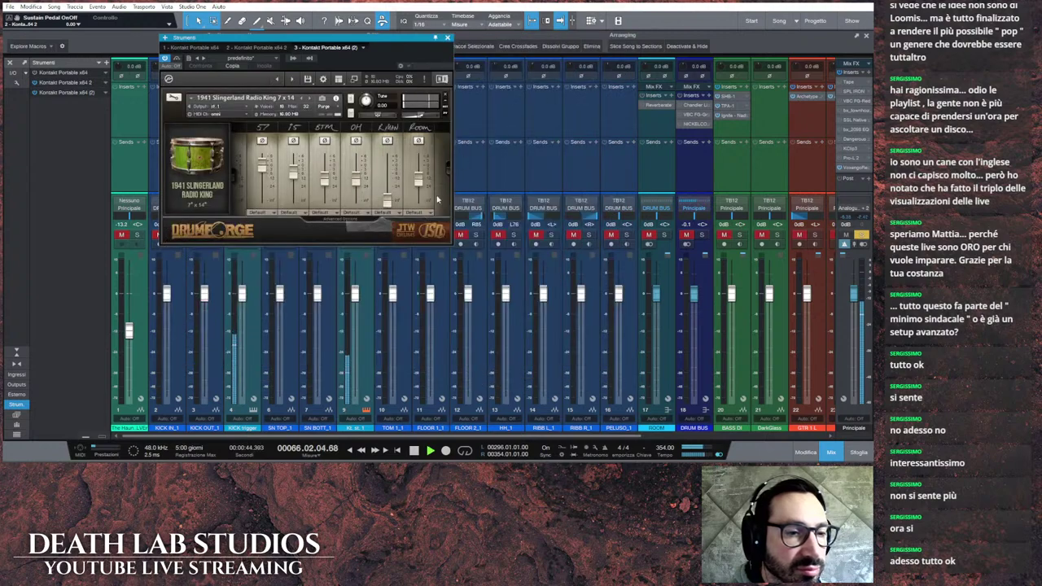
pyautogui.click(536, 80)
pyautogui.moveTo(369, 52); pyautogui.dragTo(462, 90)
pyautogui.moveTo(388, 211)
pyautogui.mouseDown()
pyautogui.moveTo(396, 197)
pyautogui.moveTo(395, 211)
pyautogui.mouseUp()
pyautogui.moveTo(513, 217); pyautogui.dragTo(513, 230)
pyautogui.moveTo(450, 218); pyautogui.dragTo(421, 213)
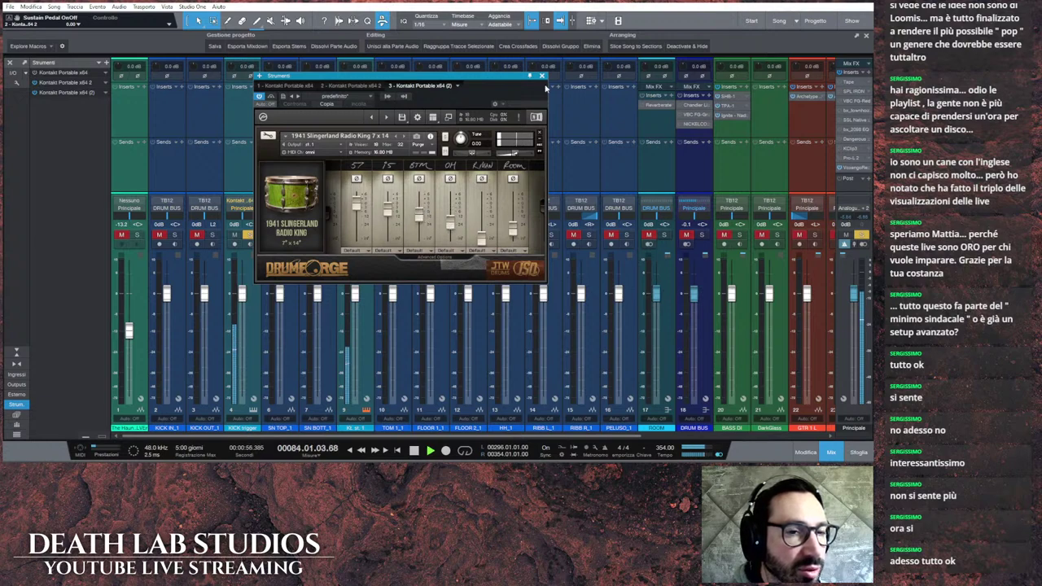
pyautogui.click(542, 76)
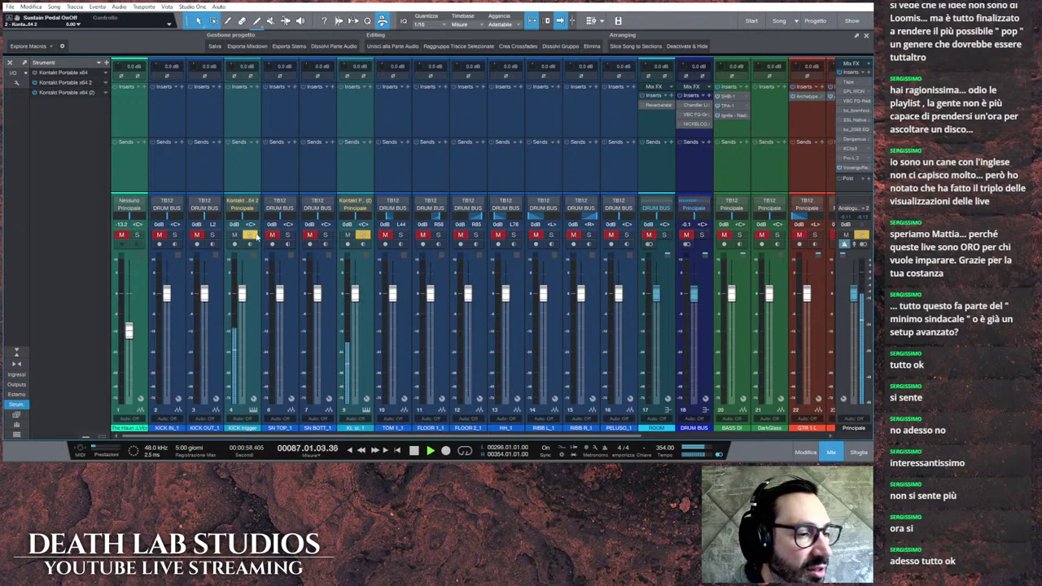
# Step: Stop playback, hide the mixer's instrument list, and unsolo the kick and snare trigger channels
pyautogui.click(412, 450)
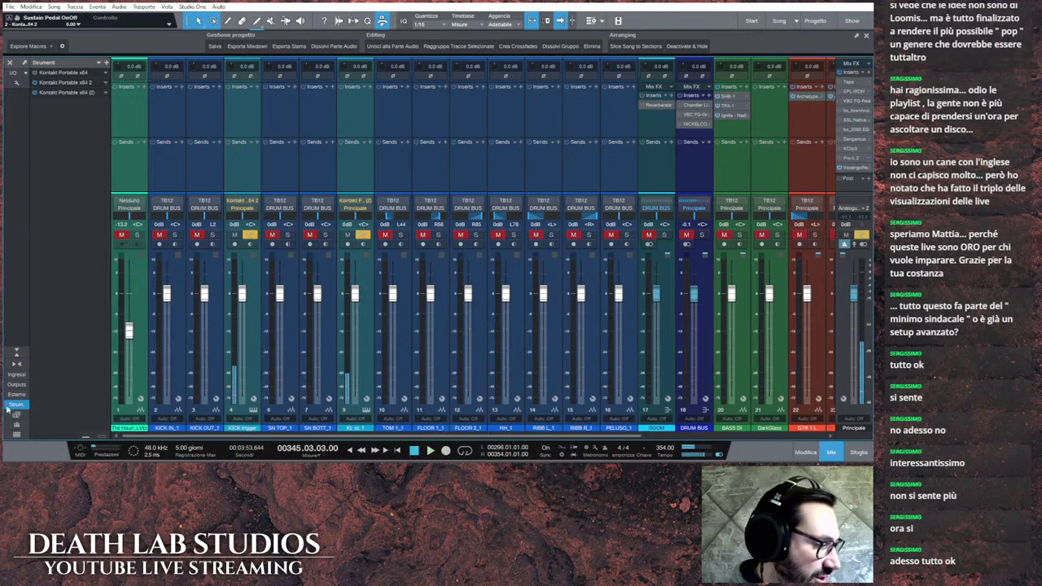
pyautogui.click(15, 405)
pyautogui.click(168, 235)
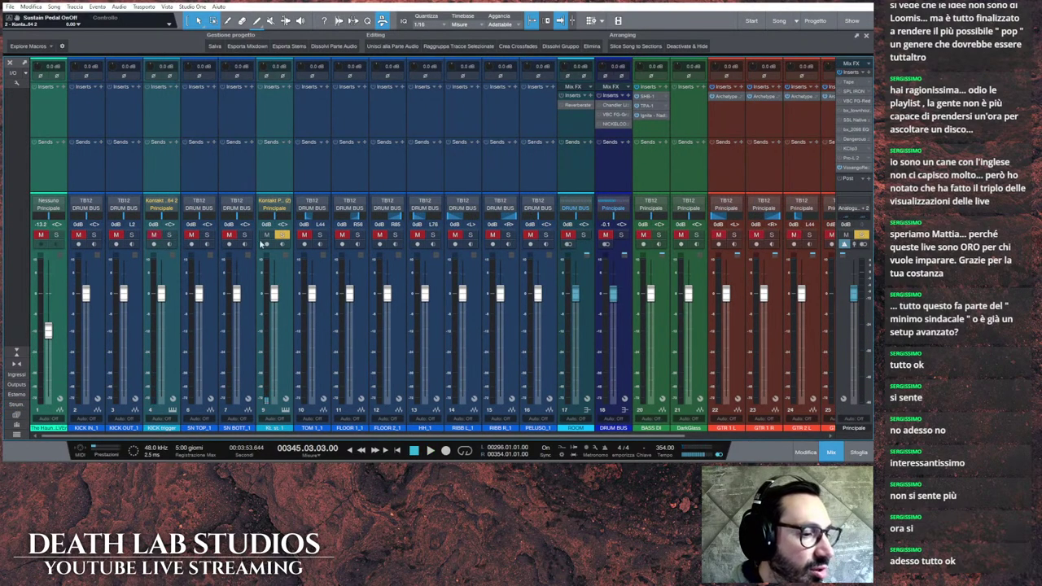
pyautogui.click(281, 236)
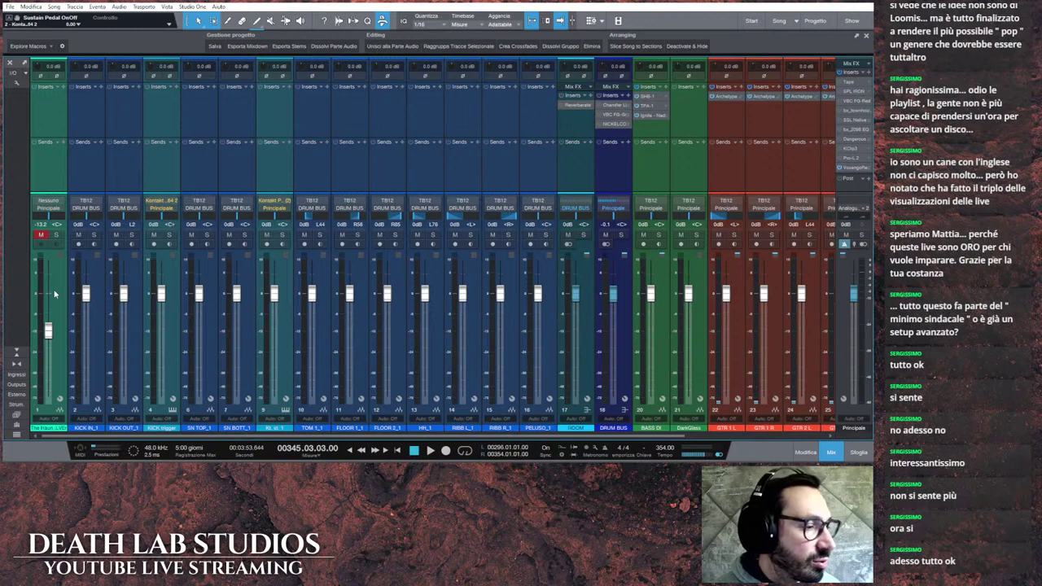
# Step: Audition The Haunted reference track in solo, return to the song start, and mute the track again
pyautogui.click(33, 253)
pyautogui.click(56, 235)
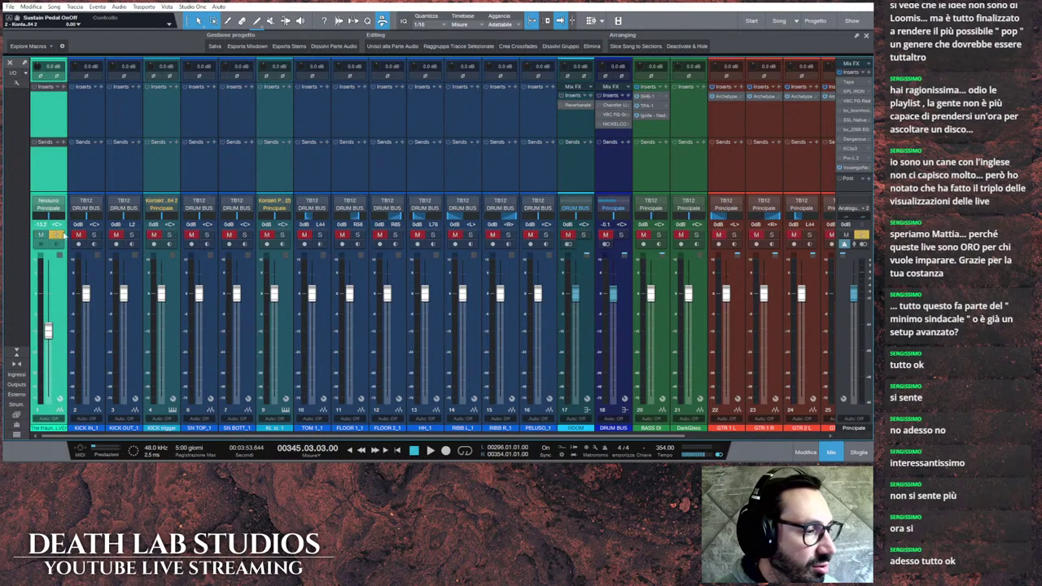
pyautogui.click(430, 451)
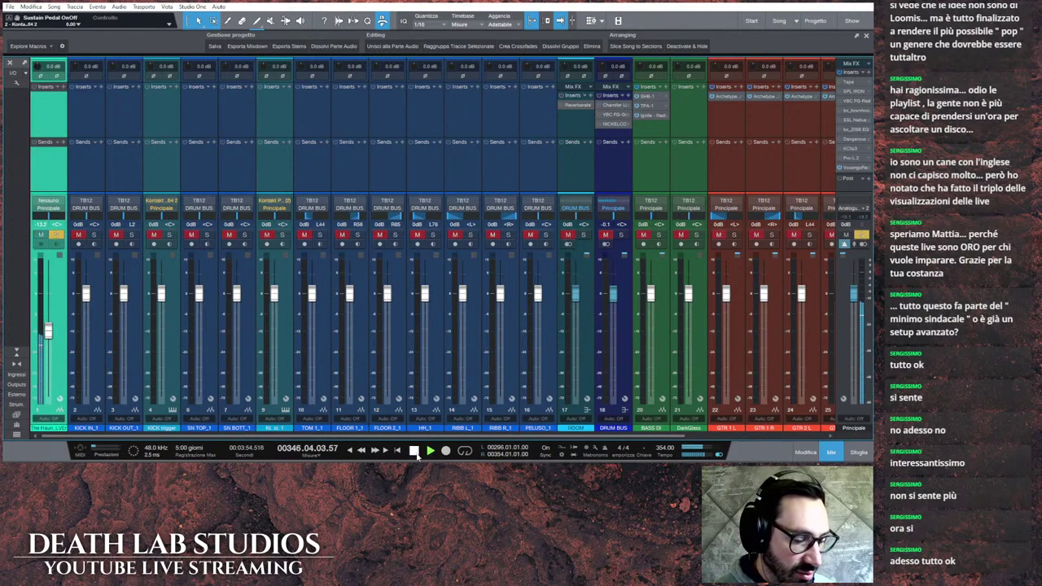
pyautogui.click(413, 452)
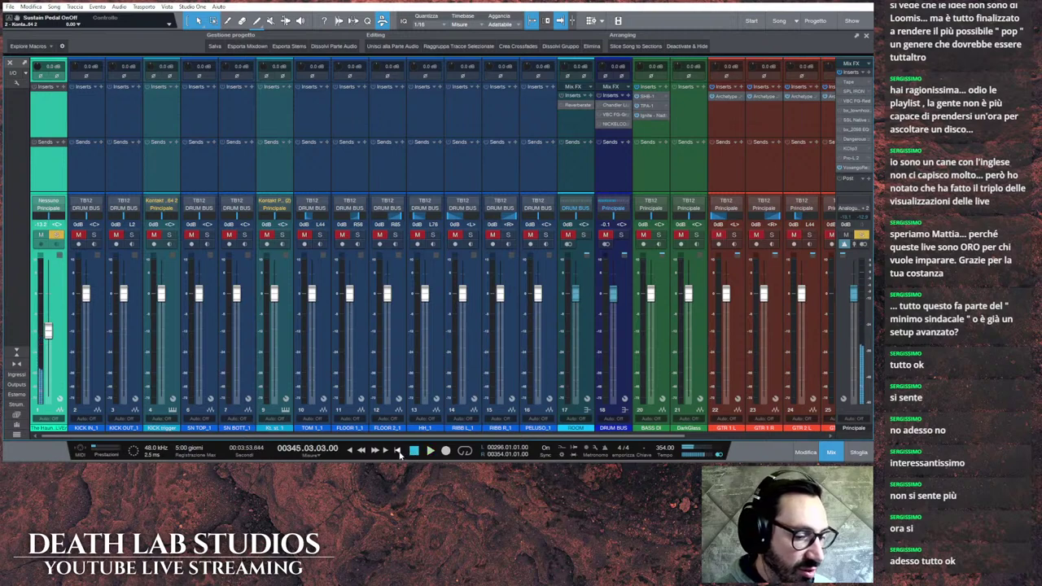
pyautogui.click(397, 450)
pyautogui.click(43, 235)
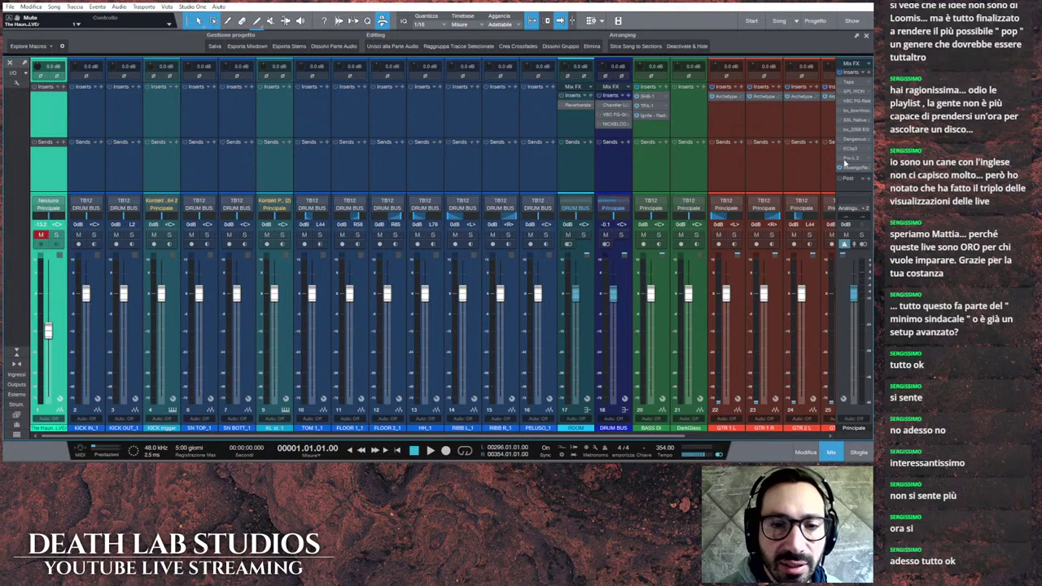
pyautogui.click(830, 457)
pyautogui.click(830, 457)
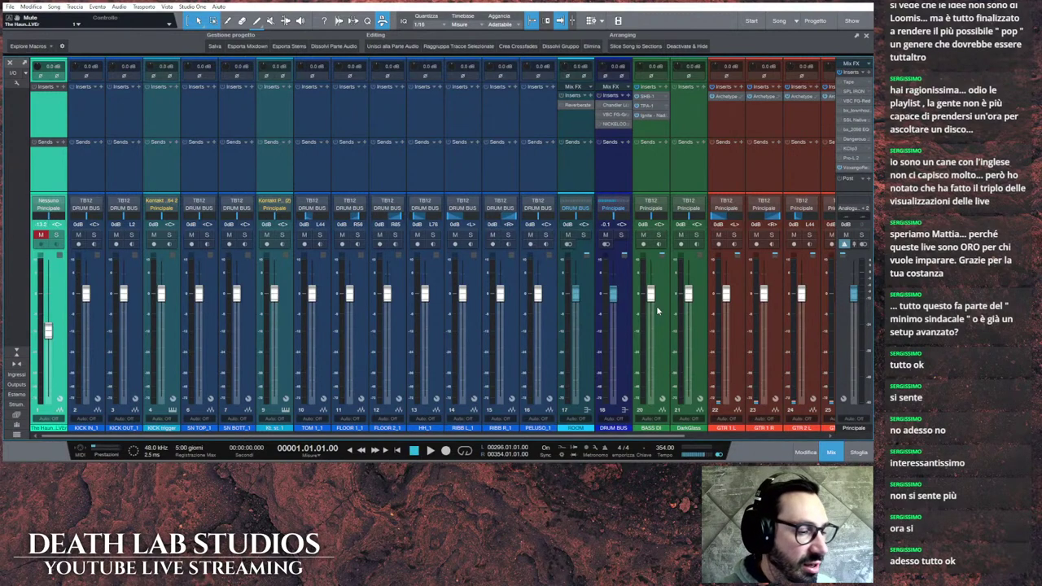
# Step: Solo the SN TOP_1 channel and insert the KIT BB N105 V2 plugin on it
pyautogui.click(206, 237)
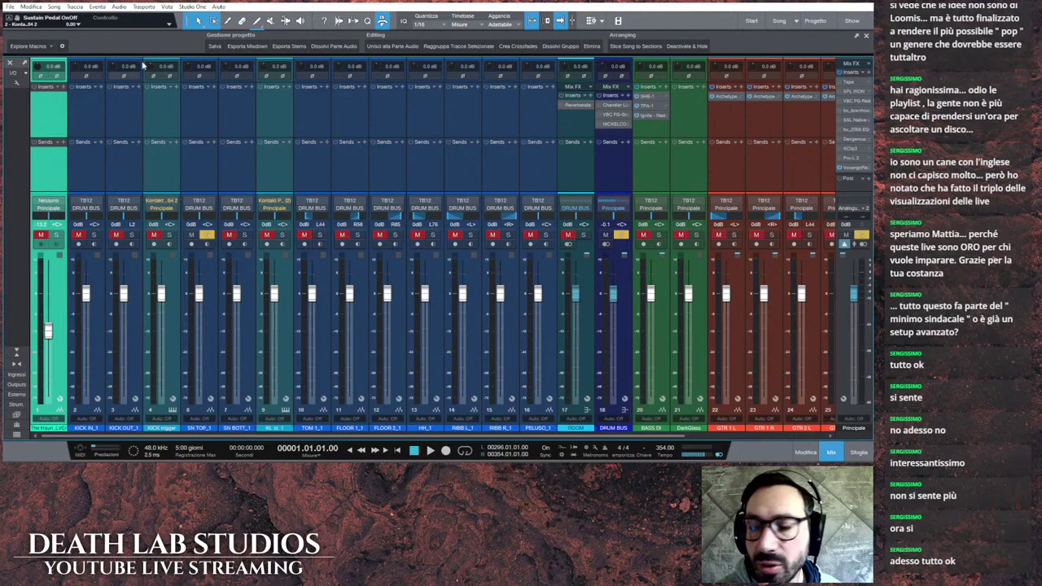
pyautogui.click(214, 86)
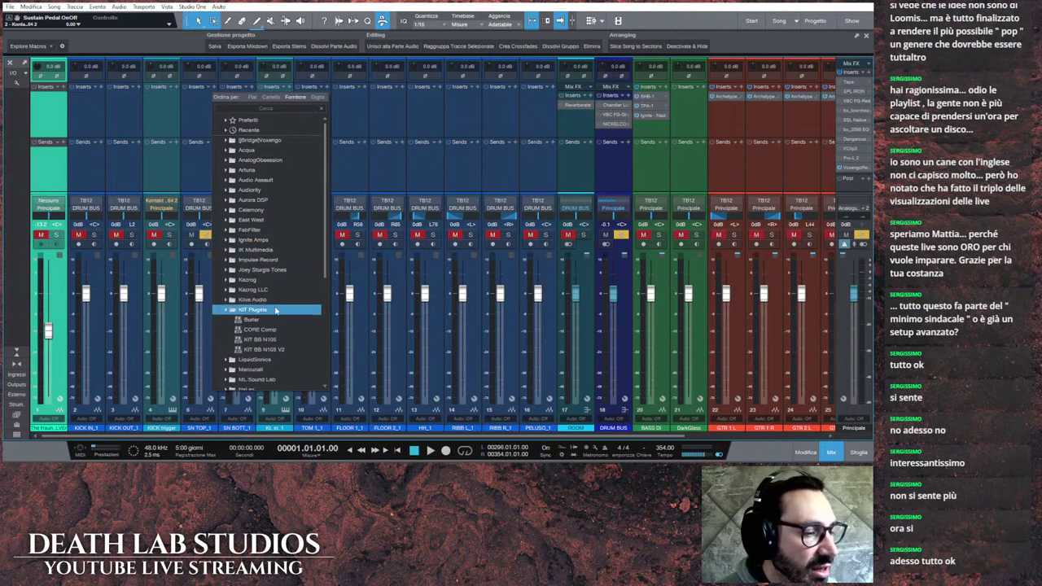
pyautogui.click(276, 310)
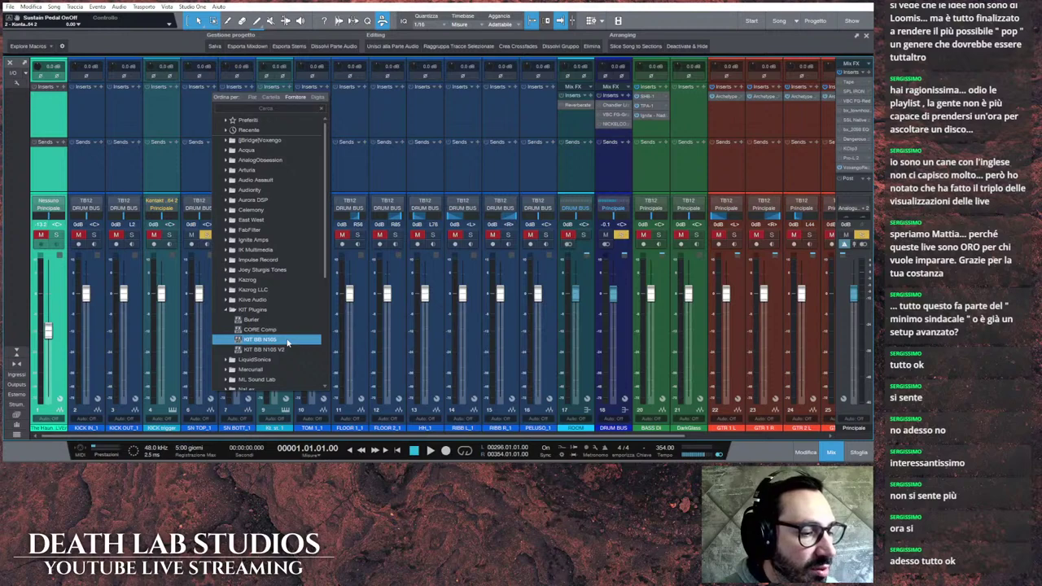
pyautogui.click(287, 350)
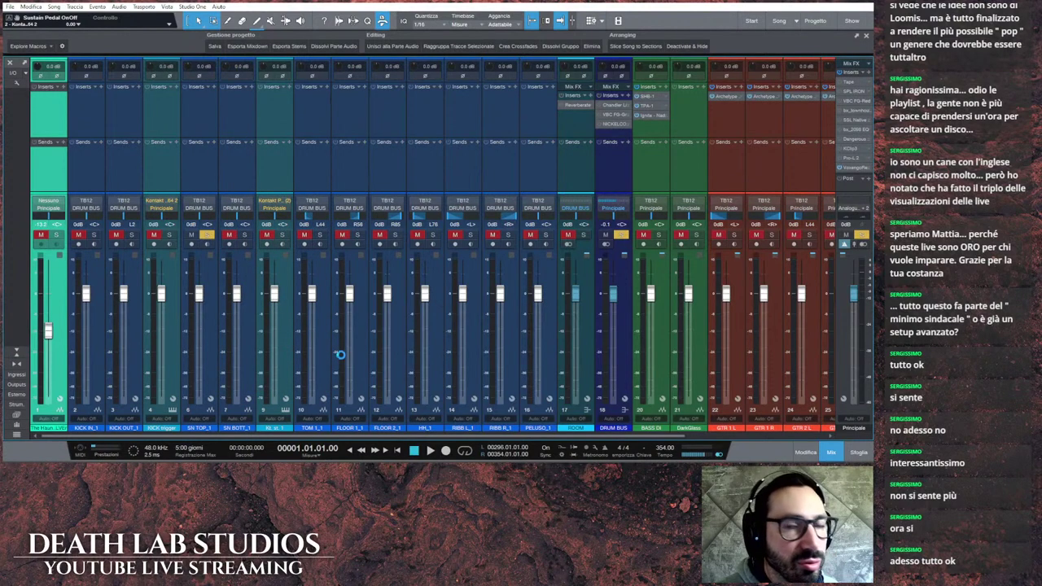
# Step: Set the N105 plugin's oversampling to x8 and its preamp to mic mode, and shrink the plugin window to fit the screen
pyautogui.moveTo(458, 173); pyautogui.dragTo(505, 6)
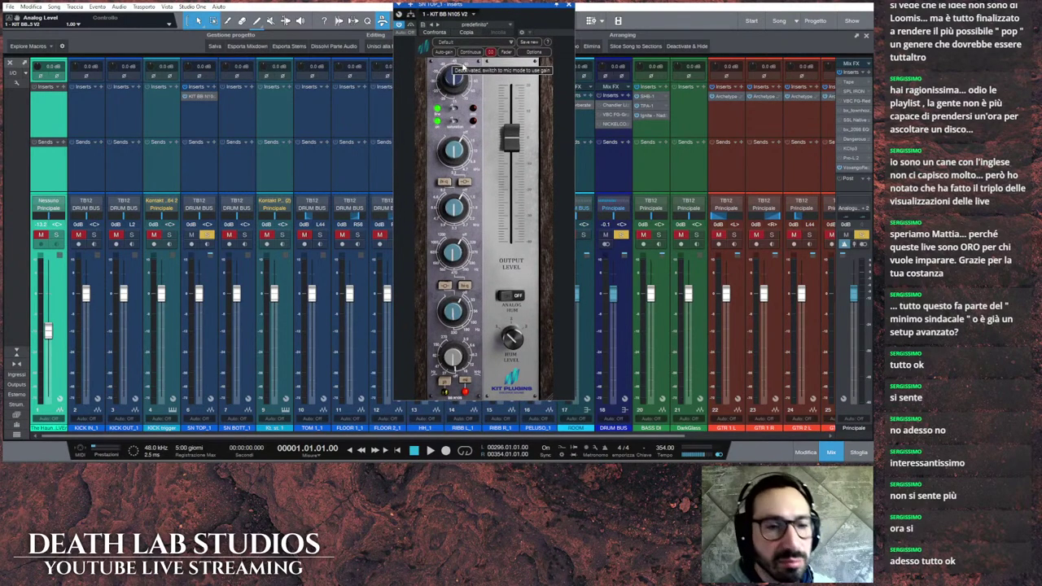
pyautogui.click(538, 52)
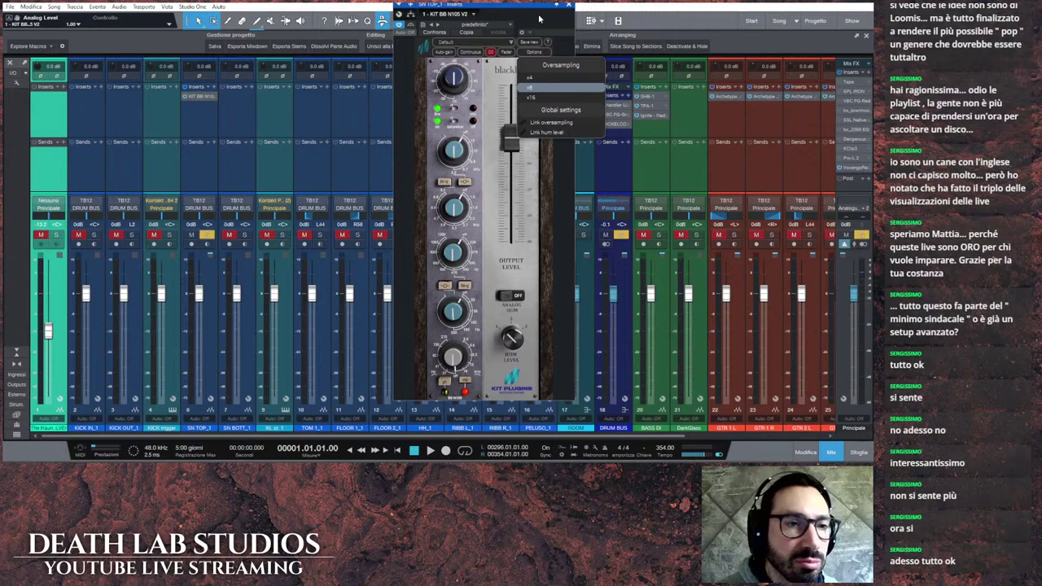
pyautogui.click(551, 87)
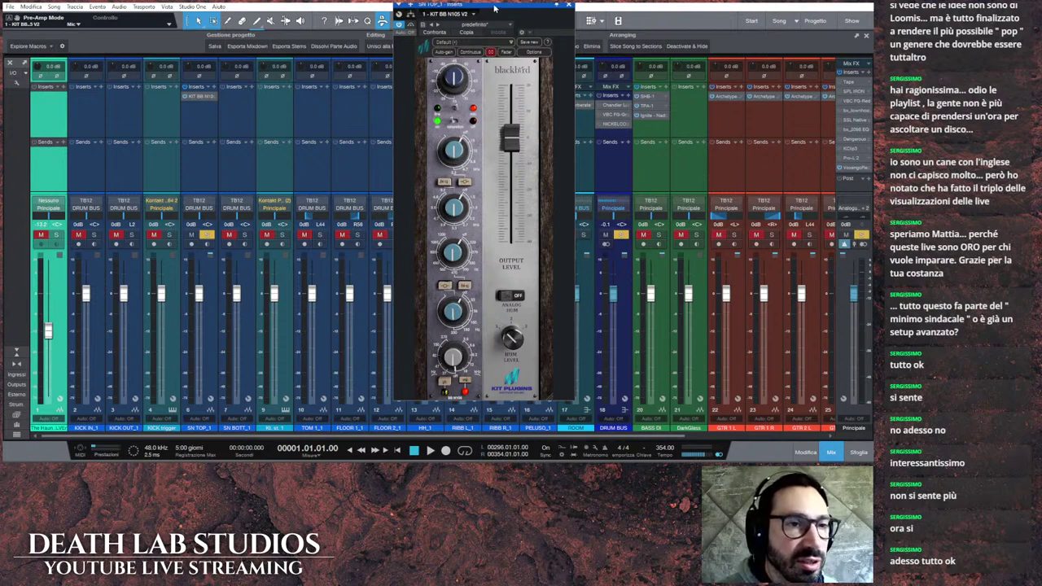
pyautogui.moveTo(495, 6); pyautogui.dragTo(509, 8)
pyautogui.moveTo(560, 397); pyautogui.dragTo(545, 381)
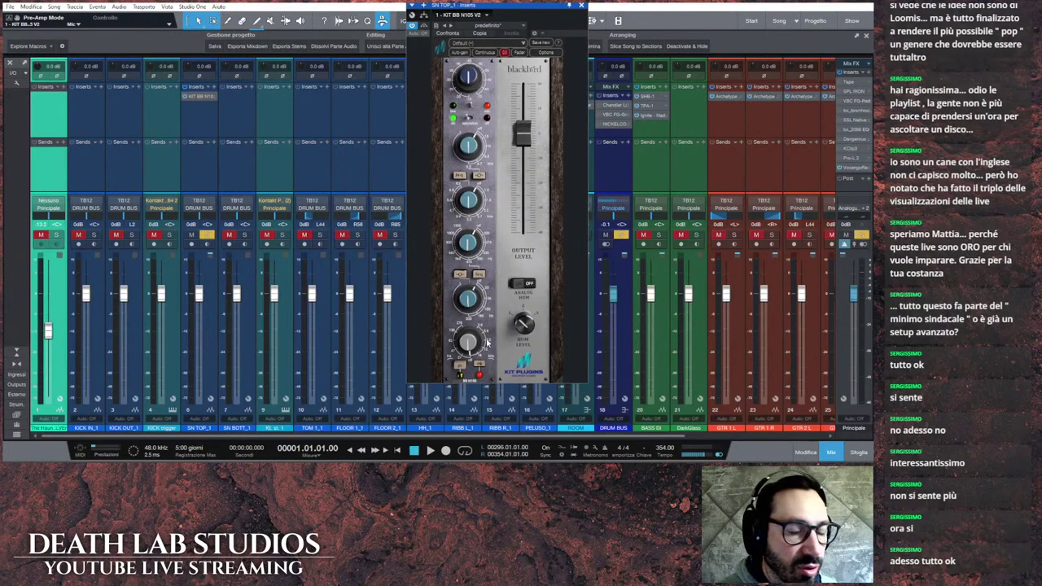
# Step: Play the soloed snare top, compare preamp sensitivities of -20 and -15 dB, and keep -15 dB in mic mode after checking line mode
pyautogui.click(432, 451)
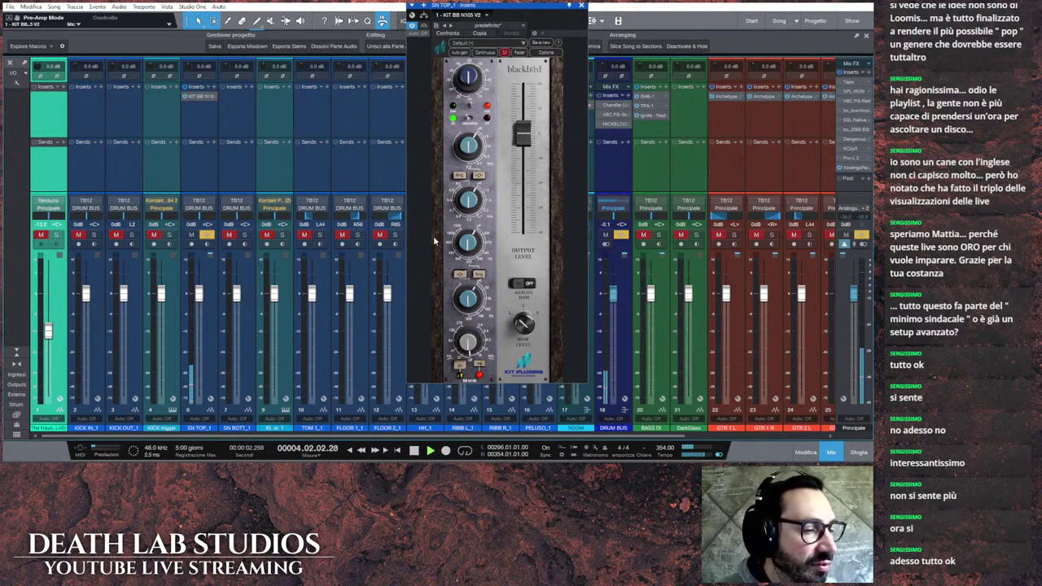
pyautogui.moveTo(514, 137)
pyautogui.moveTo(469, 77)
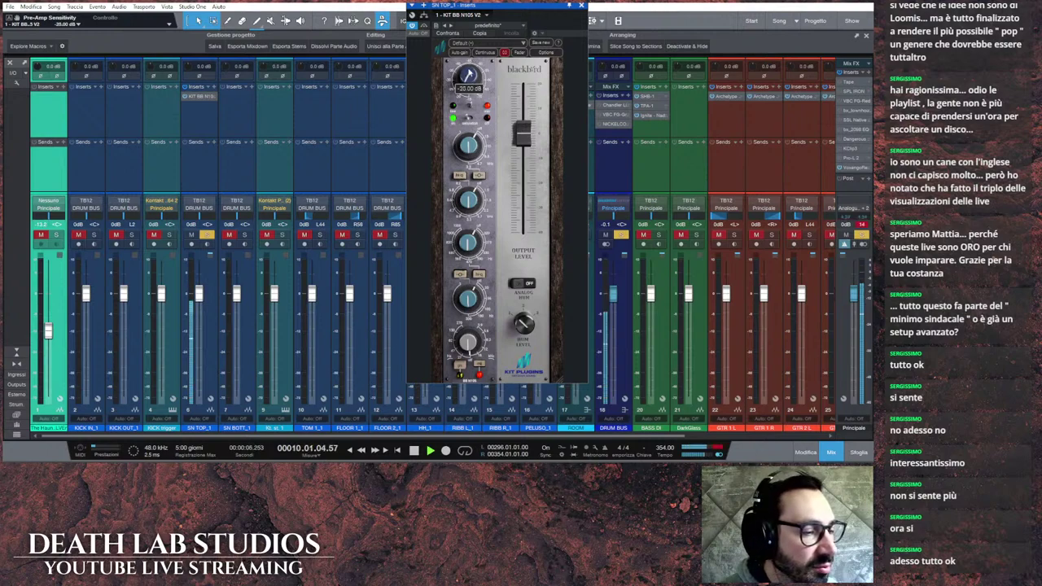
pyautogui.scroll(2, 471, 58)
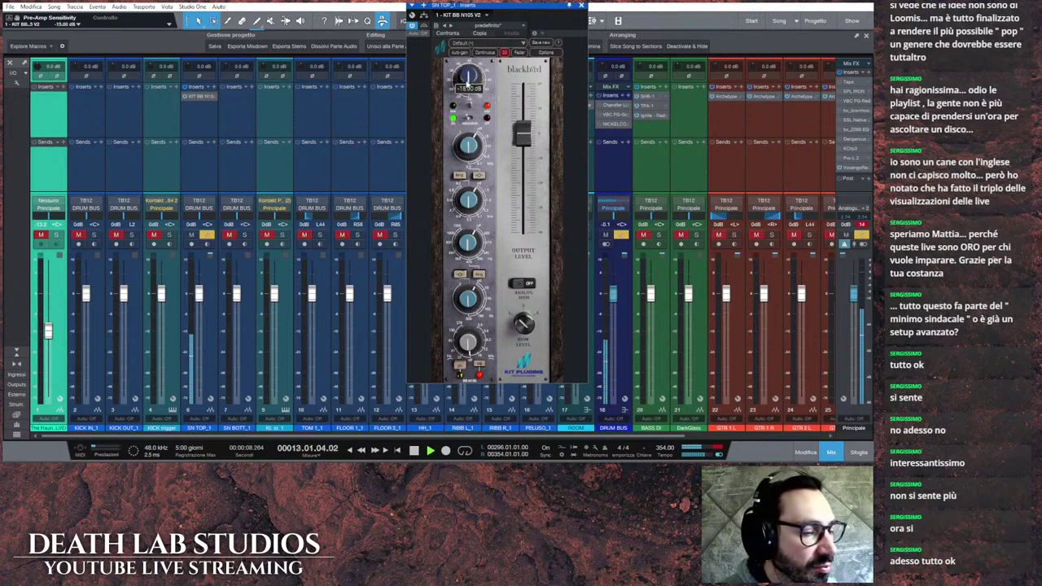
pyautogui.scroll(-1, 469, 77)
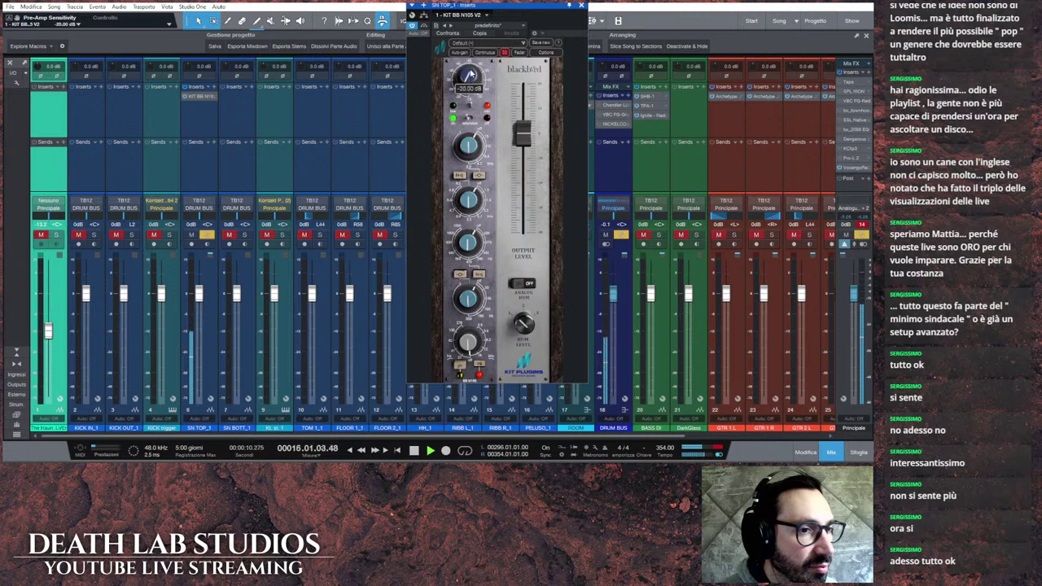
pyautogui.scroll(1, 469, 78)
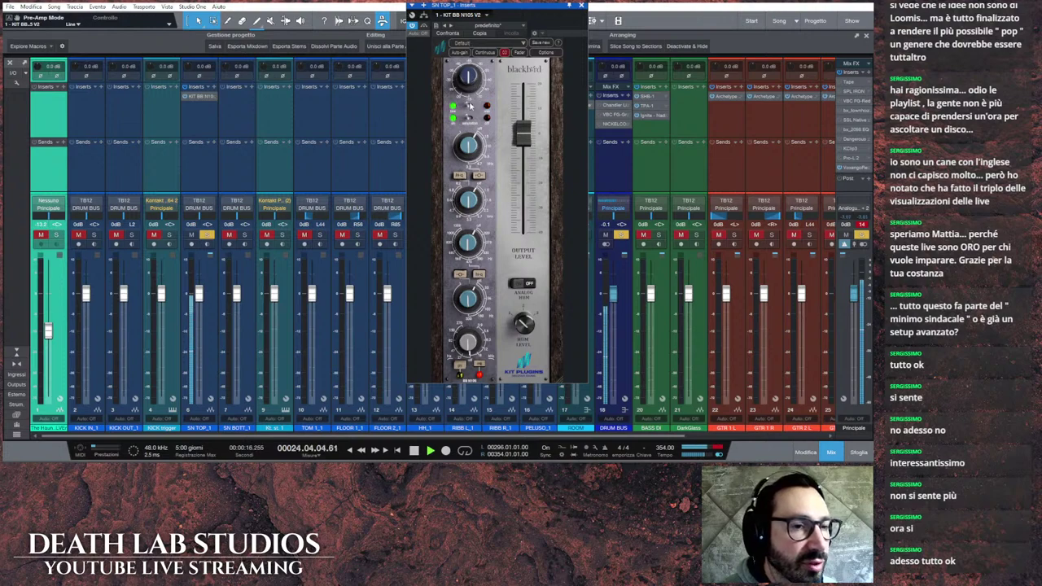
pyautogui.click(469, 106)
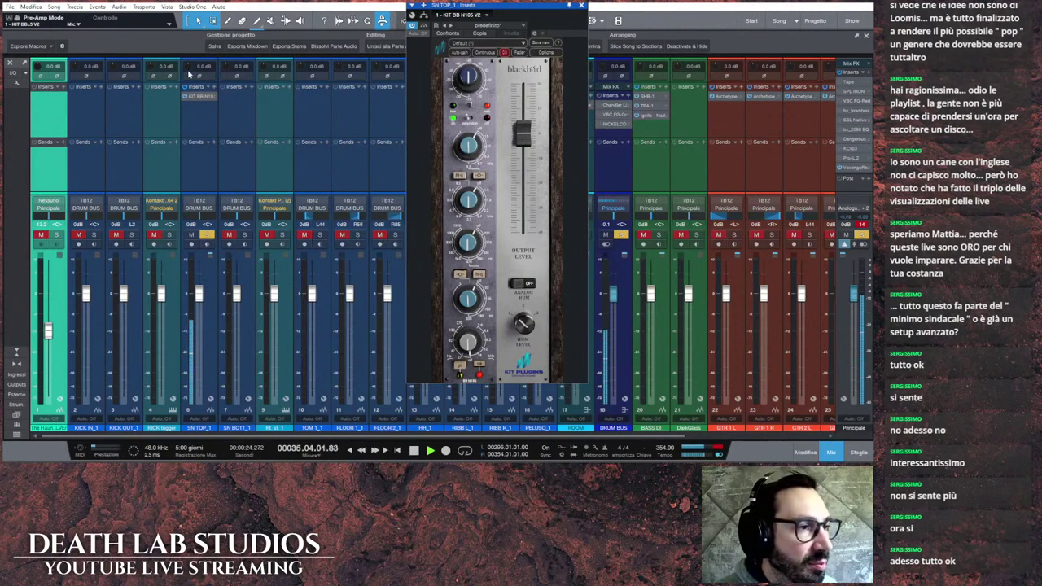
# Step: Lower the SN TOP_1 input gain during playback and raise the N105 preamp sensitivity to -30 dB
pyautogui.moveTo(188, 70); pyautogui.dragTo(188, 77)
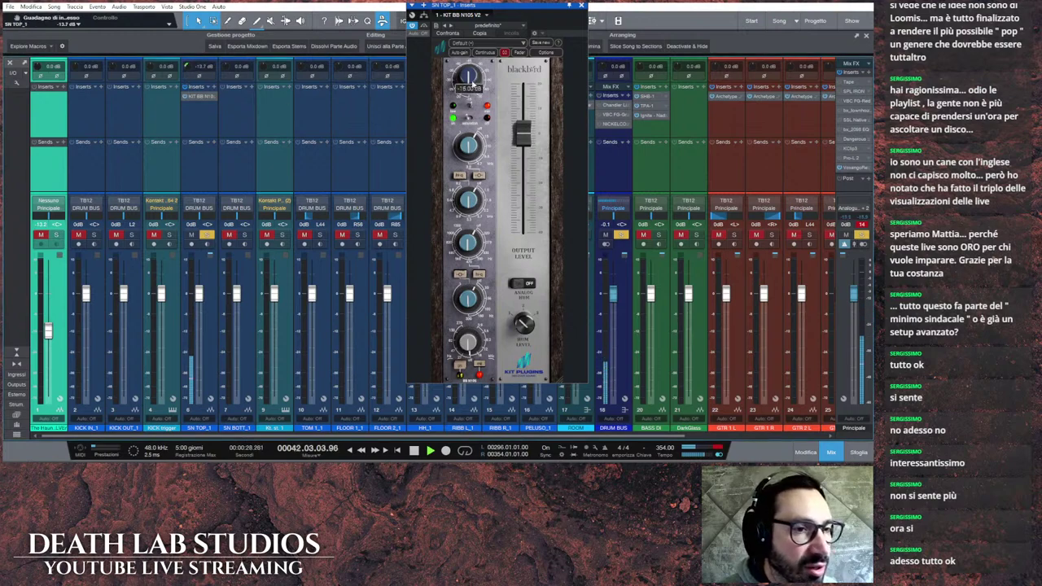
pyautogui.moveTo(476, 70); pyautogui.dragTo(480, 60)
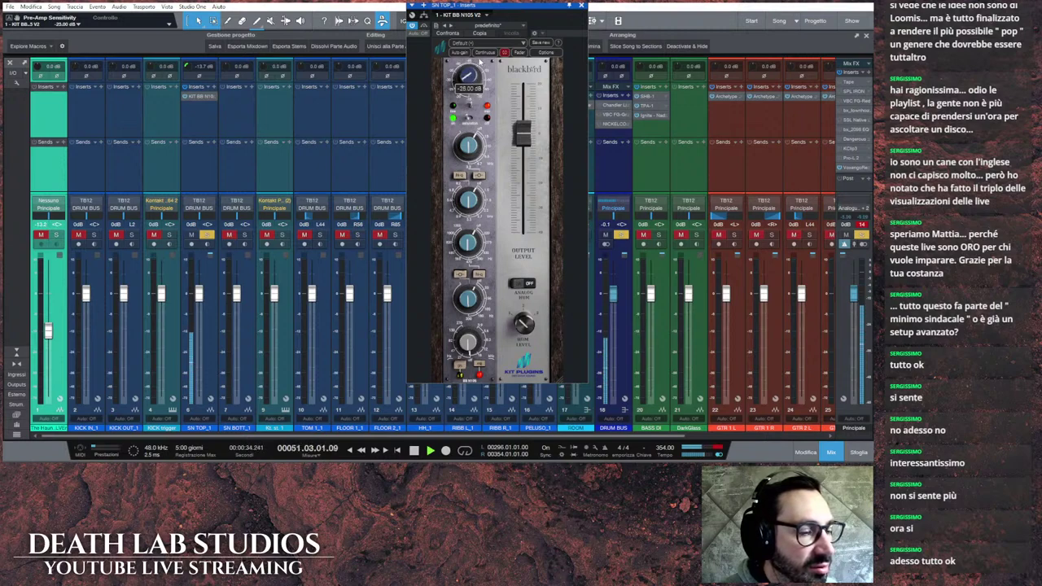
pyautogui.moveTo(480, 60); pyautogui.dragTo(481, 61)
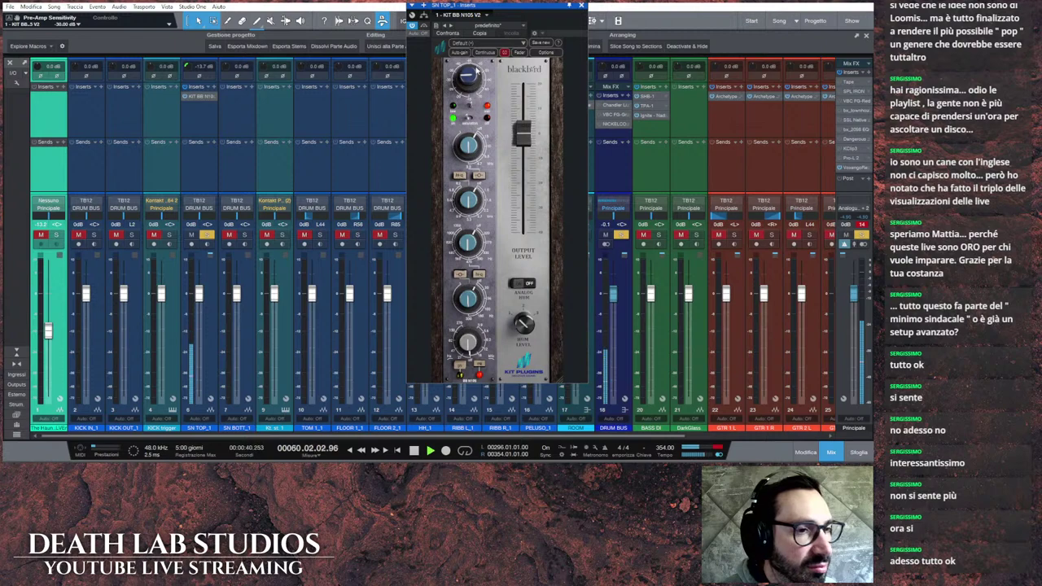
pyautogui.scroll(-1, 186, 69)
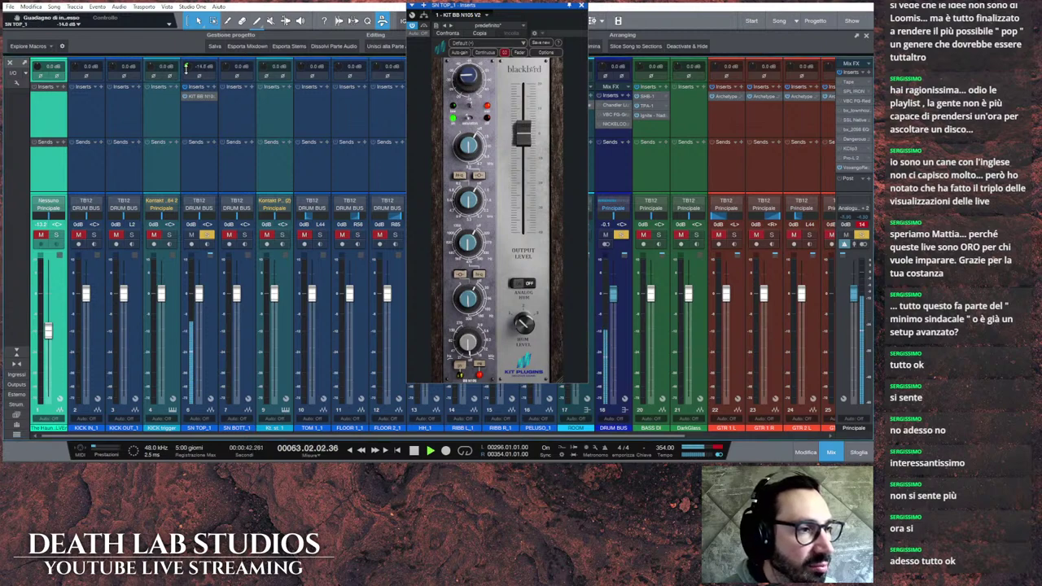
pyautogui.moveTo(461, 87)
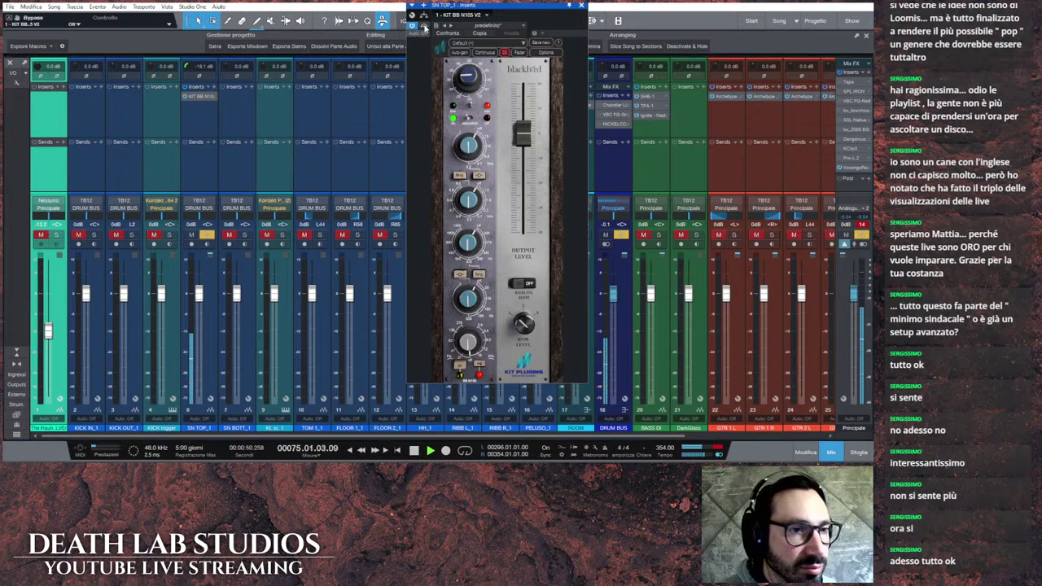
# Step: Compare SN TOP_1 with the N105 plugin bypassed and active, close the plugin window, and stop playback
pyautogui.click(423, 26)
pyautogui.click(423, 27)
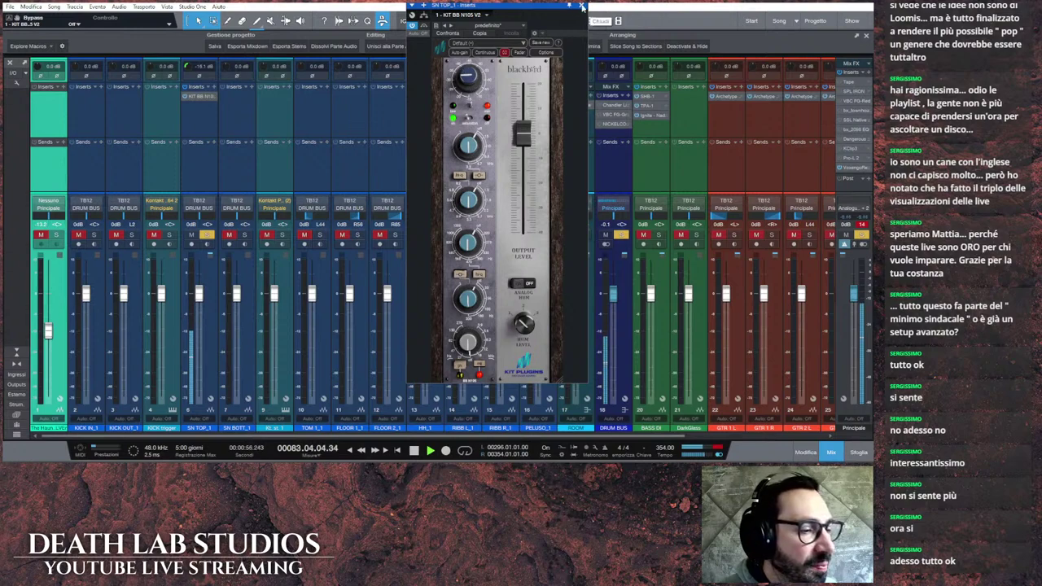
pyautogui.click(581, 7)
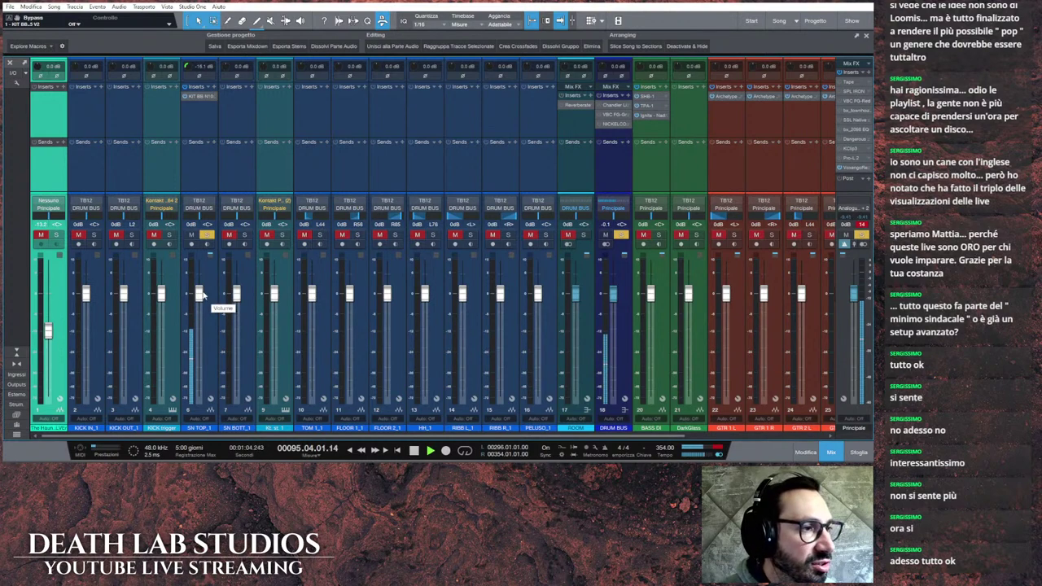
pyautogui.click(413, 451)
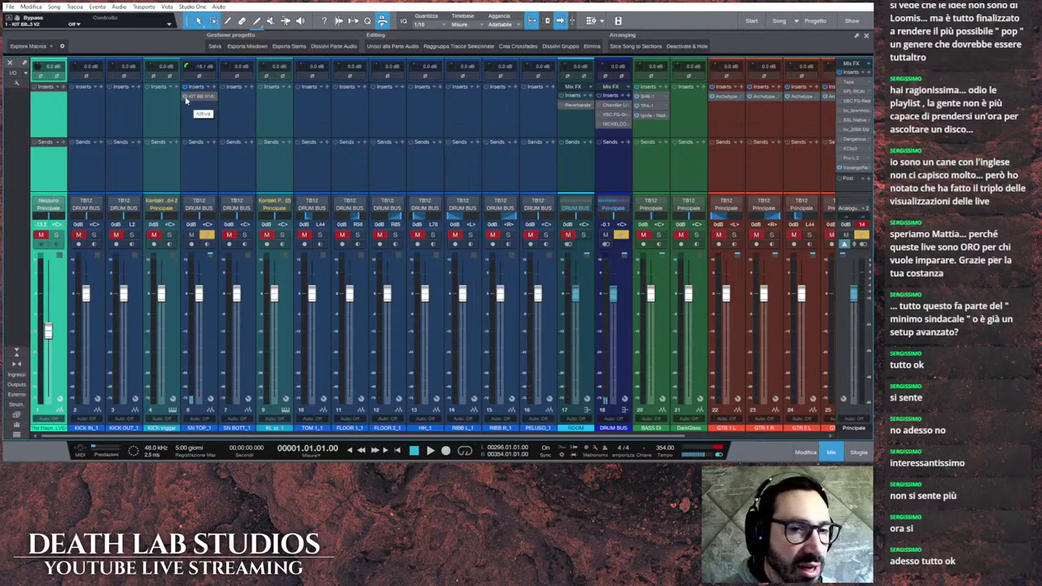
# Step: Insert the NoiseAsh Need Pre Trilogy plugin on SN TOP_1 after the N105, and reposition its window over the mixer
pyautogui.click(219, 94)
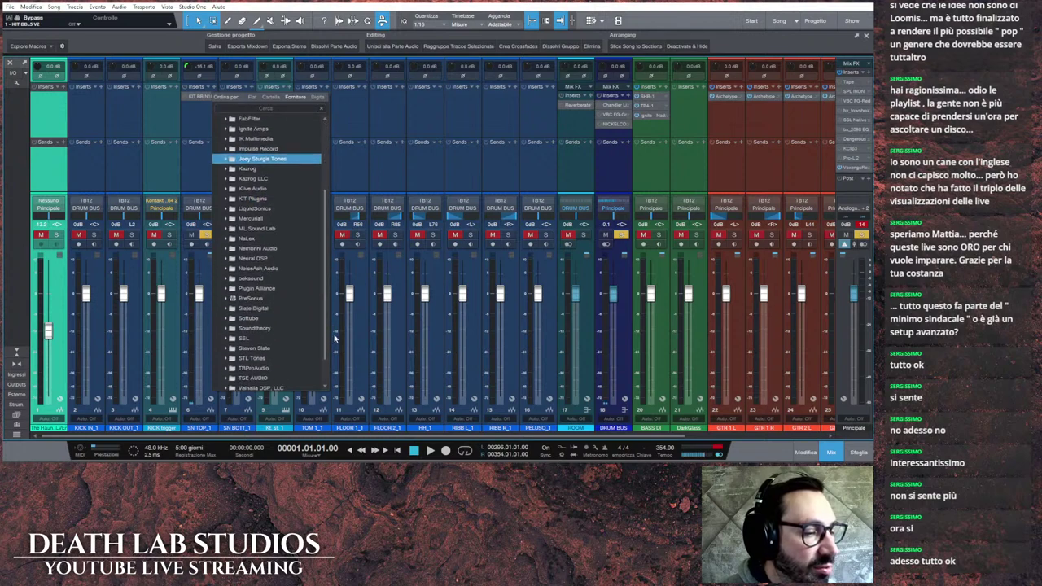
pyautogui.scroll(-5, 278, 244)
pyautogui.click(278, 247)
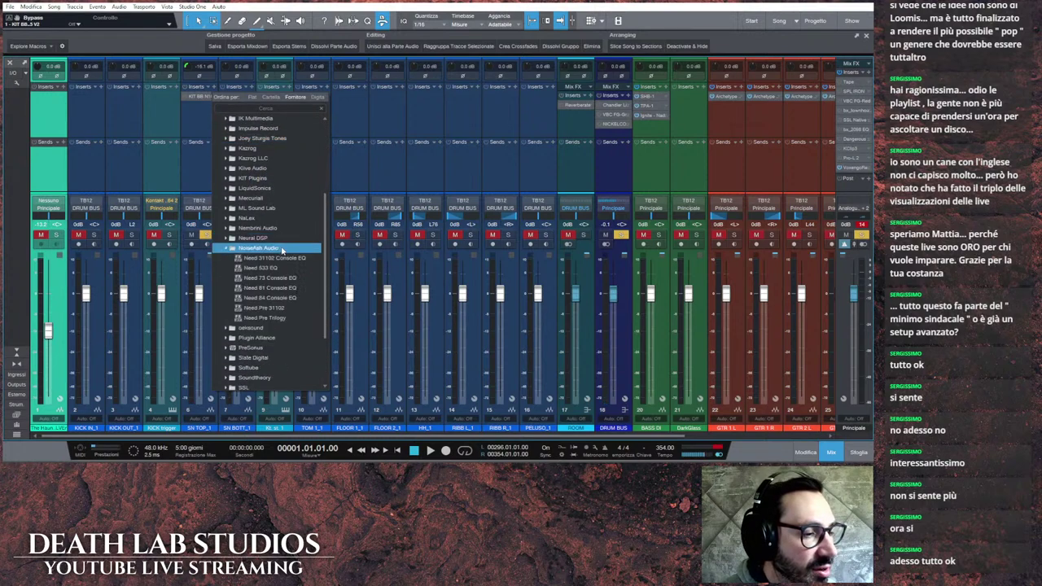
pyautogui.click(295, 317)
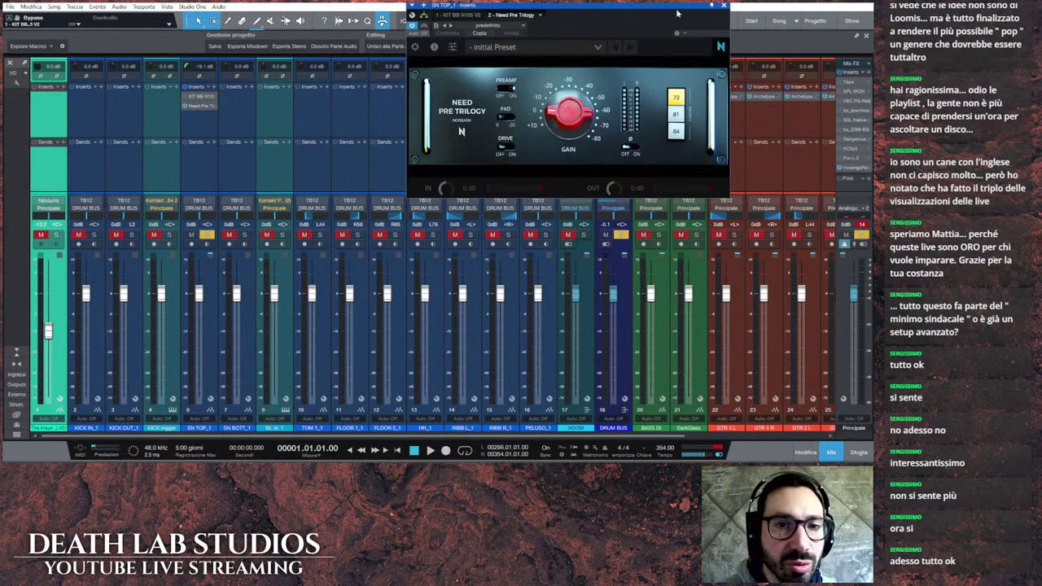
pyautogui.moveTo(679, 14); pyautogui.dragTo(647, 53)
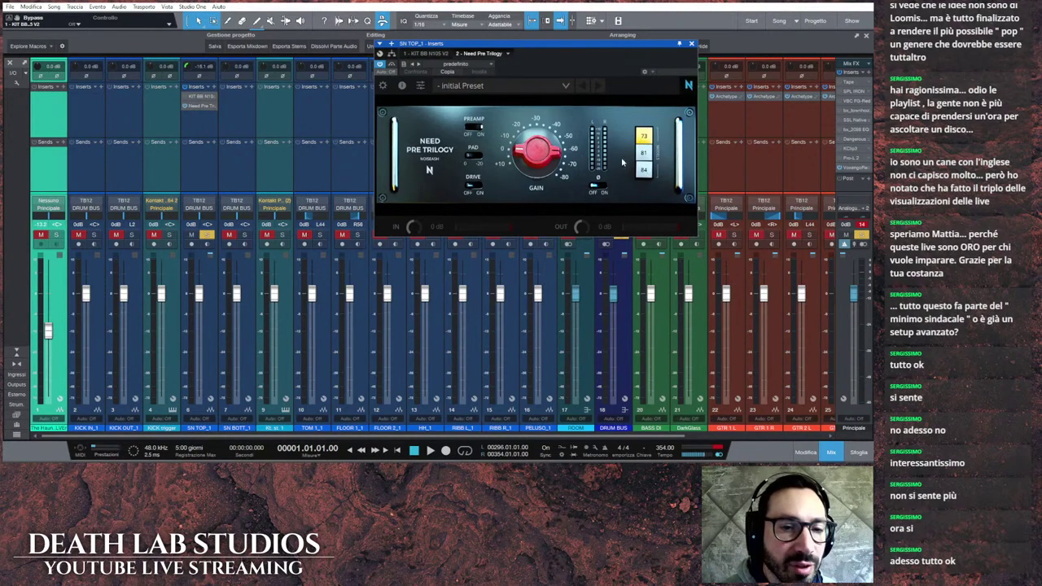
# Step: Play the snare top, raise the Need Pre Trilogy gain, compare the 81 and 84 models, return to 73, and close the plugin window
pyautogui.click(431, 451)
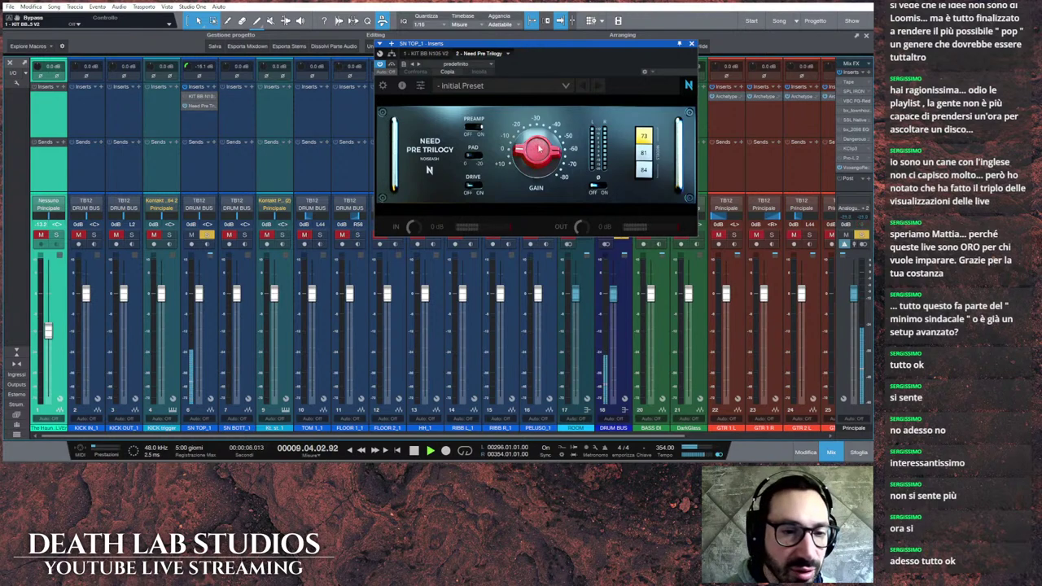
pyautogui.moveTo(539, 148); pyautogui.dragTo(544, 66)
pyautogui.click(644, 152)
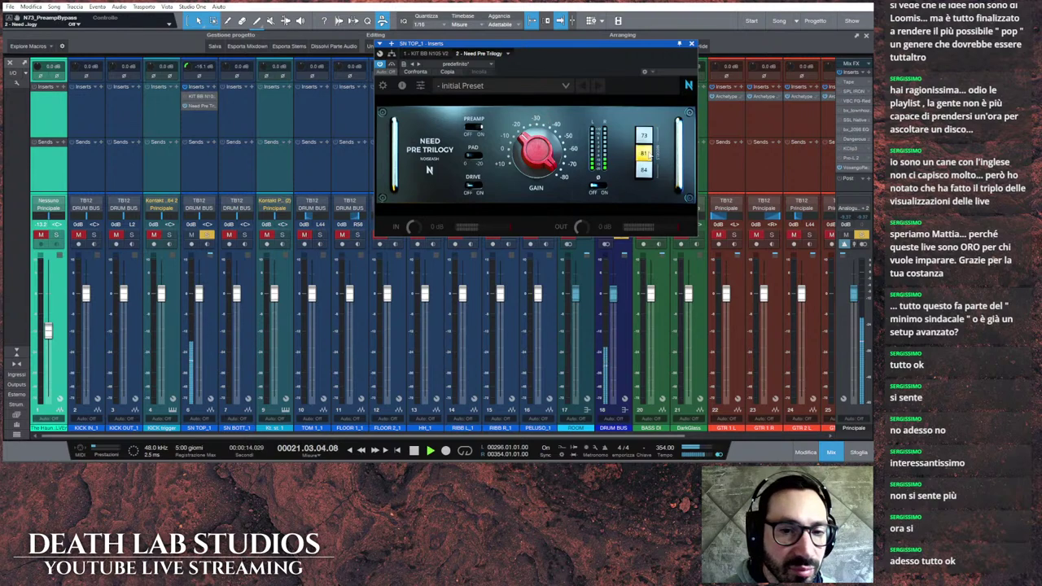
pyautogui.click(644, 171)
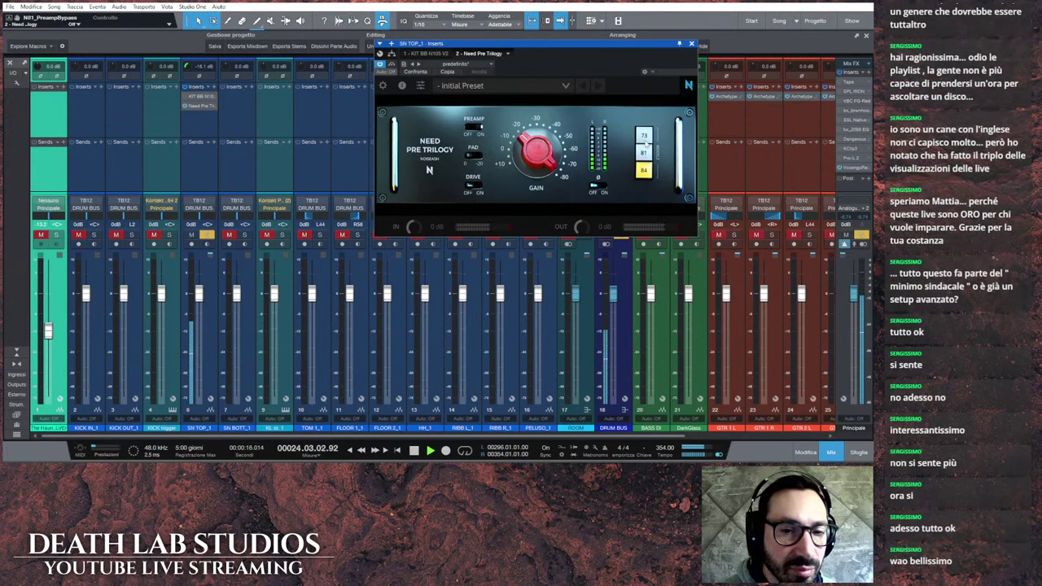
pyautogui.click(644, 136)
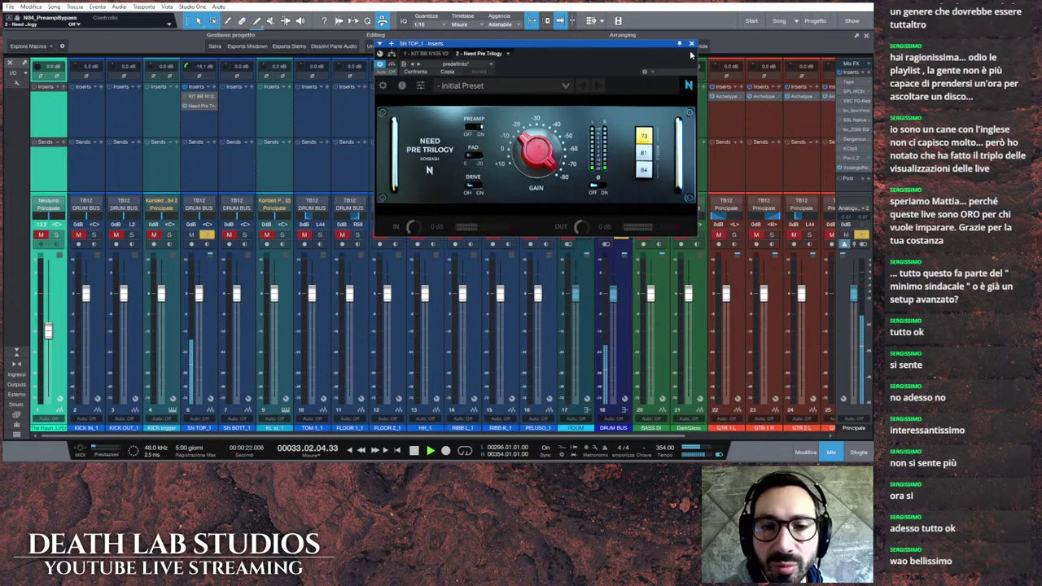
pyautogui.click(692, 44)
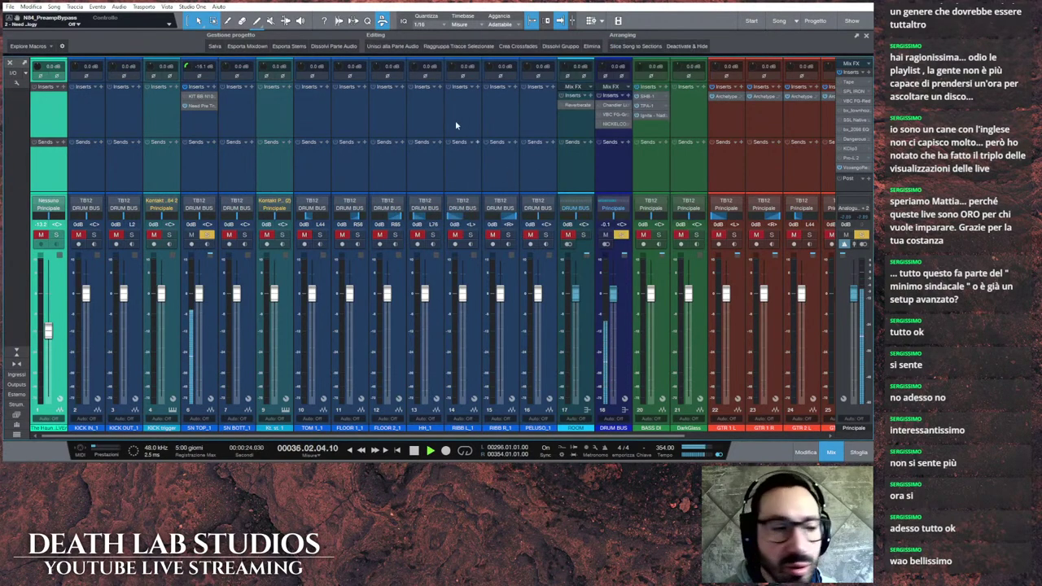
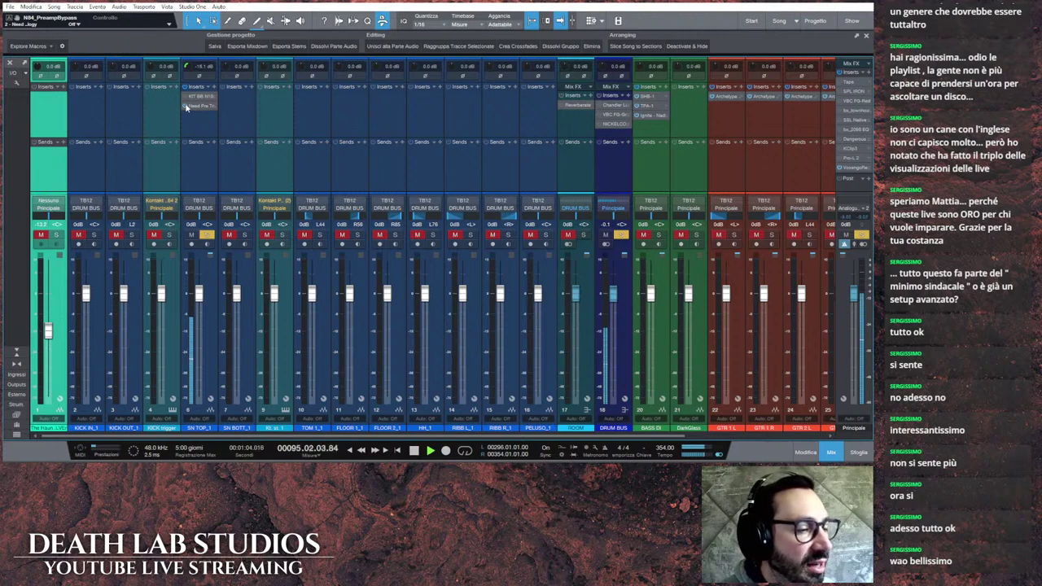
# Step: Reopen the Need Pre Trilogy on SN TOP_1, readjust its preamp gain, and lower its output to -3.9 dB
pyautogui.doubleClick(194, 106)
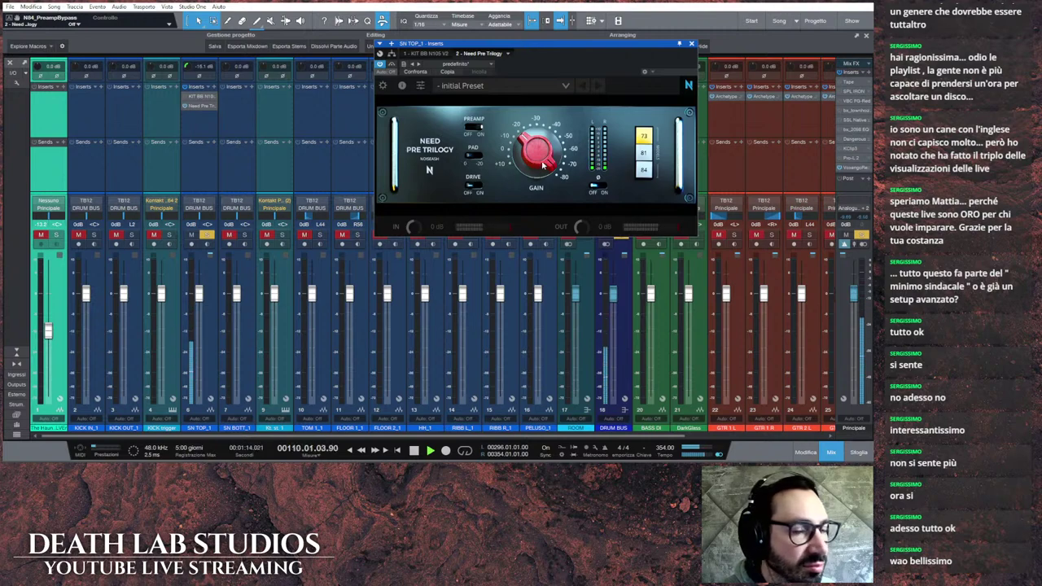
pyautogui.moveTo(543, 165); pyautogui.dragTo(528, 130)
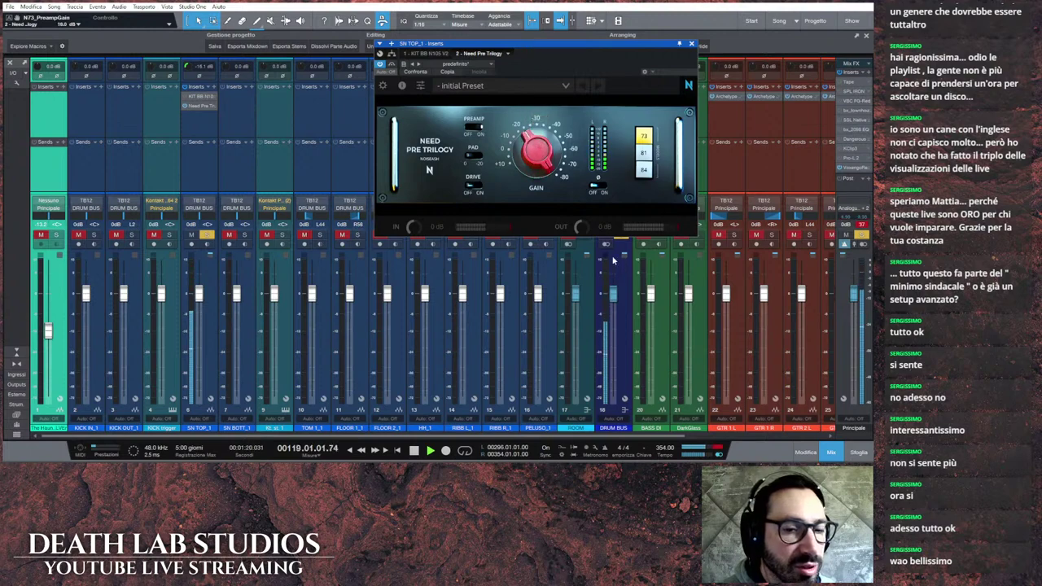
pyautogui.scroll(-3, 581, 227)
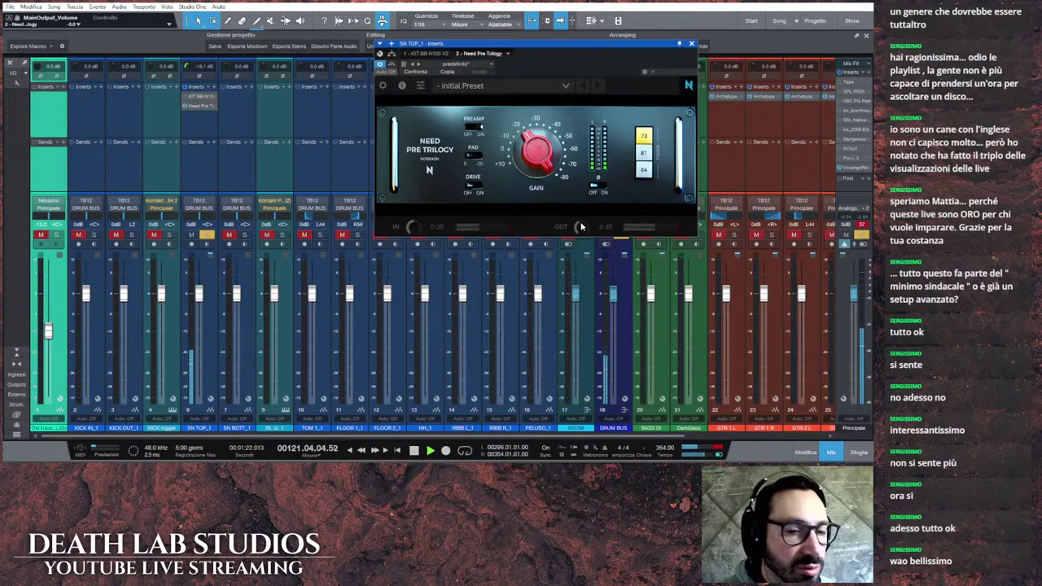
pyautogui.scroll(-2, 581, 226)
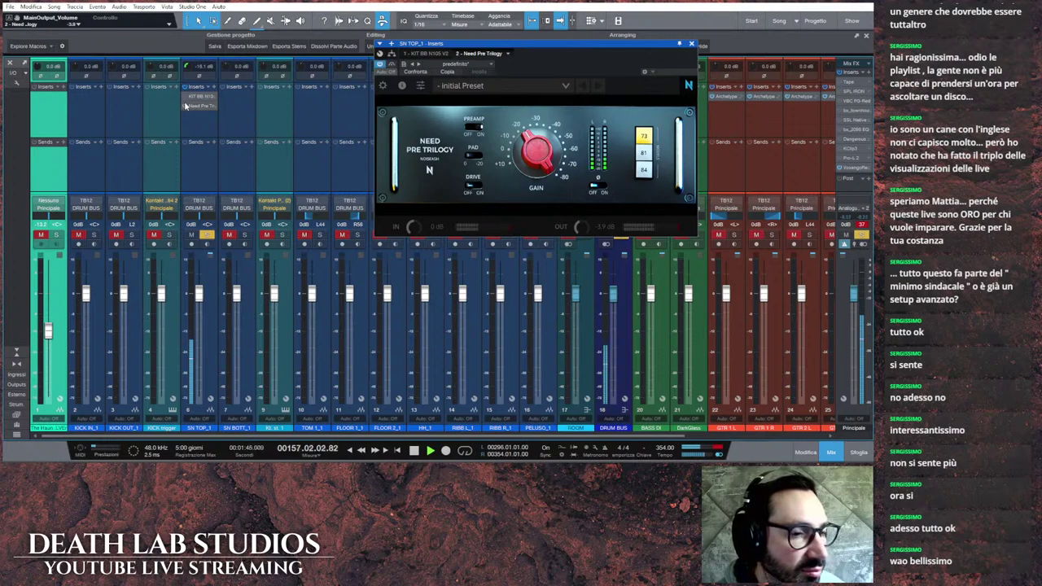
# Step: Remove the N105 plugin from SN TOP_1, close the plugin window, and stop playback
pyautogui.rightClick(215, 98)
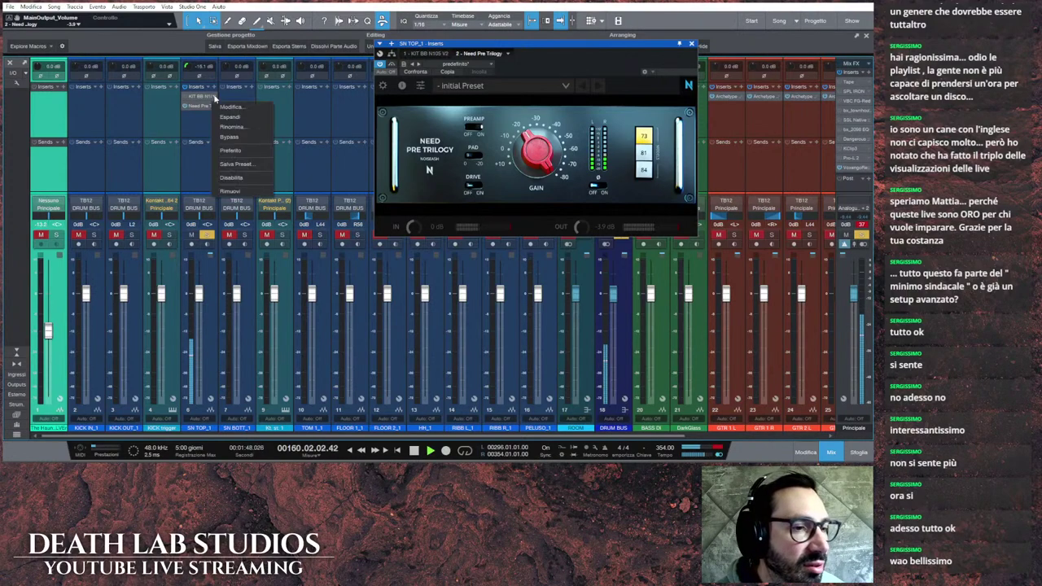
pyautogui.click(237, 192)
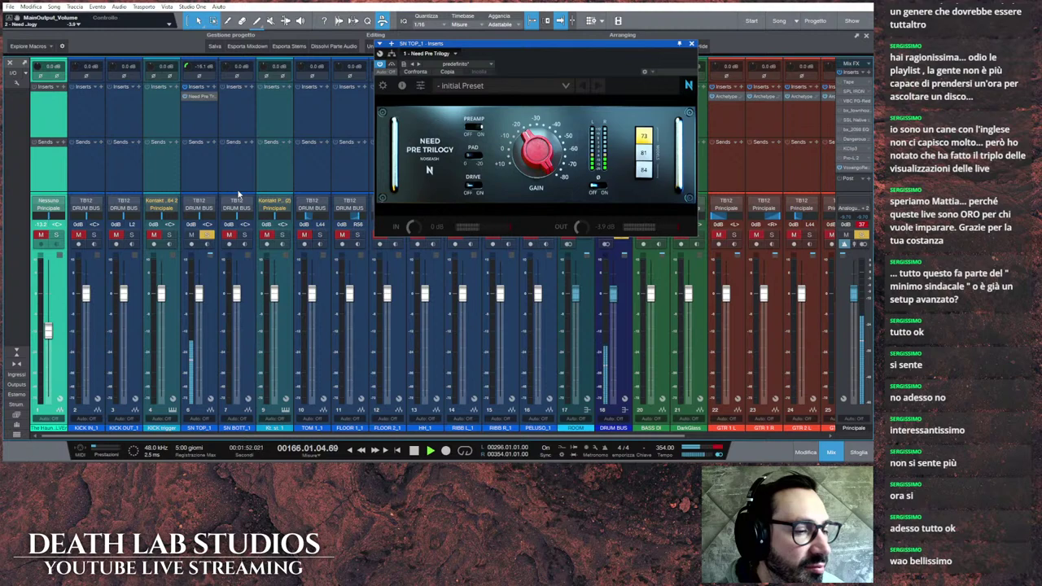
pyautogui.press('Escape')
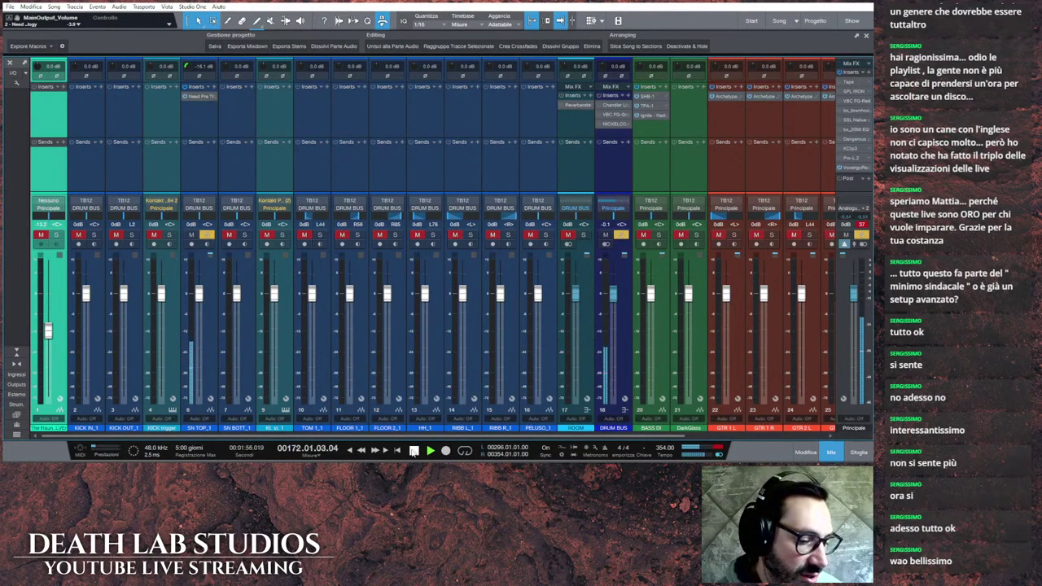
pyautogui.click(414, 451)
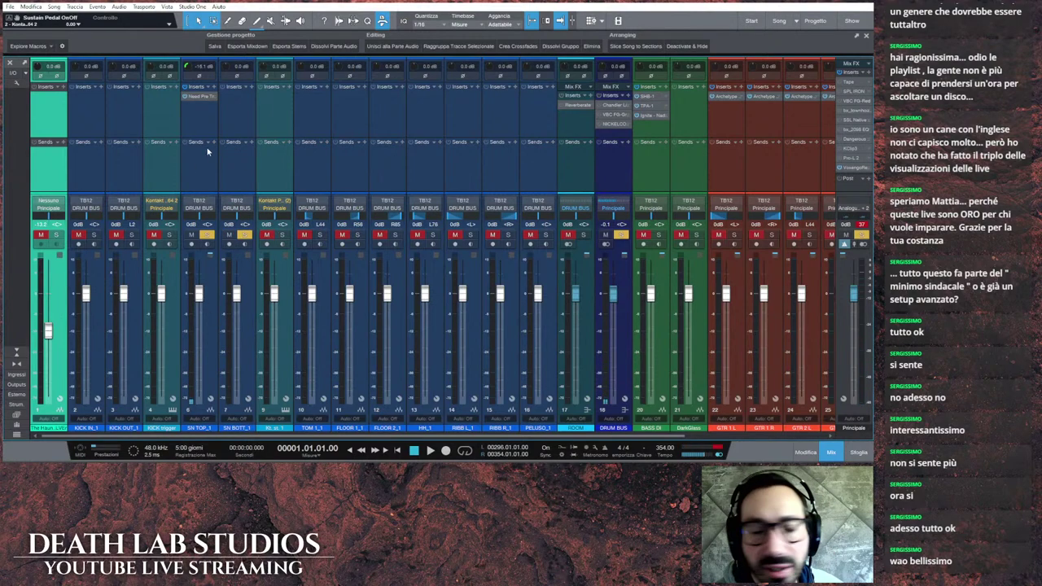
# Step: Copy the Need Pre Trilogy from SN TOP_1 to SN BOTT_1, set the channel's input gain to -19.0 dB during playback, and check the preamp's drive
pyautogui.moveTo(205, 99); pyautogui.dragTo(234, 97)
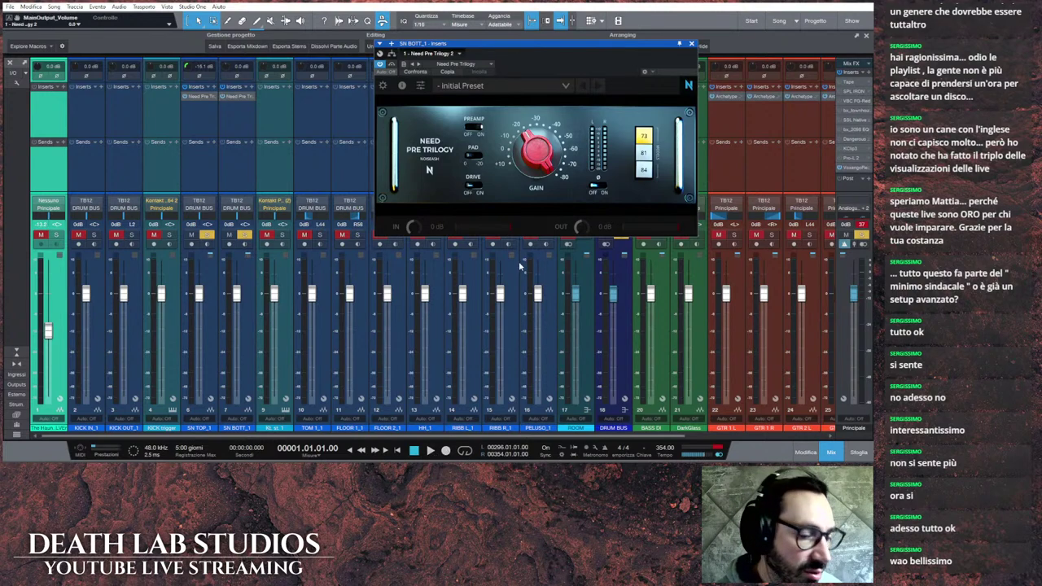
pyautogui.press('space')
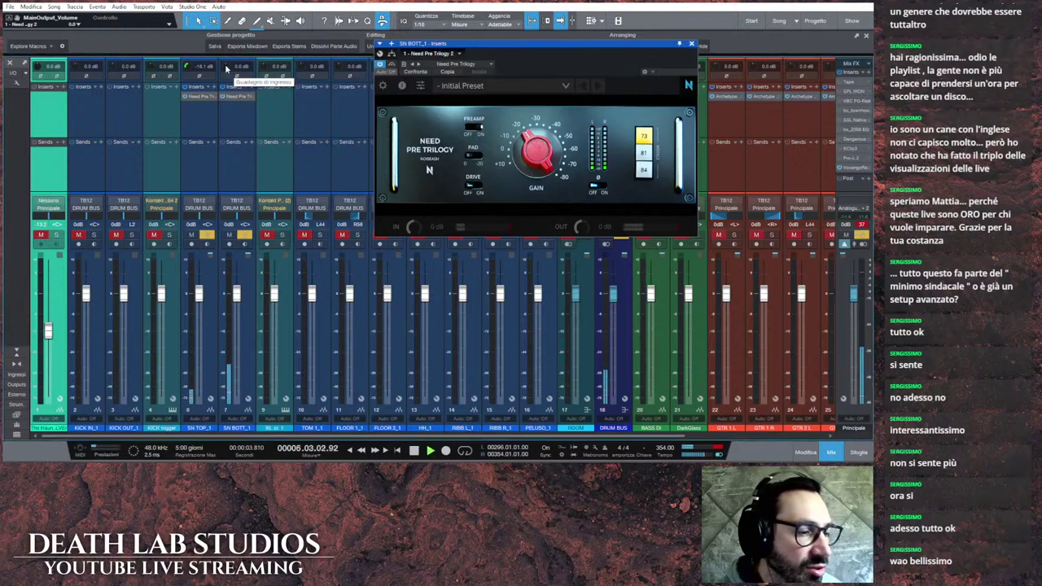
pyautogui.moveTo(225, 64); pyautogui.dragTo(226, 69)
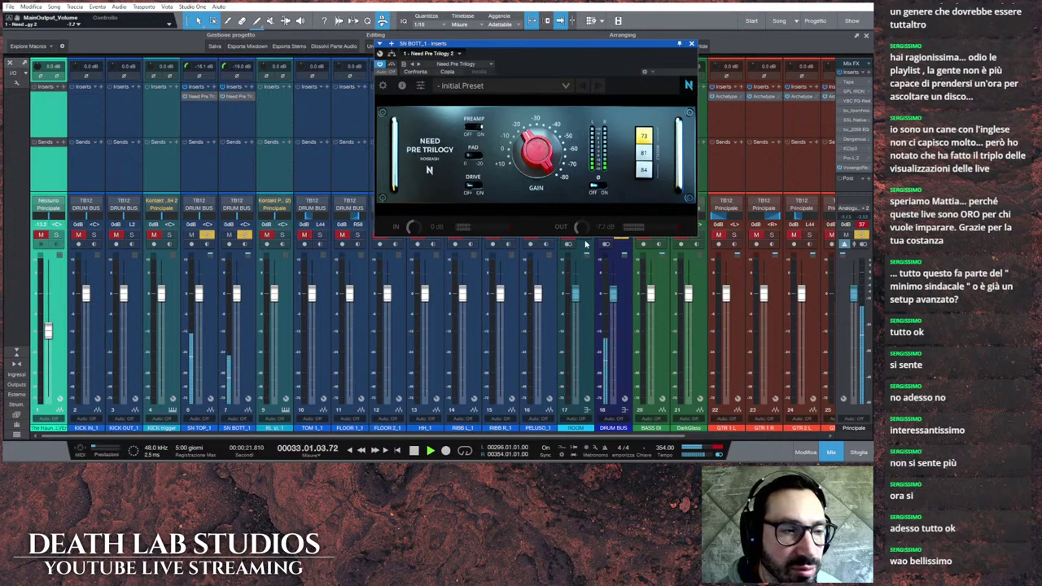
pyautogui.click(477, 186)
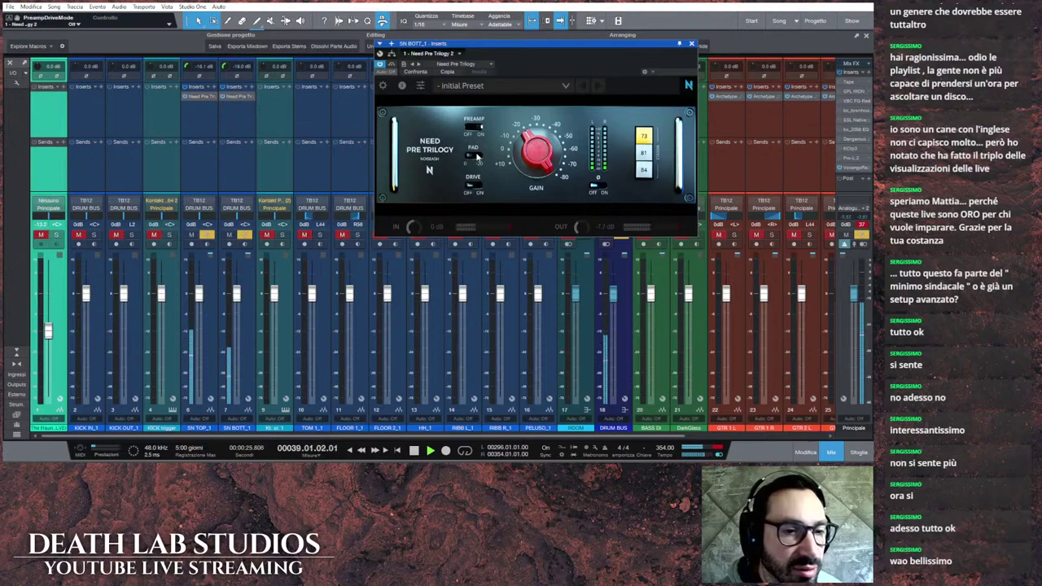
# Step: Compare normal and inverted polarity on SN BOTT_1 against the snare top during playback, and leave the polarity inverted
pyautogui.click(235, 76)
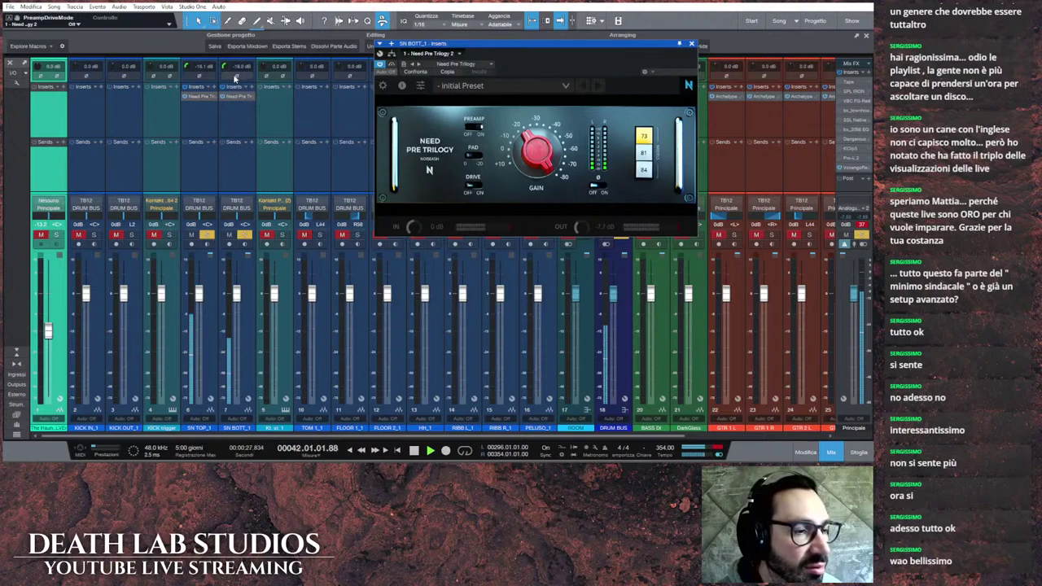
pyautogui.click(235, 75)
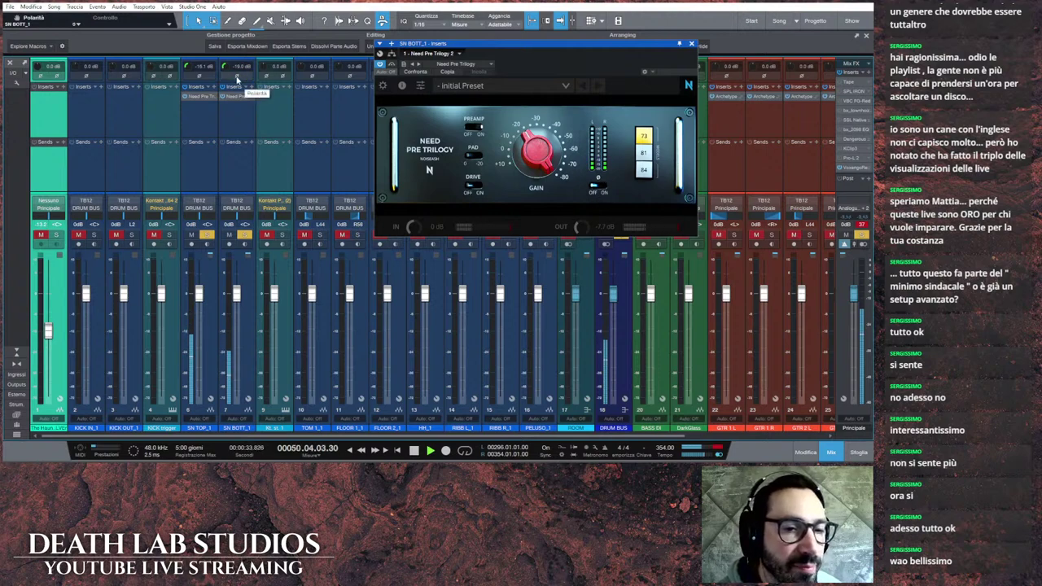
pyautogui.click(236, 76)
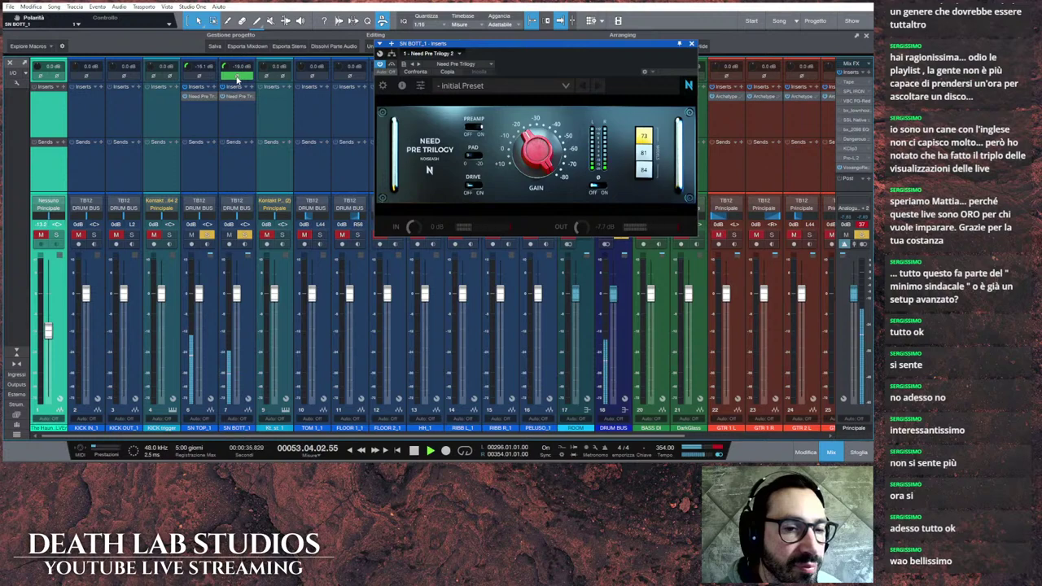
pyautogui.click(236, 77)
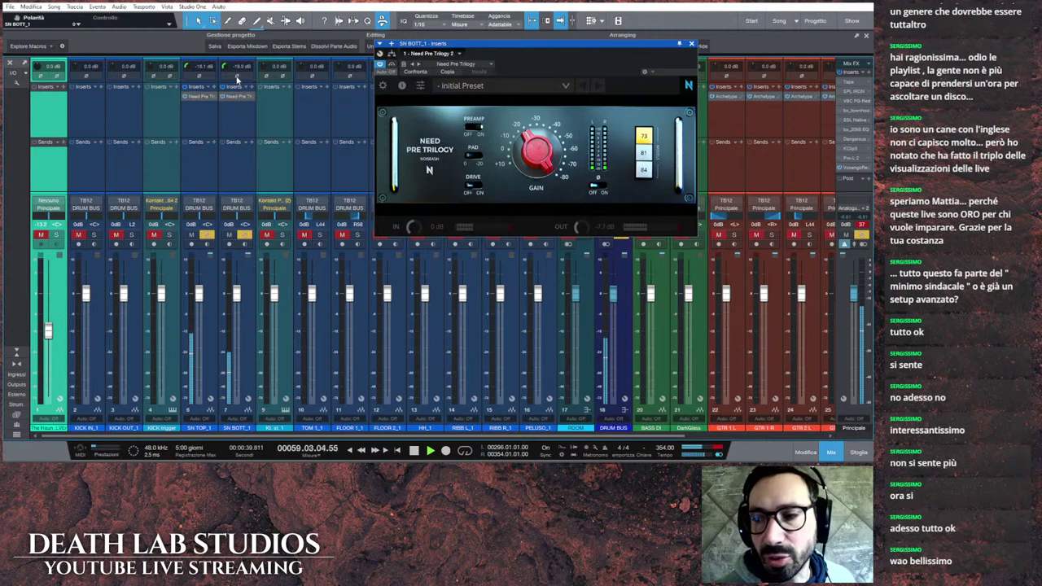
pyautogui.click(235, 77)
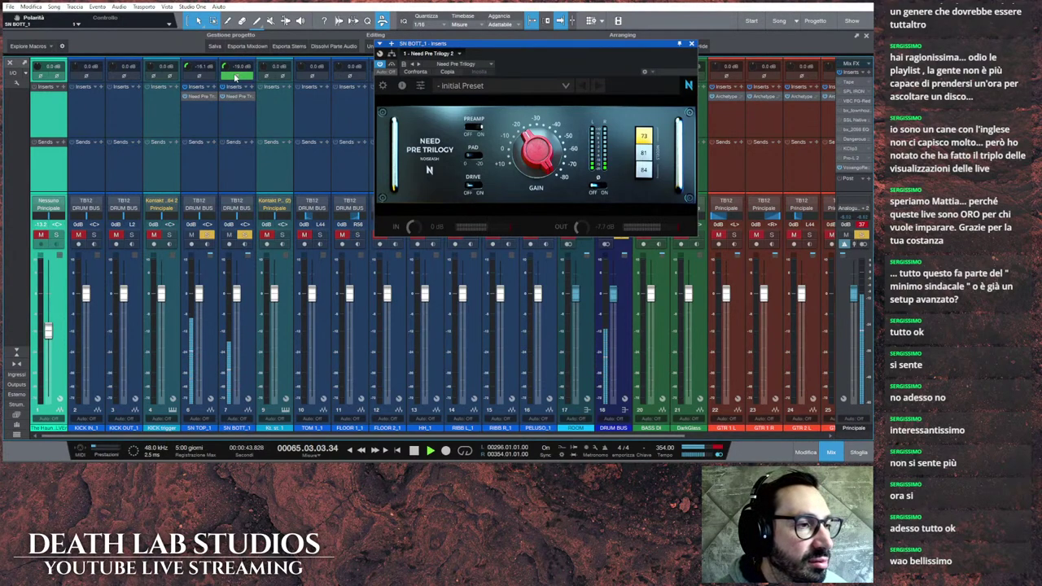
# Step: Return SN BOTT_1 to normal polarity and rebalance the output level of its Need Pre Trilogy during playback
pyautogui.click(235, 76)
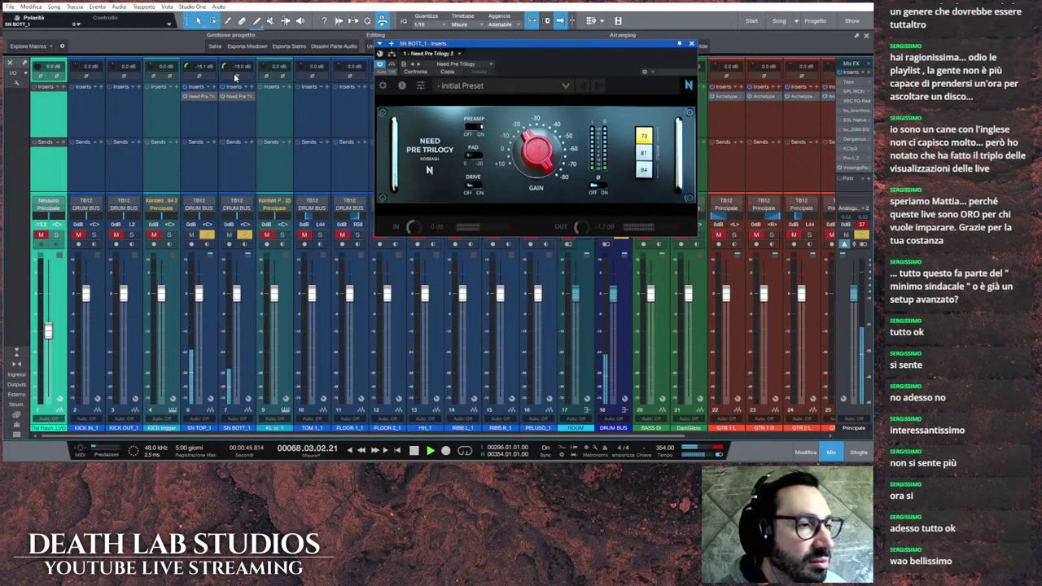
pyautogui.click(691, 44)
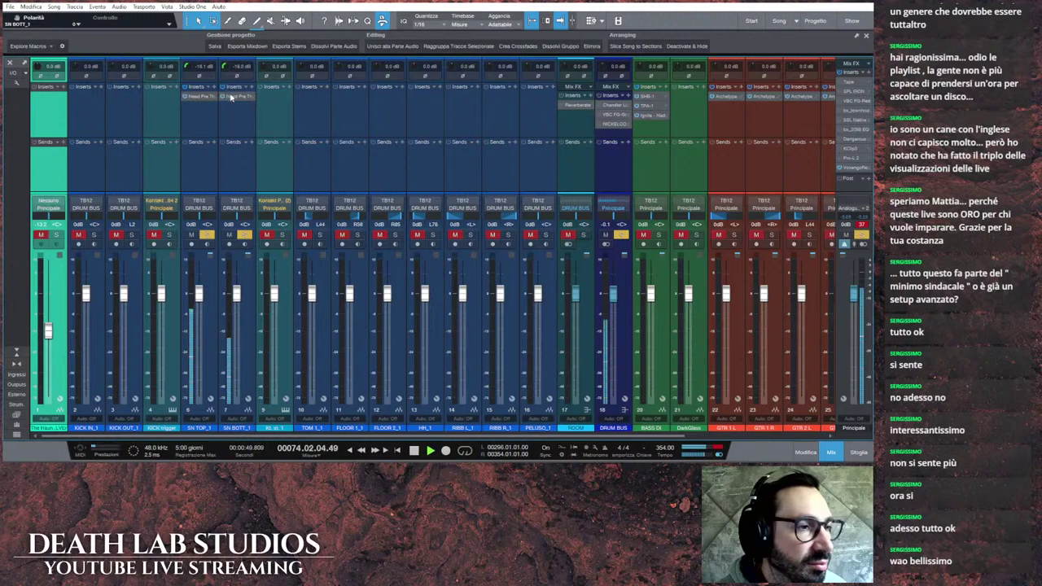
pyautogui.click(233, 97)
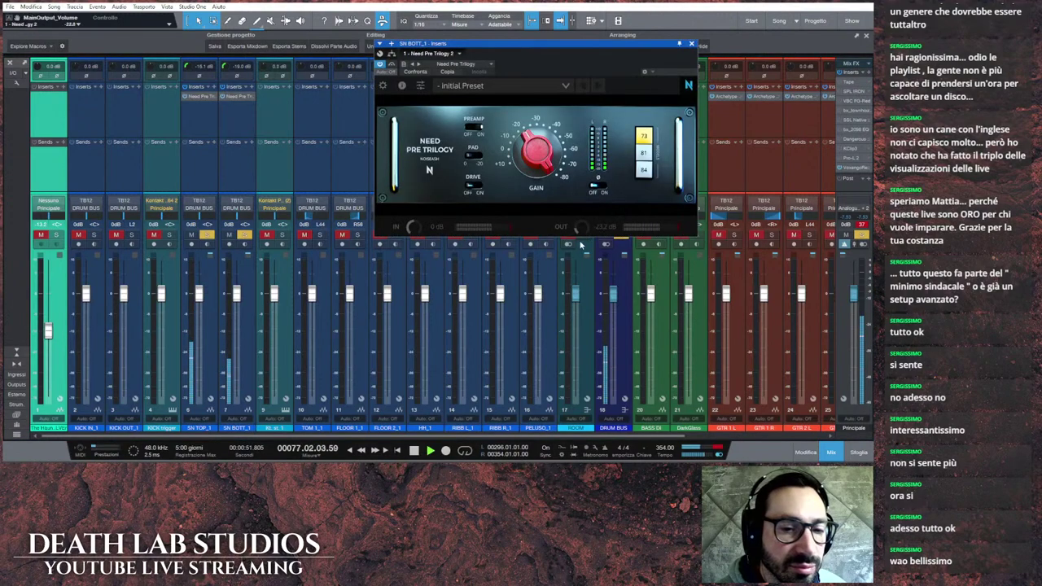
pyautogui.moveTo(587, 213); pyautogui.dragTo(586, 228)
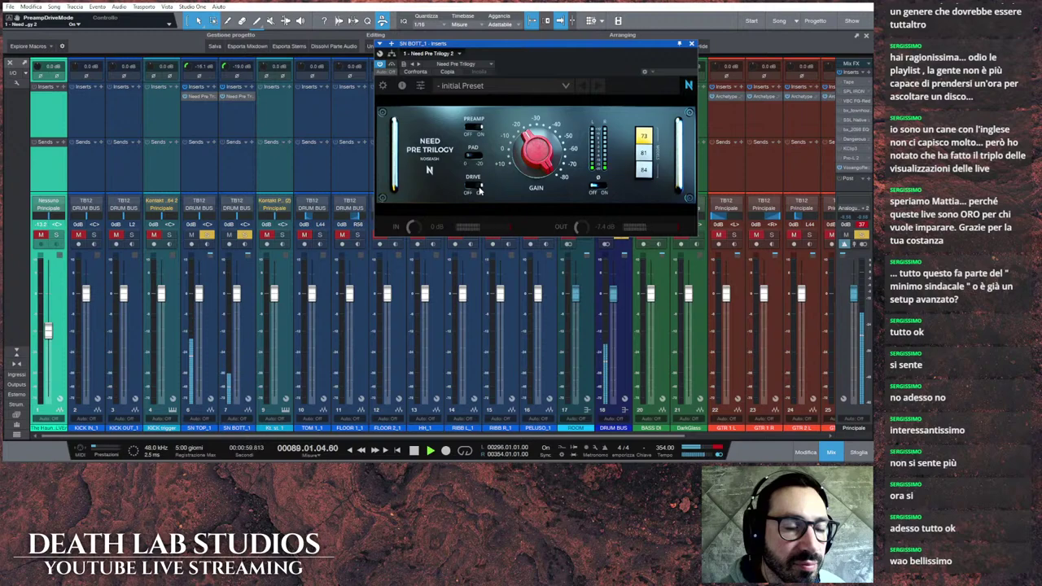
pyautogui.click(691, 45)
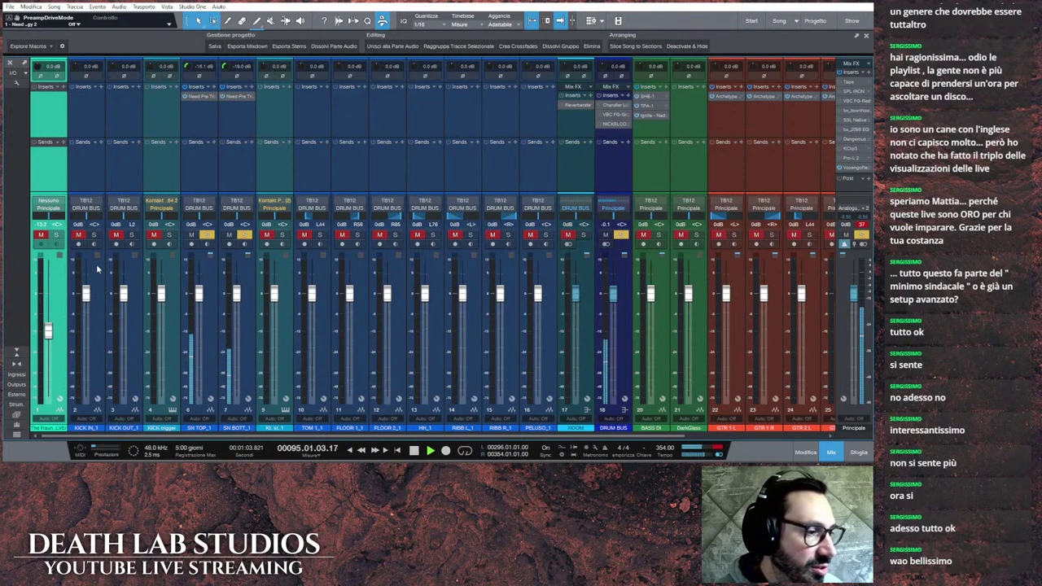
# Step: Solo KICK IN_1 and copy the Need Pre Trilogy from SN TOP_1 onto it
pyautogui.click(96, 235)
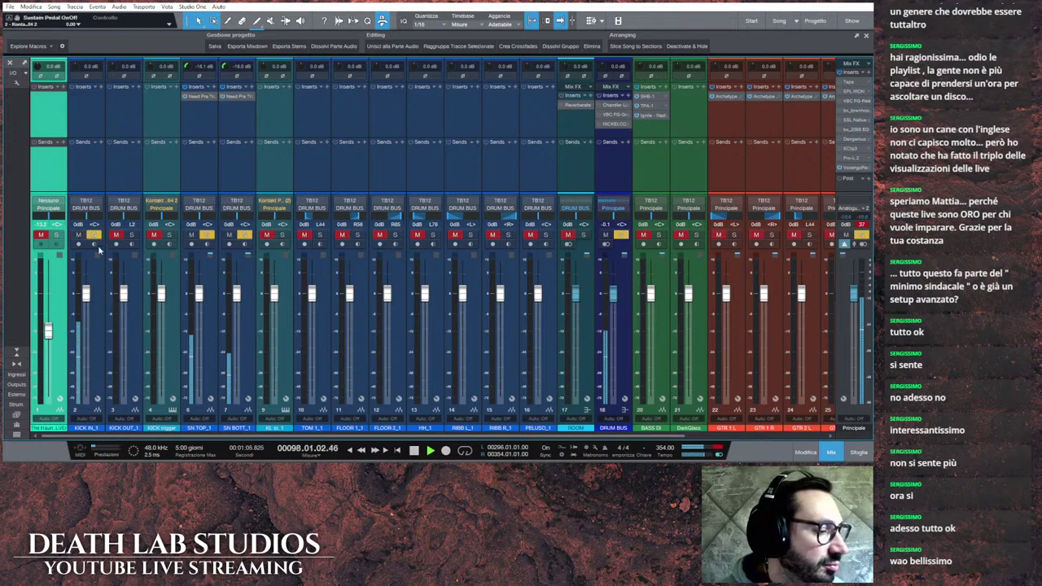
pyautogui.moveTo(186, 99); pyautogui.dragTo(91, 97)
pyautogui.moveTo(516, 148); pyautogui.dragTo(531, 205)
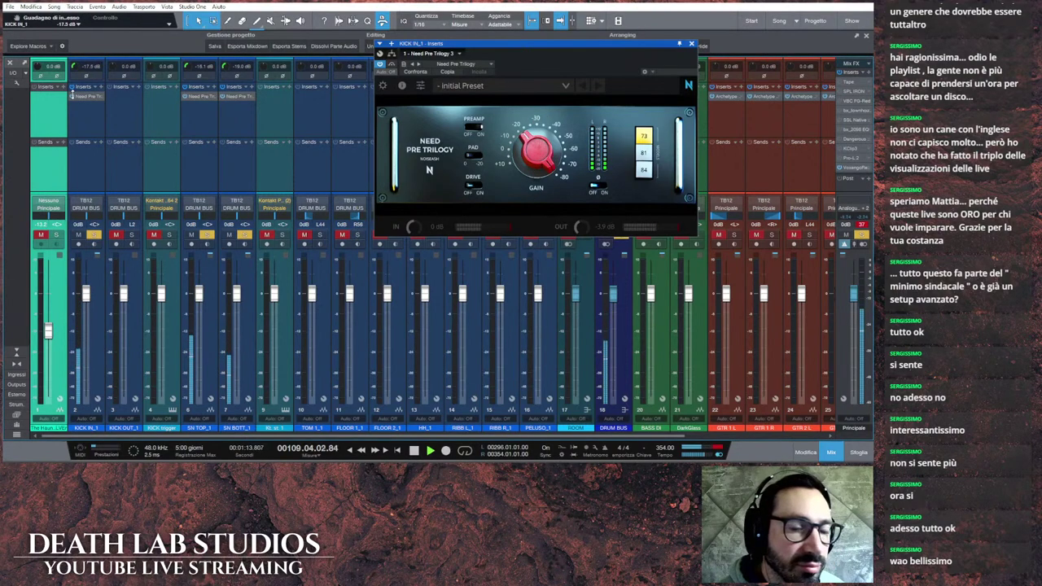
# Step: Set KICK IN_1's input gain to about -4.6 dB and its Need Pre Trilogy output to -9 dB
pyautogui.moveTo(72, 94); pyautogui.dragTo(78, 84)
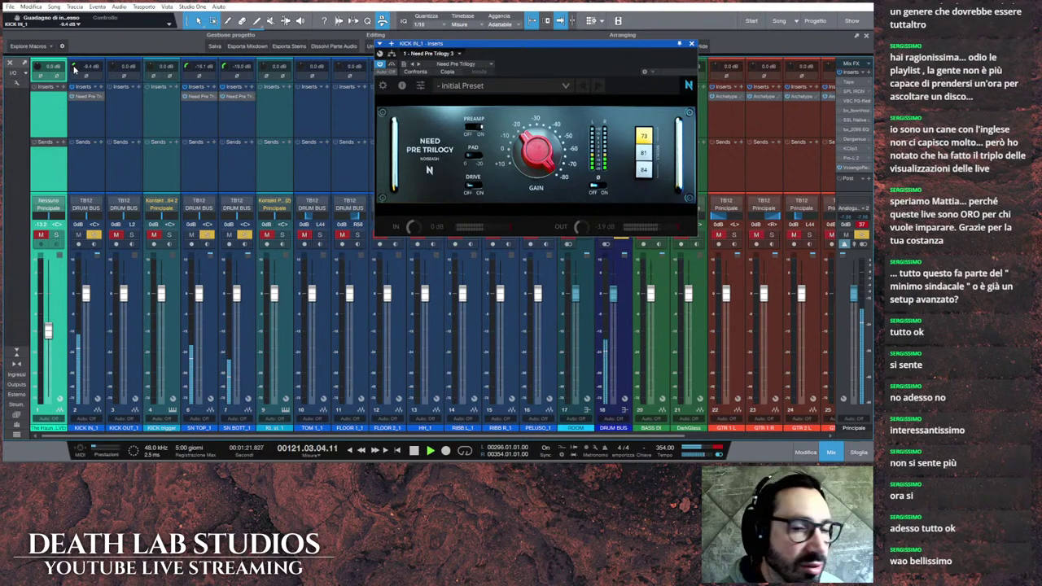
pyautogui.moveTo(74, 70); pyautogui.dragTo(78, 62)
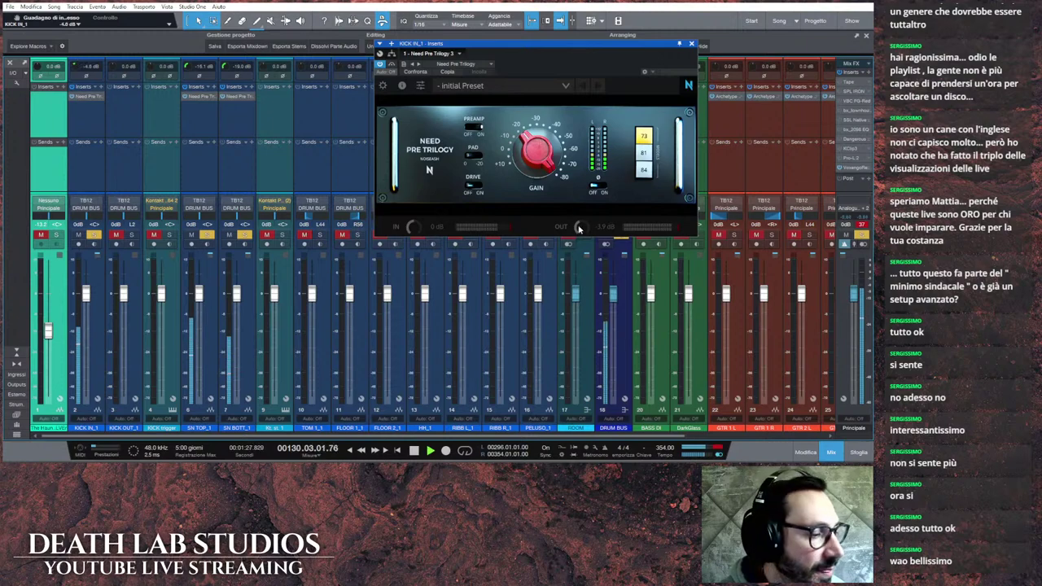
pyautogui.moveTo(579, 229)
pyautogui.mouseDown()
pyautogui.moveTo(573, 255)
pyautogui.moveTo(574, 227)
pyautogui.mouseUp()
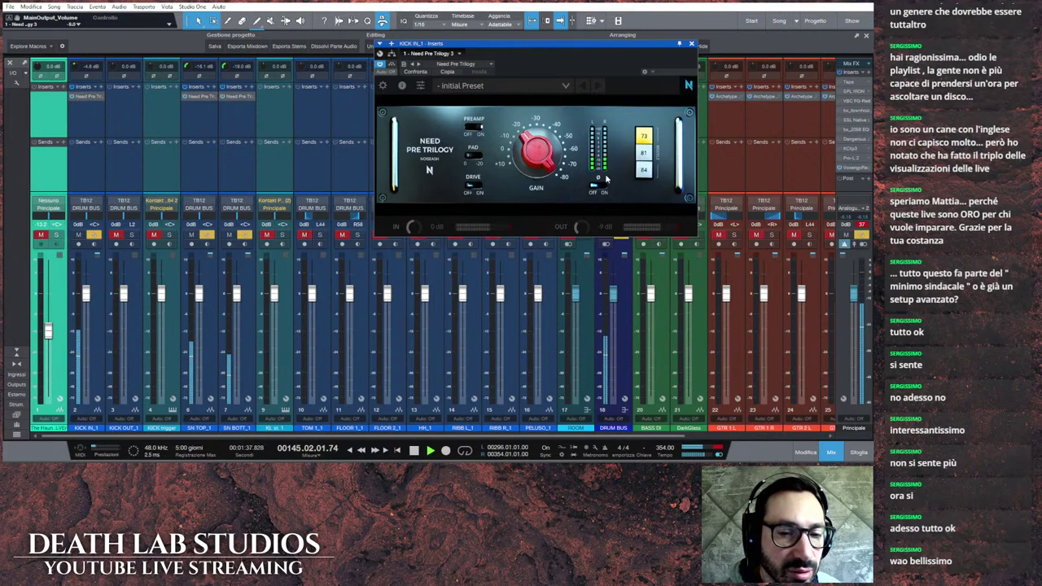
pyautogui.click(692, 44)
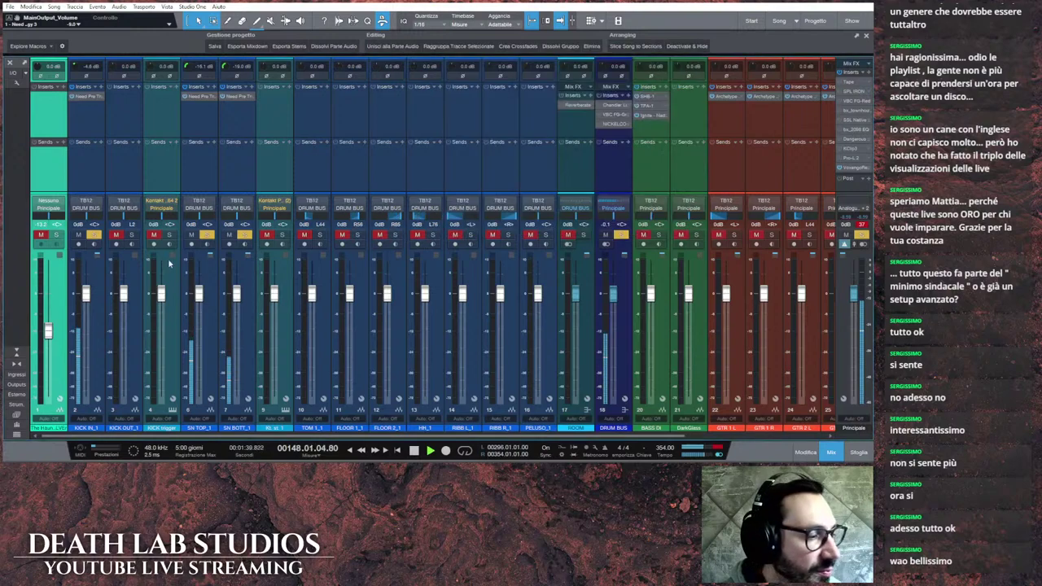
# Step: Copy the Need Pre Trilogy to KICK OUT_1, set the channel's input gain to -8.2 dB, and try lower preamp output levels
pyautogui.click(122, 97)
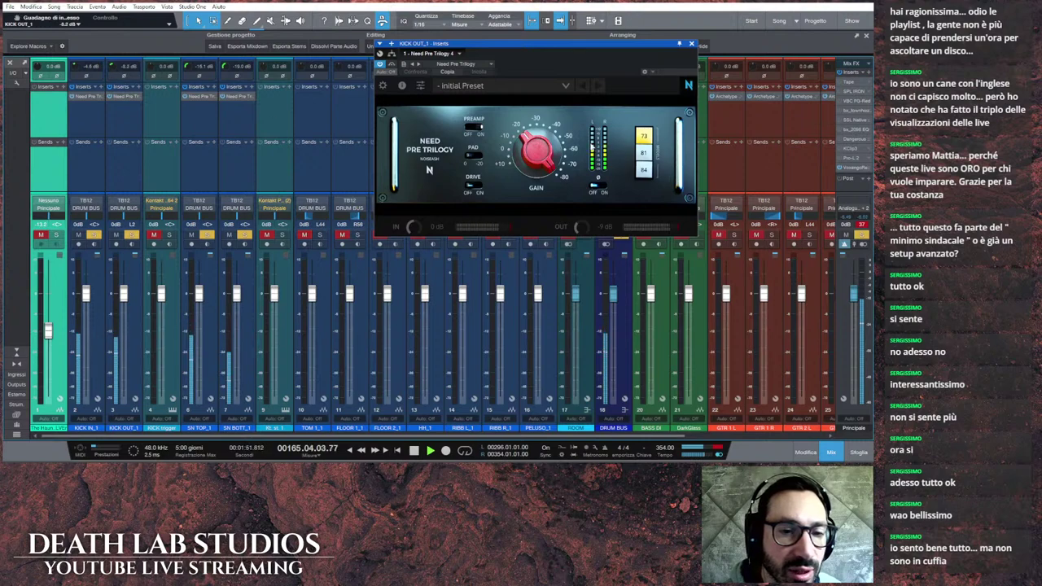
pyautogui.moveTo(579, 228)
pyautogui.mouseDown()
pyautogui.moveTo(575, 248)
pyautogui.moveTo(577, 217)
pyautogui.mouseUp()
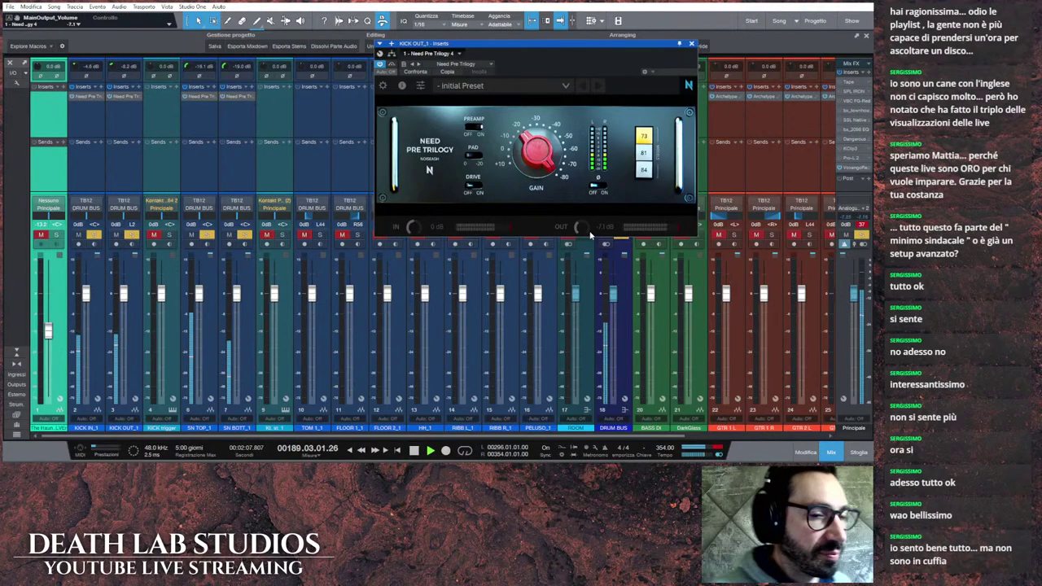
pyautogui.moveTo(591, 234); pyautogui.dragTo(584, 246)
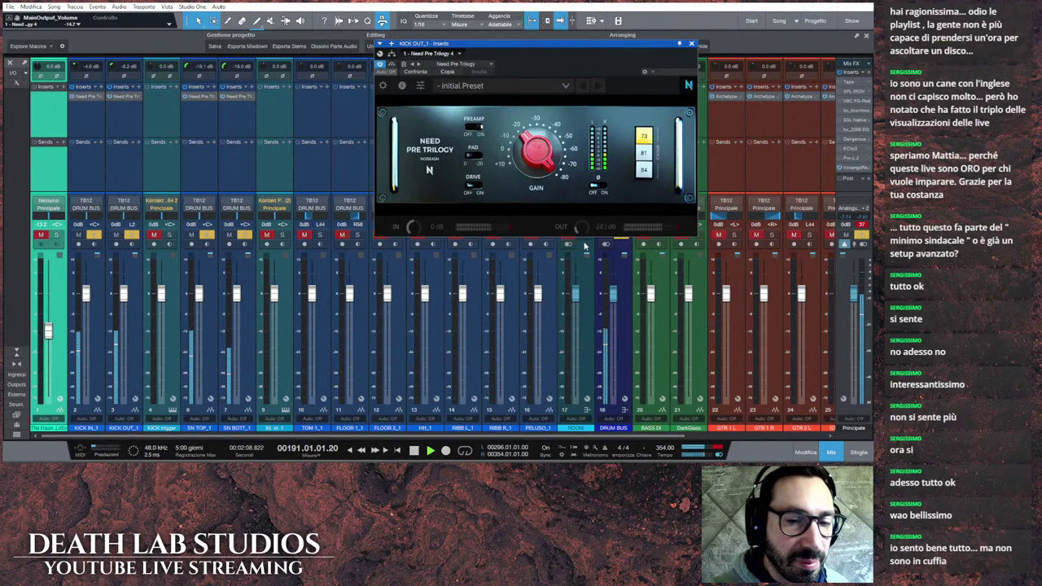
# Step: Compare polarity settings in KICK OUT_1's Need Pre Trilogy, leave the phase inverted, and set its output to -6.2 dB
pyautogui.click(597, 186)
pyautogui.click(597, 187)
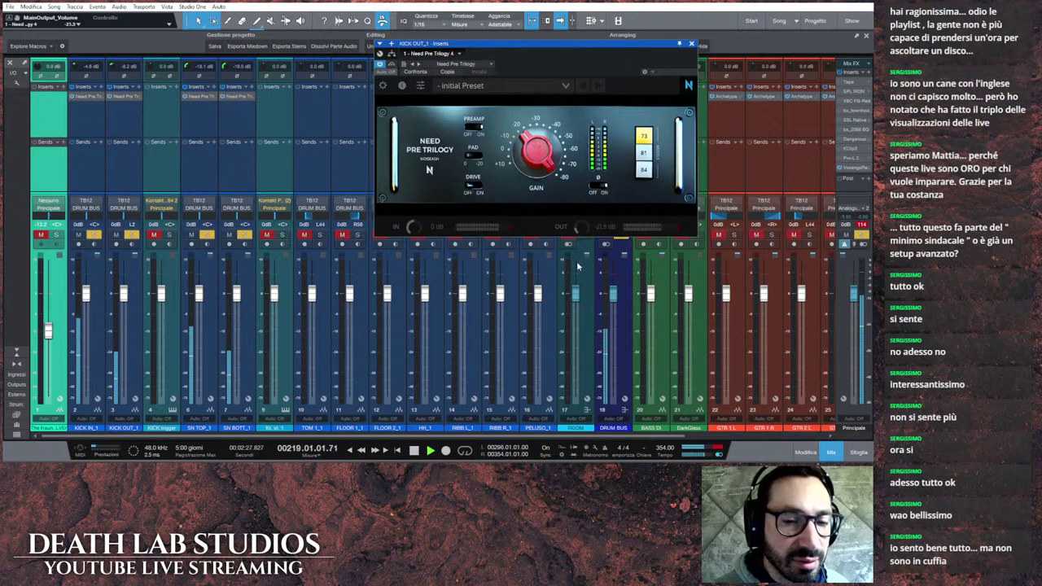
pyautogui.click(598, 190)
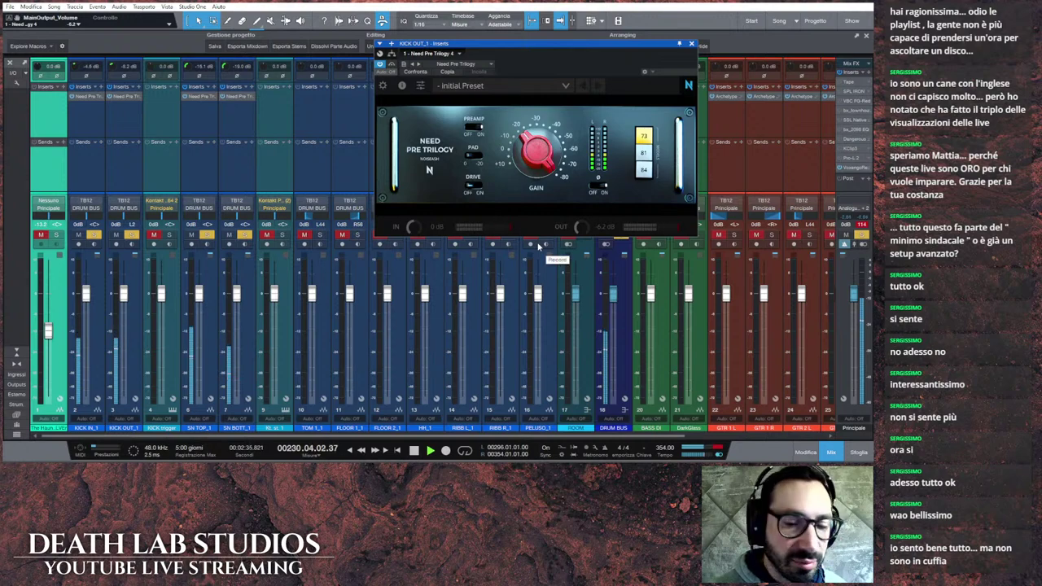
pyautogui.click(691, 45)
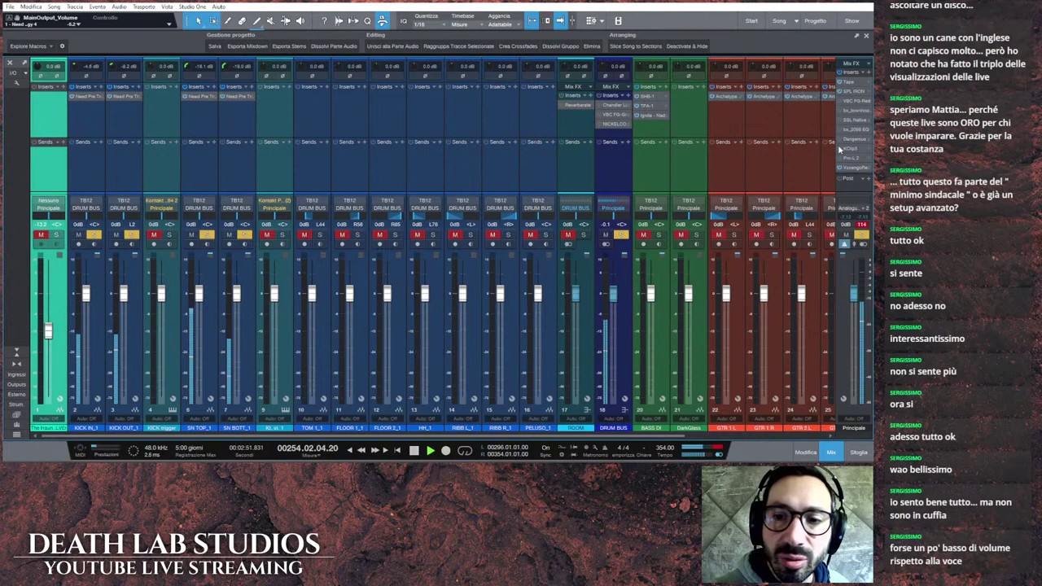
# Step: Check the SPL IRON compressor's meters on the main output channel, then close the plugin
pyautogui.click(853, 92)
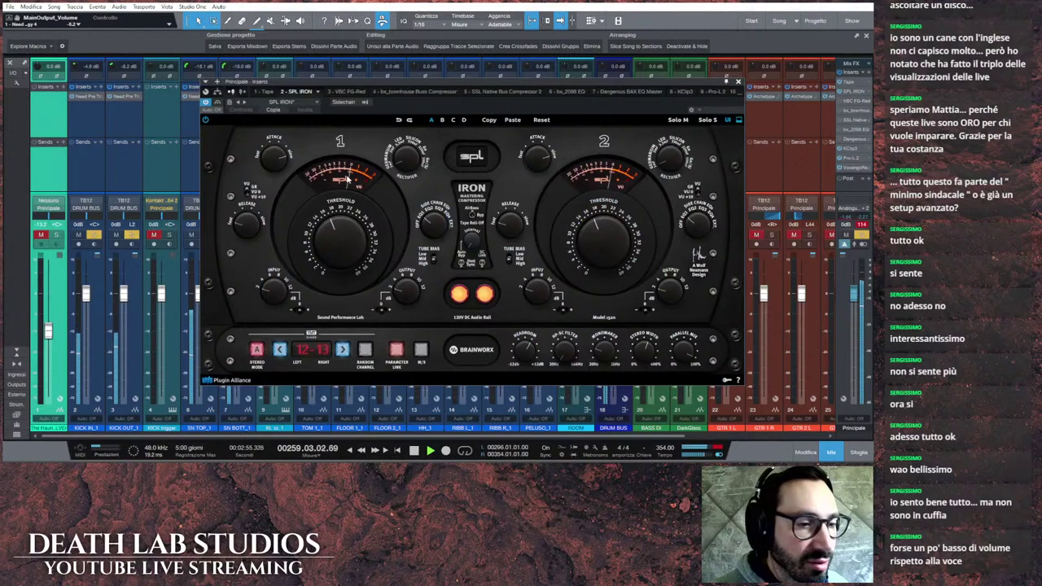
pyautogui.click(738, 81)
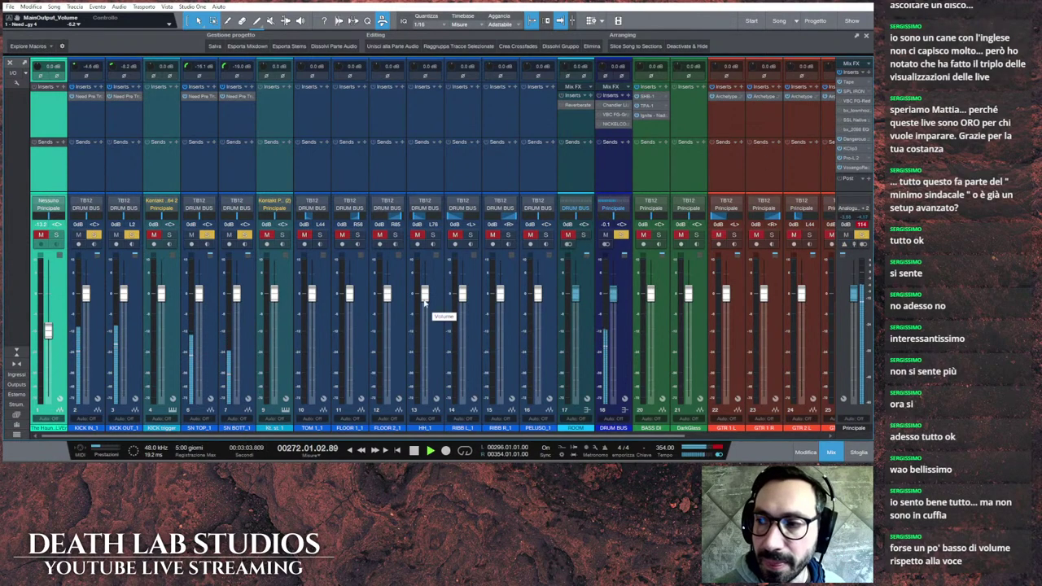
# Step: Solo the KICK trigger, add the Need Pre Trilogy to it, and lower its input gain to about -10.8 dB and its preamp output
pyautogui.click(169, 236)
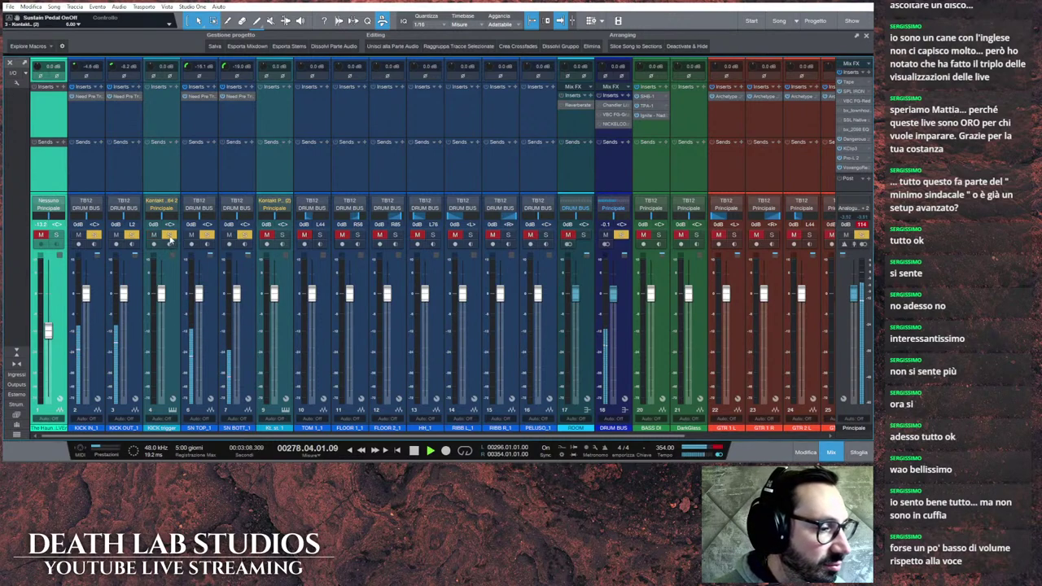
pyautogui.click(158, 95)
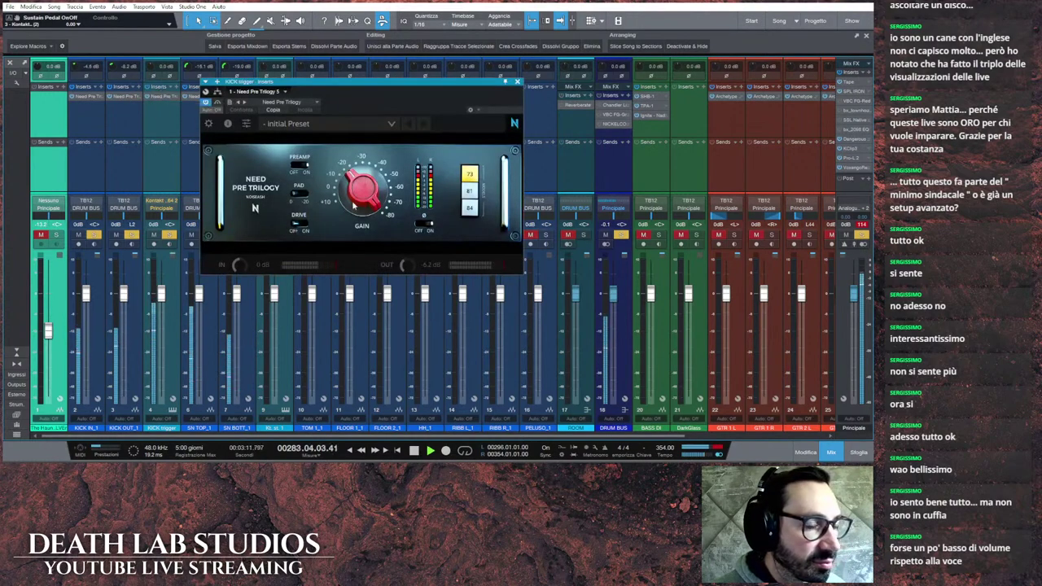
pyautogui.moveTo(149, 75); pyautogui.dragTo(149, 96)
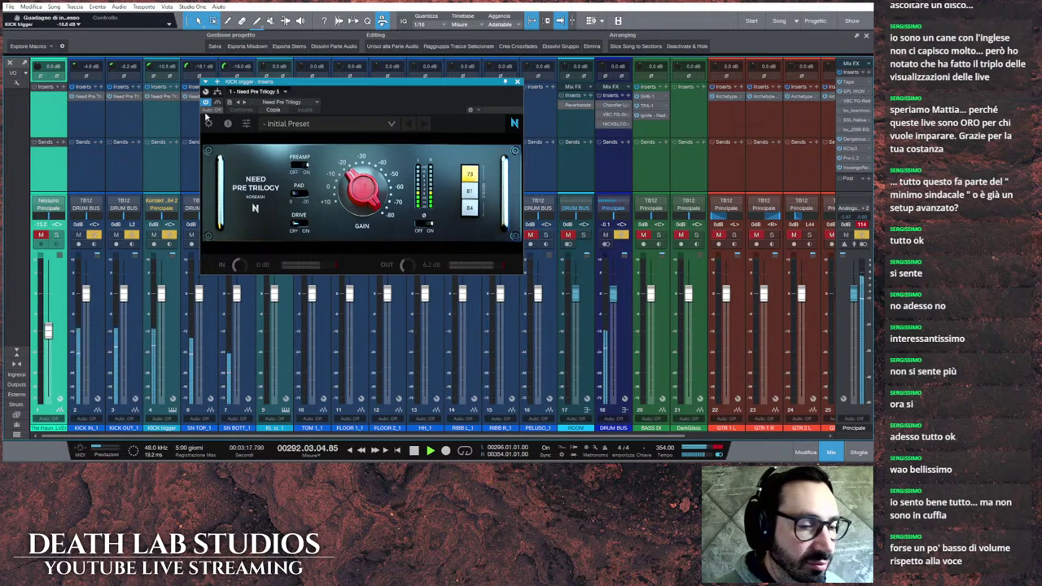
pyautogui.moveTo(401, 265)
pyautogui.mouseDown()
pyautogui.moveTo(395, 294)
pyautogui.moveTo(398, 235)
pyautogui.moveTo(390, 254)
pyautogui.mouseUp()
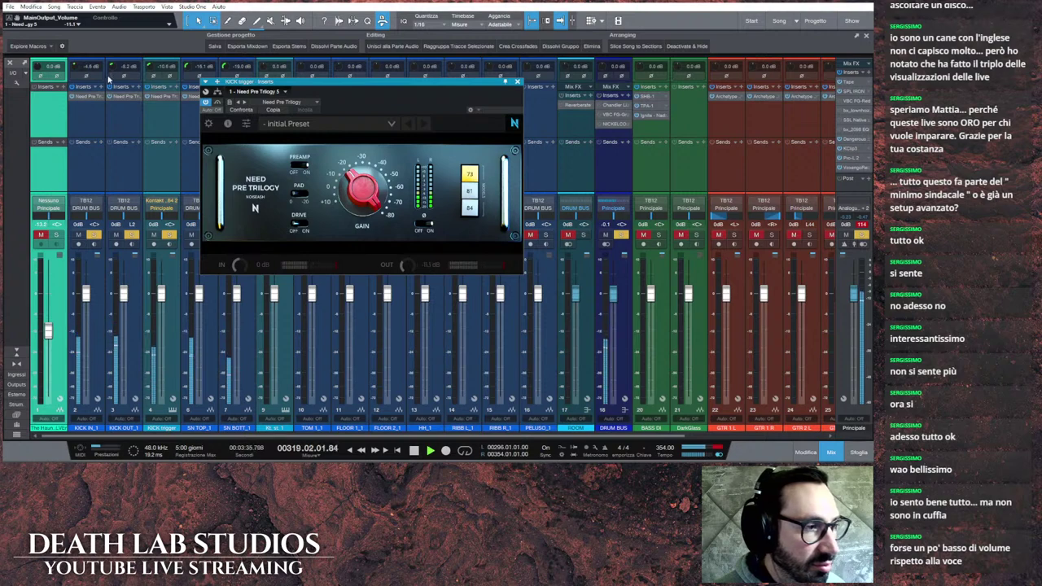
# Step: Reopen KICK OUT_1's Need Pre Trilogy and lower its output to about -11.7 dB against the kick trigger
pyautogui.click(125, 97)
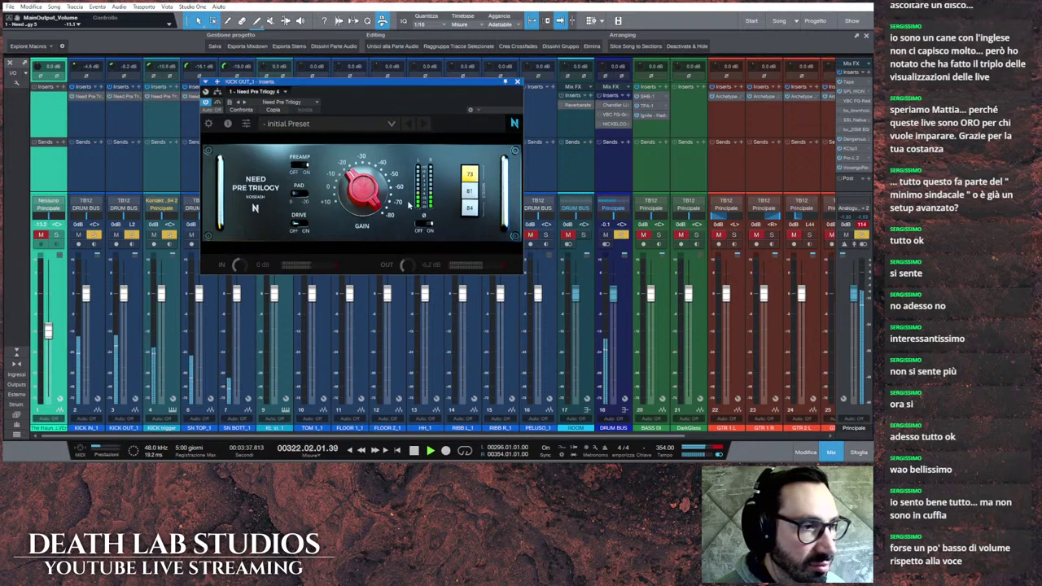
pyautogui.moveTo(409, 272); pyautogui.dragTo(407, 293)
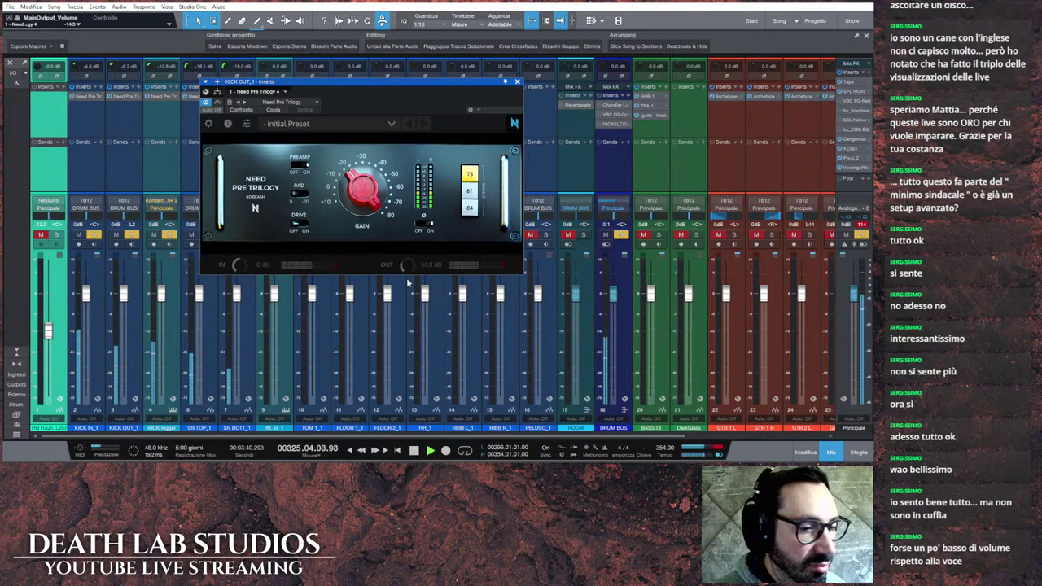
pyautogui.click(517, 81)
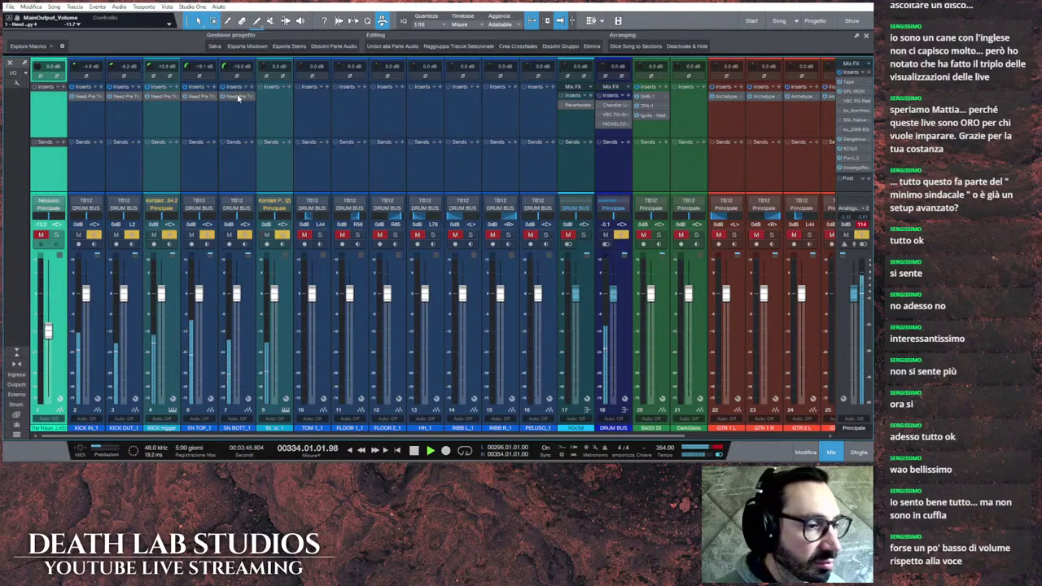
# Step: Add the Need Pre Trilogy to the snare trigger channel, setting input gain to -4.1 dB and preamp output to -9.6 dB after restarting playback
pyautogui.click(271, 97)
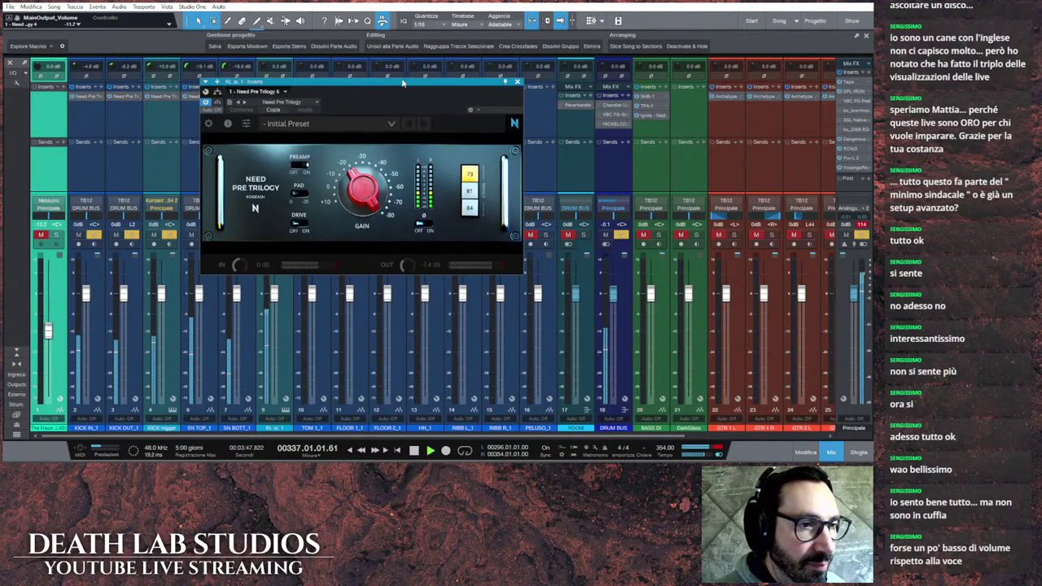
pyautogui.moveTo(401, 84); pyautogui.dragTo(557, 105)
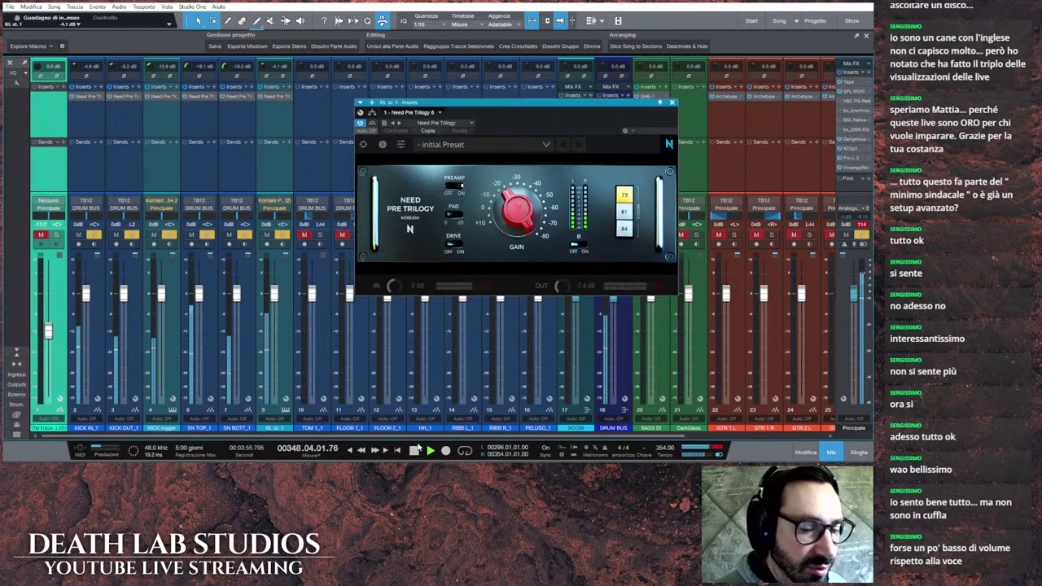
pyautogui.click(415, 450)
pyautogui.click(429, 451)
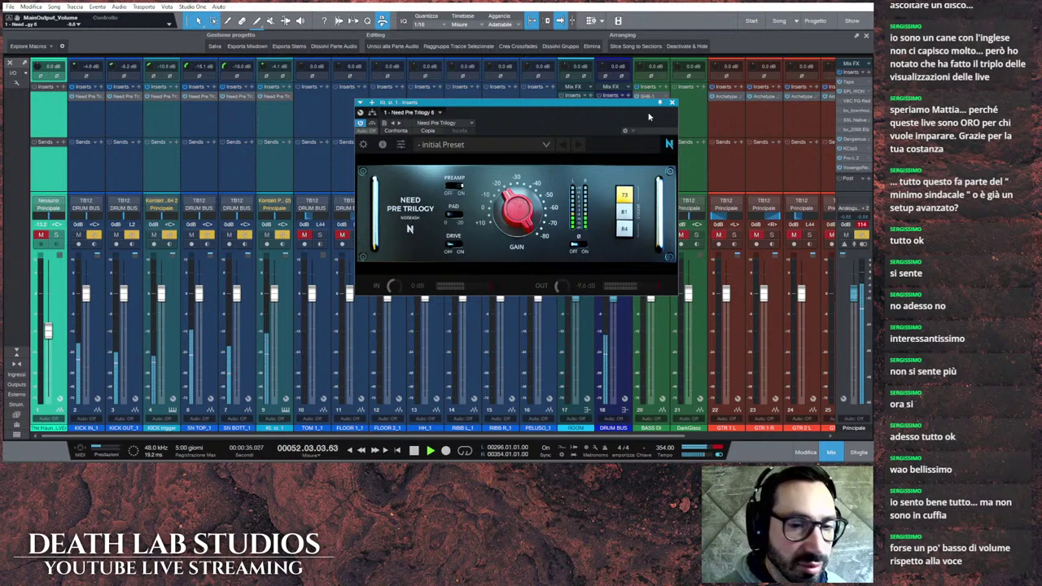
pyautogui.click(528, 231)
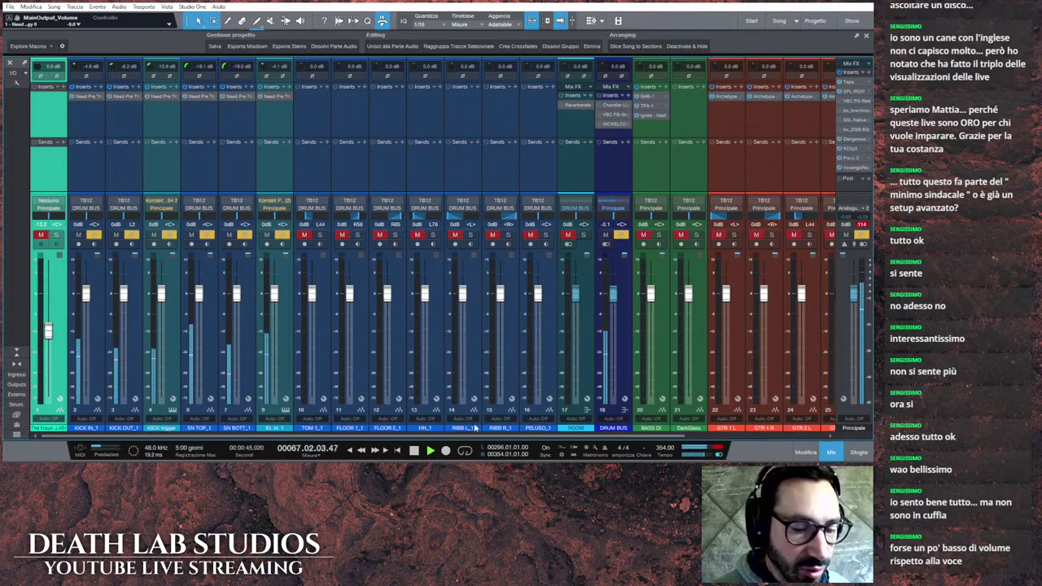
# Step: Solo RIBB L_1 and RIBB R_1, add the Need Pre Trilogy to RIBB L_1, and set both channels' input gain to -13.0 dB
pyautogui.click(470, 235)
pyautogui.click(507, 234)
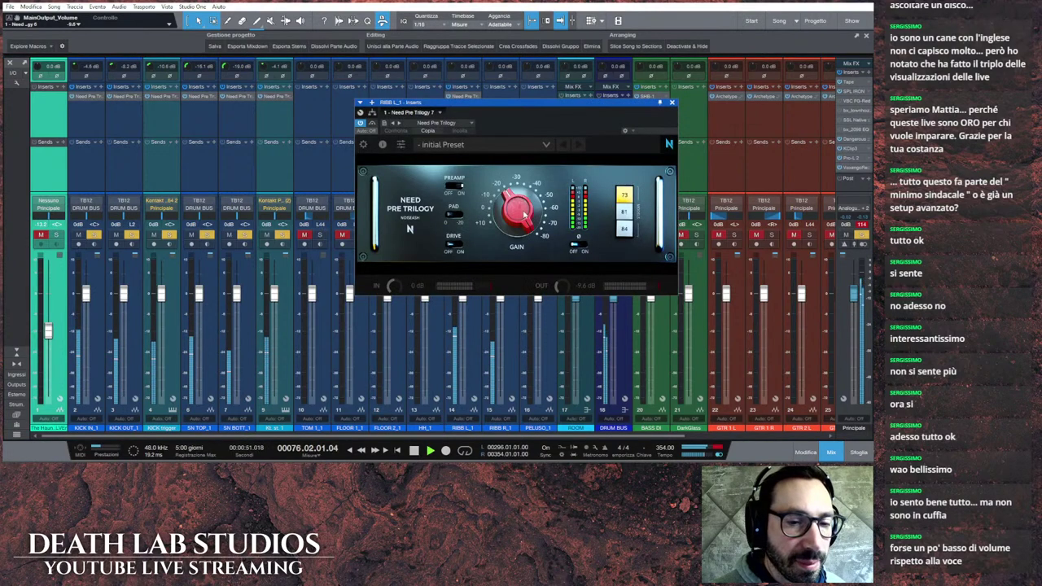
pyautogui.moveTo(488, 102); pyautogui.dragTo(602, 96)
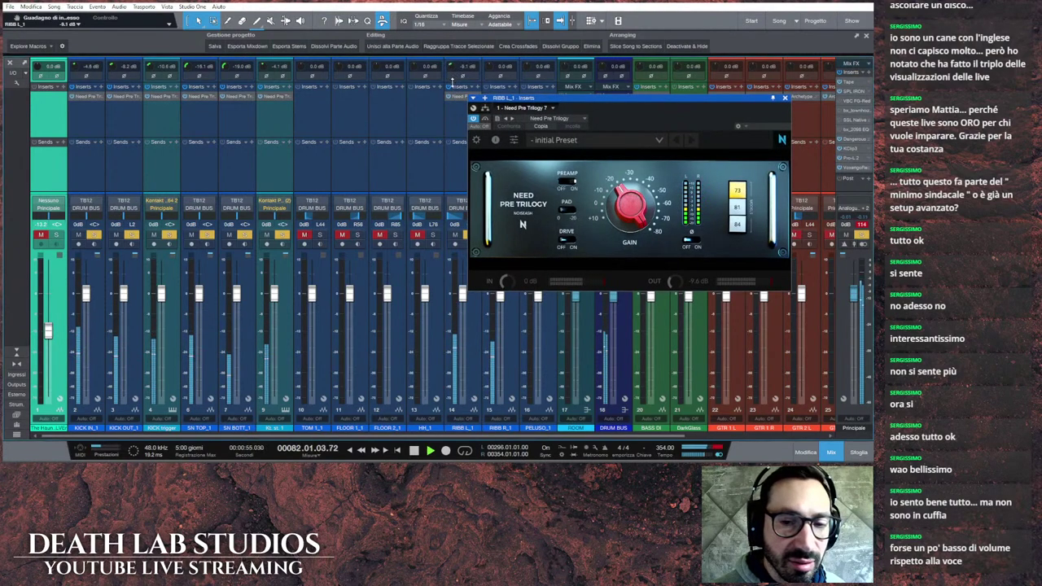
pyautogui.scroll(-4, 451, 80)
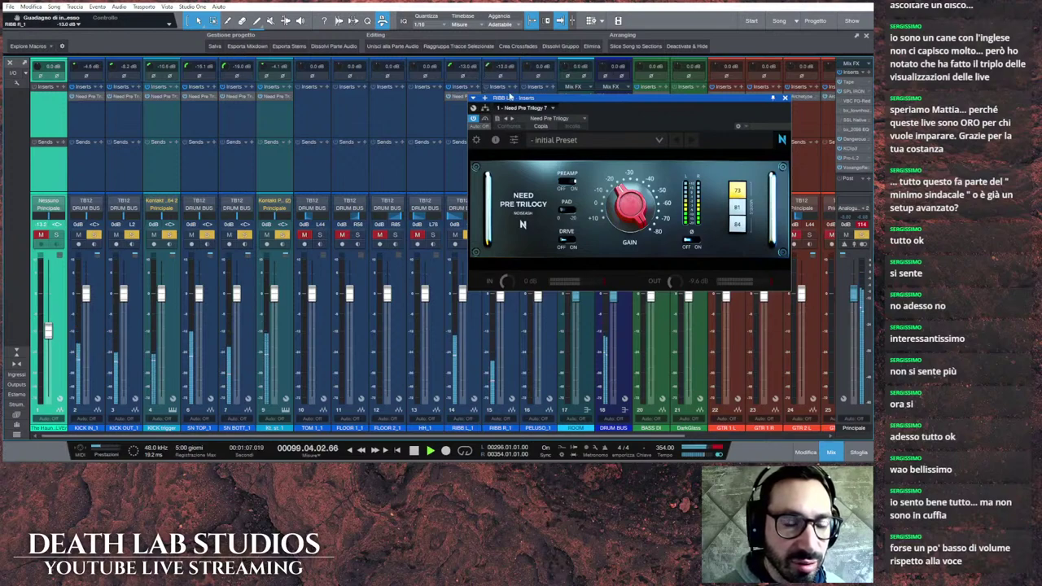
# Step: Copy the Need Pre Trilogy from RIBB L_1 to RIBB R_1
pyautogui.click(785, 99)
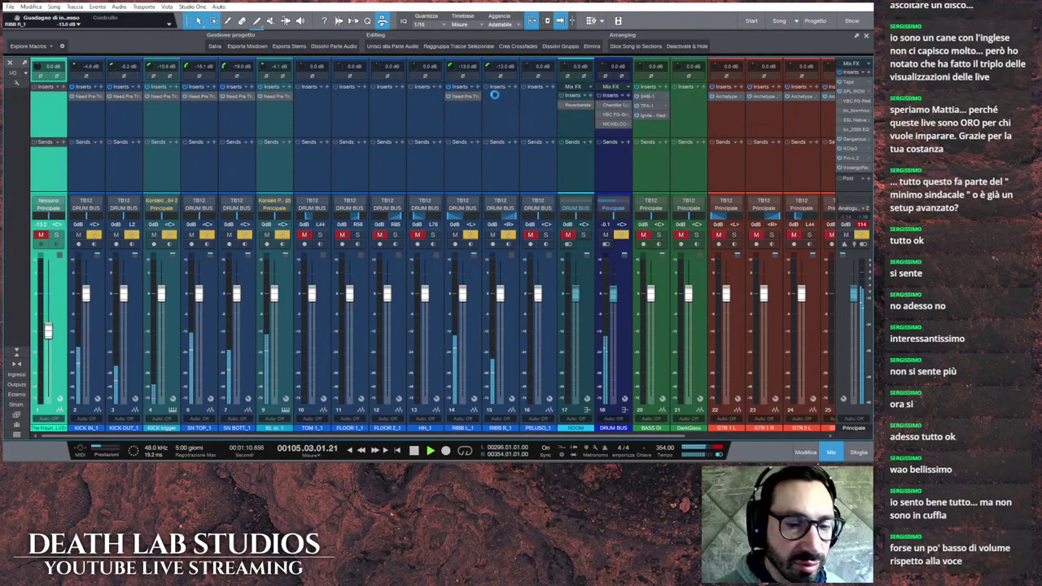
pyautogui.click(469, 95)
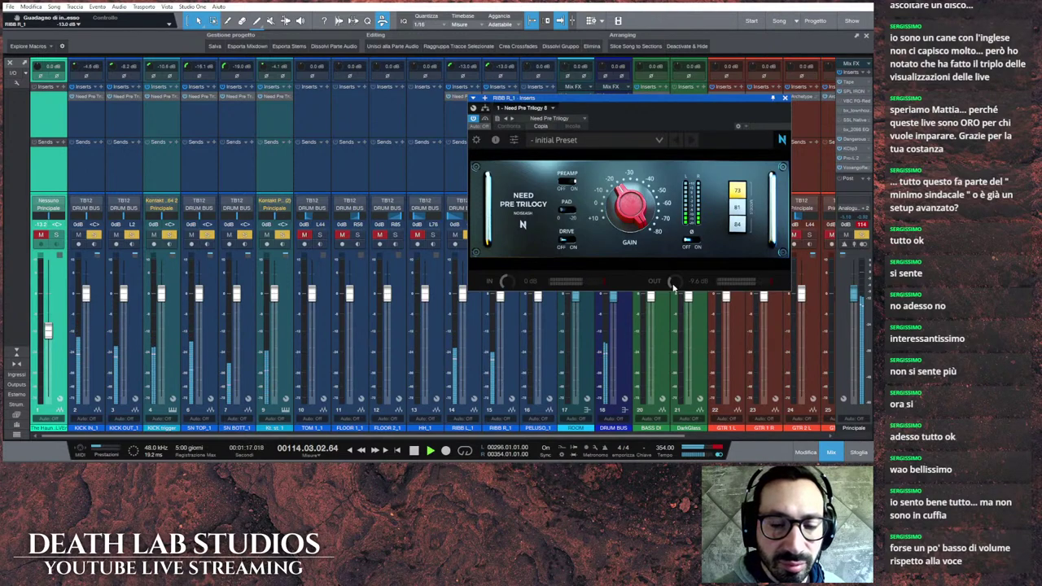
# Step: Lower the Need Pre Trilogy output on RIBB R_1 and RIBB L_1 to about -11 dB each and close the plug-in
pyautogui.scroll(-2, 674, 286)
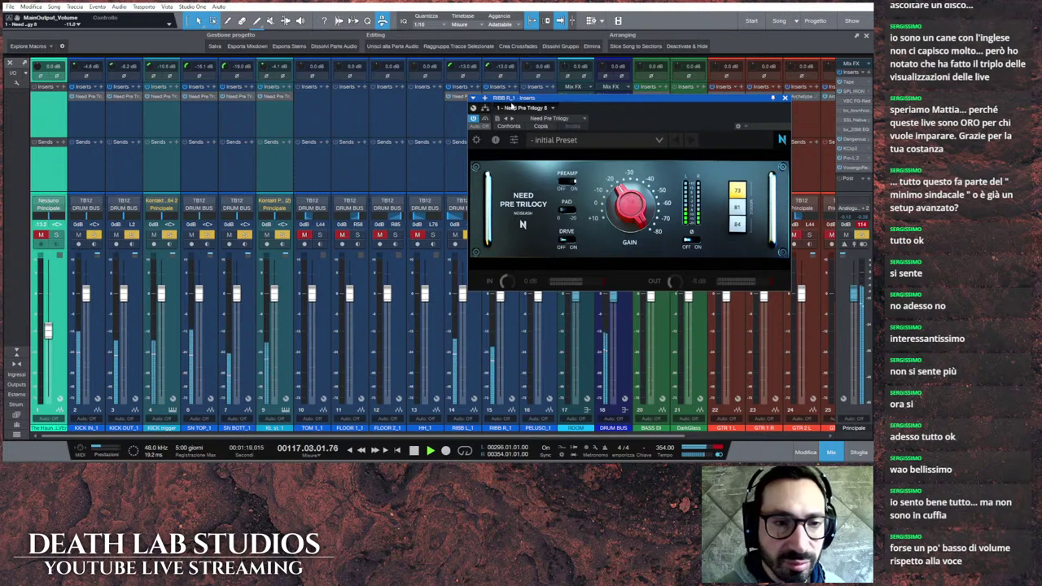
pyautogui.click(456, 129)
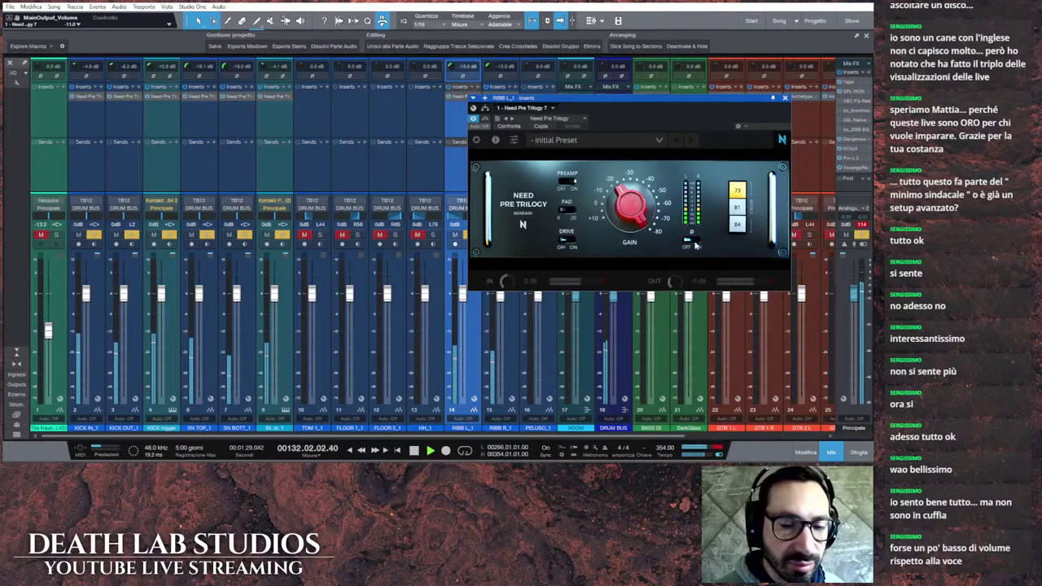
pyautogui.press('Escape')
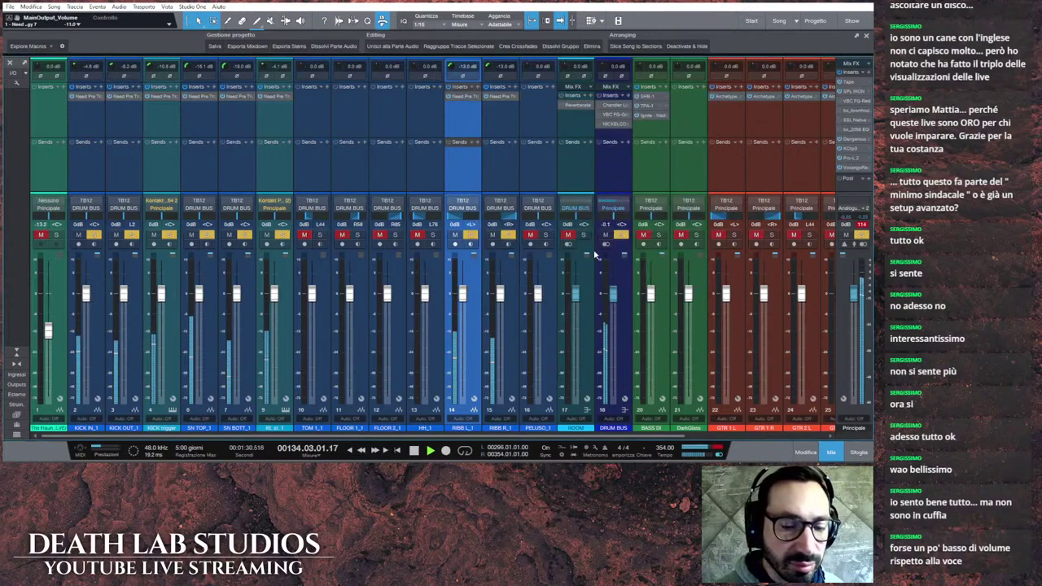
# Step: Solo the PELUSO_1 channel and pull its fader almost all the way down
pyautogui.click(545, 235)
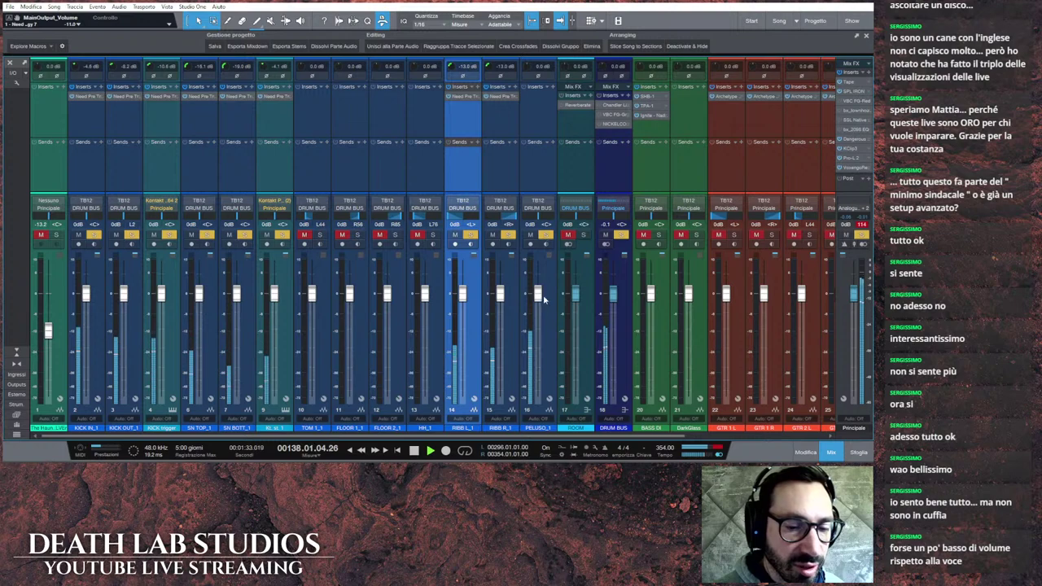
pyautogui.moveTo(537, 293); pyautogui.dragTo(537, 394)
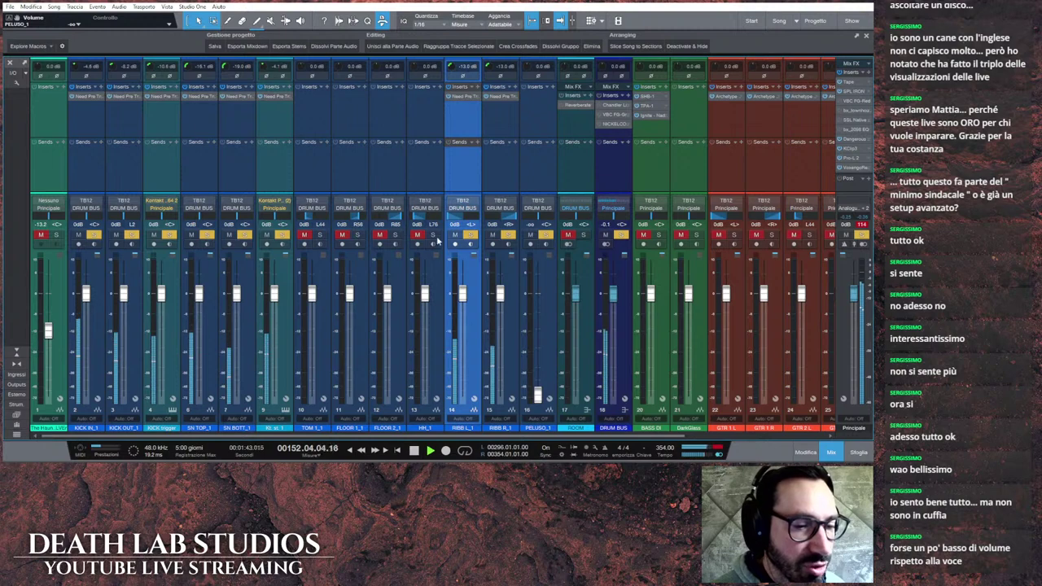
# Step: Solo HH_1, add the Need Pre Trilogy, reduce the channel's input gain, and set the preamp output to about -17.9 dB during playback
pyautogui.click(428, 96)
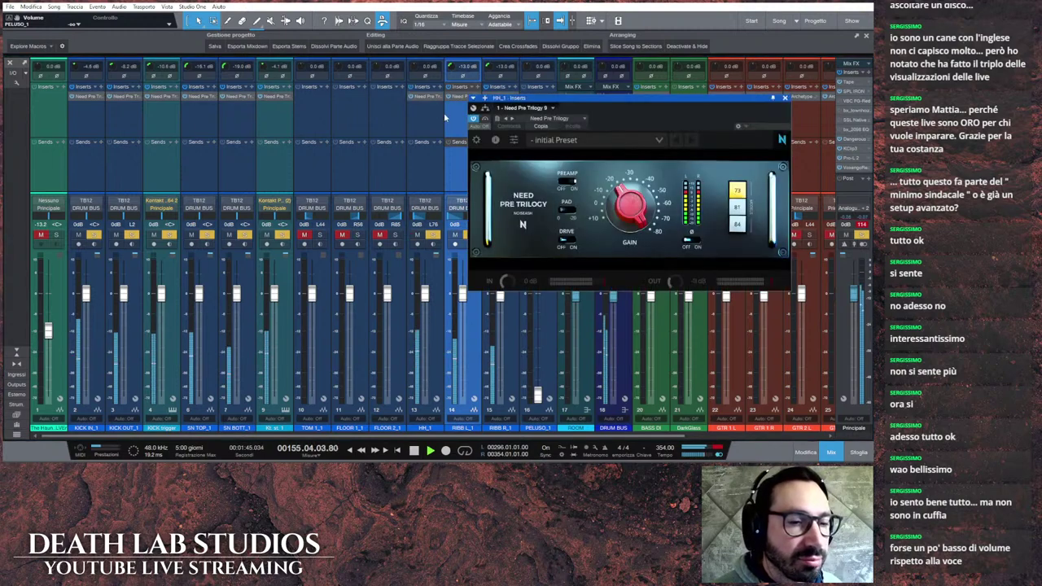
pyautogui.moveTo(411, 72); pyautogui.dragTo(411, 83)
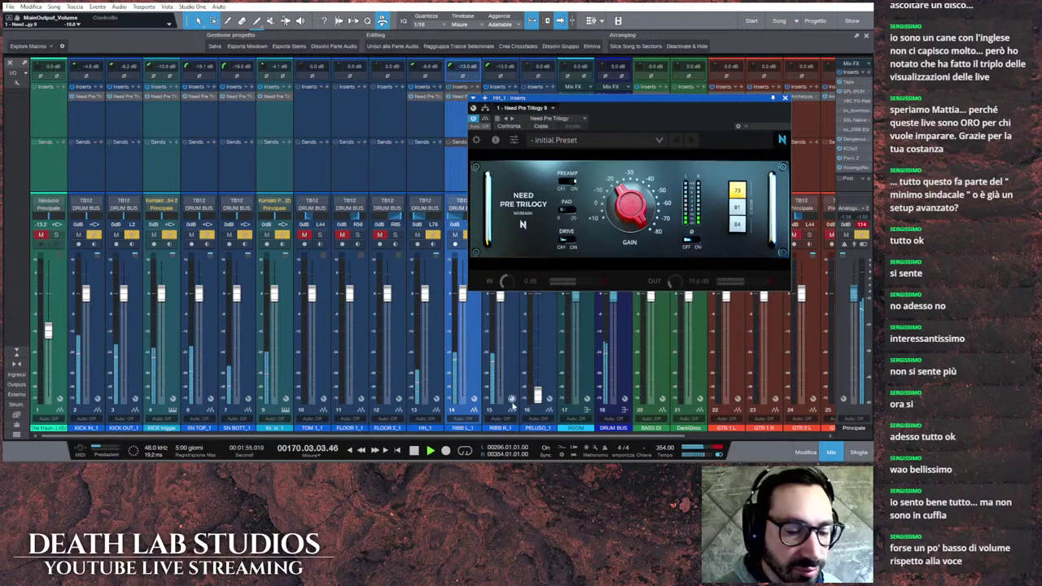
pyautogui.click(415, 450)
pyautogui.click(430, 450)
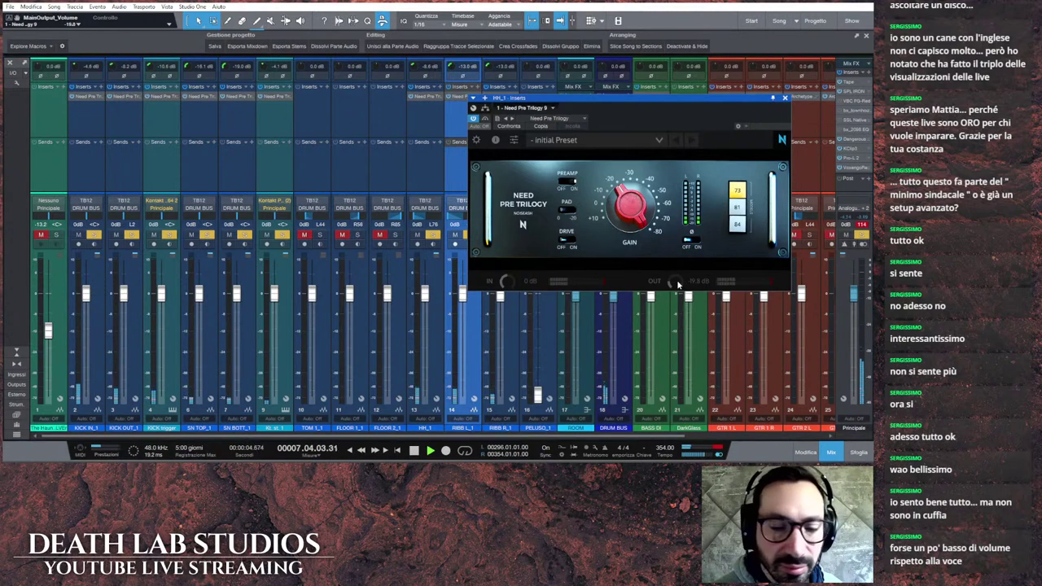
pyautogui.moveTo(679, 283); pyautogui.dragTo(682, 281)
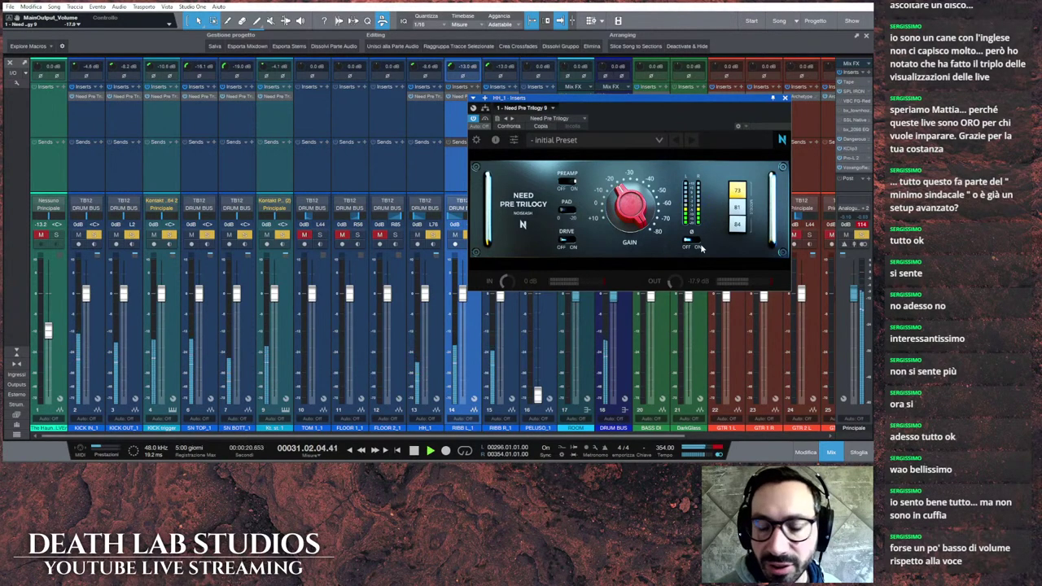
pyautogui.click(785, 98)
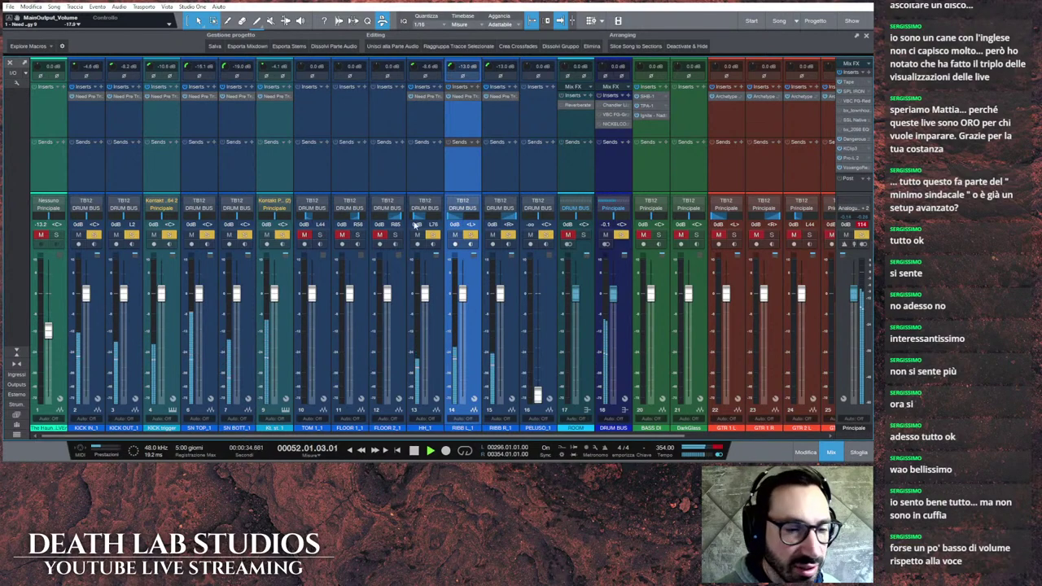
# Step: Solo TOM 1_1, FLOOR 1_1 and FLOOR 2_1, stop playback, and add the Need Pre Trilogy to TOM 1_1
pyautogui.click(379, 236)
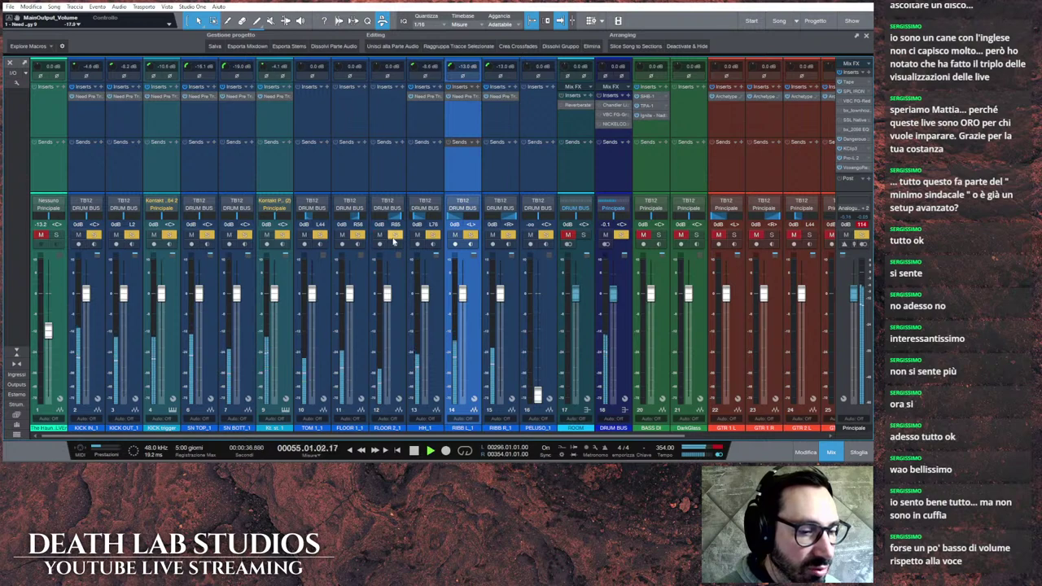
pyautogui.click(831, 451)
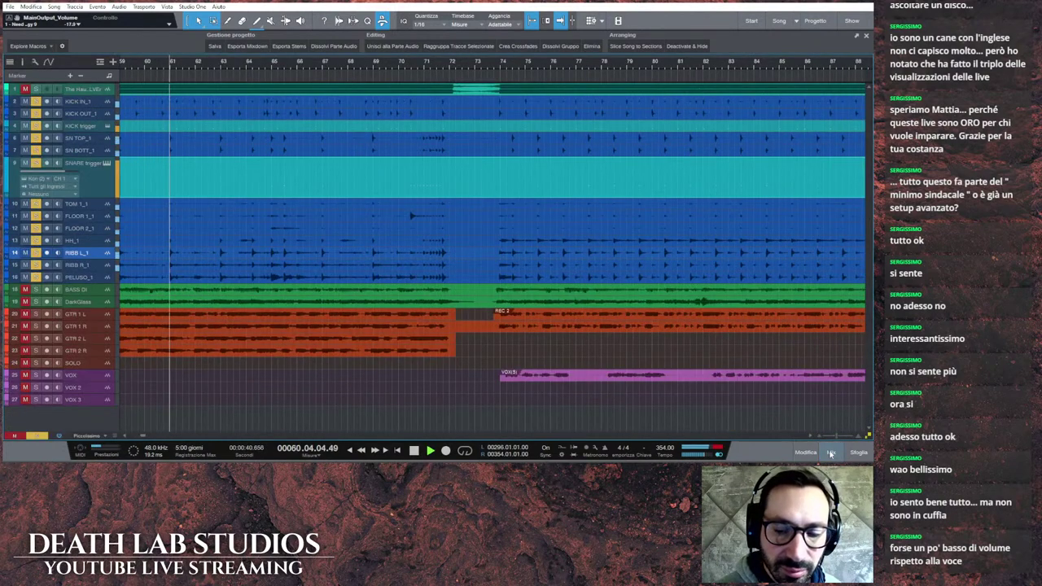
pyautogui.click(830, 452)
pyautogui.click(414, 452)
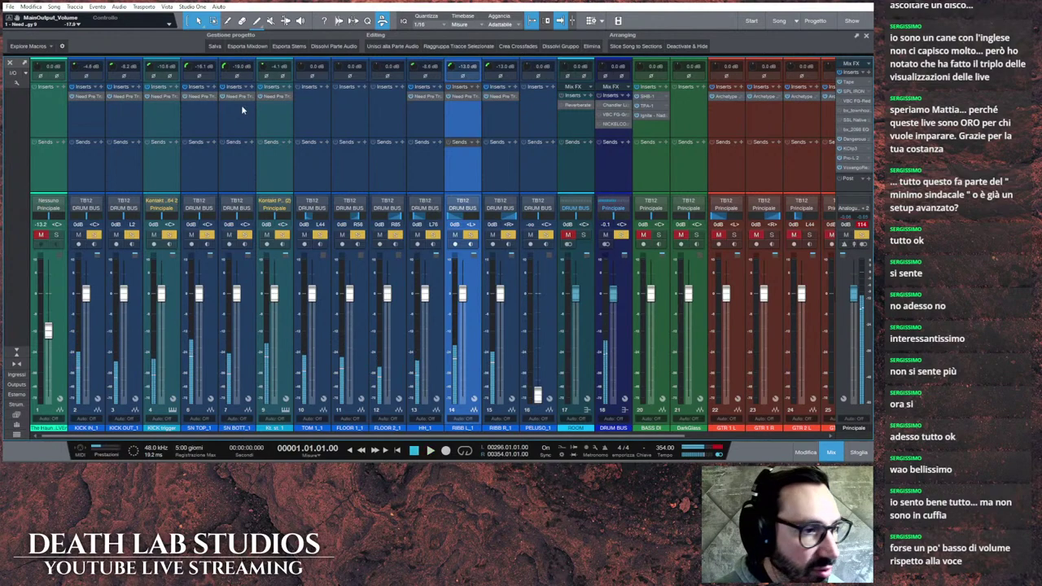
pyautogui.click(310, 98)
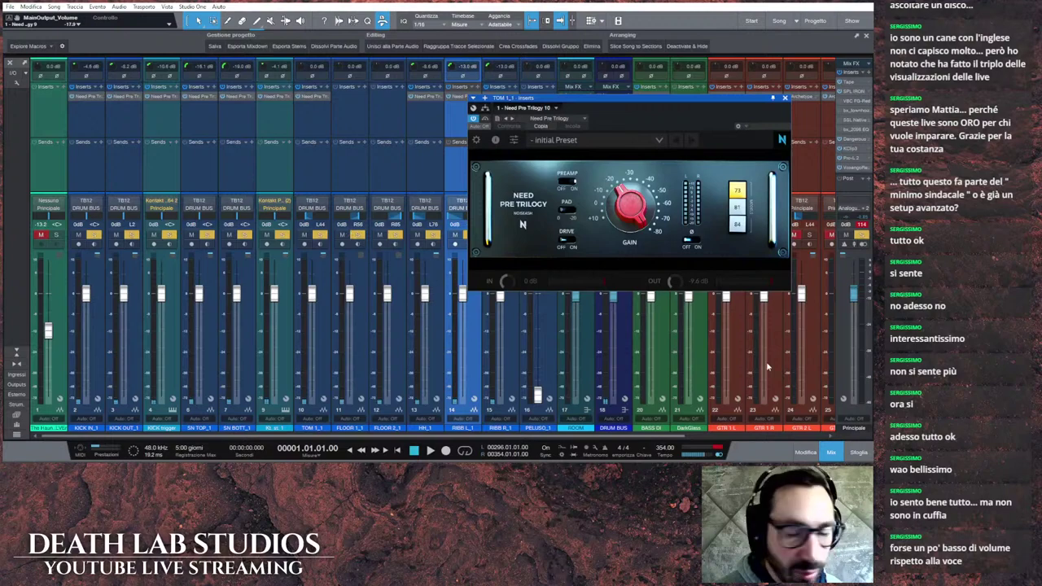
# Step: Find the tom fill near bar 57 in the arrangement, set the playhead to 57.03.01.00, and briefly audition the fill
pyautogui.press('F3')
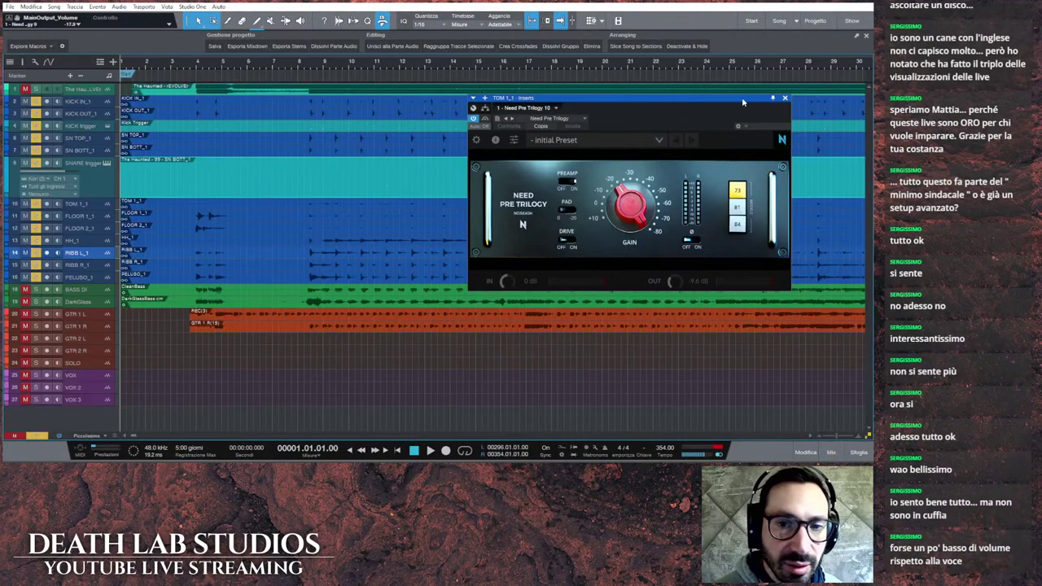
pyautogui.moveTo(619, 98); pyautogui.dragTo(468, 248)
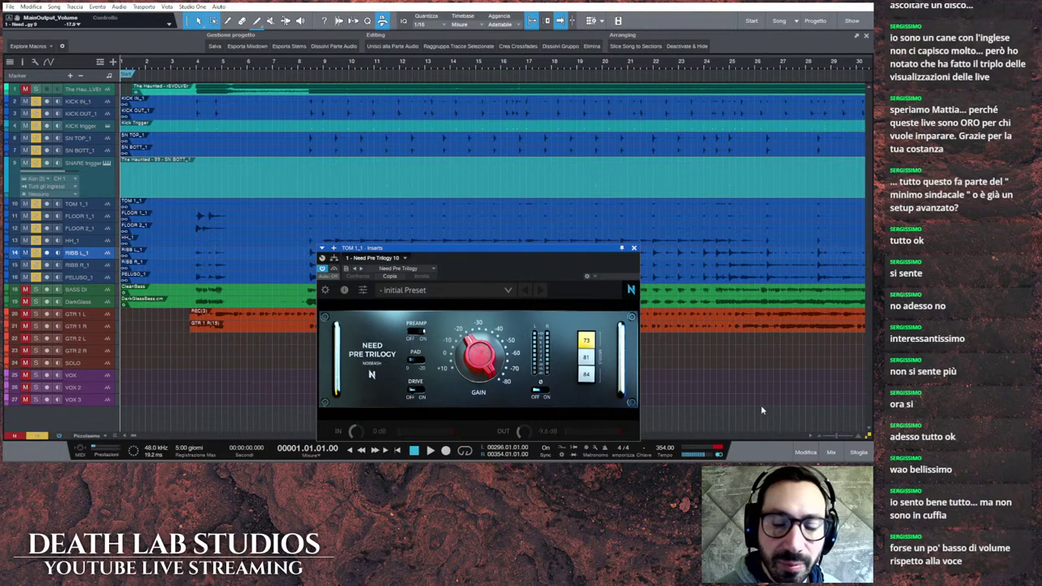
pyautogui.hscroll(5, 599, 211)
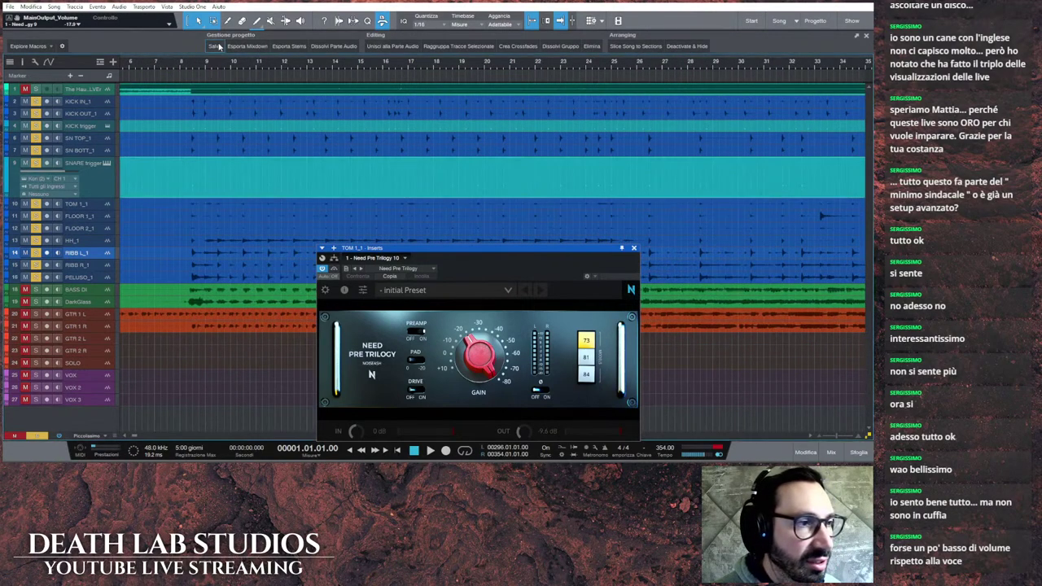
pyautogui.hscroll(8, 770, 439)
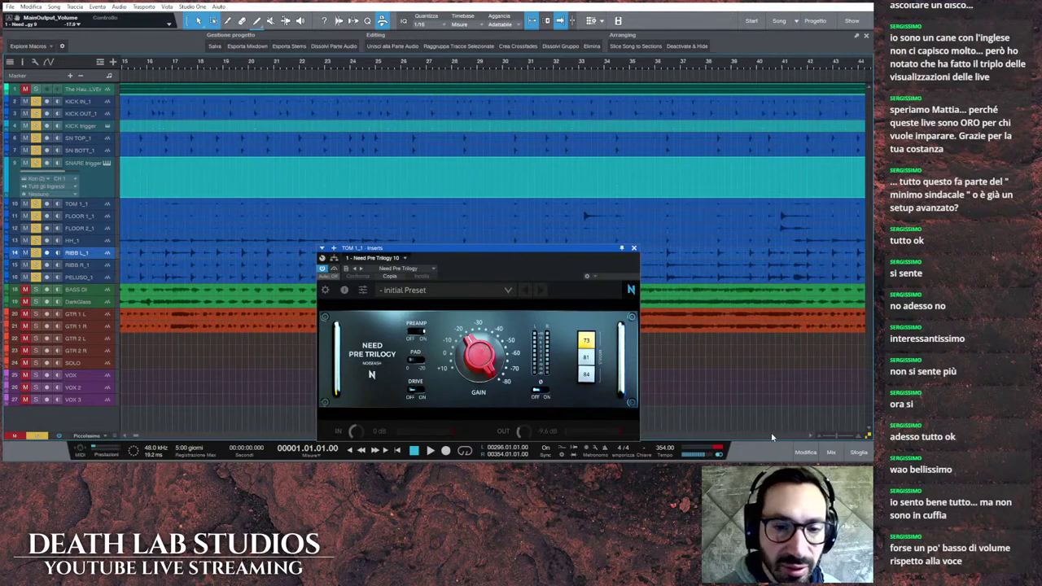
pyautogui.hscroll(6, 772, 437)
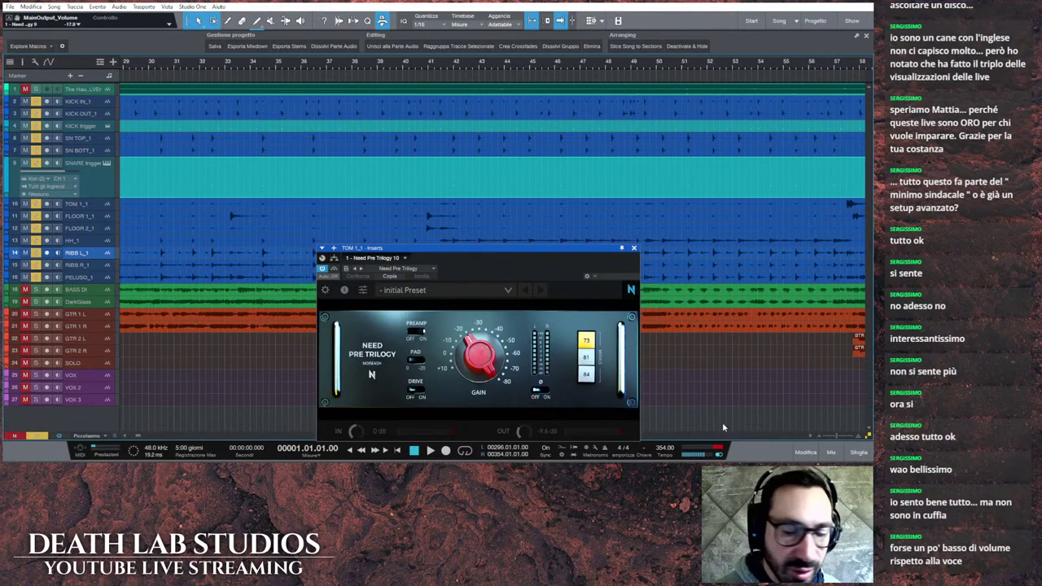
pyautogui.hscroll(4, 714, 438)
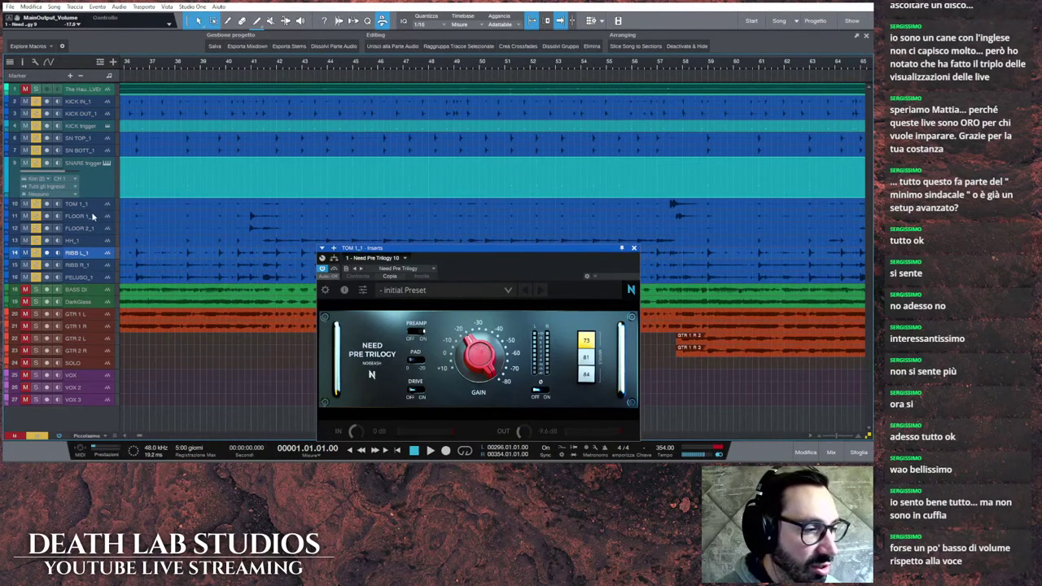
pyautogui.hscroll(3, 727, 440)
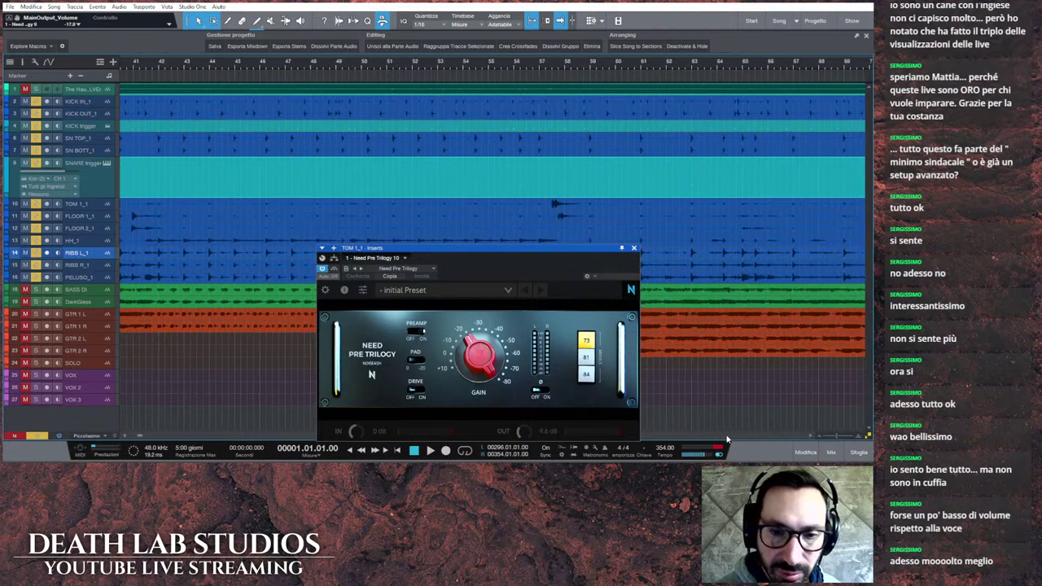
pyautogui.click(554, 128)
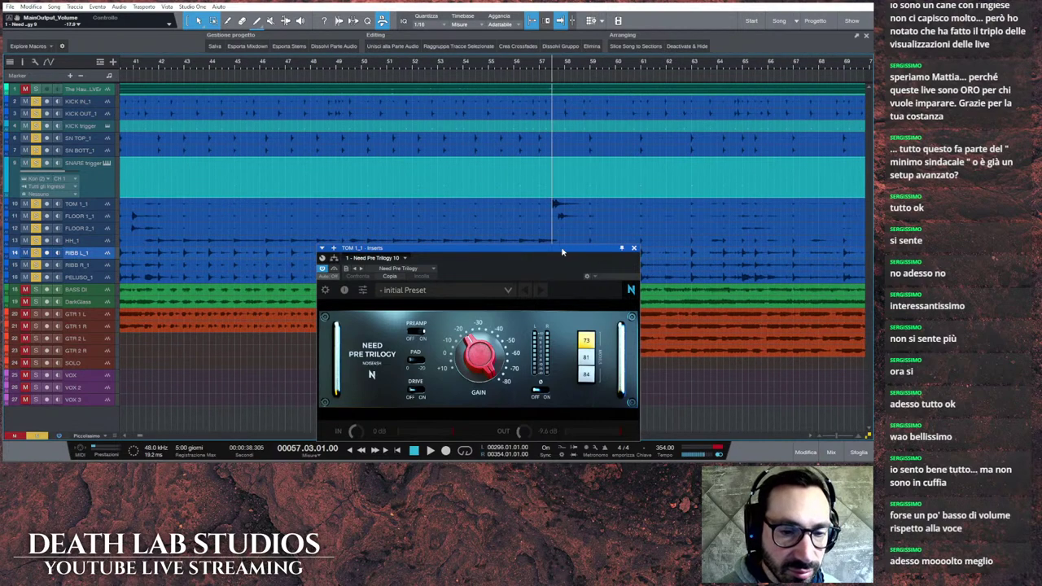
pyautogui.moveTo(599, 254); pyautogui.dragTo(469, 130)
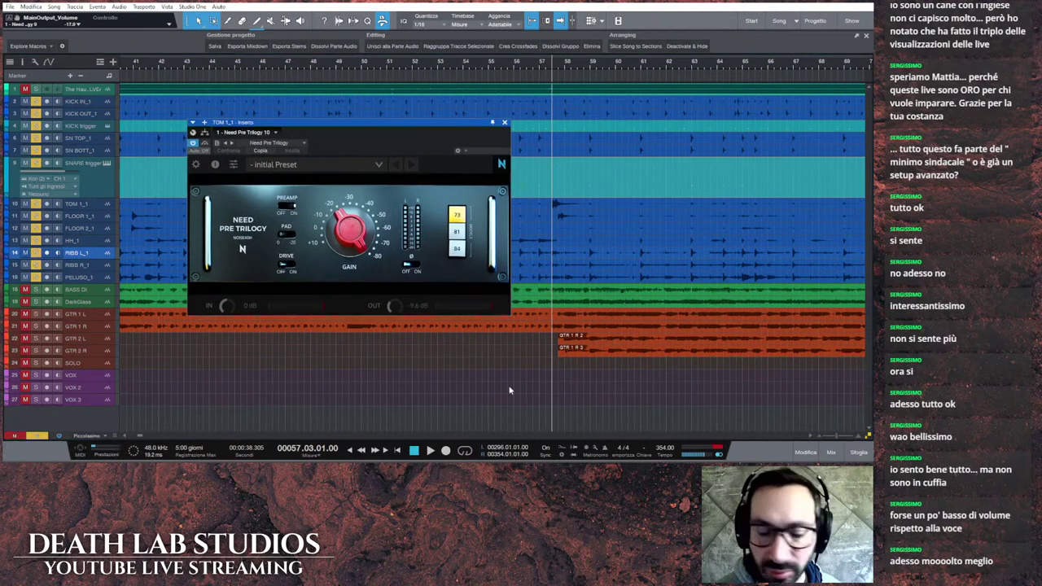
pyautogui.click(424, 451)
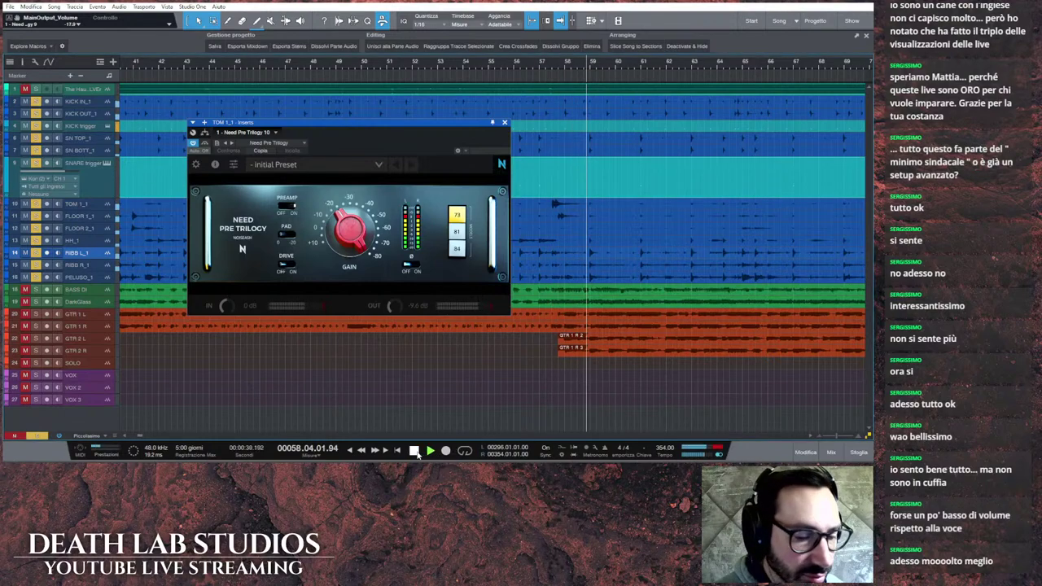
pyautogui.click(414, 450)
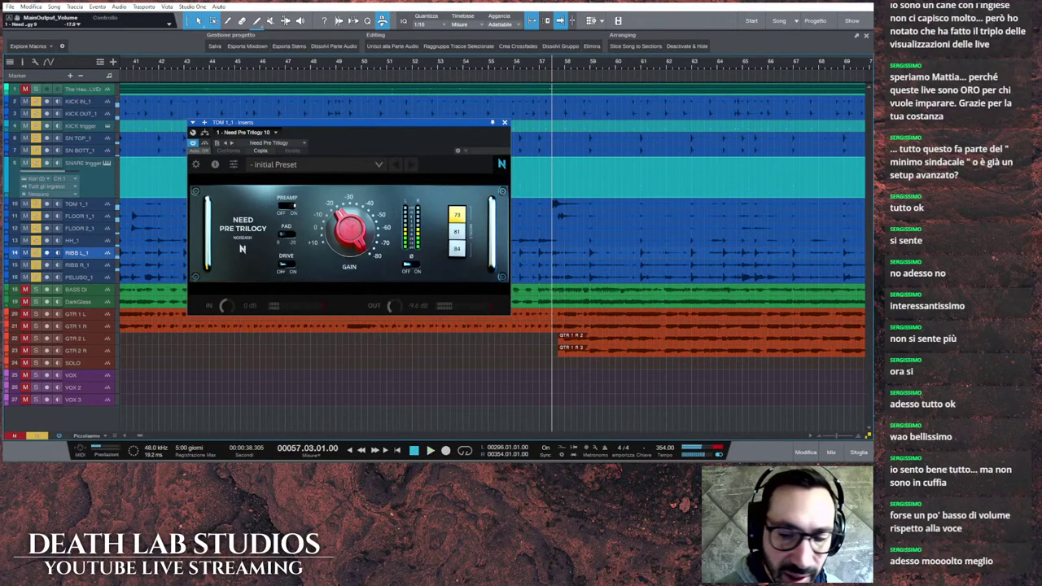
# Step: Set a loop range over the tom fill from 57.03.01.00 to 59.01.01.00 and enable looping
pyautogui.press('F3')
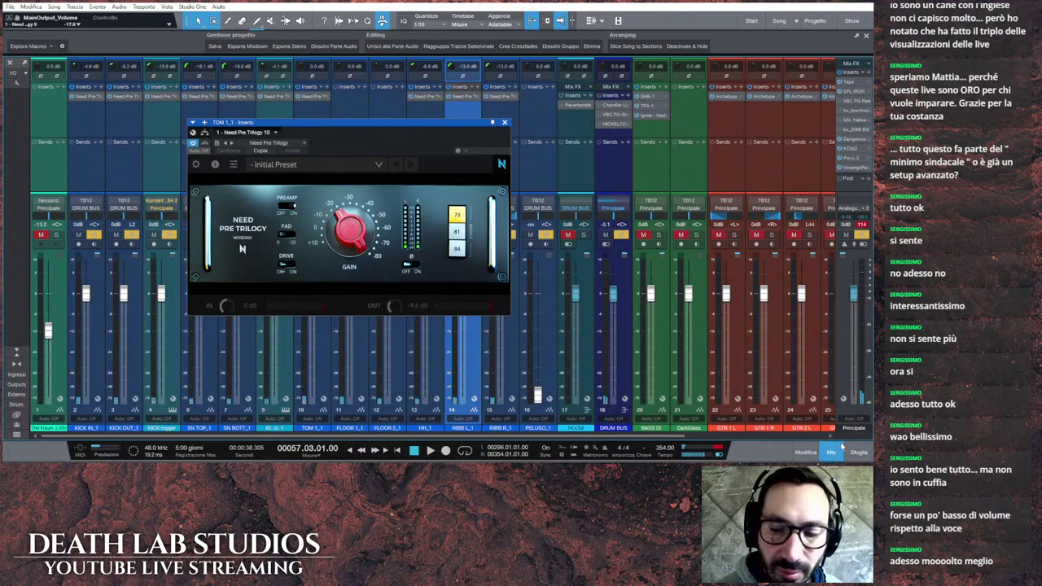
pyautogui.press('F3')
pyautogui.press('e')
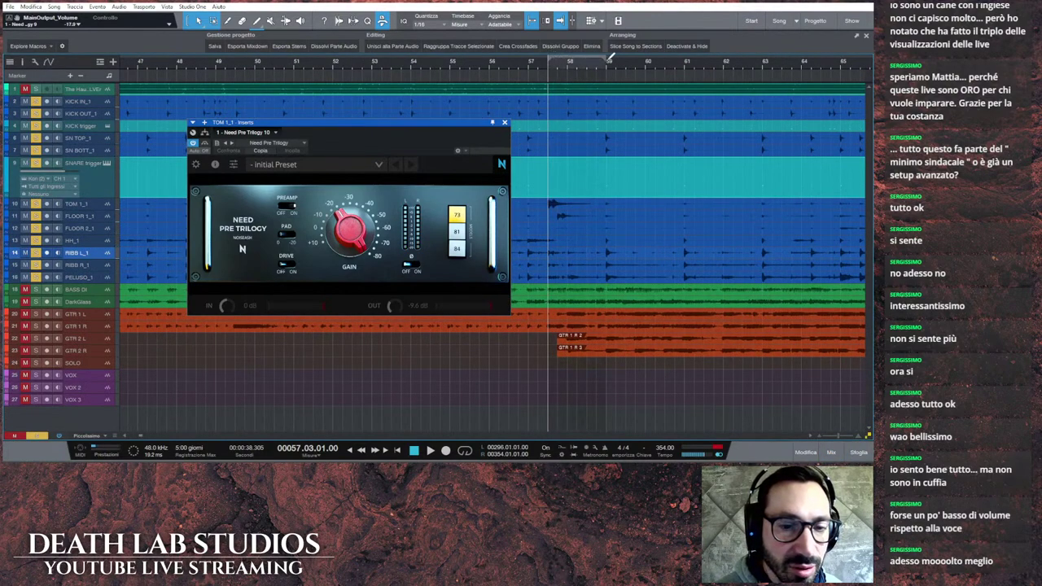
pyautogui.click(469, 451)
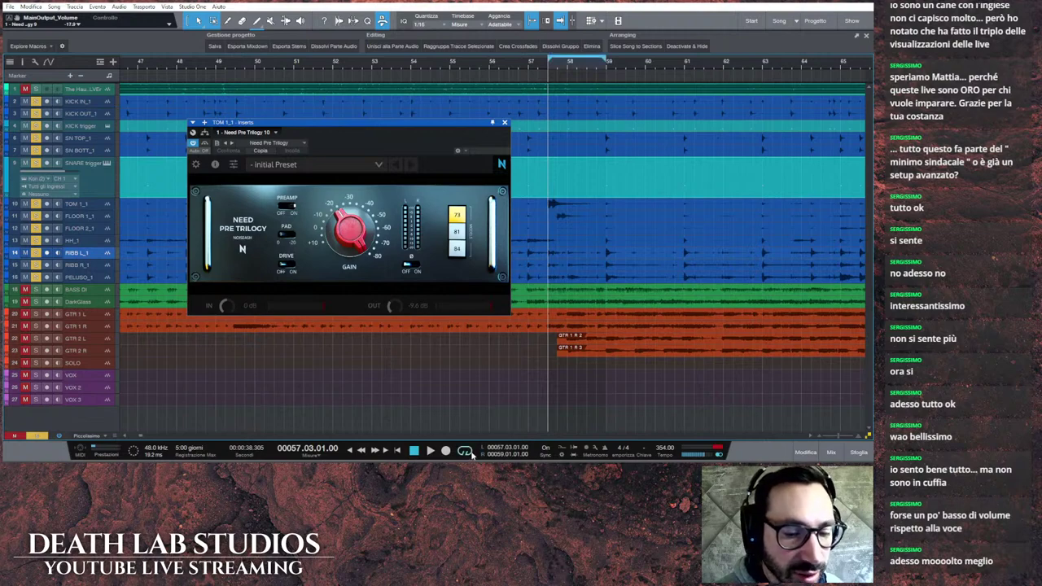
# Step: Play the looped fill in the mixer, set TOM 1_1's input gain to about -18 dB and its preamp output to -2.8 dB
pyautogui.click(831, 453)
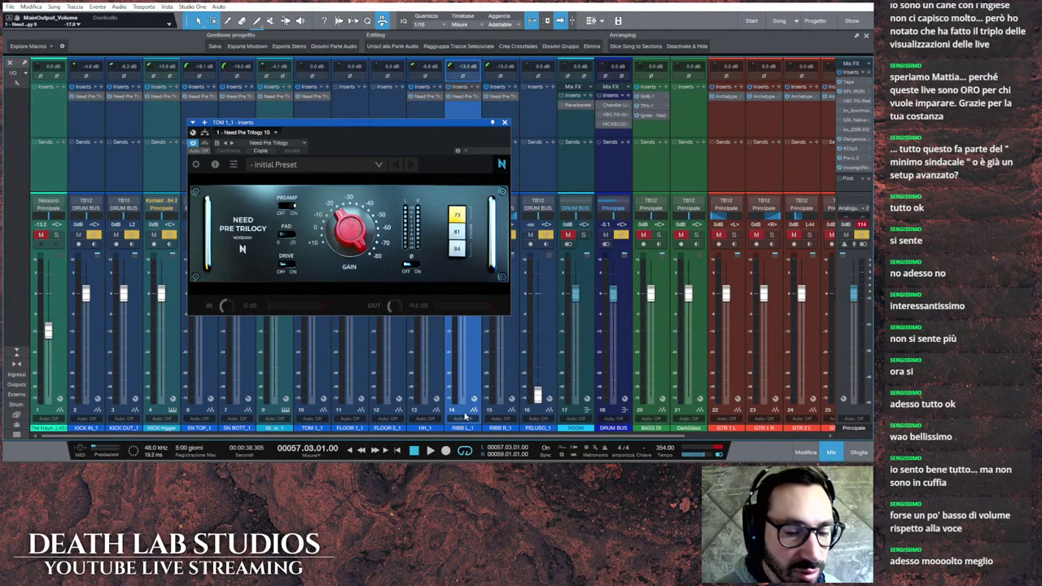
pyautogui.press('space')
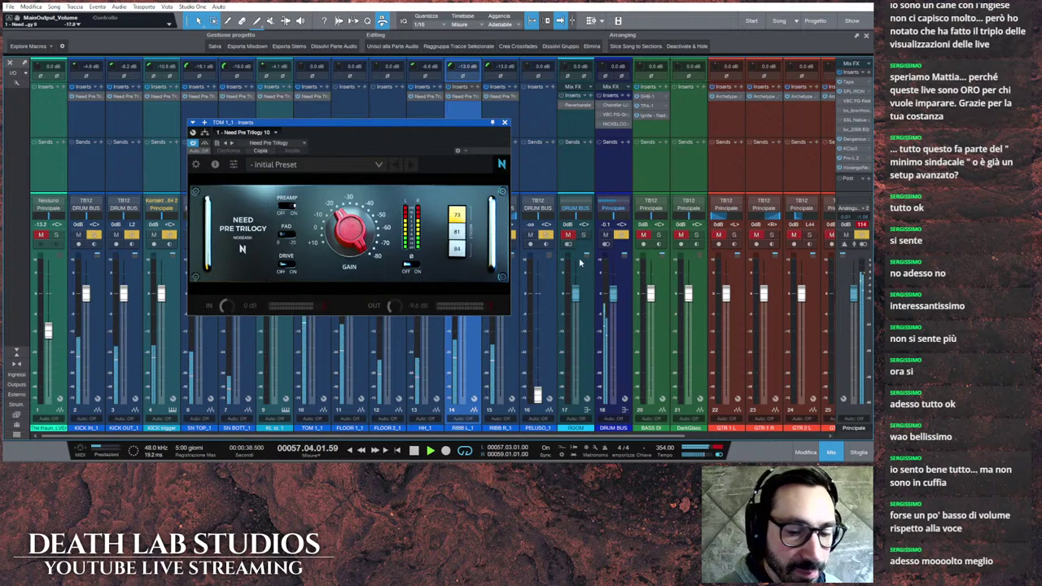
pyautogui.moveTo(244, 122); pyautogui.dragTo(467, 137)
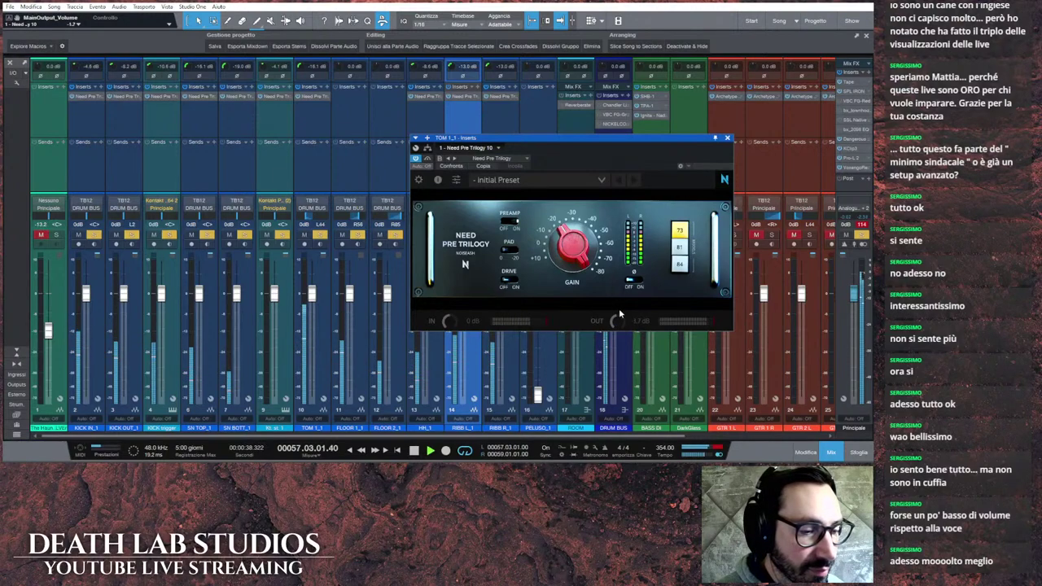
pyautogui.scroll(-2, 619, 313)
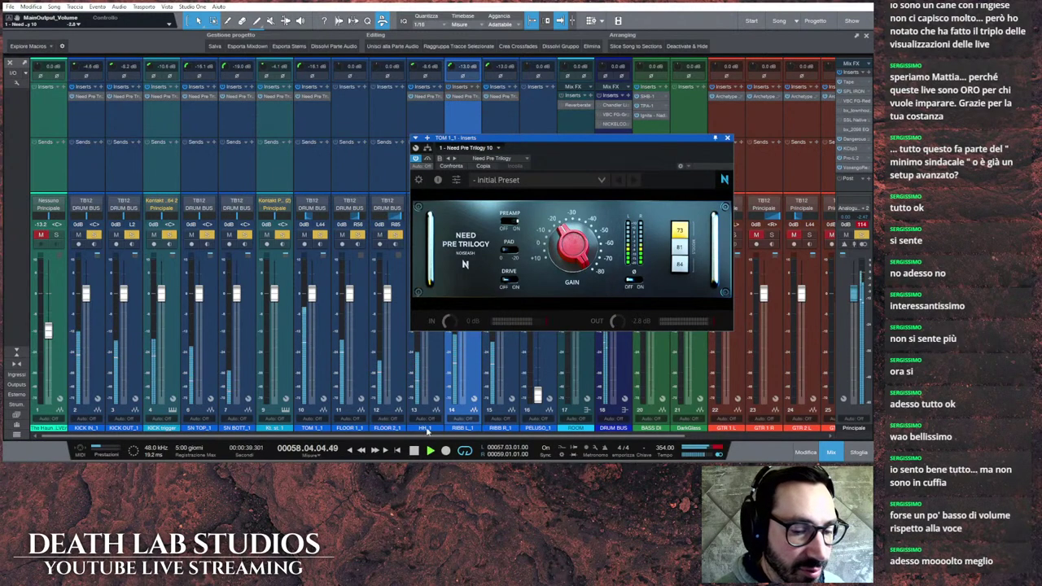
pyautogui.click(413, 449)
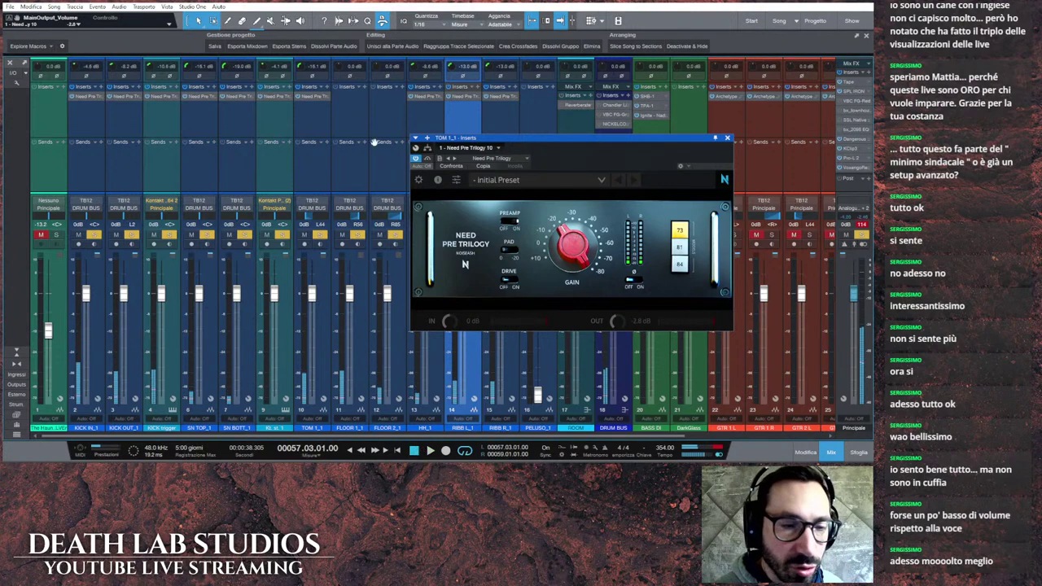
# Step: Add the Need Pre Trilogy to FLOOR 1_1 and set the channel's input gain to -16.3 dB
pyautogui.click(341, 96)
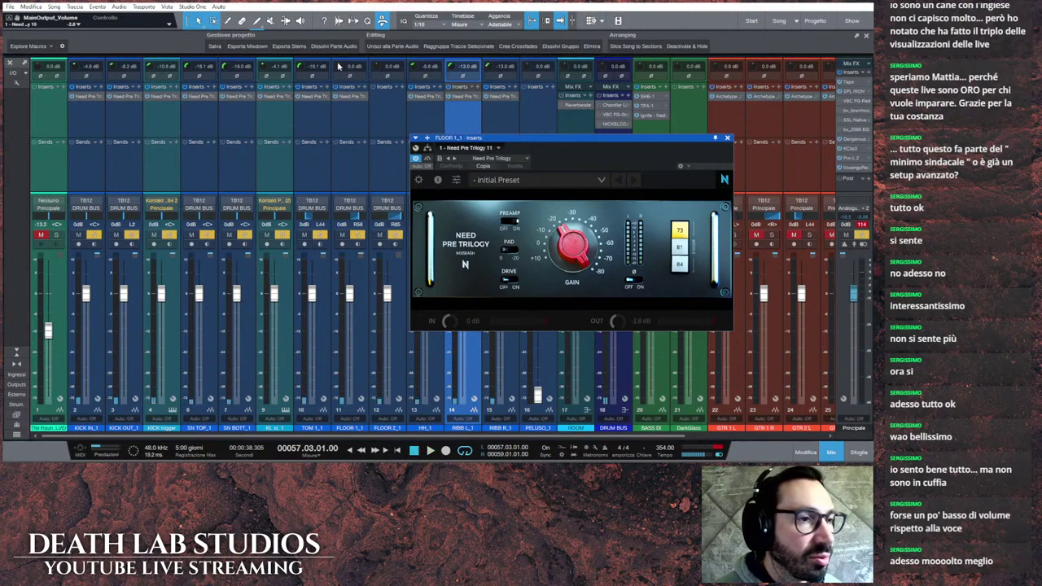
pyautogui.moveTo(339, 66); pyautogui.dragTo(338, 72)
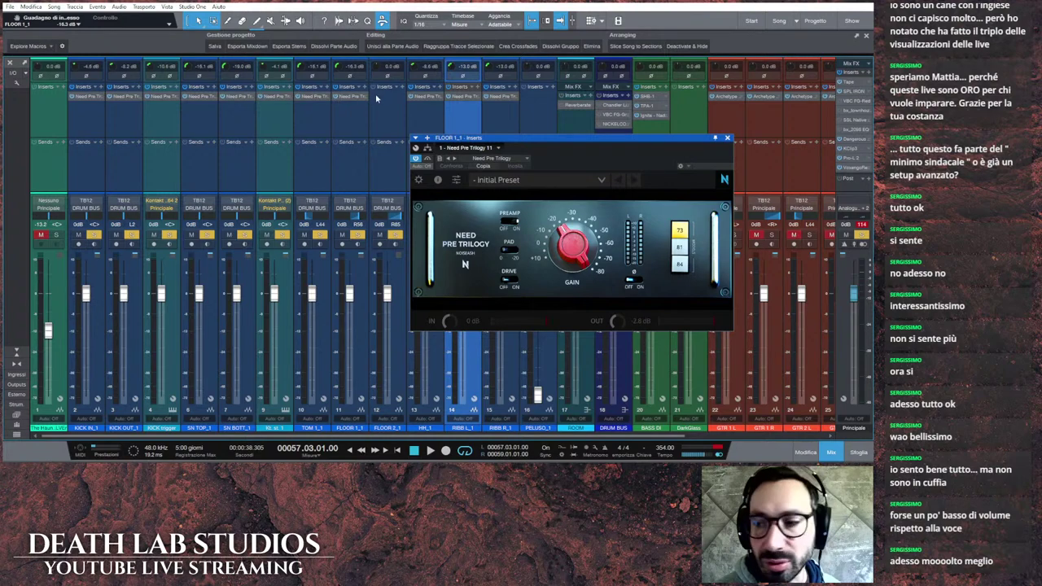
# Step: Copy FLOOR 1_1's Need Pre Trilogy to FLOOR 2_1 and set that channel's input gain to about -16.1 dB
pyautogui.moveTo(356, 98); pyautogui.dragTo(386, 93)
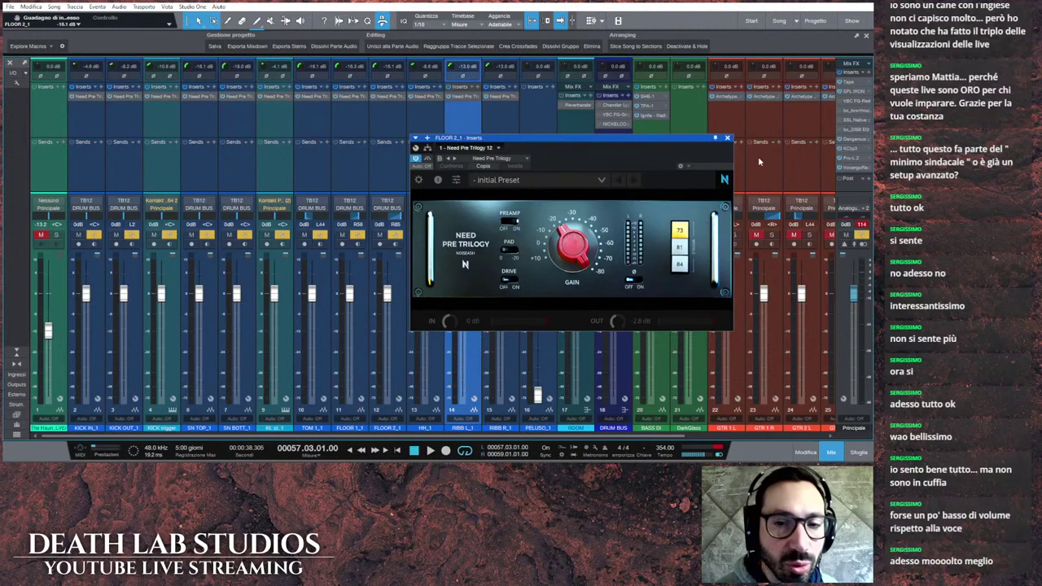
pyautogui.click(727, 139)
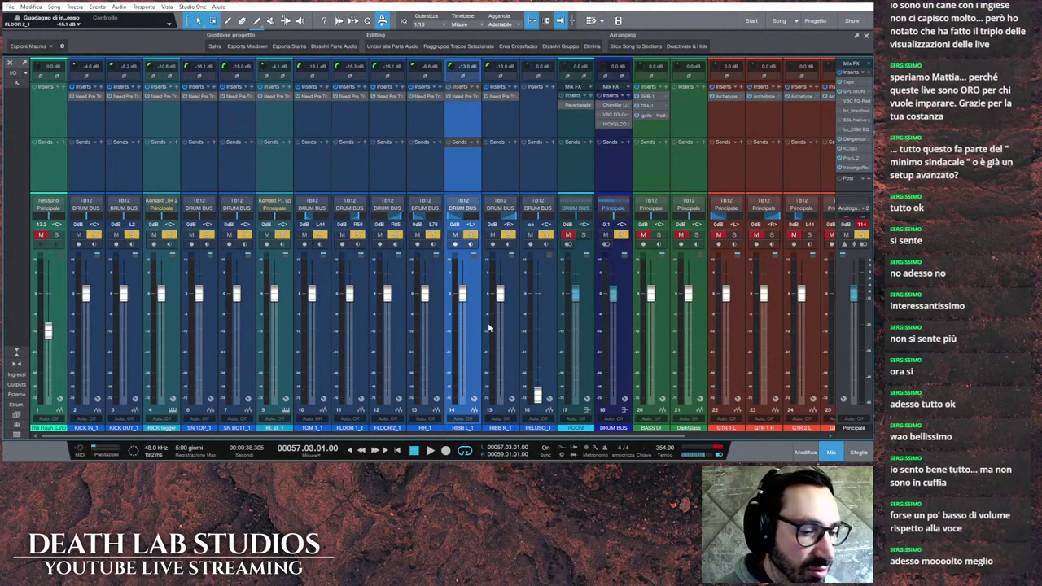
# Step: Audition the drum mix from the tom fill at 57.03.01.00 with all preamps in place, then stop playback
pyautogui.click(430, 450)
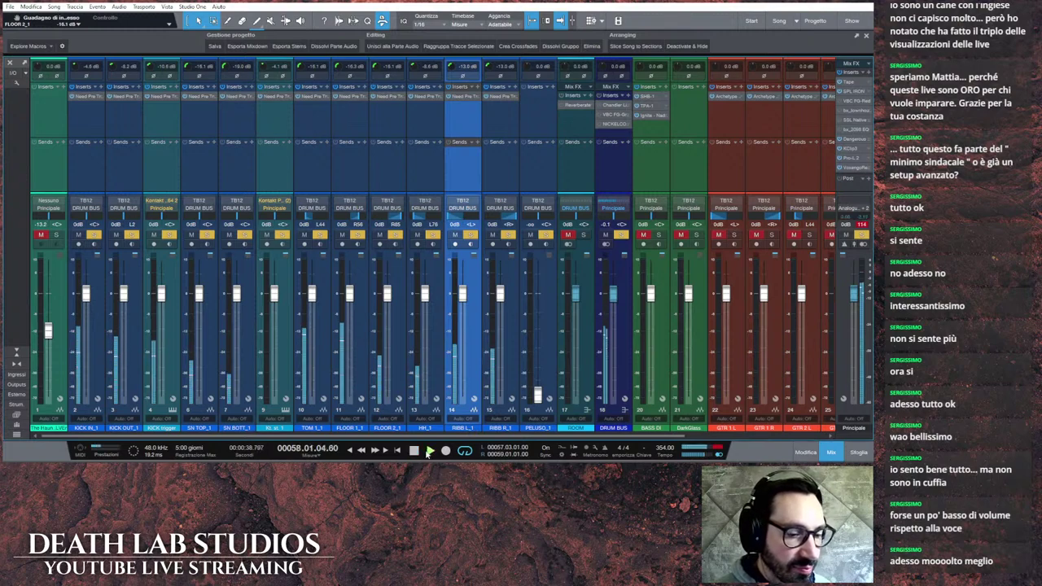
pyautogui.click(415, 451)
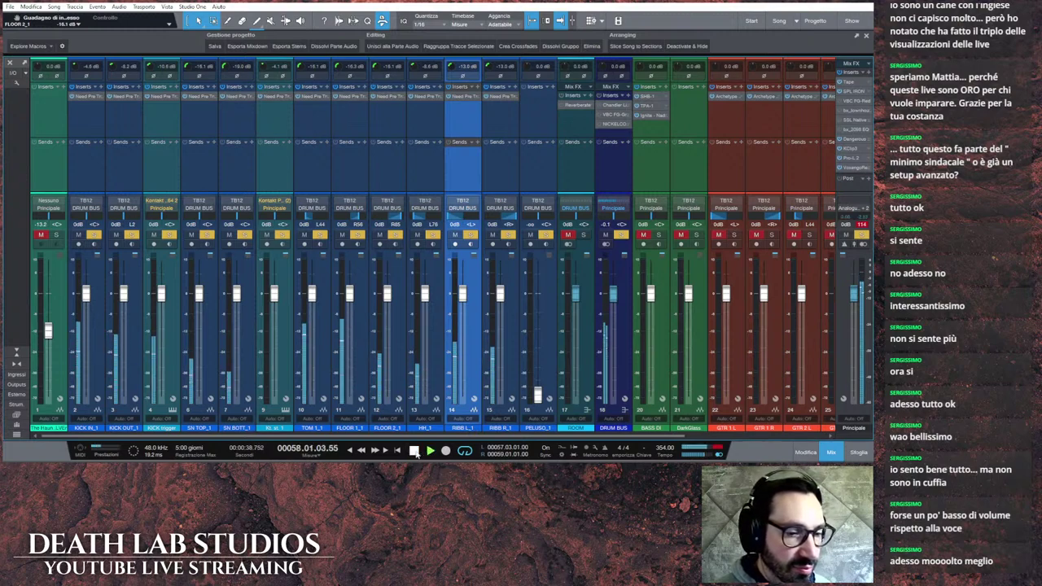
pyautogui.click(430, 450)
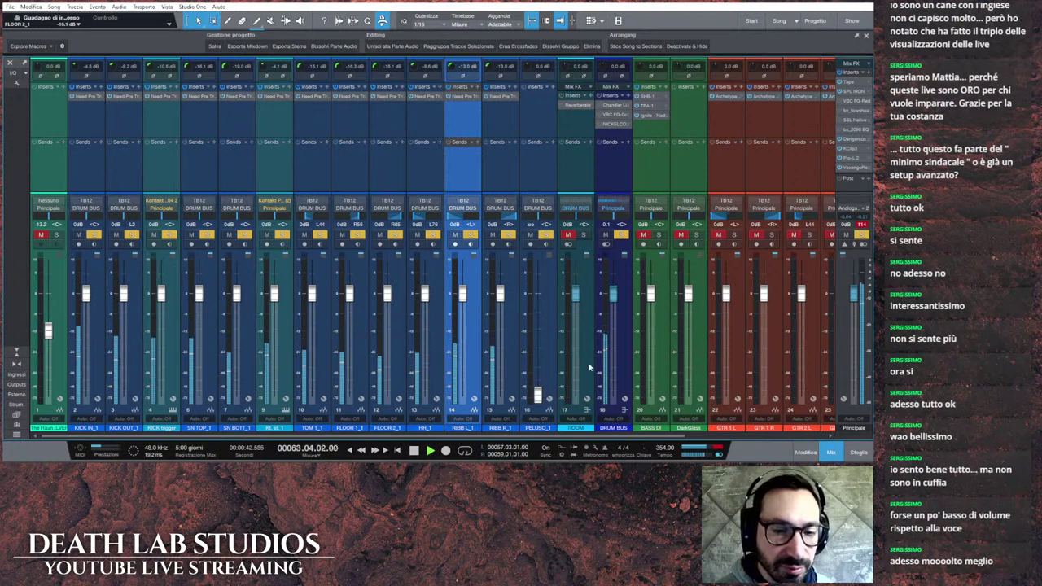
pyautogui.press('space')
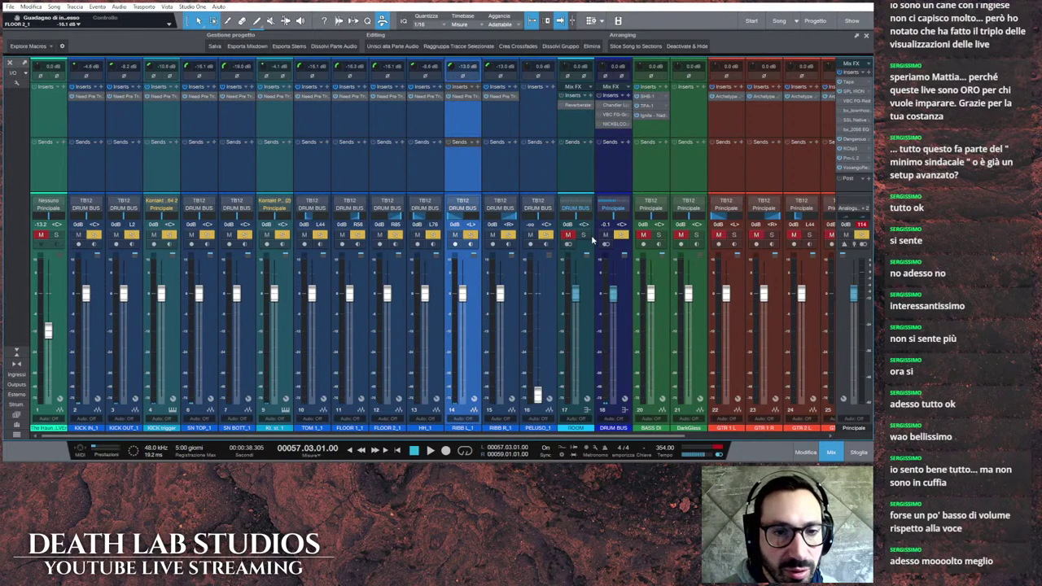
# Step: Replace the reverb insert on the ROOM channel with East West's EW Spaces II
pyautogui.rightClick(589, 108)
pyautogui.click(617, 200)
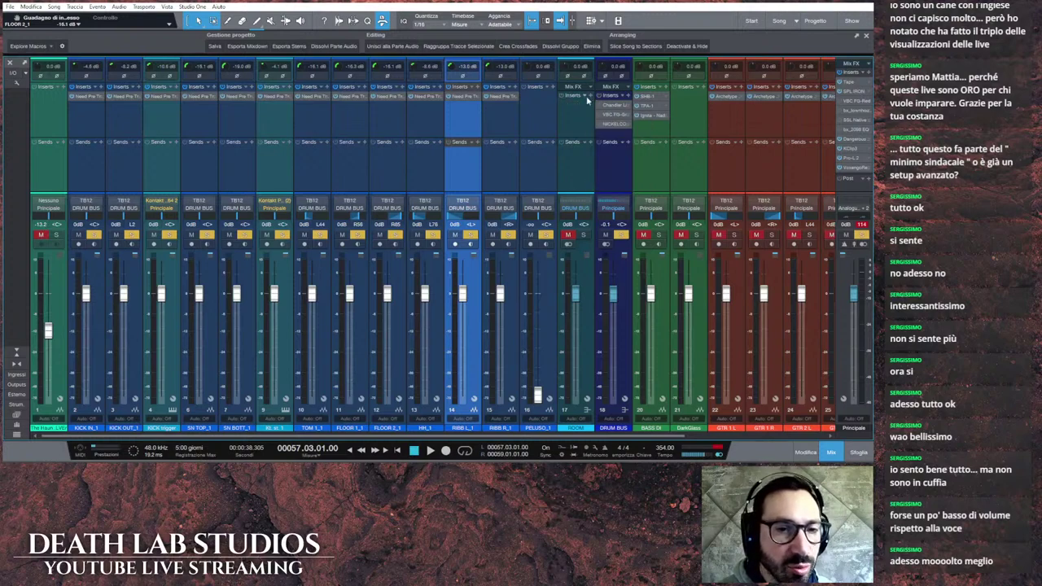
pyautogui.click(588, 98)
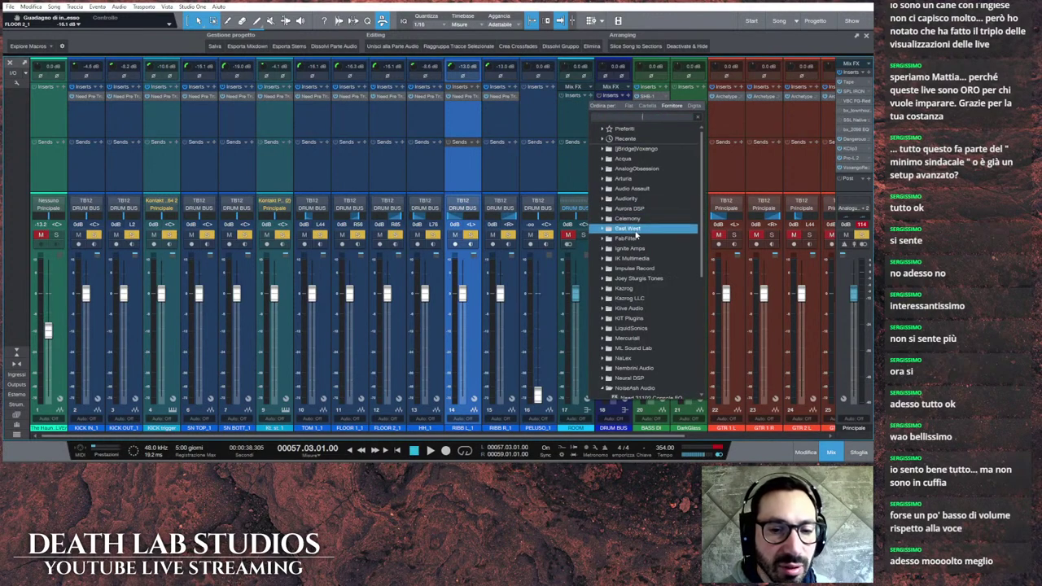
pyautogui.click(638, 229)
pyautogui.click(643, 239)
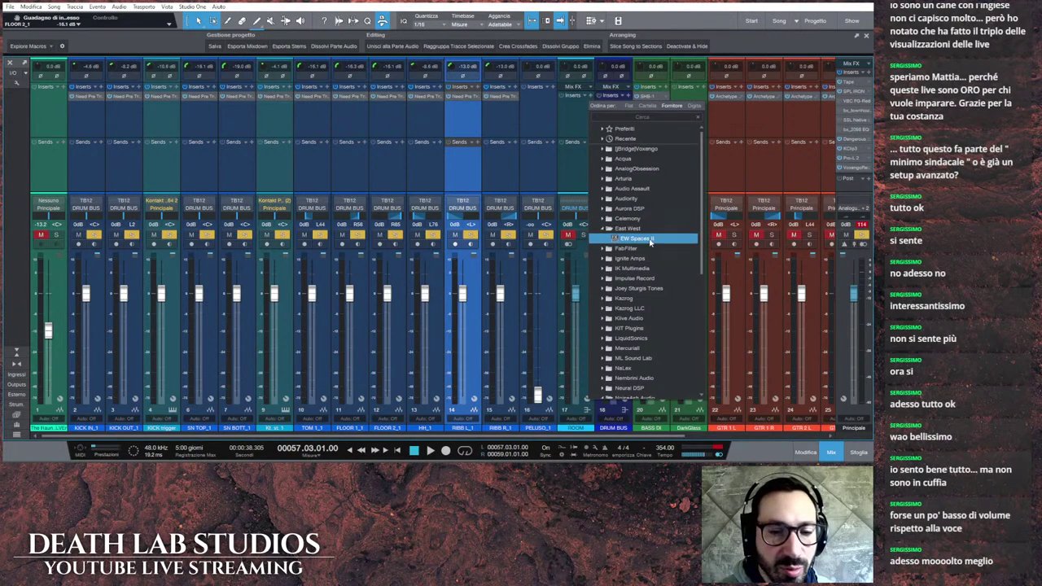
pyautogui.doubleClick(650, 240)
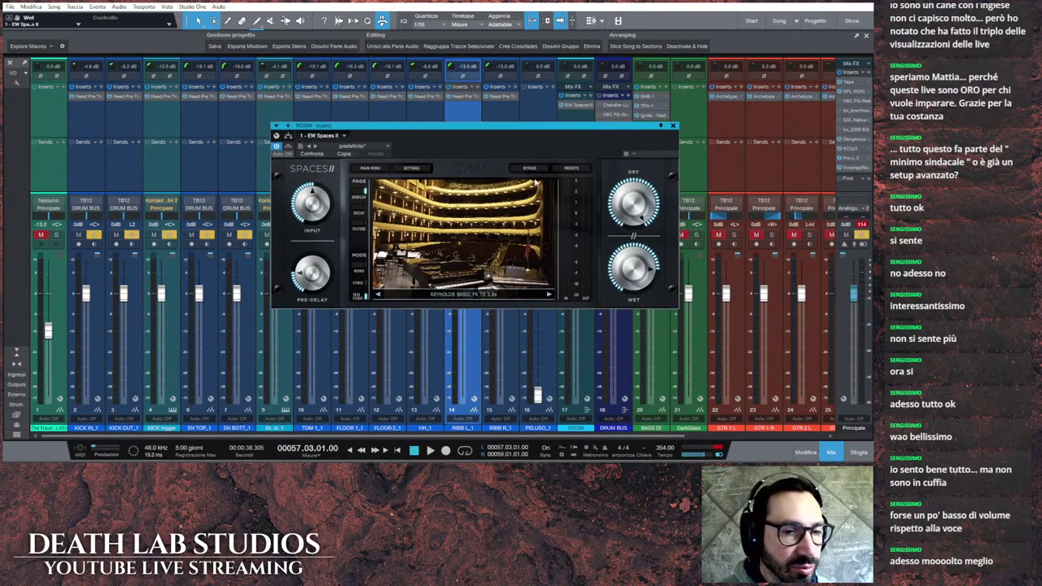
# Step: Load the LA DRUMS AKG balcony .7s preset from Rock Rooms, LA Studio Drum Rooms in EW Spaces II and close the plug-in
pyautogui.click(571, 168)
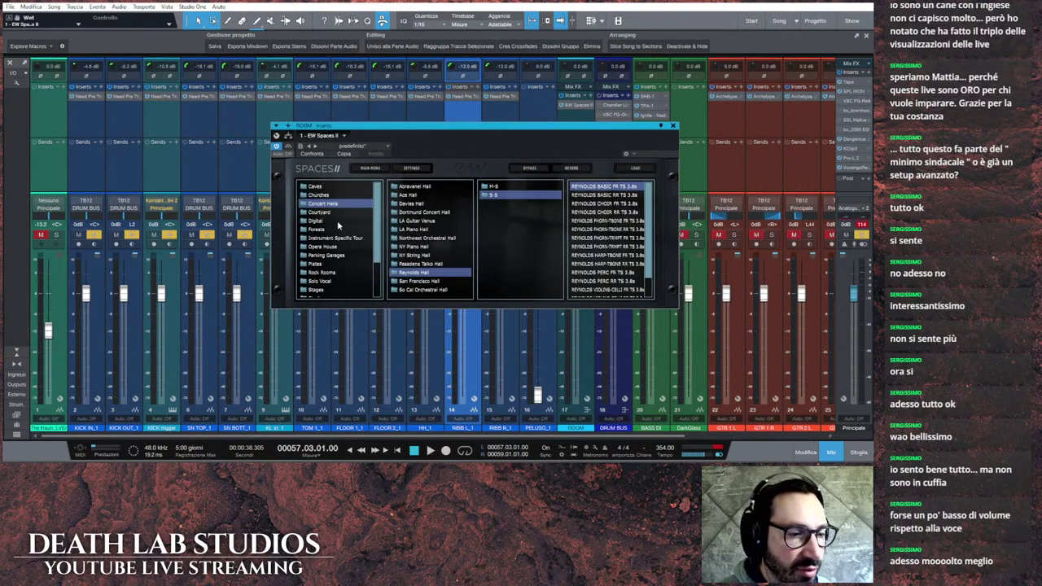
pyautogui.click(322, 272)
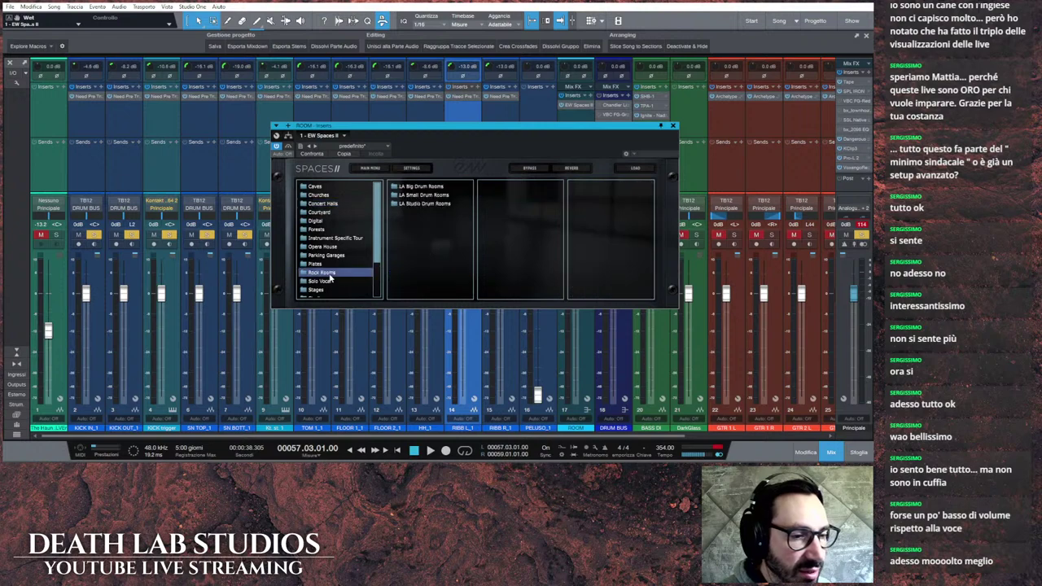
pyautogui.click(427, 204)
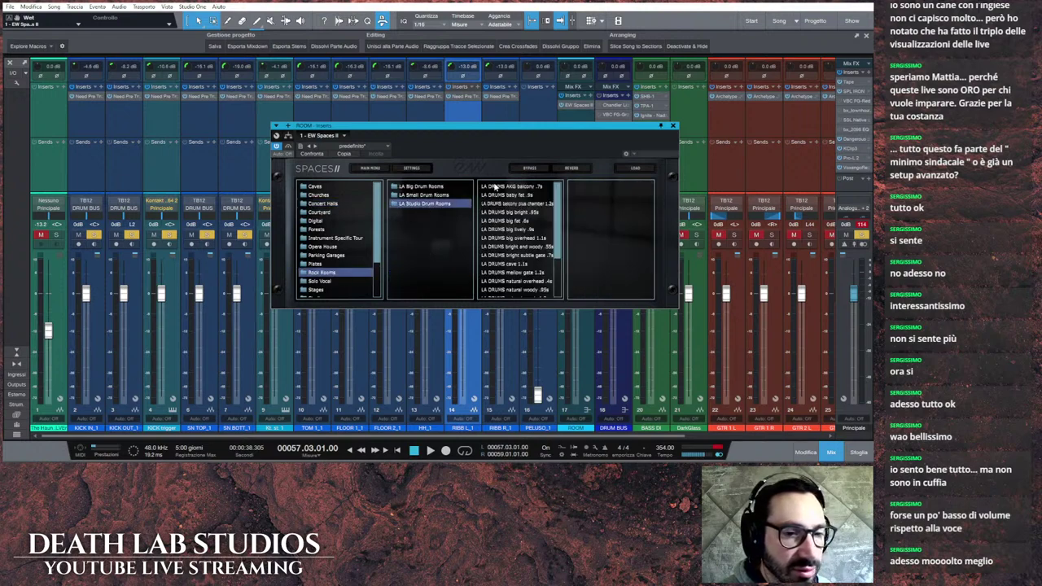
pyautogui.doubleClick(485, 198)
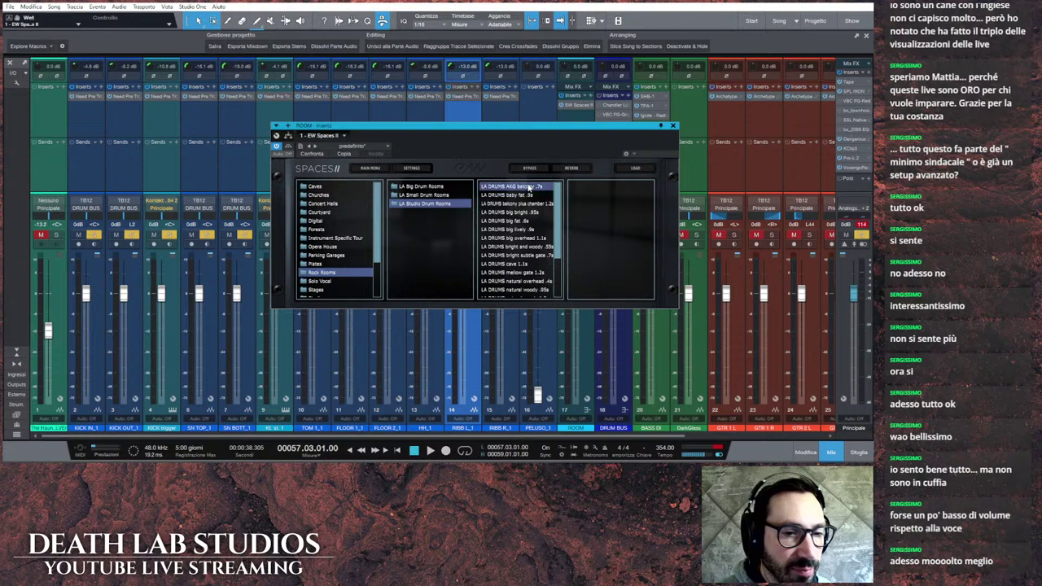
pyautogui.click(672, 126)
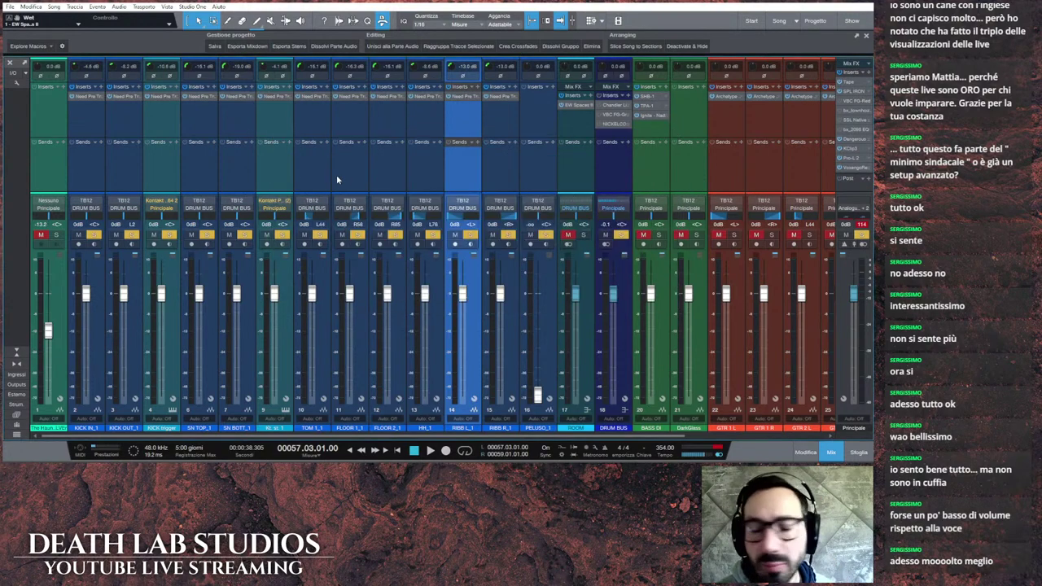
# Step: Add sends to ROOM on the KICK IN_1 and KICK trigger channels
pyautogui.click(102, 148)
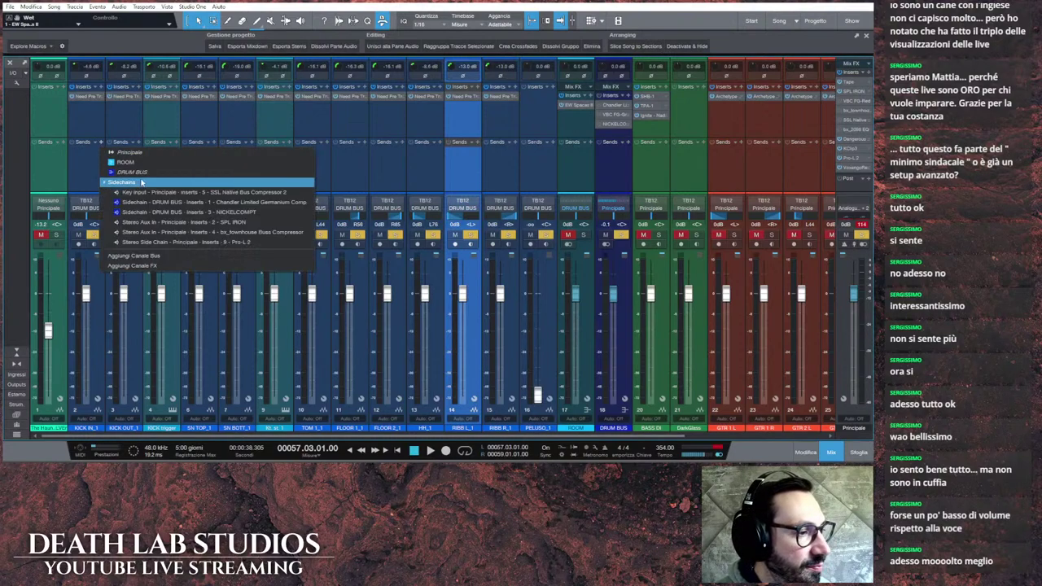
pyautogui.click(122, 182)
pyautogui.click(146, 165)
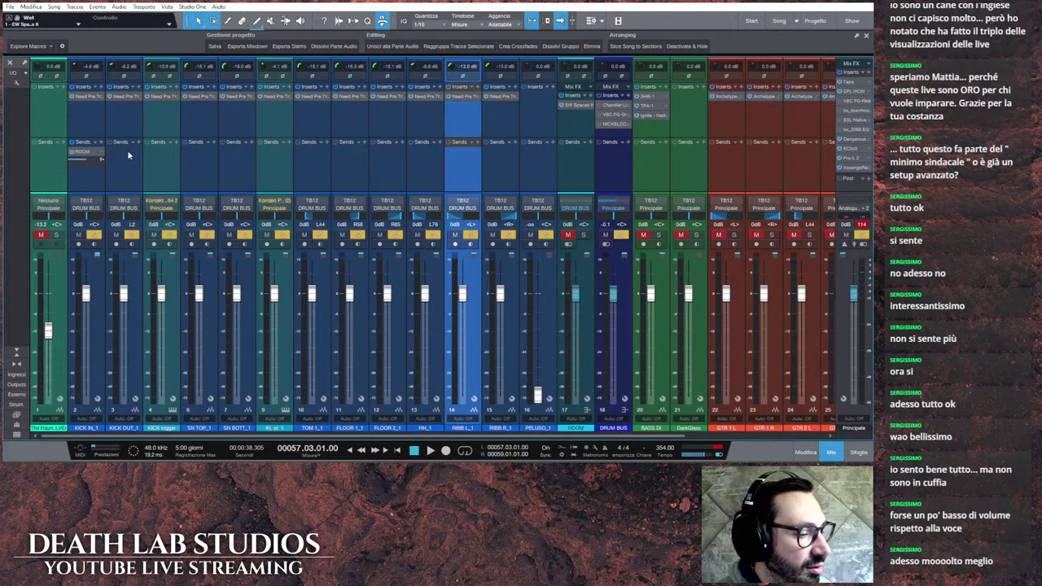
pyautogui.click(173, 144)
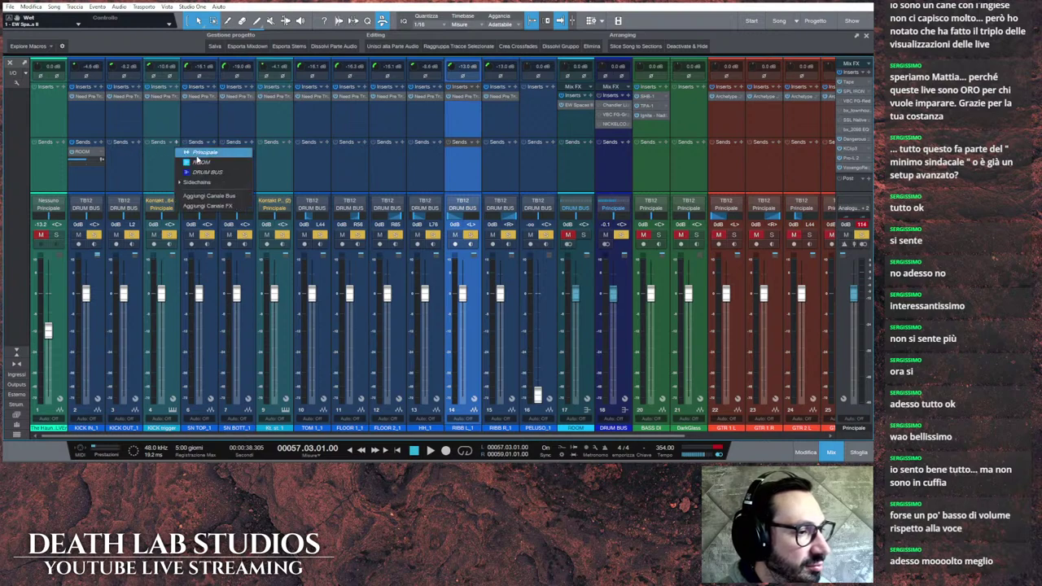
pyautogui.click(198, 160)
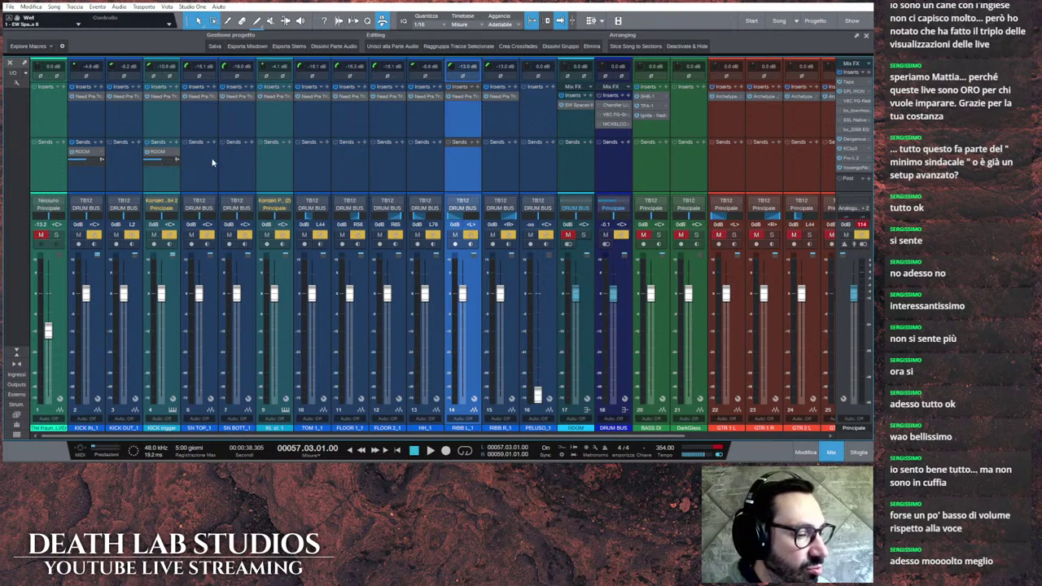
# Step: Add sends to ROOM on SN TOP_1 and on the Kontakt snare trigger in channel 9
pyautogui.click(214, 148)
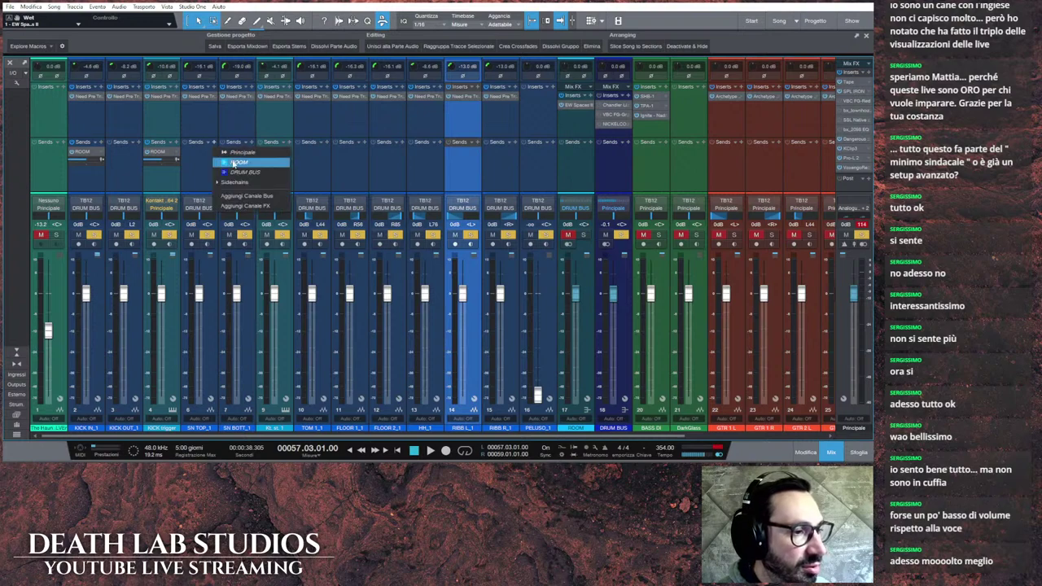
pyautogui.click(234, 162)
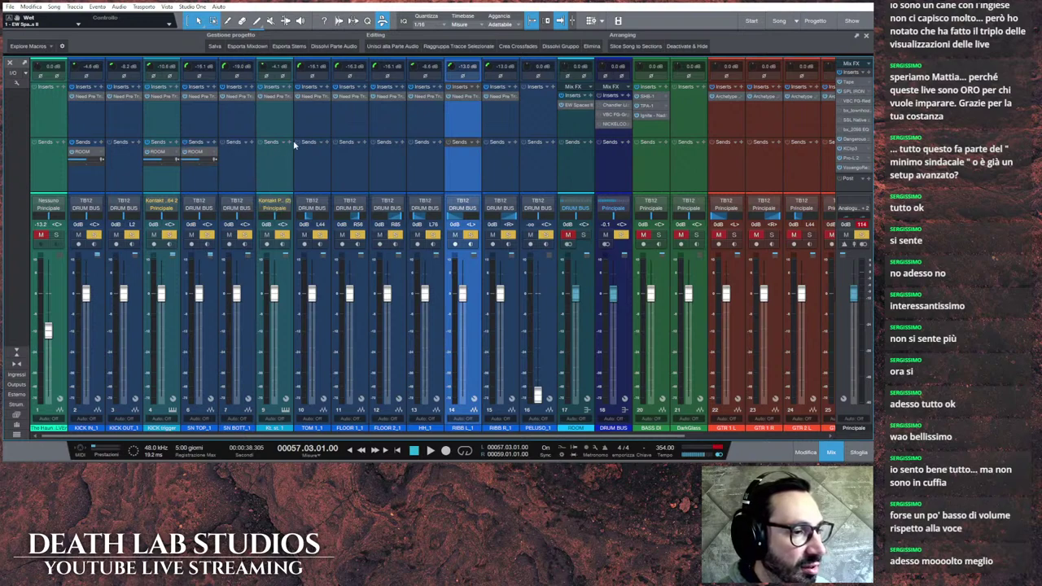
pyautogui.click(293, 140)
pyautogui.click(308, 166)
# Step: Add ROOM sends on TOM 1_1, FLOOR 1_1 and FLOOR 2_1, and pan them toward their channels' sides, with TOM 1_1 at L44
pyautogui.click(328, 145)
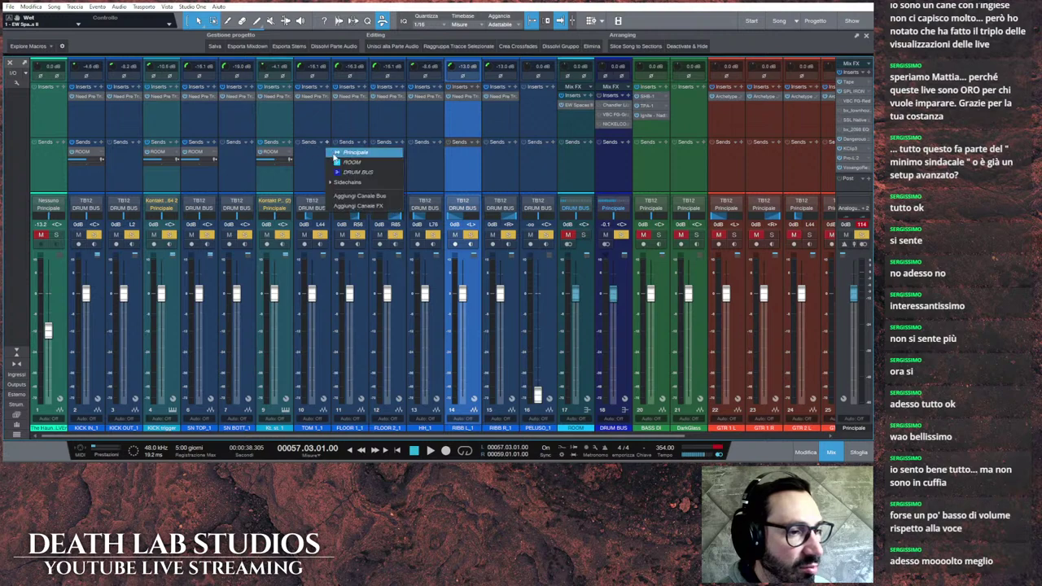
pyautogui.click(342, 160)
pyautogui.click(367, 144)
pyautogui.click(367, 143)
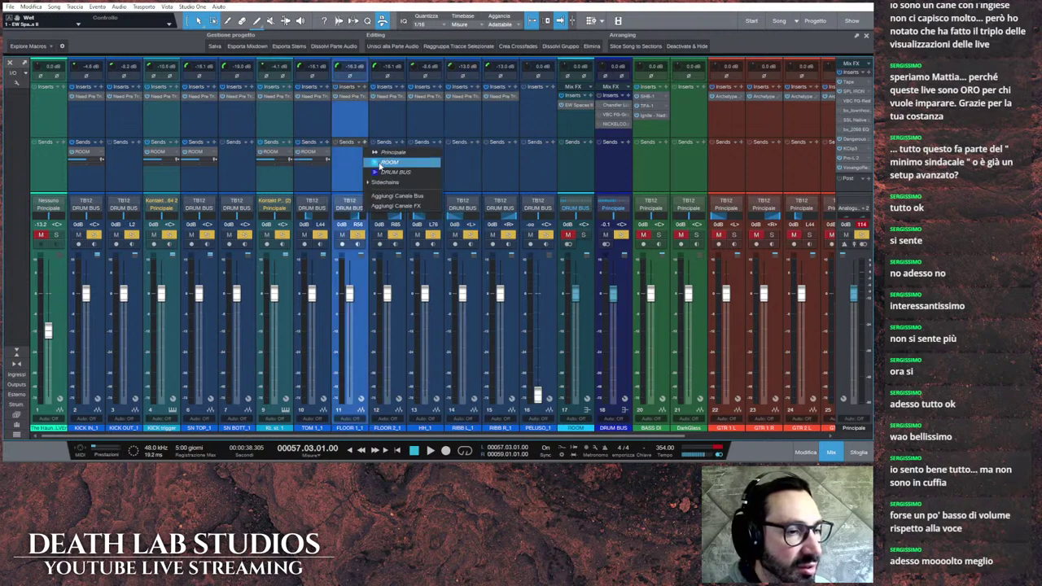
pyautogui.click(382, 160)
pyautogui.click(404, 145)
pyautogui.click(418, 161)
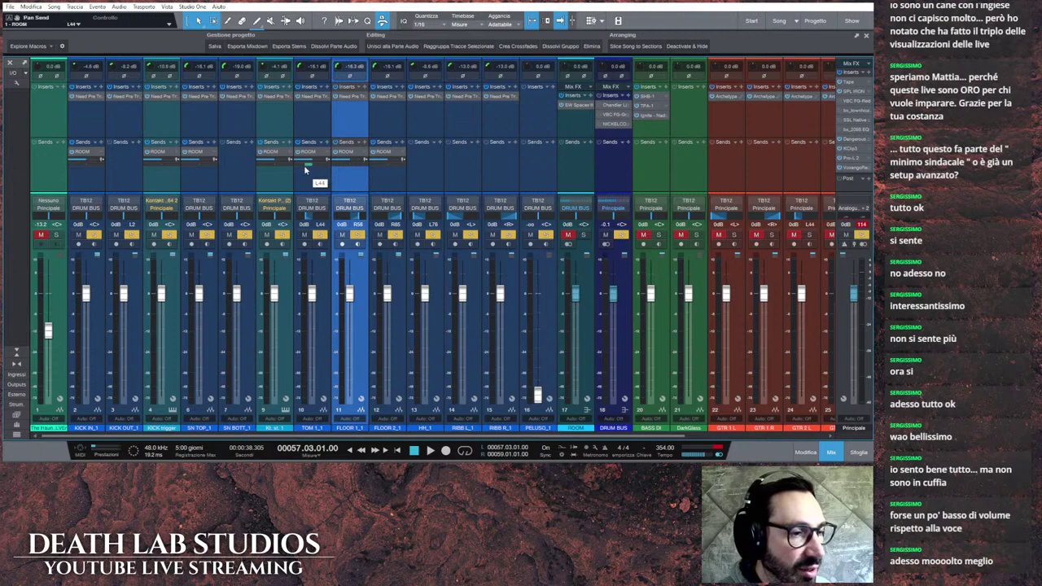
pyautogui.moveTo(338, 168); pyautogui.dragTo(368, 174)
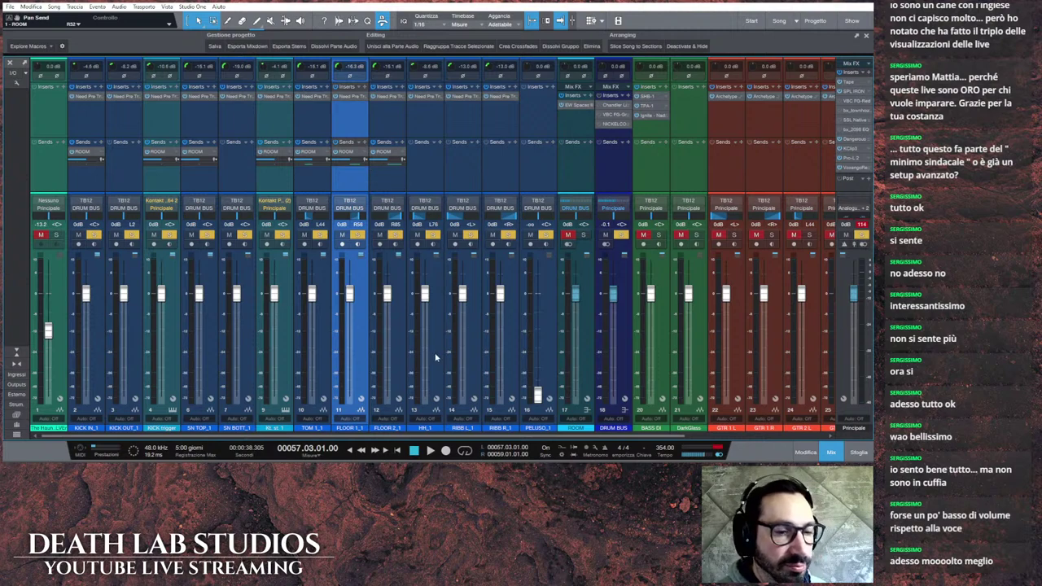
# Step: Add ROOM sends on RIBB L_1 and RIBB R_1, panned to their respective sides, and lower their send levels
pyautogui.click(478, 142)
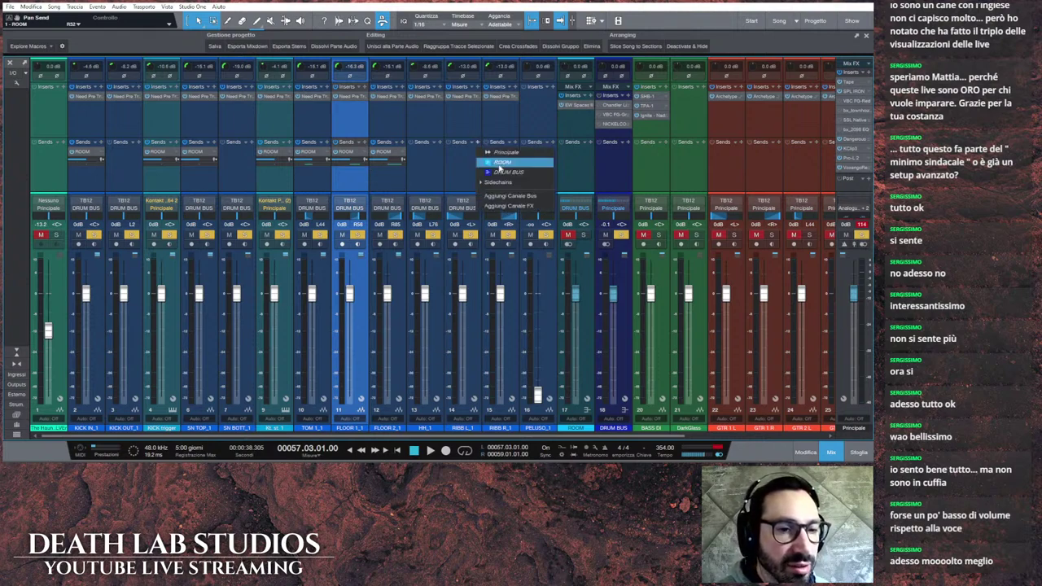
pyautogui.click(503, 163)
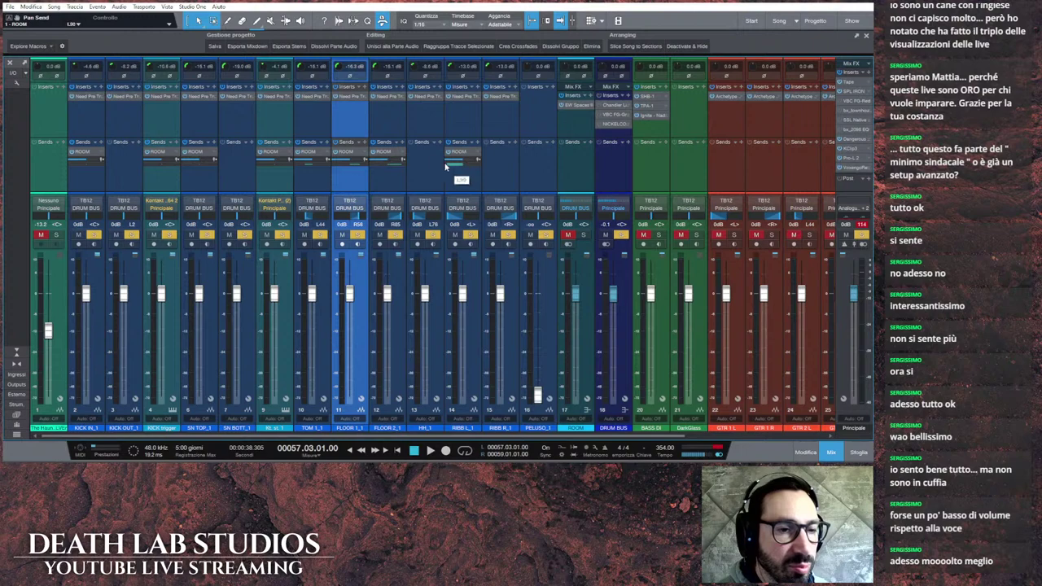
pyautogui.click(515, 145)
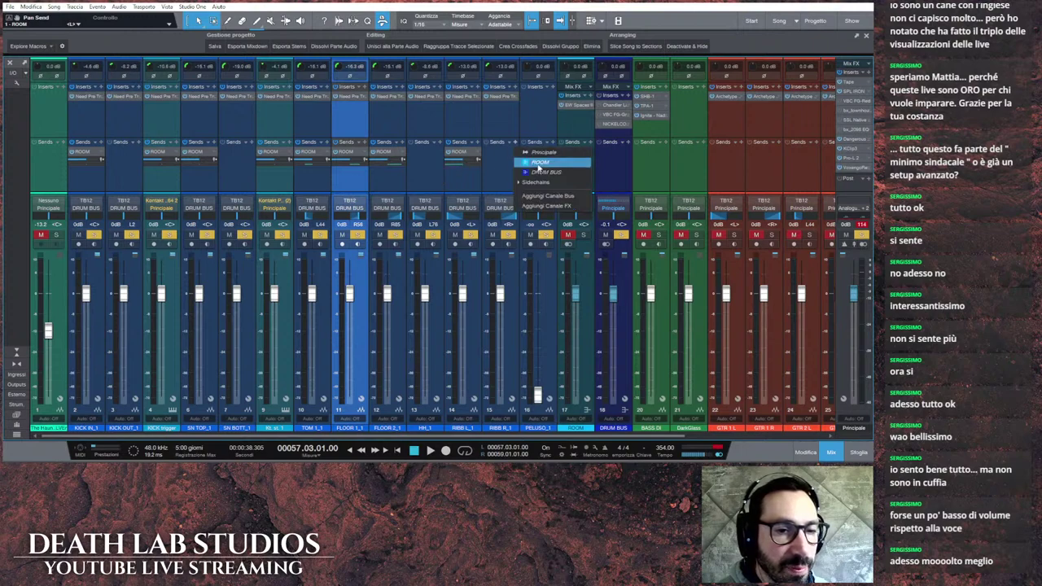
pyautogui.click(518, 163)
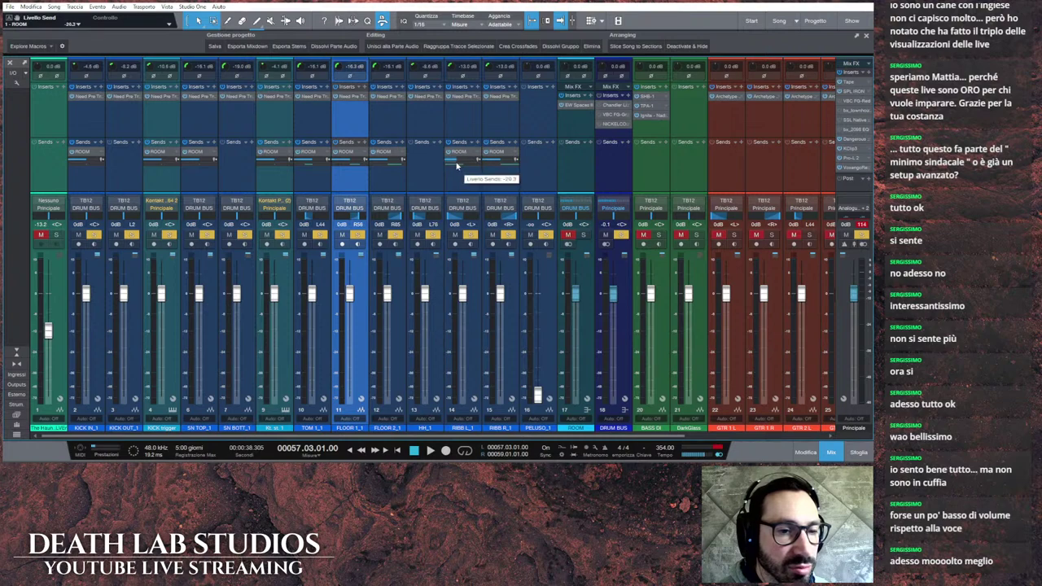
pyautogui.moveTo(498, 164); pyautogui.dragTo(484, 153)
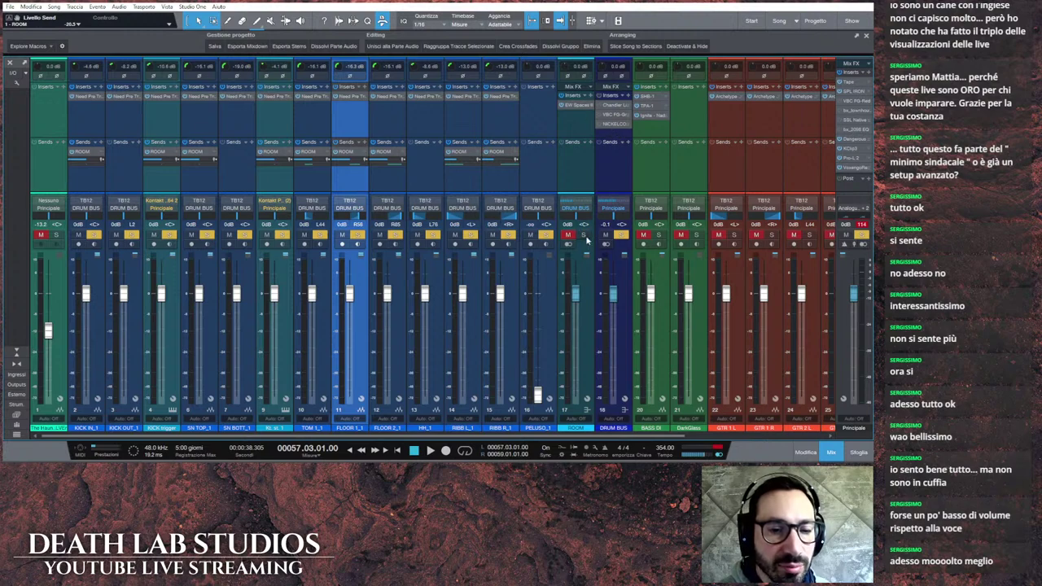
# Step: Clear all solos, solo the ROOM channel, and play the song from the start with its EW Spaces II open
pyautogui.click(862, 235)
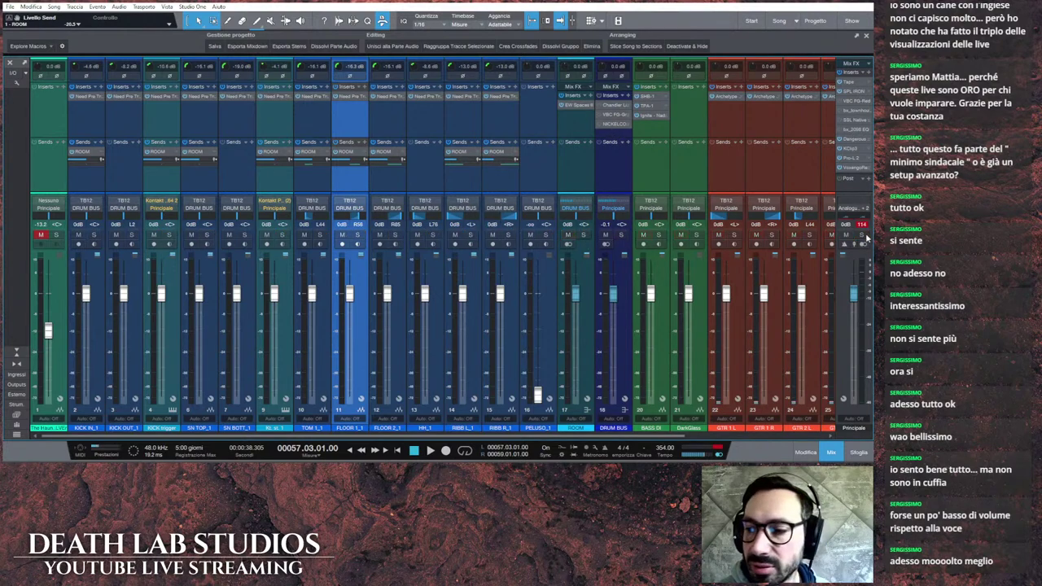
pyautogui.click(583, 235)
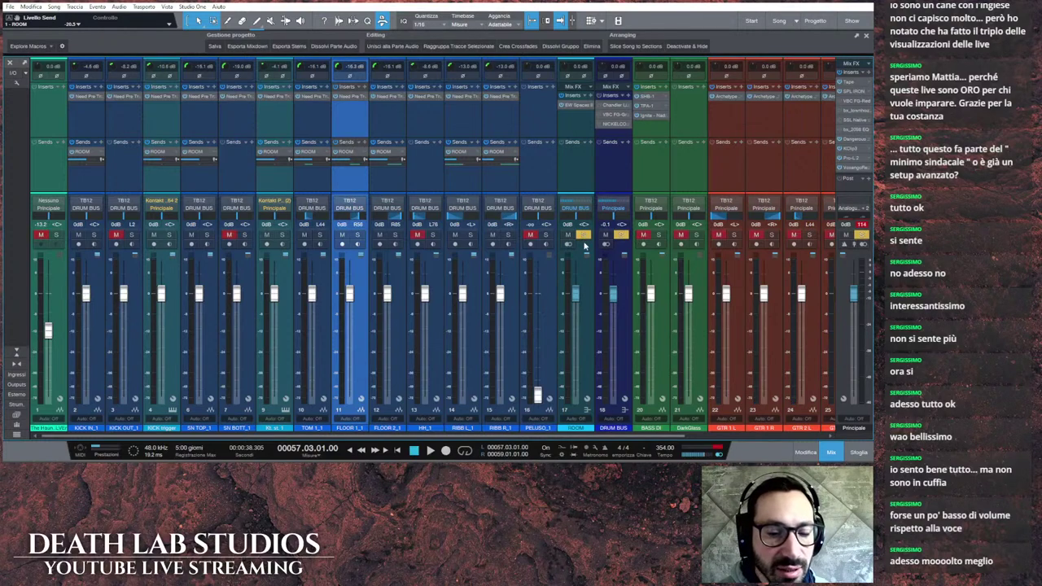
pyautogui.press('space')
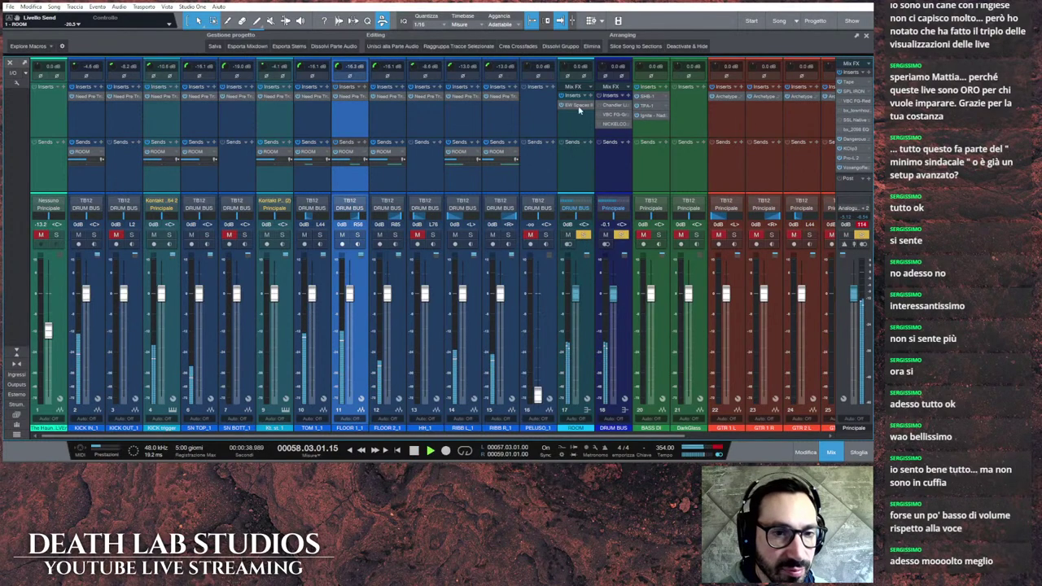
pyautogui.press('Home')
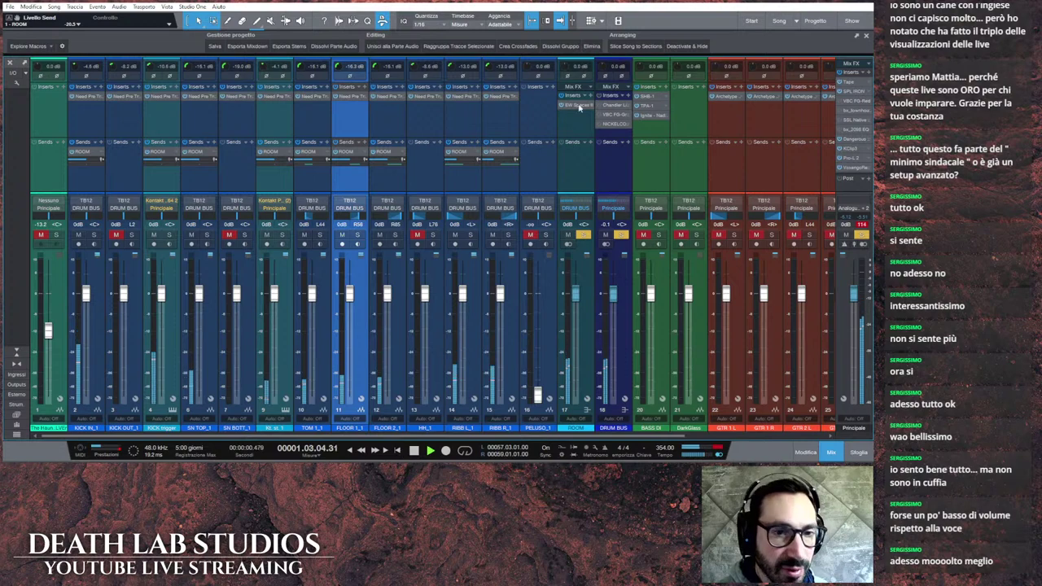
pyautogui.click(580, 106)
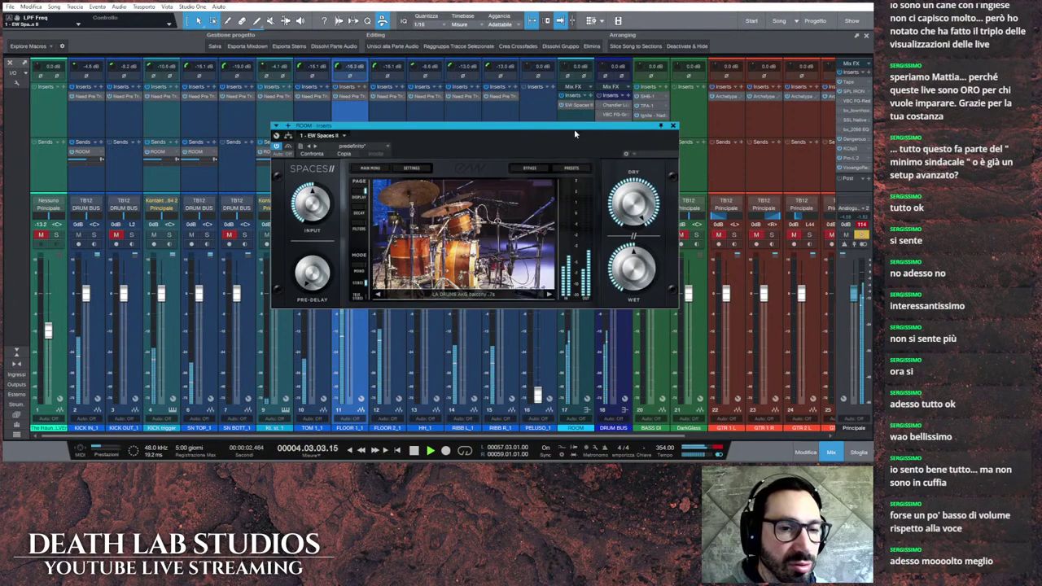
# Step: Load the LA DRUMS baby fat reverb from the LA Studio Drum Rooms category of EW Spaces II
pyautogui.moveTo(574, 129); pyautogui.dragTo(503, 132)
pyautogui.click(485, 152)
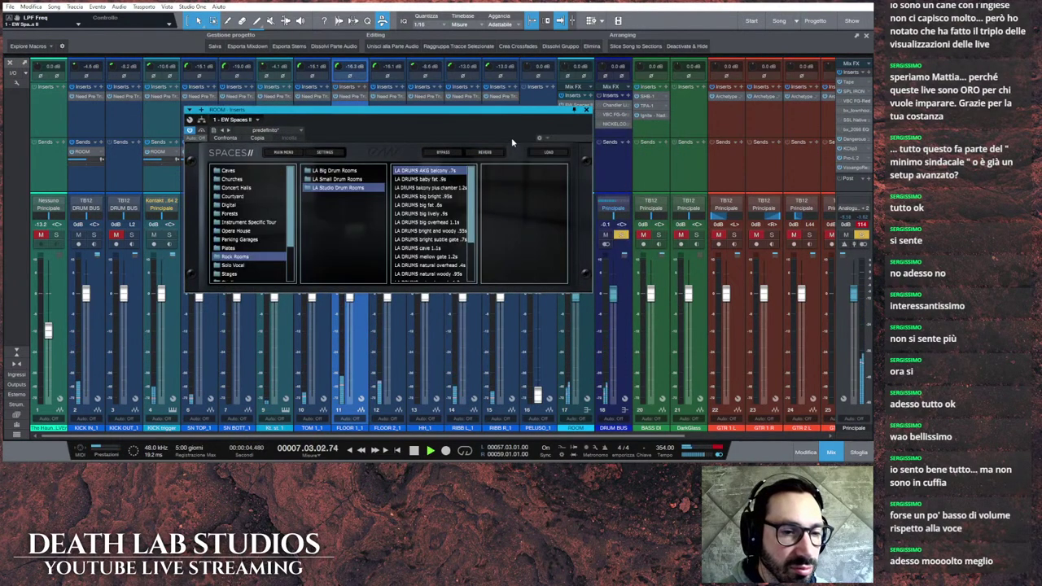
pyautogui.click(437, 180)
pyautogui.doubleClick(437, 180)
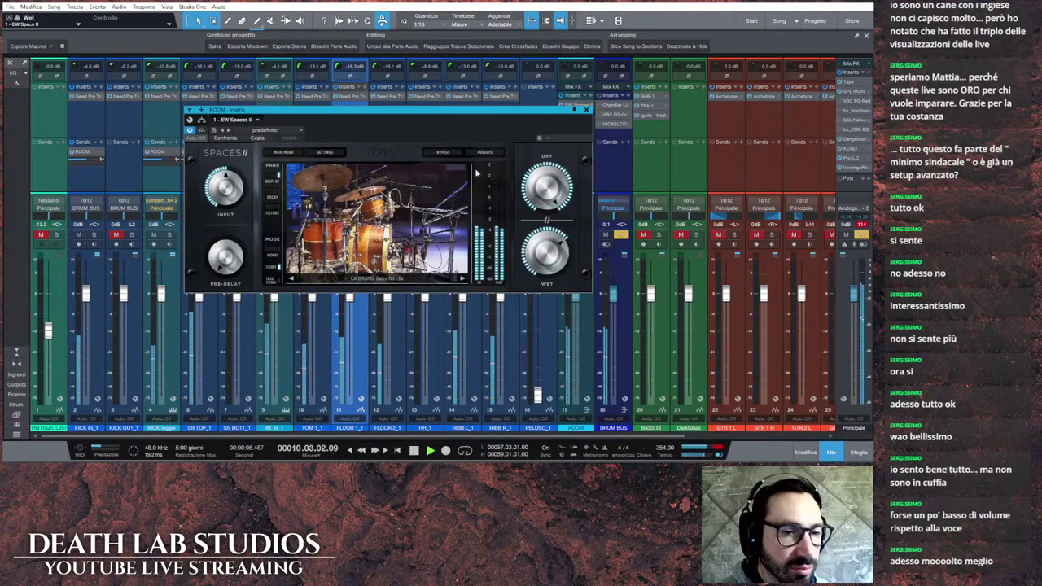
# Step: Audition the following LA Studio Drum Rooms reverbs one by one during playback, up to LA DRUMS natural woody 1.2s
pyautogui.click(463, 281)
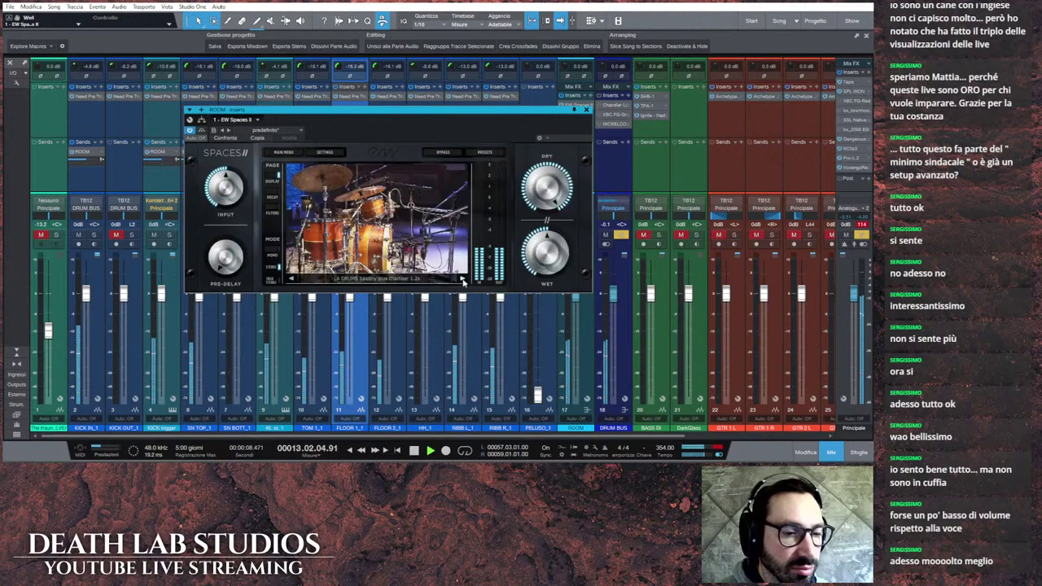
pyautogui.click(462, 281)
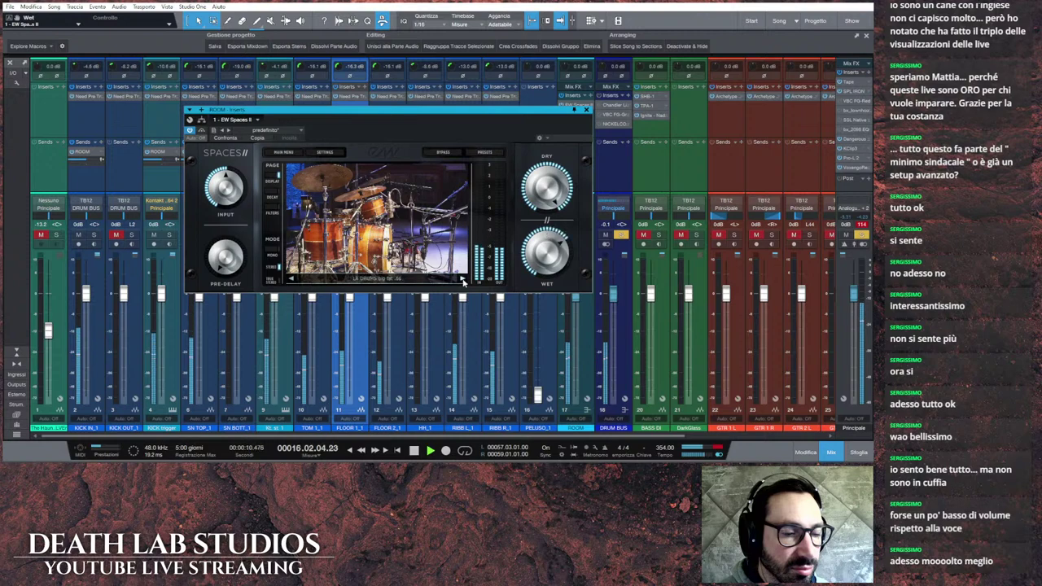
pyautogui.click(462, 281)
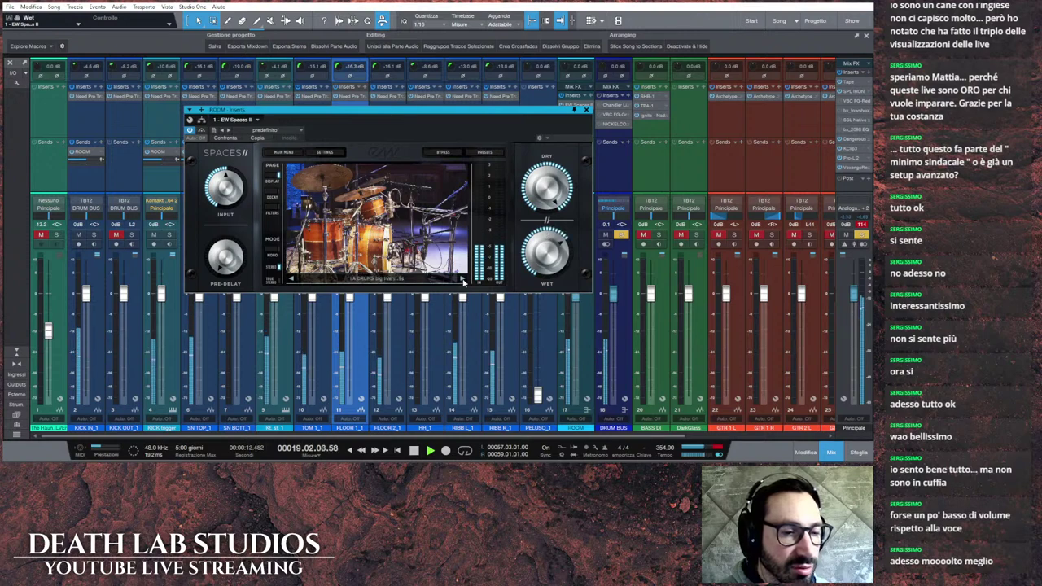
pyautogui.click(462, 281)
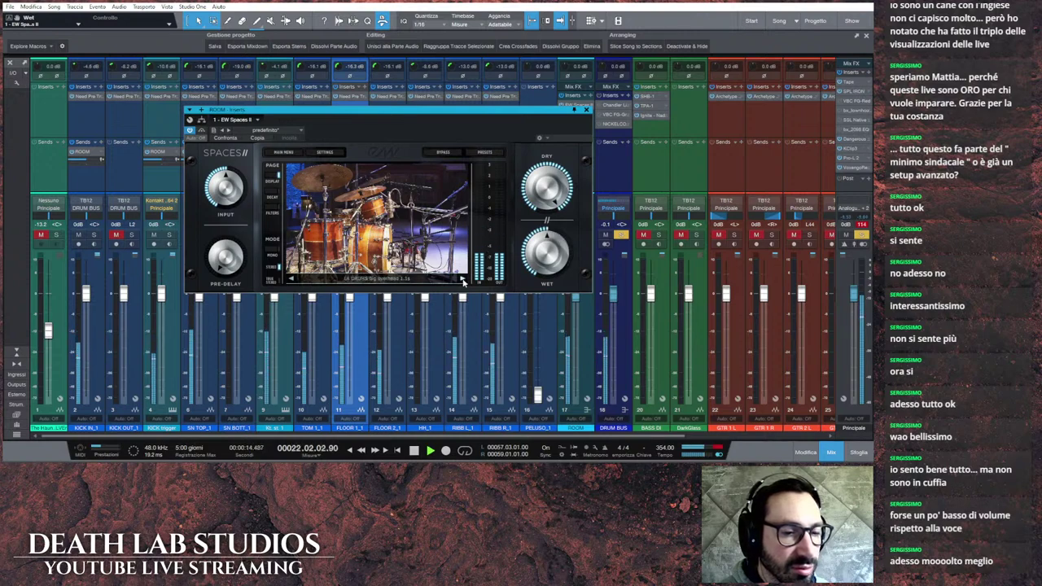
pyautogui.click(462, 281)
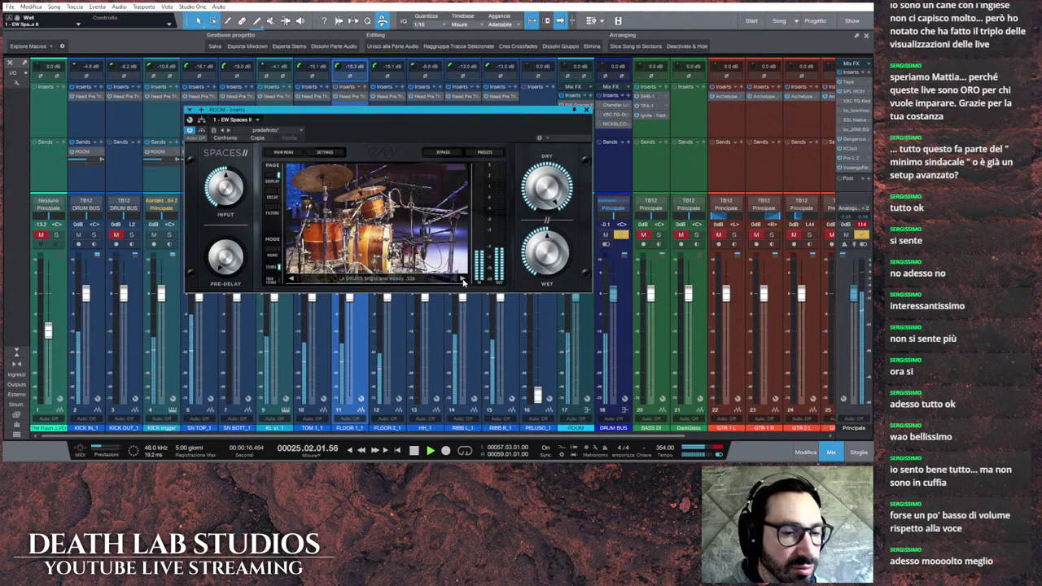
pyautogui.click(463, 281)
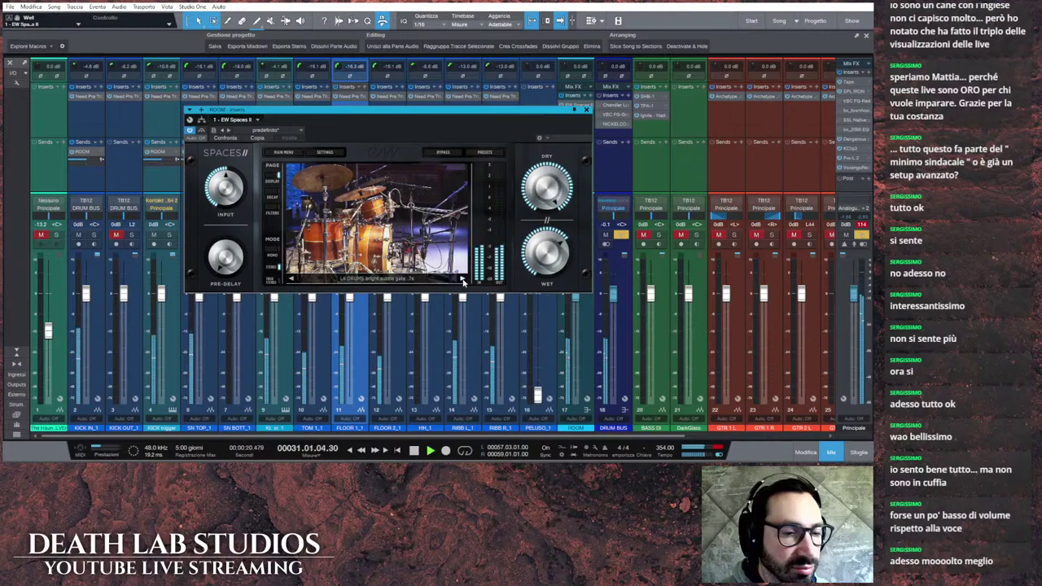
pyautogui.click(463, 281)
pyautogui.click(462, 280)
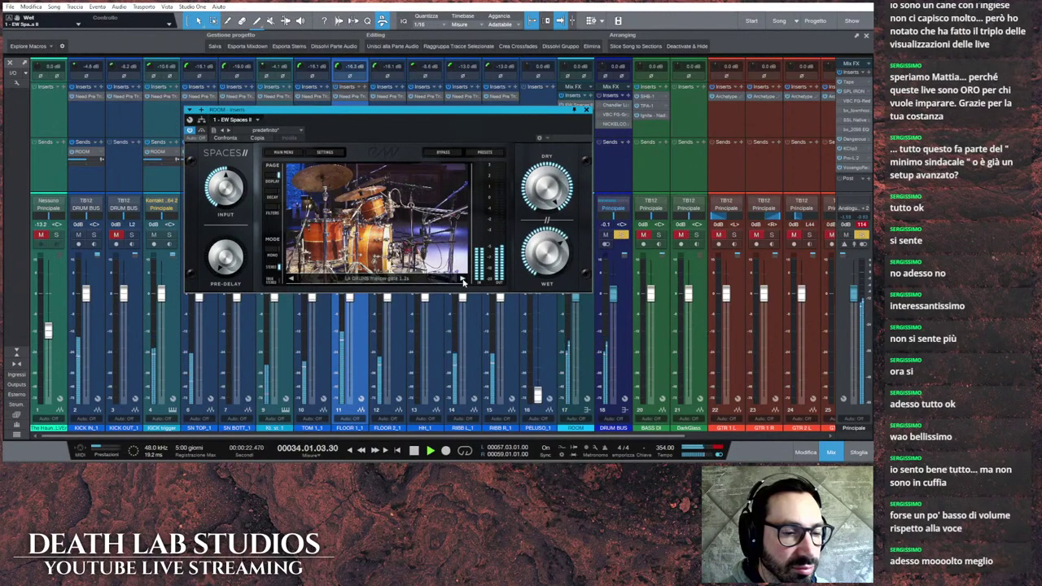
pyautogui.click(464, 280)
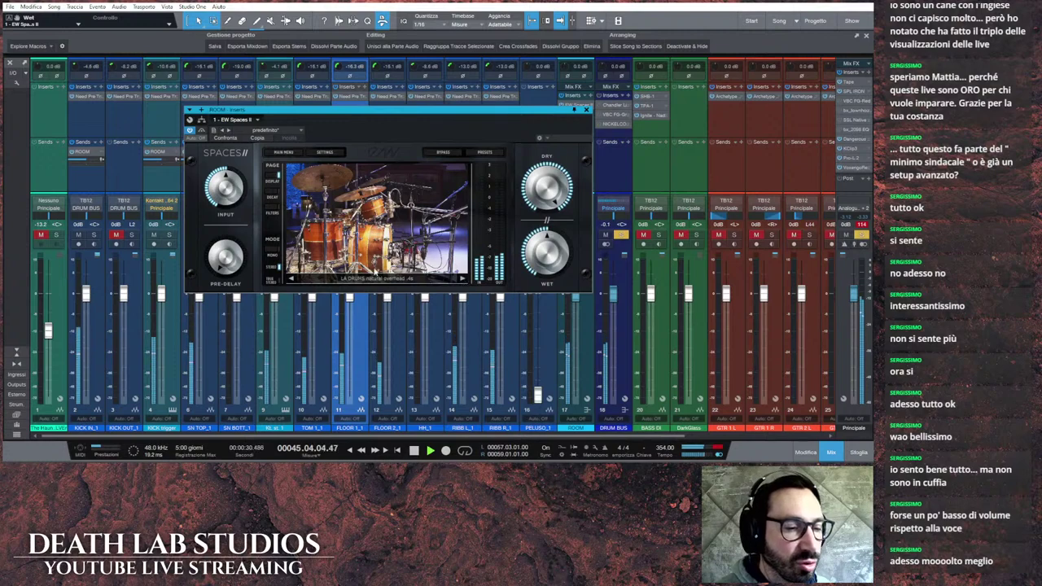
pyautogui.click(462, 279)
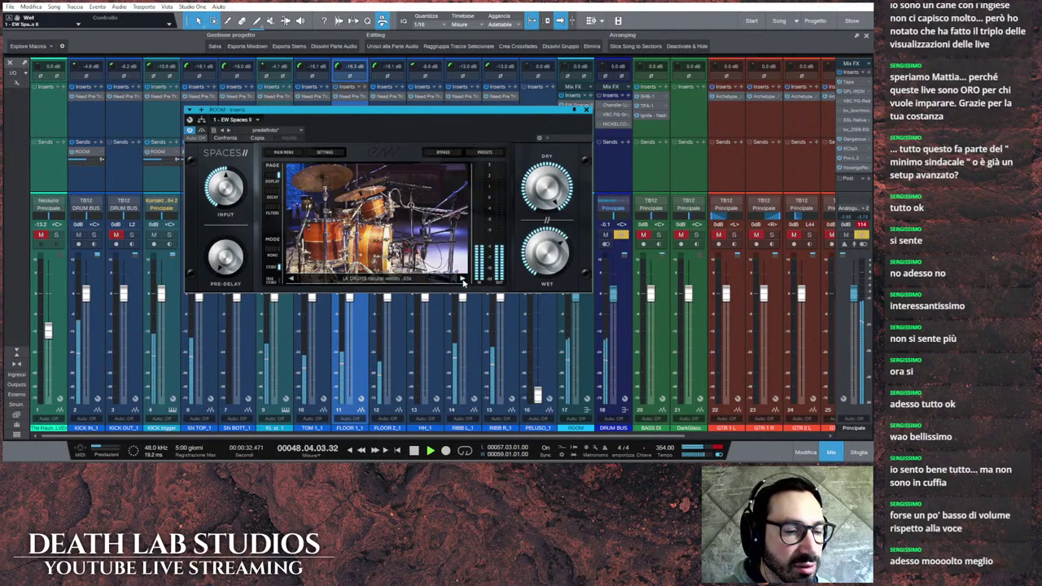
pyautogui.click(462, 279)
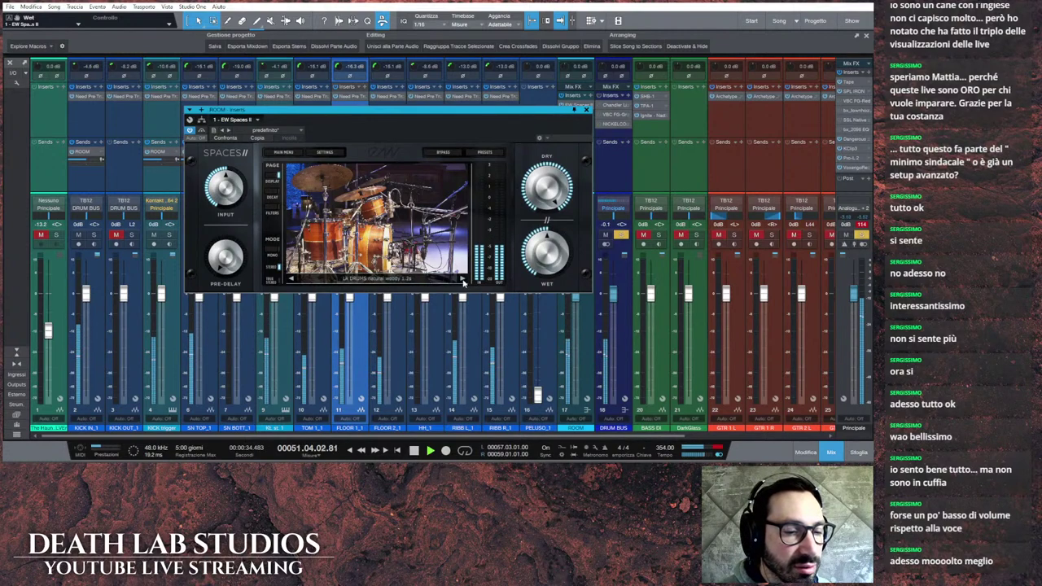
# Step: Audition front reverbs from the S-S set of LA Small Drum Rooms, starting with Small Drum Room 1 TS FR 1.3s
pyautogui.click(485, 153)
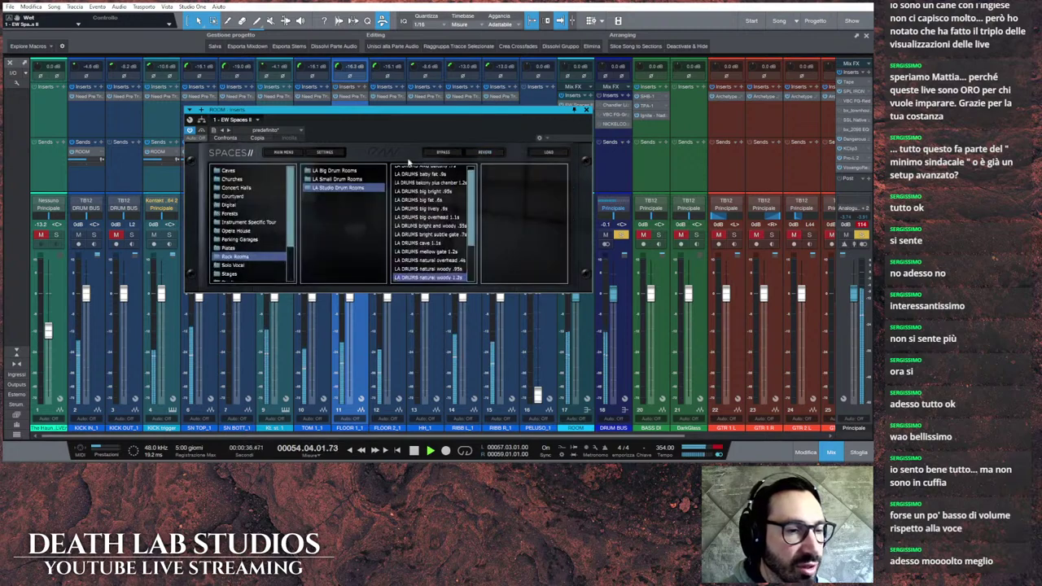
pyautogui.click(355, 178)
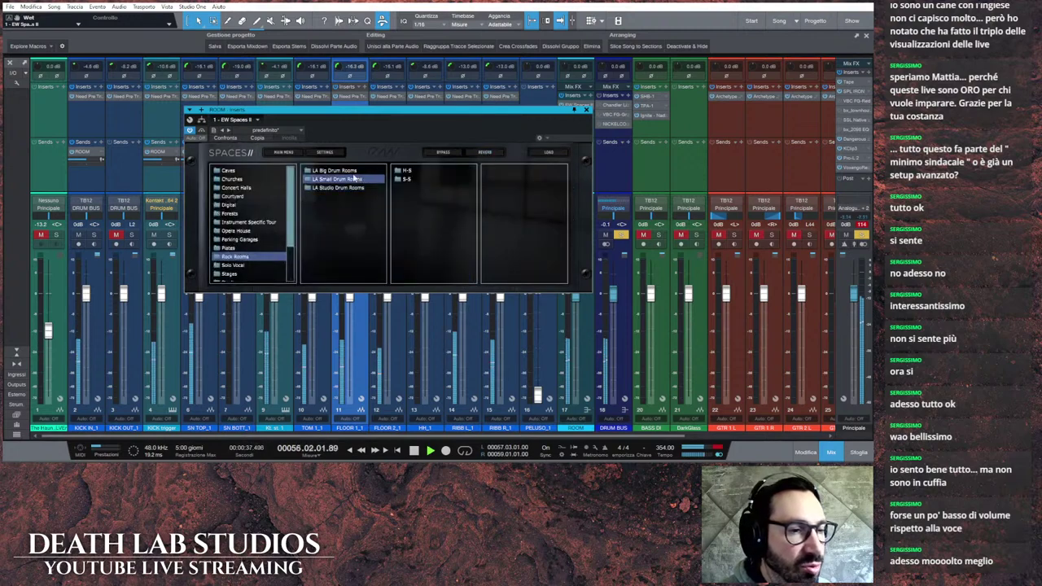
pyautogui.click(407, 171)
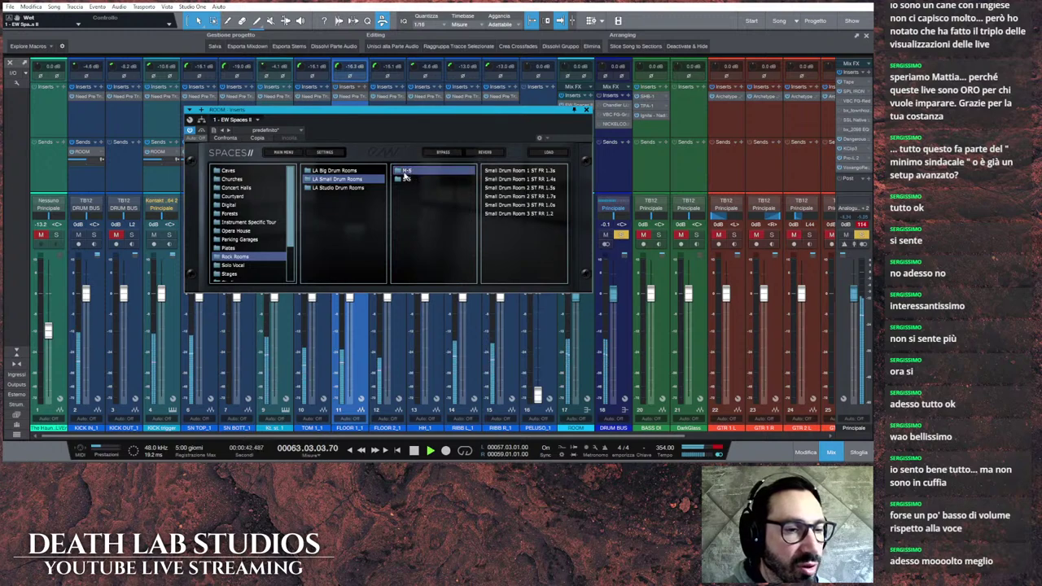
pyautogui.doubleClick(520, 170)
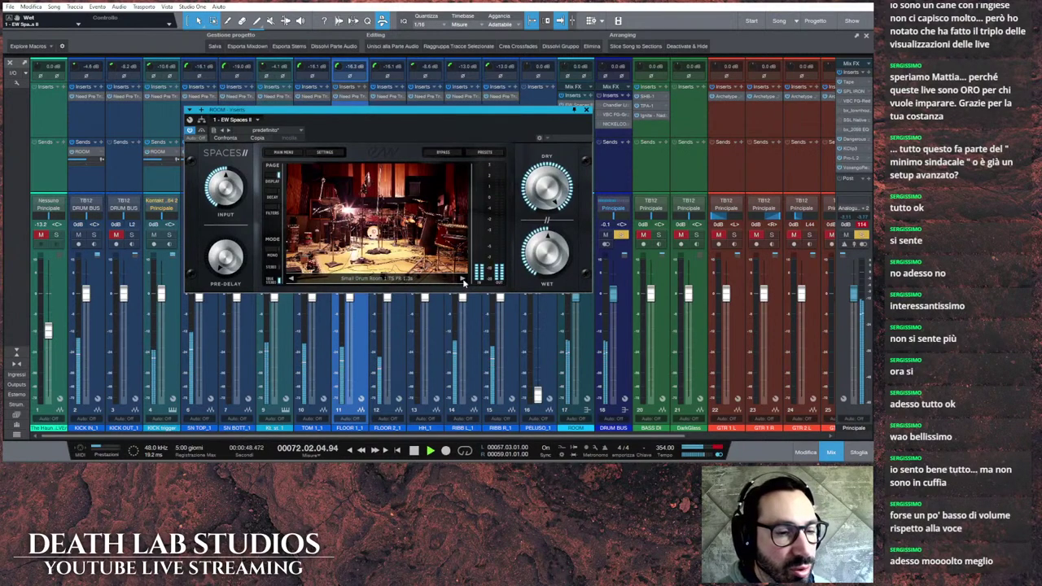
pyautogui.click(463, 280)
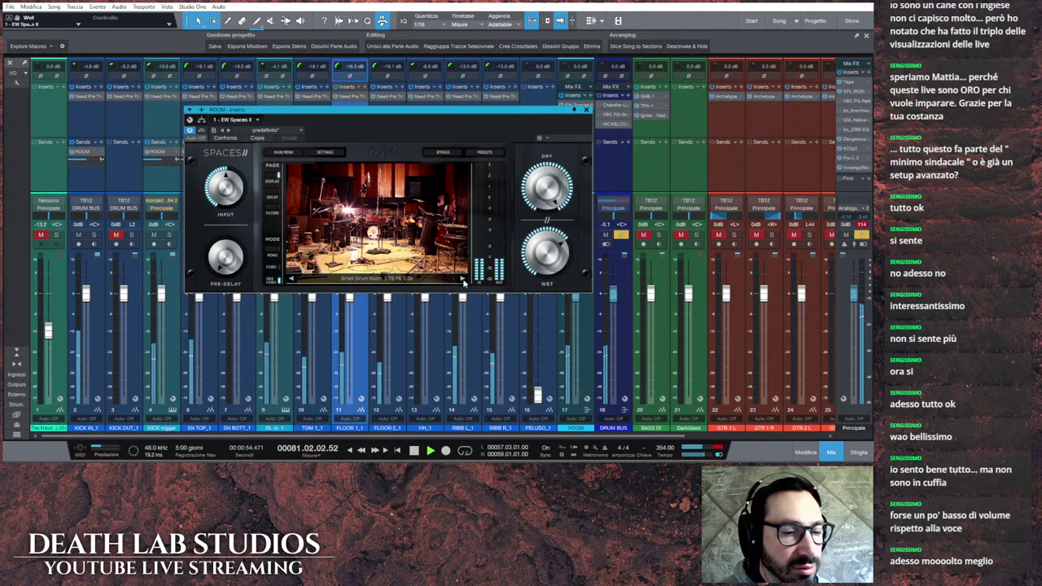
# Step: Try Small Drum Room 2 TS RR 1.7s with different dry and wet levels
pyautogui.click(485, 153)
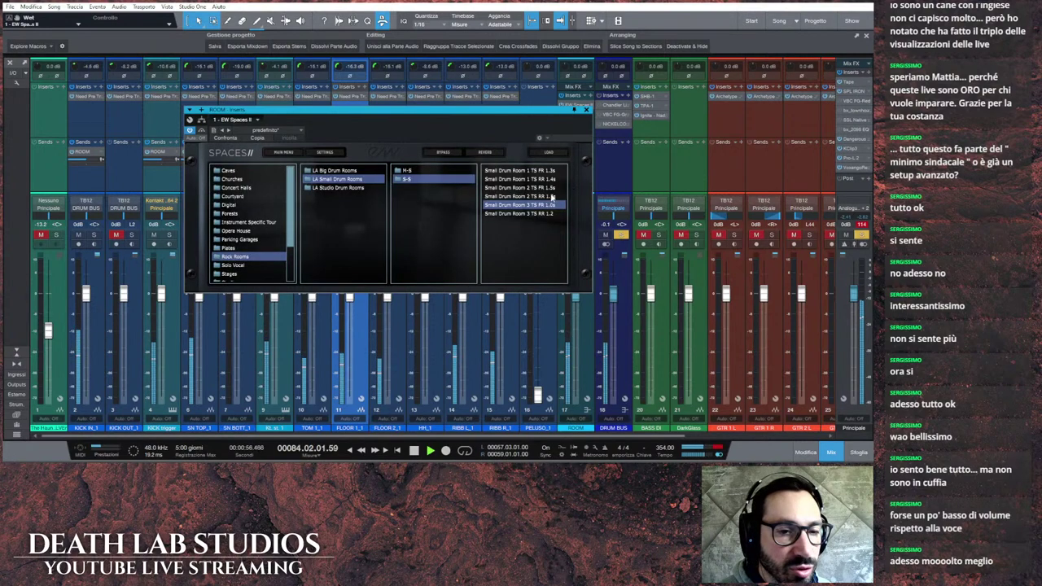
pyautogui.doubleClick(553, 197)
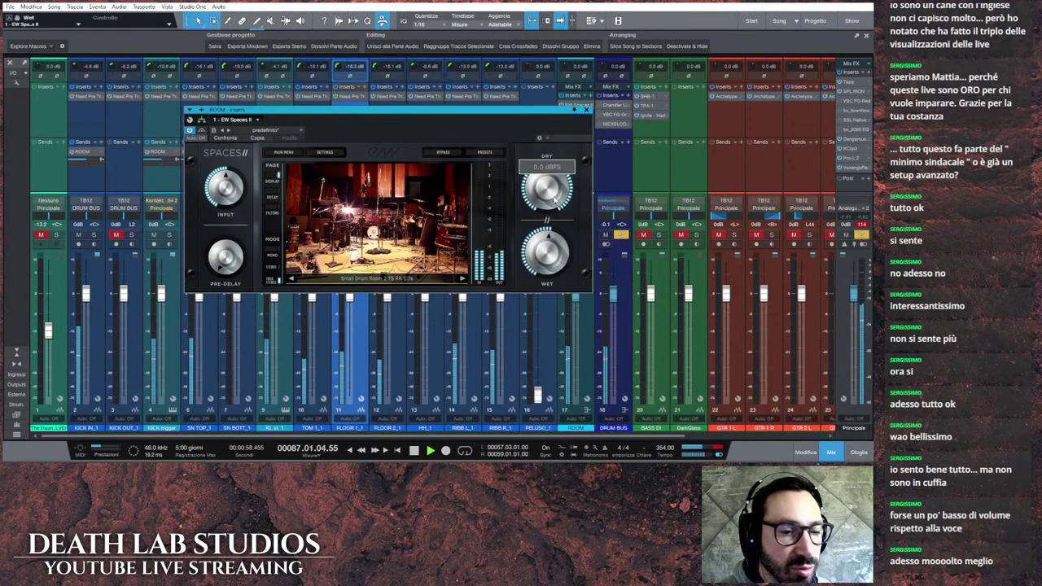
pyautogui.moveTo(551, 253)
pyautogui.moveTo(555, 236); pyautogui.dragTo(542, 237)
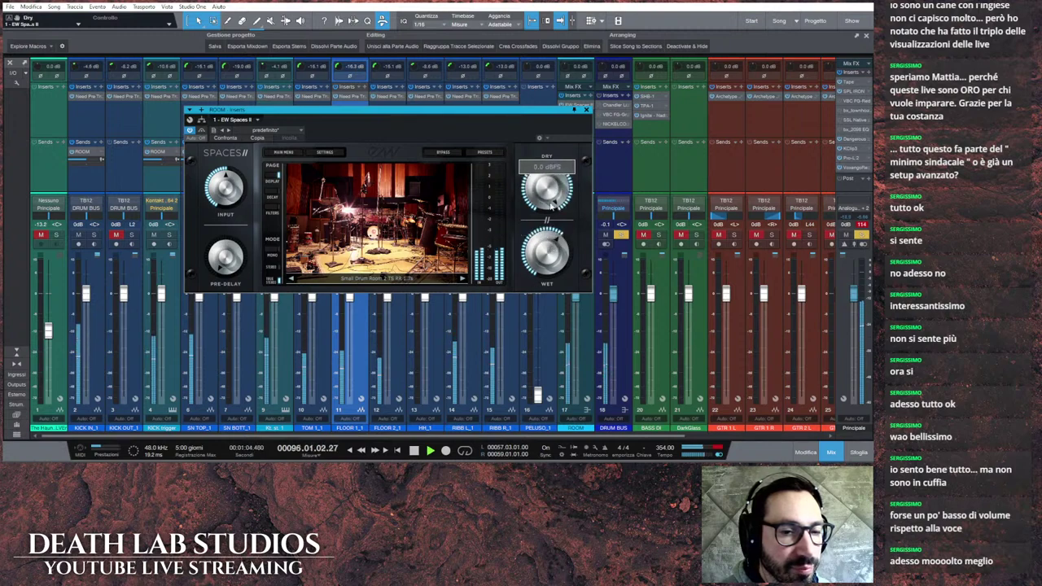
pyautogui.moveTo(550, 196); pyautogui.dragTo(551, 192)
pyautogui.moveTo(554, 241); pyautogui.dragTo(555, 234)
# Step: Load Small Drum Room 3 TS FR 1.0s and balance its dry and wet levels, with dry at about -10 dBFS
pyautogui.click(492, 154)
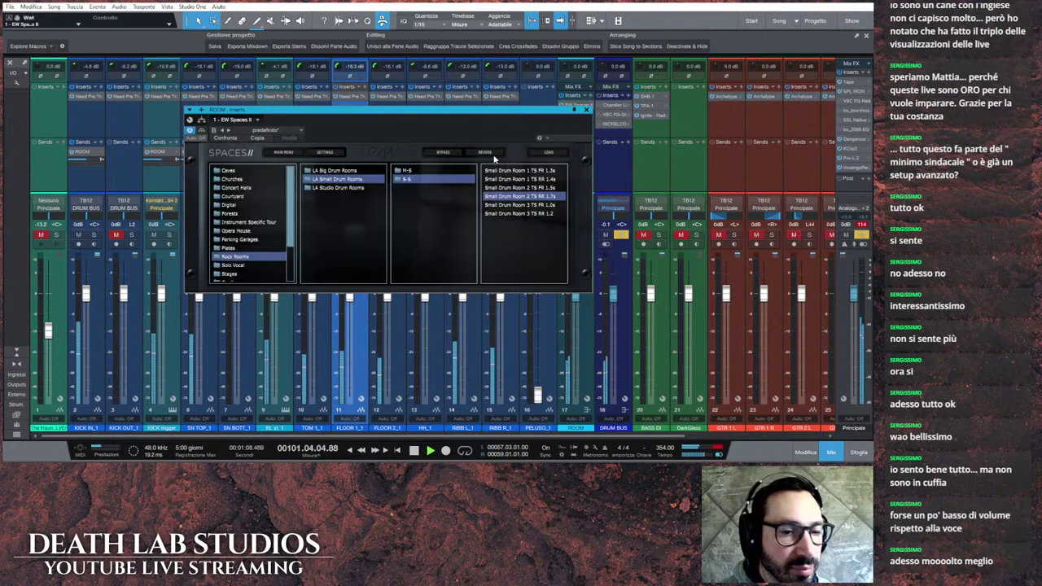
pyautogui.doubleClick(537, 206)
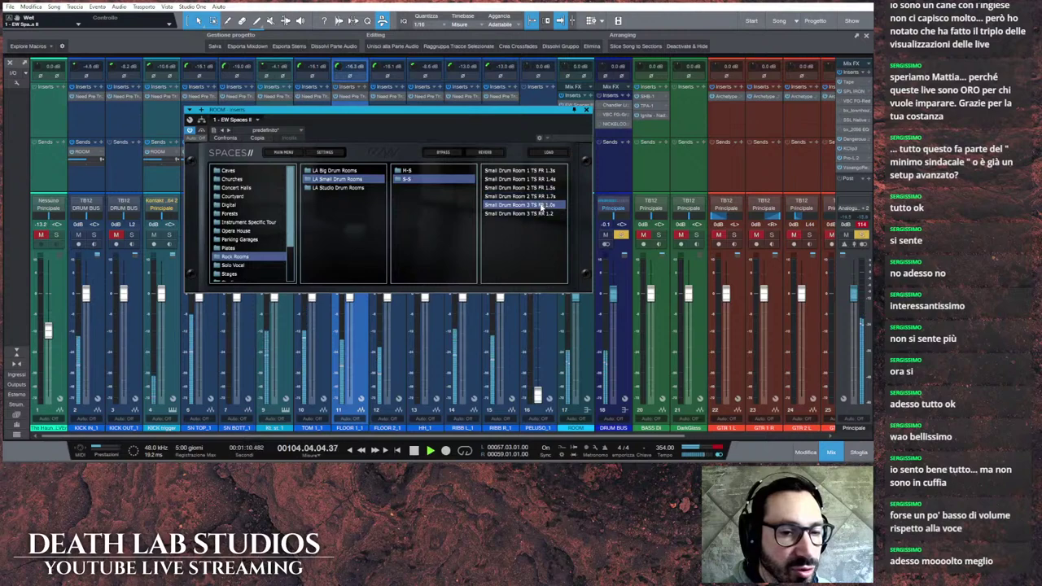
pyautogui.moveTo(544, 246); pyautogui.dragTo(545, 248)
pyautogui.moveTo(546, 185)
pyautogui.mouseDown()
pyautogui.moveTo(545, 219)
pyautogui.moveTo(548, 202)
pyautogui.mouseUp()
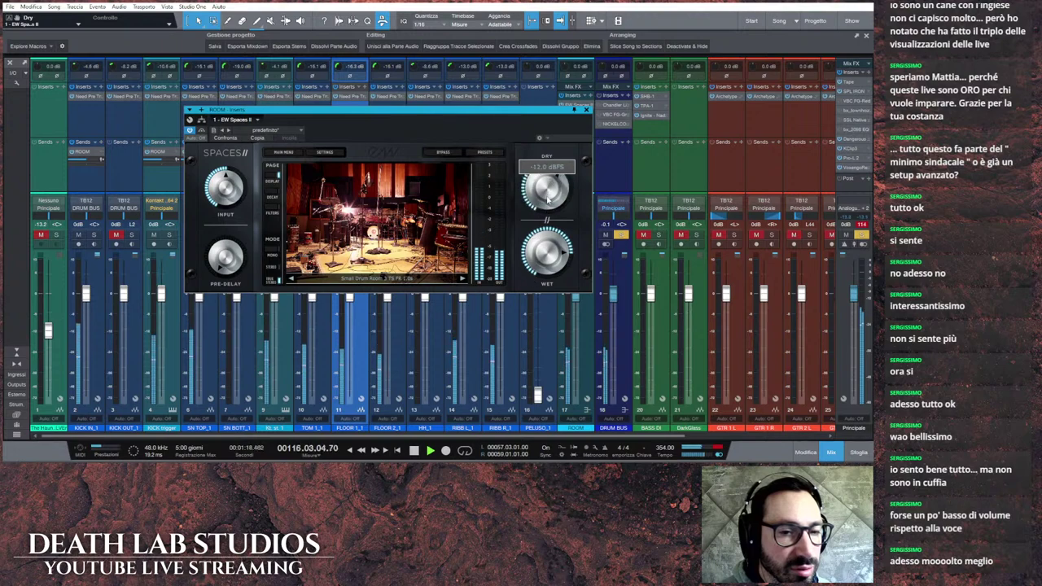
pyautogui.moveTo(554, 242); pyautogui.dragTo(554, 242)
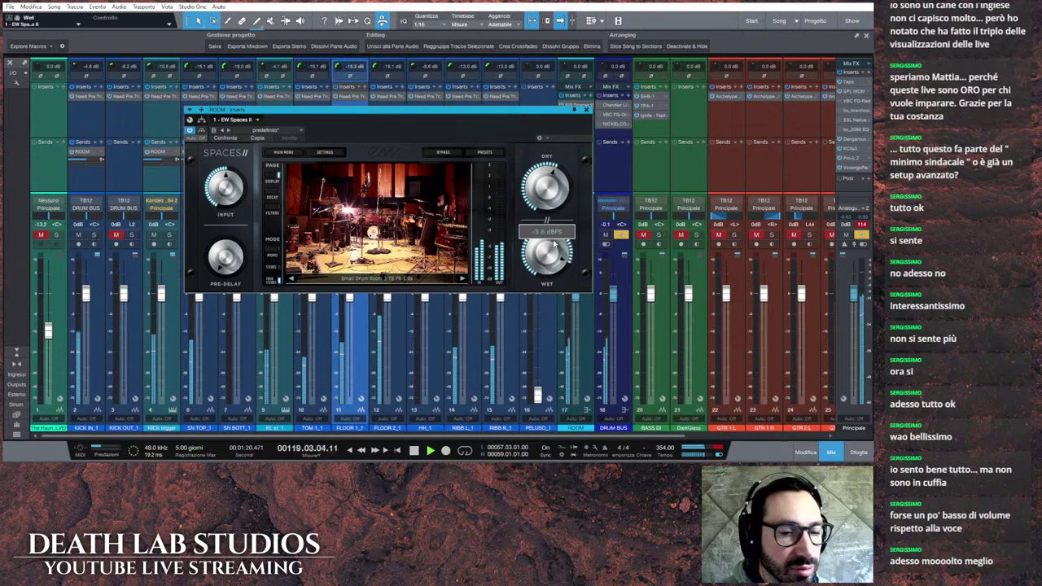
pyautogui.moveTo(546, 187); pyautogui.dragTo(564, 141)
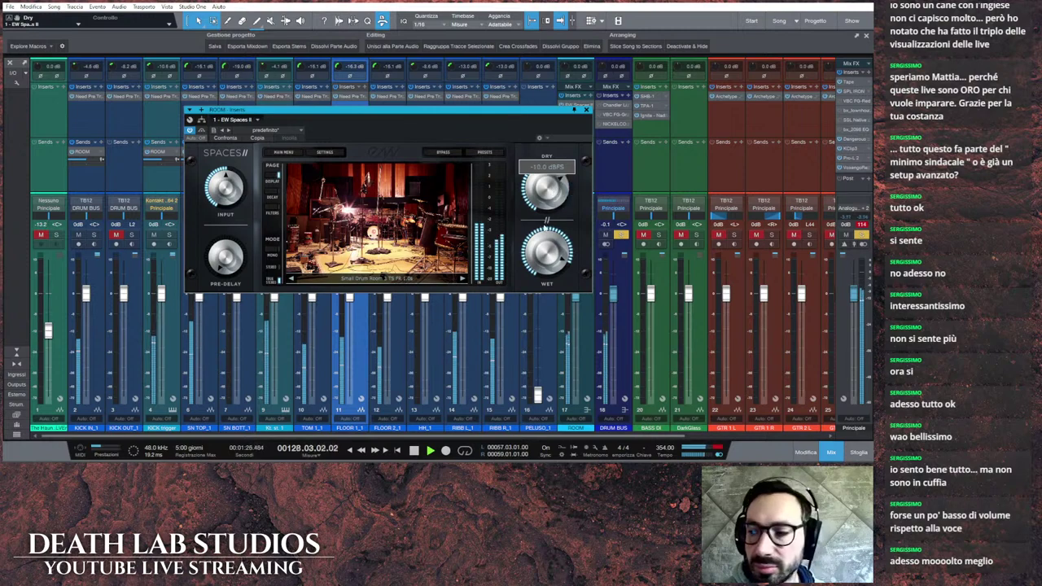
pyautogui.moveTo(546, 236); pyautogui.dragTo(539, 271)
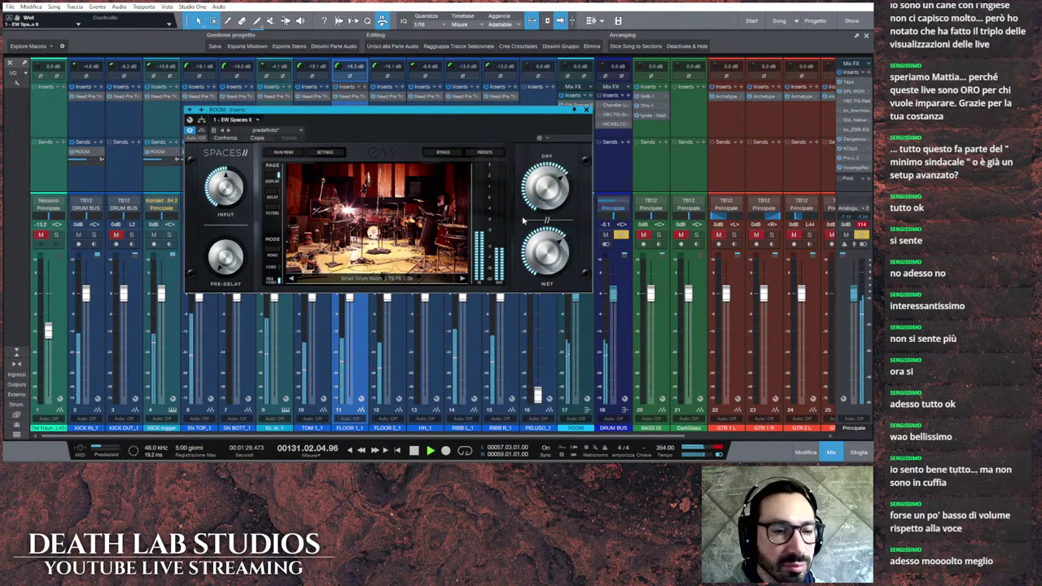
# Step: Compare with the previous reverb, return to Small Drum Room 3 TS FR 1.0s, and lower its dry level to about -7 dBFS
pyautogui.click(292, 278)
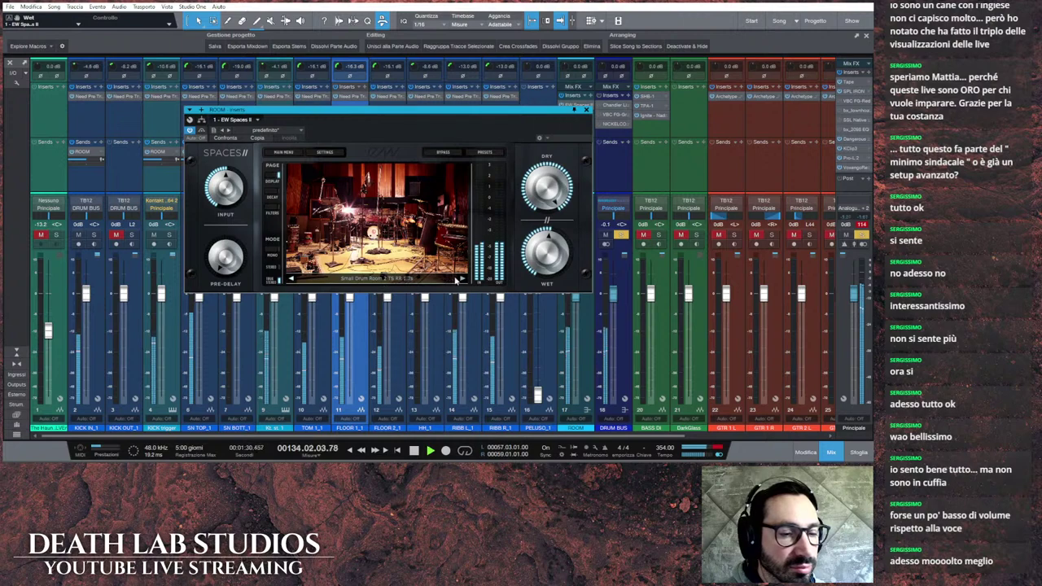
pyautogui.click(464, 280)
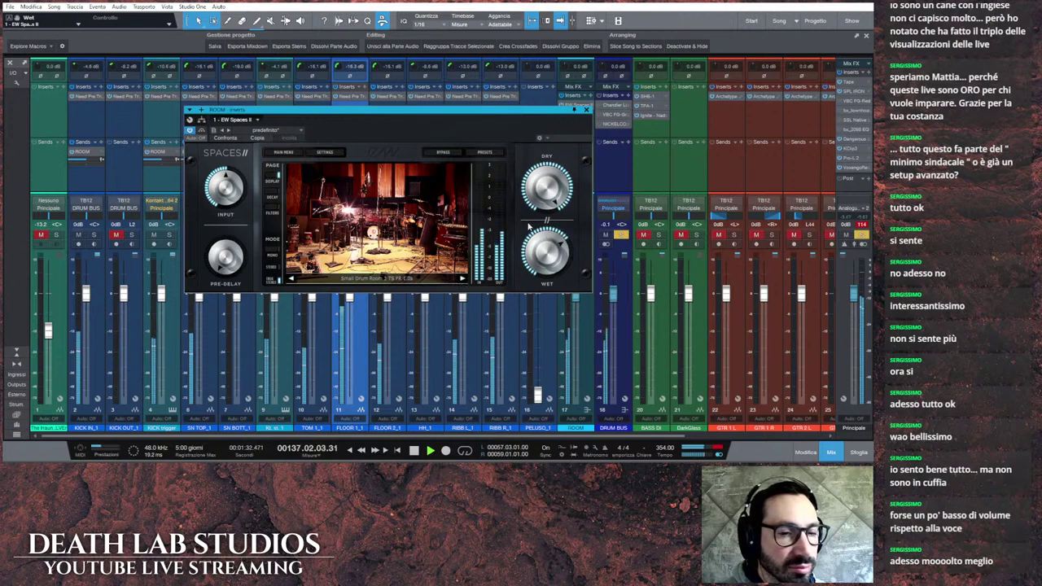
pyautogui.moveTo(546, 187); pyautogui.dragTo(531, 225)
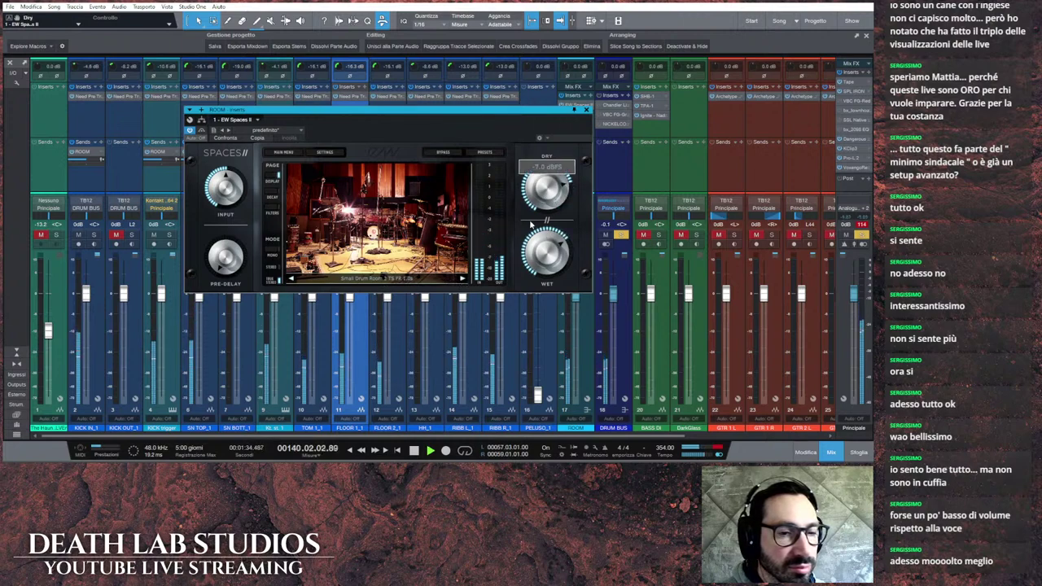
# Step: Close the reverb, solo the DRUM BUS, and set the ROOM channel fader to about +0.4 dB
pyautogui.click(587, 109)
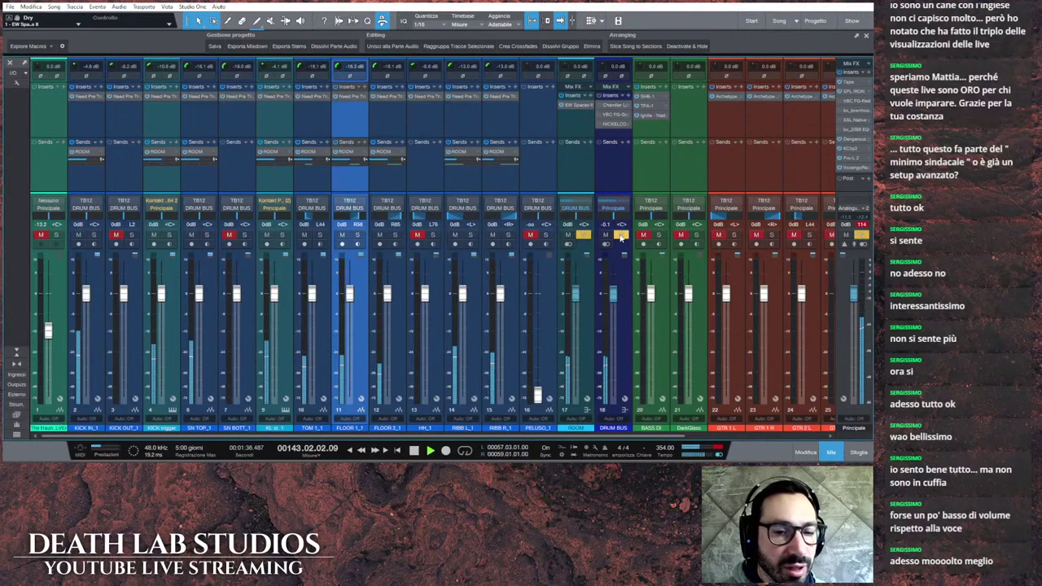
pyautogui.click(621, 235)
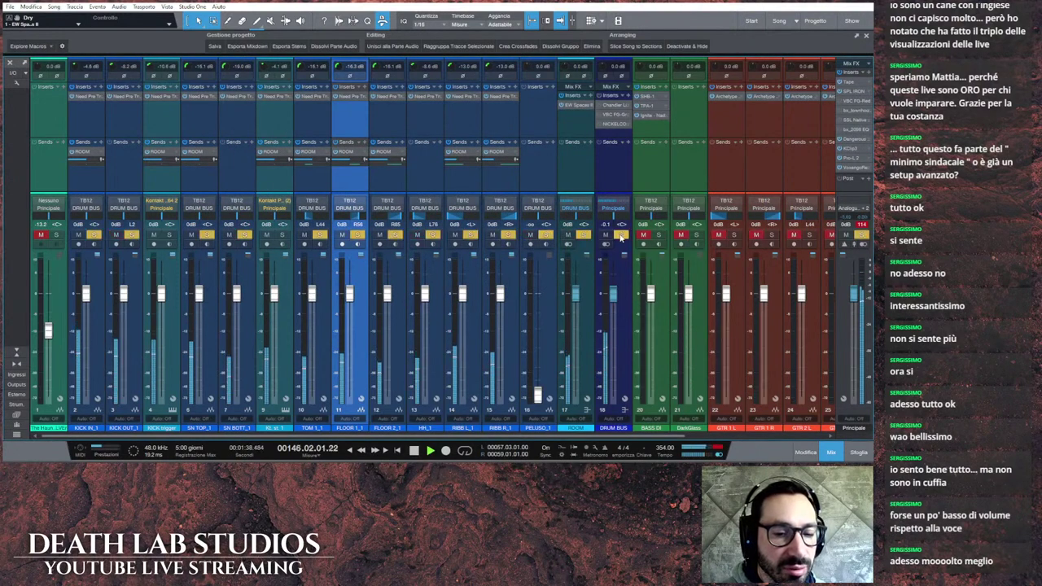
pyautogui.moveTo(575, 286); pyautogui.dragTo(575, 300)
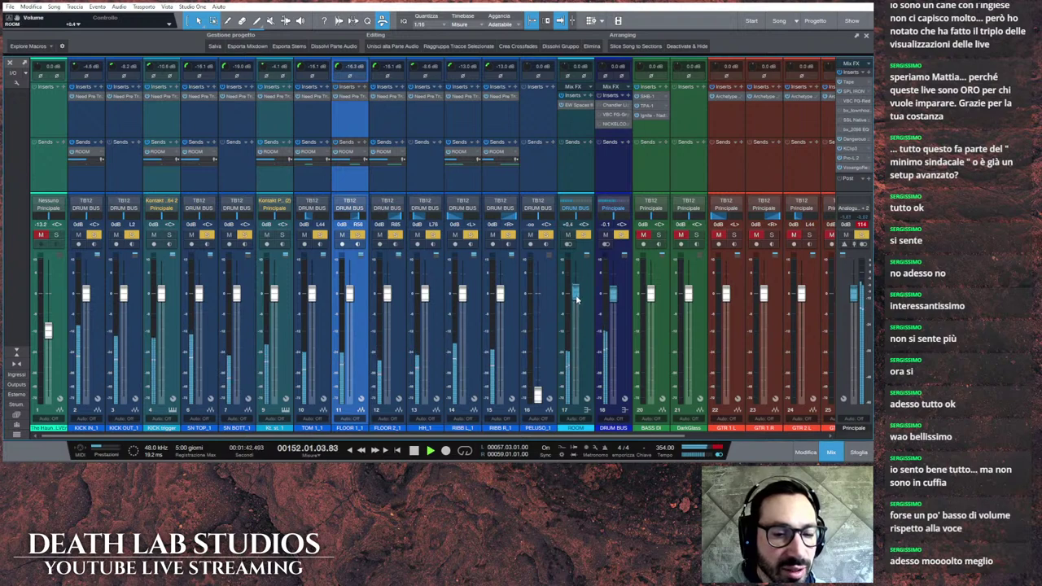
# Step: Open Need Pre Trilogy after the reverb on ROOM, with input at -5.8 dB and output at -7.4 dB
pyautogui.click(571, 116)
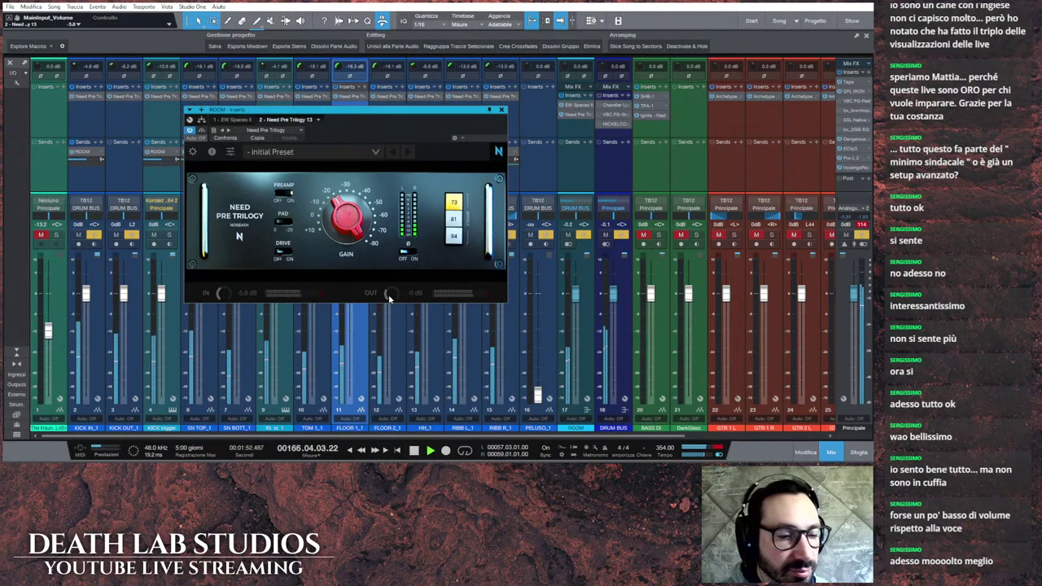
pyautogui.moveTo(389, 299)
pyautogui.mouseDown()
pyautogui.moveTo(387, 307)
pyautogui.moveTo(397, 298)
pyautogui.mouseUp()
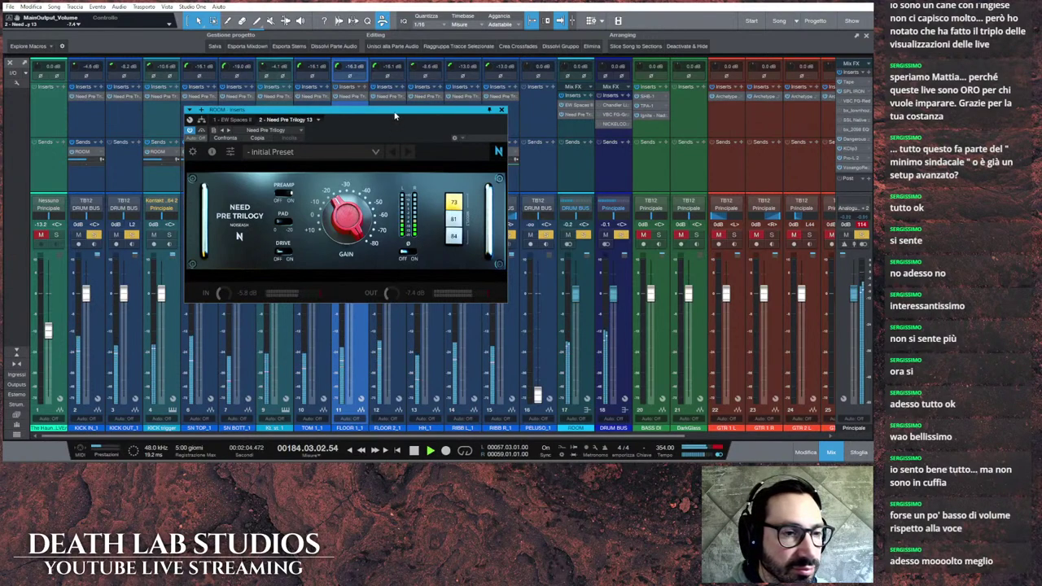
pyautogui.moveTo(326, 109); pyautogui.dragTo(498, 77)
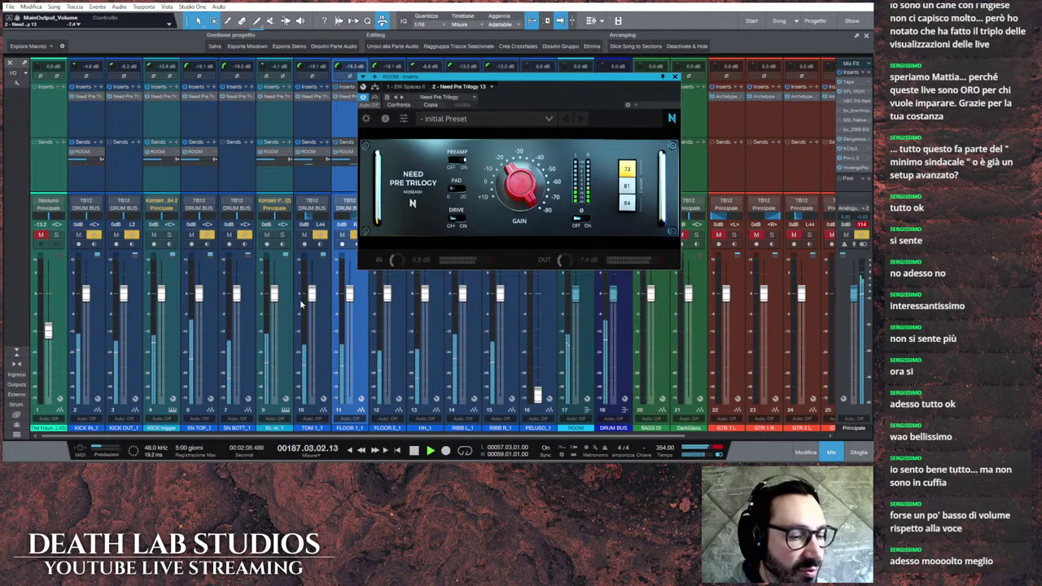
# Step: Close the preamp on the ROOM channel and toggle the channel's solo while listening, stopping playback at the end
pyautogui.moveTo(489, 80); pyautogui.dragTo(379, 111)
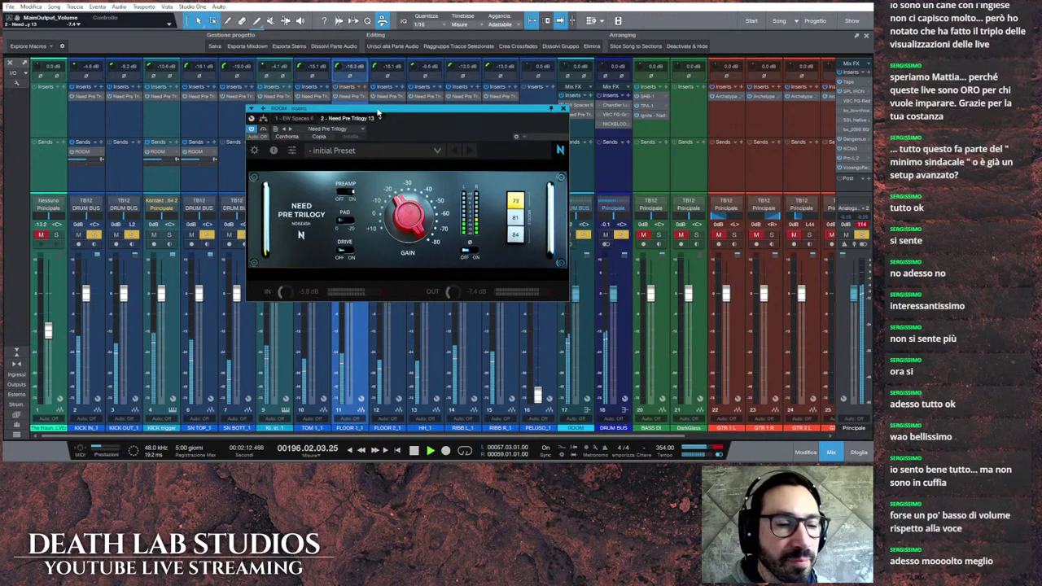
pyautogui.click(563, 109)
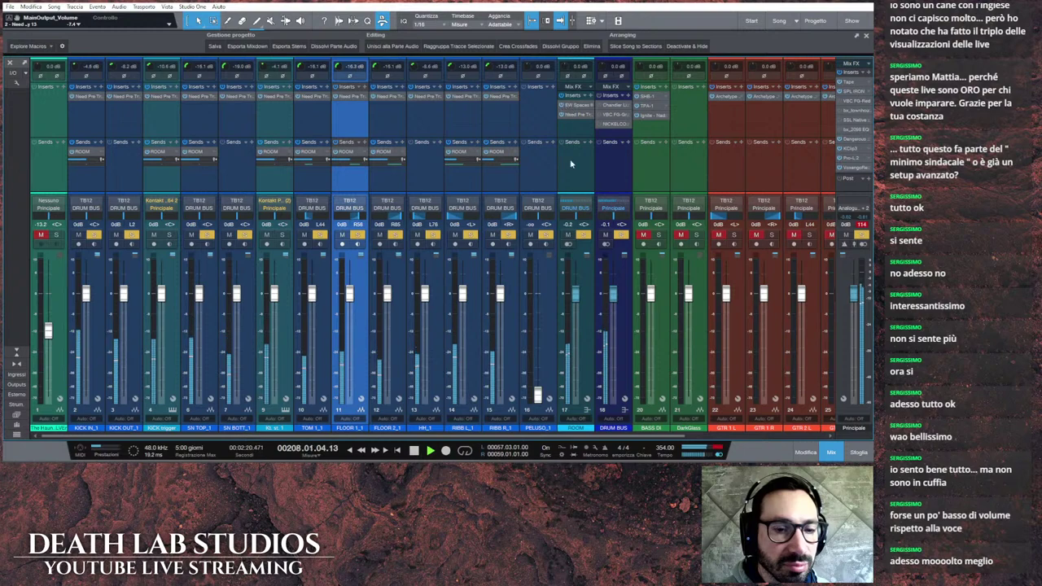
pyautogui.click(582, 235)
pyautogui.click(413, 449)
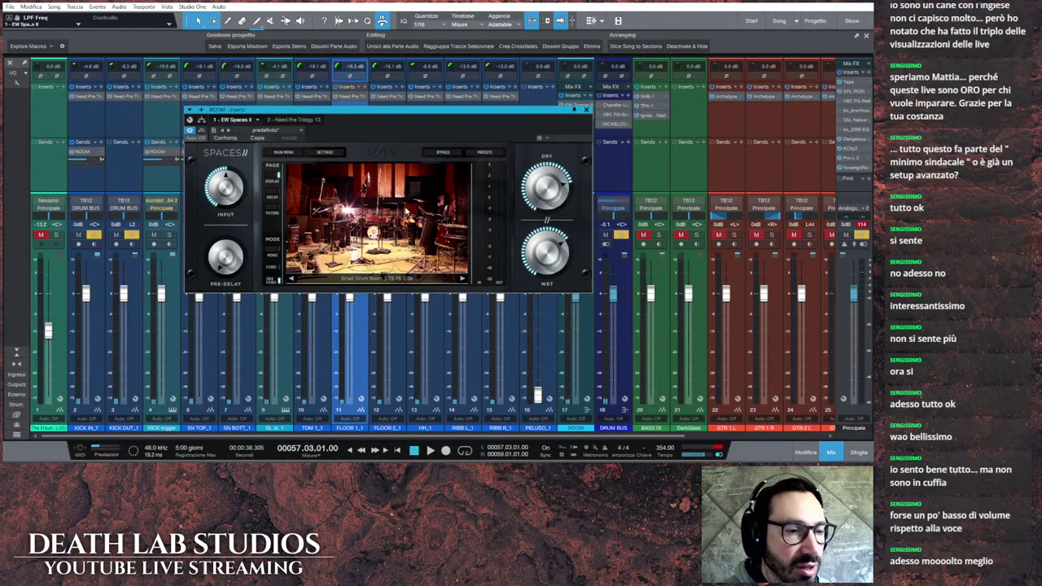
# Step: Audition the drum reverbs following Small Drum Room 3 in EW Spaces II on ROOM, moving one past LA DRUMS big bright
pyautogui.click(429, 453)
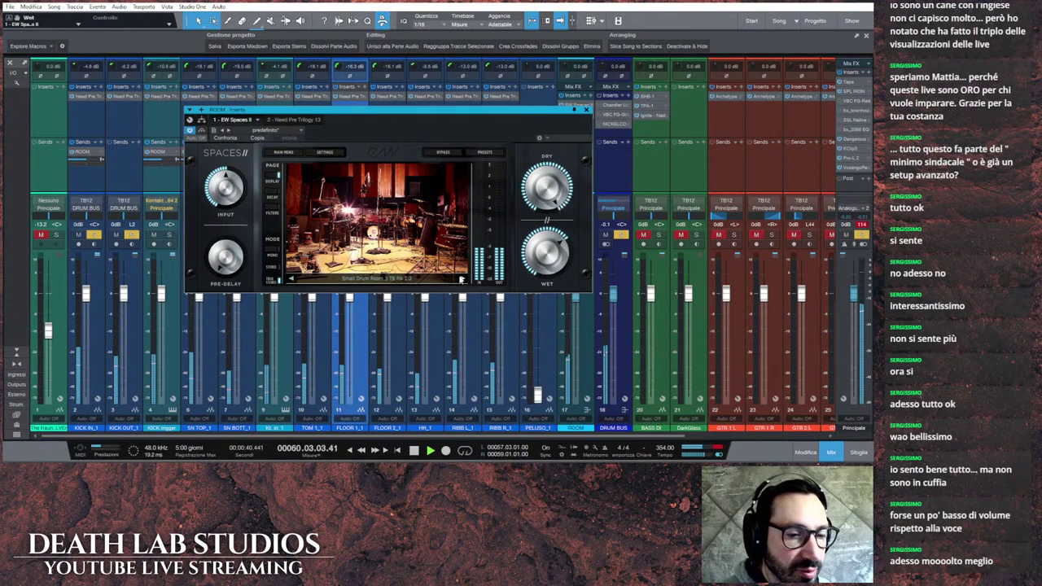
pyautogui.click(460, 280)
pyautogui.click(460, 280)
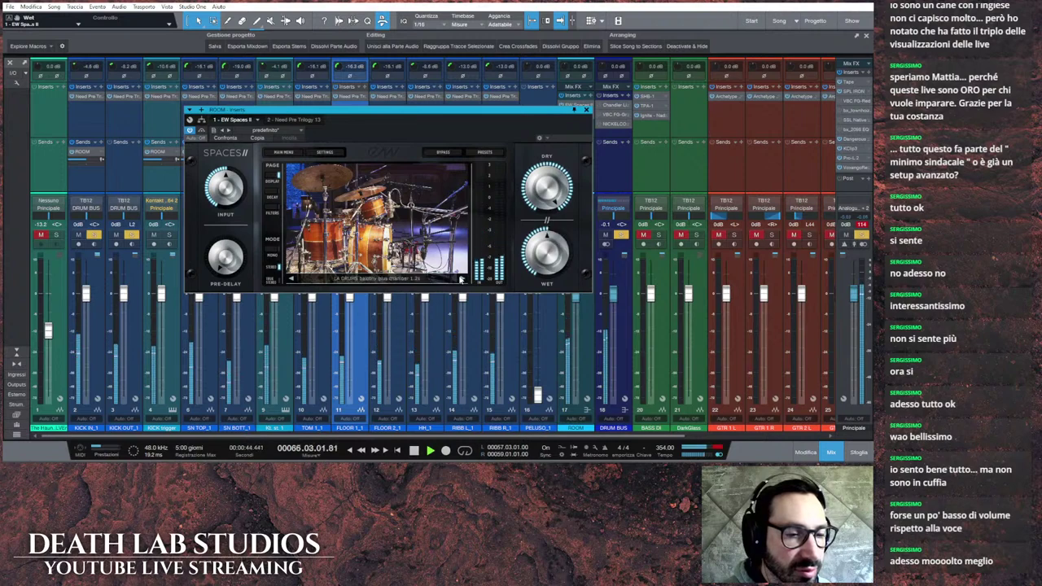
pyautogui.click(460, 279)
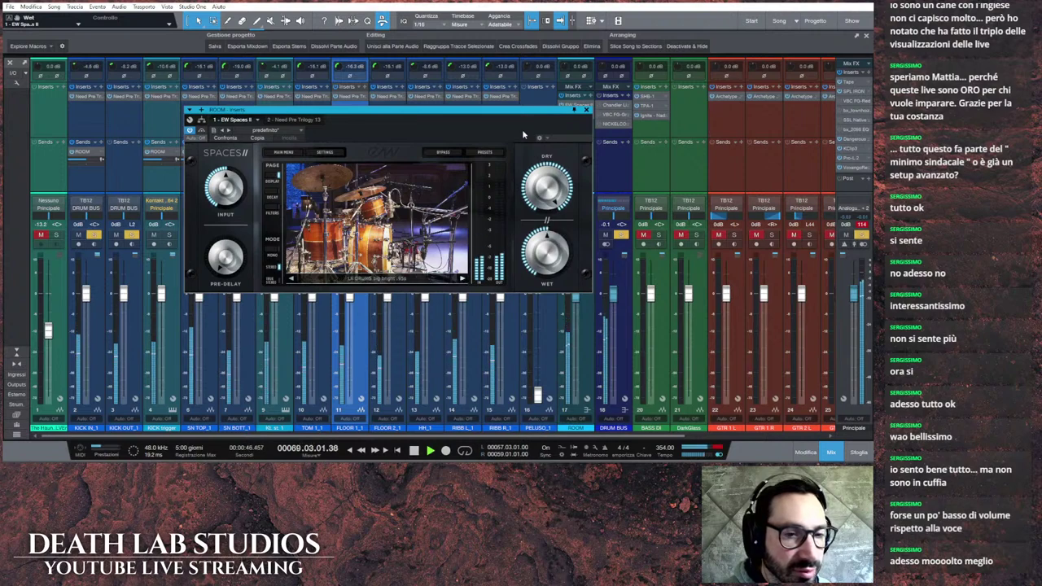
pyautogui.moveTo(524, 113); pyautogui.dragTo(422, 103)
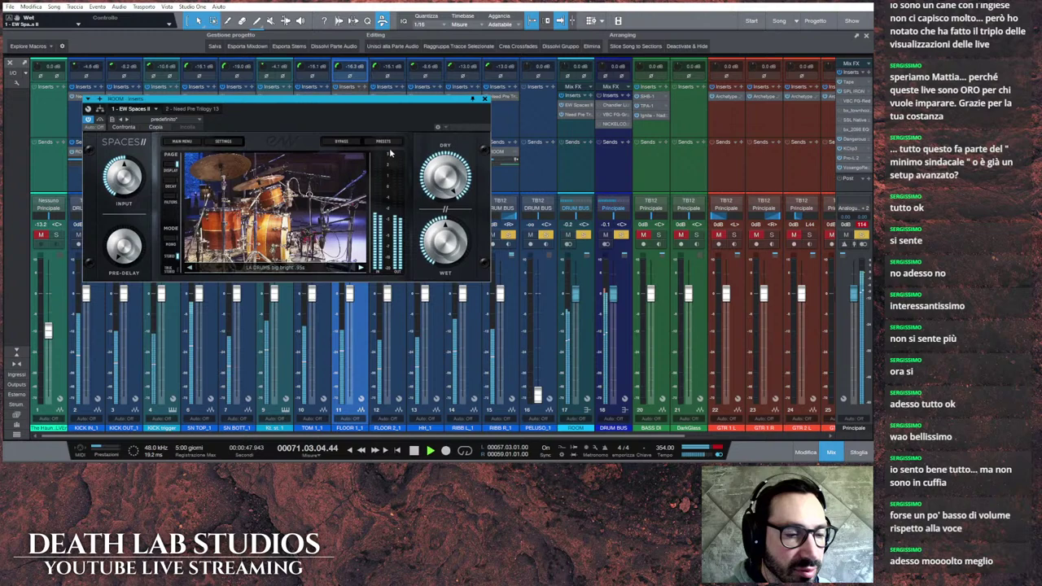
pyautogui.click(360, 268)
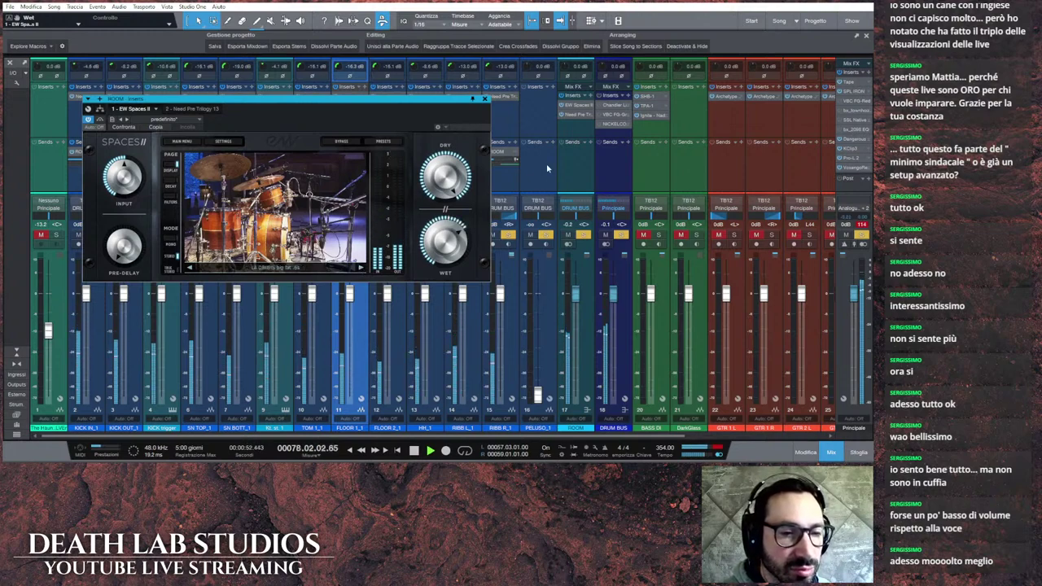
# Step: Close the reverb and set the output of Need Pre Trilogy on ROOM to about -12 dB while listening
pyautogui.click(484, 100)
pyautogui.click(578, 115)
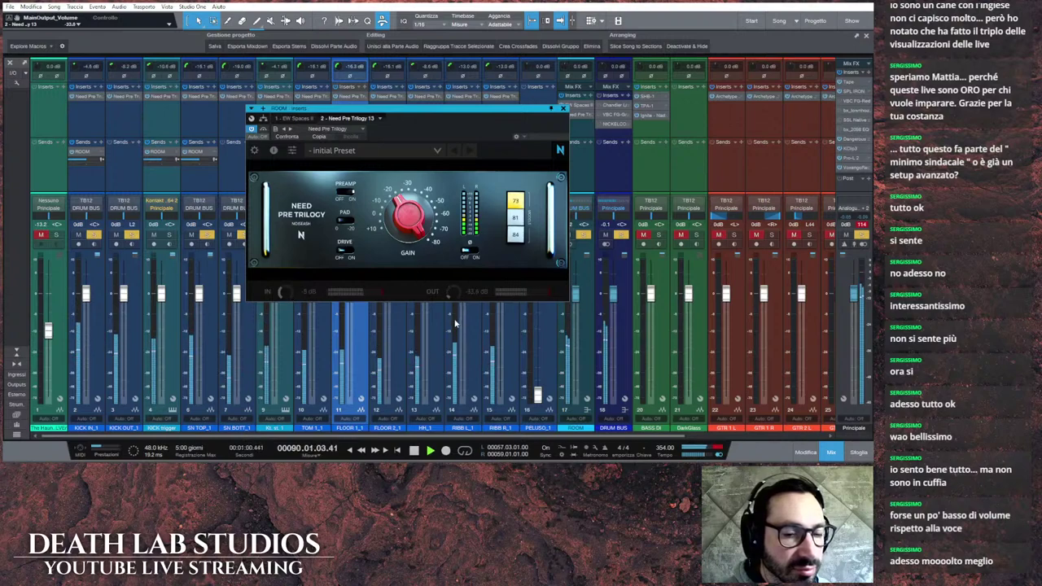
pyautogui.moveTo(457, 318); pyautogui.dragTo(460, 310)
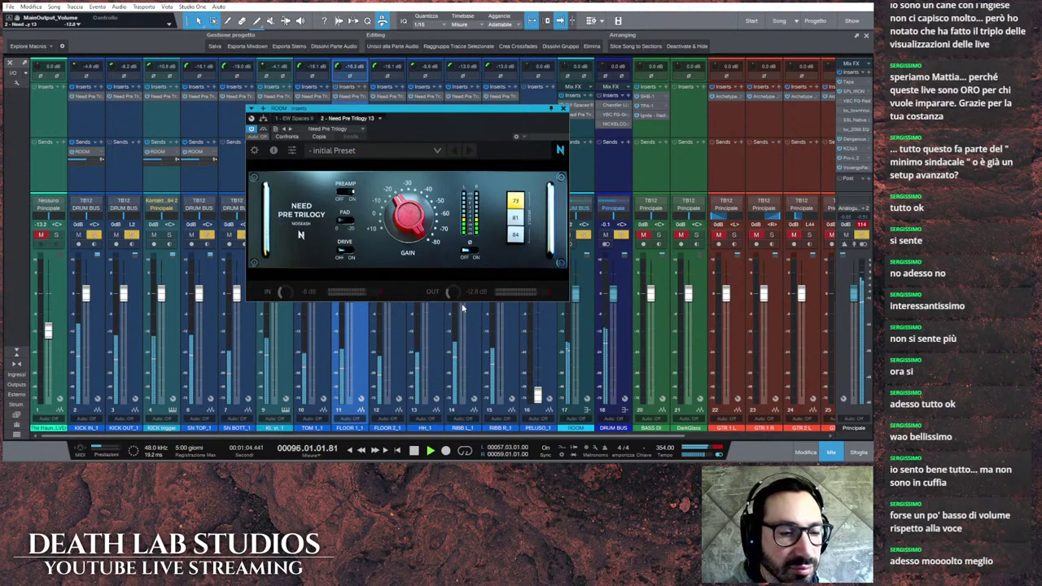
pyautogui.click(561, 109)
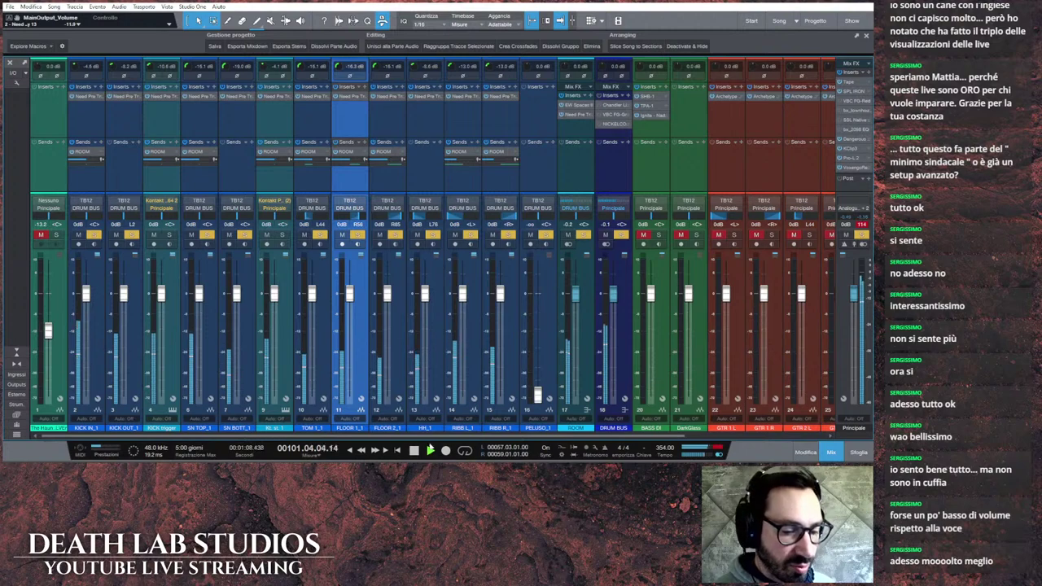
pyautogui.press('space')
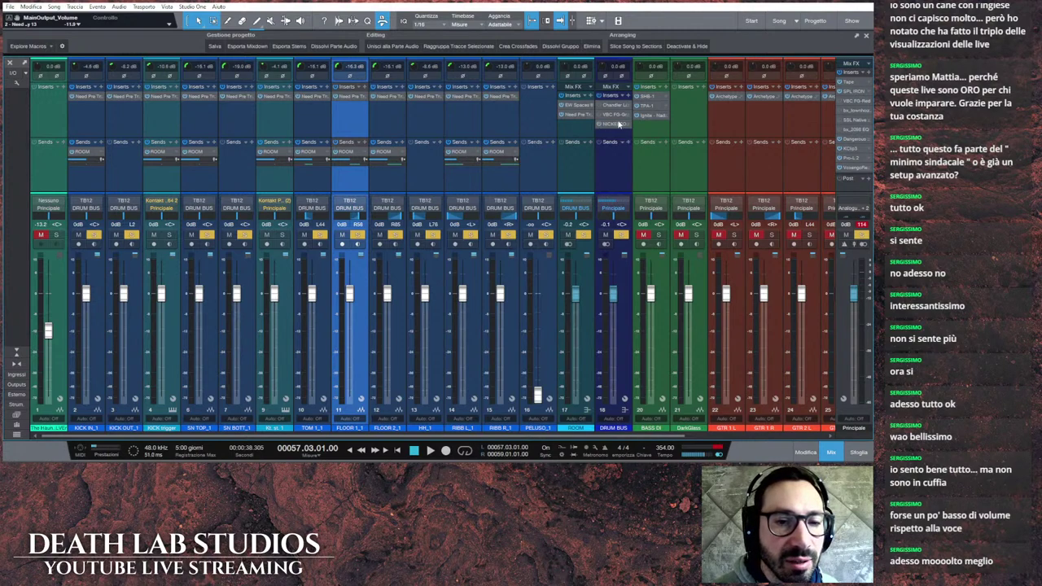
# Step: Examine the NICKELCOMPT compressor's settings on the DRUM BUS while playing the drums through it
pyautogui.click(619, 124)
pyautogui.moveTo(467, 120); pyautogui.dragTo(543, 118)
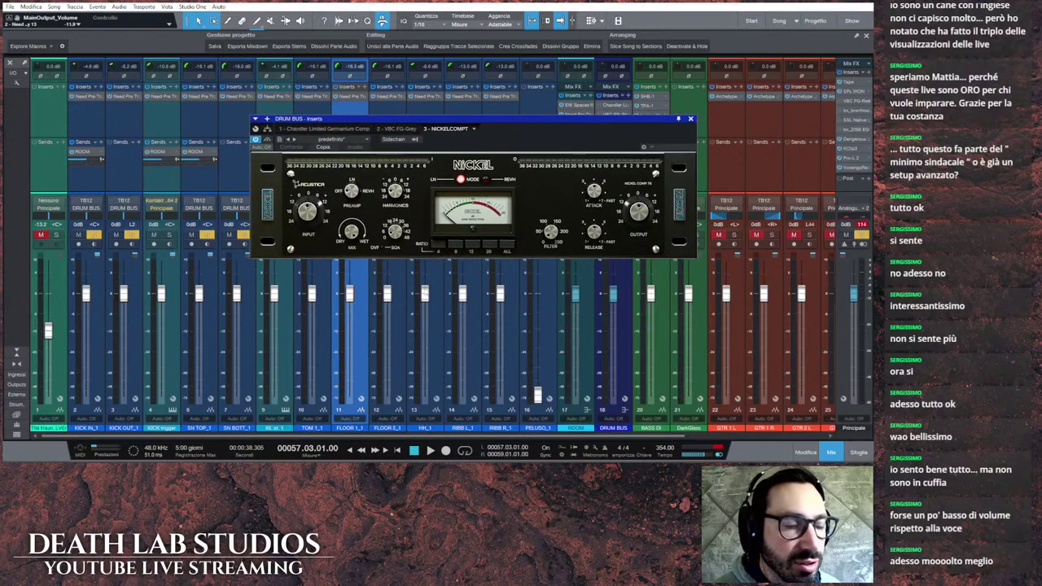
pyautogui.click(430, 452)
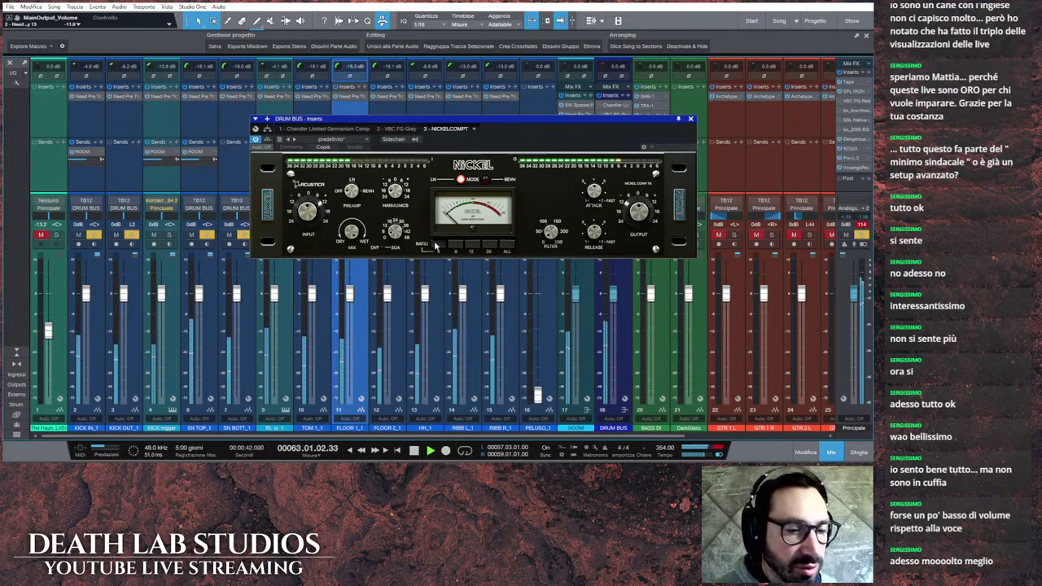
pyautogui.press('space')
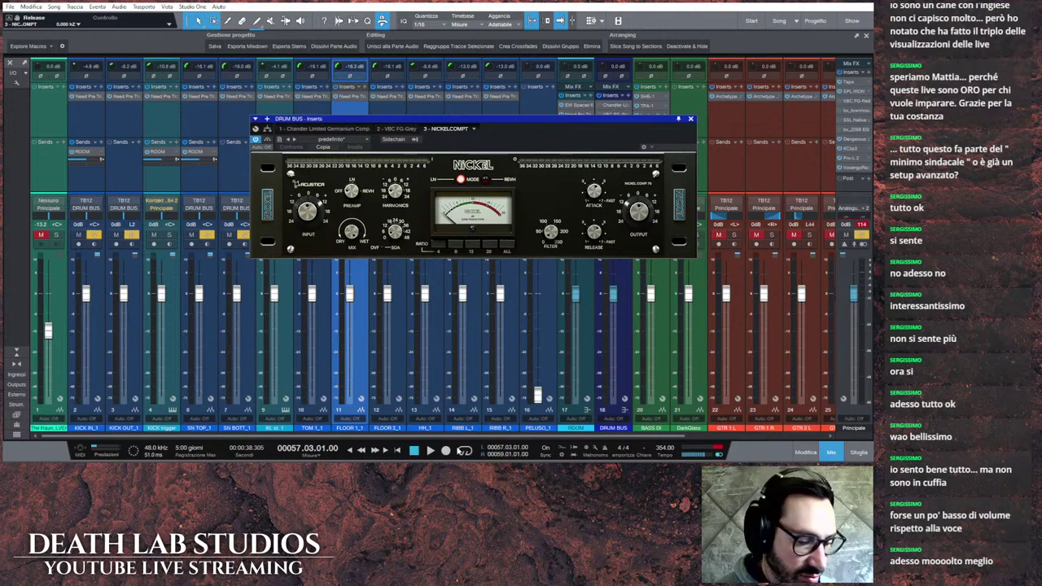
pyautogui.click(430, 450)
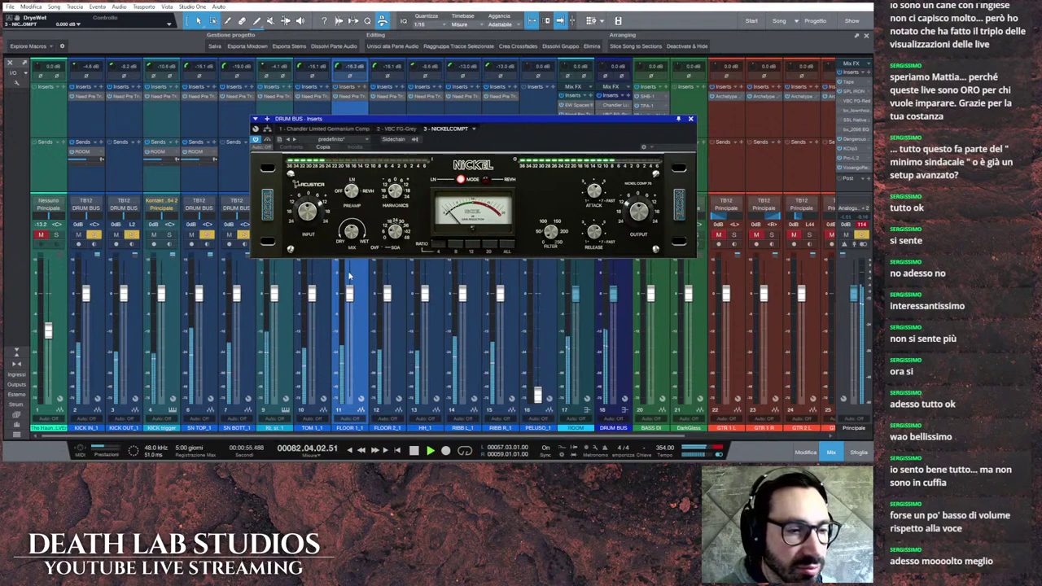
pyautogui.click(690, 119)
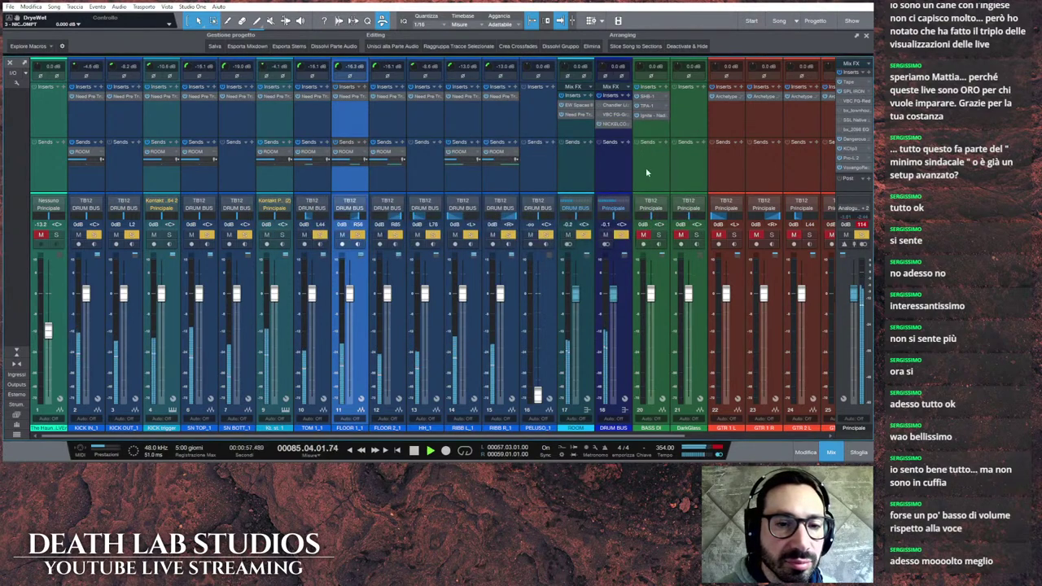
# Step: Set the threshold of VBC FG-Grey on the DRUM BUS to about -6.8 dB and close the compressor
pyautogui.click(612, 119)
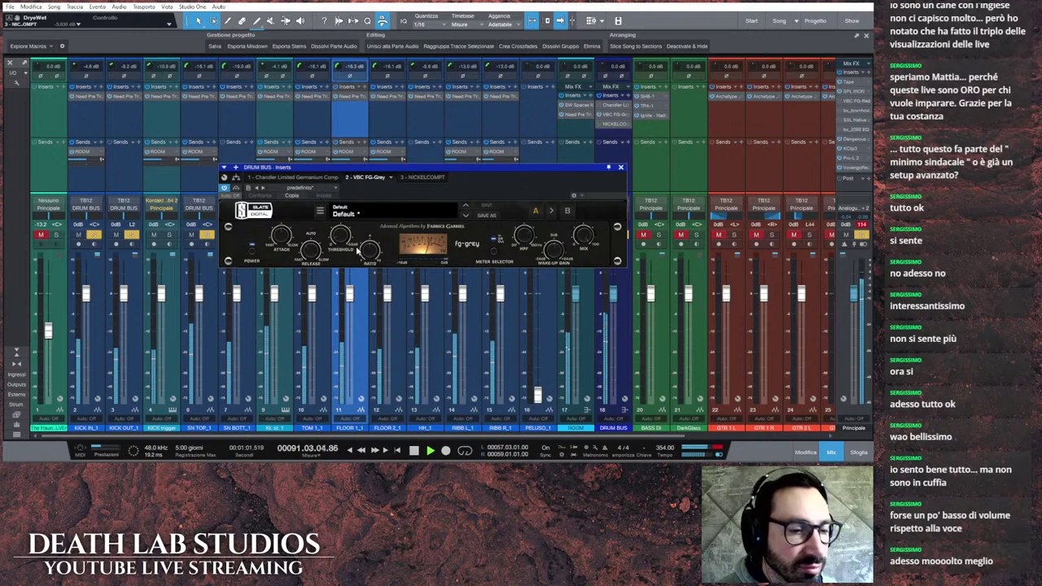
pyautogui.moveTo(343, 238)
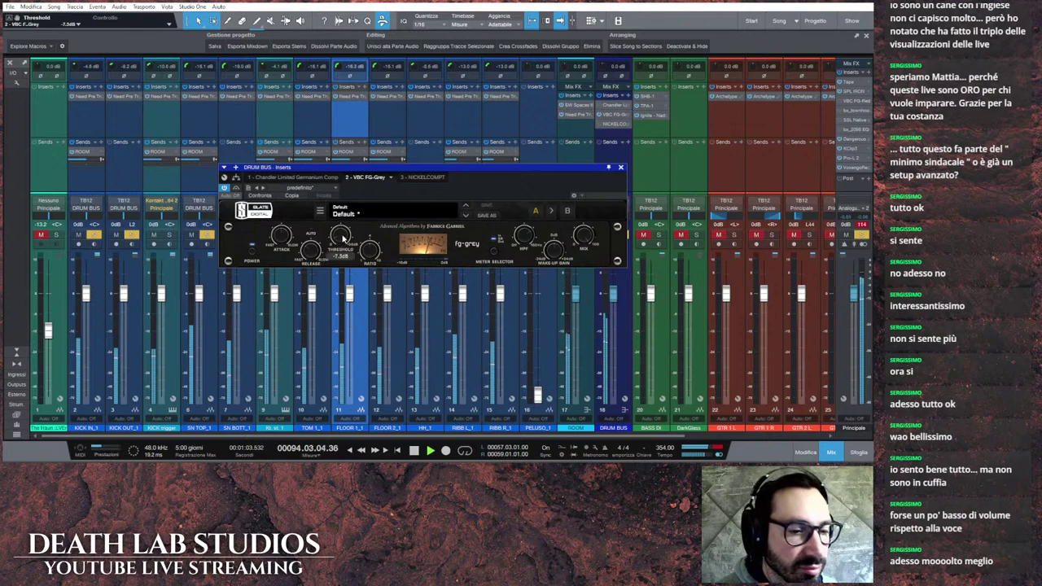
pyautogui.scroll(-3, 343, 238)
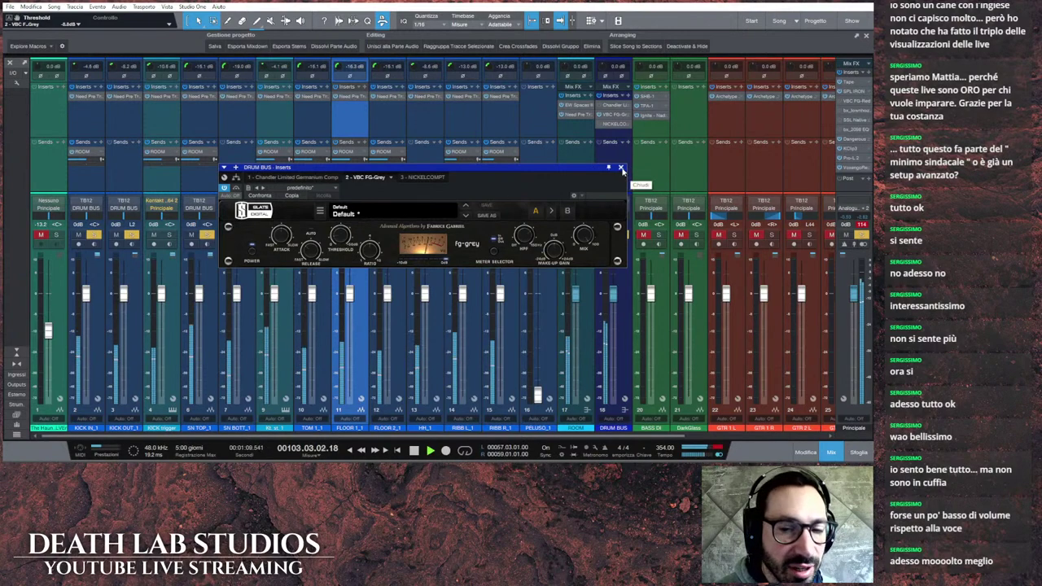
pyautogui.click(621, 168)
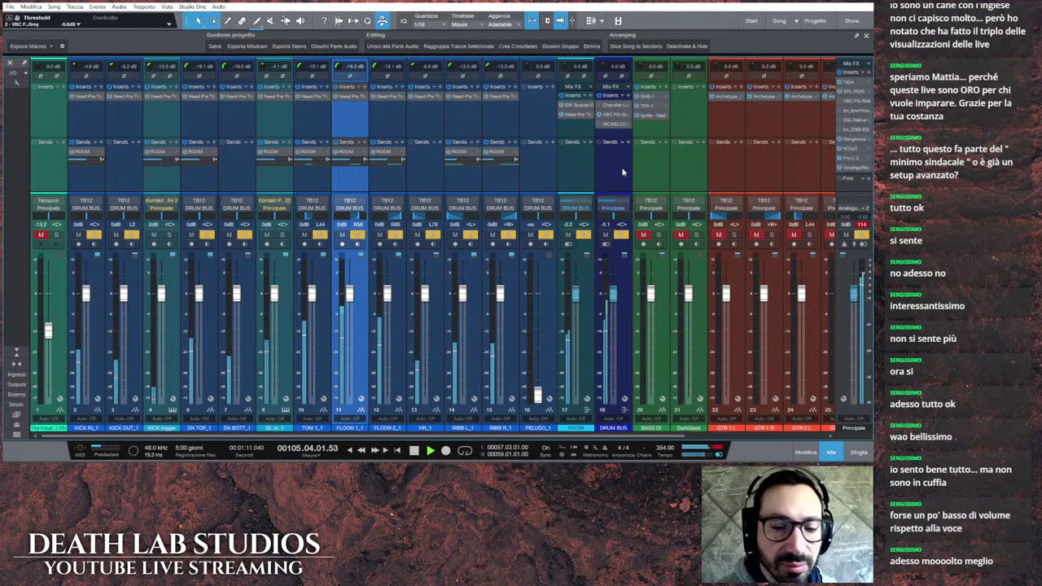
# Step: Set the DRUM BUS Germanium Compressor to sidechain filter 60 Hz, input 3.10, feedback 7.60 and output 1.65 dB, comparing it with bypass
pyautogui.click(605, 108)
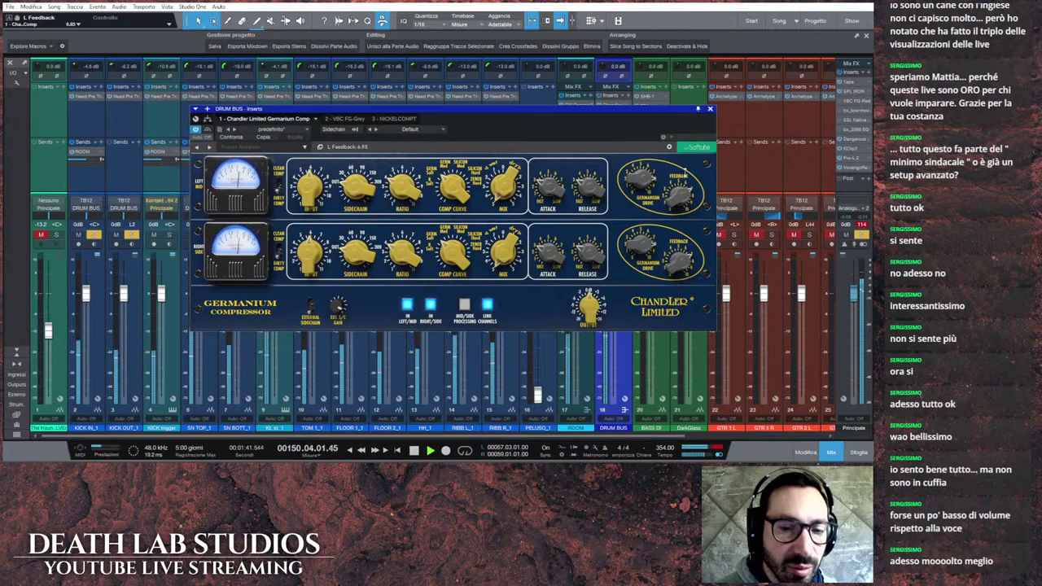
pyautogui.moveTo(549, 189)
pyautogui.mouseDown()
pyautogui.moveTo(552, 171)
pyautogui.moveTo(591, 183)
pyautogui.moveTo(553, 191)
pyautogui.mouseUp()
pyautogui.moveTo(355, 187); pyautogui.dragTo(366, 161)
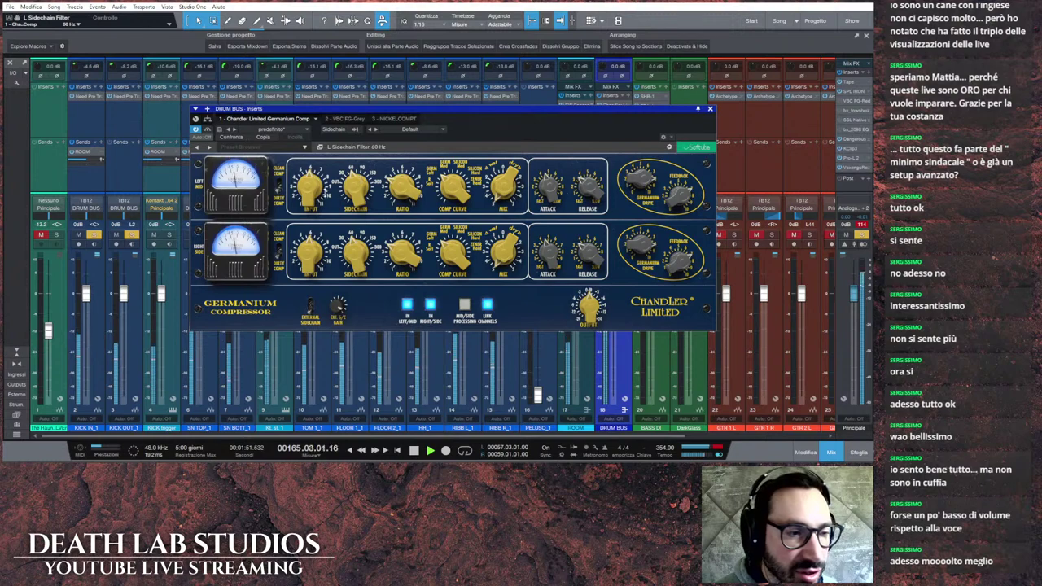
pyautogui.moveTo(324, 192); pyautogui.dragTo(317, 217)
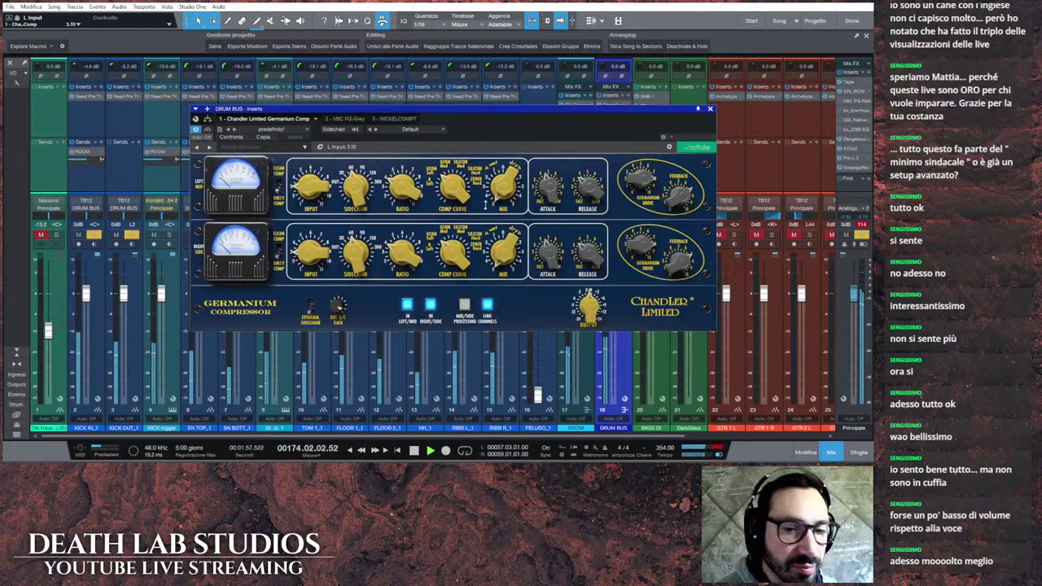
pyautogui.moveTo(686, 210); pyautogui.dragTo(679, 194)
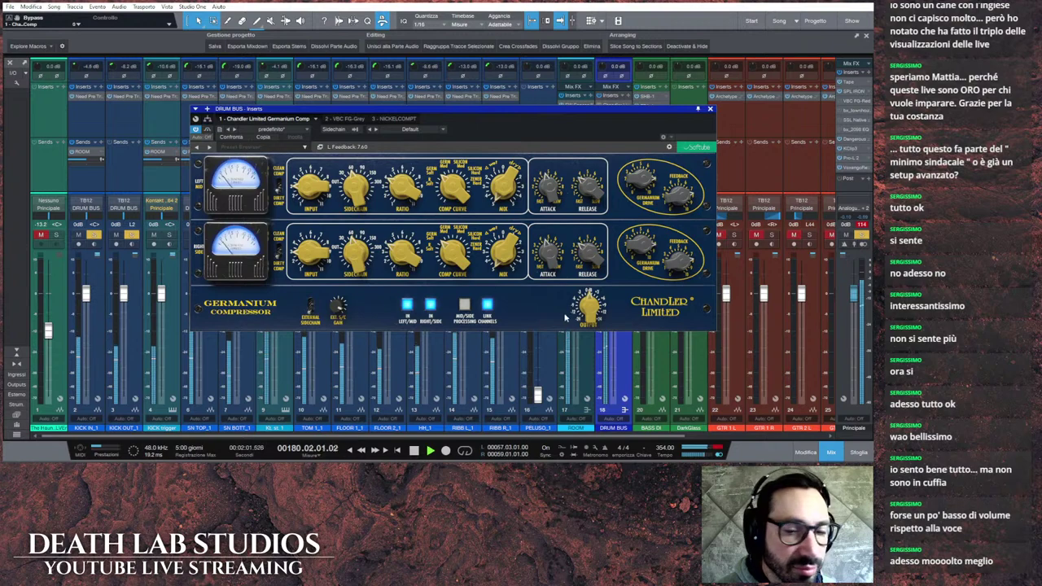
pyautogui.moveTo(586, 310); pyautogui.dragTo(587, 303)
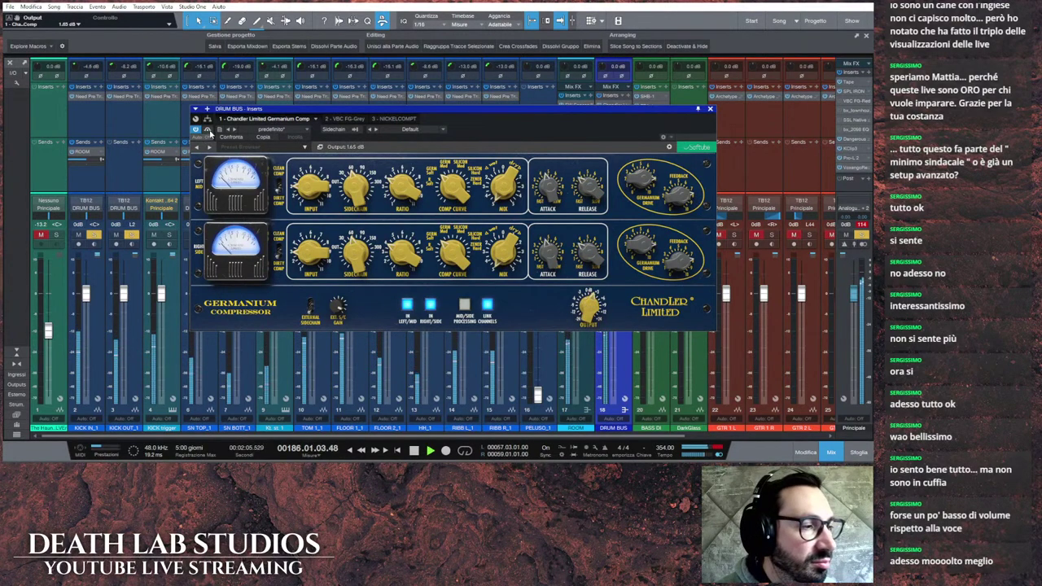
pyautogui.click(208, 130)
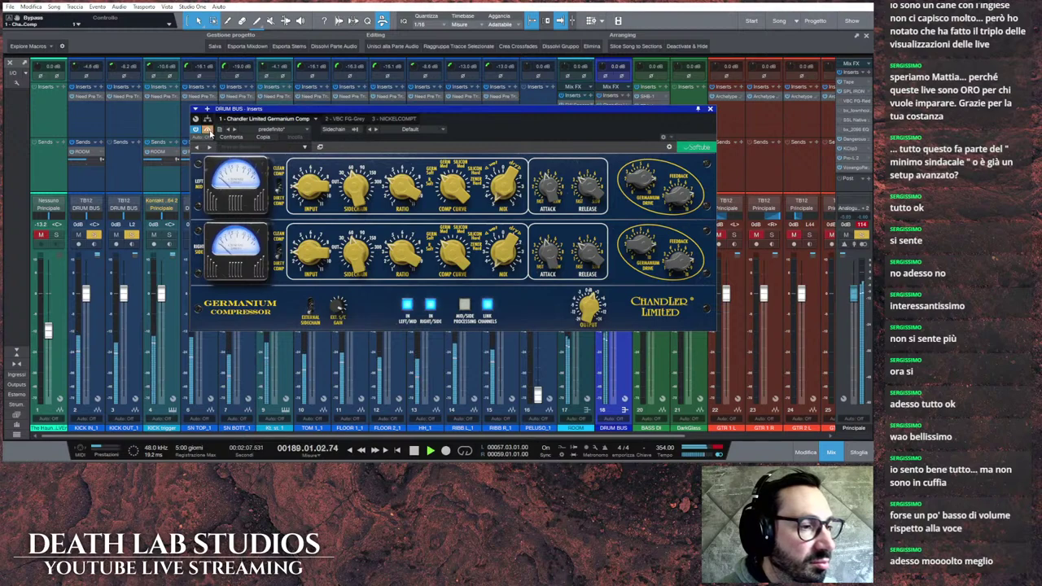
pyautogui.click(209, 130)
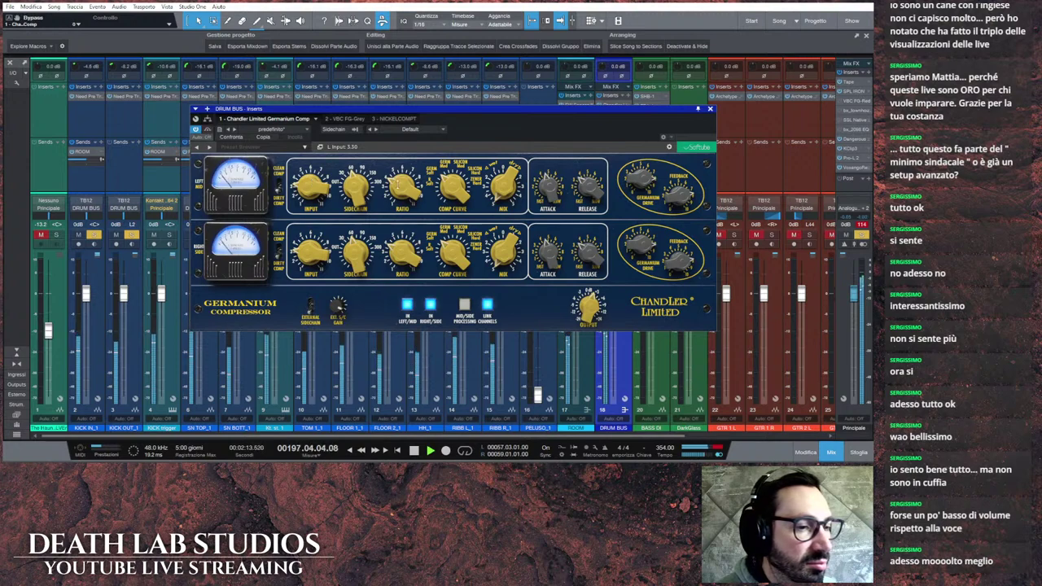
# Step: Switch the Germanium Compressor's sidechain filter to OUT, raise its input, and set its output to about 1.30 dB
pyautogui.moveTo(358, 188); pyautogui.dragTo(355, 218)
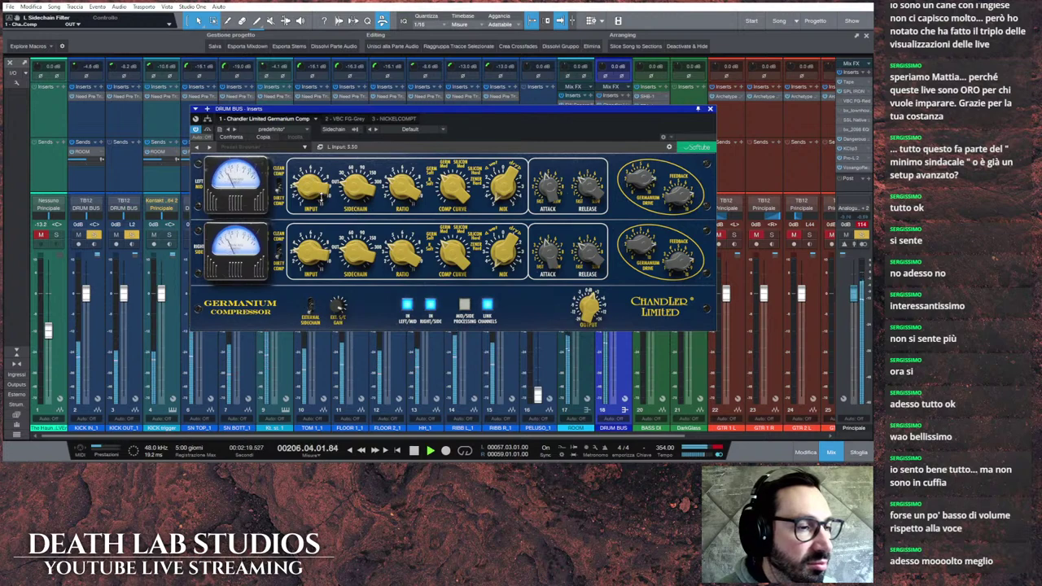
pyautogui.moveTo(319, 188); pyautogui.dragTo(324, 182)
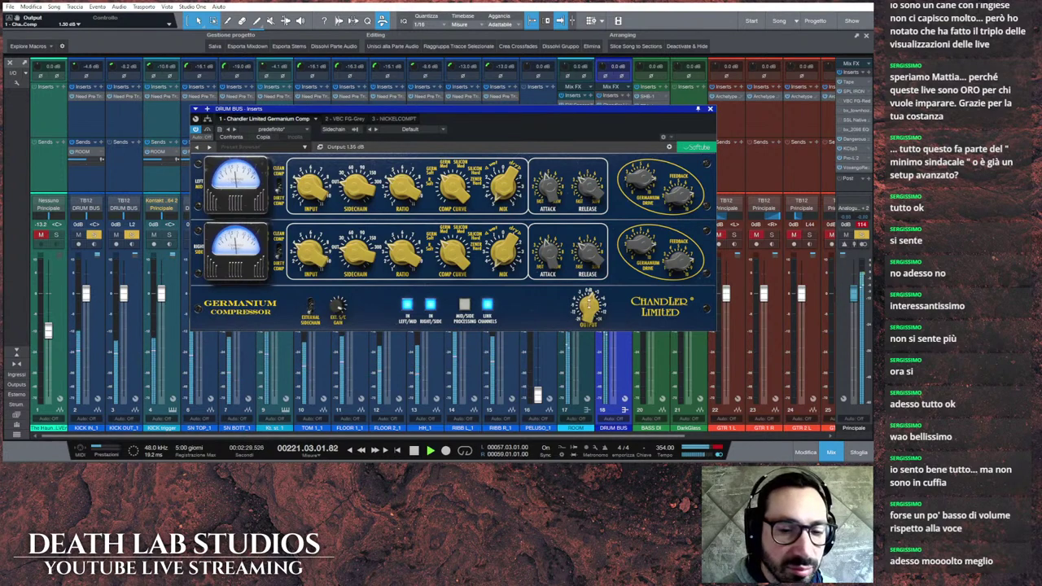
pyautogui.moveTo(588, 307); pyautogui.dragTo(588, 305)
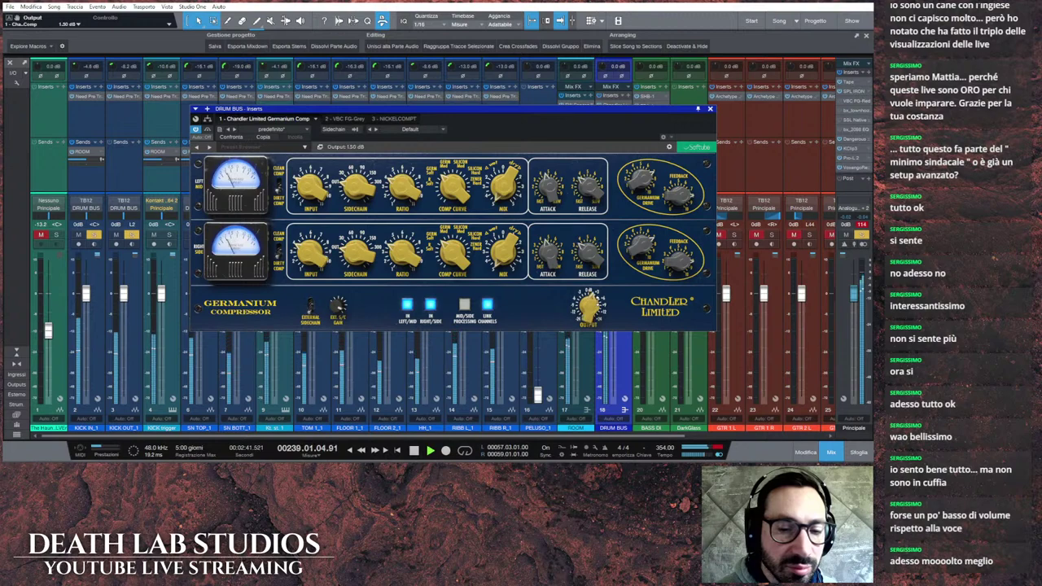
pyautogui.click(711, 109)
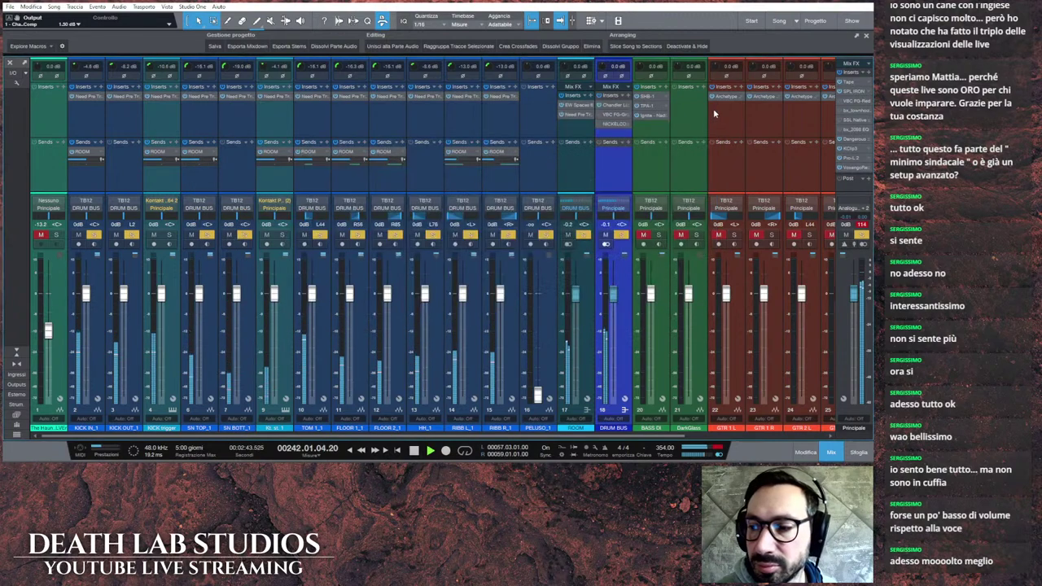
pyautogui.press('space')
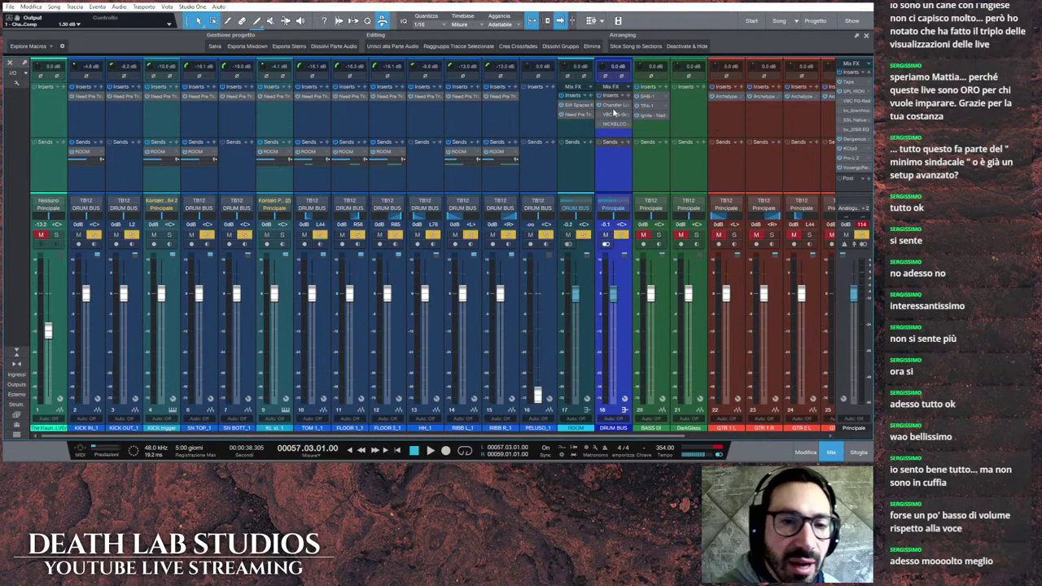
# Step: Reopen the Germanium Compressor on the DRUM BUS, set its comp curve to GERM Soft, and play back the drums
pyautogui.click(613, 113)
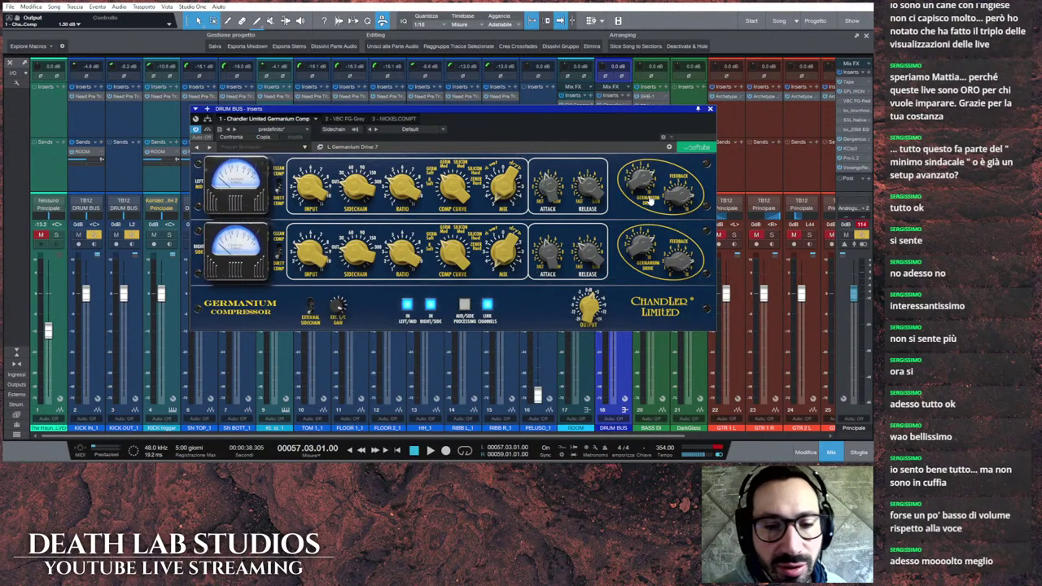
pyautogui.moveTo(451, 182)
pyautogui.mouseDown()
pyautogui.moveTo(466, 166)
pyautogui.moveTo(473, 190)
pyautogui.moveTo(446, 197)
pyautogui.mouseUp()
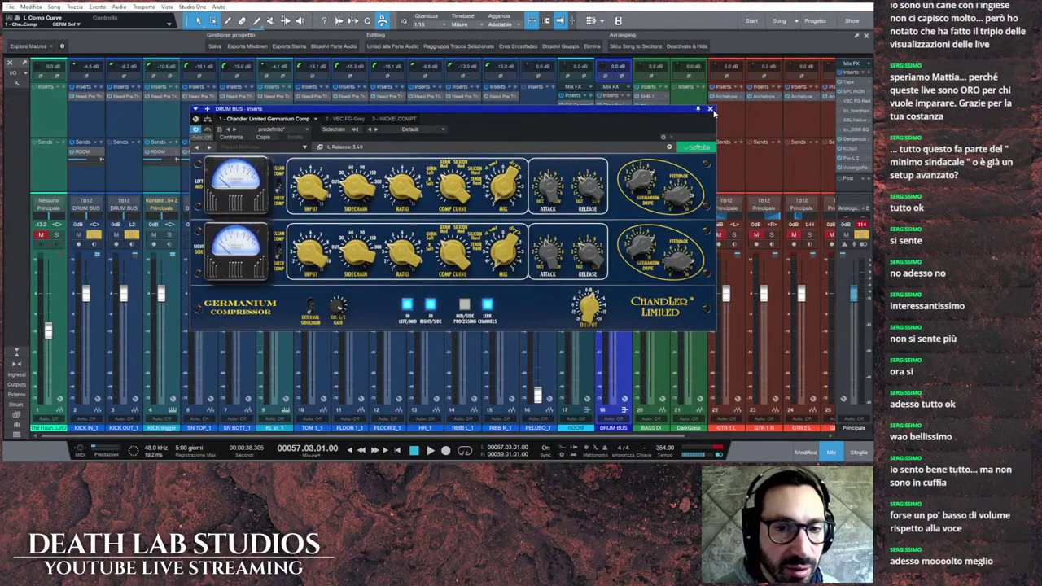
pyautogui.click(710, 109)
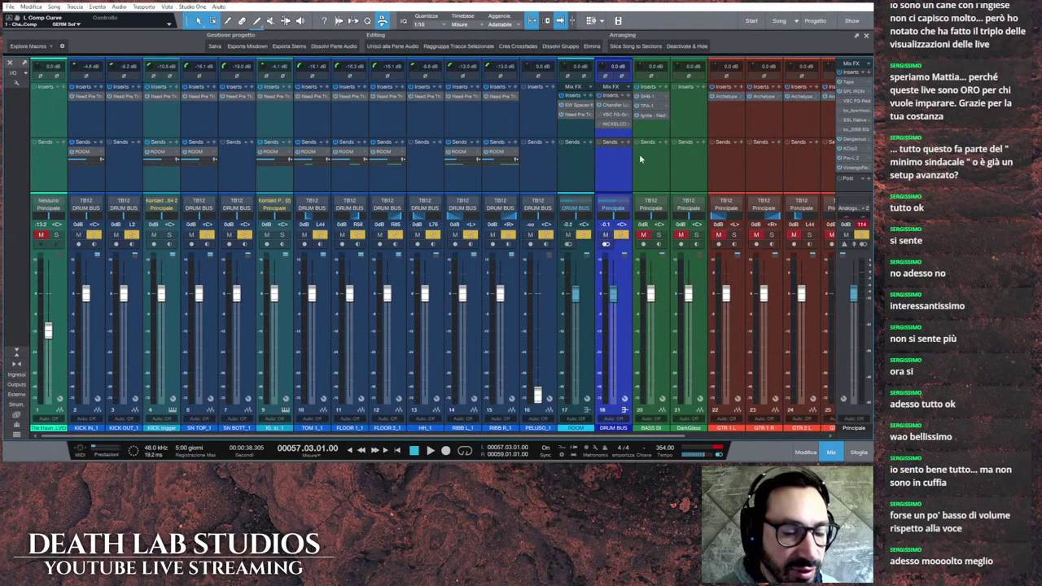
pyautogui.click(430, 451)
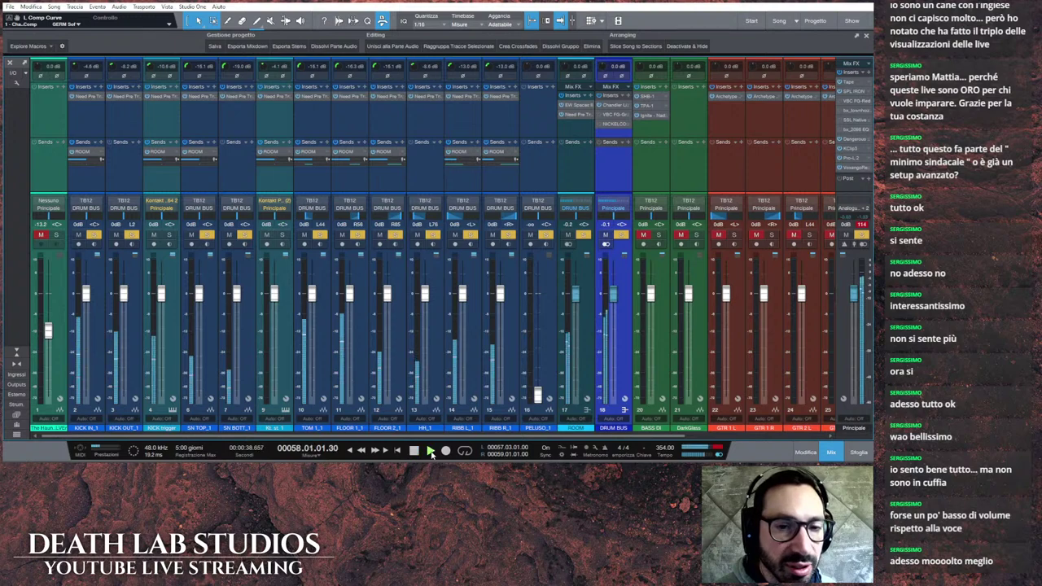
# Step: During playback, set the threshold of the DRUM BUS channel's VBC FG-Grey compressor to about -11 dB, and close the plug-in
pyautogui.click(610, 116)
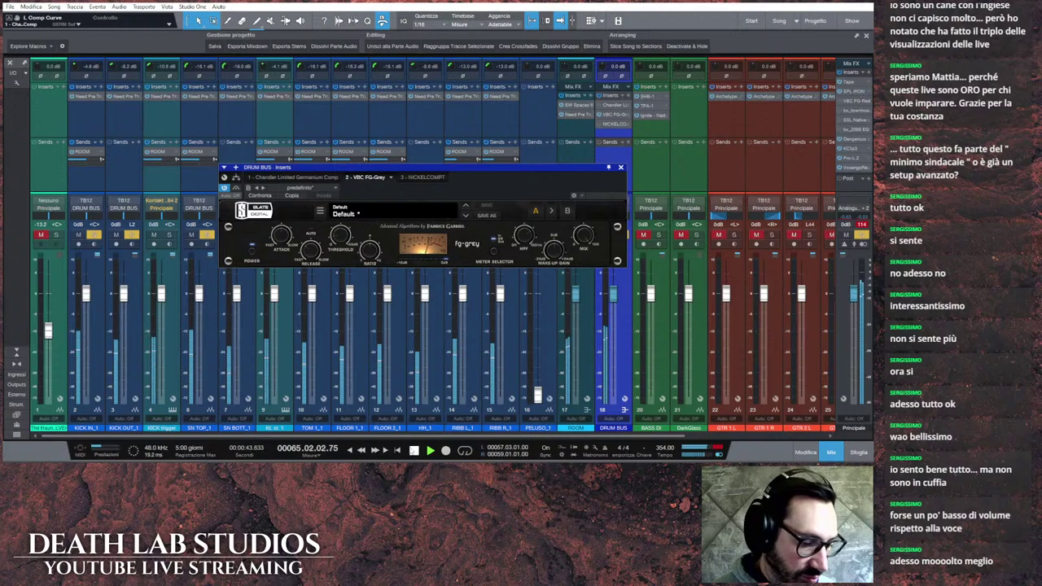
pyautogui.press('space')
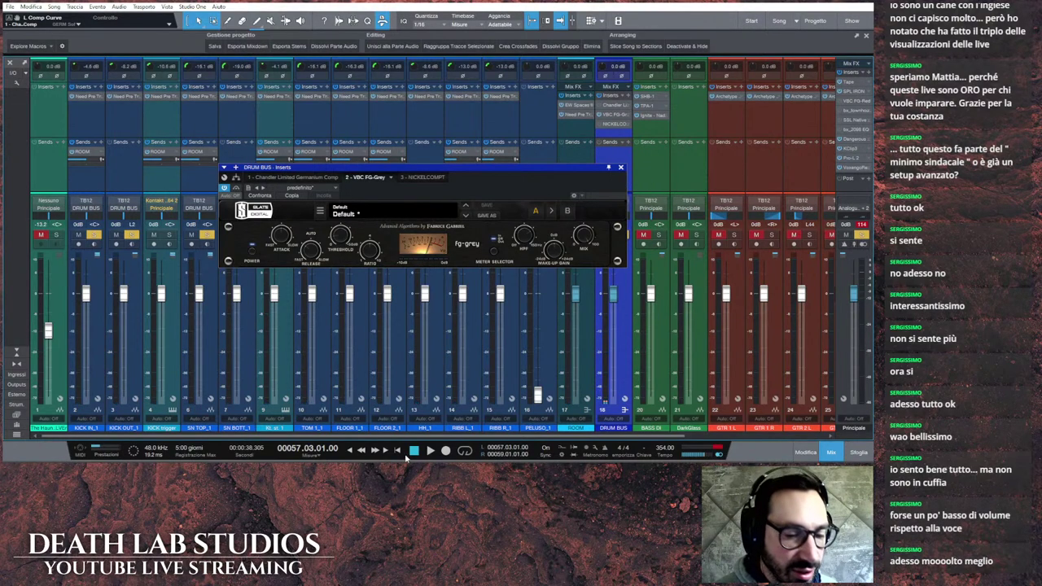
pyautogui.press('space')
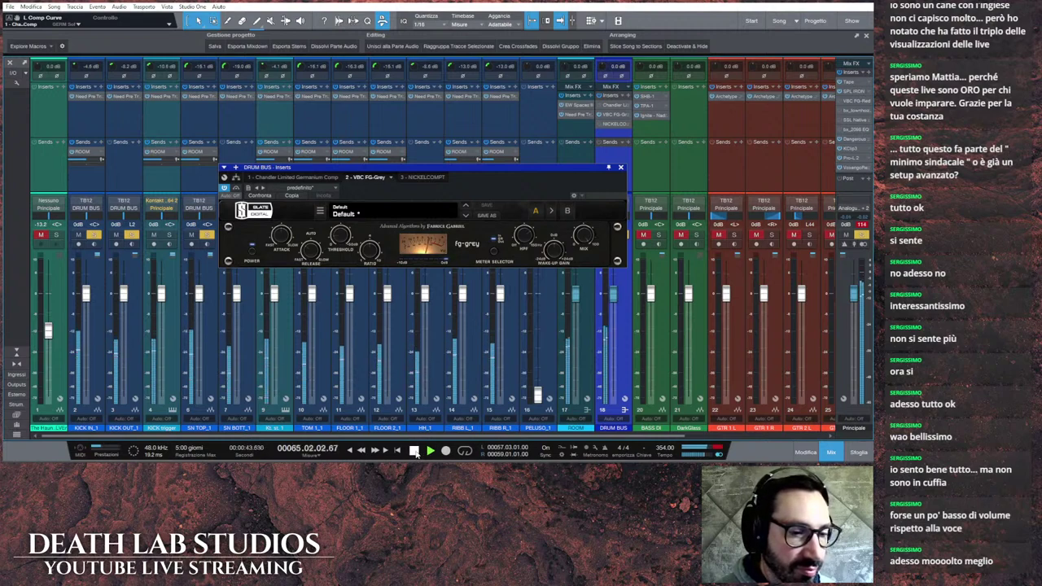
pyautogui.moveTo(341, 236)
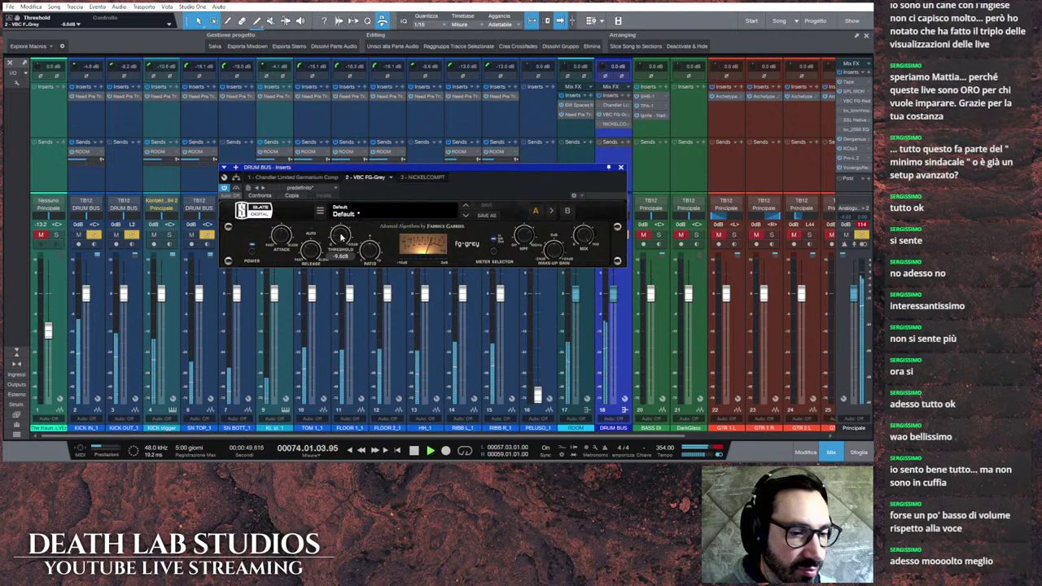
pyautogui.scroll(-3, 341, 236)
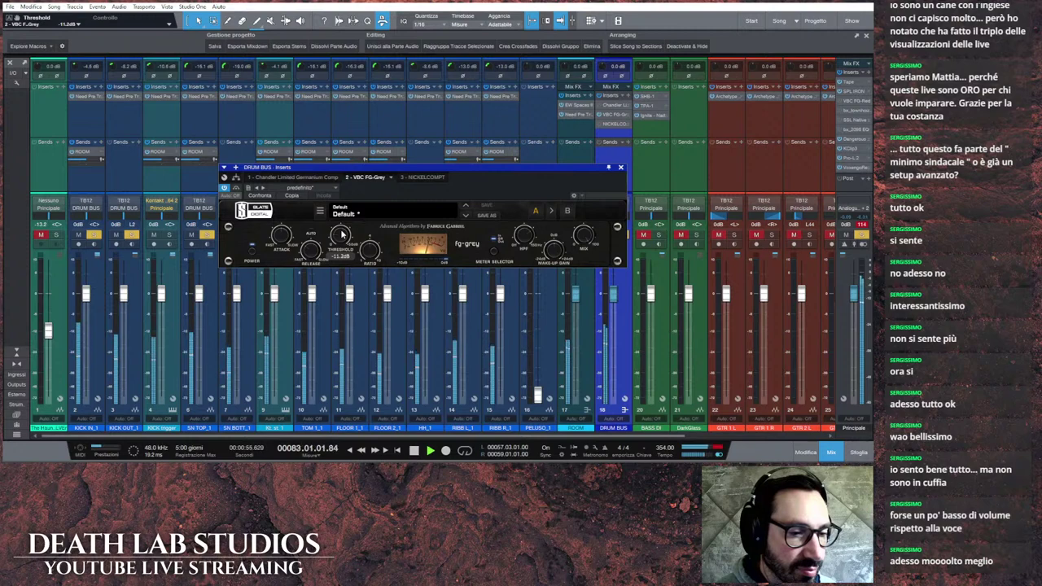
pyautogui.scroll(1, 342, 235)
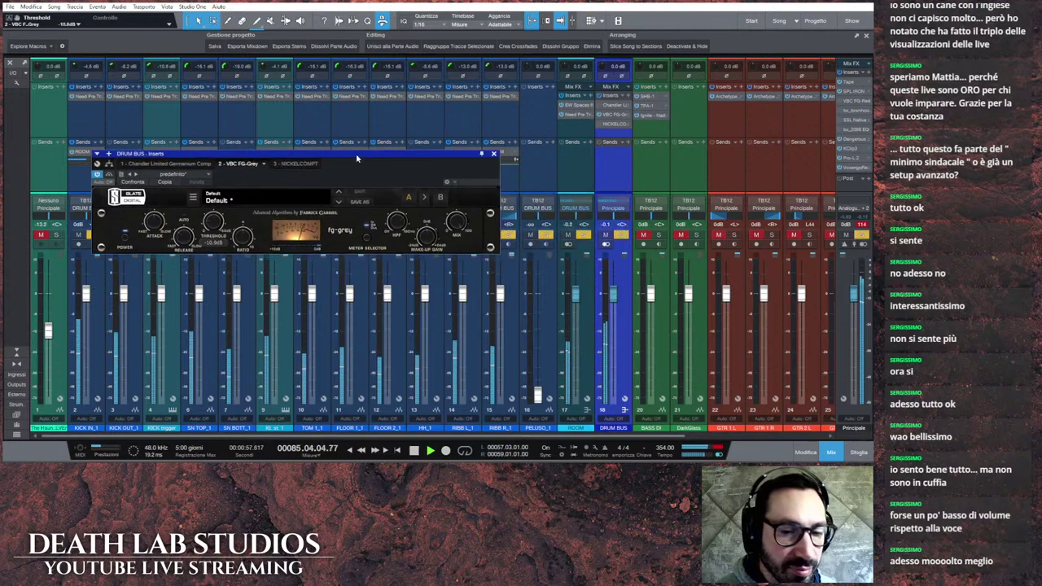
pyautogui.moveTo(485, 167); pyautogui.dragTo(356, 153)
pyautogui.click(491, 153)
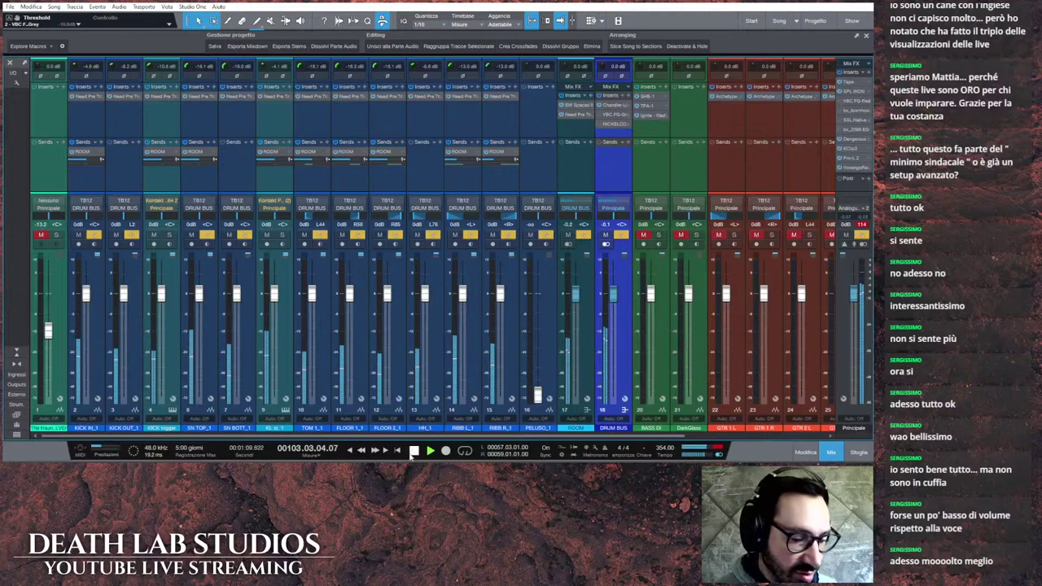
# Step: Set the left Mix of the DRUM BUS Chandler Limited Germanium Compressor to 5.00, stop playback and close the plug-in
pyautogui.click(615, 105)
pyautogui.moveTo(504, 183); pyautogui.dragTo(506, 177)
pyautogui.click(415, 452)
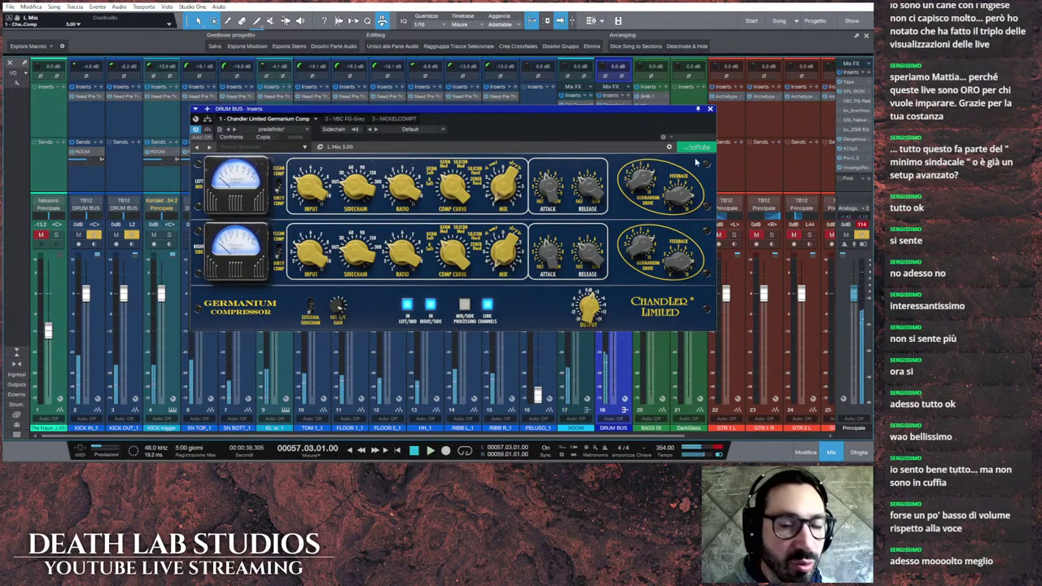
pyautogui.click(709, 109)
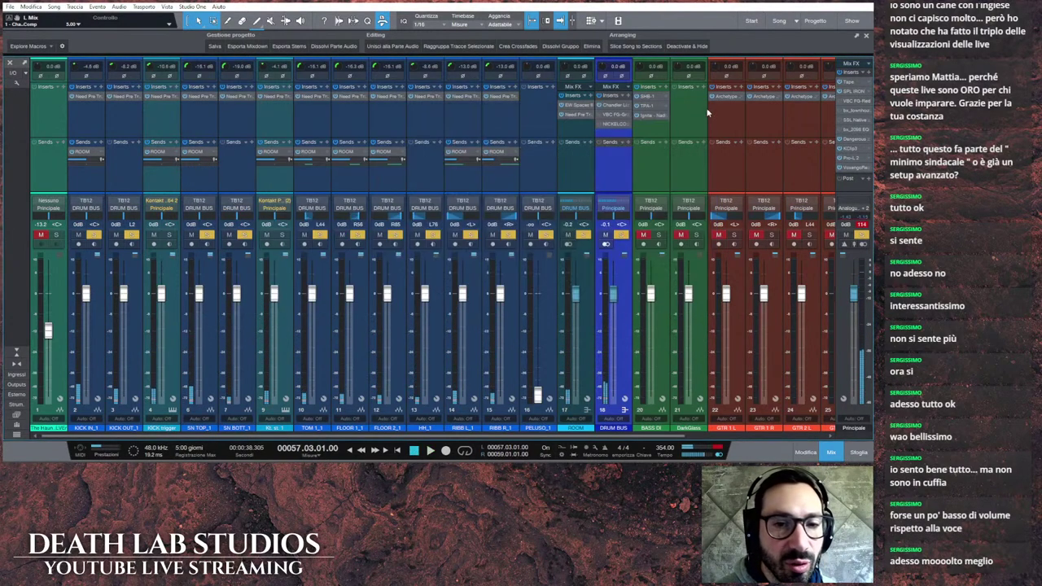
# Step: Remove the NICKELCOMPT insert from the DRUM BUS channel, and switch that channel's solo off and back on
pyautogui.rightClick(628, 125)
pyautogui.click(651, 222)
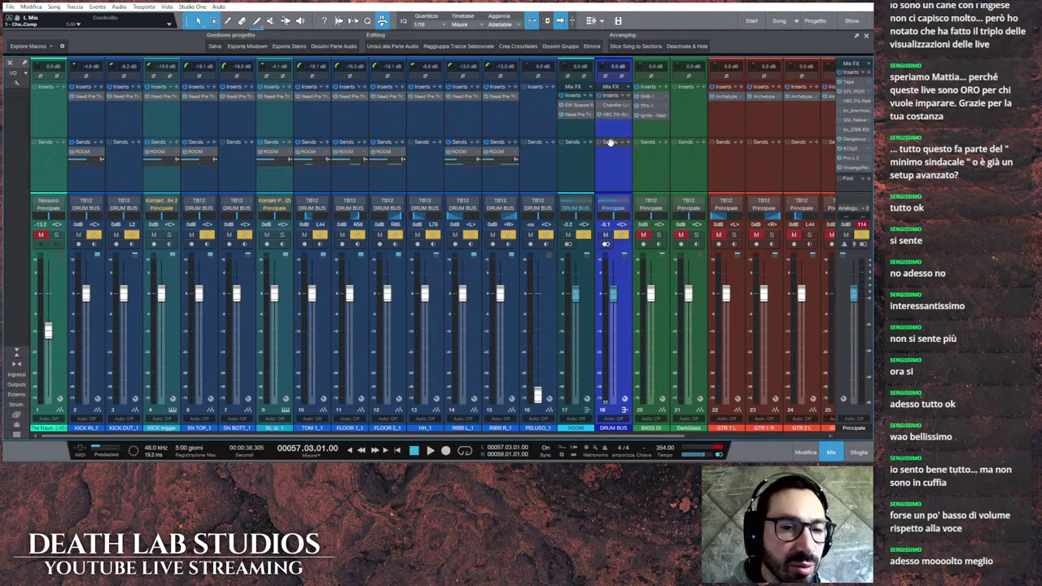
pyautogui.click(619, 236)
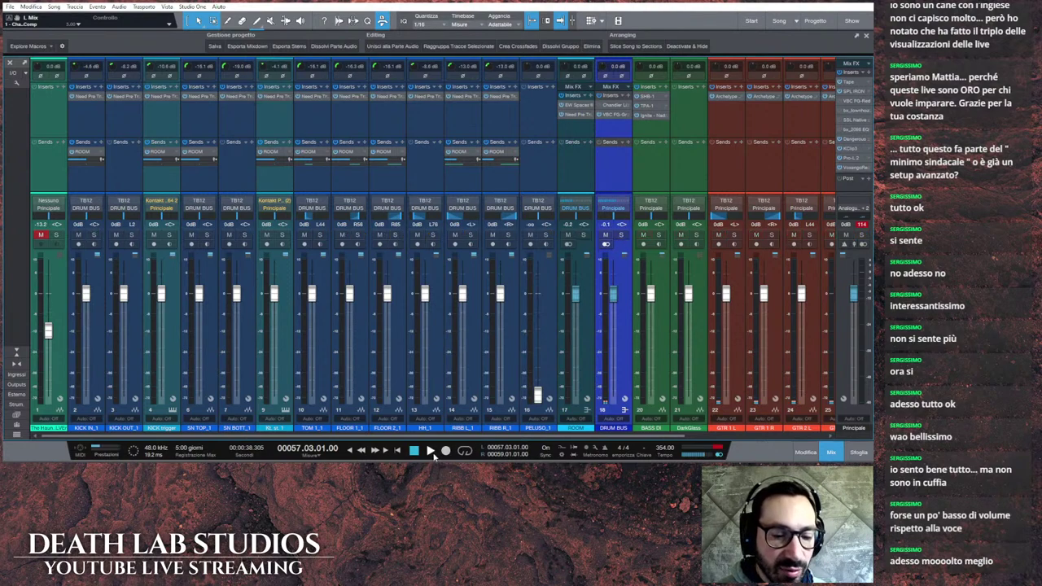
pyautogui.click(621, 235)
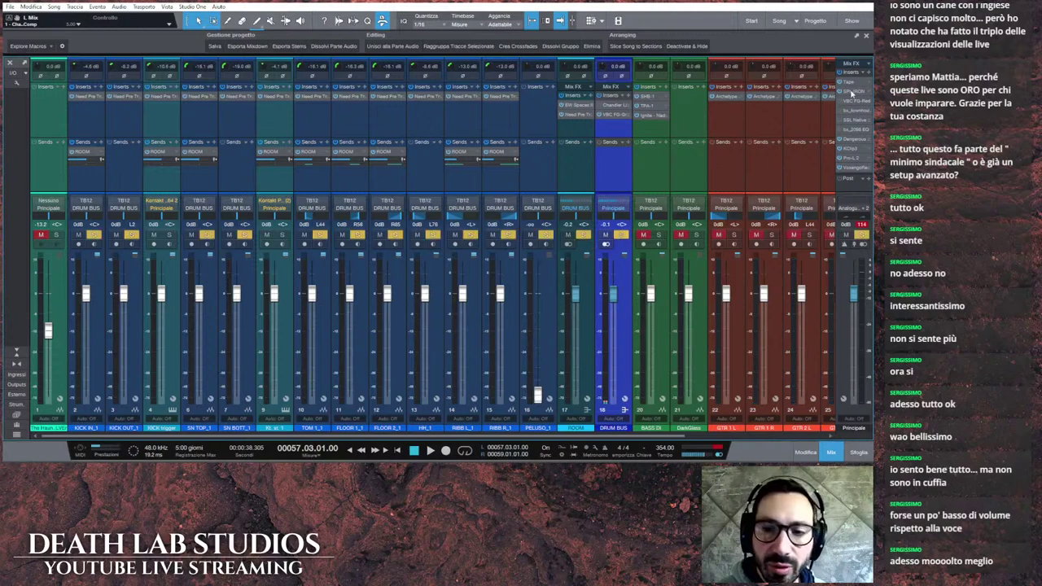
# Step: During playback, set the Tape insert on the Principale output to 15 IPS tape speed and a color amount of 5.5, closing it when done
pyautogui.press('space')
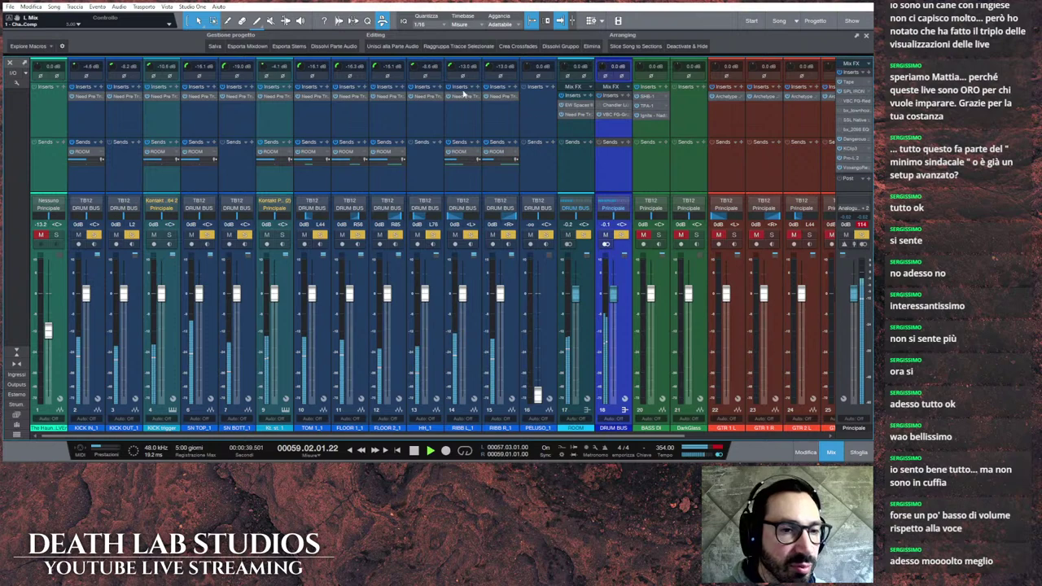
pyautogui.click(849, 81)
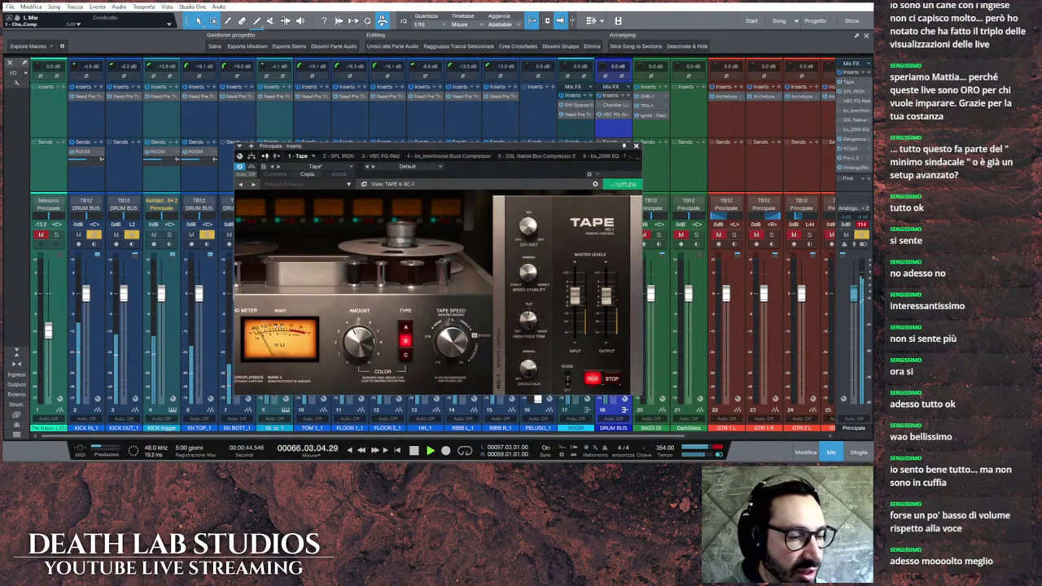
pyautogui.scroll(3, 358, 342)
pyautogui.scroll(3, 358, 341)
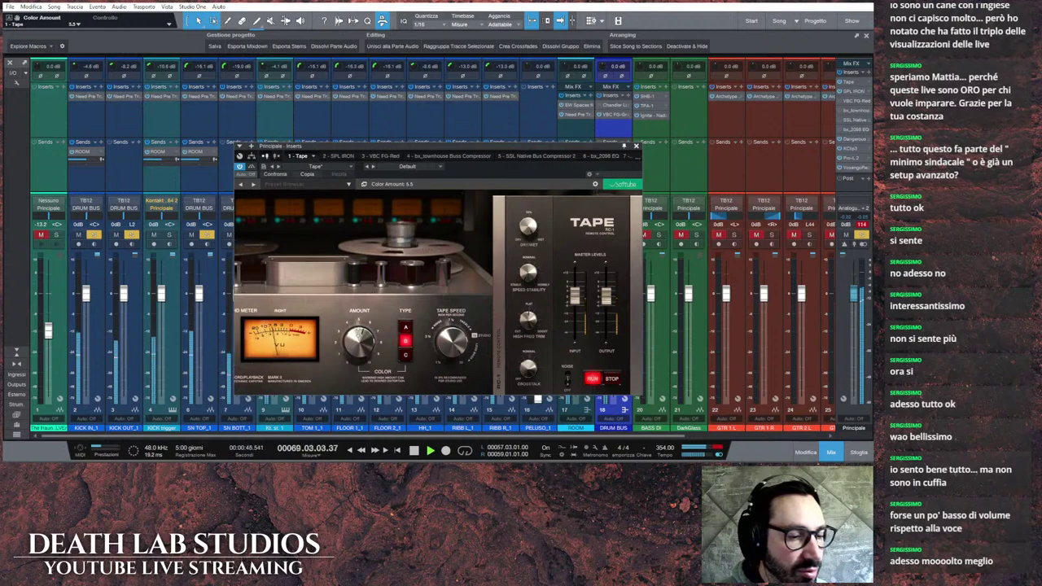
pyautogui.scroll(-1, 358, 342)
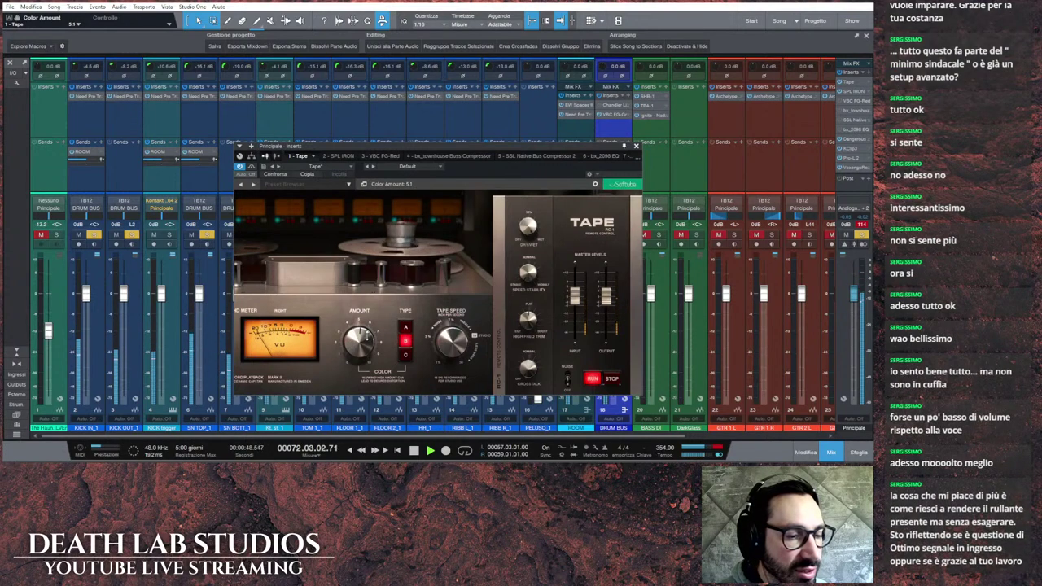
pyautogui.scroll(-1, 452, 342)
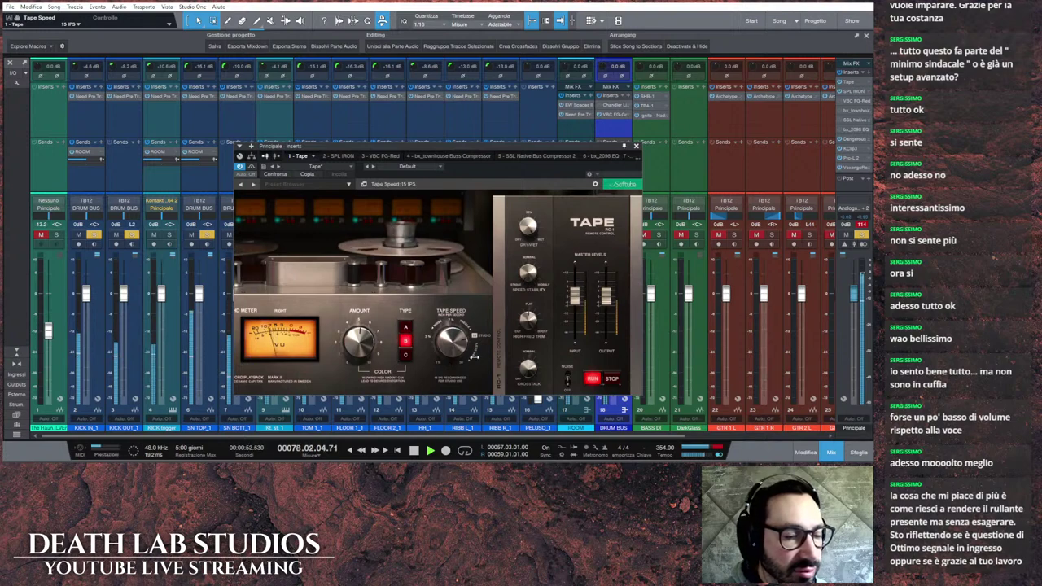
pyautogui.scroll(2, 375, 342)
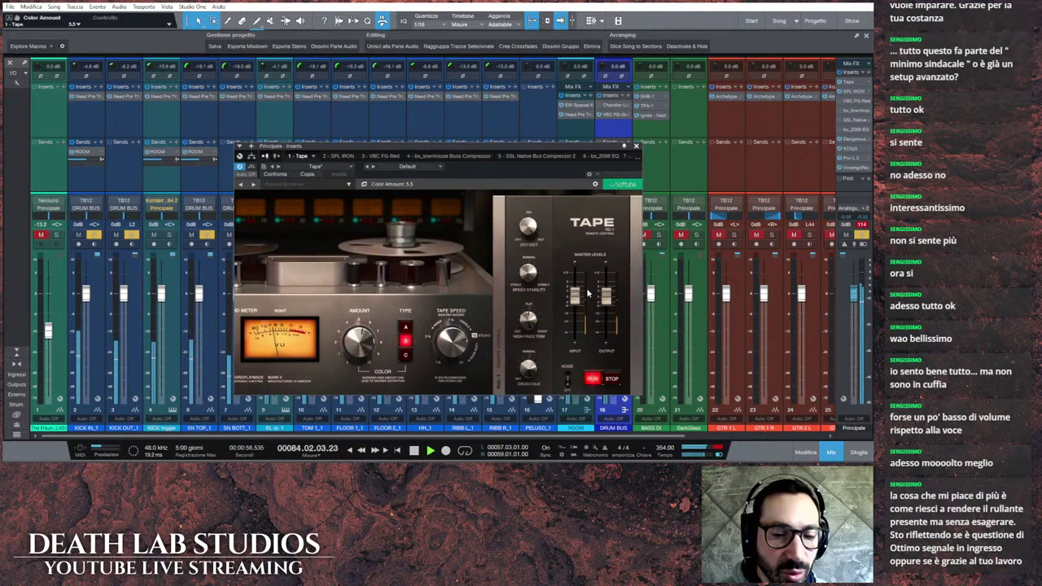
pyautogui.click(637, 147)
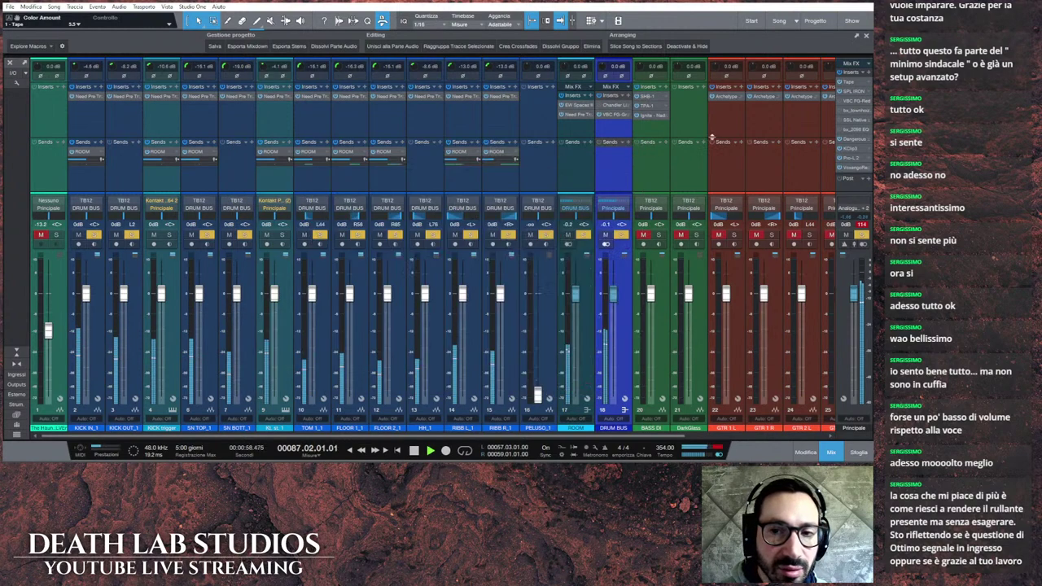
# Step: Set the SPL IRON threshold on the Principale output to +20.0, compare the sound with its power off and on, and stop playback
pyautogui.click(851, 89)
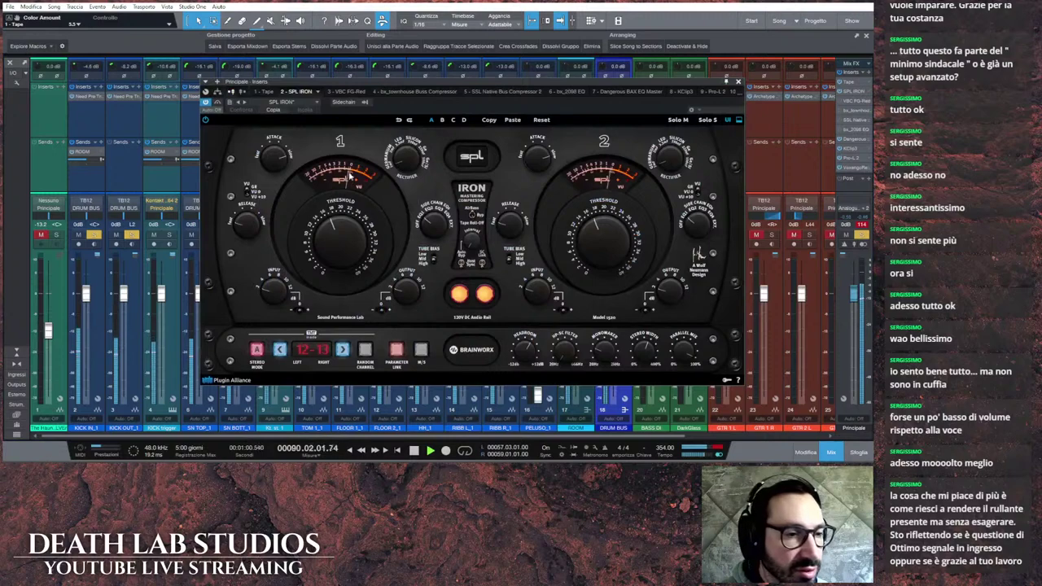
pyautogui.moveTo(334, 230); pyautogui.dragTo(337, 228)
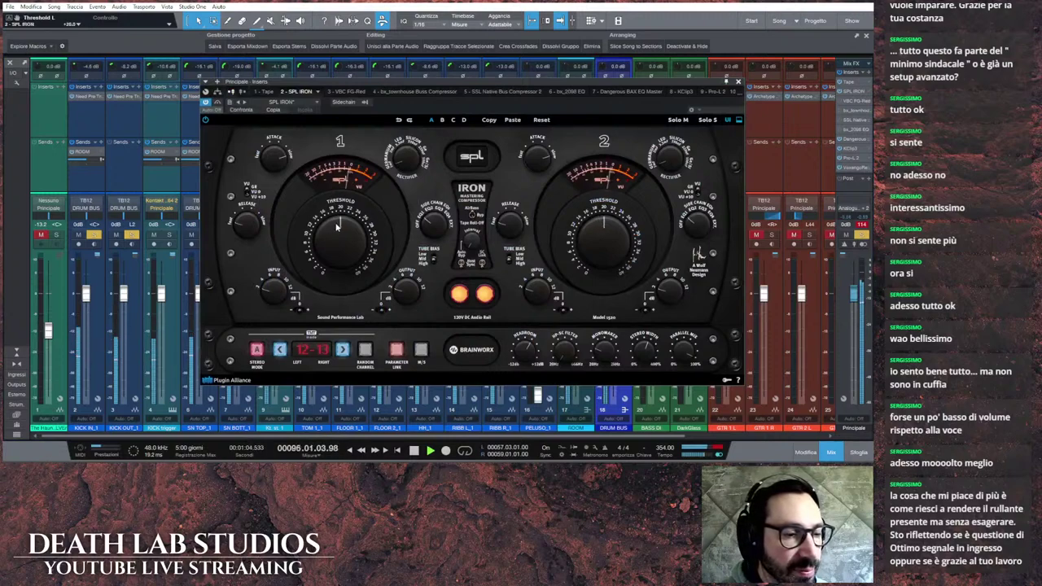
pyautogui.click(461, 295)
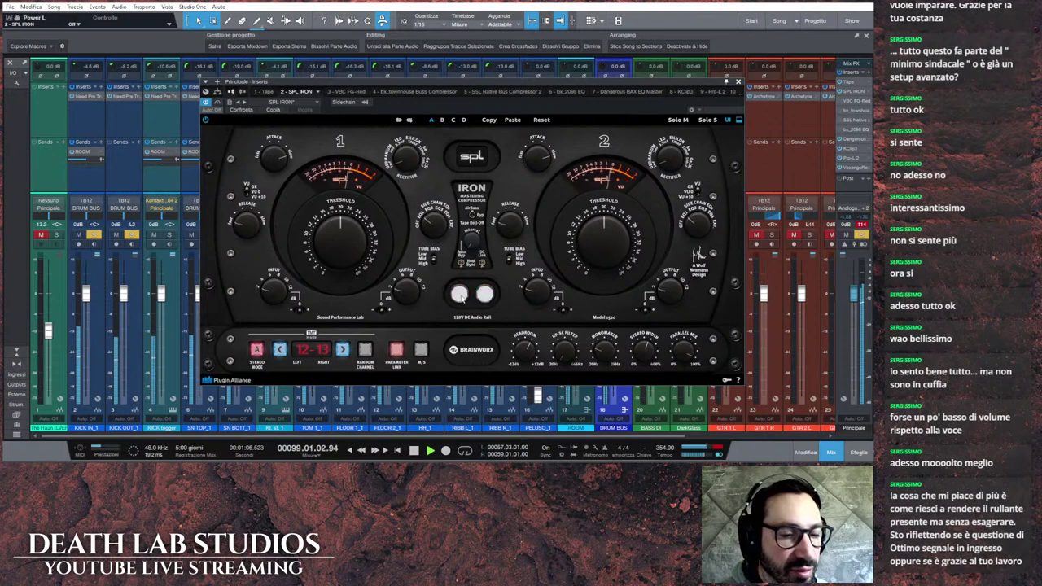
pyautogui.click(460, 295)
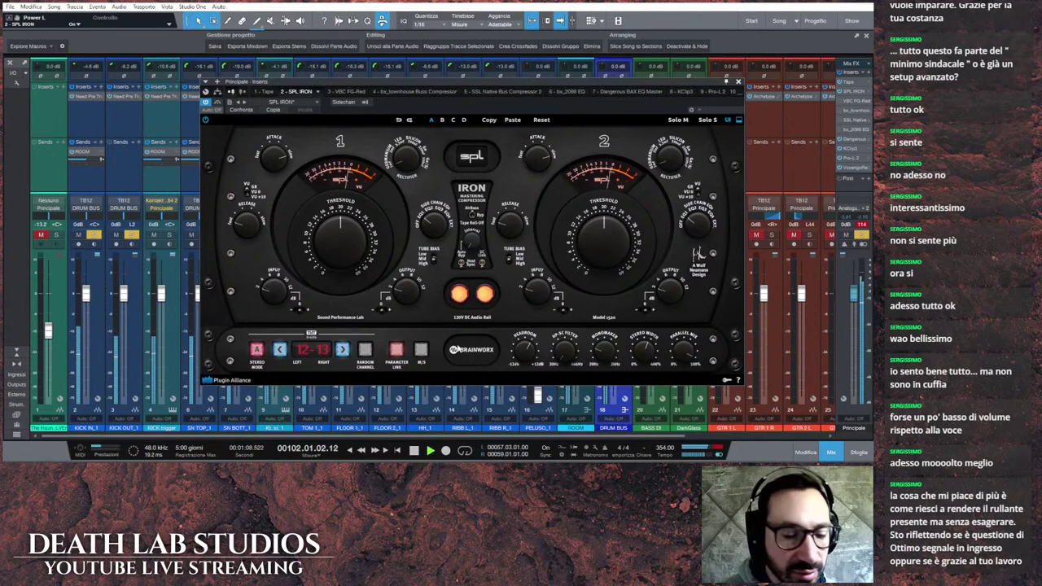
pyautogui.click(415, 448)
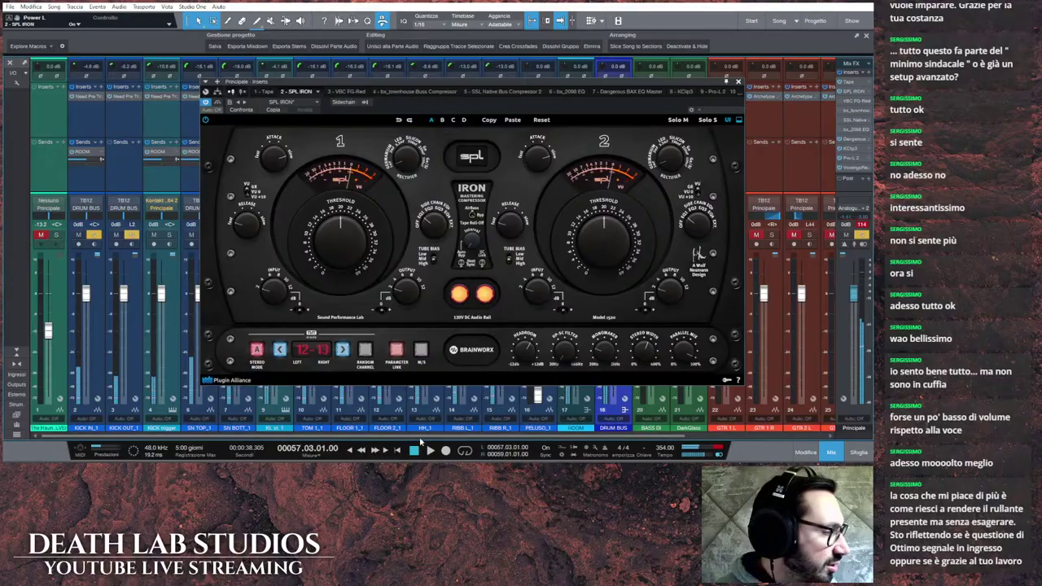
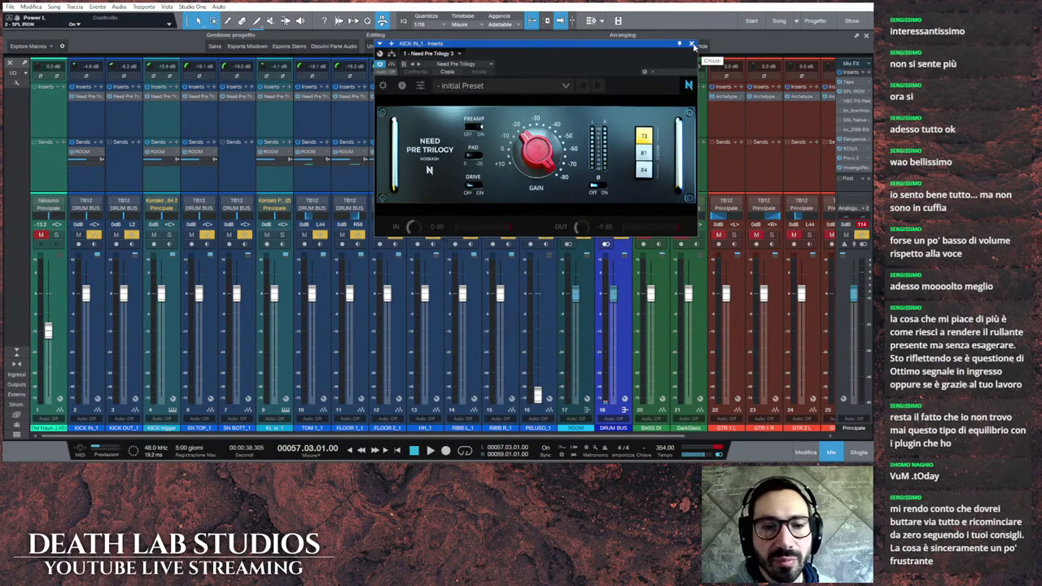
# Step: Examine the oversampling setting of the Need Pre Trilogy insert on the KICK IN_1 channel, and close the plug-in
pyautogui.click(692, 45)
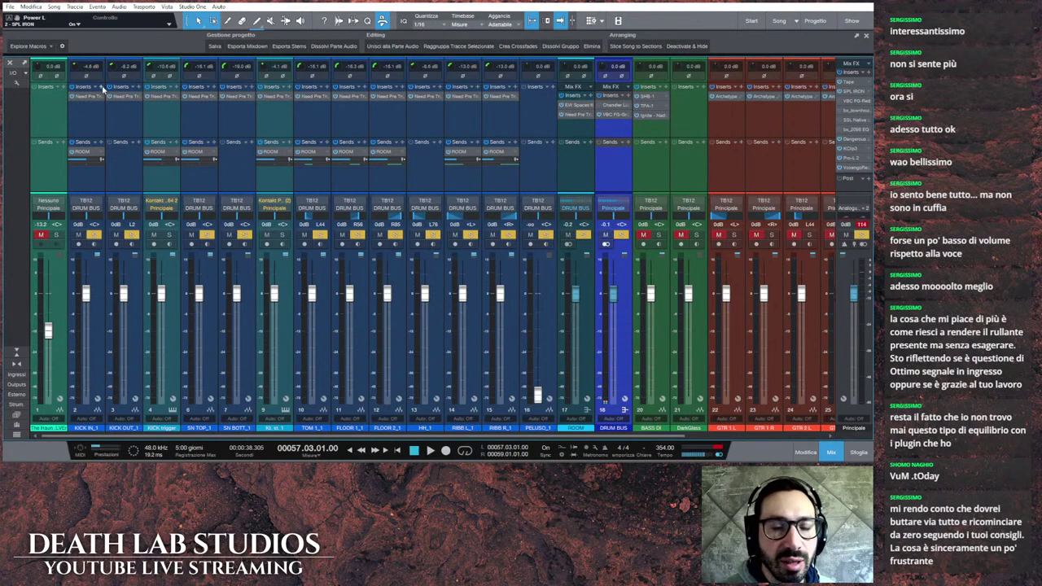
pyautogui.click(81, 97)
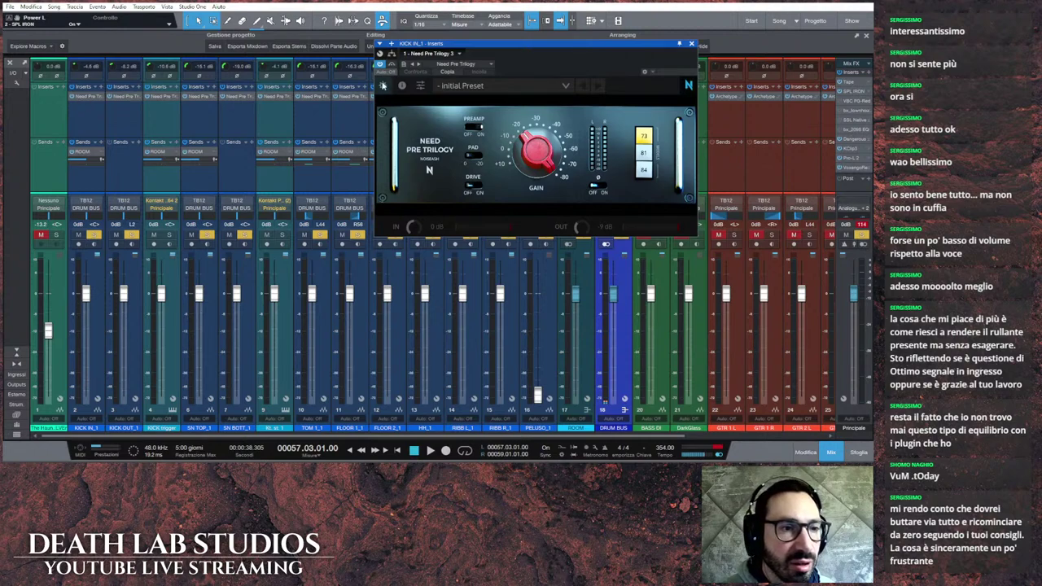
pyautogui.click(383, 85)
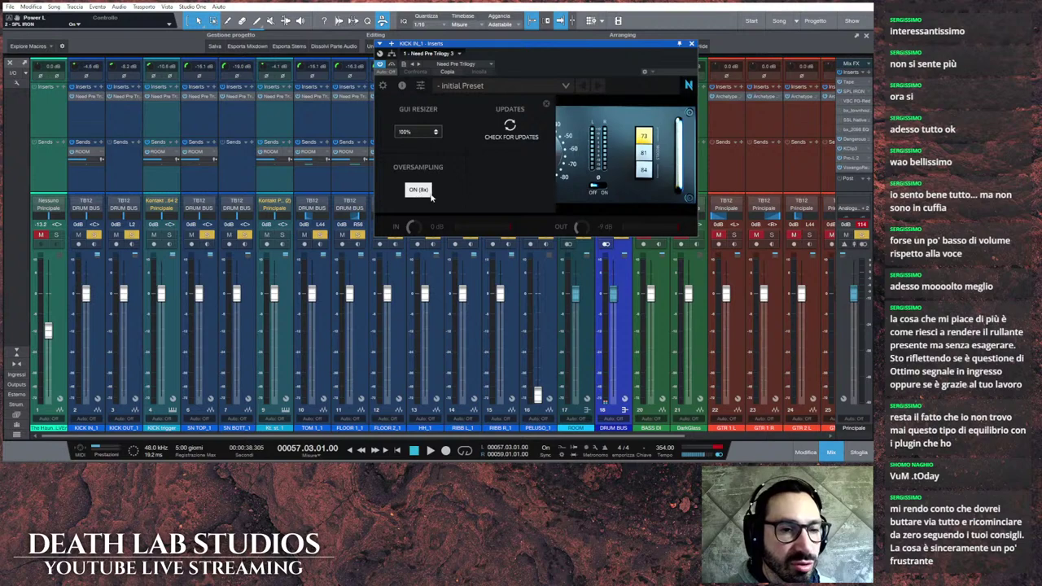
pyautogui.click(546, 105)
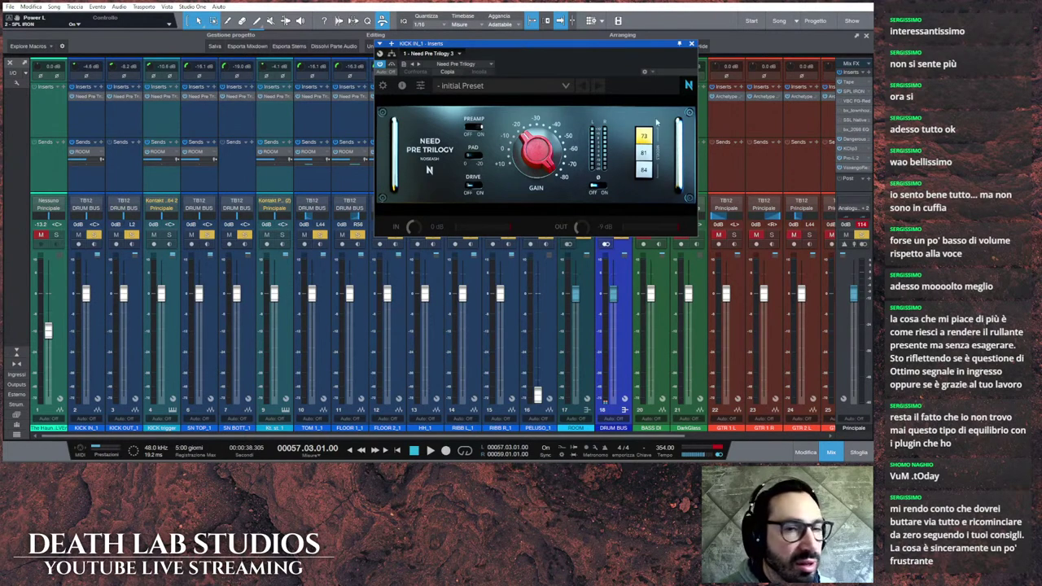
pyautogui.click(691, 46)
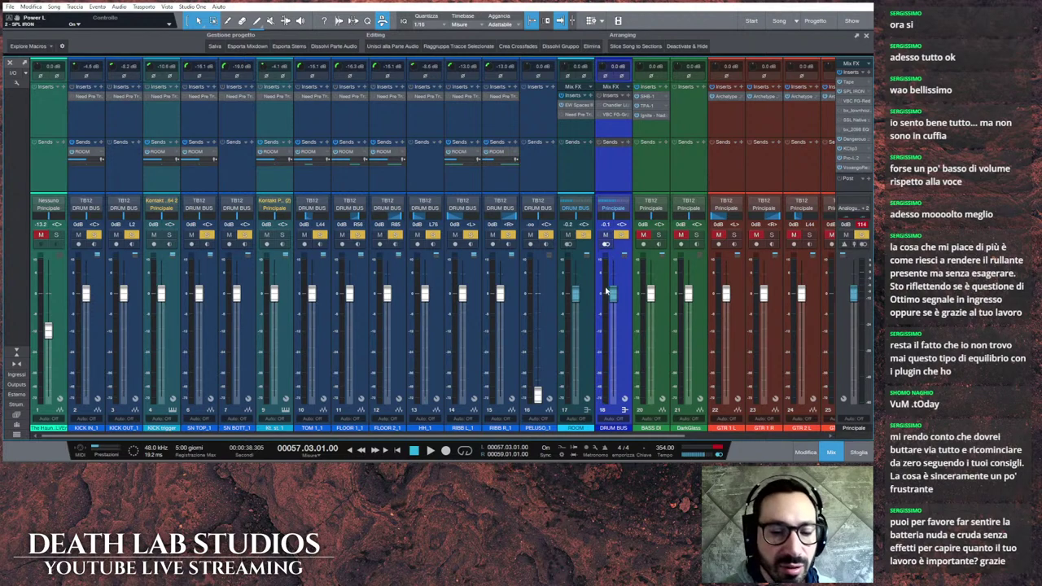
# Step: During playback, select the channels from KICK IN_1 to ROOM together, and bypass the EW Spaces insert on ROOM before selecting only PELUSO_1
pyautogui.click(430, 452)
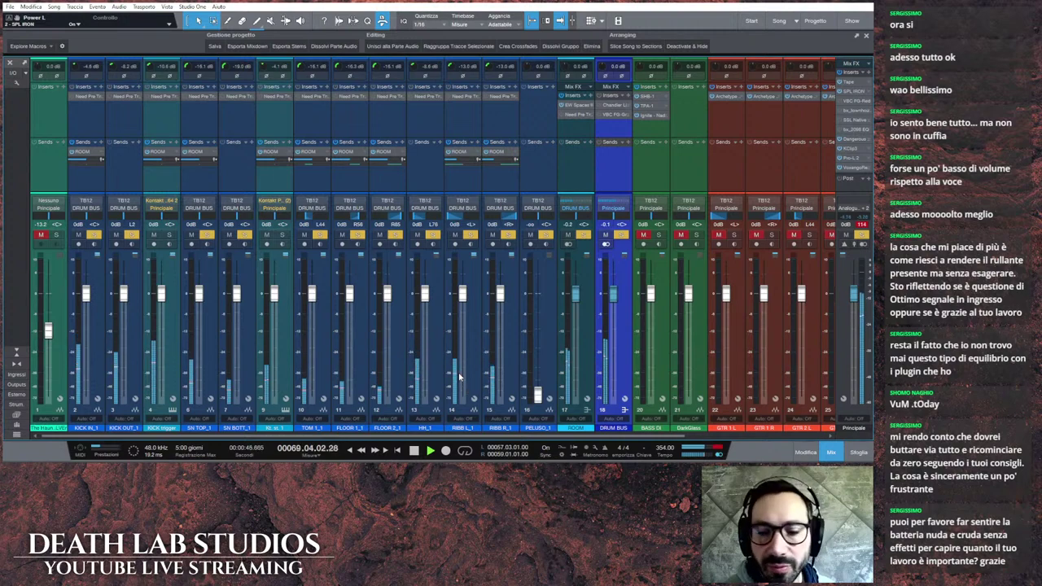
pyautogui.click(99, 312)
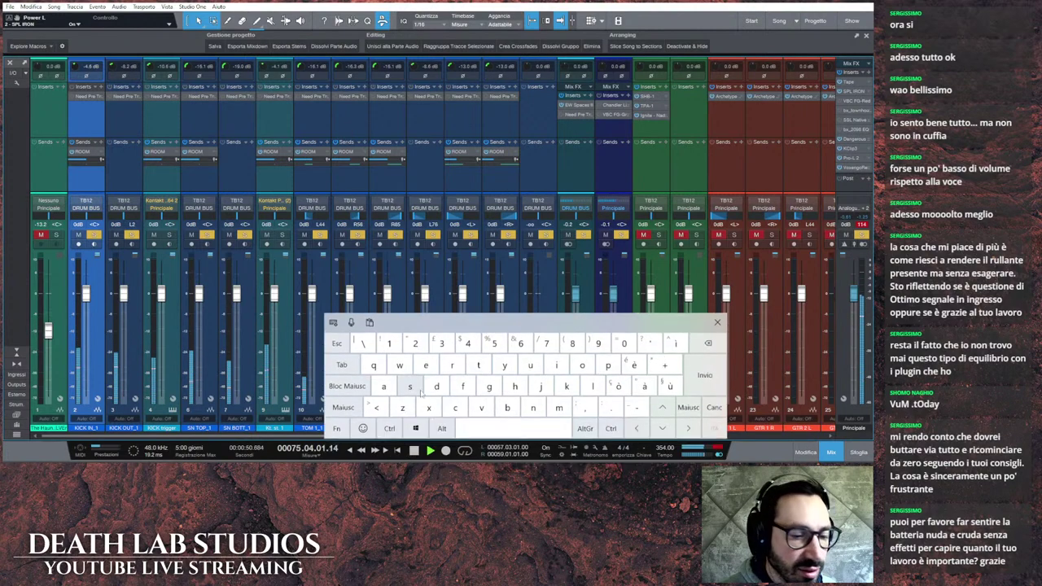
pyautogui.click(342, 406)
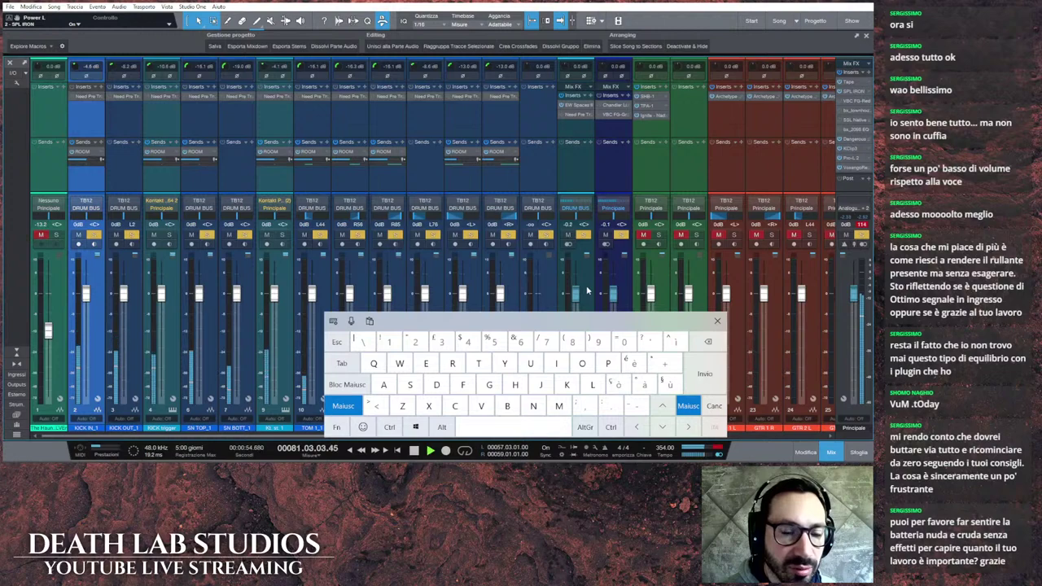
pyautogui.keyDown('shift'); pyautogui.click(586, 291); pyautogui.keyUp('shift')
pyautogui.click(717, 321)
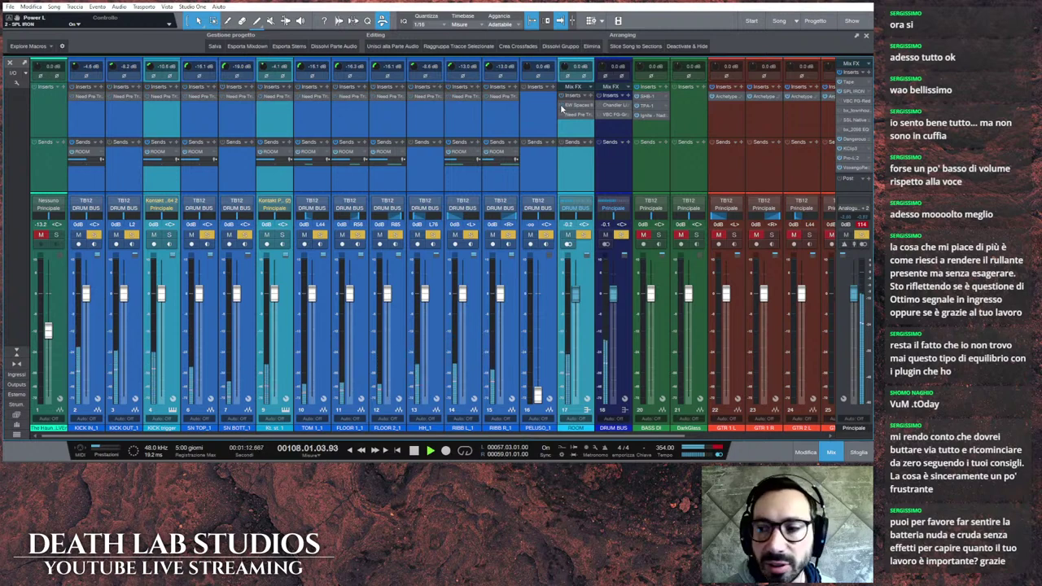
pyautogui.click(544, 177)
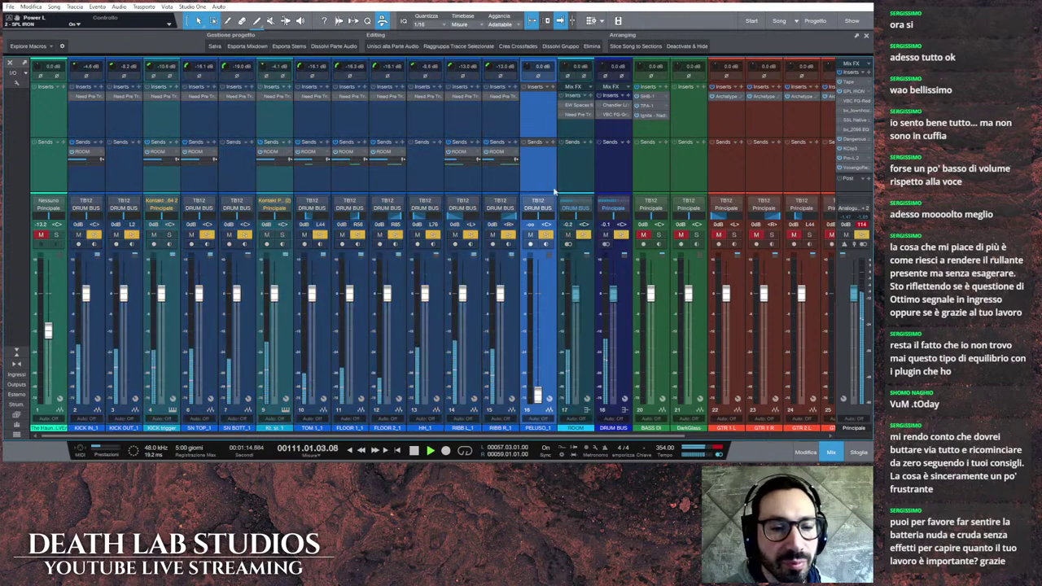
# Step: Select the channels from KICK IN_1 to PELUSO_1 together, re-enable their Need Pre Trilogy inserts during playback, and stop playback
pyautogui.click(830, 453)
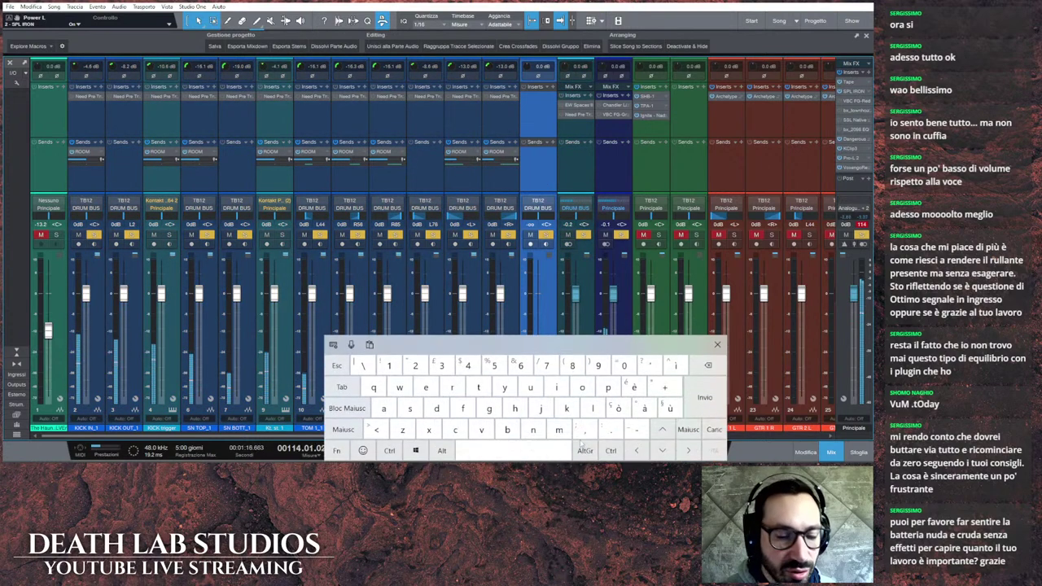
pyautogui.click(345, 409)
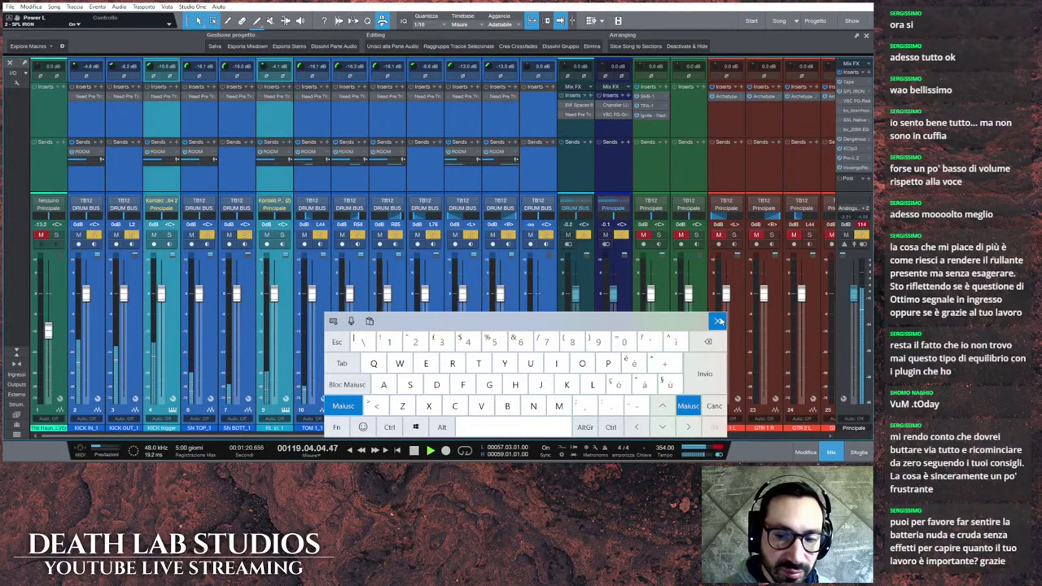
pyautogui.click(717, 321)
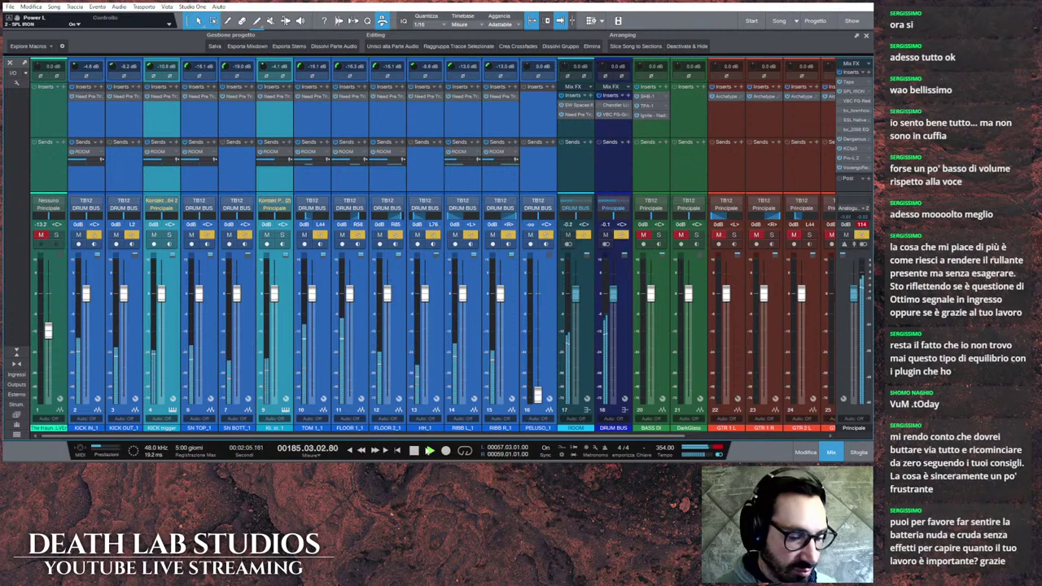
pyautogui.press('space')
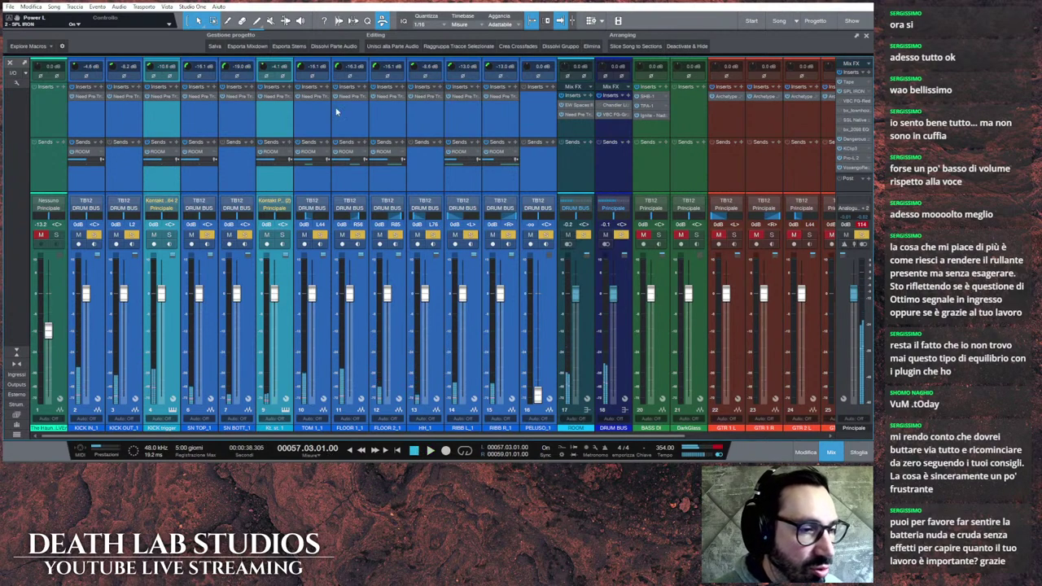
# Step: Select only TOM 1_1, set the output of its Need Pre Trilogy insert to -7.1 dB, and close the plug-in
pyautogui.click(313, 114)
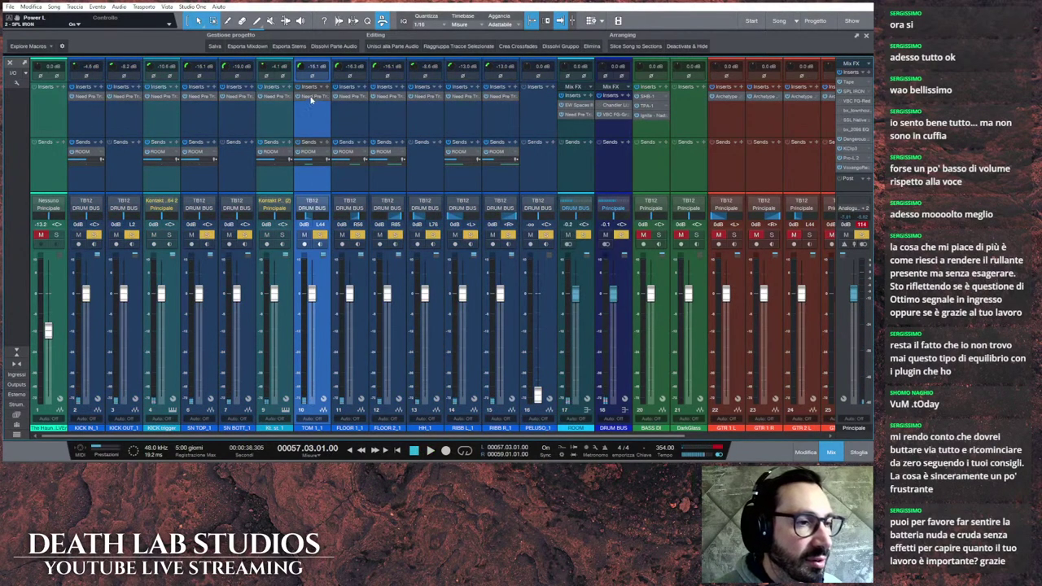
pyautogui.click(312, 97)
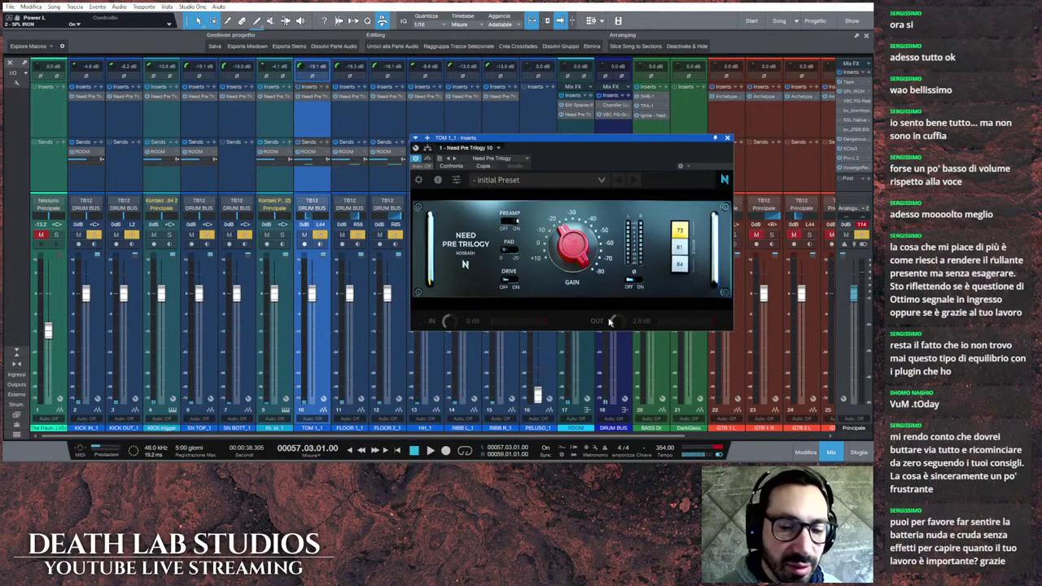
pyautogui.scroll(-2, 617, 322)
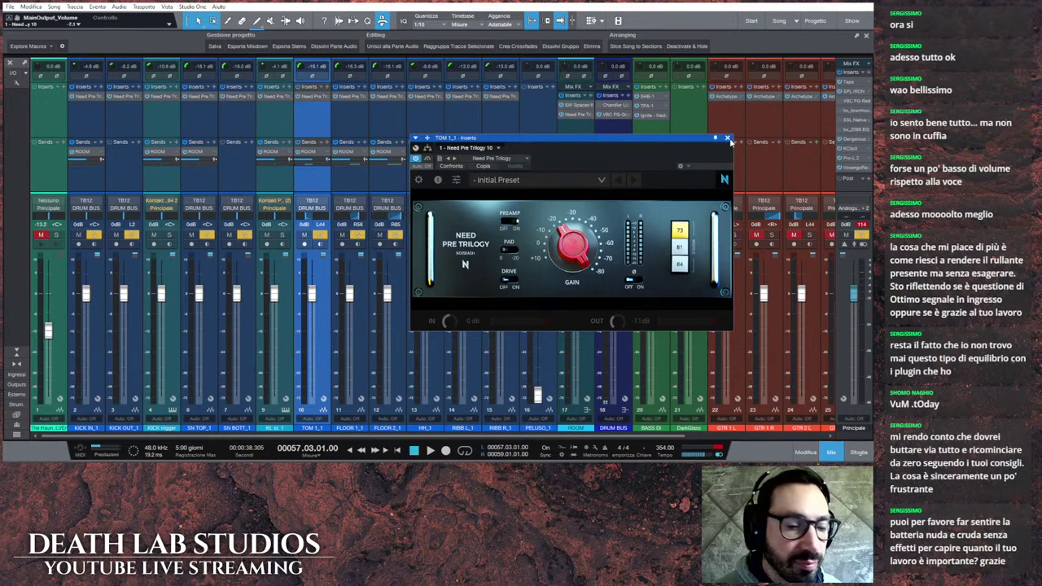
pyautogui.click(728, 138)
# Step: Set the Need Pre Trilogy output to -7.1 dB on FLOOR 1_1 and FLOOR 2_1, and listen to the drums briefly
pyautogui.click(354, 97)
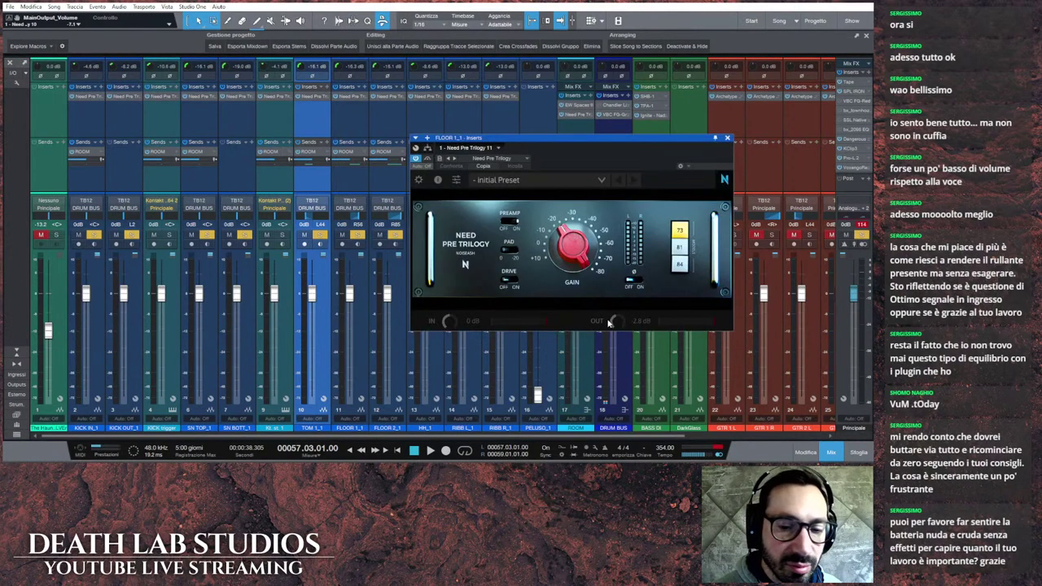
pyautogui.scroll(-2, 608, 322)
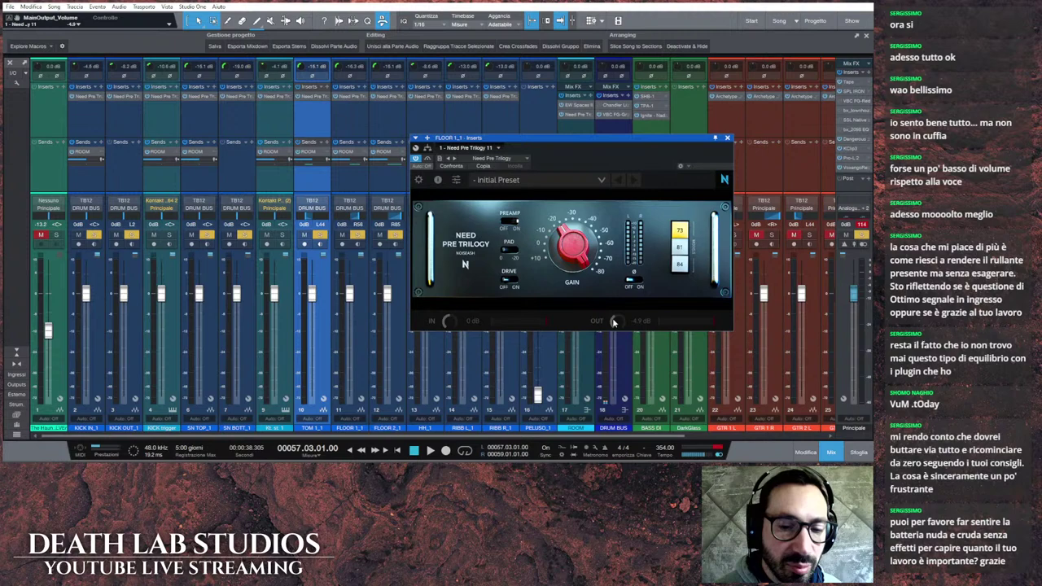
pyautogui.click(354, 122)
pyautogui.click(388, 128)
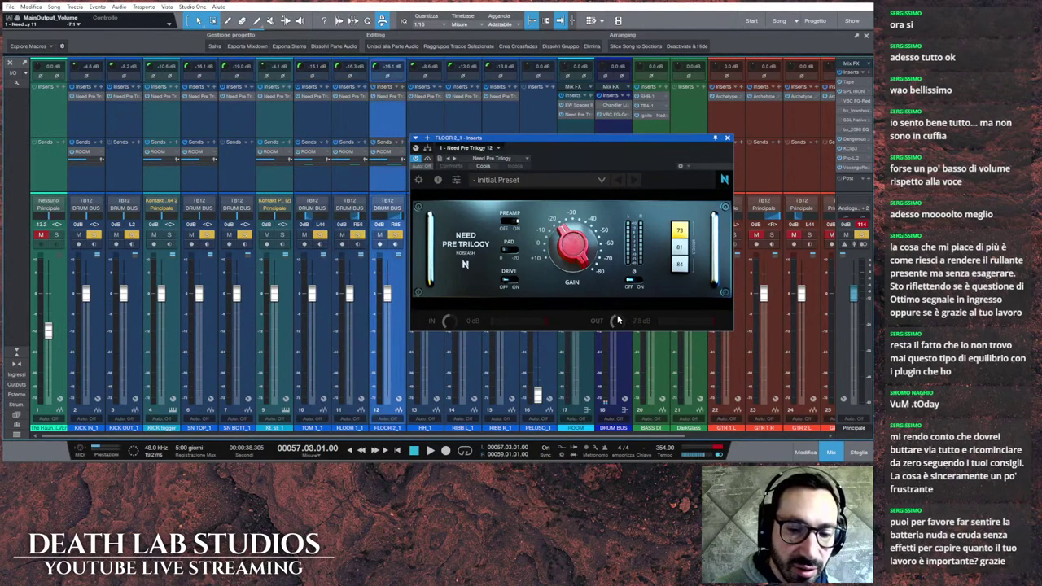
pyautogui.scroll(-2, 618, 321)
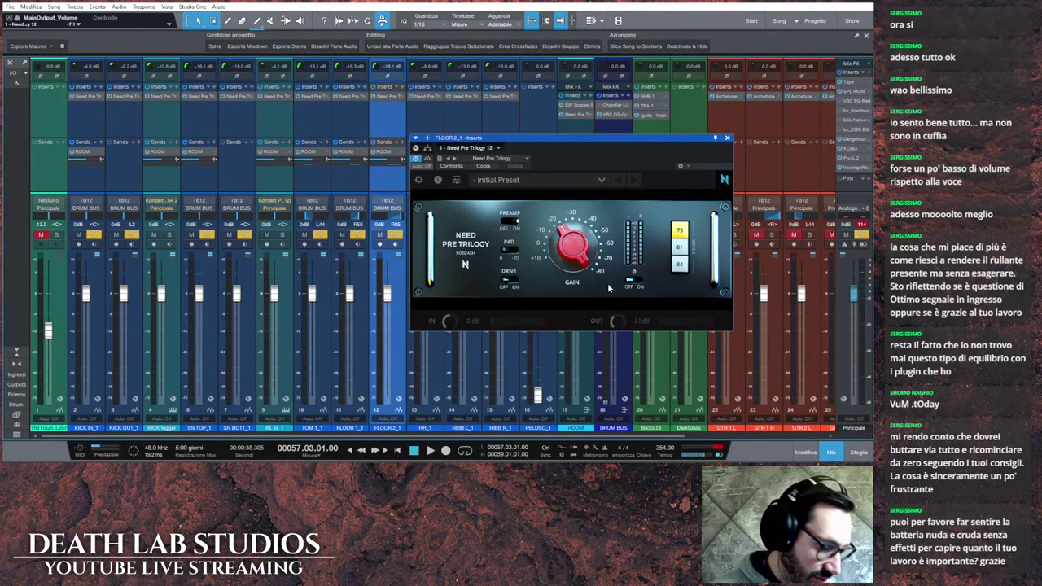
pyautogui.click(728, 139)
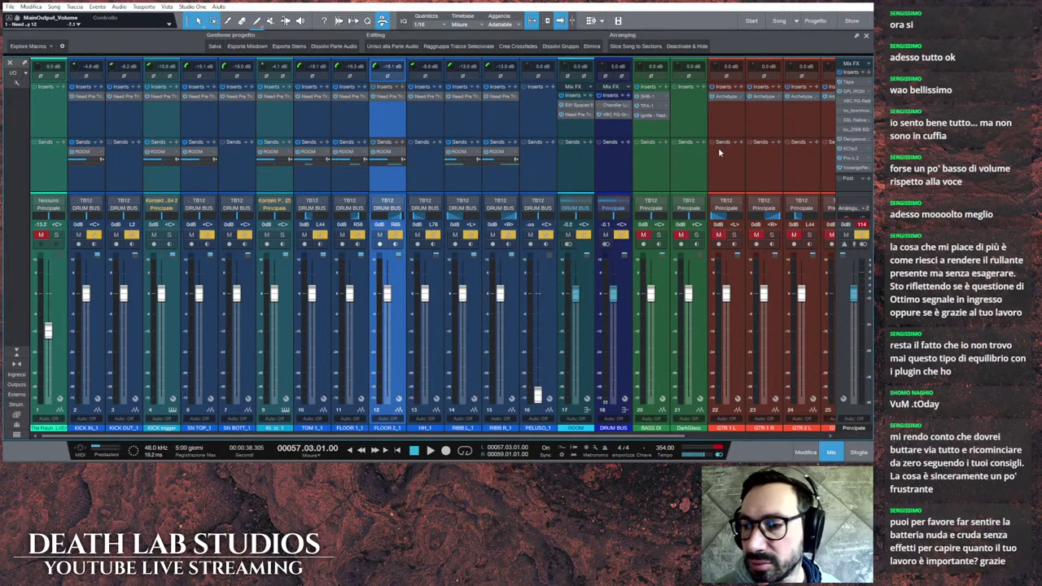
pyautogui.click(430, 450)
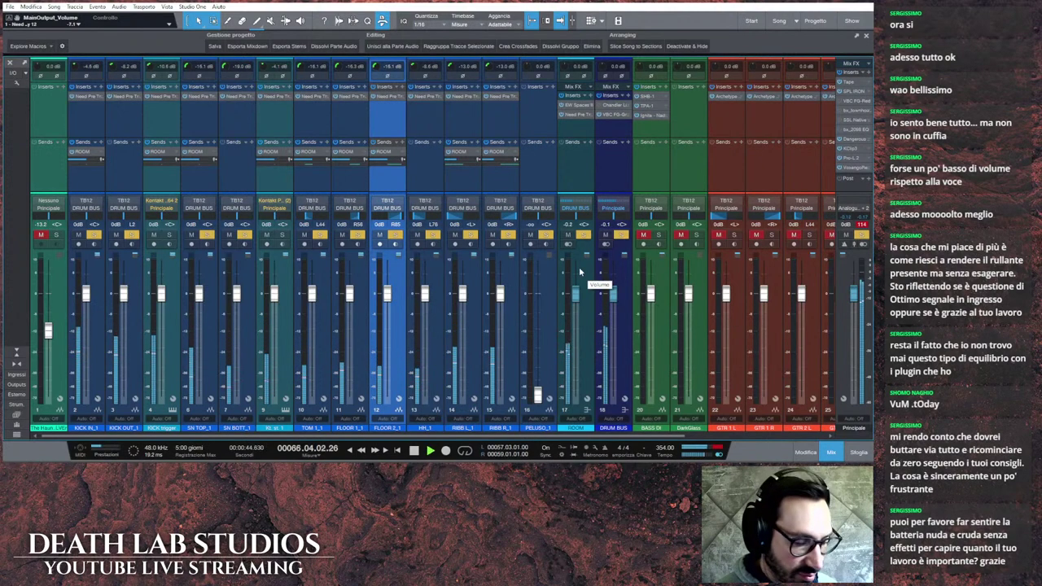
pyautogui.click(413, 450)
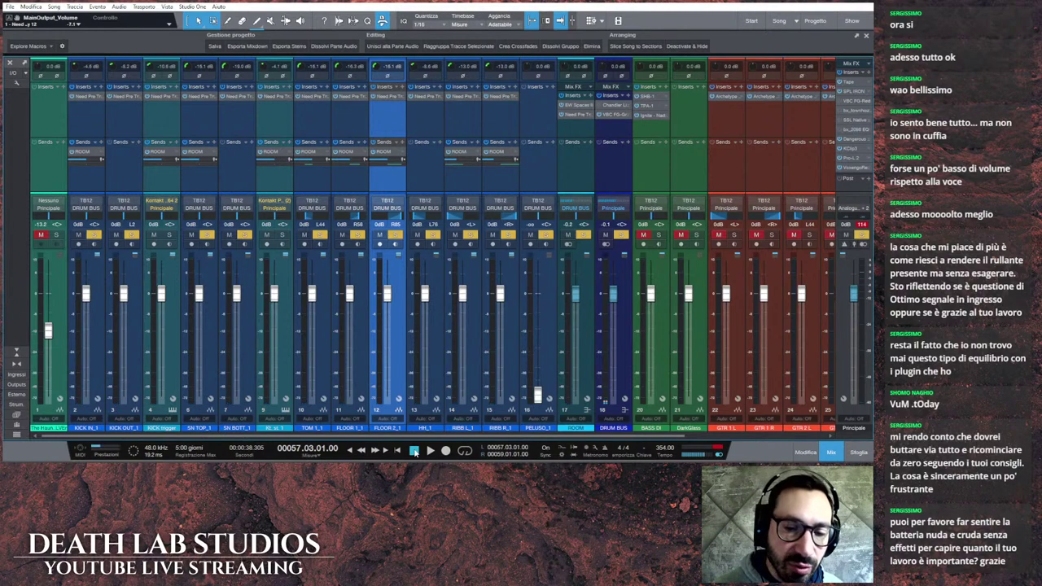
# Step: Insert X-Trem on the ROOM channel and move it to the first insert position, ahead of EW Spaces II
pyautogui.click(592, 96)
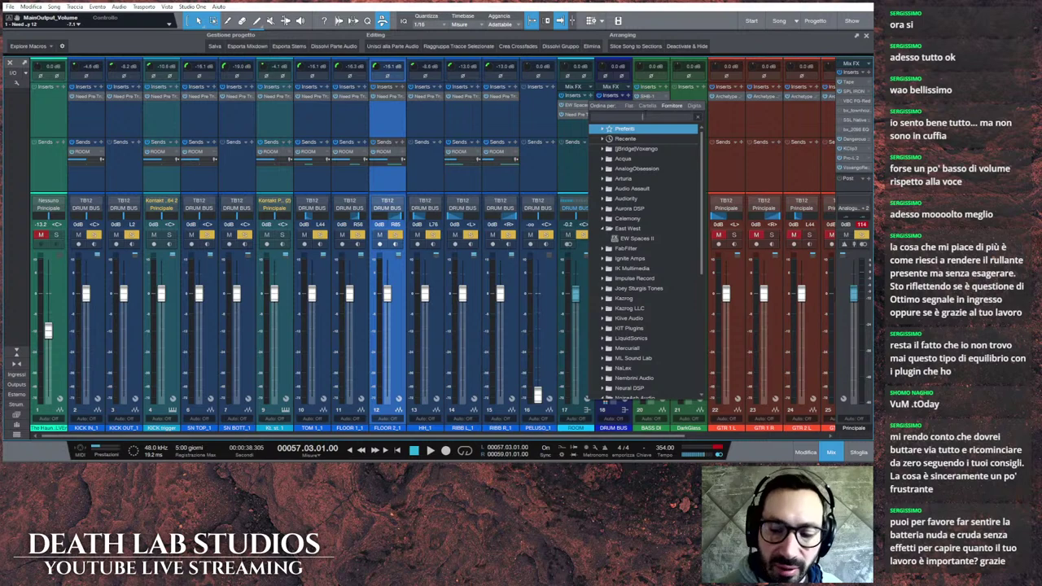
pyautogui.write('xt')
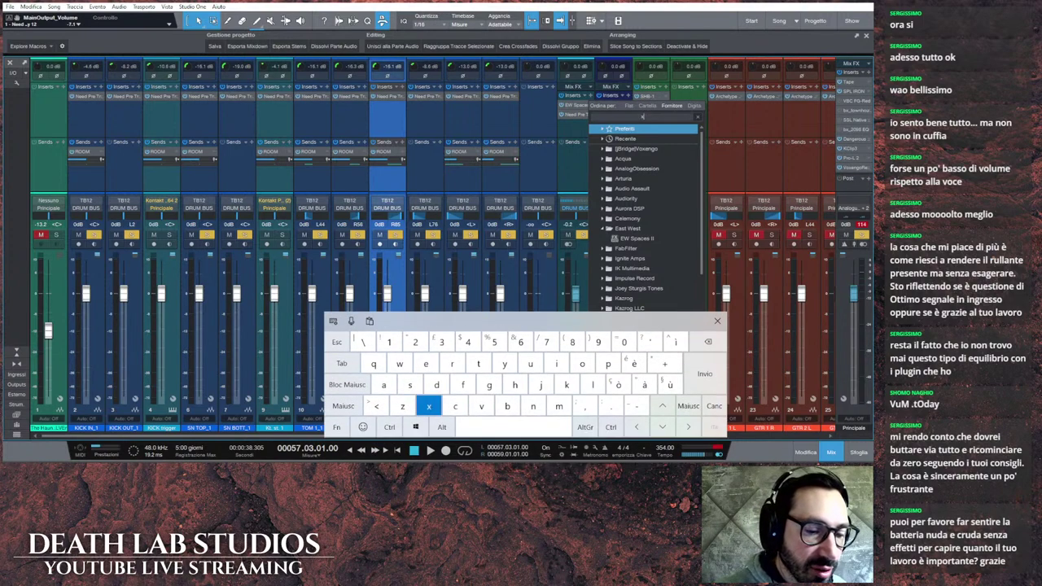
pyautogui.write('r')
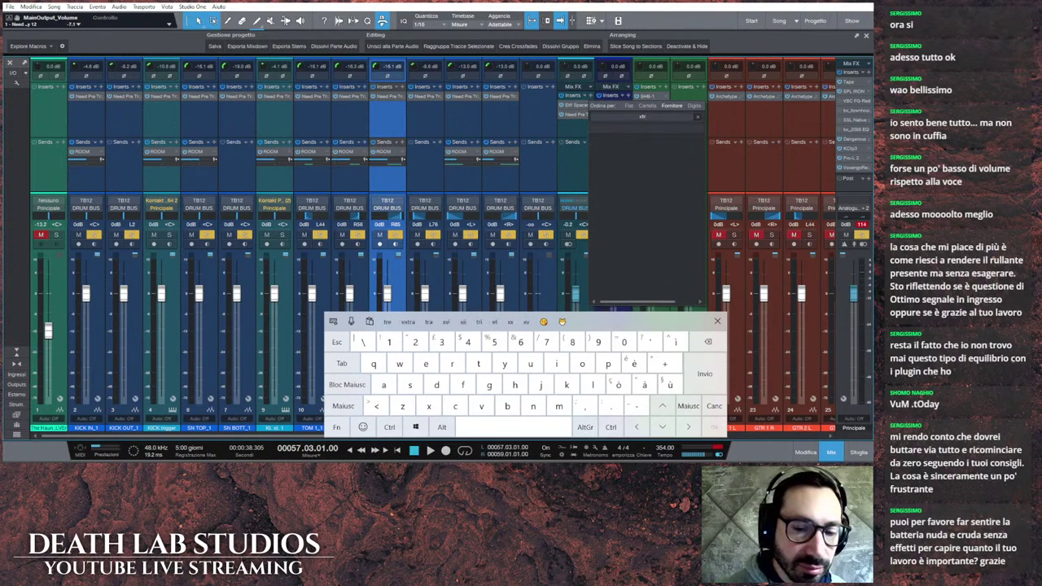
pyautogui.press('BackSpace')
pyautogui.press('BackSpace')
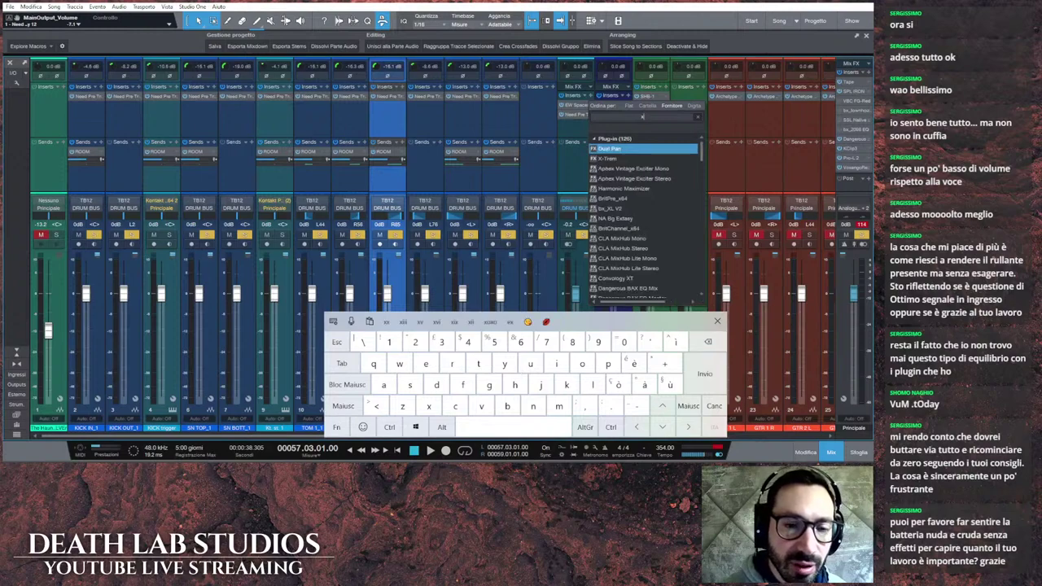
pyautogui.doubleClick(616, 158)
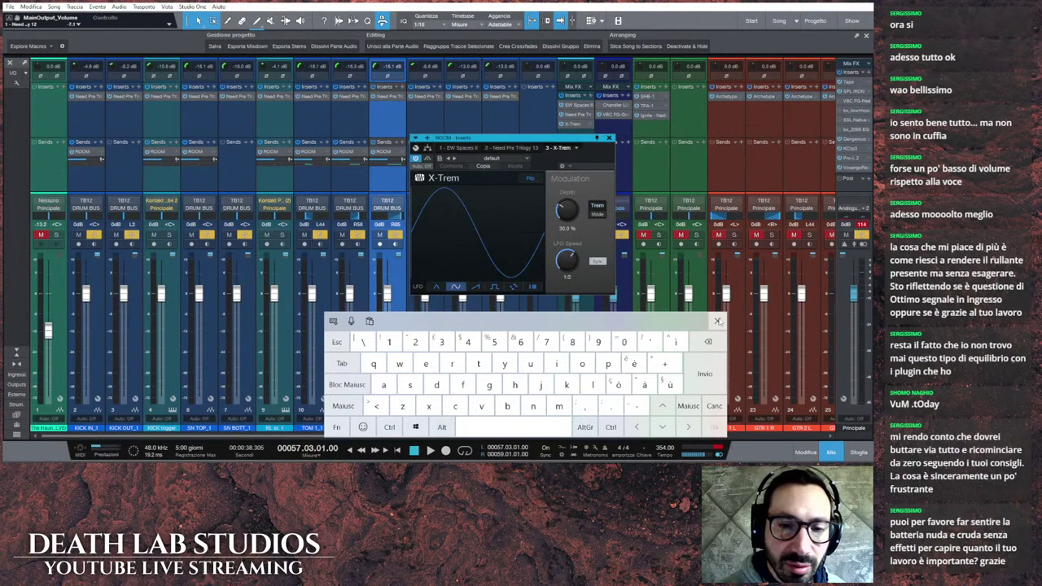
pyautogui.click(718, 322)
pyautogui.moveTo(575, 125); pyautogui.dragTo(578, 103)
pyautogui.moveTo(572, 141); pyautogui.dragTo(488, 148)
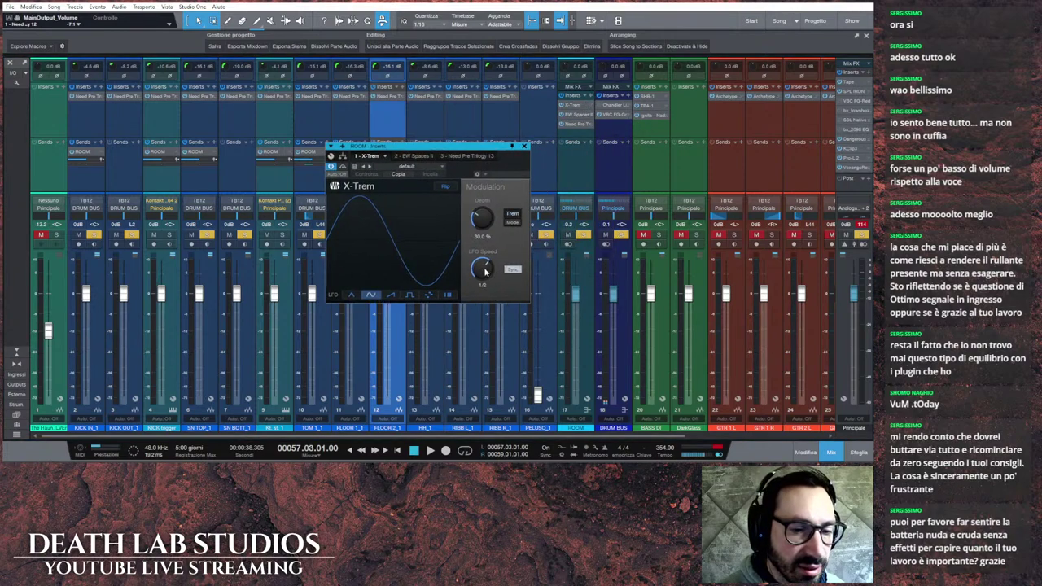
# Step: Set X-Trem's LFO speed to 4 Bars and depth to 100%, start playback, and compare the sound using bypass
pyautogui.moveTo(486, 269); pyautogui.dragTo(478, 211)
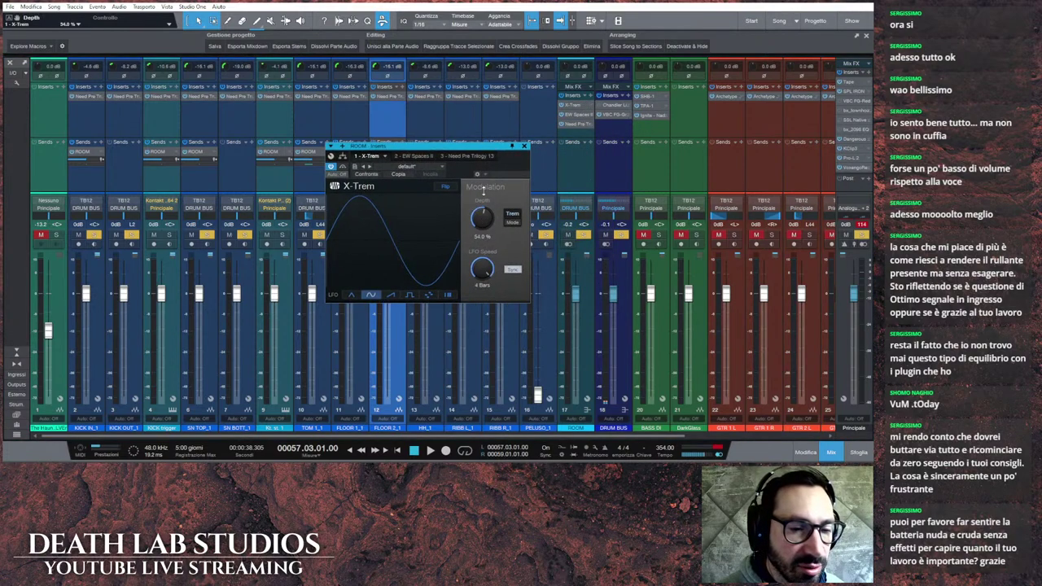
pyautogui.click(429, 450)
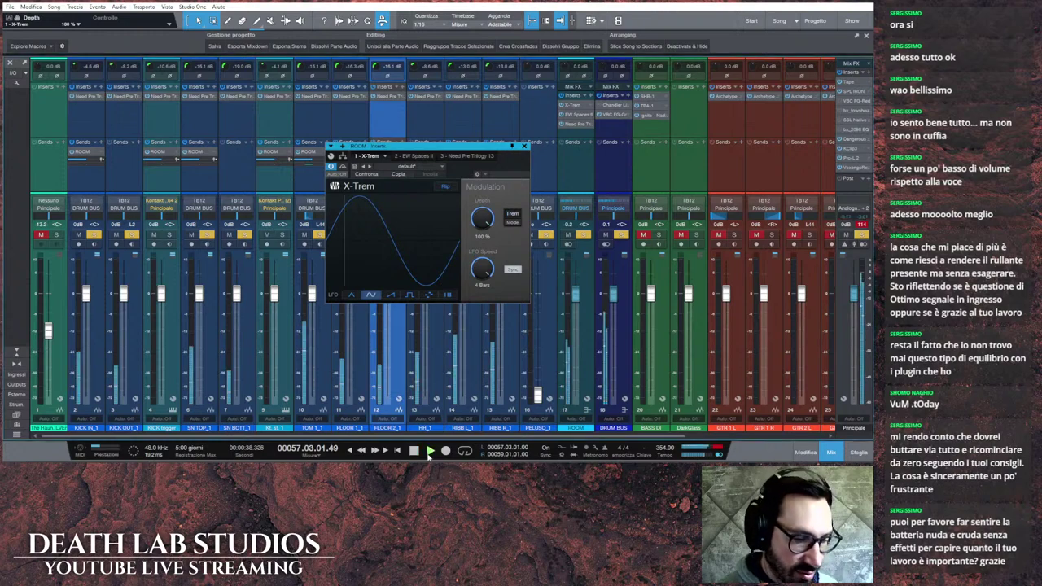
pyautogui.click(343, 167)
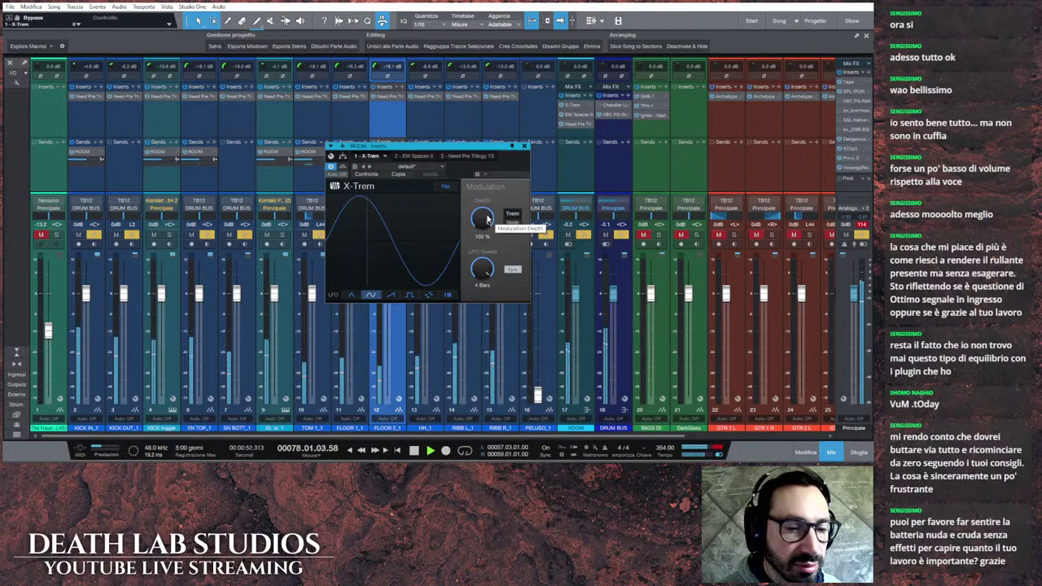
# Step: During playback, try X-Trem's Pan mode and return to Trem, testing modulation depths of 48% and 100%
pyautogui.moveTo(487, 219); pyautogui.dragTo(482, 259)
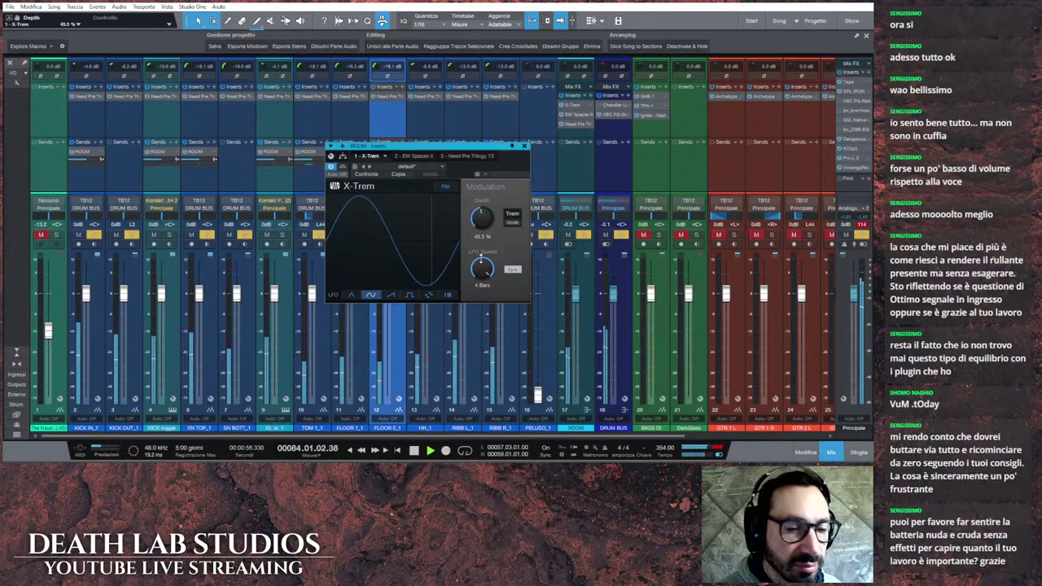
pyautogui.click(512, 218)
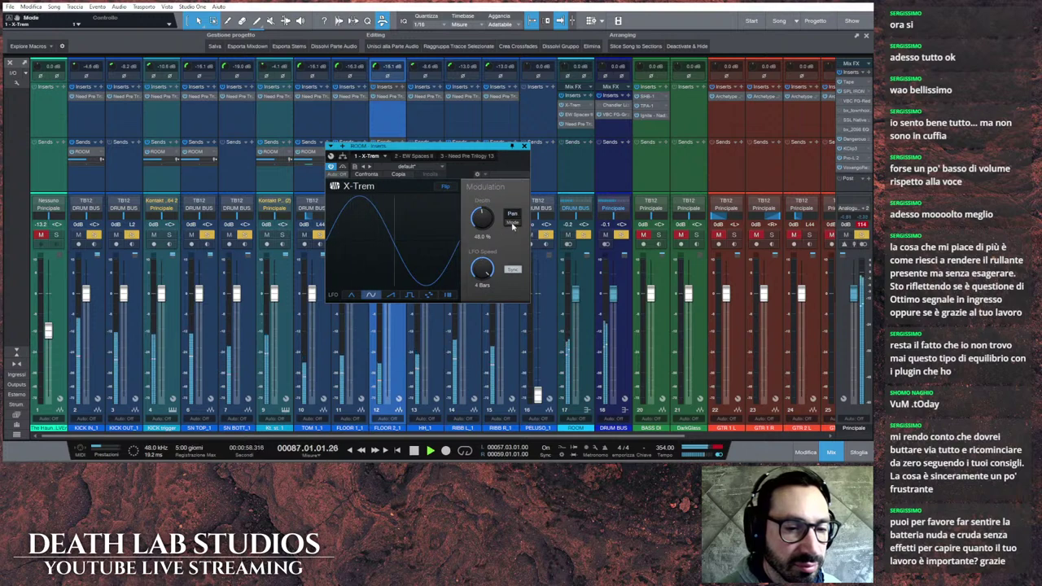
pyautogui.click(513, 225)
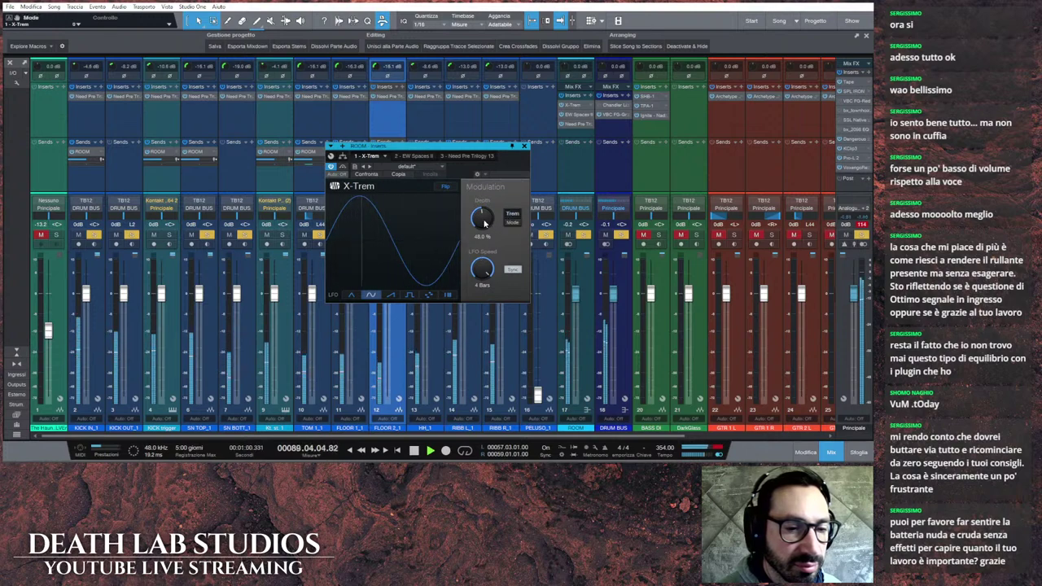
pyautogui.moveTo(482, 219); pyautogui.dragTo(498, 178)
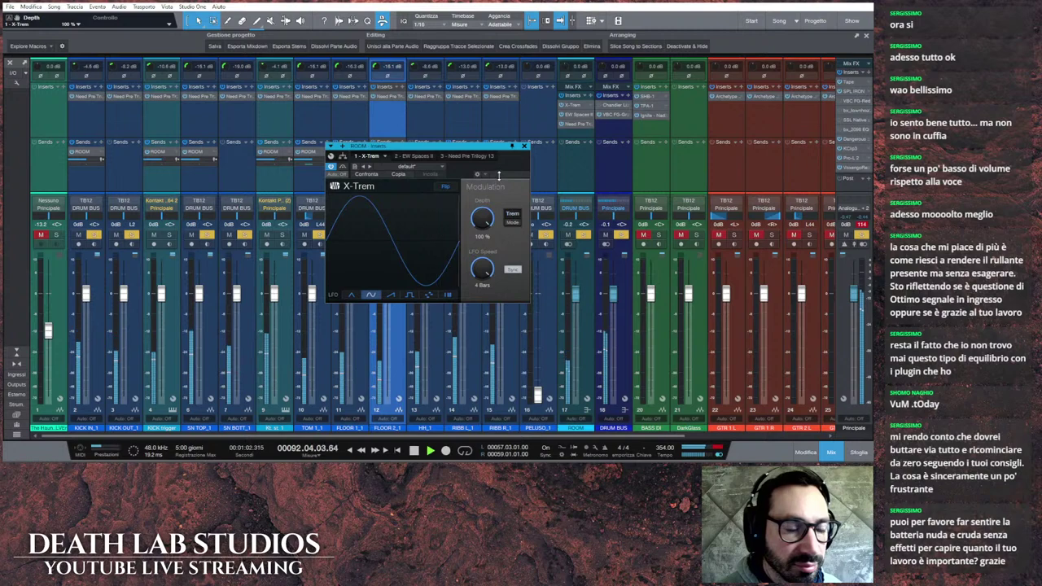
pyautogui.moveTo(482, 218); pyautogui.dragTo(486, 268)
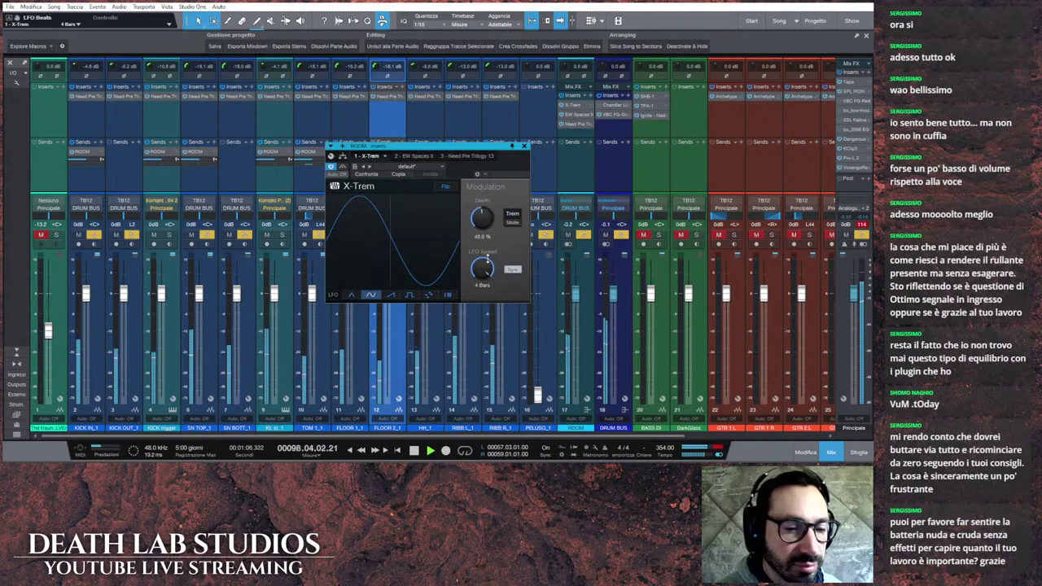
# Step: Set X-Trem's LFO speed to 1/4 and depth to 100%, and compare the room sound with and without bypass
pyautogui.click(483, 285)
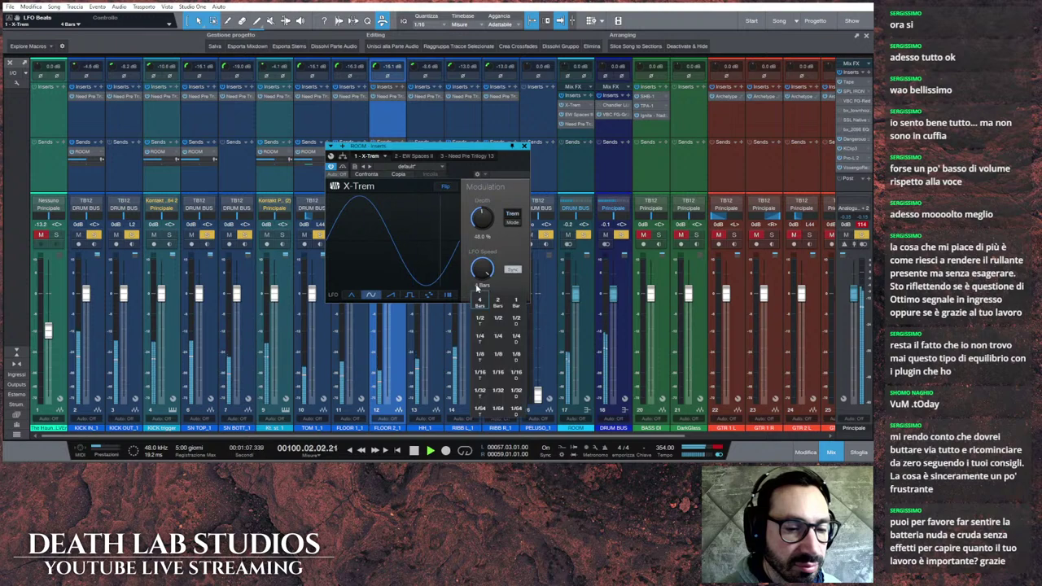
pyautogui.click(497, 336)
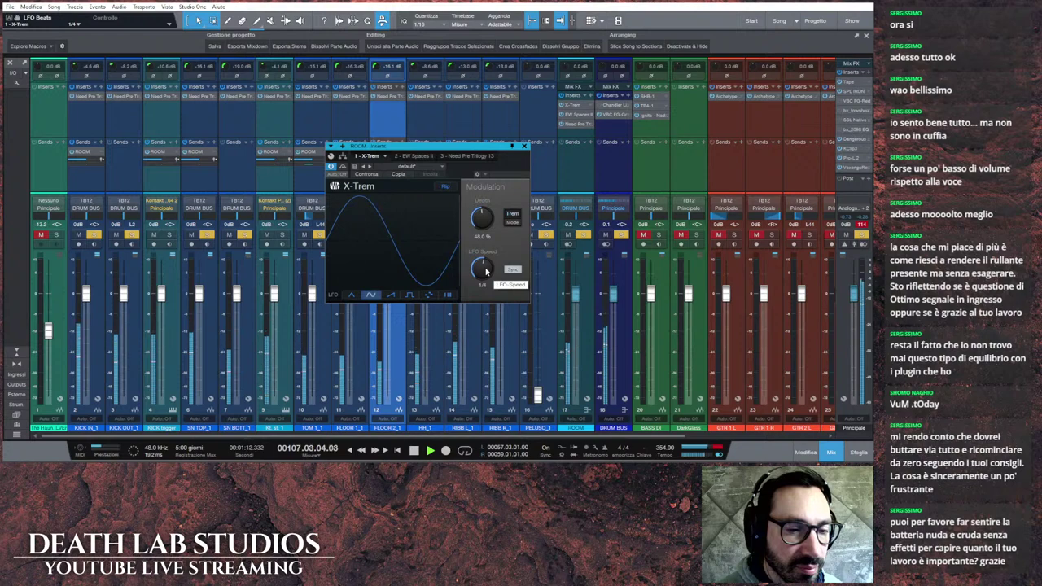
pyautogui.moveTo(482, 217); pyautogui.dragTo(487, 187)
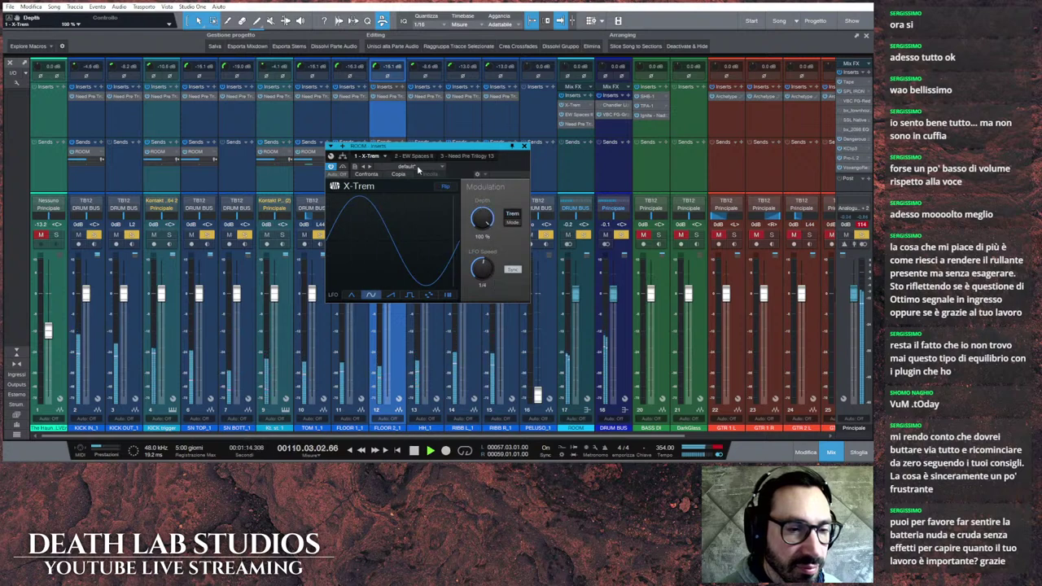
pyautogui.click(342, 167)
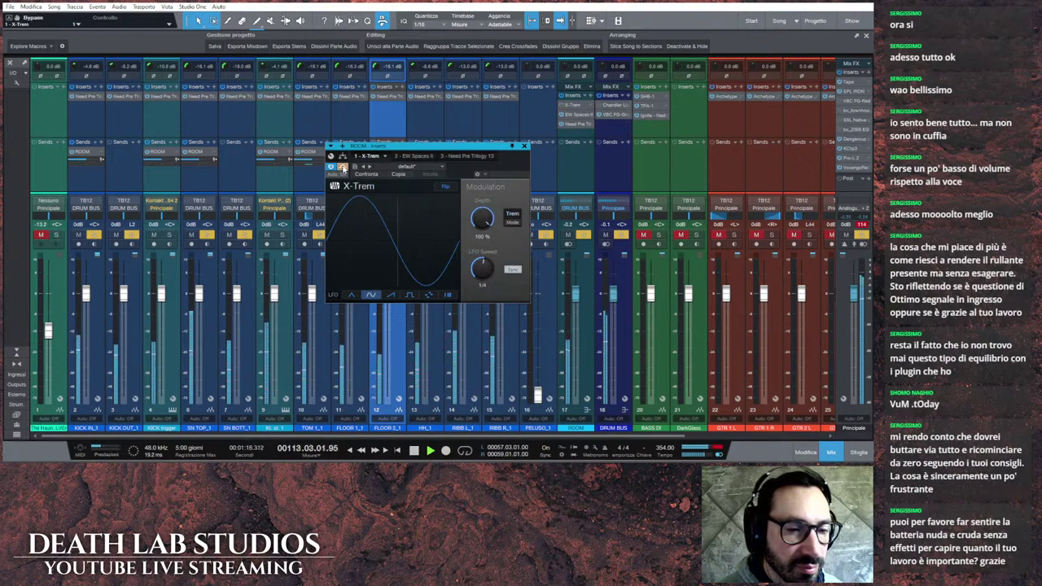
pyautogui.click(343, 167)
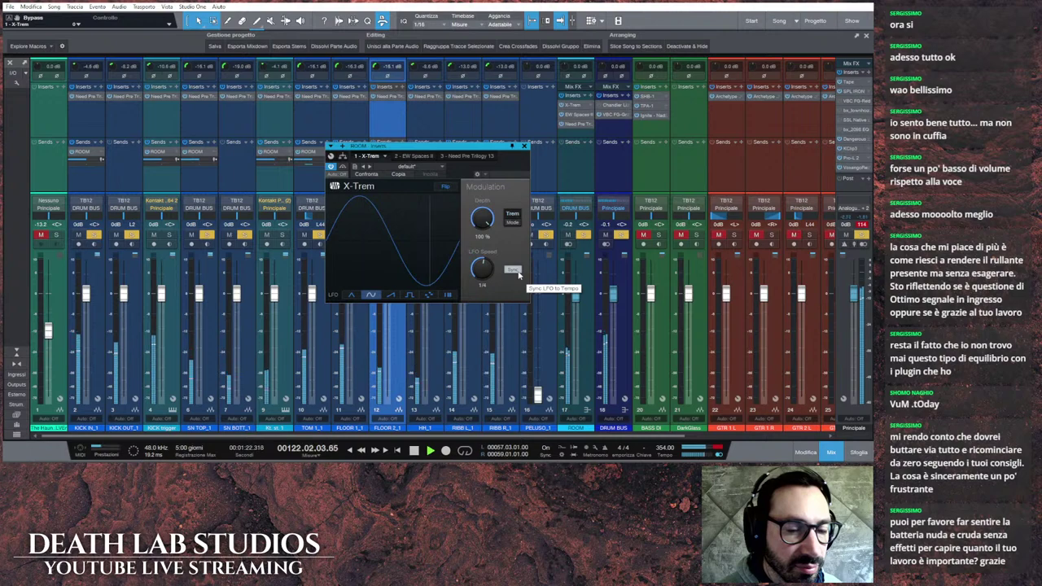
# Step: Close the X-Trem editor, remove X-Trem from the ROOM channel's inserts, and stop playback
pyautogui.click(524, 146)
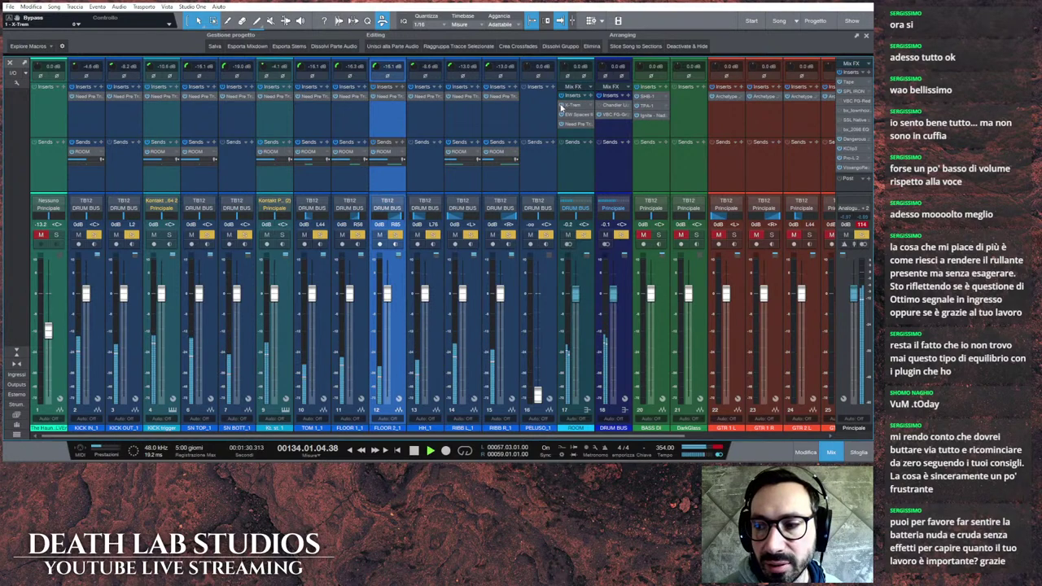
pyautogui.rightClick(586, 106)
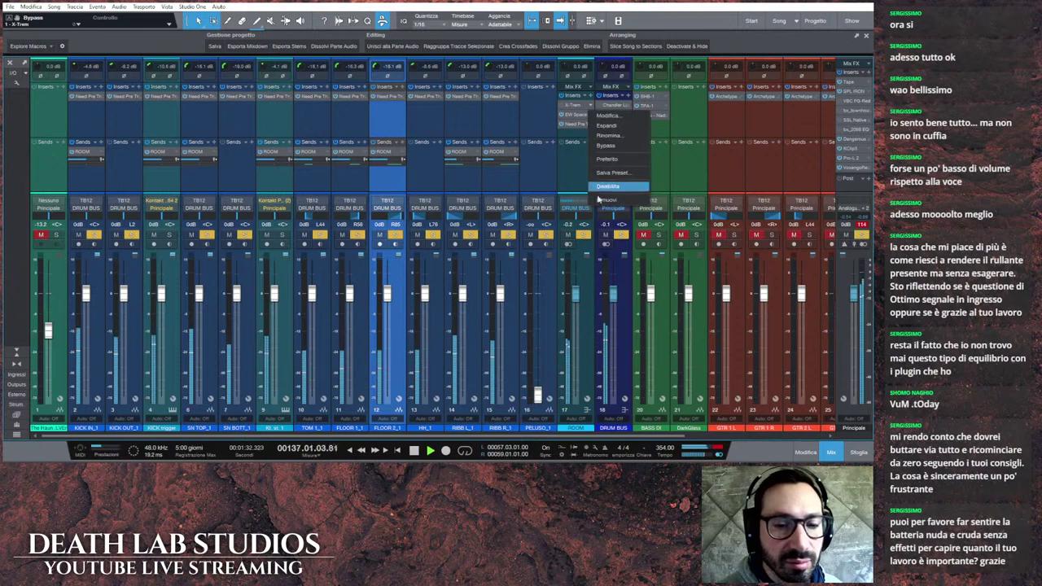
pyautogui.click(607, 202)
pyautogui.press('space')
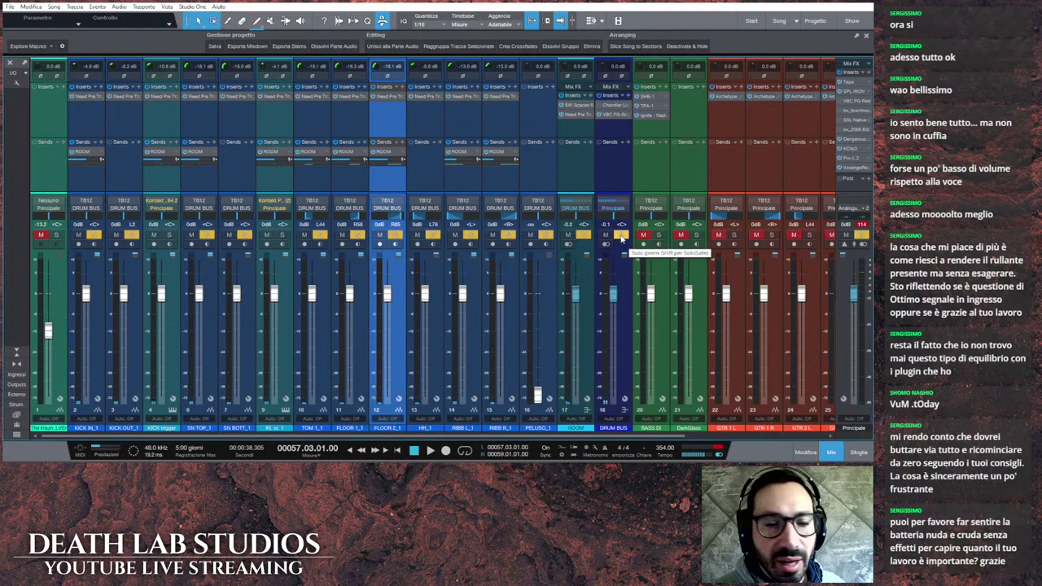
# Step: Solo only the BASS DI channel and play it from the start of the song
pyautogui.moveTo(545, 437); pyautogui.dragTo(694, 434)
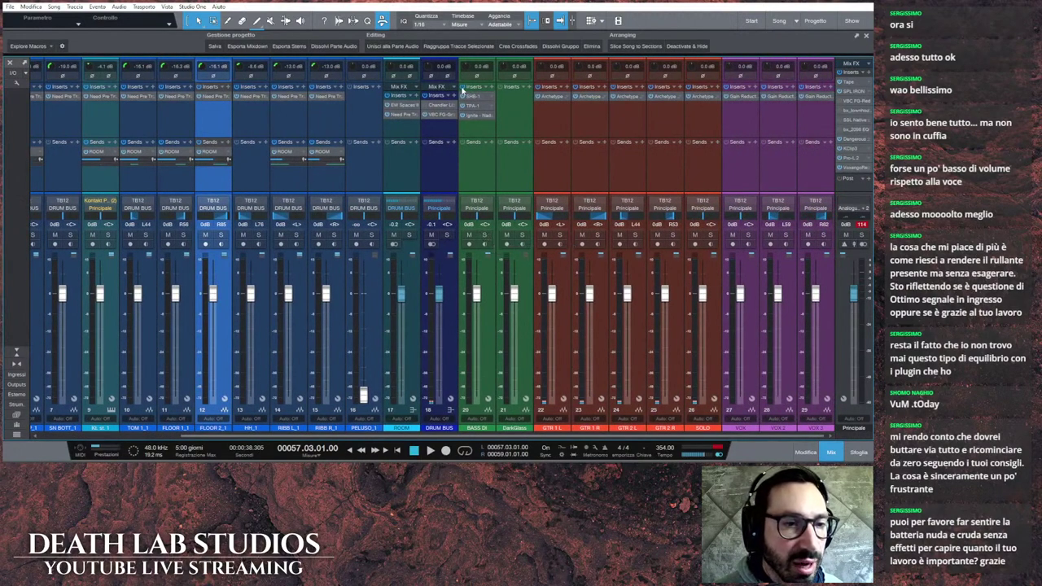
pyautogui.click(484, 235)
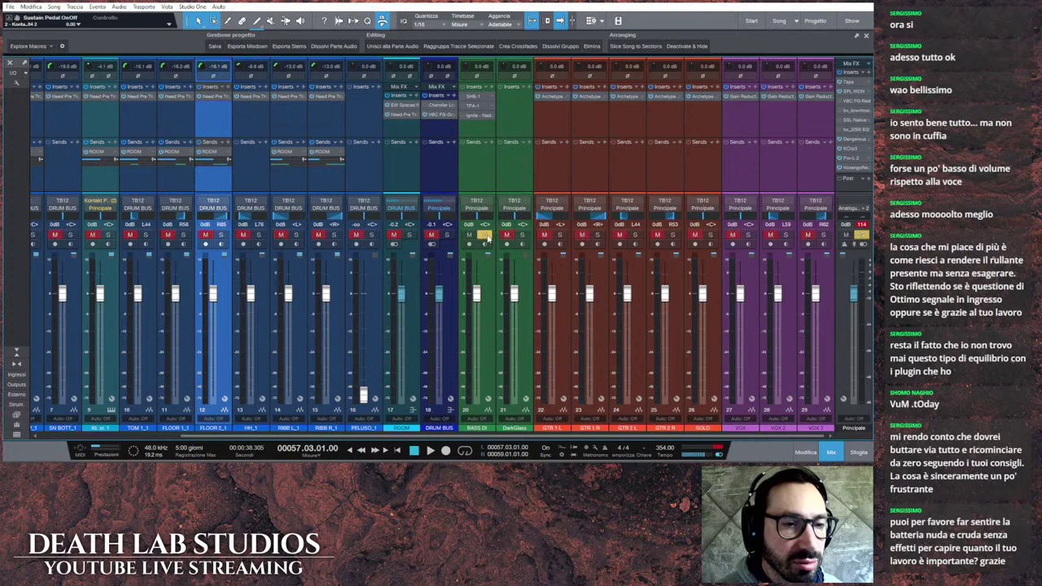
pyautogui.click(431, 450)
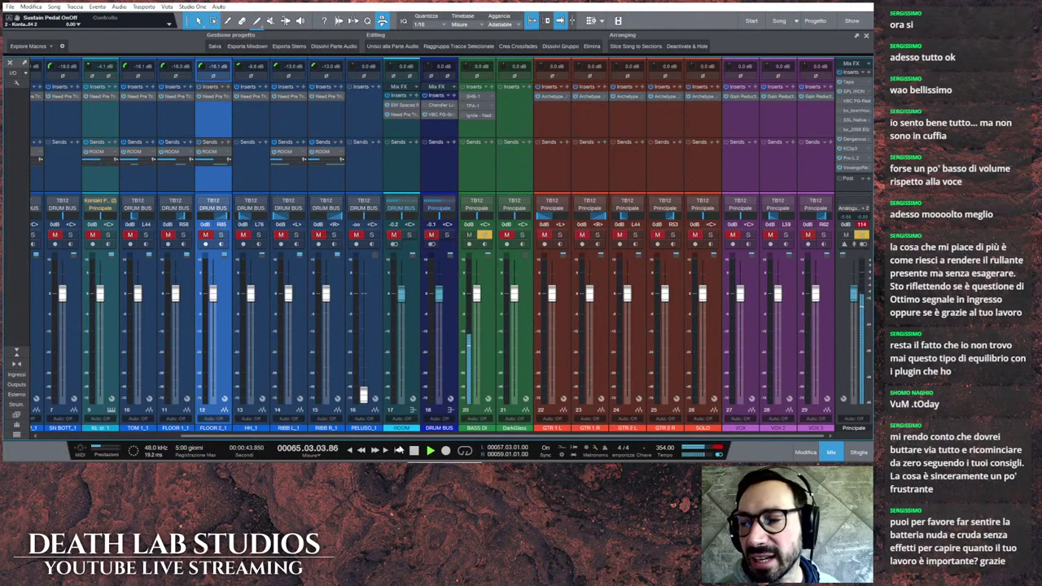
pyautogui.click(398, 452)
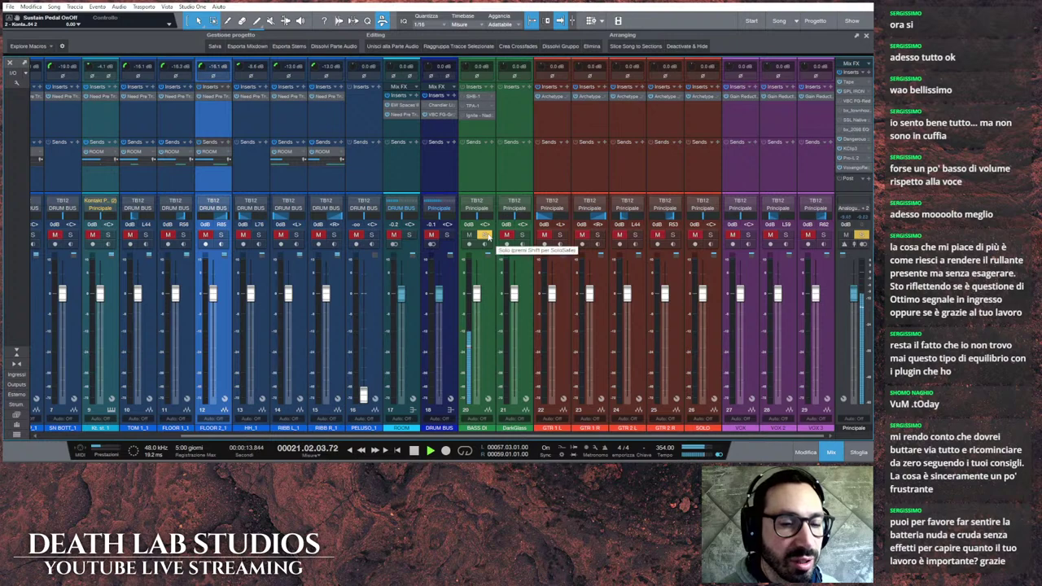
# Step: Listen to the DarkGlass bass channel in solo, and return the solo to BASS DI
pyautogui.click(484, 234)
pyautogui.click(522, 234)
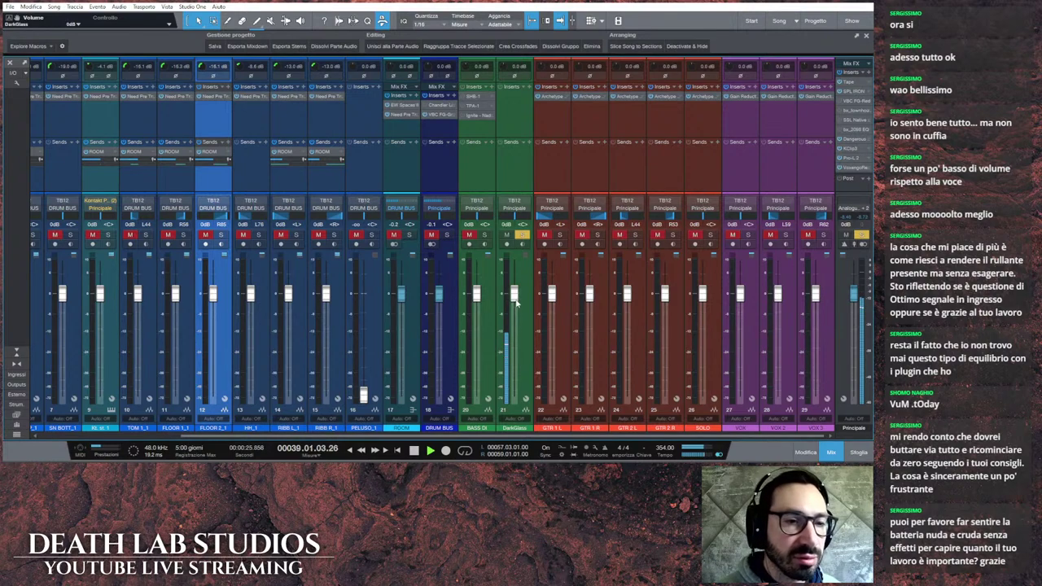
pyautogui.click(521, 235)
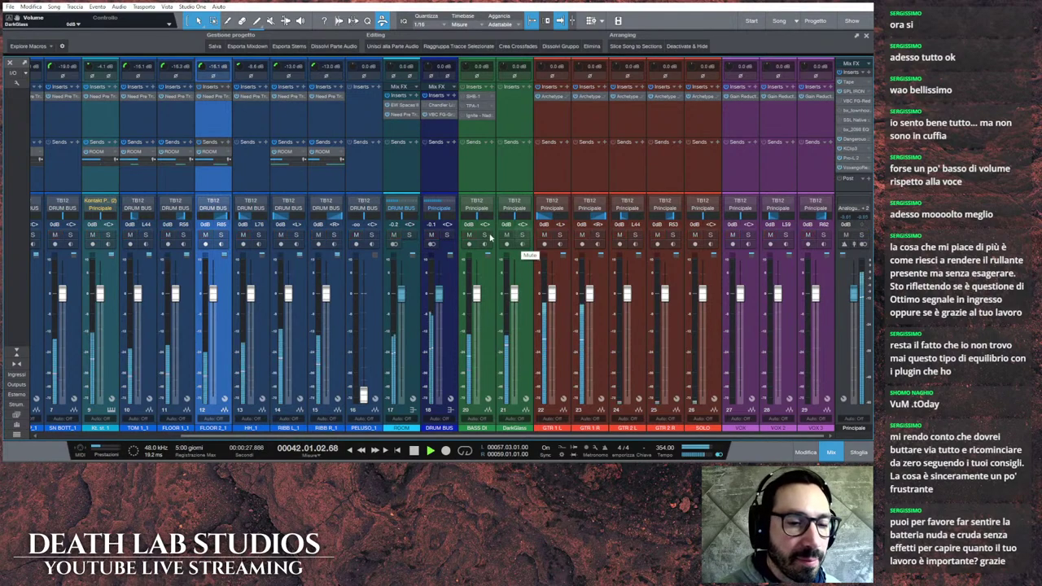
pyautogui.click(488, 235)
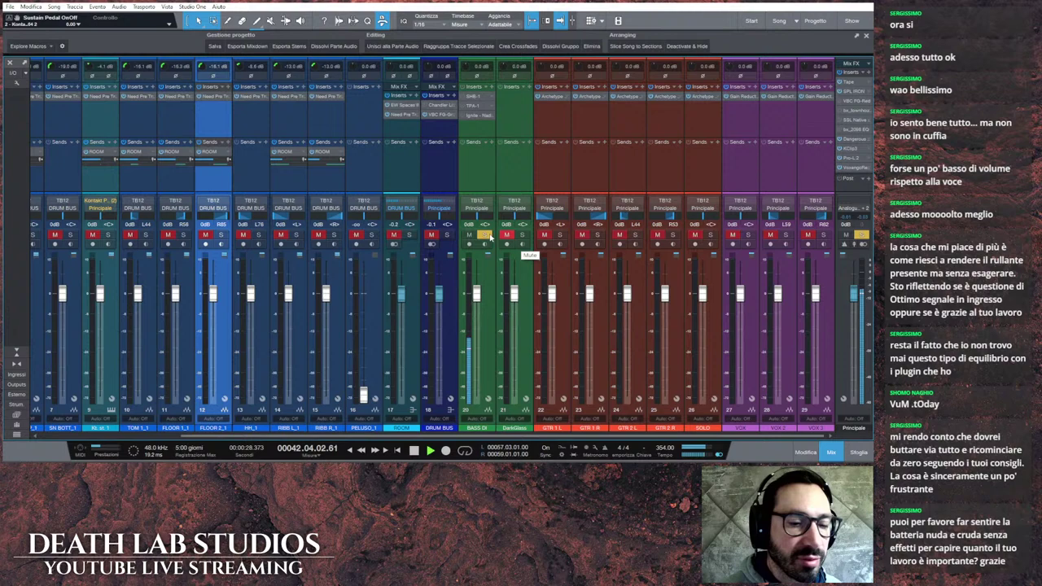
# Step: Open the SHB-1 bass head on BASS DI and examine its front and rear panel settings during playback
pyautogui.click(479, 98)
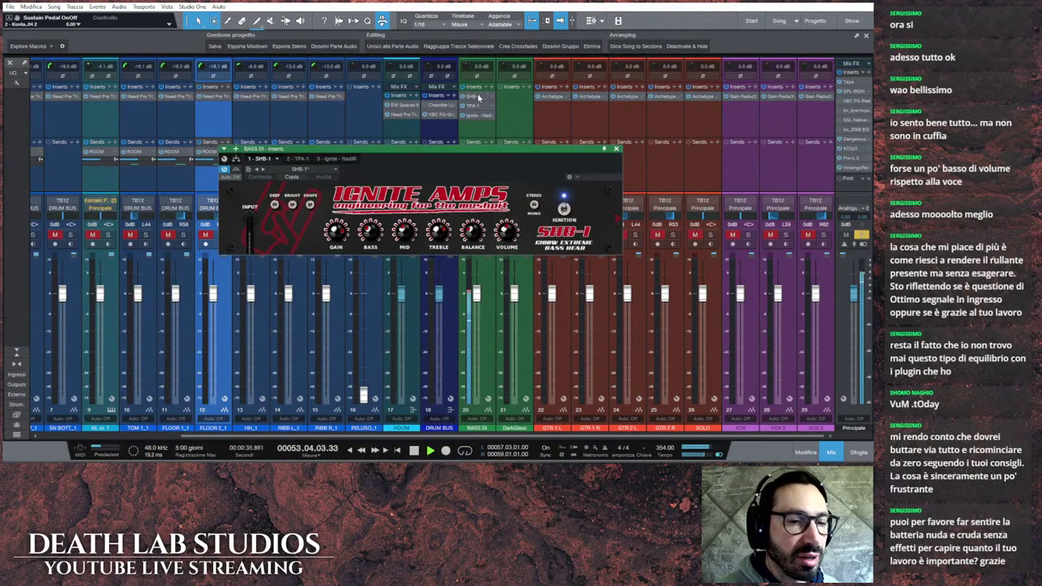
pyautogui.moveTo(500, 151); pyautogui.dragTo(554, 152)
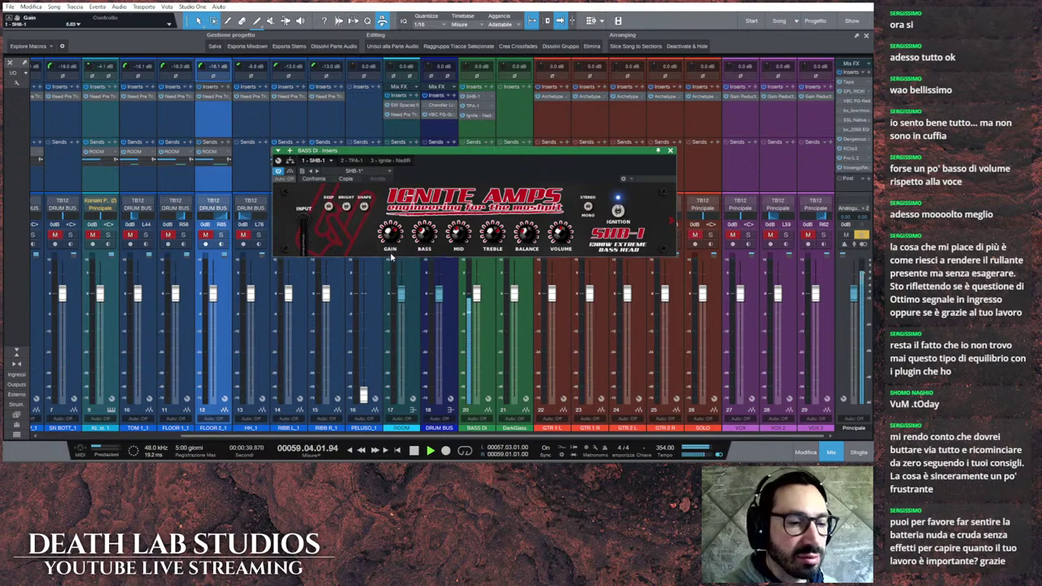
pyautogui.click(672, 220)
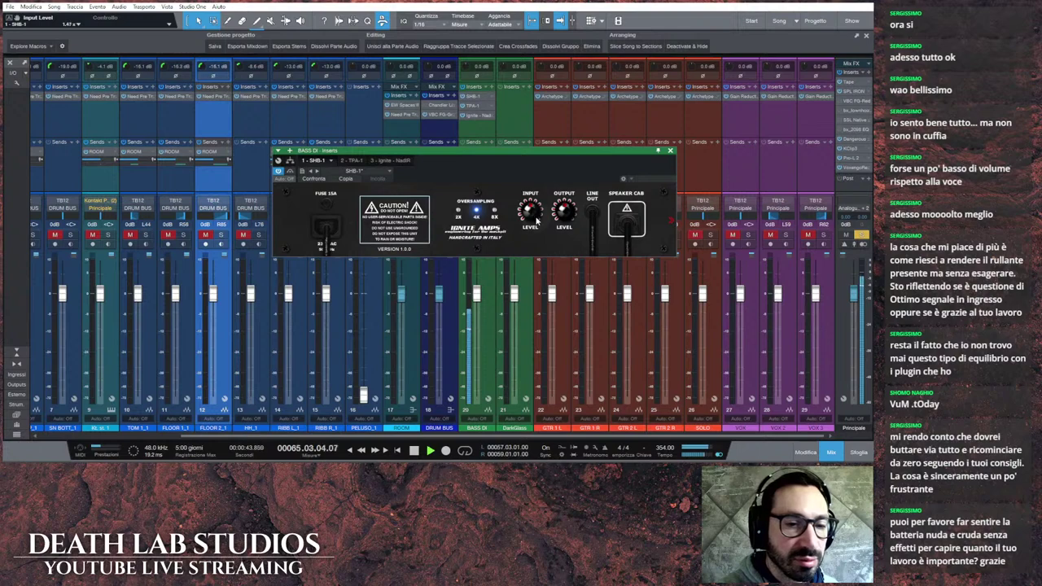
pyautogui.click(670, 221)
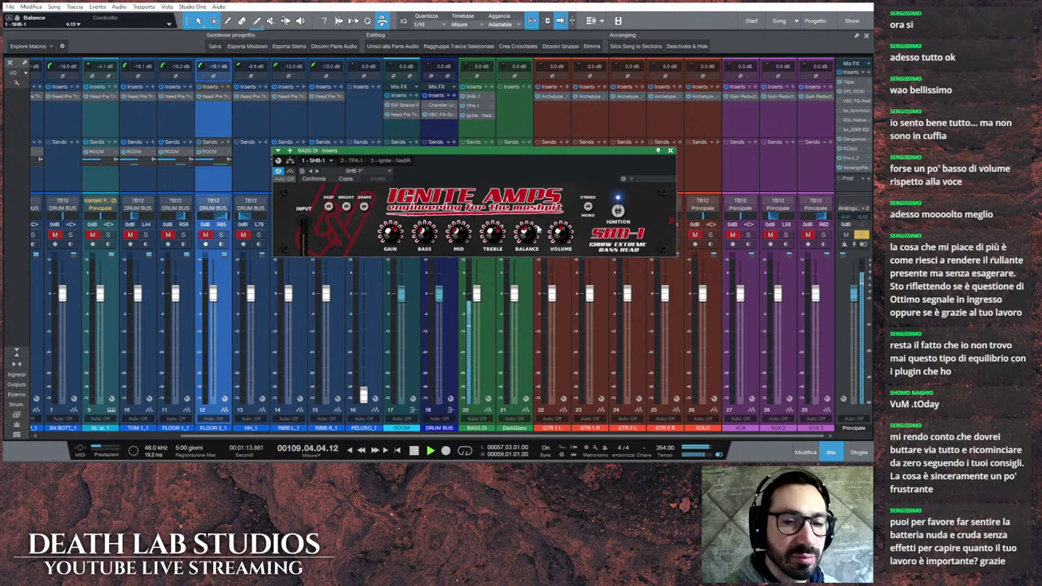
# Step: On BASS DI's TPA-1 power amp, set the tubes to EL34, adjust the speaker resonance, and close the editor
pyautogui.click(346, 160)
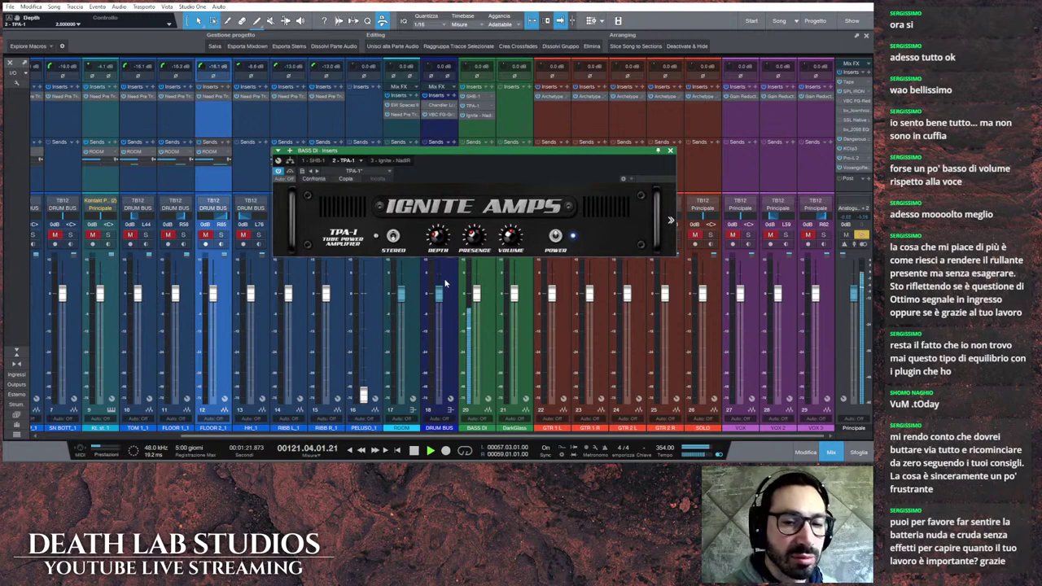
pyautogui.click(670, 220)
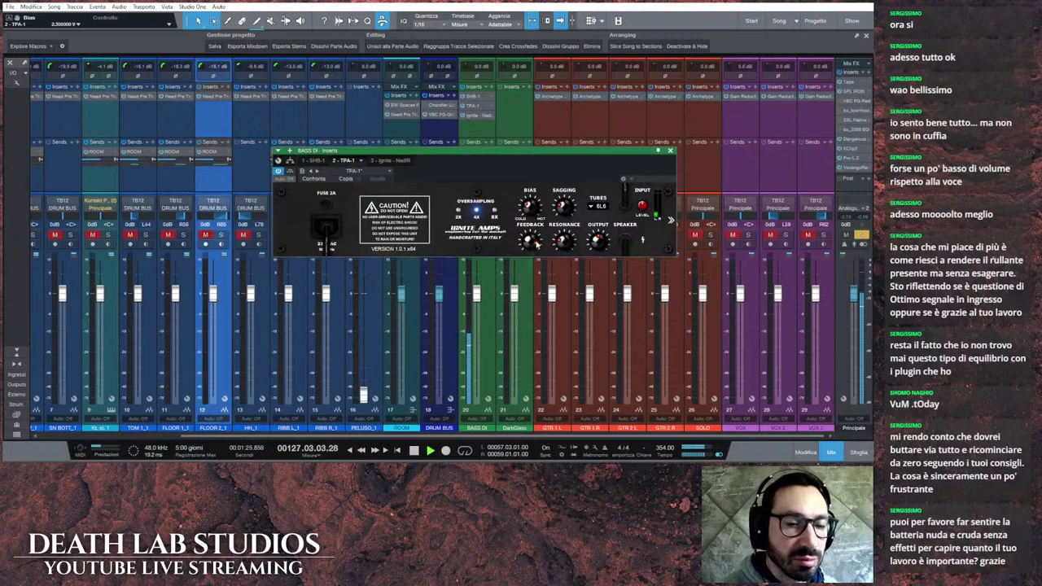
pyautogui.click(600, 206)
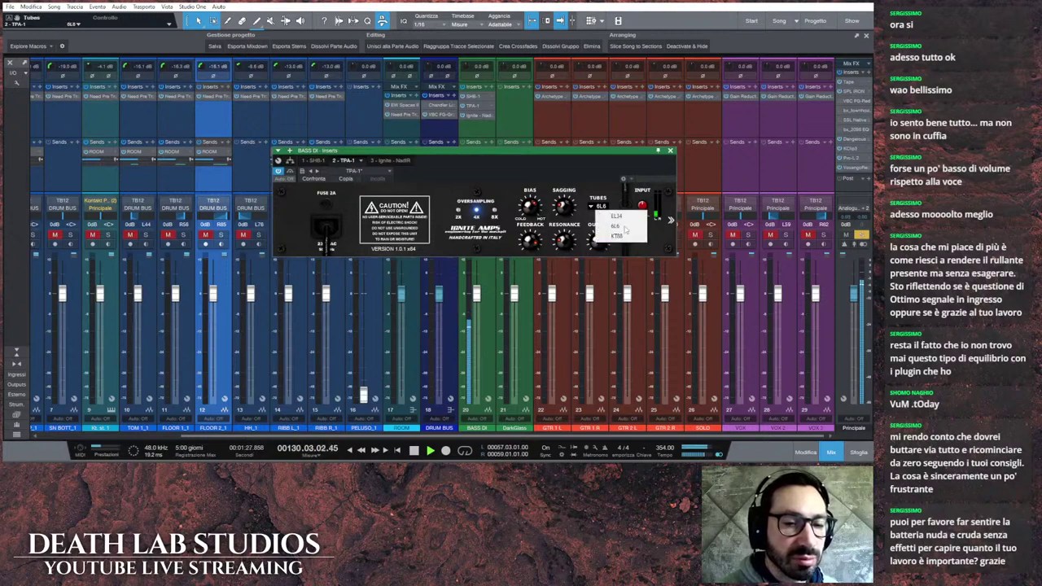
pyautogui.click(625, 228)
pyautogui.click(600, 206)
pyautogui.click(616, 216)
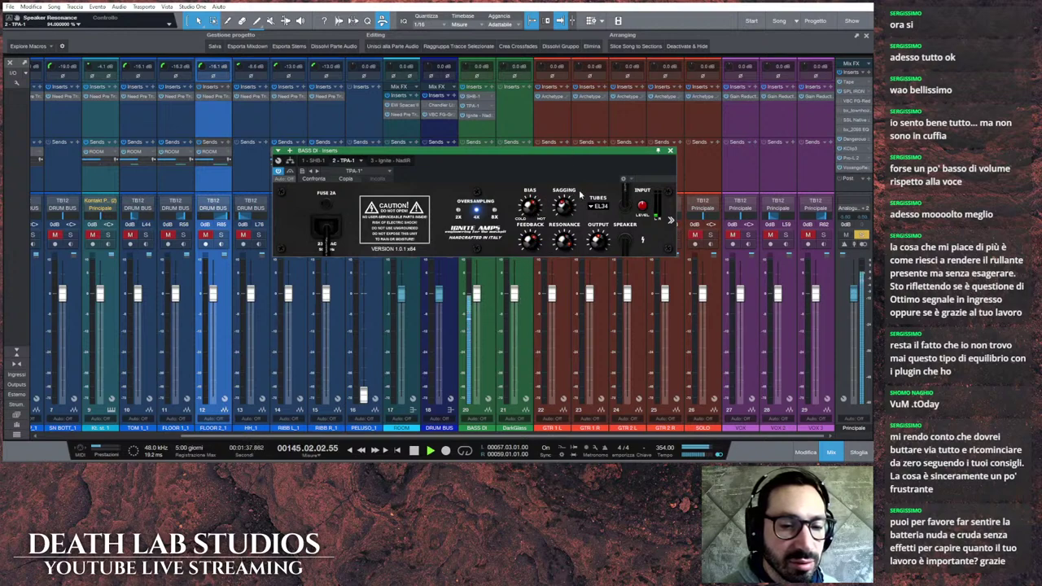
pyautogui.moveTo(576, 228); pyautogui.dragTo(573, 244)
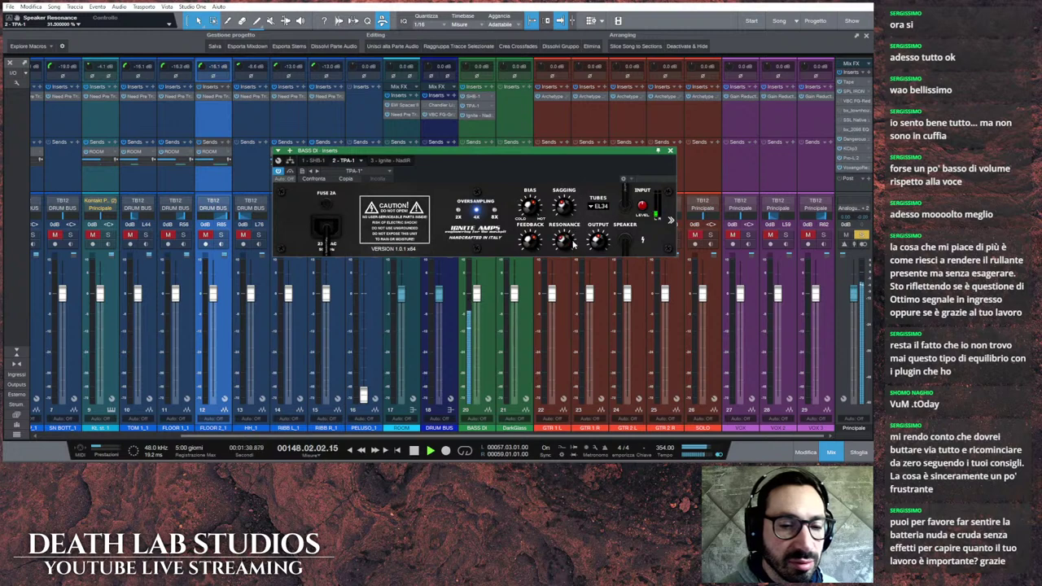
pyautogui.click(667, 221)
pyautogui.click(670, 150)
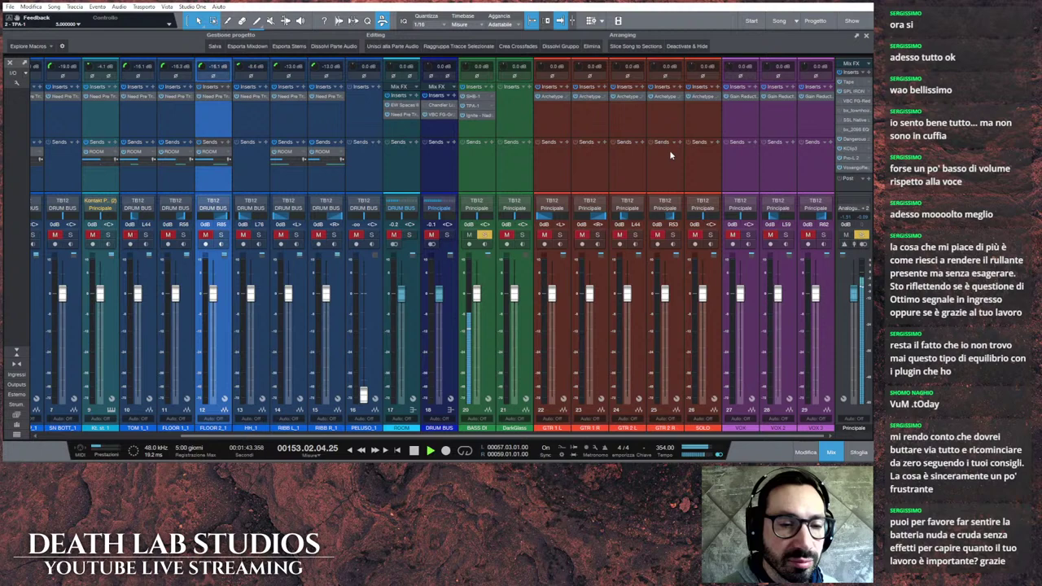
# Step: In BASS DI's NadIR, load c414_dc from the EDEN NEMESIS Bass Cab IRs folder as the first cabinet impulse
pyautogui.click(480, 115)
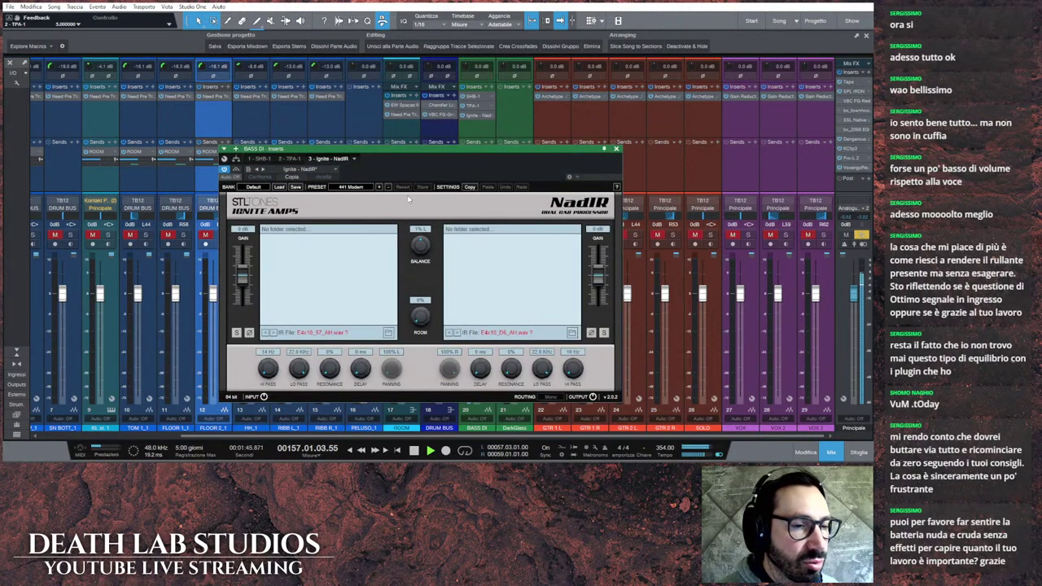
pyautogui.moveTo(430, 152); pyautogui.dragTo(444, 115)
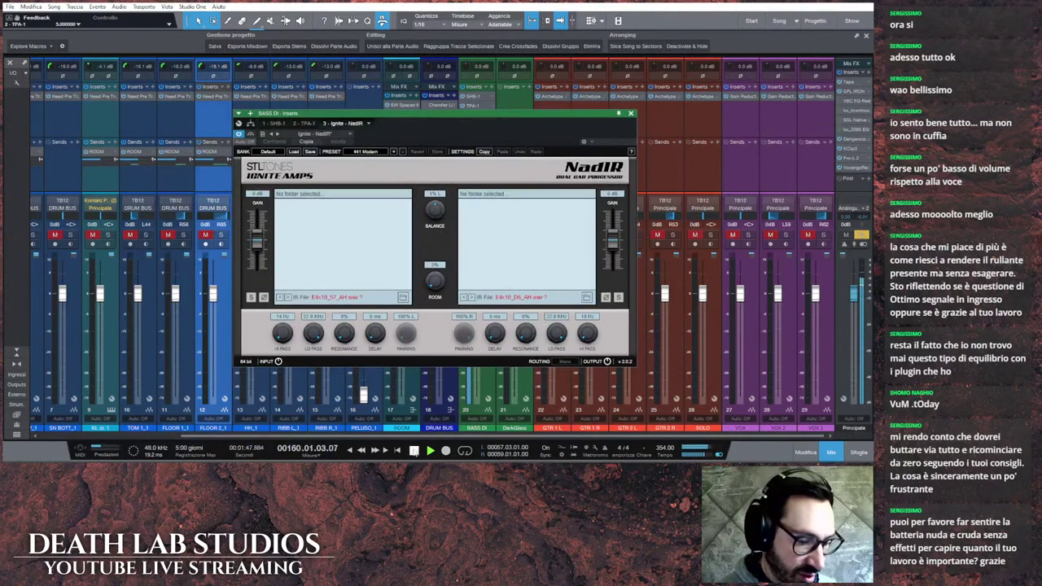
pyautogui.click(402, 297)
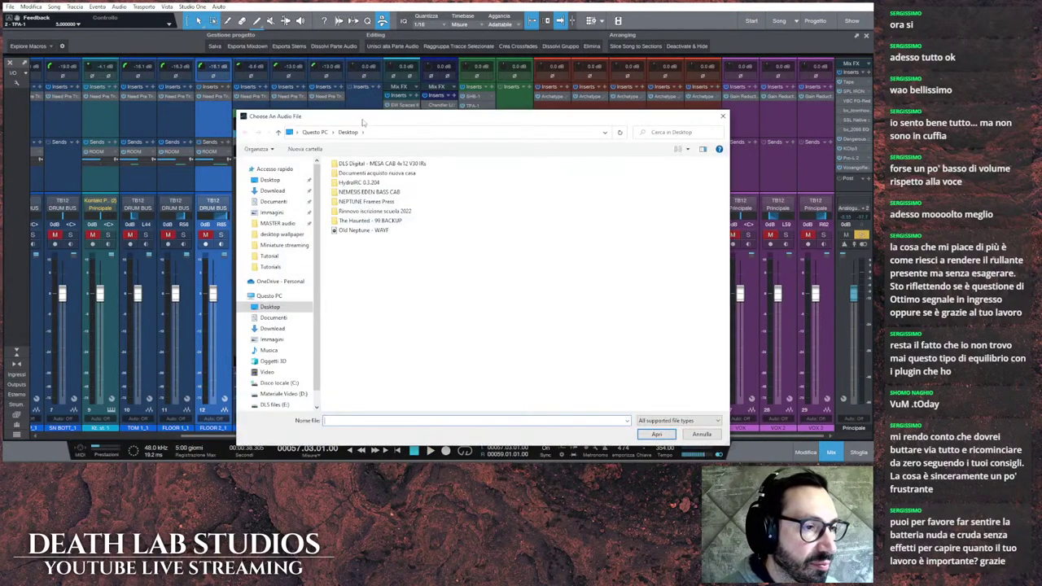
pyautogui.moveTo(365, 121); pyautogui.dragTo(411, 37)
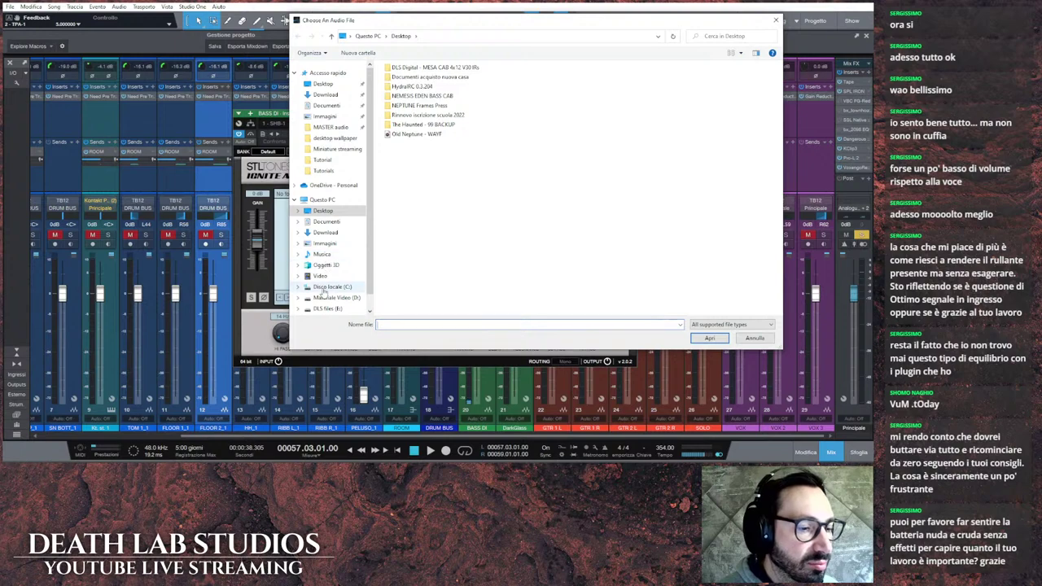
pyautogui.scroll(-1, 328, 288)
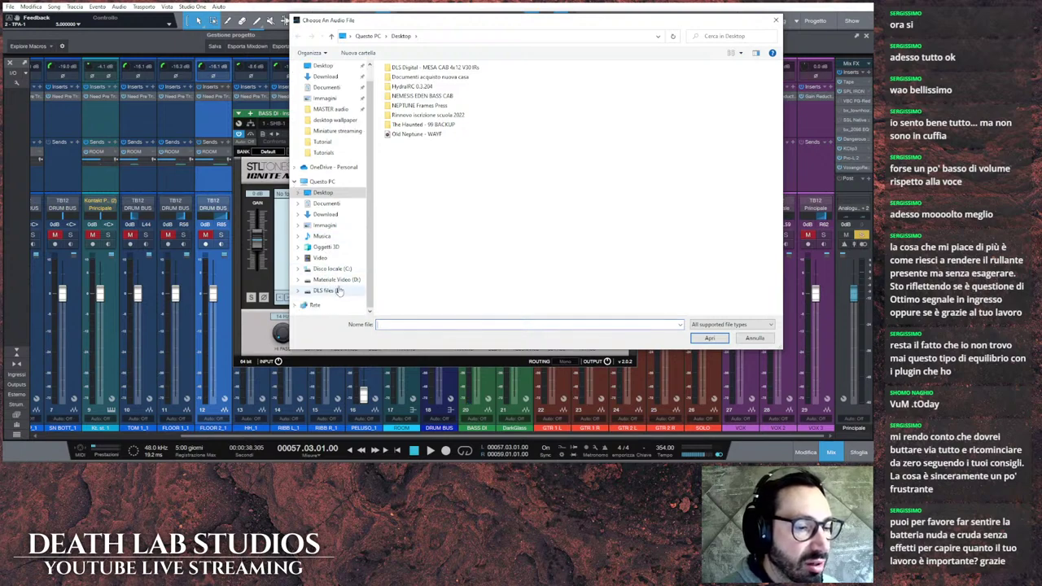
pyautogui.click(332, 291)
pyautogui.doubleClick(398, 98)
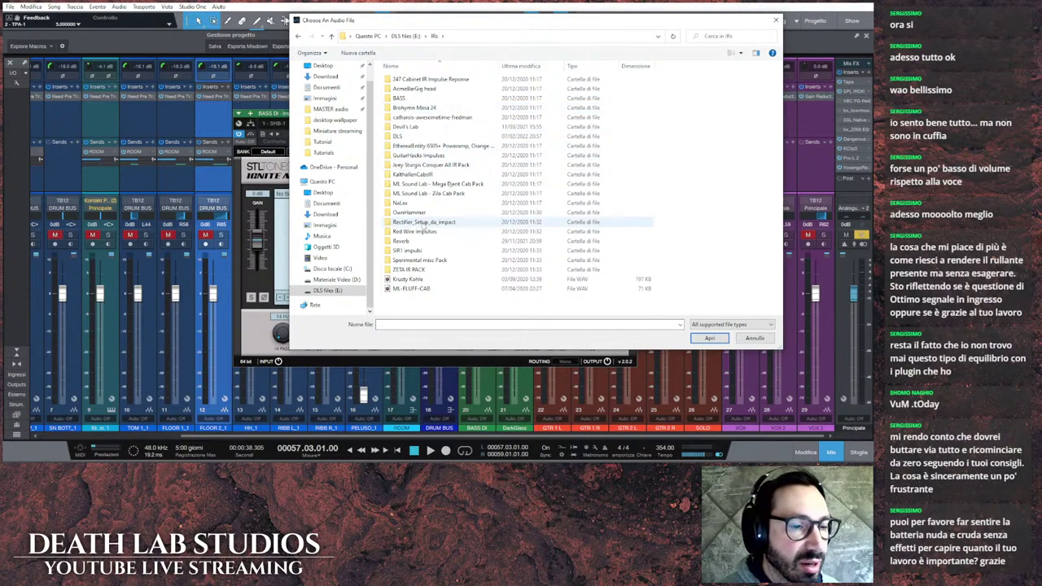
pyautogui.doubleClick(409, 136)
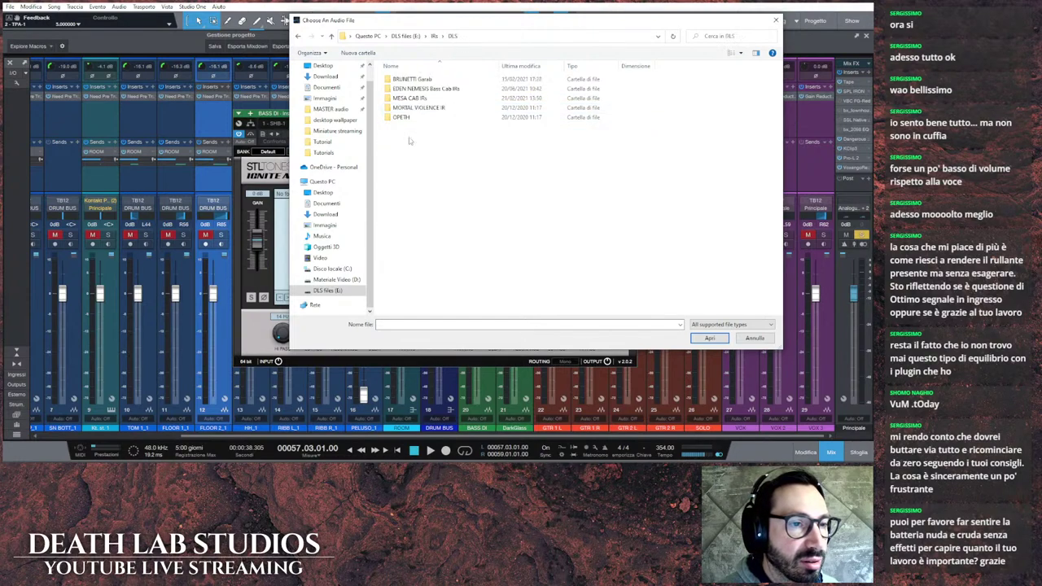
pyautogui.doubleClick(423, 88)
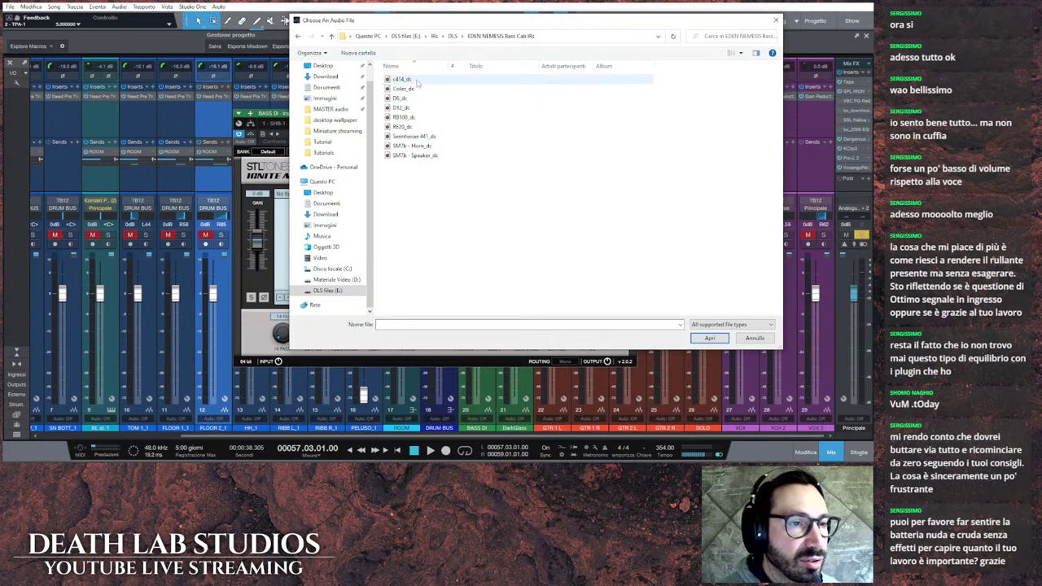
pyautogui.doubleClick(417, 81)
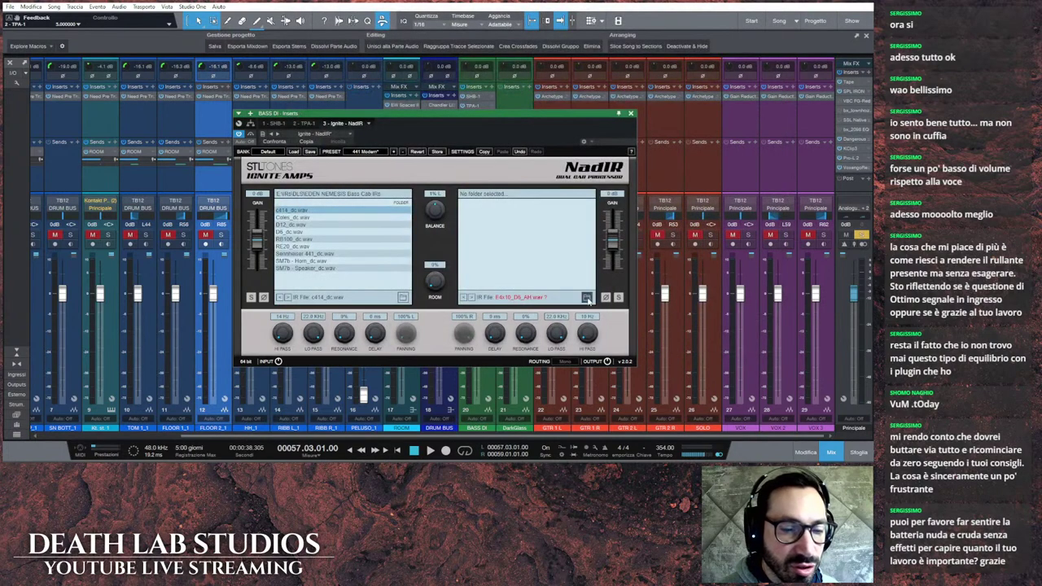
# Step: Load D6_dc from the EDEN NEMESIS Bass Cab IRs folder as NadIR's second cabinet impulse
pyautogui.click(586, 296)
pyautogui.click(328, 308)
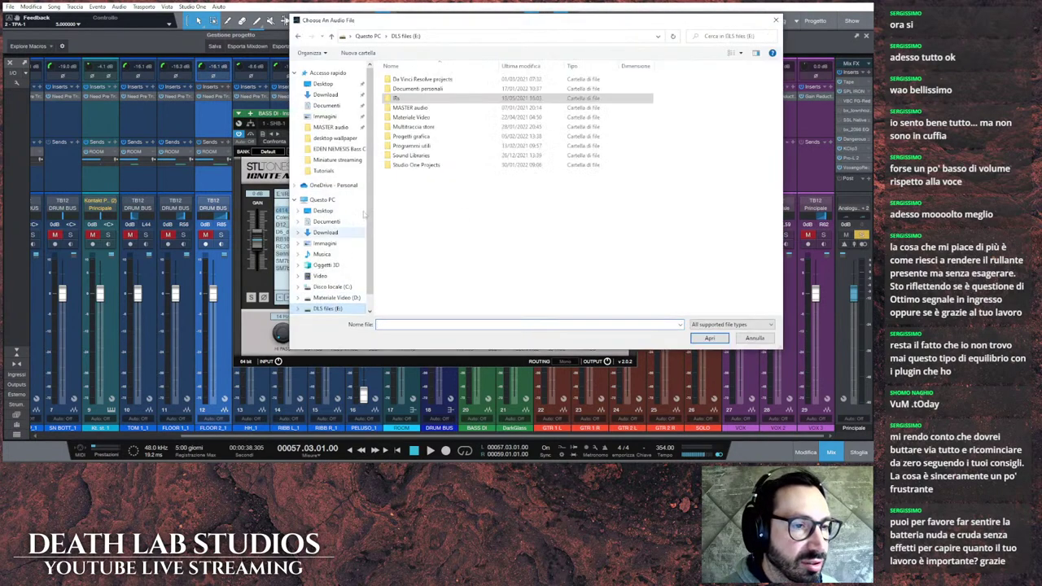
pyautogui.doubleClick(417, 98)
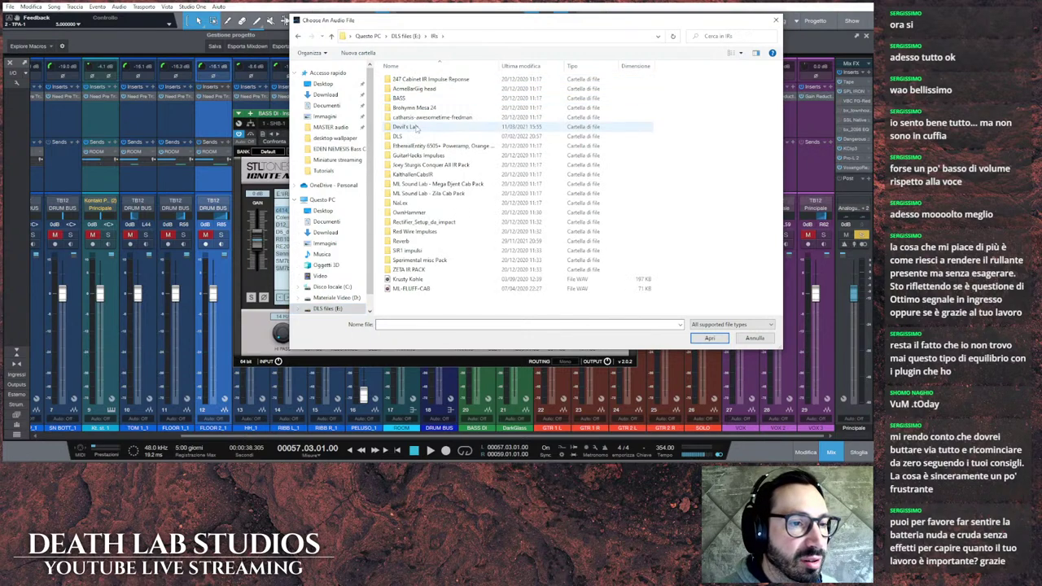
pyautogui.doubleClick(415, 137)
pyautogui.doubleClick(421, 91)
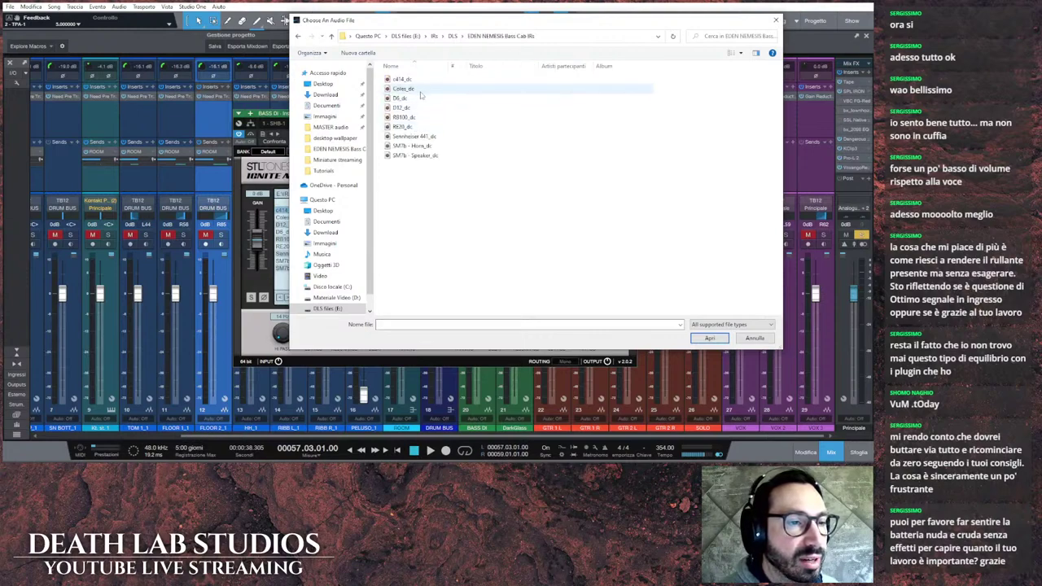
pyautogui.doubleClick(421, 97)
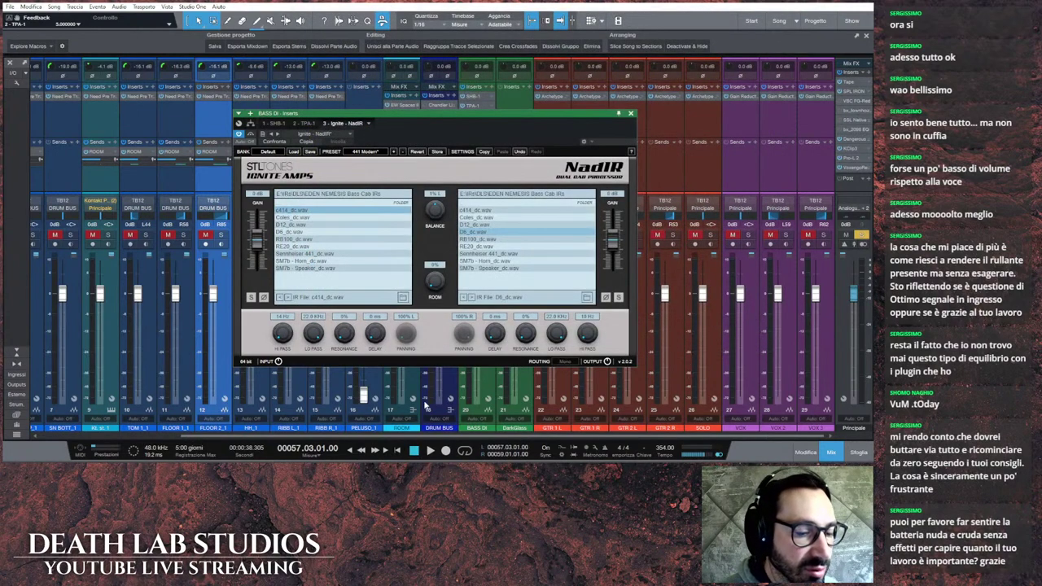
# Step: Play the bass and sweep NadIR's balance to compare the c414_dc and D6_dc cabinet impulses
pyautogui.click(430, 450)
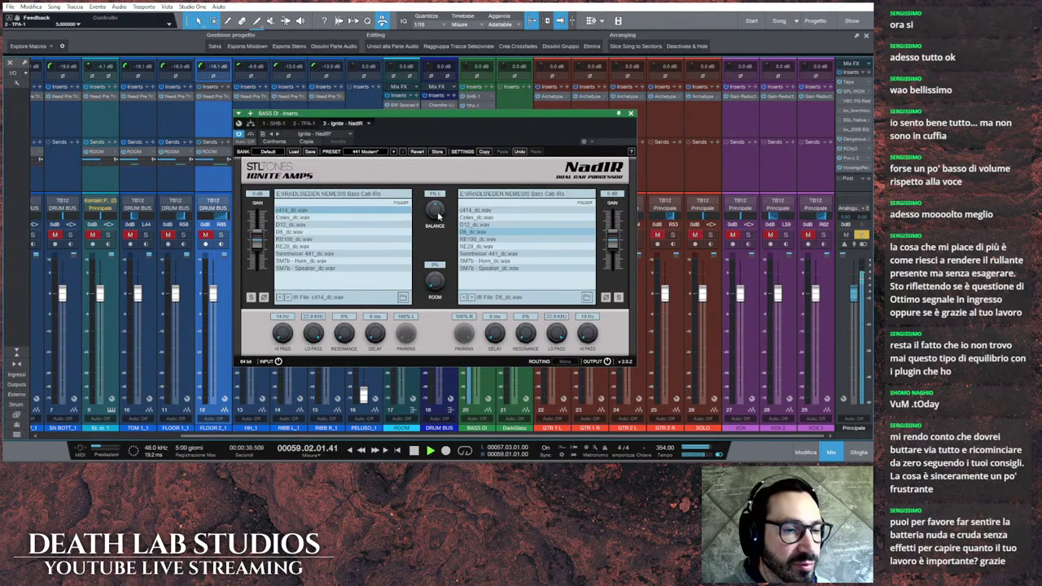
pyautogui.moveTo(437, 211)
pyautogui.mouseDown()
pyautogui.moveTo(437, 257)
pyautogui.moveTo(443, 212)
pyautogui.mouseUp()
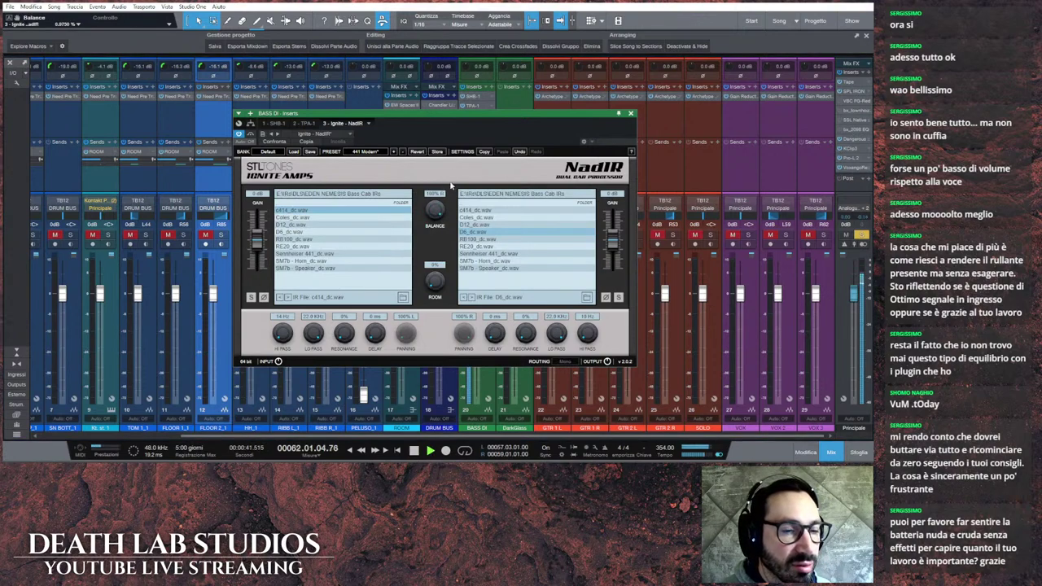
pyautogui.moveTo(413, 213); pyautogui.dragTo(434, 215)
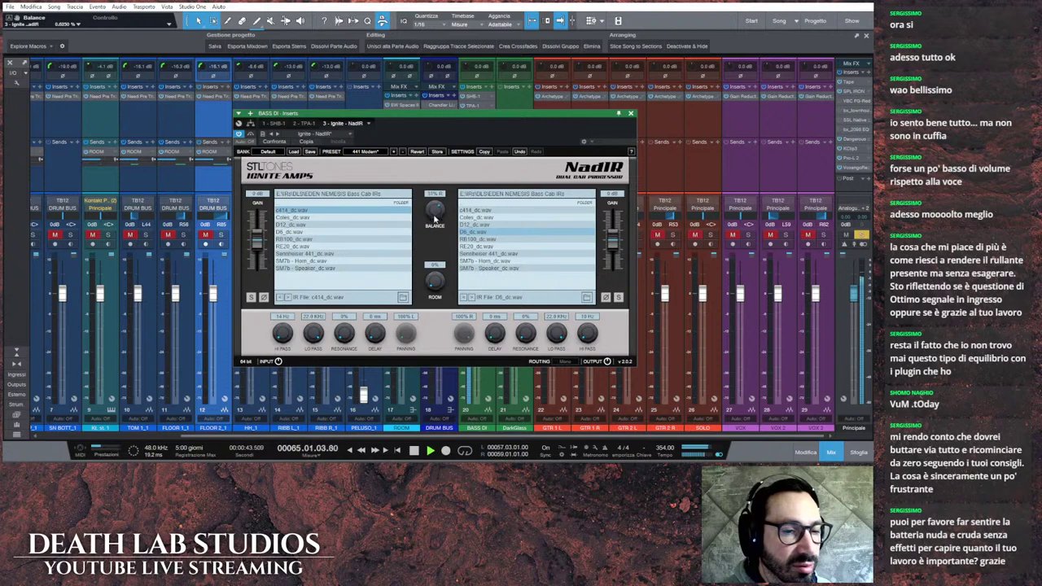
pyautogui.moveTo(420, 275); pyautogui.dragTo(428, 223)
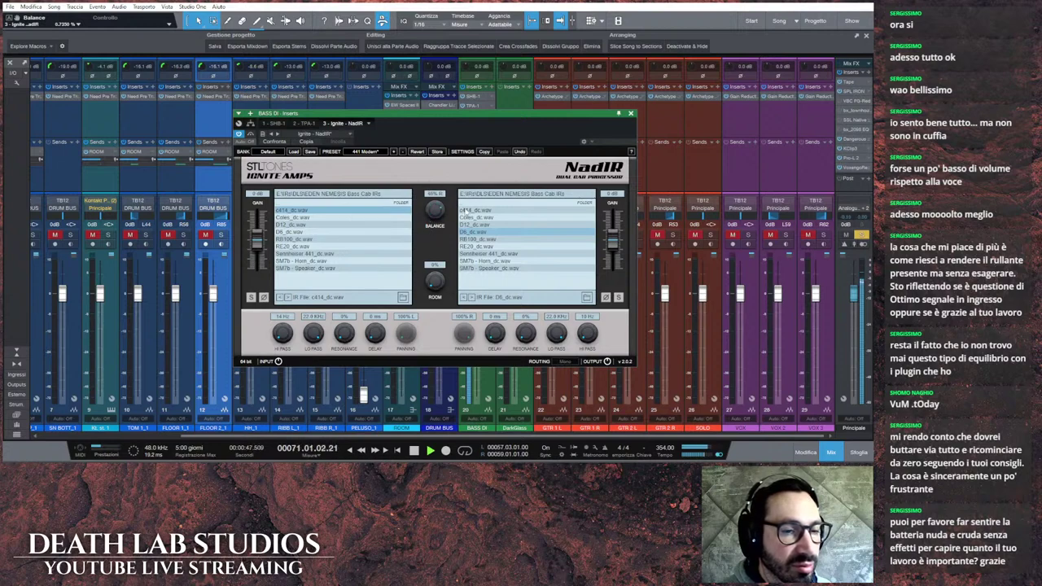
# Step: Audition c414_dc, Coles_dc and D6_dc as NadIR's second cabinet impulse, and settle on RB100_dc
pyautogui.click(469, 211)
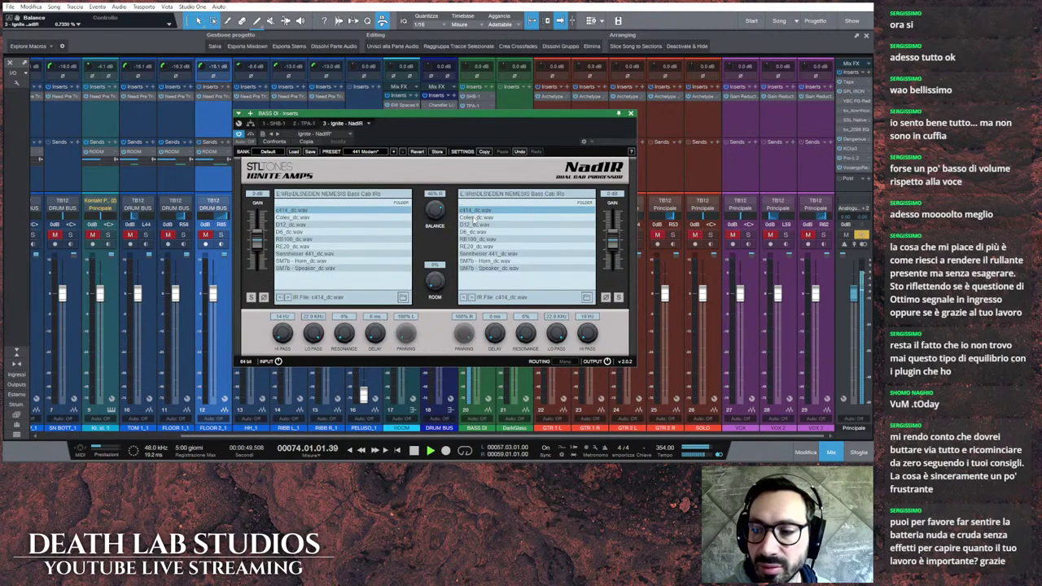
pyautogui.click(472, 218)
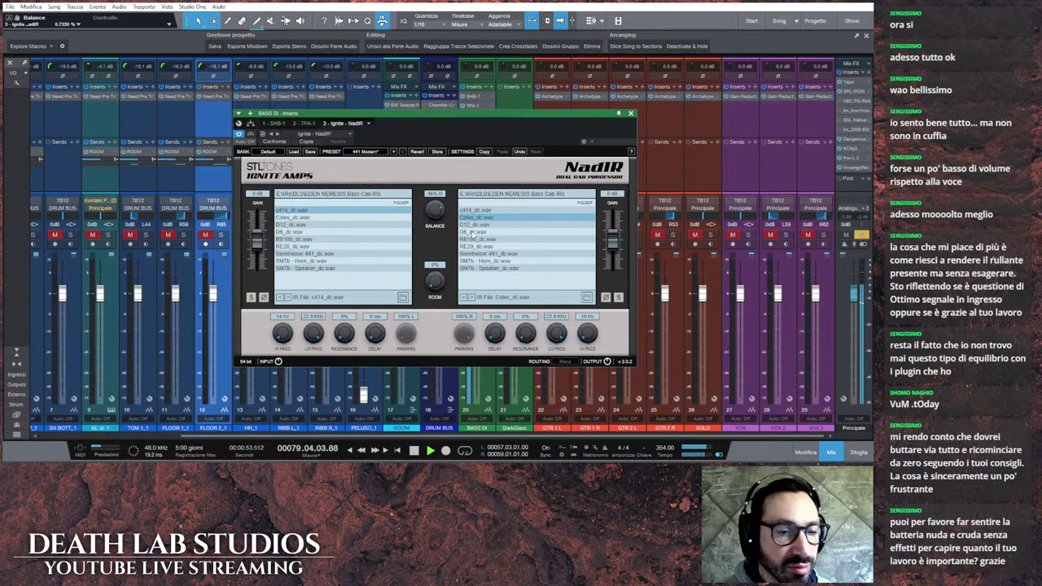
pyautogui.click(472, 232)
pyautogui.click(474, 240)
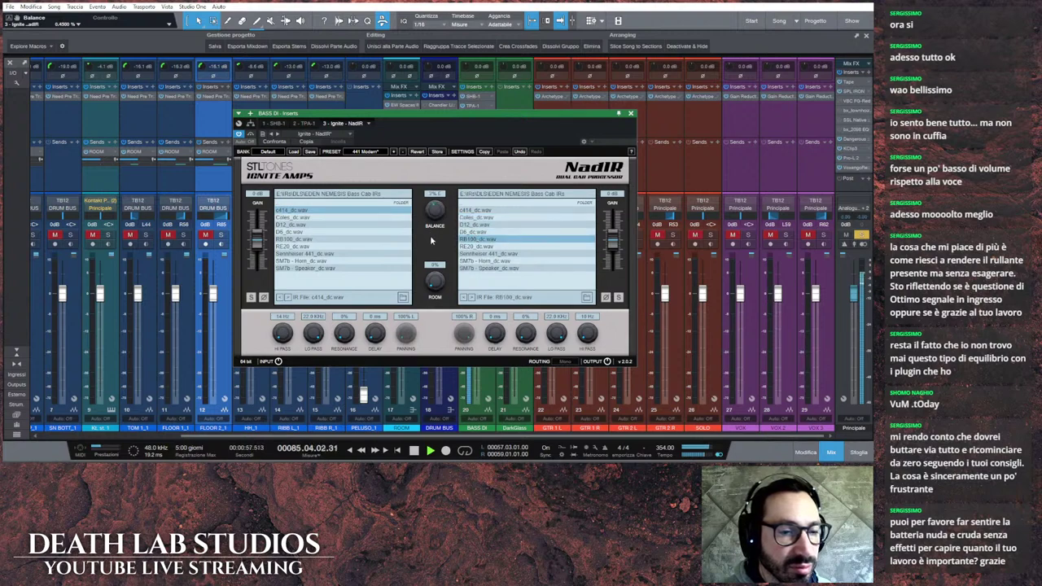
# Step: Set NadIR's balance to 17% L, audition first-cabinet impulses from Coles_dc through SM7b - Horn_dc, keep SM7b - Horn_dc, and stop playback
pyautogui.click(333, 219)
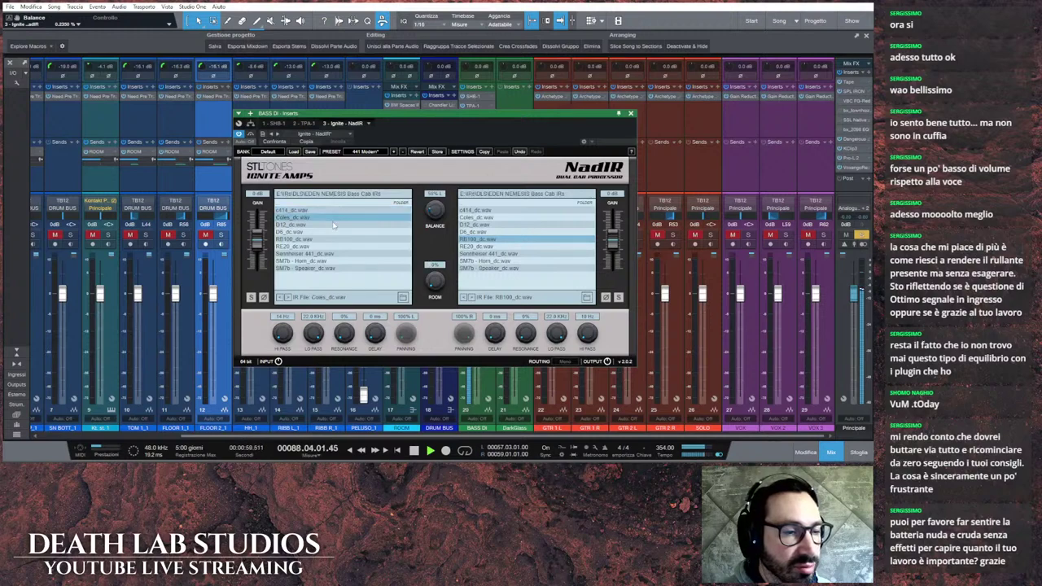
pyautogui.moveTo(437, 196)
pyautogui.mouseDown()
pyautogui.moveTo(441, 187)
pyautogui.moveTo(440, 200)
pyautogui.mouseUp()
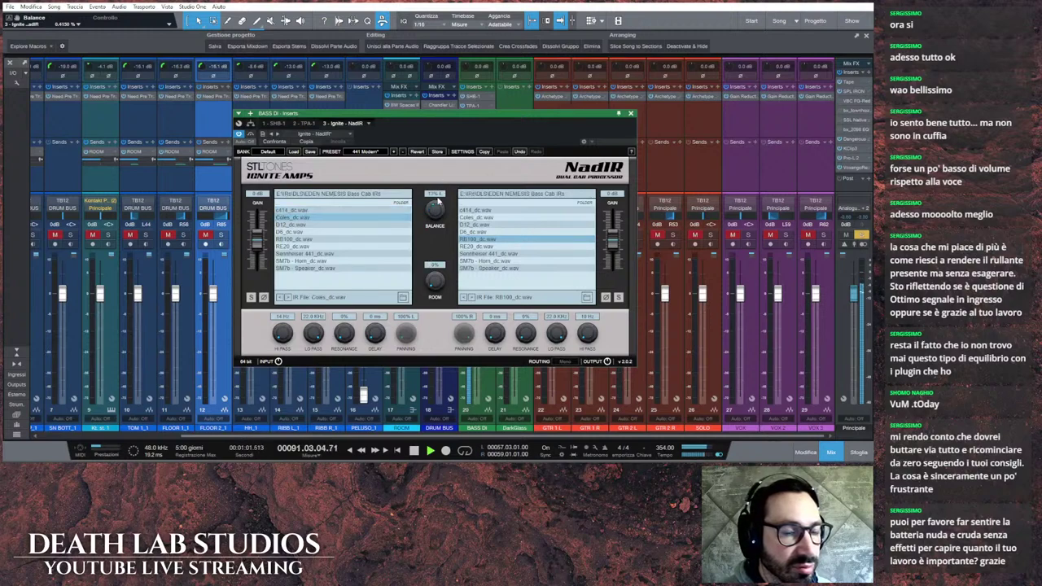
pyautogui.click(353, 225)
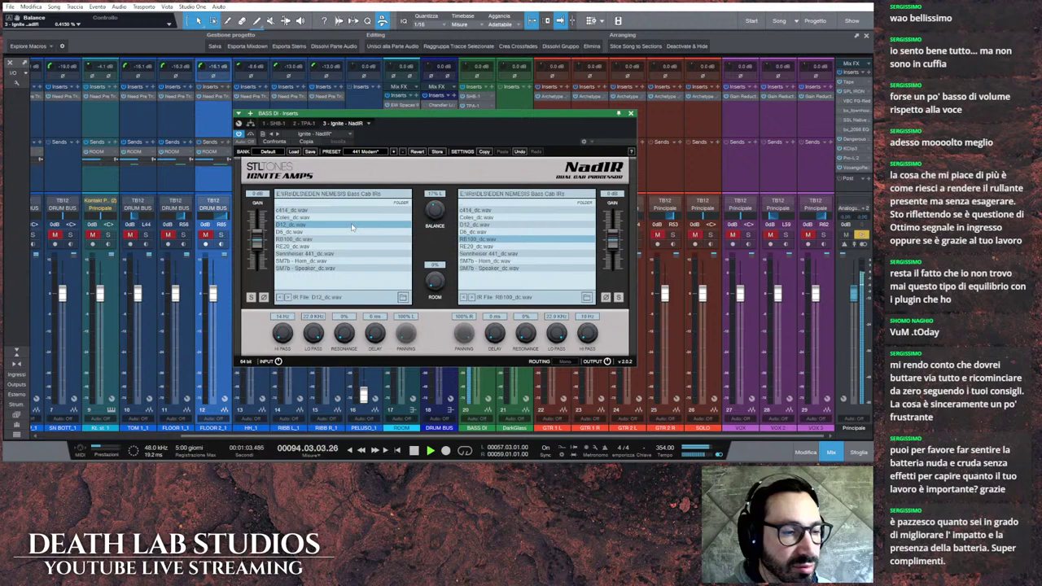
pyautogui.click(348, 232)
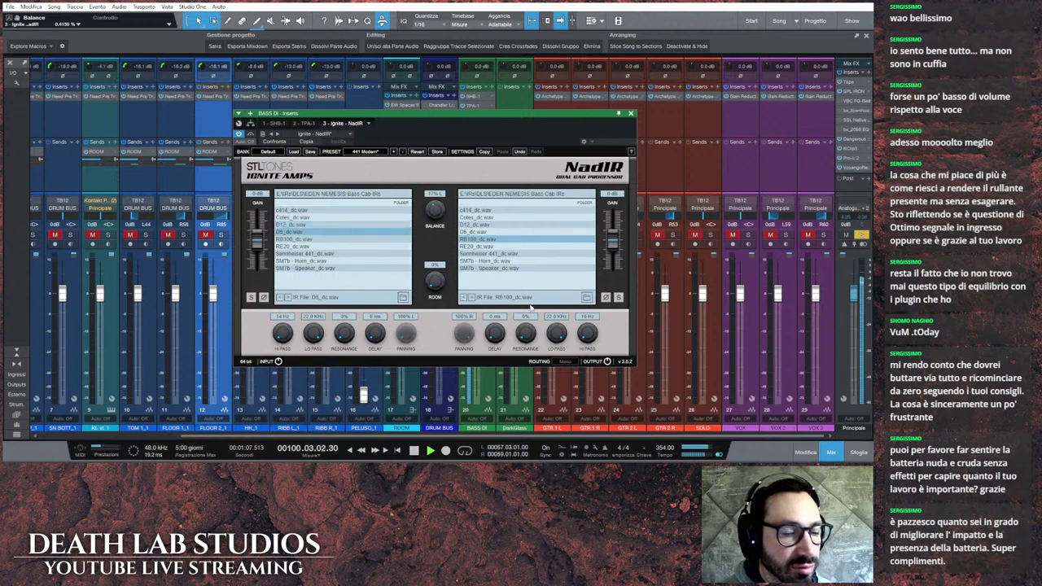
pyautogui.click(340, 247)
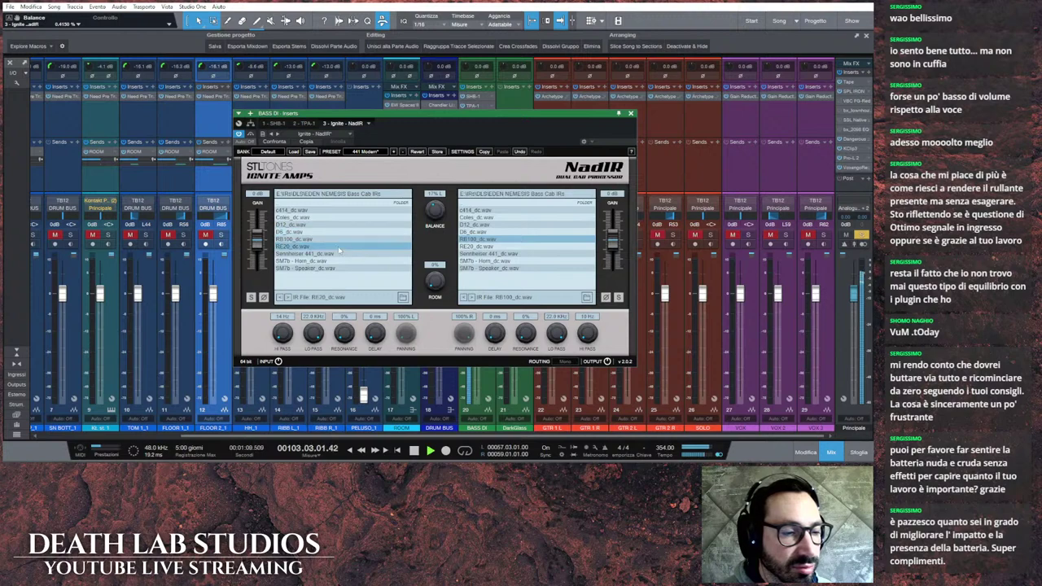
pyautogui.click(339, 253)
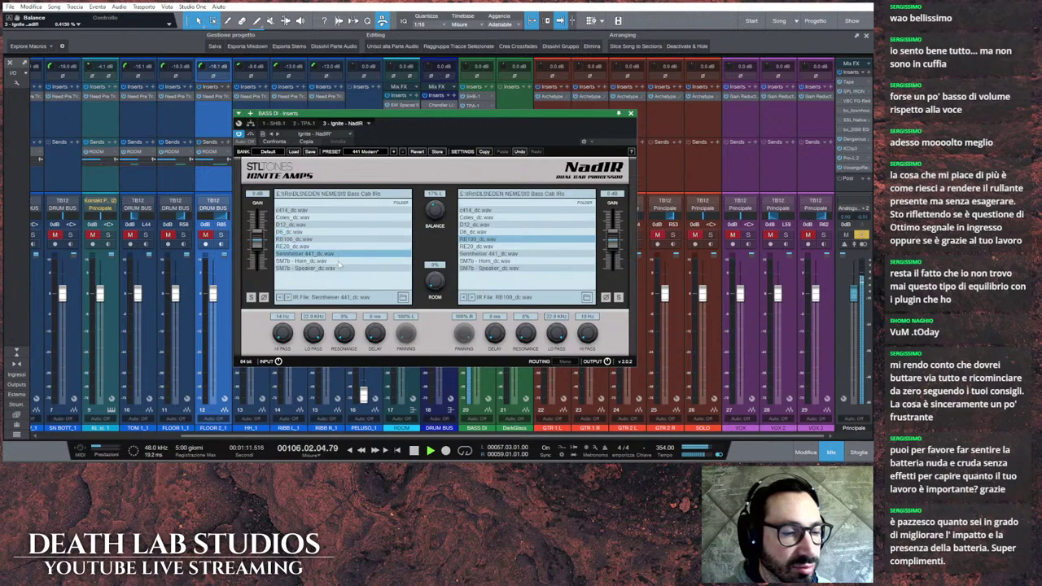
pyautogui.click(339, 261)
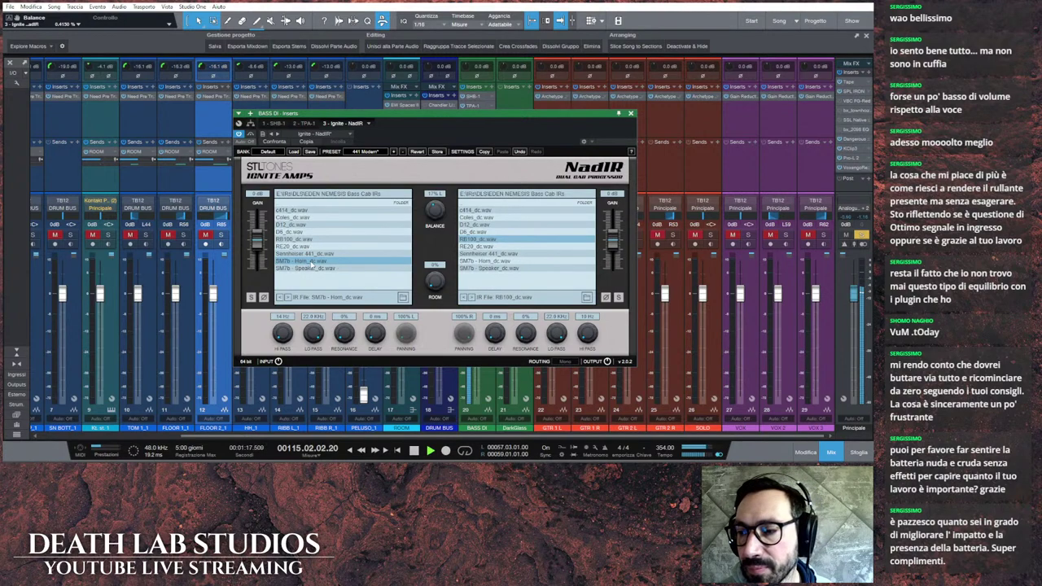
pyautogui.click(428, 453)
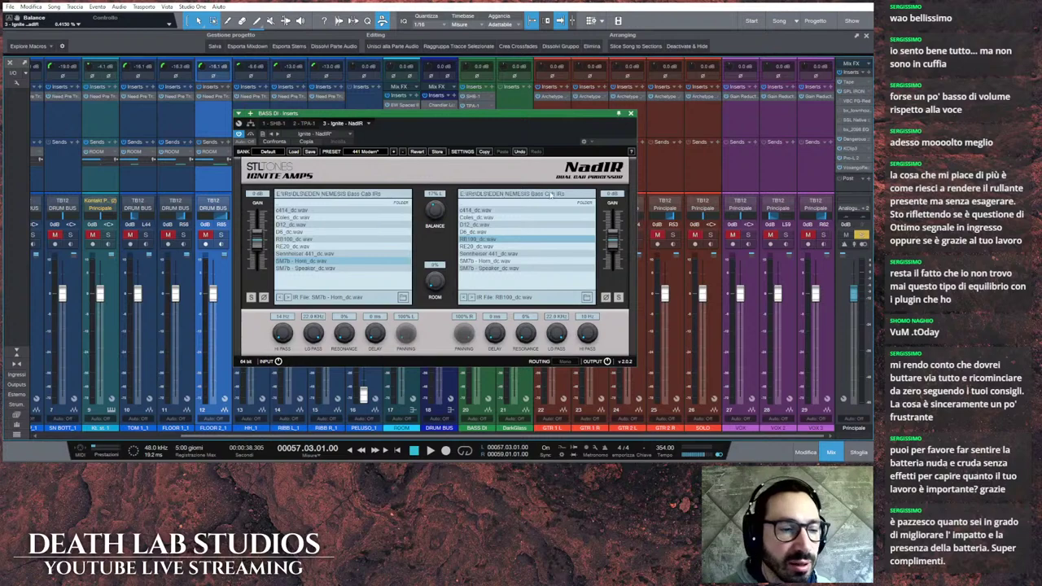
# Step: Compare first-cabinet impulses again during playback, return to SM7b - Horn_dc, shift NadIR's balance toward the second cabinet, and close the editor
pyautogui.moveTo(556, 120); pyautogui.dragTo(608, 114)
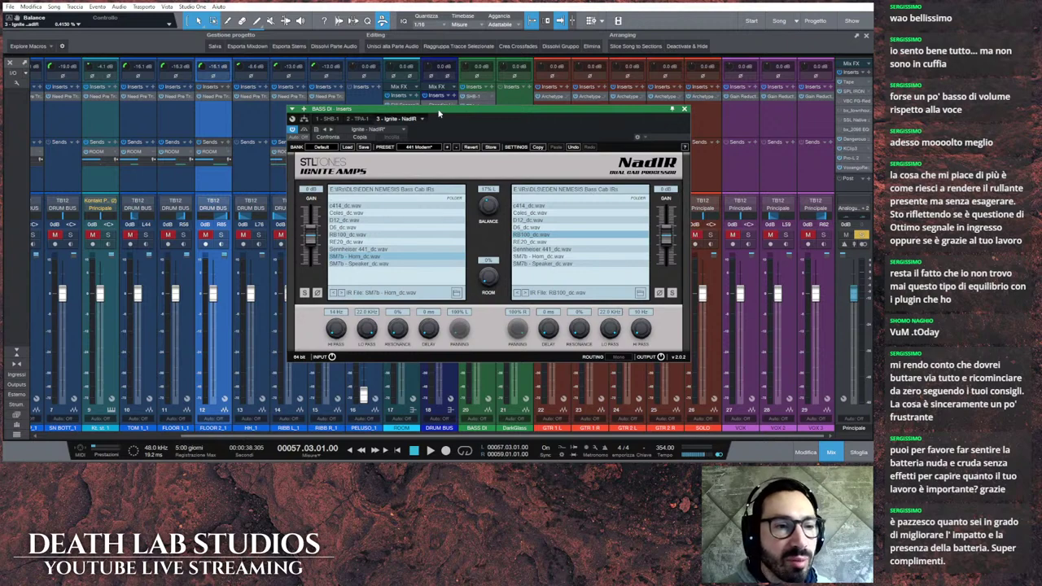
pyautogui.moveTo(426, 119); pyautogui.dragTo(439, 114)
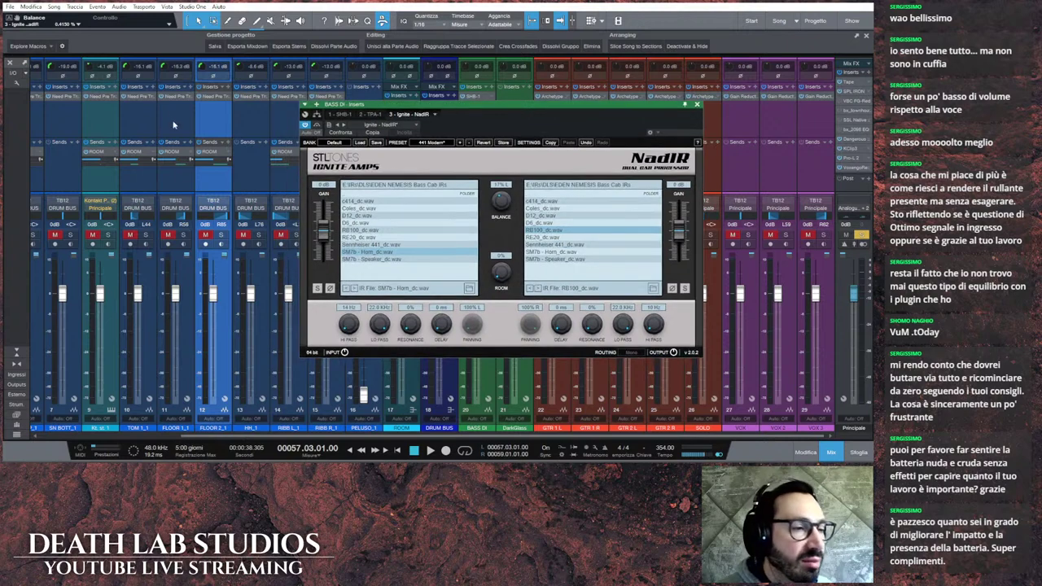
pyautogui.click(430, 451)
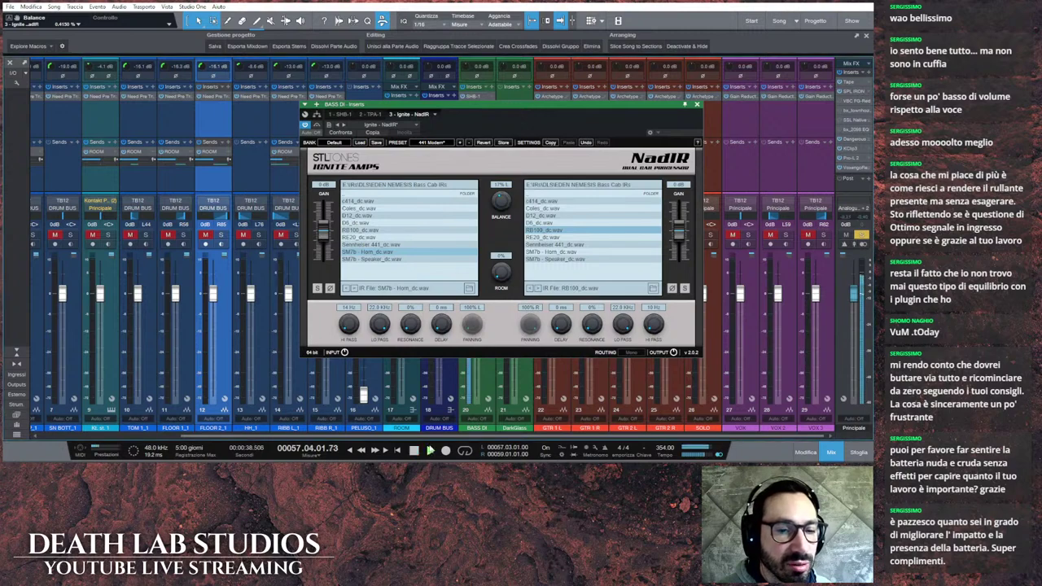
pyautogui.click(400, 200)
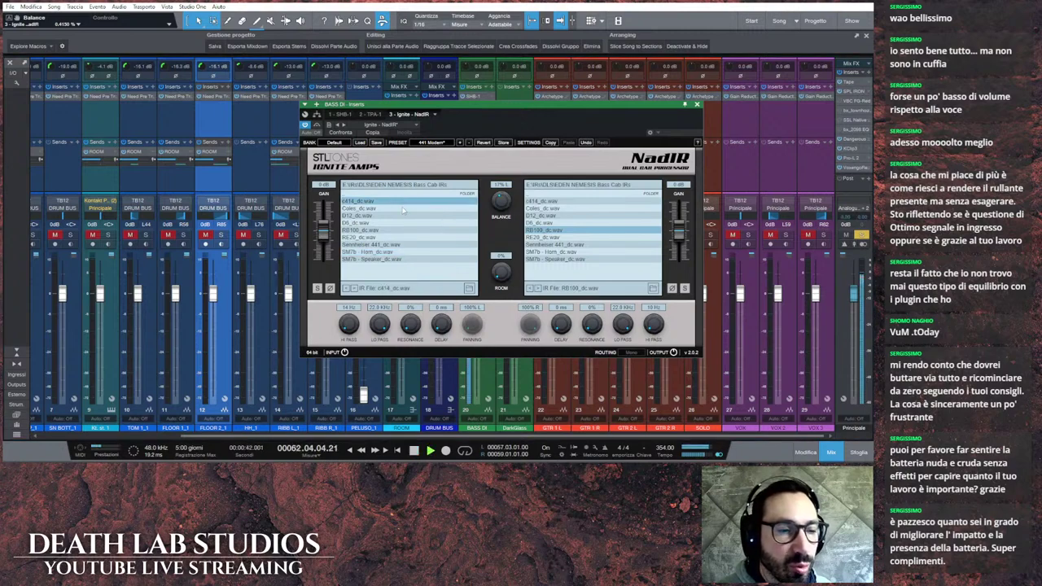
pyautogui.click(402, 209)
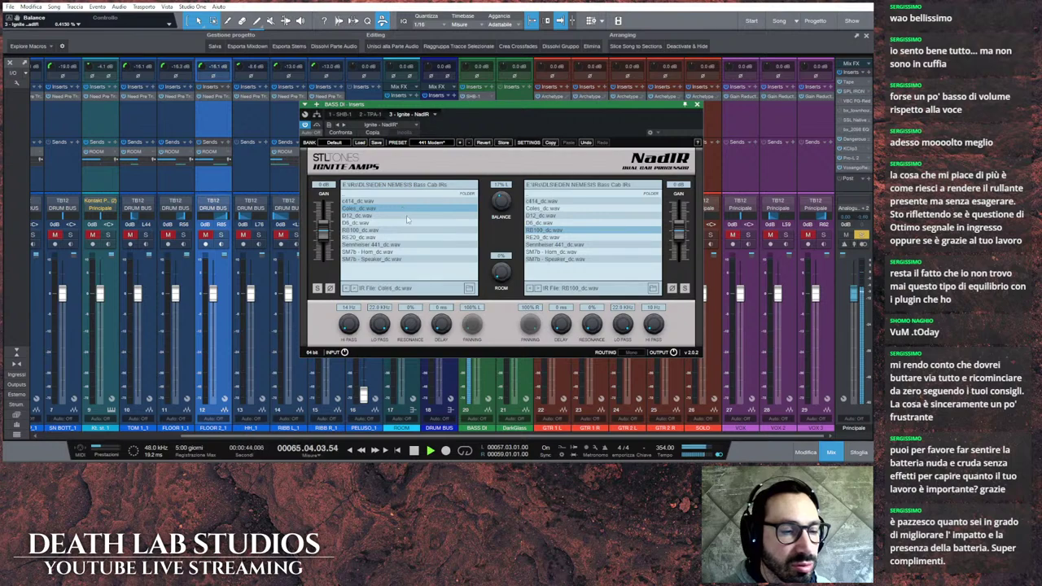
pyautogui.click(408, 216)
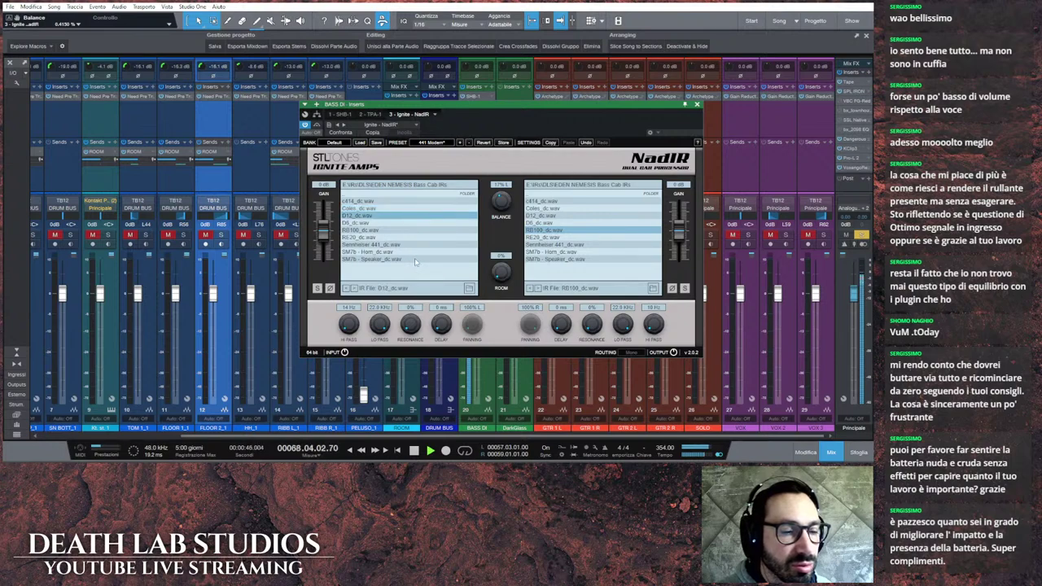
pyautogui.click(415, 259)
pyautogui.click(416, 252)
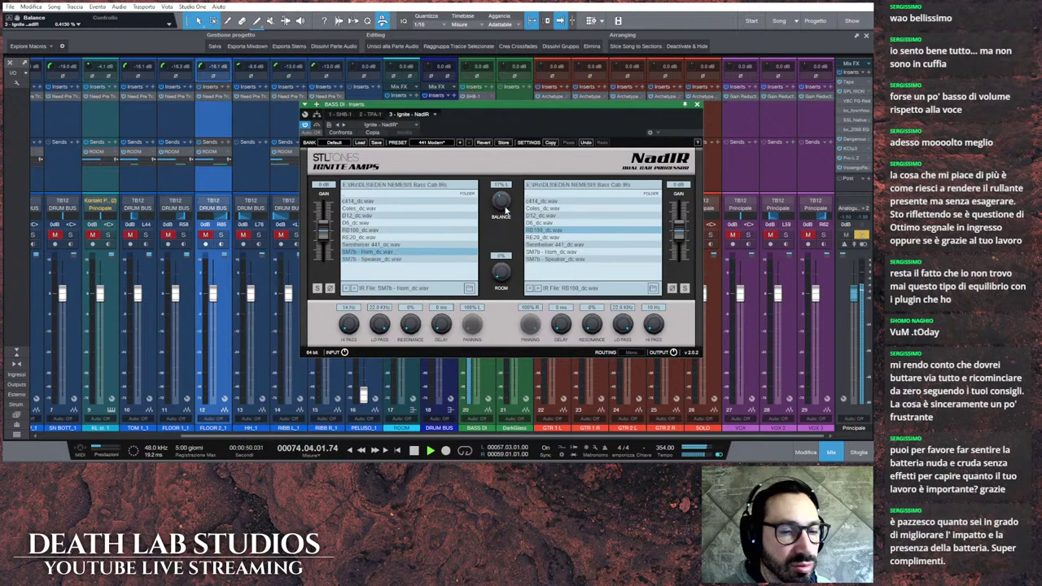
pyautogui.moveTo(507, 207); pyautogui.dragTo(513, 192)
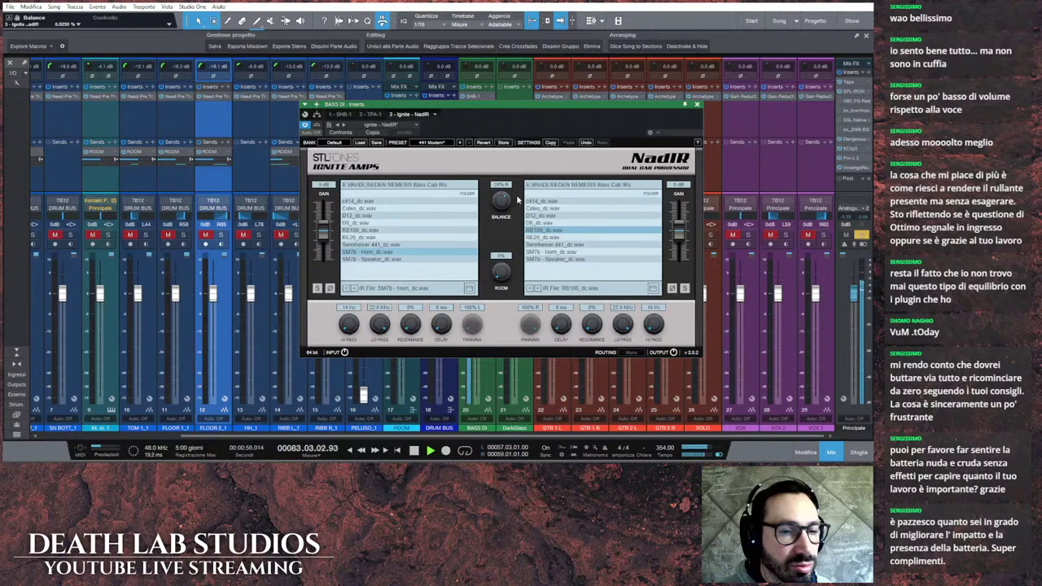
pyautogui.click(697, 106)
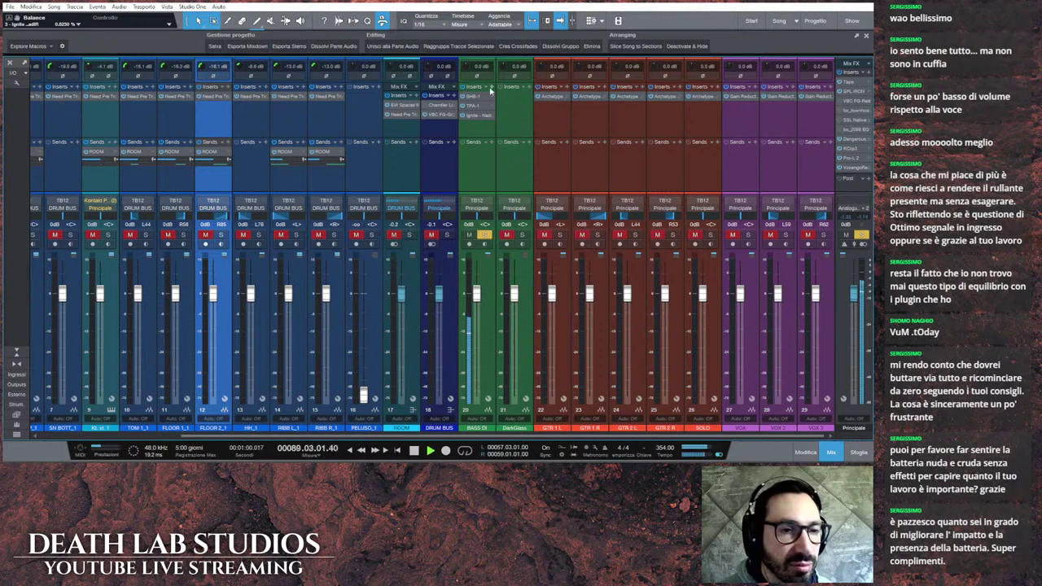
# Step: Solo the DarkGlass channel together with BASS DI and lower its fader to -20.0 dB
pyautogui.click(521, 234)
pyautogui.moveTo(514, 293); pyautogui.dragTo(514, 346)
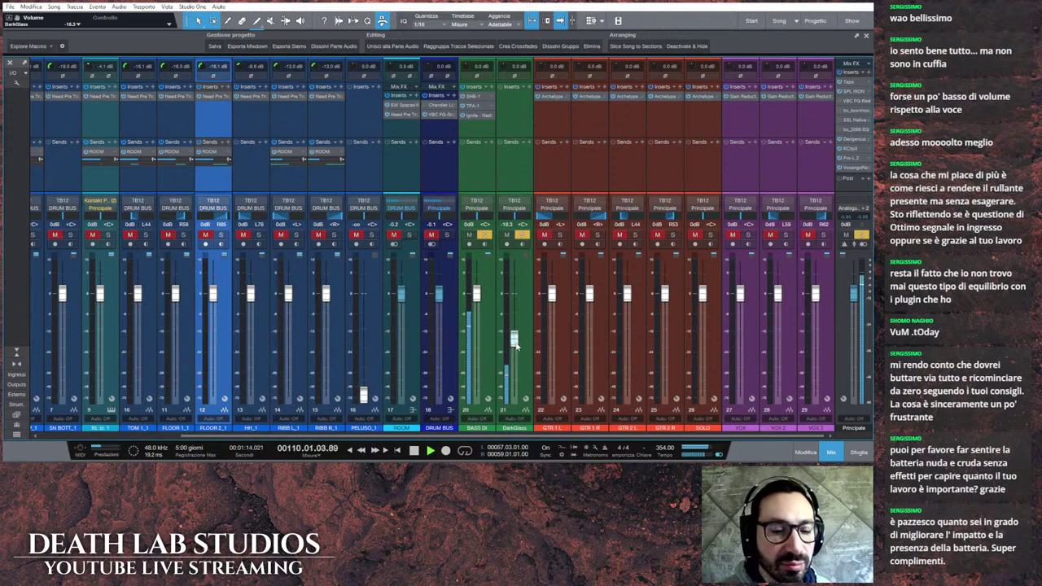
pyautogui.moveTo(515, 345); pyautogui.dragTo(515, 350)
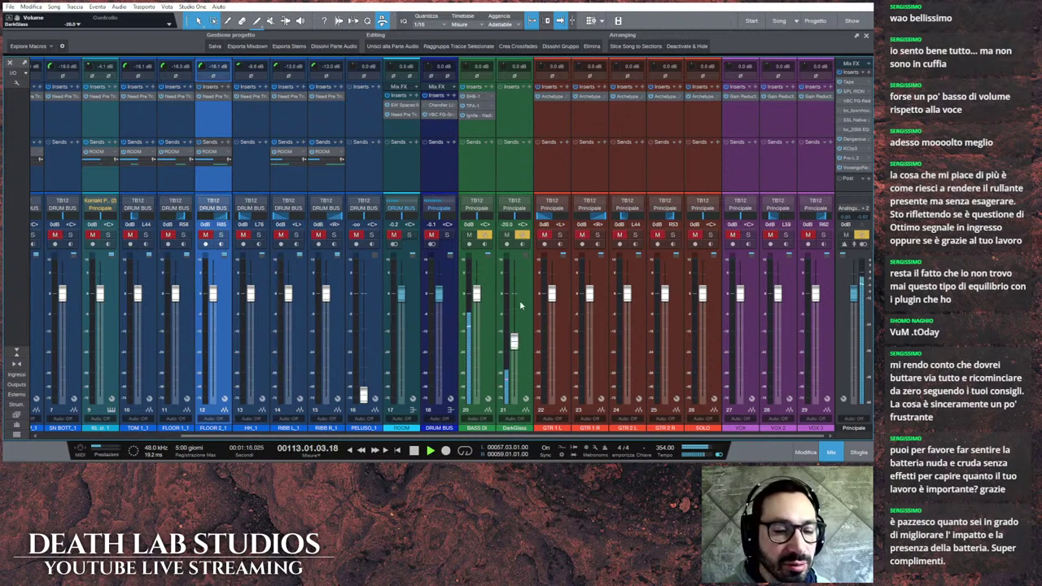
pyautogui.click(521, 306)
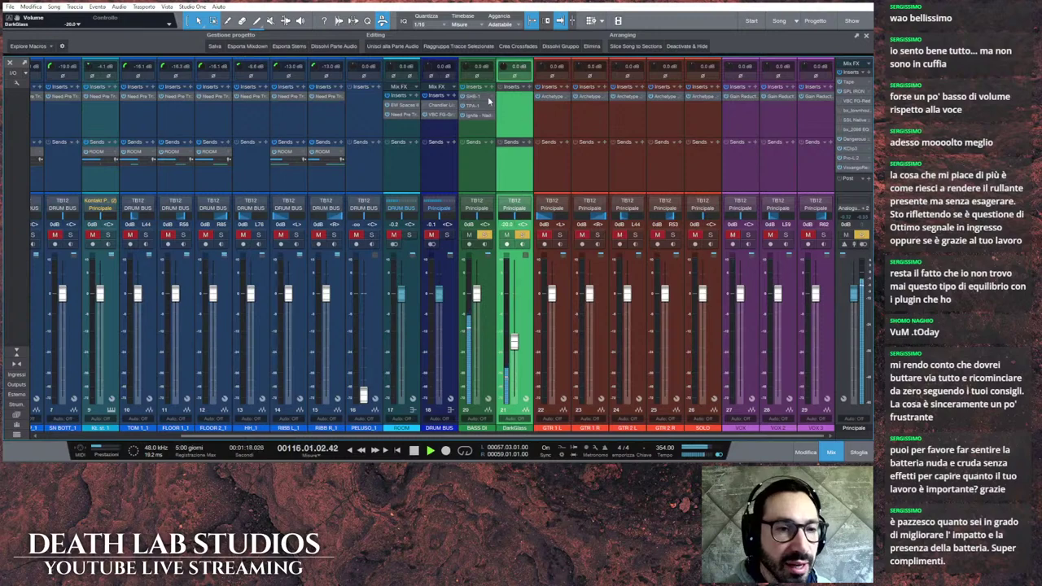
# Step: Insert Need Pre Trilogy after NadIR on BASS DI and set its input level to -3.7 dB
pyautogui.click(494, 88)
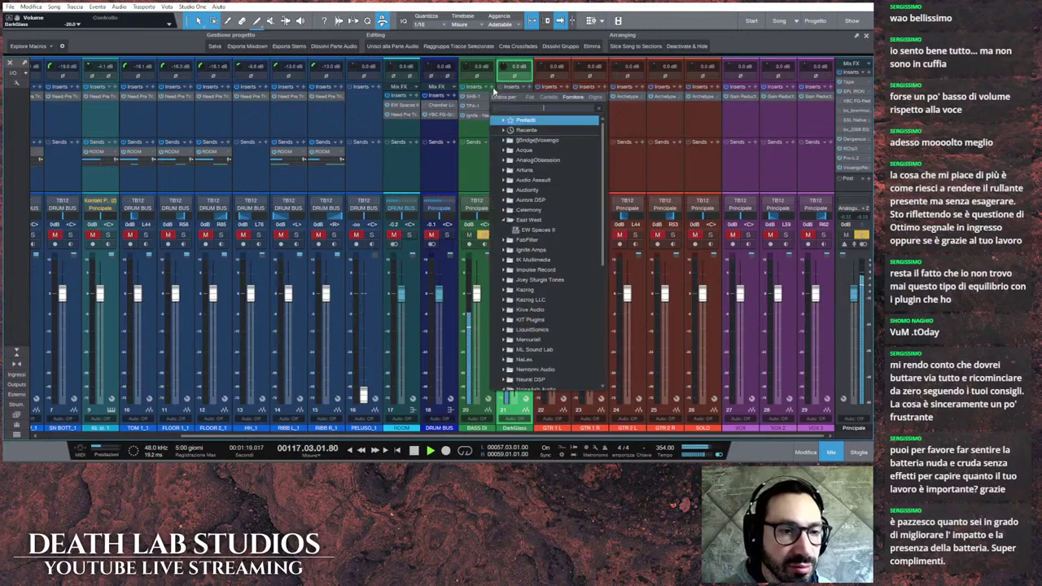
pyautogui.click(506, 130)
pyautogui.click(553, 152)
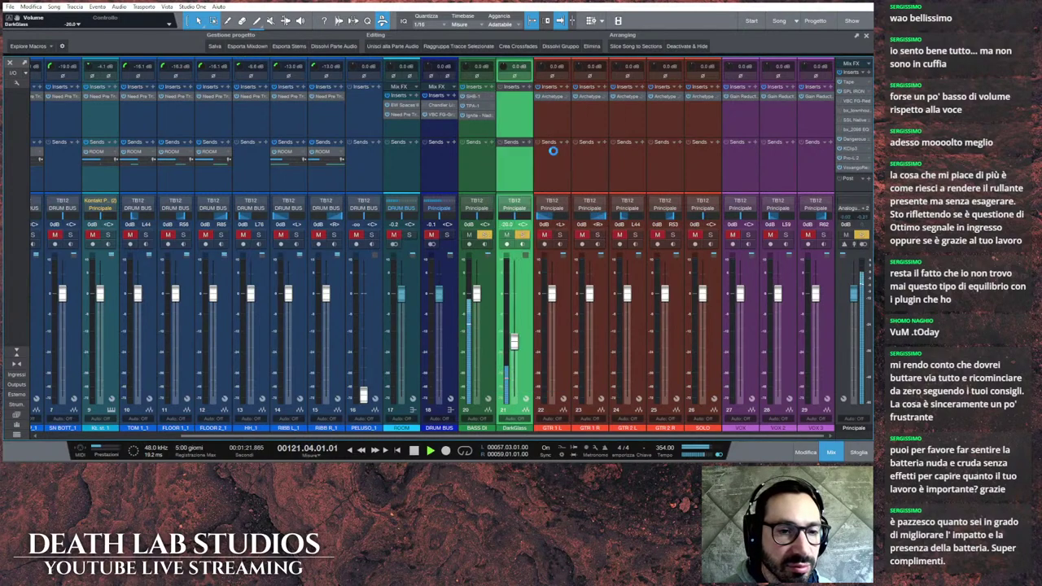
pyautogui.moveTo(544, 100); pyautogui.dragTo(558, 180)
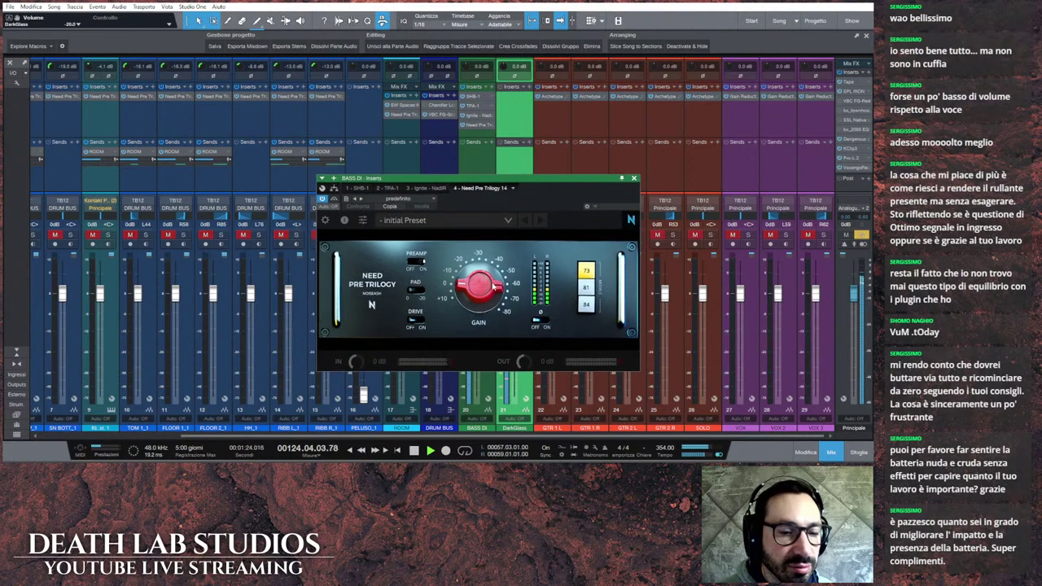
pyautogui.moveTo(489, 276); pyautogui.dragTo(491, 242)
pyautogui.moveTo(358, 367); pyautogui.dragTo(358, 374)
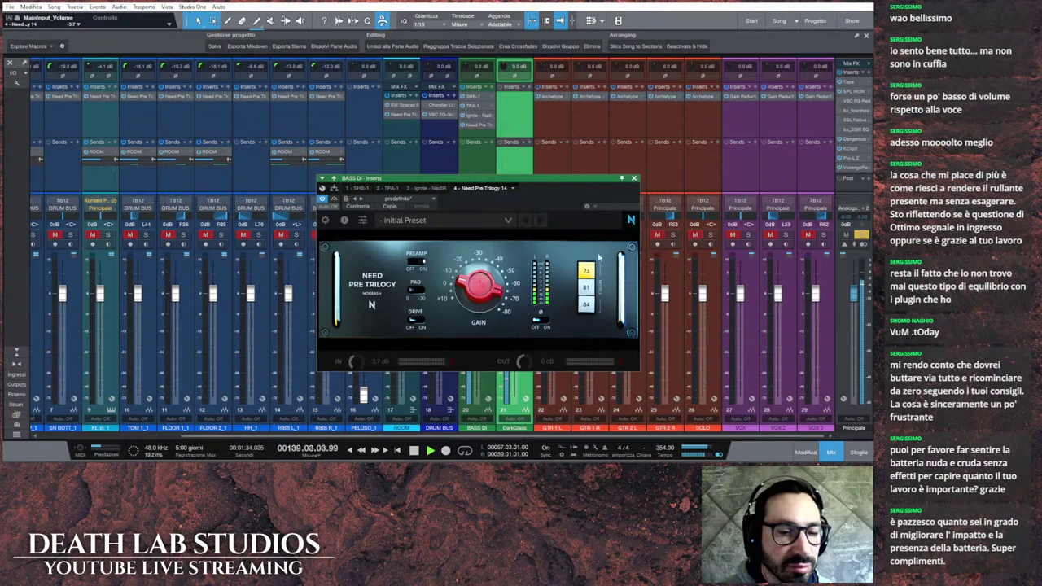
# Step: Try the preamp's 81 and 84 models on BASS DI, return to 73, and close the editor
pyautogui.click(586, 287)
pyautogui.click(586, 305)
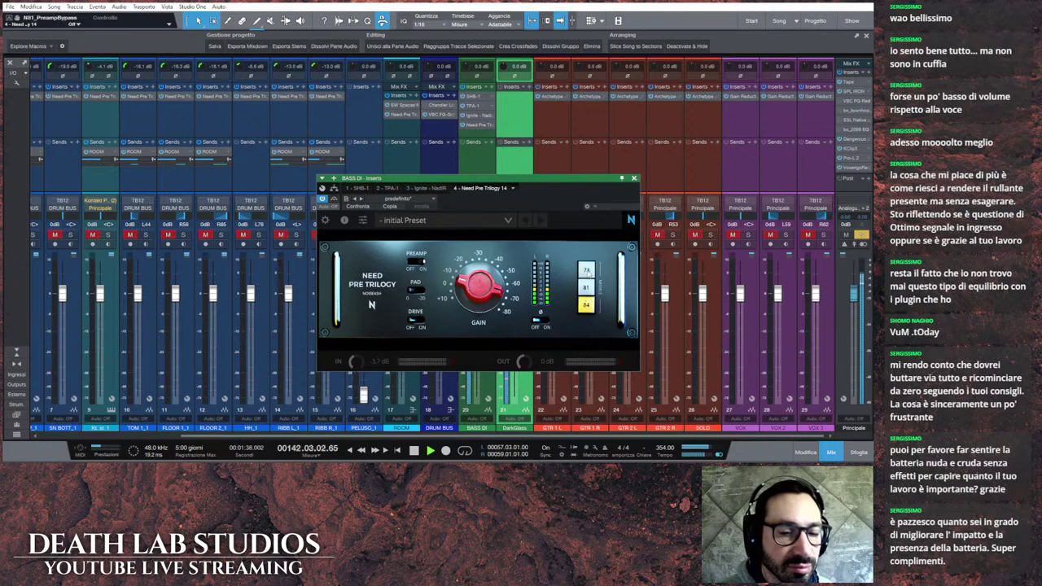
pyautogui.click(634, 177)
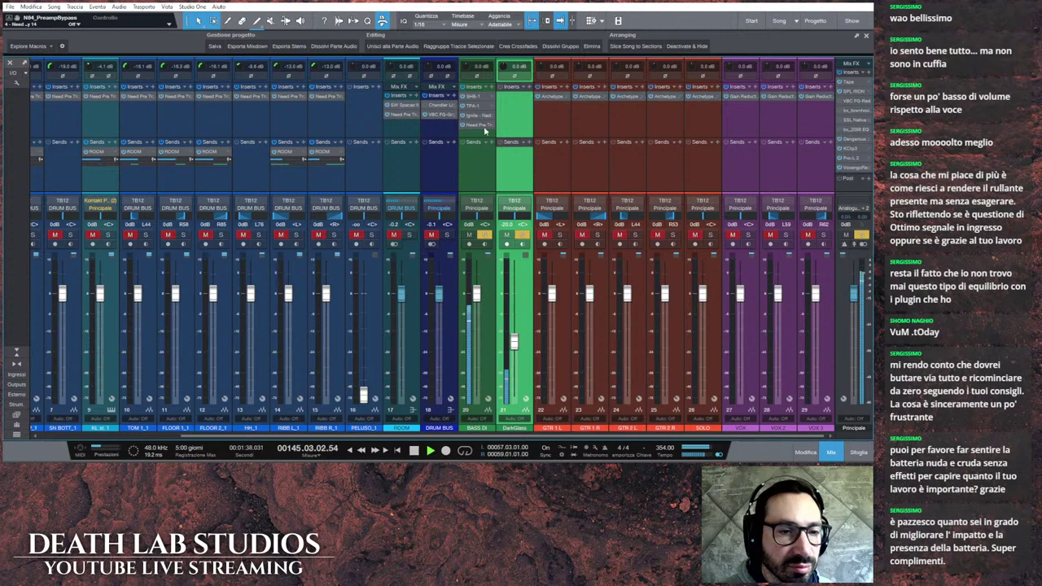
# Step: Copy the Need Pre Trilogy insert from BASS DI to DarkGlass and move its editor clear of the bass channels
pyautogui.moveTo(479, 126); pyautogui.dragTo(514, 97)
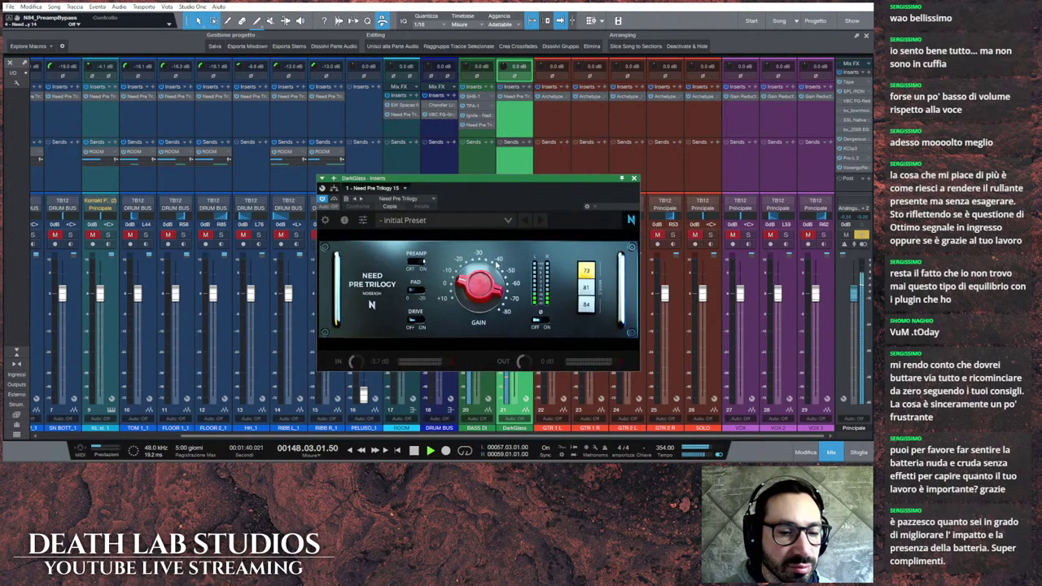
pyautogui.moveTo(557, 177); pyautogui.dragTo(381, 128)
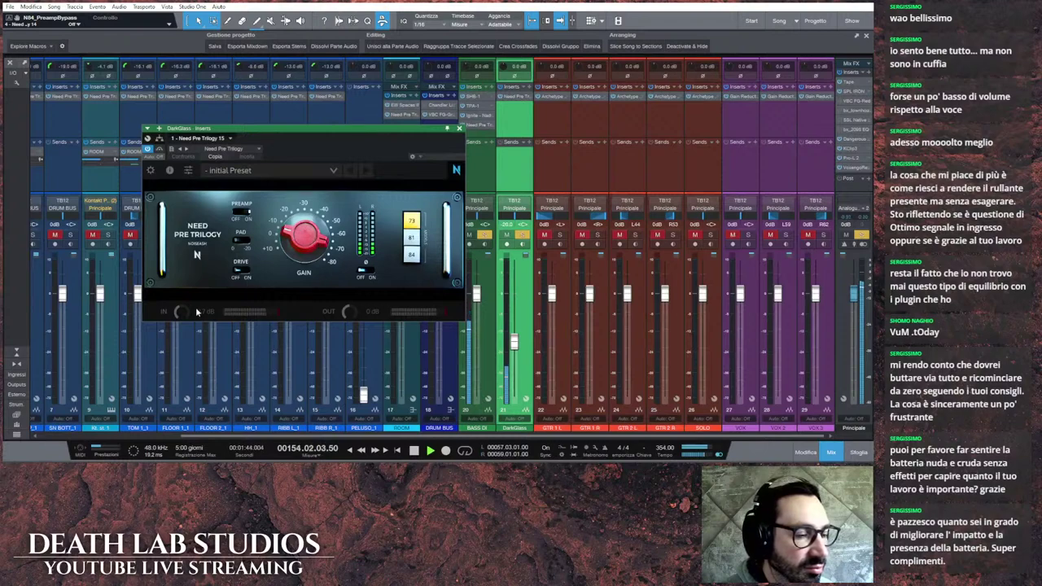
# Step: Set the DarkGlass preamp's input level to 3.8 dB and reset the DarkGlass channel fader to 0 dB
pyautogui.scroll(8, 183, 315)
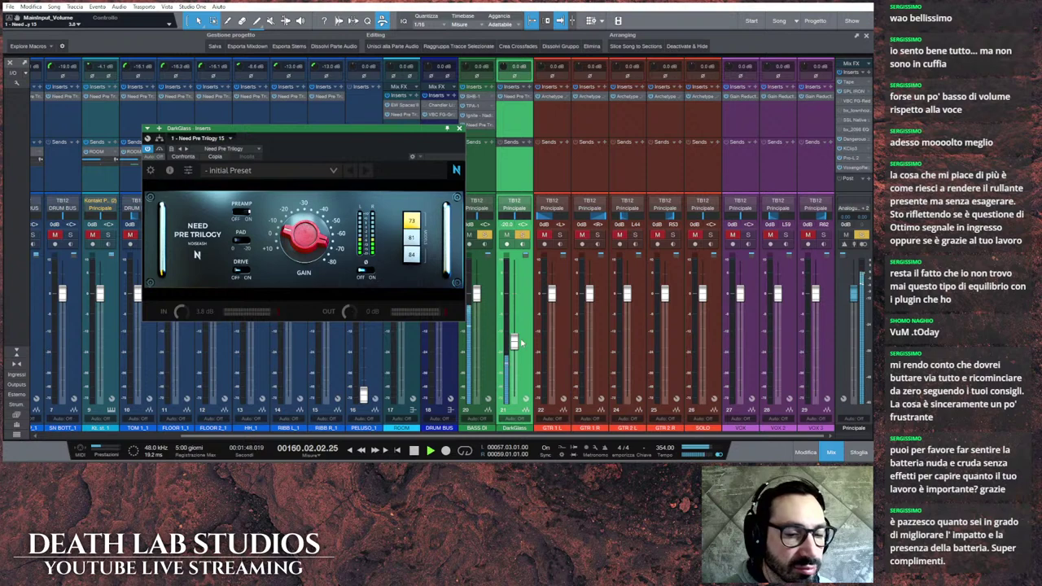
pyautogui.moveTo(515, 342); pyautogui.dragTo(513, 301)
pyautogui.keyDown('alt'); pyautogui.click(512, 301); pyautogui.keyUp('alt')
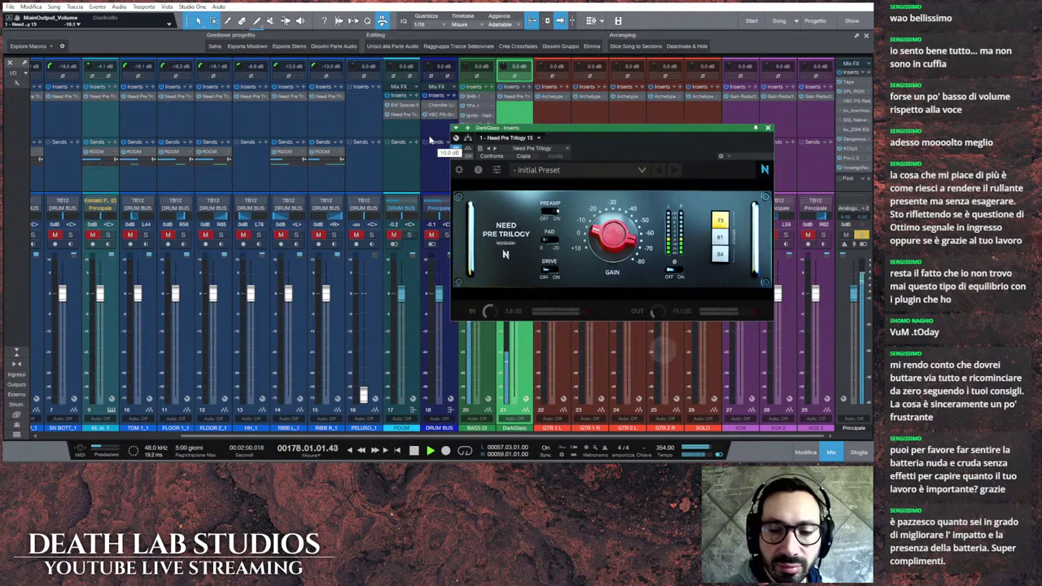
# Step: Lower the DarkGlass preamp's output level to about -23 dB, stop playback and close the preamp editor
pyautogui.click(767, 127)
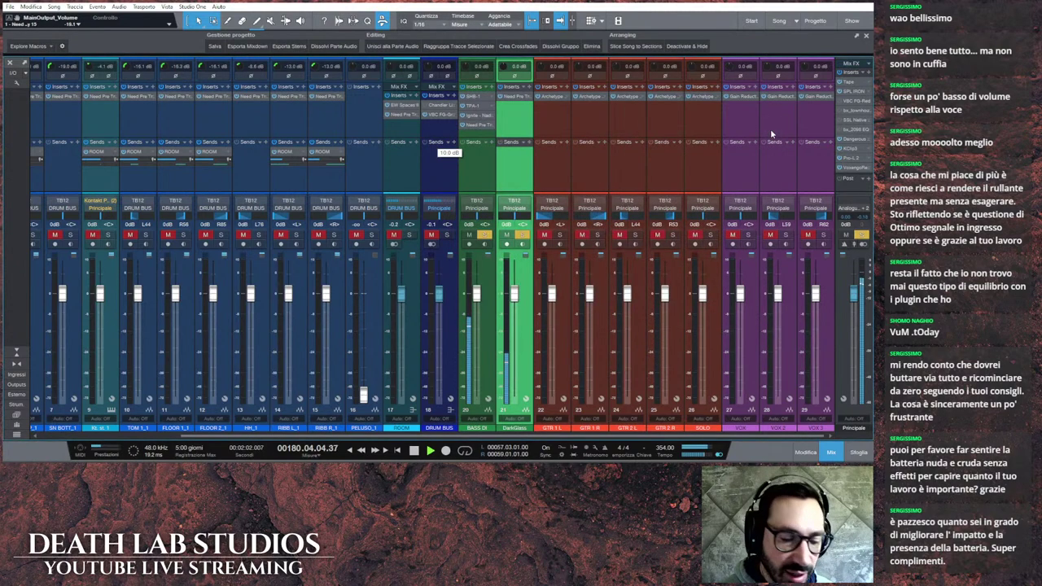
pyautogui.press('space')
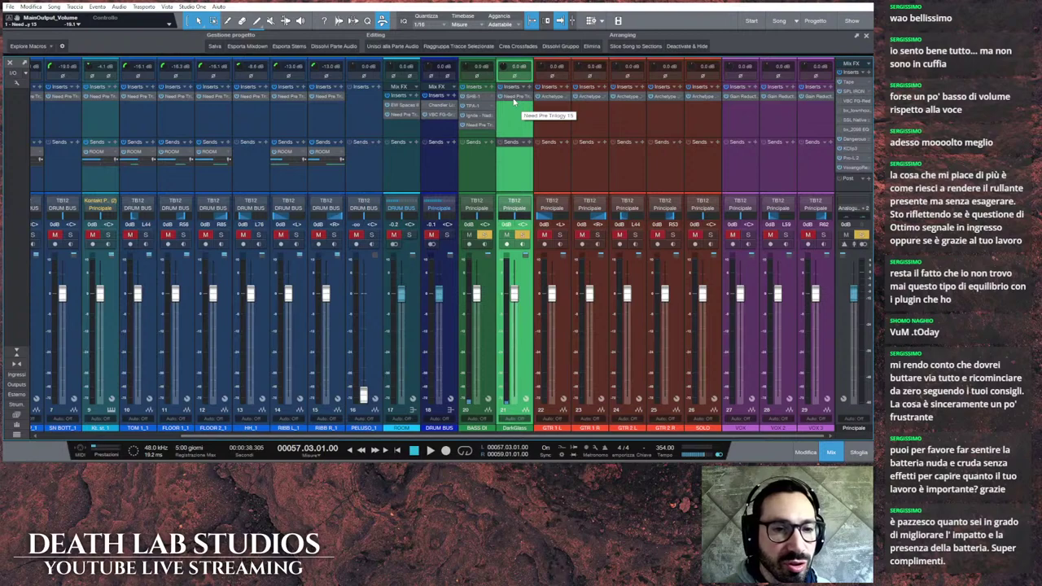
pyautogui.click(514, 101)
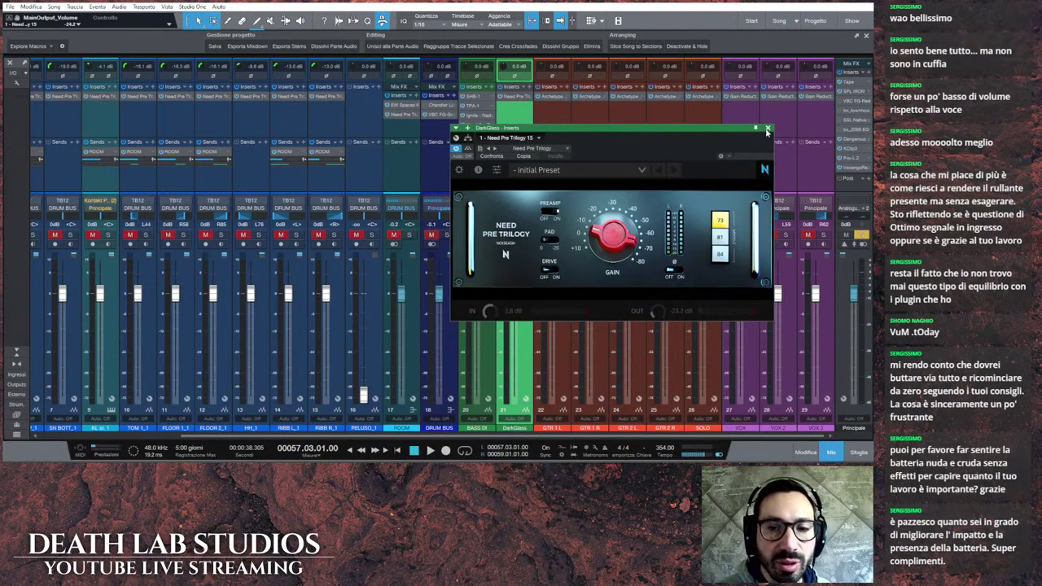
pyautogui.click(766, 130)
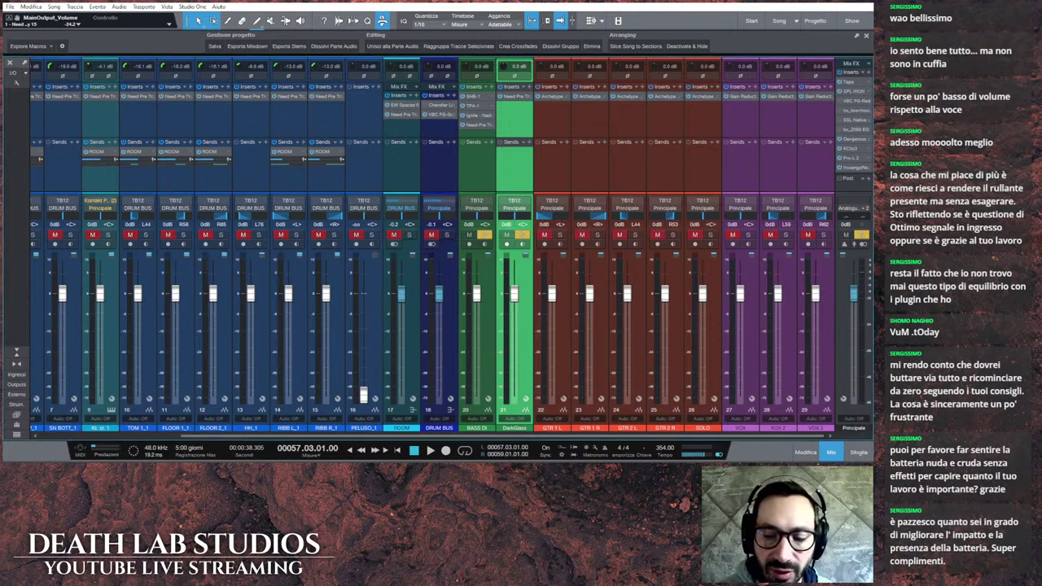
# Step: Select the BASS DI and DarkGlass channels and add a bus for the selected channels
pyautogui.moveTo(528, 323); pyautogui.dragTo(508, 350)
pyautogui.click(324, 433)
pyautogui.click(490, 322)
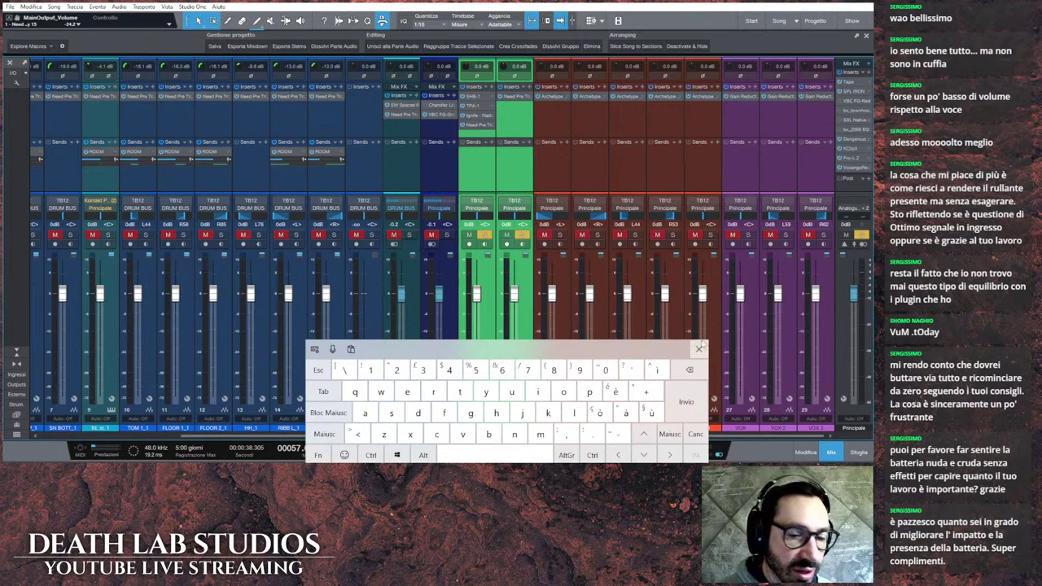
pyautogui.click(698, 348)
pyautogui.rightClick(524, 302)
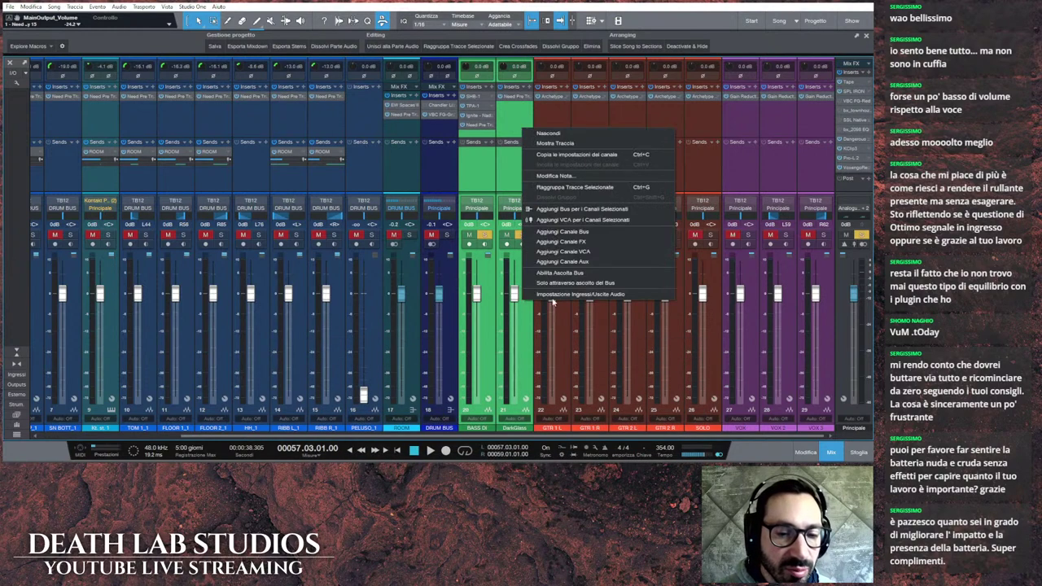
pyautogui.click(587, 209)
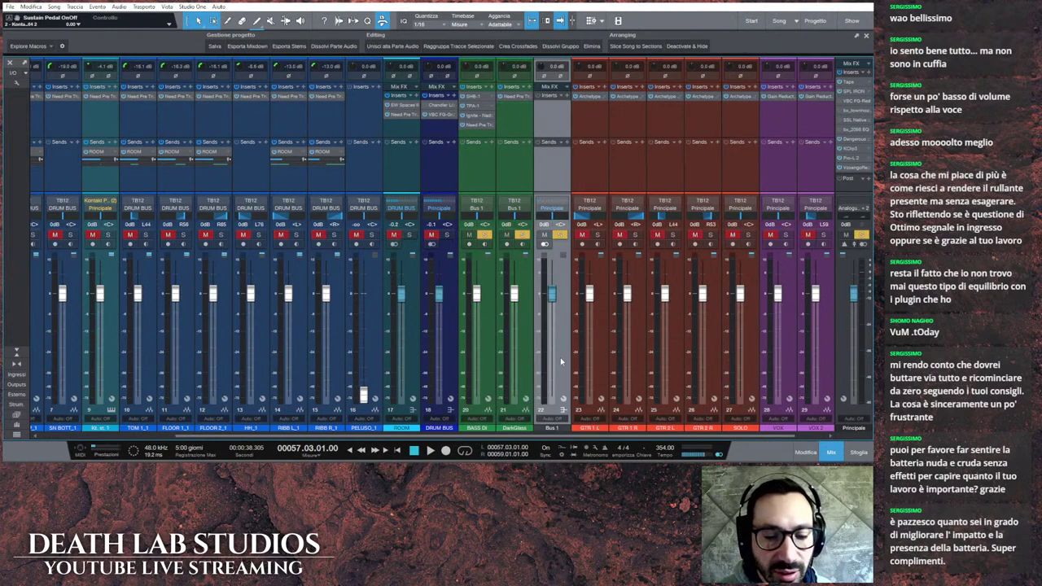
# Step: Move the new Bus 1 to the end of the mixer's channels and place DRUM BUS directly before it
pyautogui.hscroll(1, 834, 358)
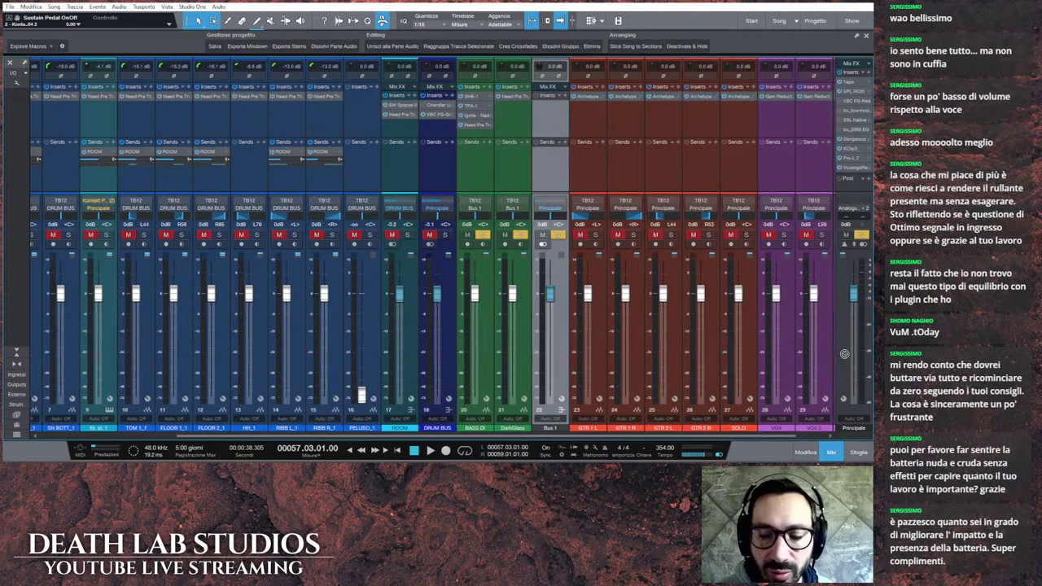
pyautogui.hscroll(2, 834, 358)
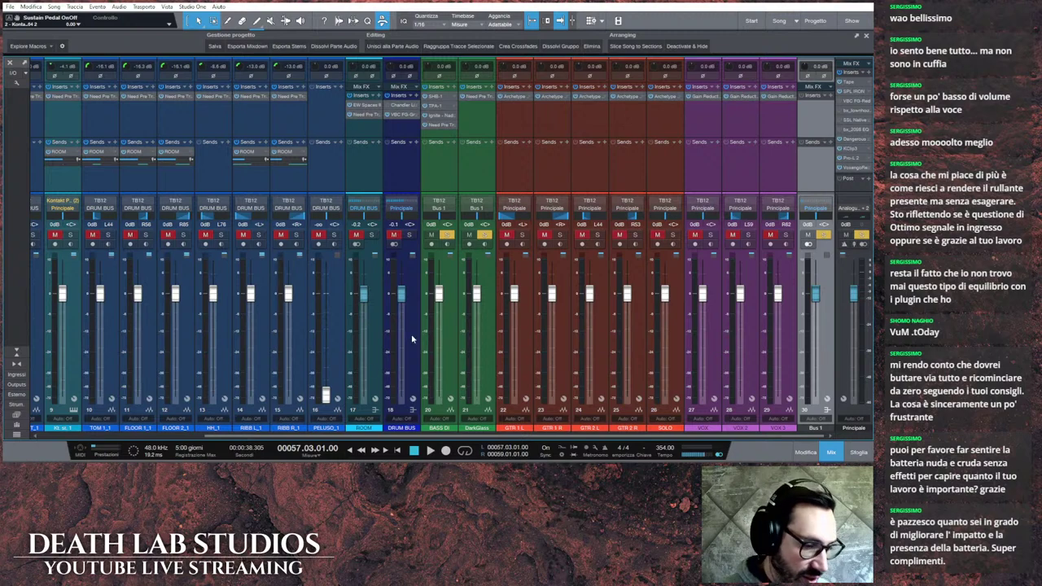
pyautogui.moveTo(412, 339); pyautogui.dragTo(800, 360)
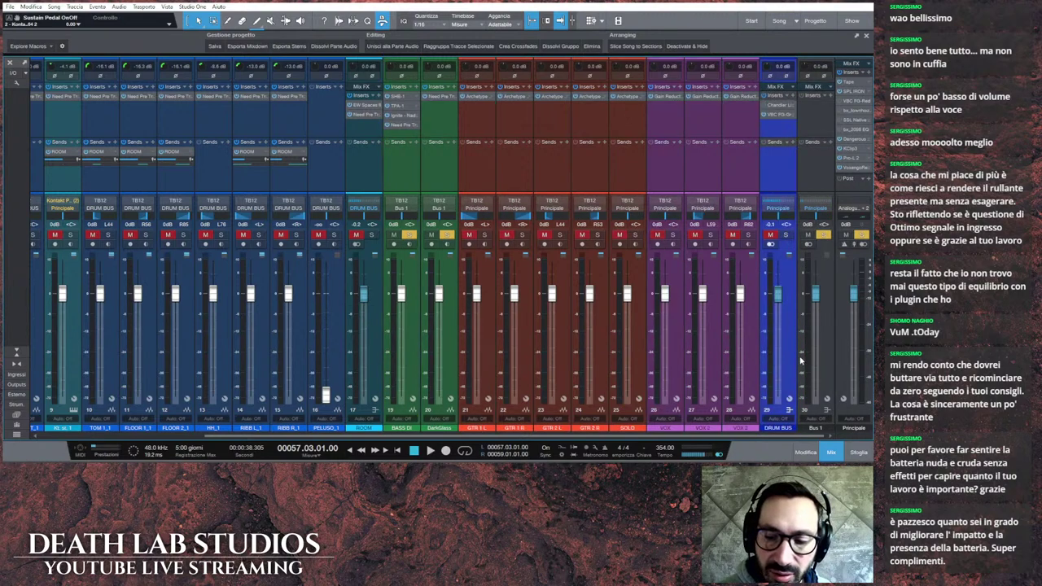
# Step: Rename Bus 1 as BASS BUS
pyautogui.doubleClick(816, 428)
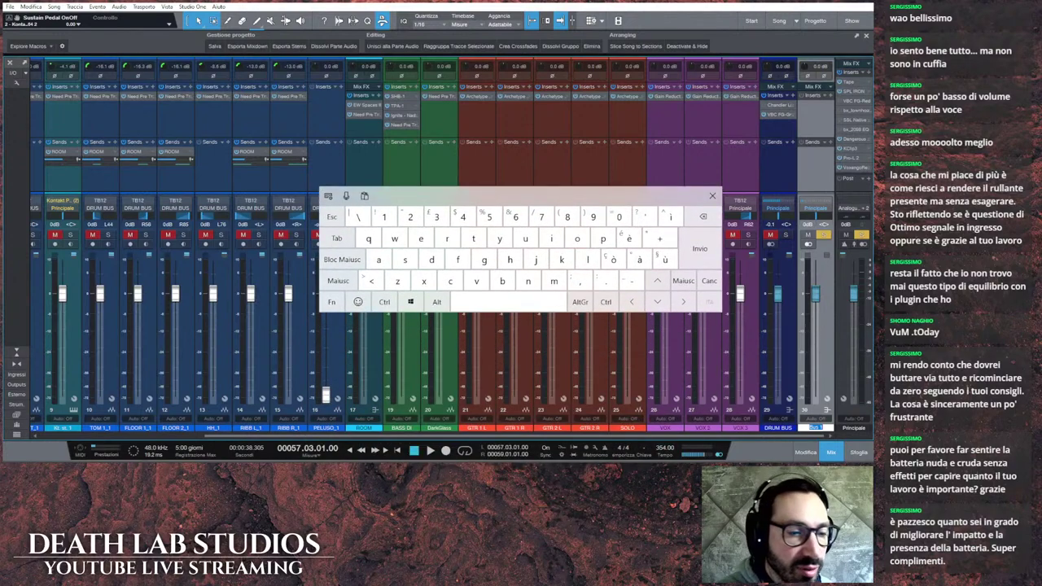
pyautogui.press('capslock')
pyautogui.write('BASS BU')
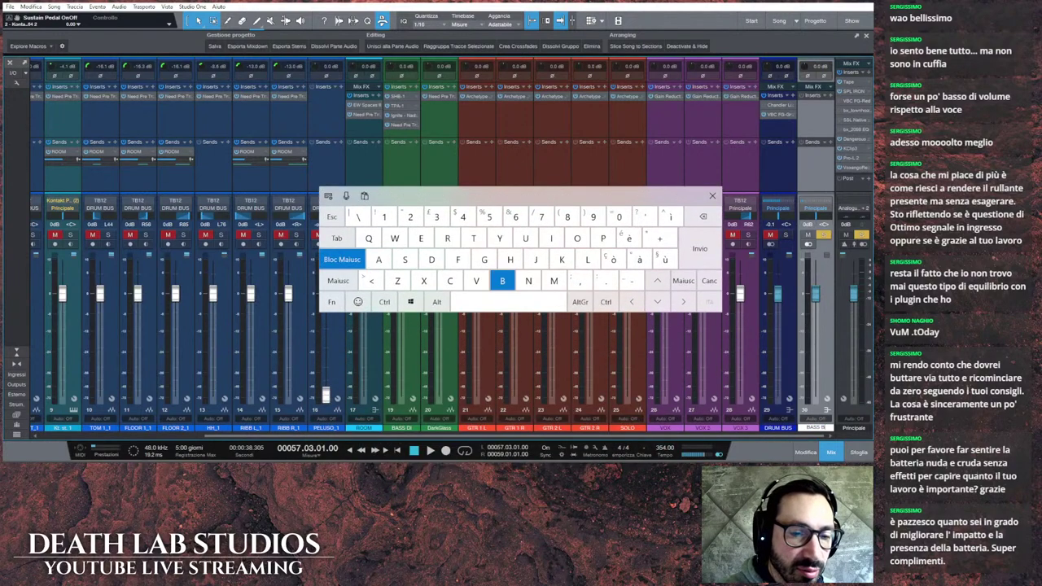
pyautogui.write('S')
pyautogui.press('capslock')
pyautogui.press('Return')
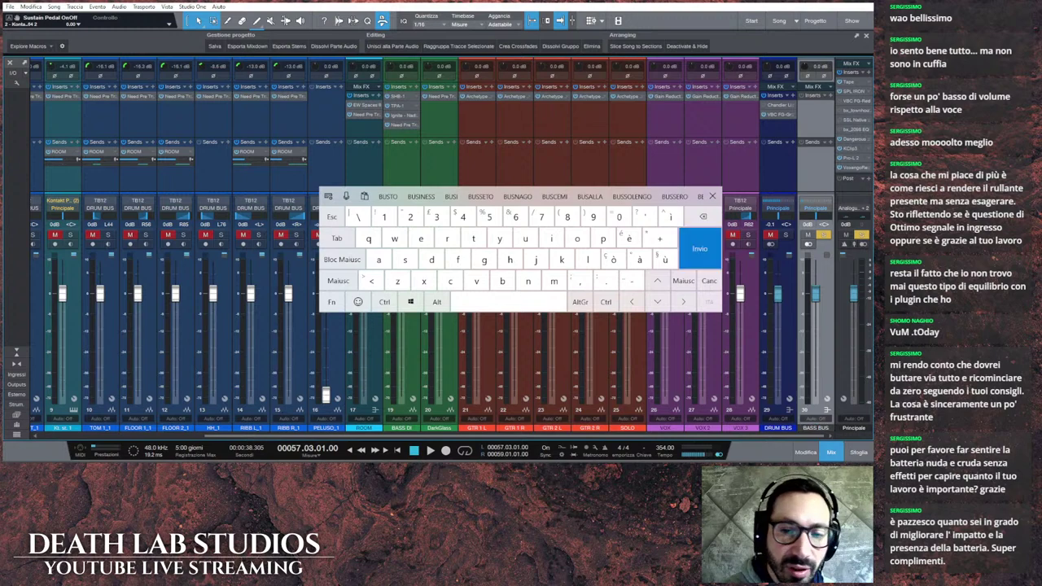
# Step: Colour the BASS BUS channel green and select the DRUM BUS channel
pyautogui.hscroll(-1, 431, 245)
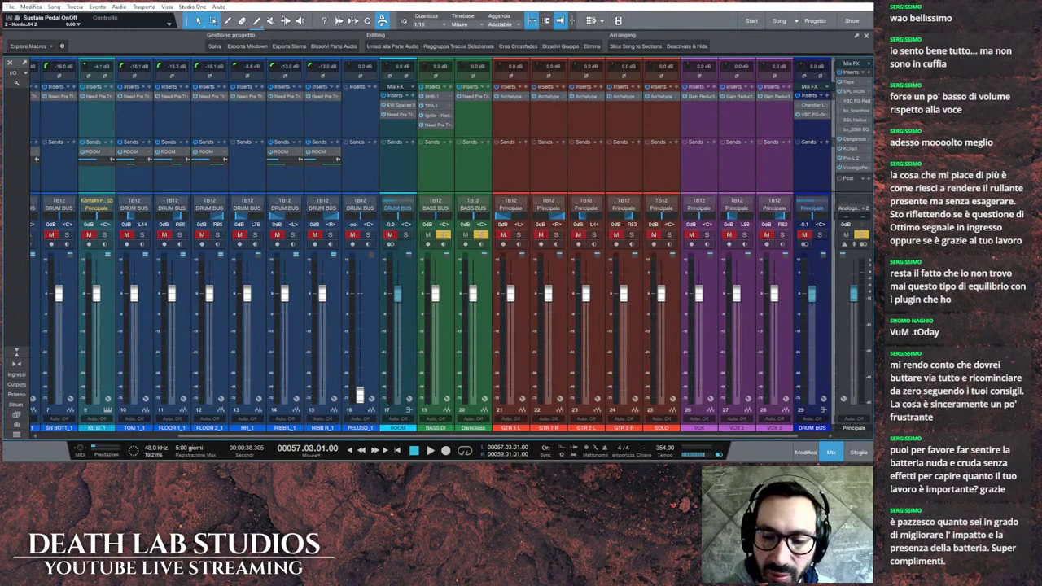
pyautogui.hscroll(1, 431, 244)
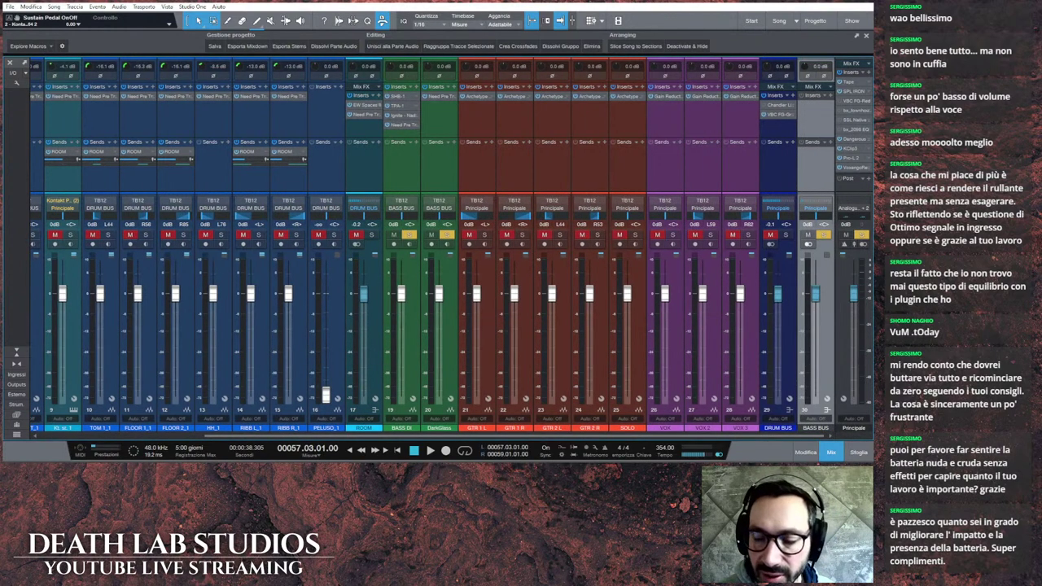
pyautogui.click(778, 427)
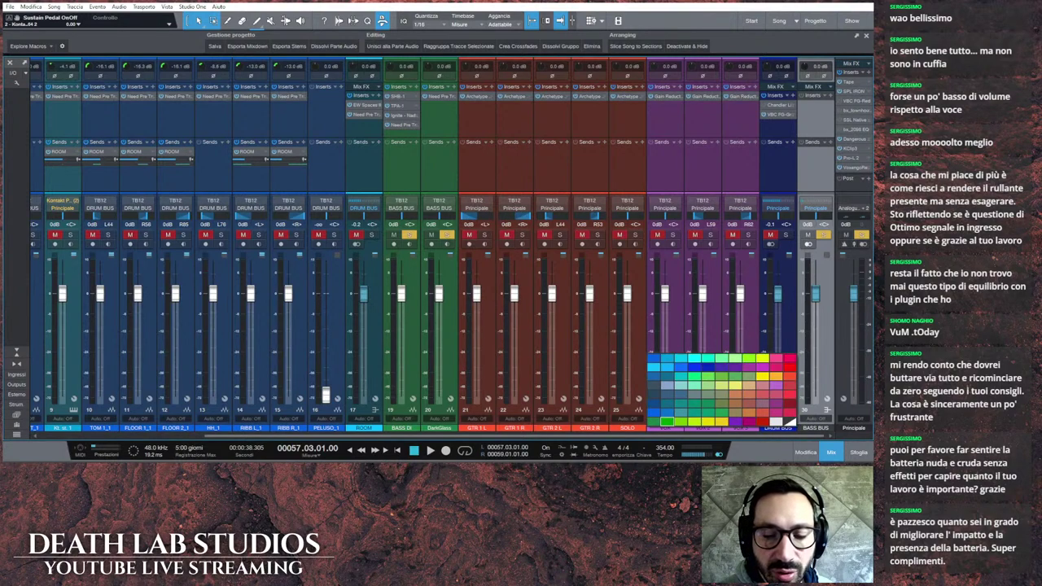
pyautogui.click(656, 422)
pyautogui.click(777, 171)
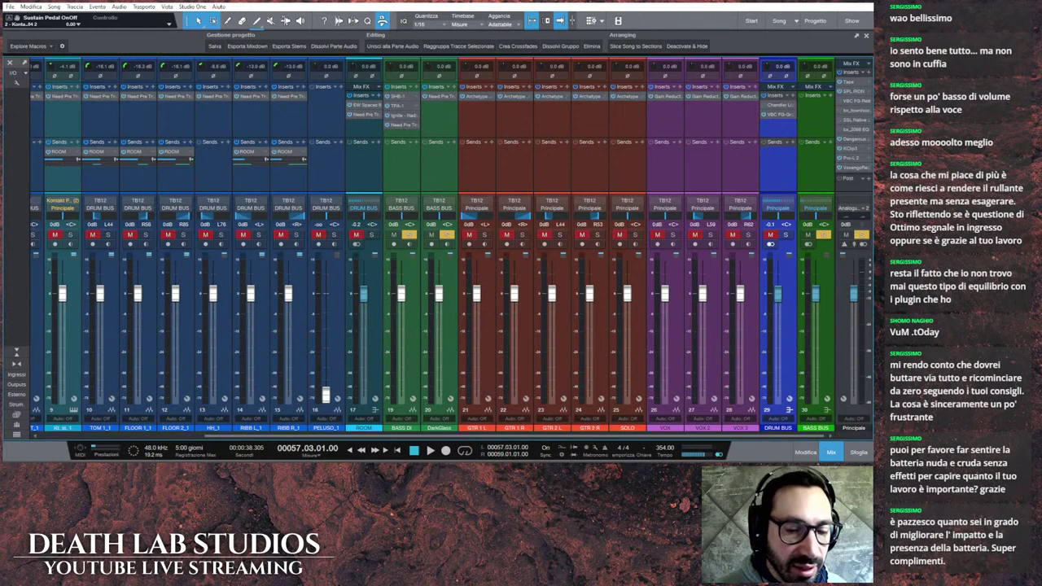
# Step: Insert the AnalogObsession LALA leveling amplifier on BASS BUS and move its editor fully into view
pyautogui.click(739, 96)
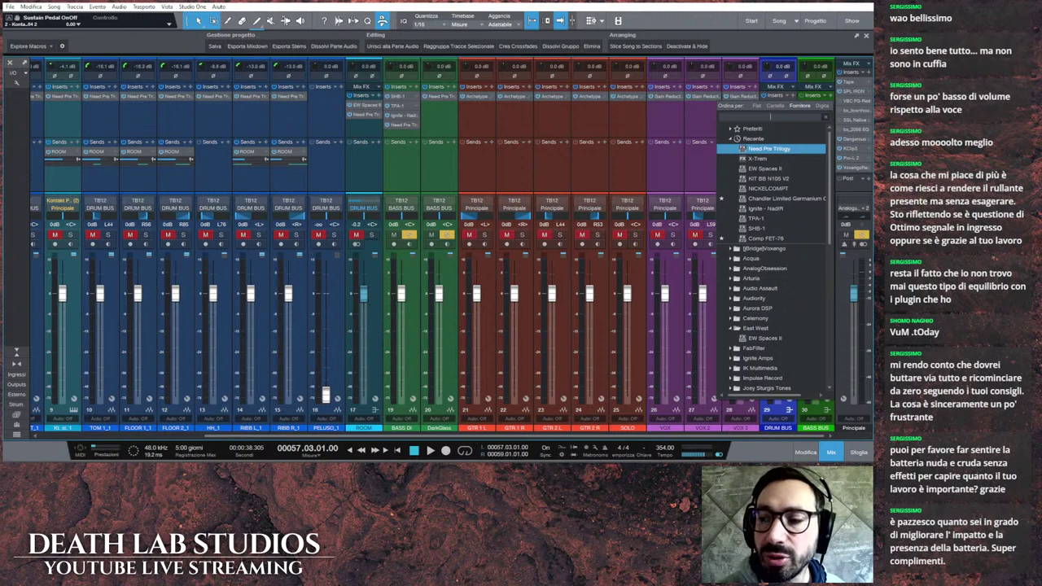
pyautogui.press('Down')
pyautogui.press('Down')
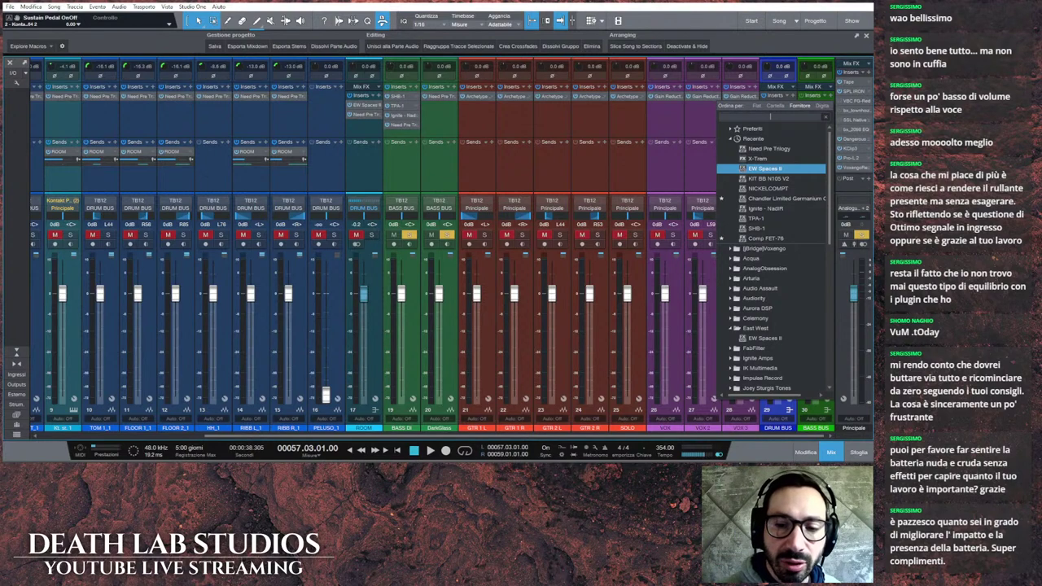
pyautogui.press('Down')
pyautogui.press('Down')
pyautogui.press('Down')
pyautogui.press('Down')
pyautogui.press('Down')
pyautogui.press('Down')
pyautogui.press('Down')
pyautogui.press('Down')
pyautogui.press('Down')
pyautogui.press('Down')
pyautogui.press('Down')
pyautogui.press('Down')
pyautogui.press('Down')
pyautogui.press('Down')
pyautogui.press('Down')
pyautogui.press('Down')
pyautogui.press('Down')
pyautogui.press('Left')
pyautogui.press('Left')
pyautogui.press('Up')
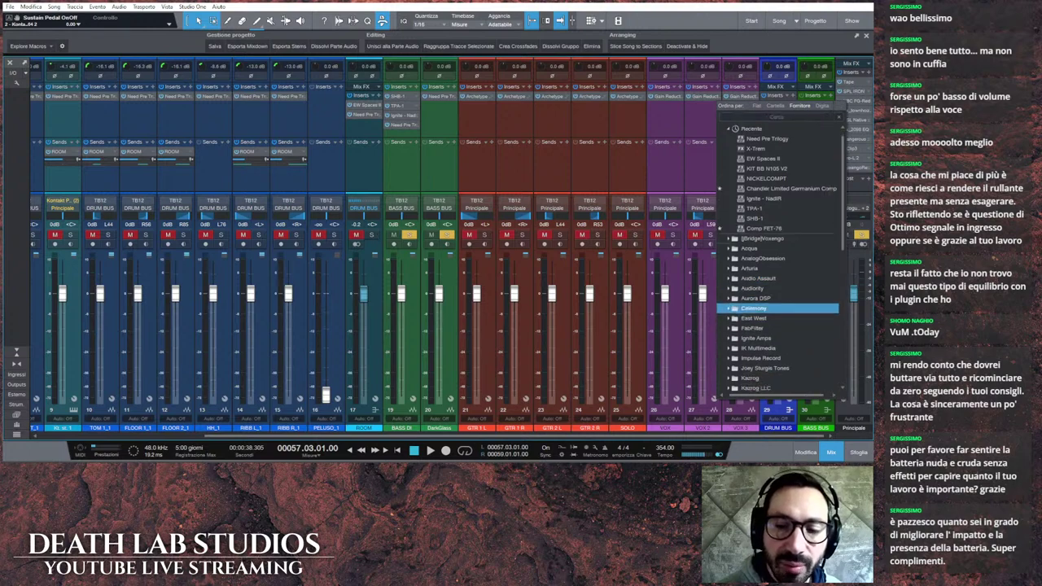
pyautogui.press('Up')
pyautogui.press('Up')
pyautogui.press('Up')
pyautogui.press('Up')
pyautogui.press('Up')
pyautogui.press('Down')
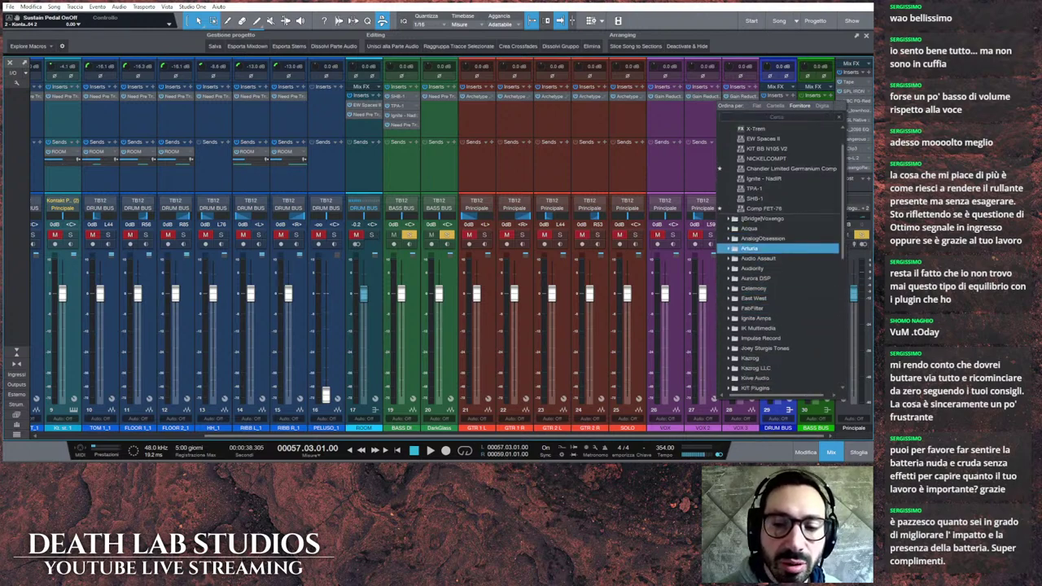
pyautogui.press('Down')
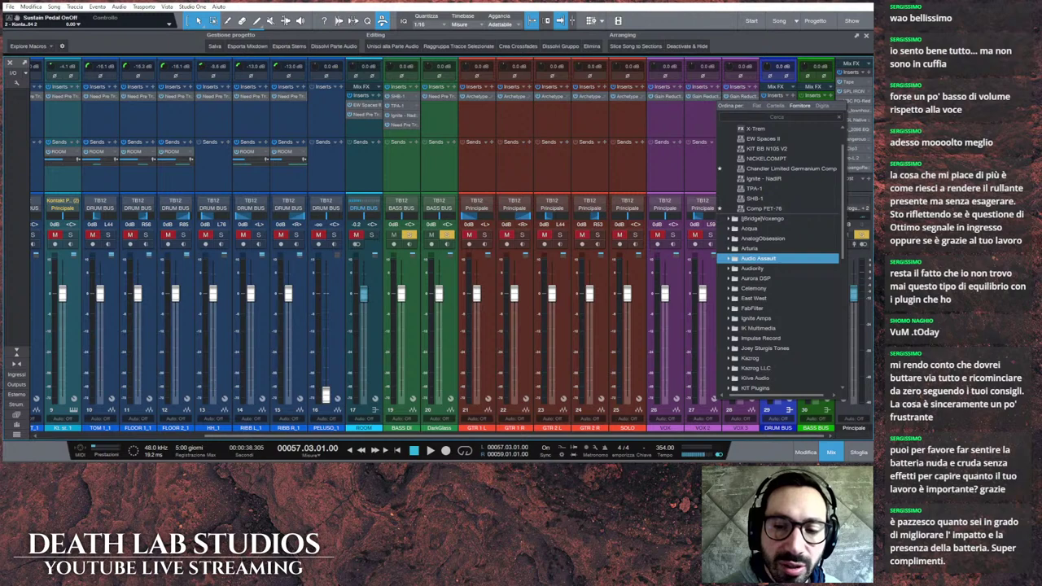
pyautogui.press('Up')
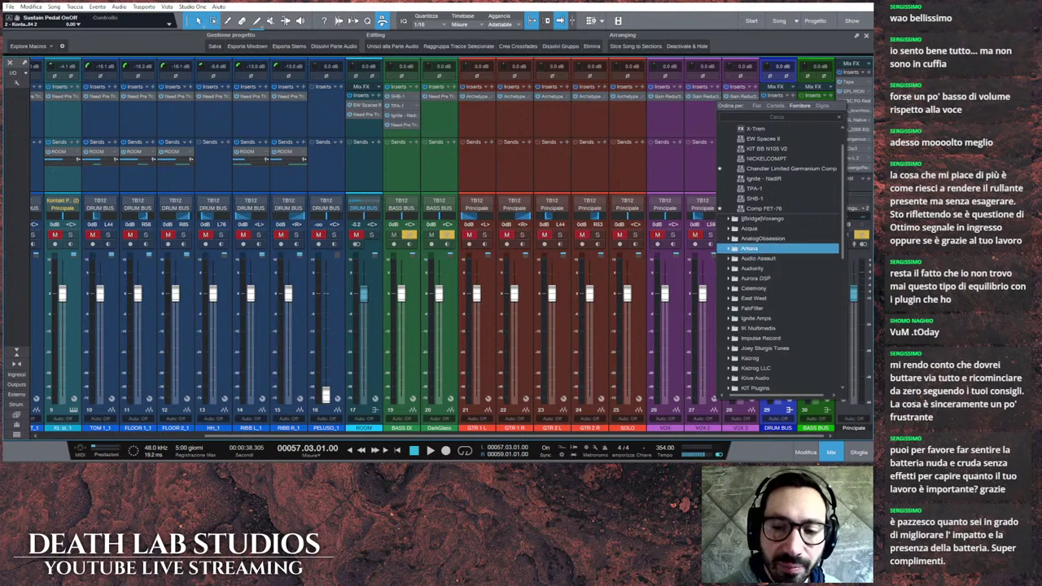
pyautogui.press('Up')
pyautogui.press('Down')
pyautogui.press('Down')
pyautogui.press('Down')
pyautogui.press('Down')
pyautogui.press('Down')
pyautogui.press('Down')
pyautogui.press('Return')
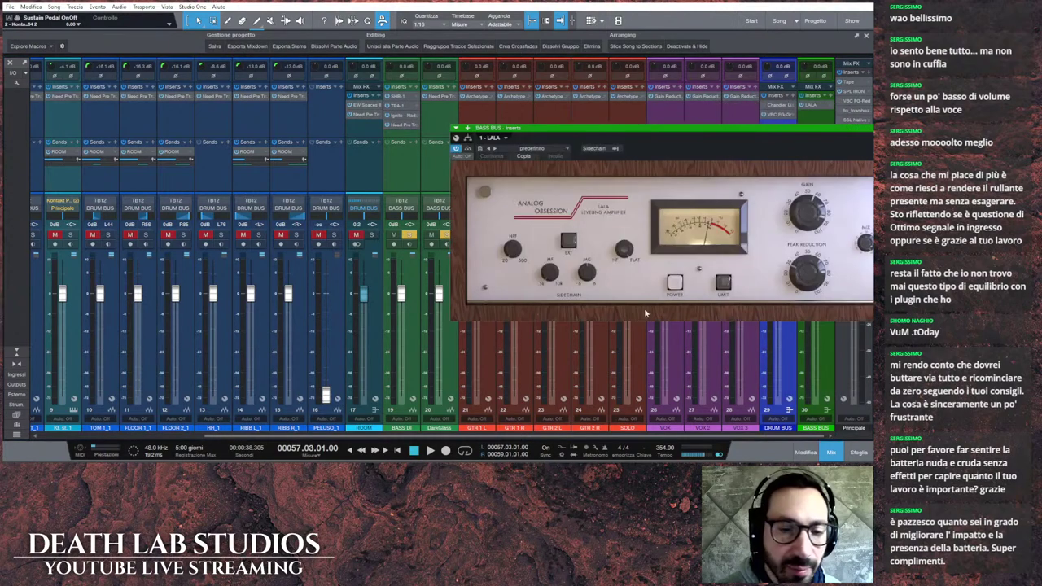
pyautogui.moveTo(663, 133); pyautogui.dragTo(417, 172)
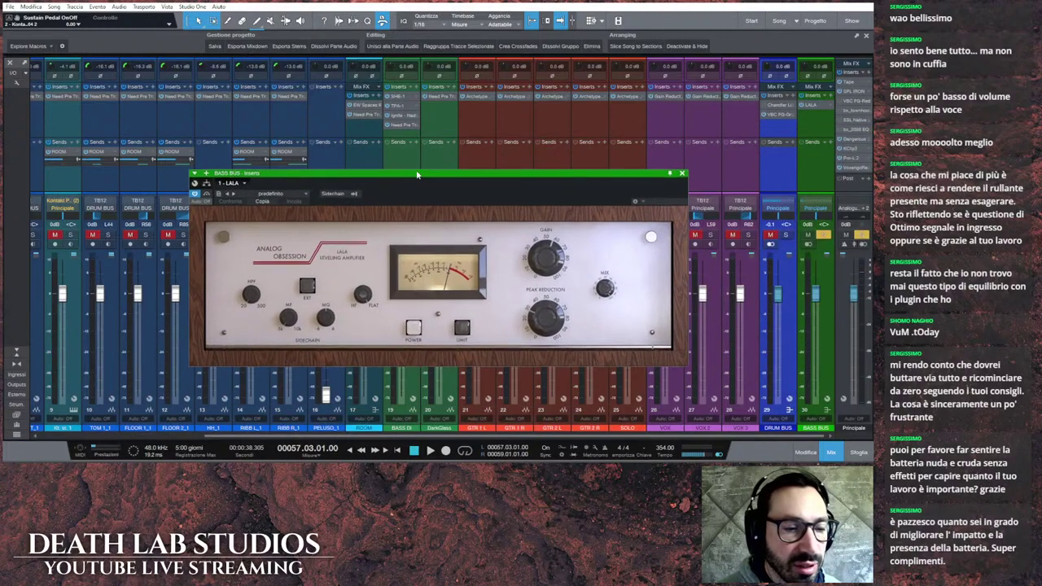
# Step: Play the bass and raise LALA's Peak Reduction and Gain on BASS BUS, comparing against the unit powered off
pyautogui.click(430, 450)
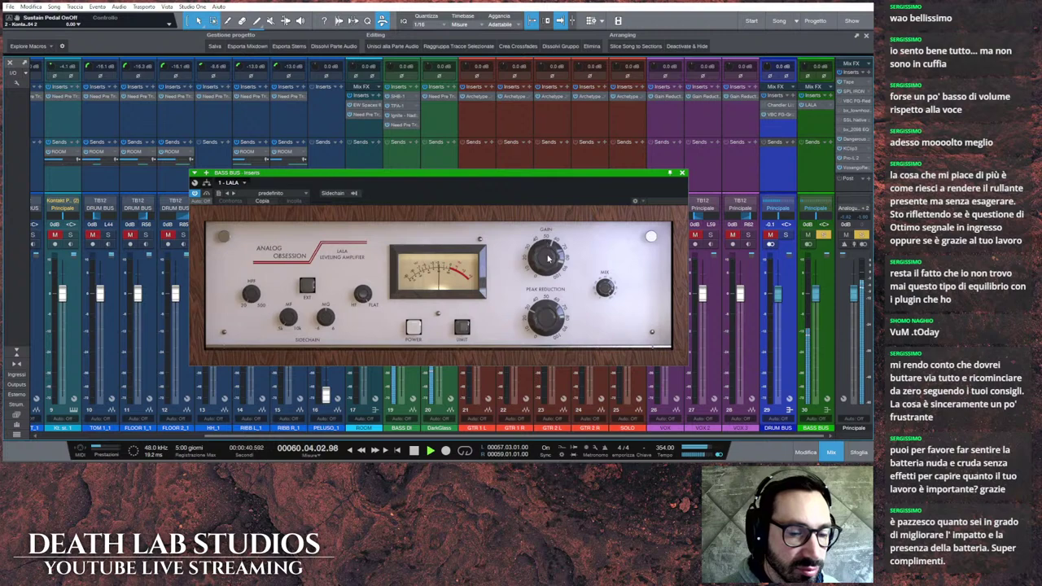
pyautogui.moveTo(556, 297); pyautogui.dragTo(558, 278)
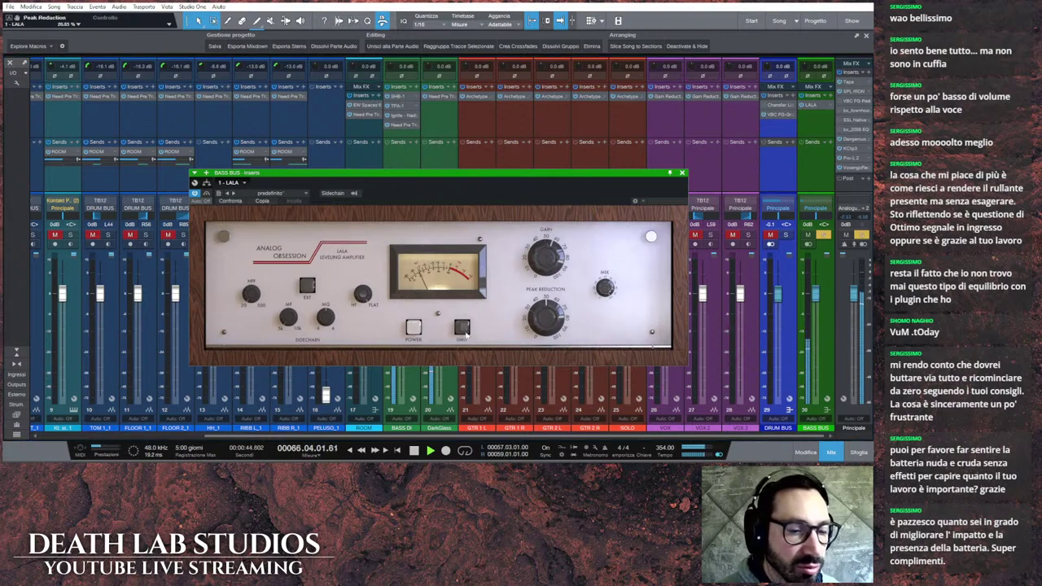
pyautogui.click(414, 328)
pyautogui.click(413, 328)
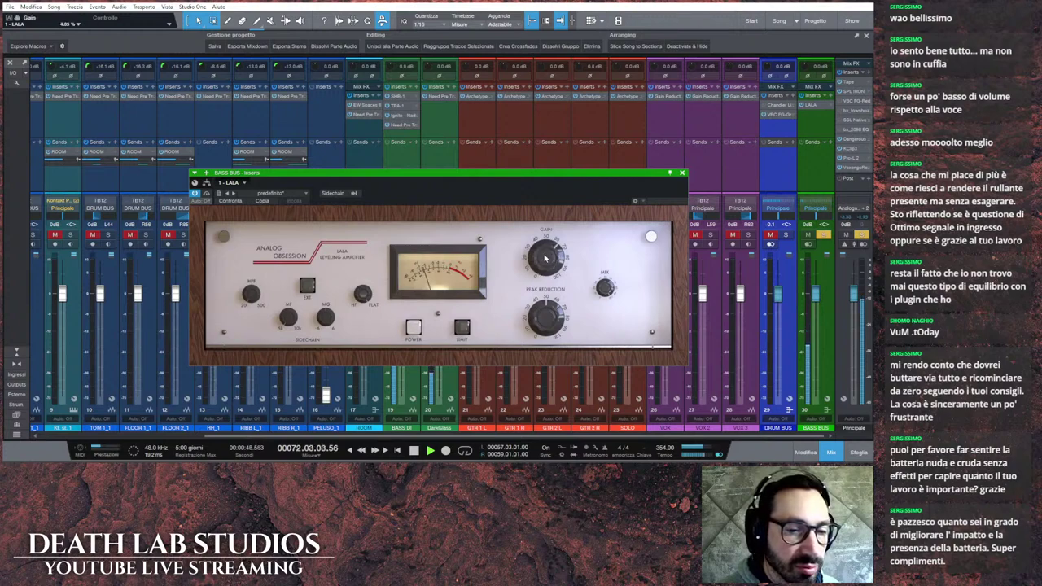
pyautogui.moveTo(546, 258); pyautogui.dragTo(549, 253)
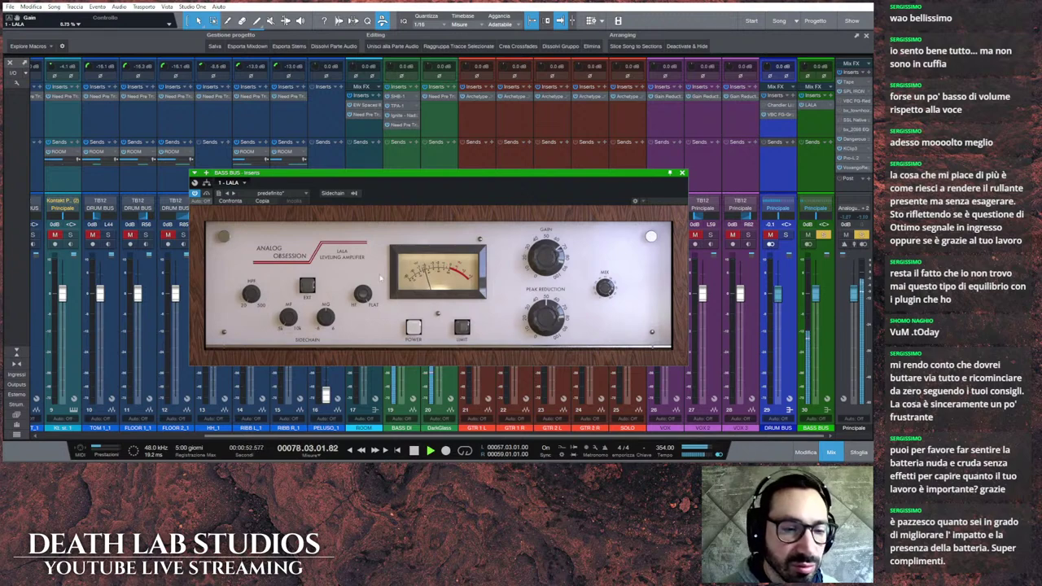
# Step: Compare the bass with LALA powered off and on, close its editor and stop playback
pyautogui.click(415, 327)
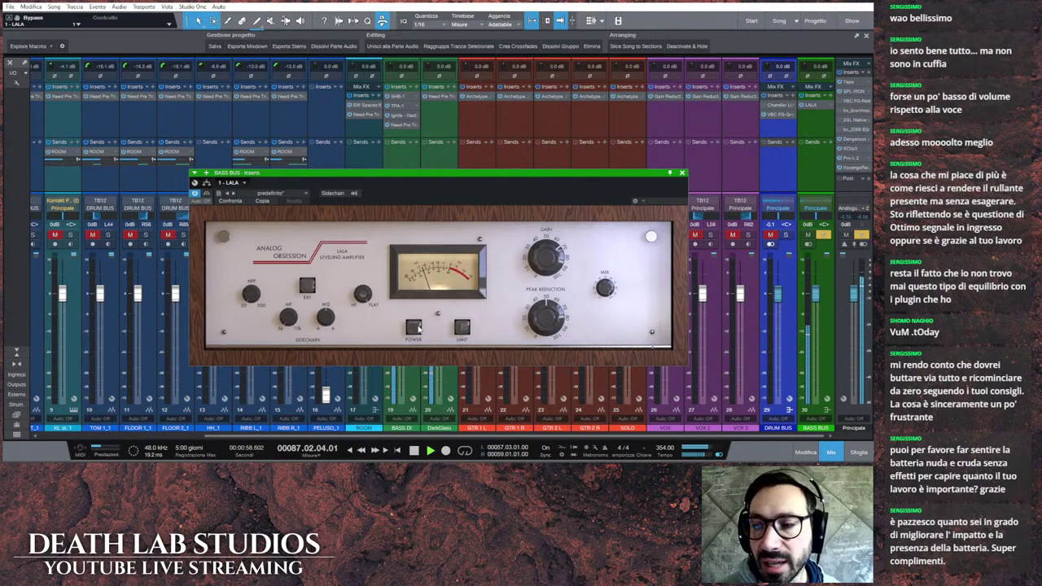
pyautogui.click(414, 327)
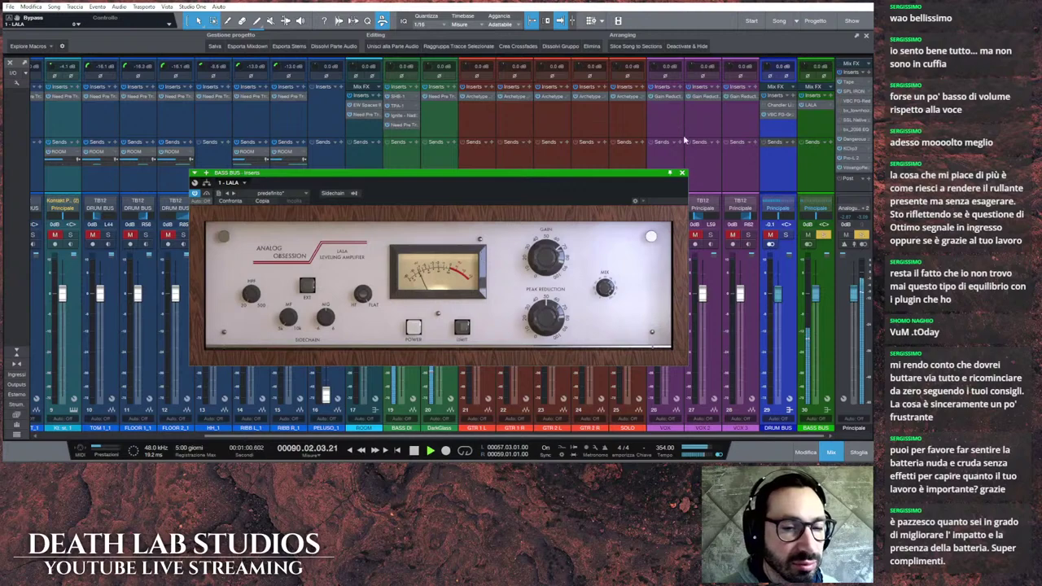
pyautogui.click(681, 172)
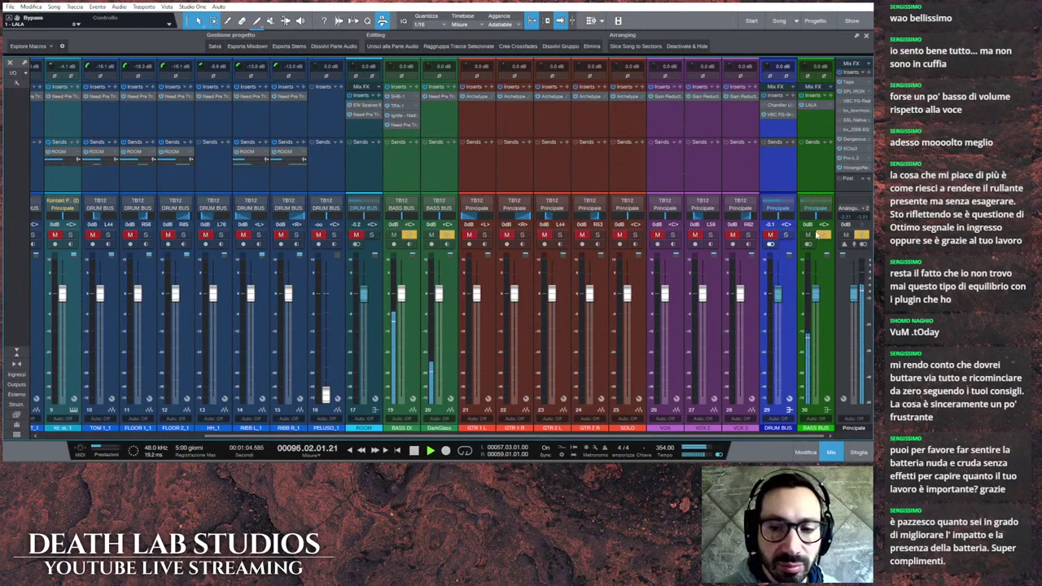
pyautogui.press('space')
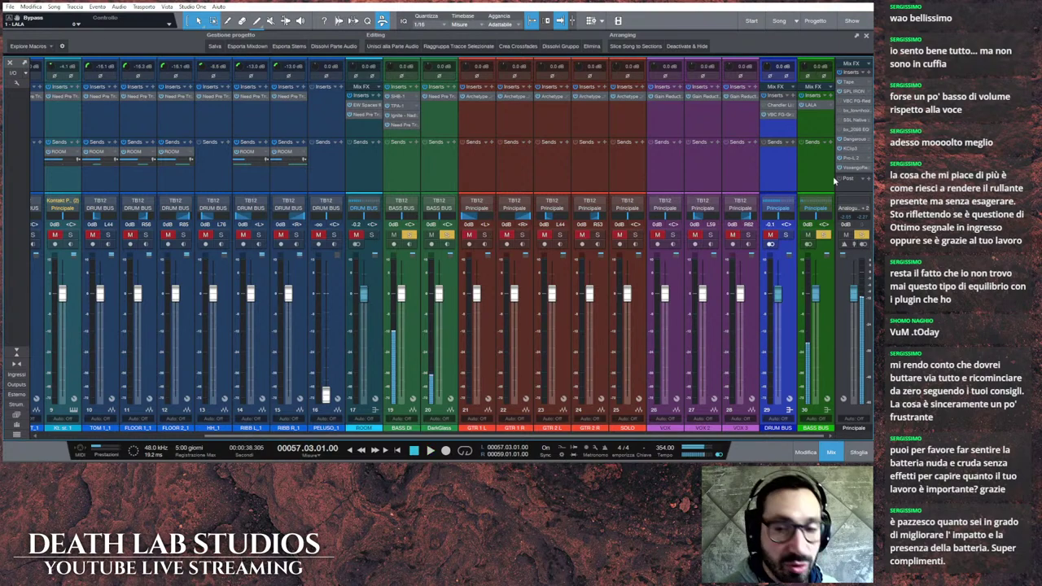
# Step: Insert Softube's Summit Audio TLA-100A after LALA on BASS BUS and reposition its editor over the mixer
pyautogui.click(831, 97)
pyautogui.scroll(-5, 810, 261)
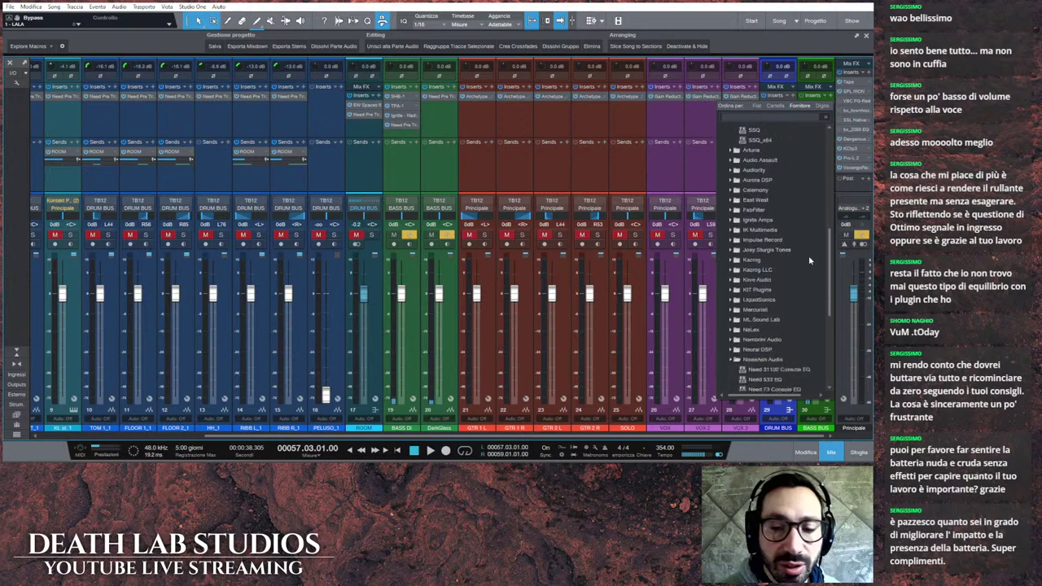
pyautogui.scroll(-5, 809, 293)
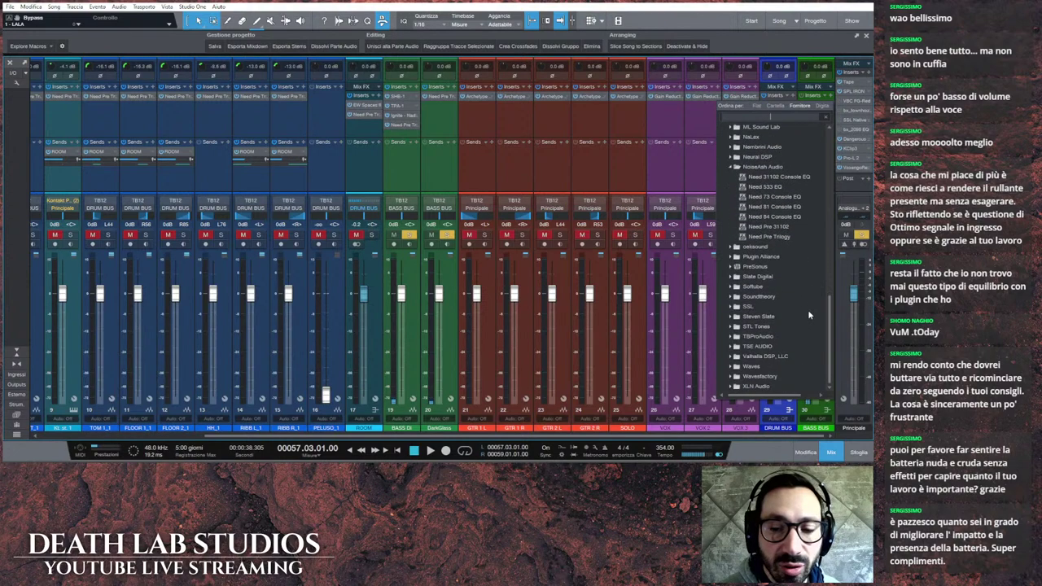
pyautogui.click(755, 167)
pyautogui.click(758, 216)
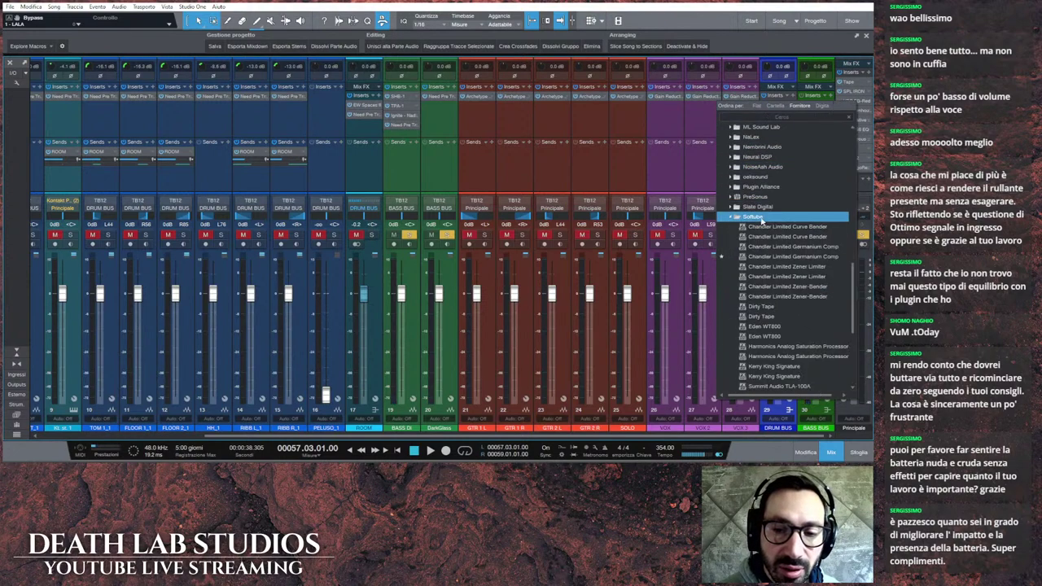
pyautogui.scroll(-3, 796, 313)
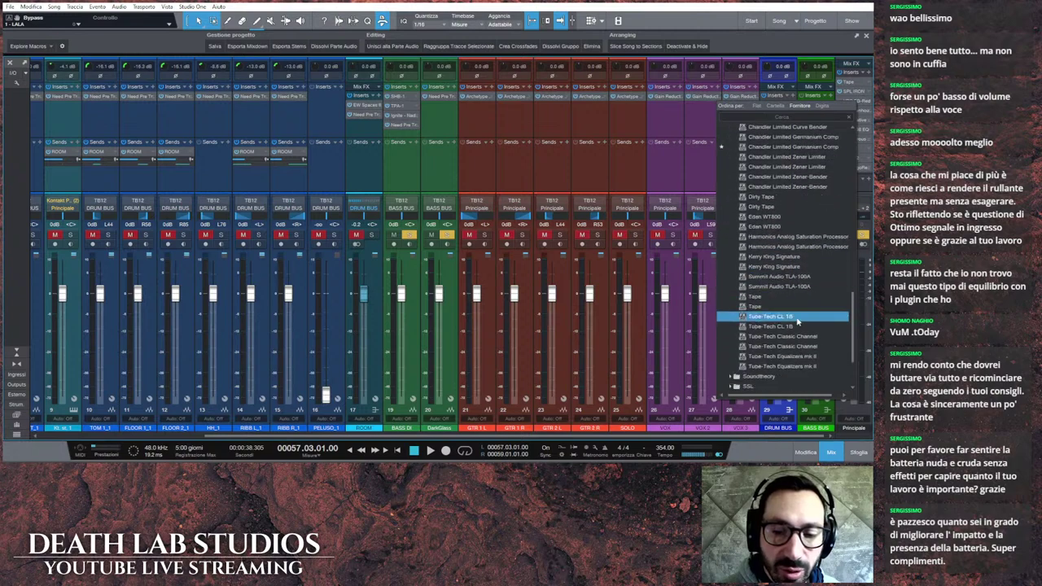
pyautogui.scroll(-1, 796, 321)
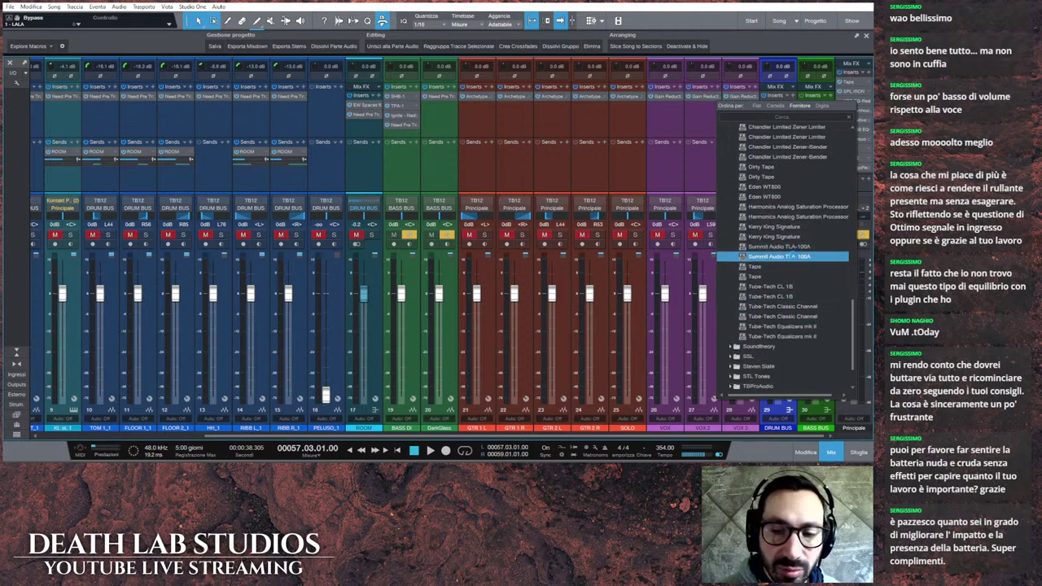
pyautogui.click(788, 257)
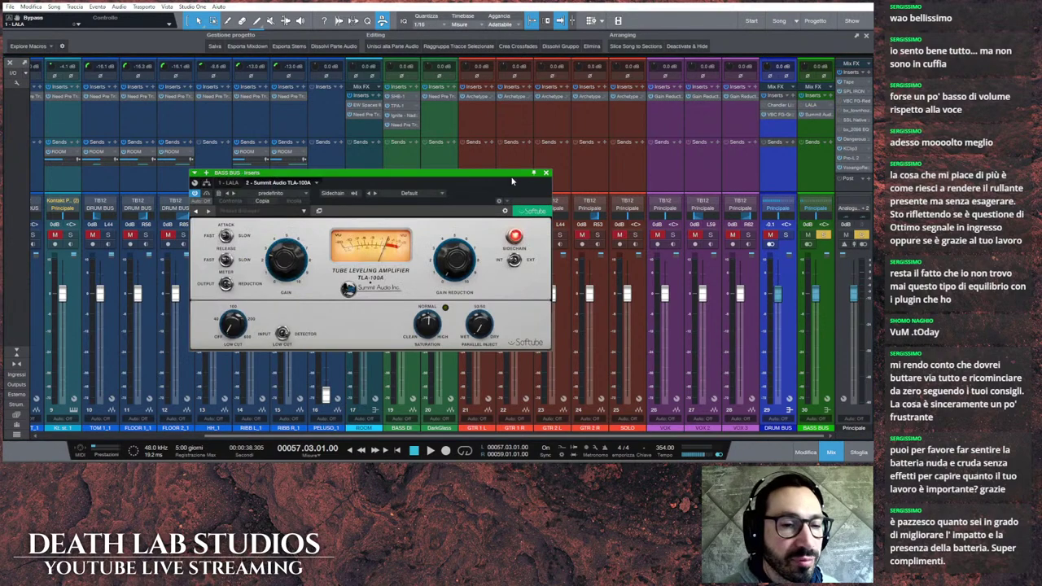
pyautogui.moveTo(512, 181); pyautogui.dragTo(612, 163)
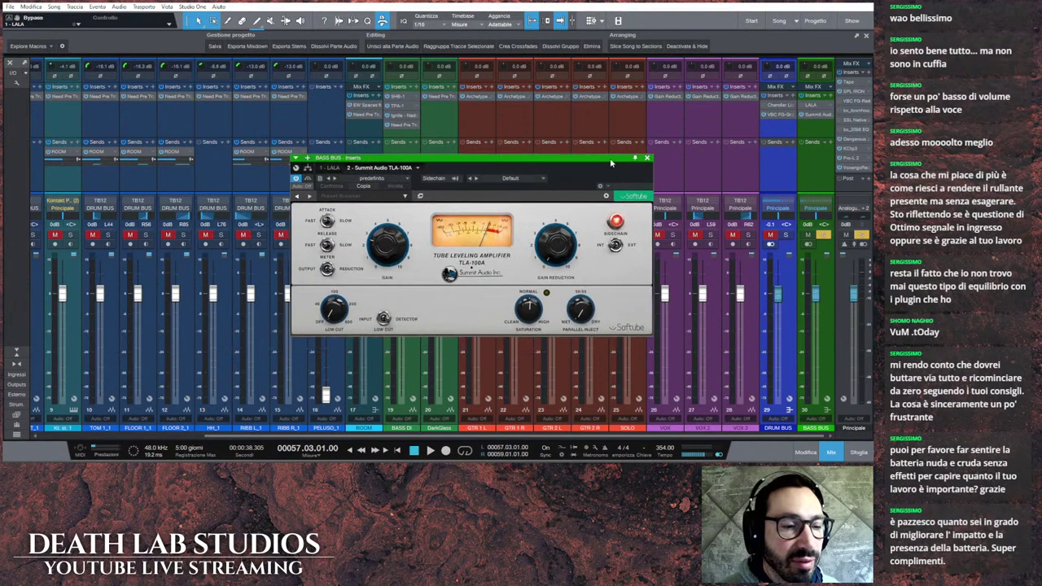
# Step: Play the bass and set TLA-100A's Gain Reduction to 4.8, Attack to Fast and Gain to 6.5 dB
pyautogui.click(430, 451)
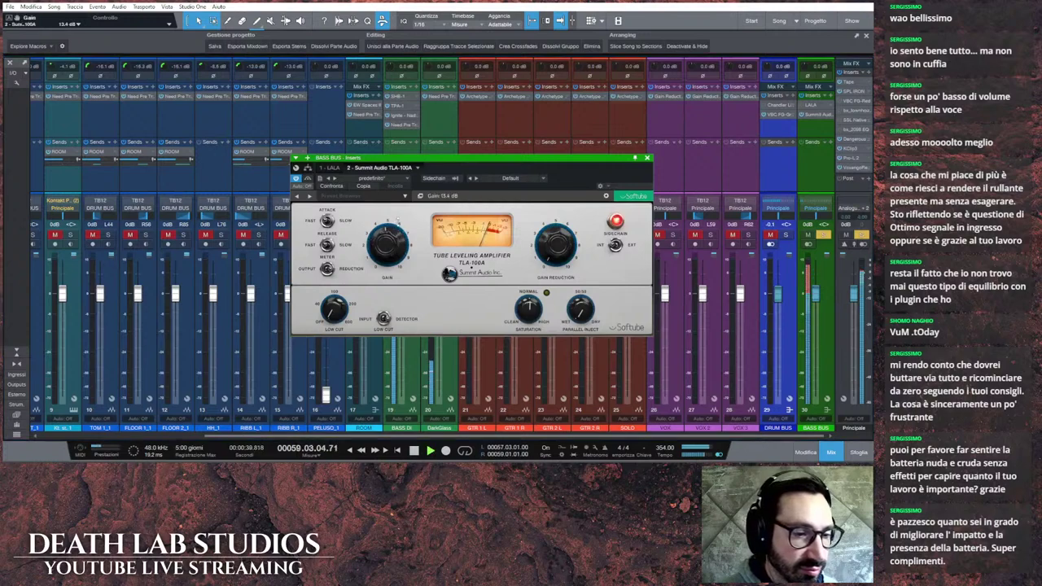
pyautogui.scroll(-5, 397, 234)
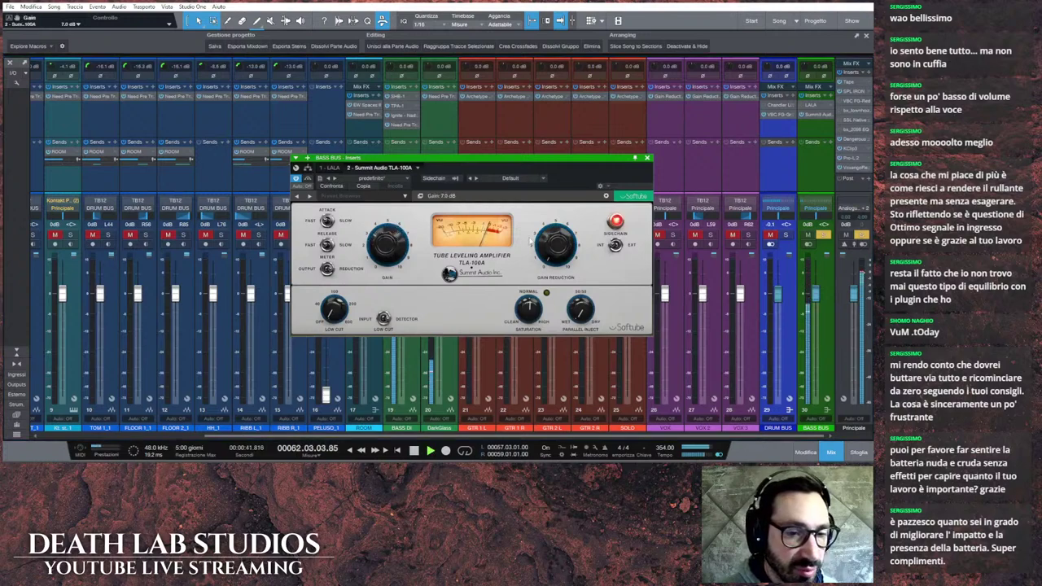
pyautogui.scroll(3, 556, 241)
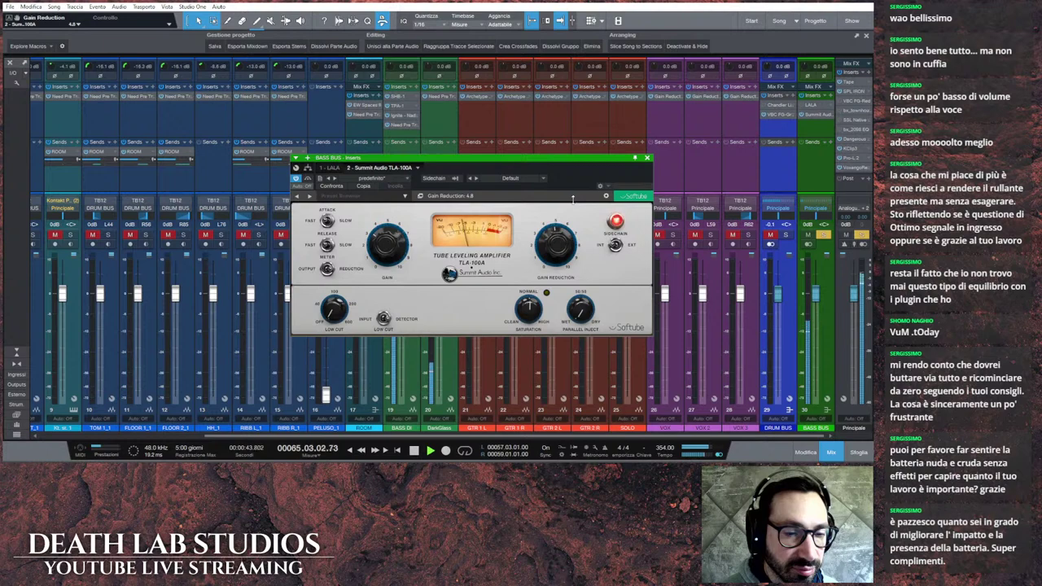
pyautogui.click(326, 220)
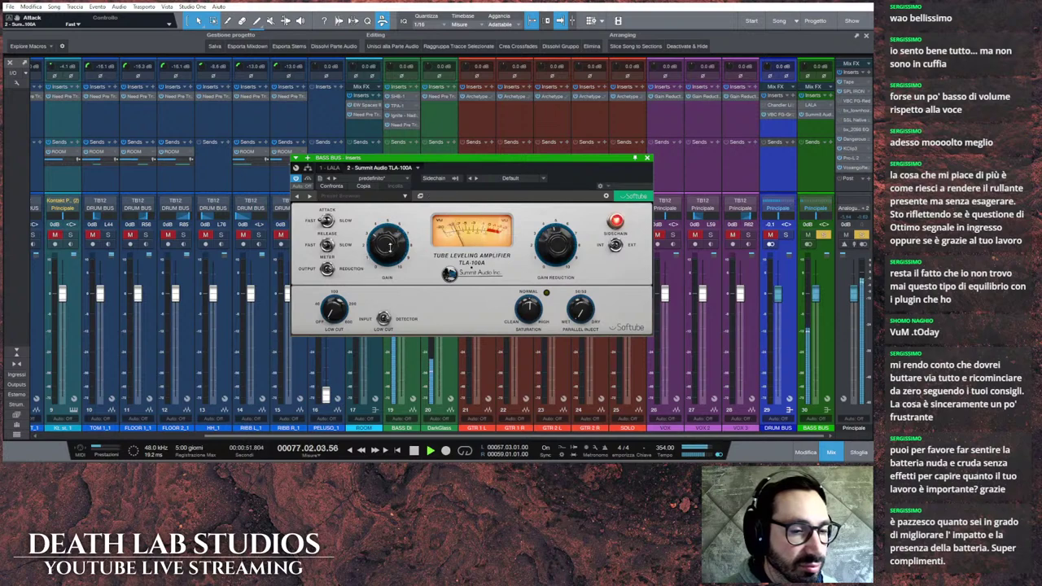
pyautogui.moveTo(397, 235); pyautogui.dragTo(397, 245)
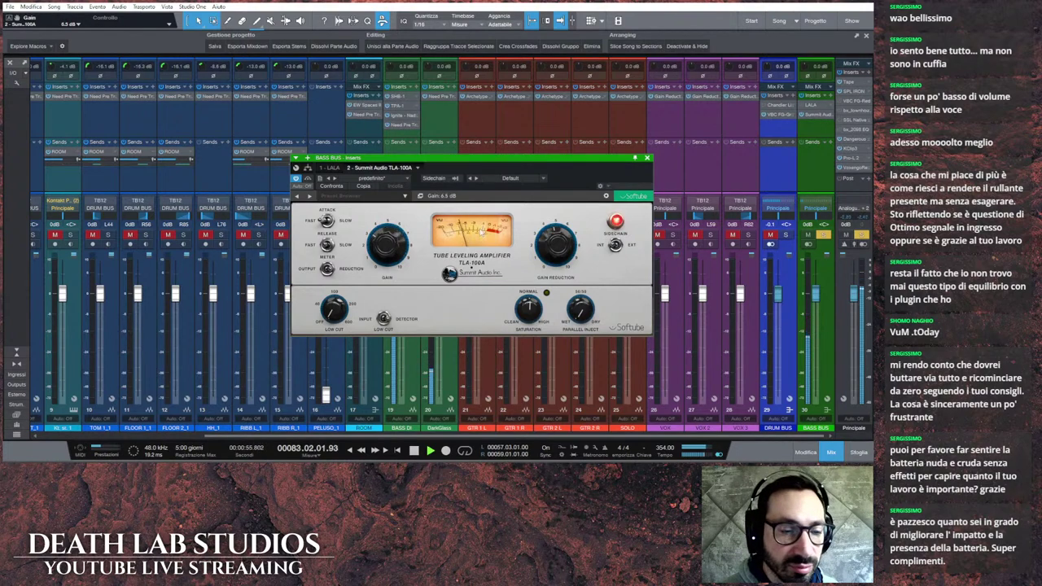
# Step: Move the TLA-100A editor clear of the BASS BUS meter, adjust its Saturation and compare against bypass
pyautogui.moveTo(530, 158); pyautogui.dragTo(362, 122)
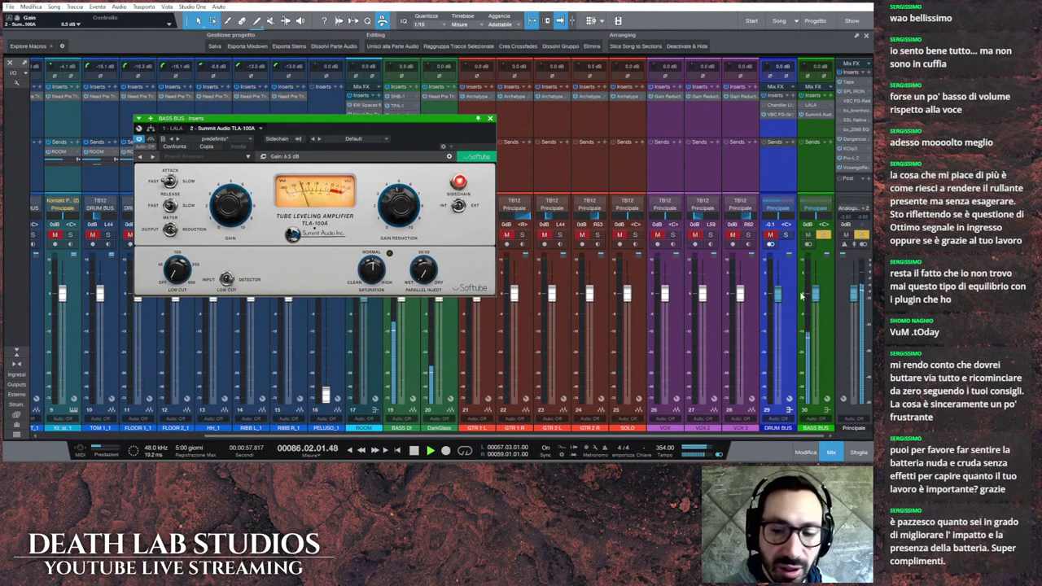
pyautogui.moveTo(185, 273)
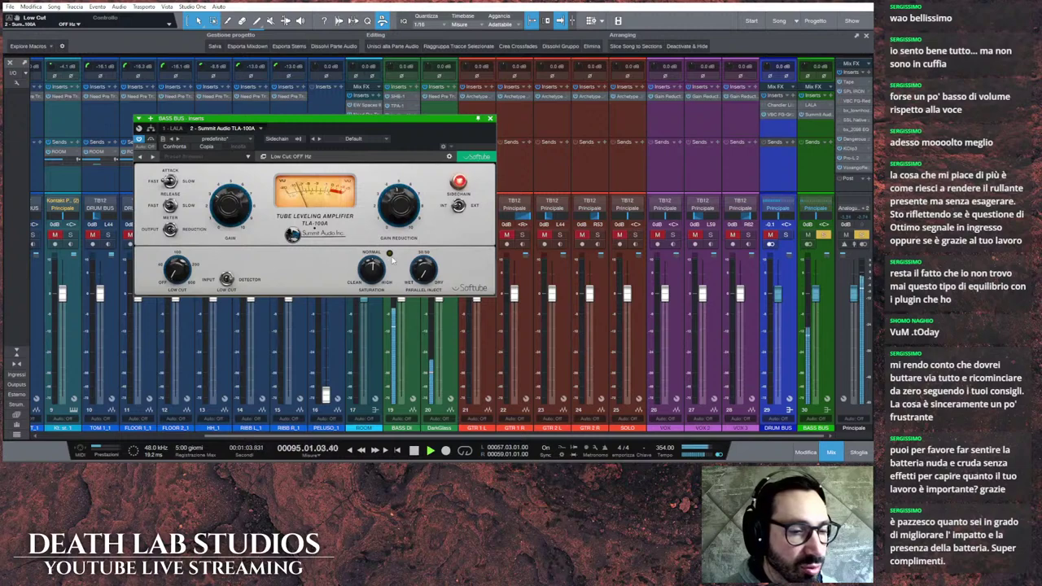
pyautogui.moveTo(373, 259)
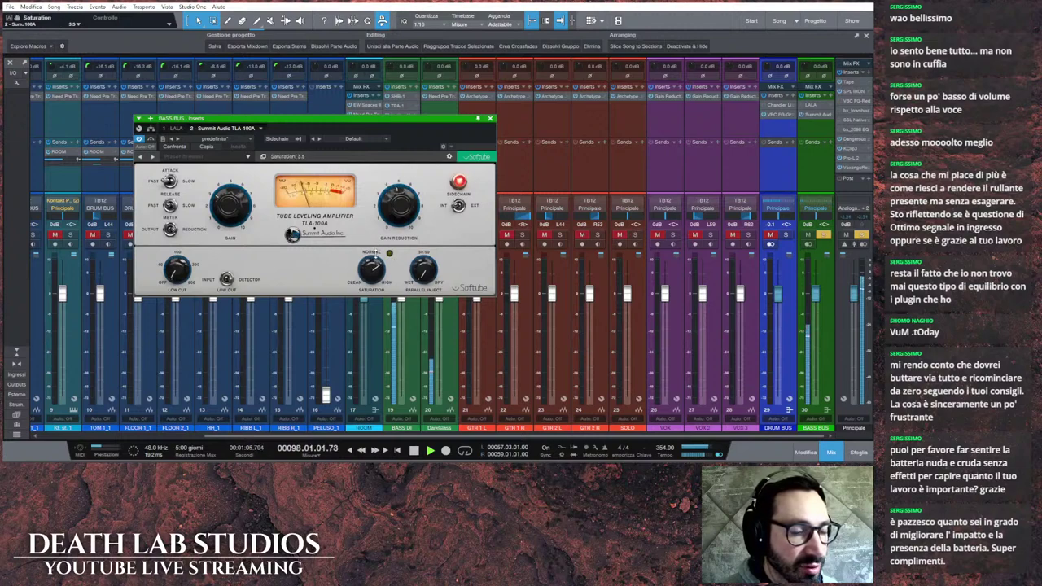
pyautogui.moveTo(372, 267); pyautogui.dragTo(371, 273)
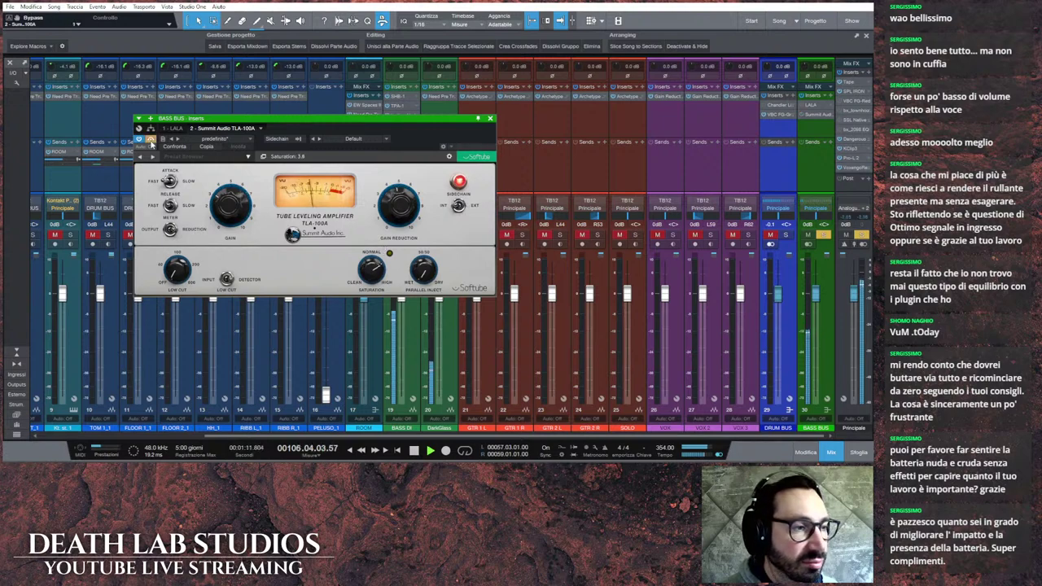
# Step: Close the TLA-100A editor and remove the LALA insert from BASS BUS
pyautogui.click(488, 119)
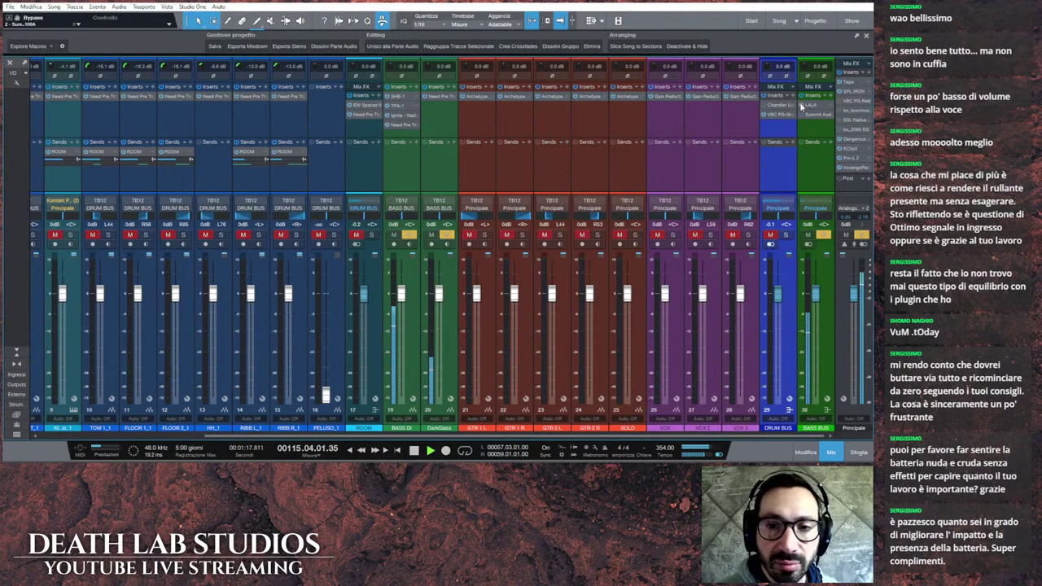
pyautogui.rightClick(830, 106)
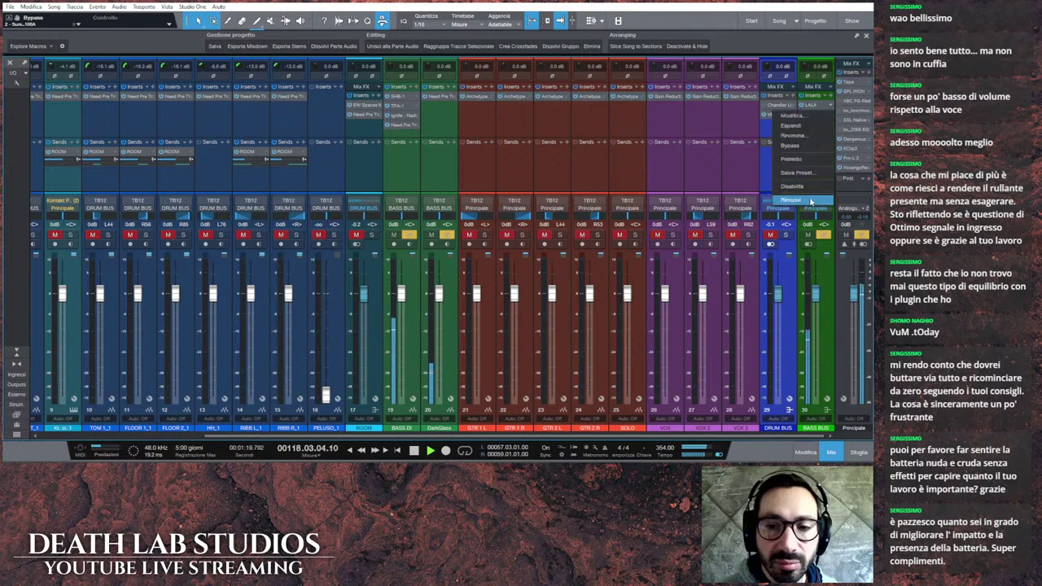
pyautogui.click(798, 104)
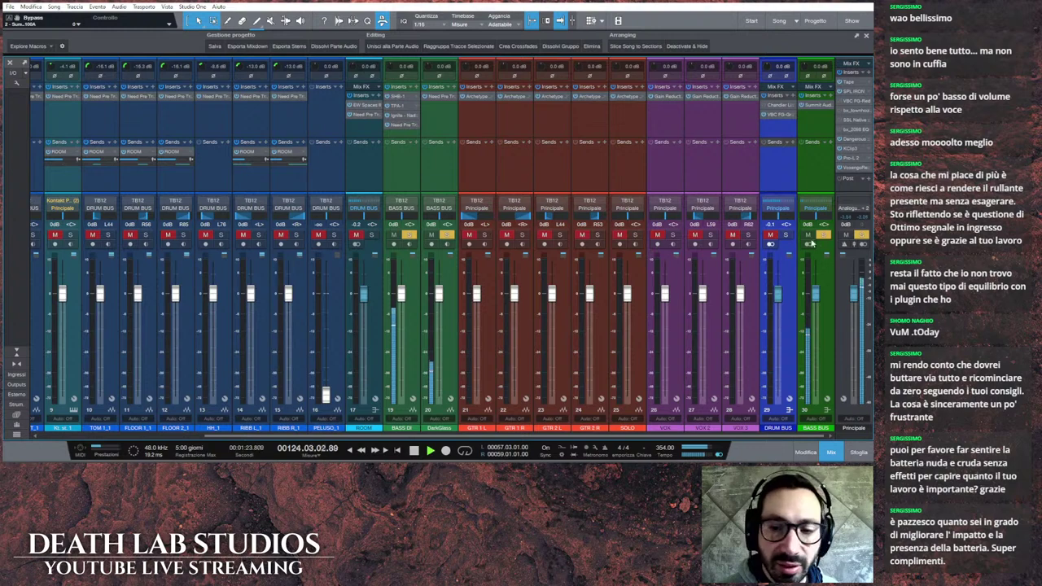
# Step: Solo DRUM BUS alongside the bass and restart playback from bar 57
pyautogui.click(786, 235)
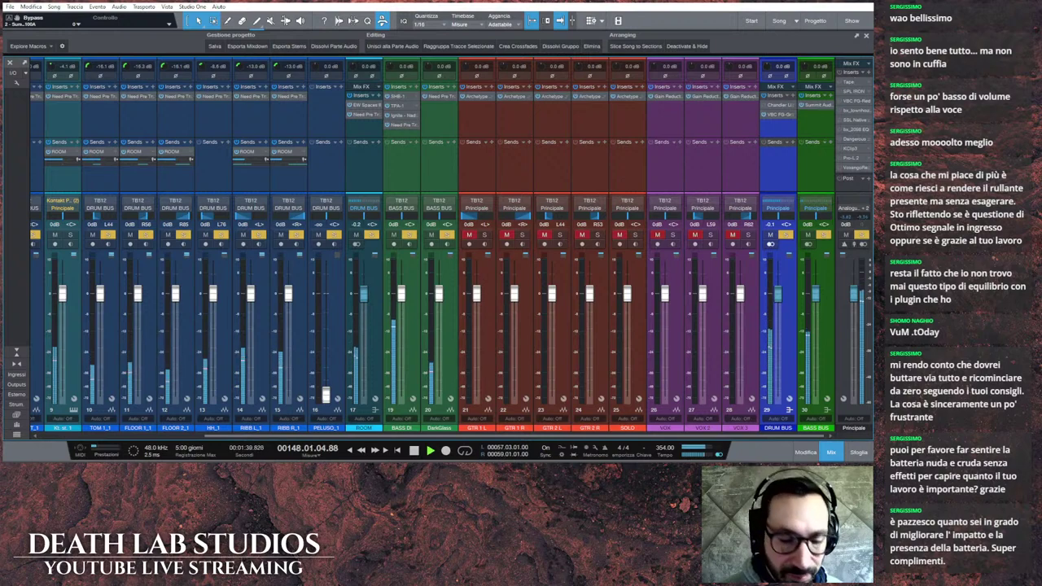
pyautogui.press('space')
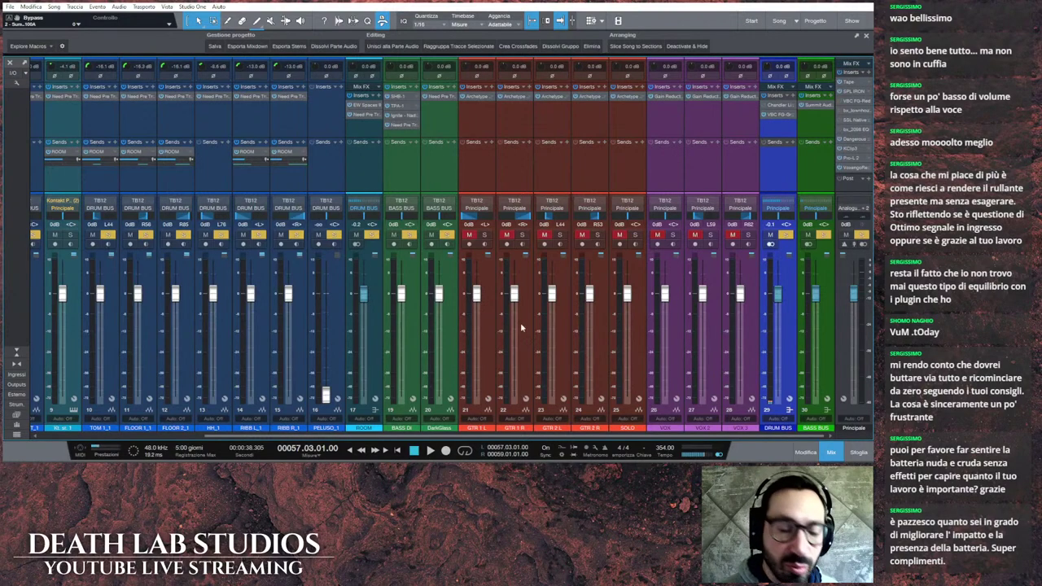
pyautogui.click(430, 450)
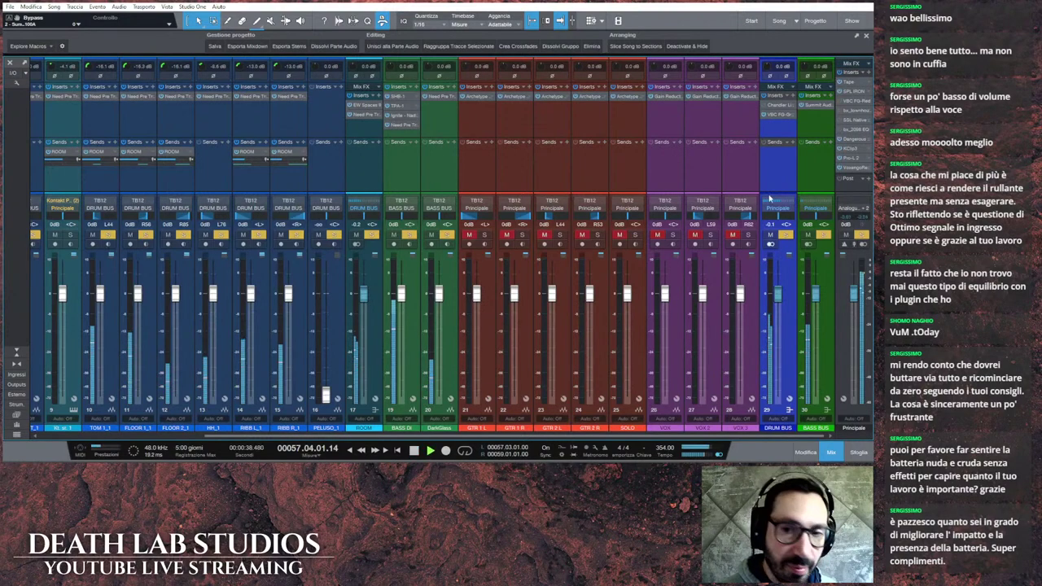
# Step: Open the Tape insert on the Principale channel, set its Color Amount to about 4.3 while listening, and stop playback
pyautogui.click(851, 82)
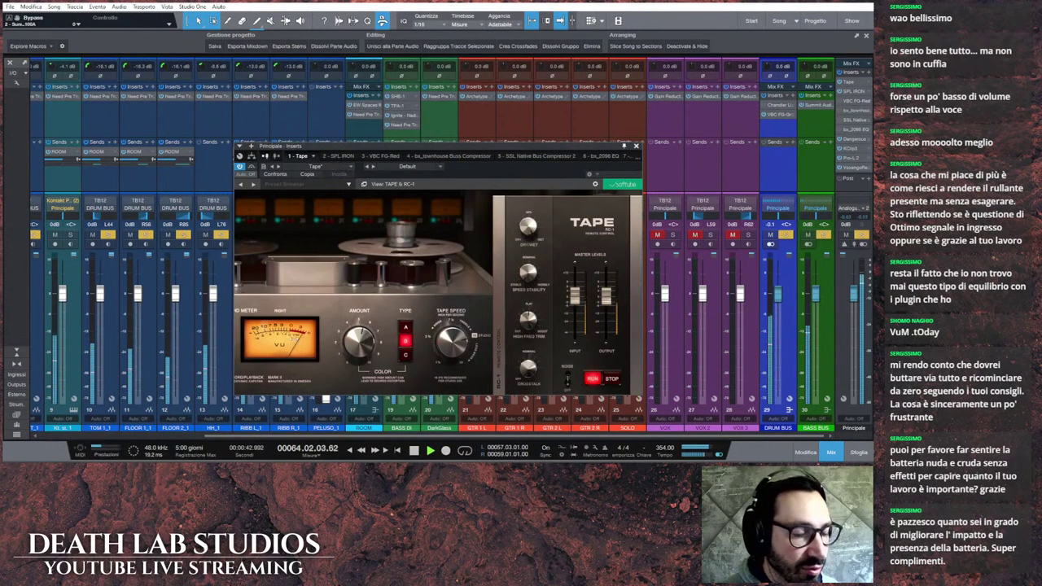
pyautogui.scroll(-4, 355, 346)
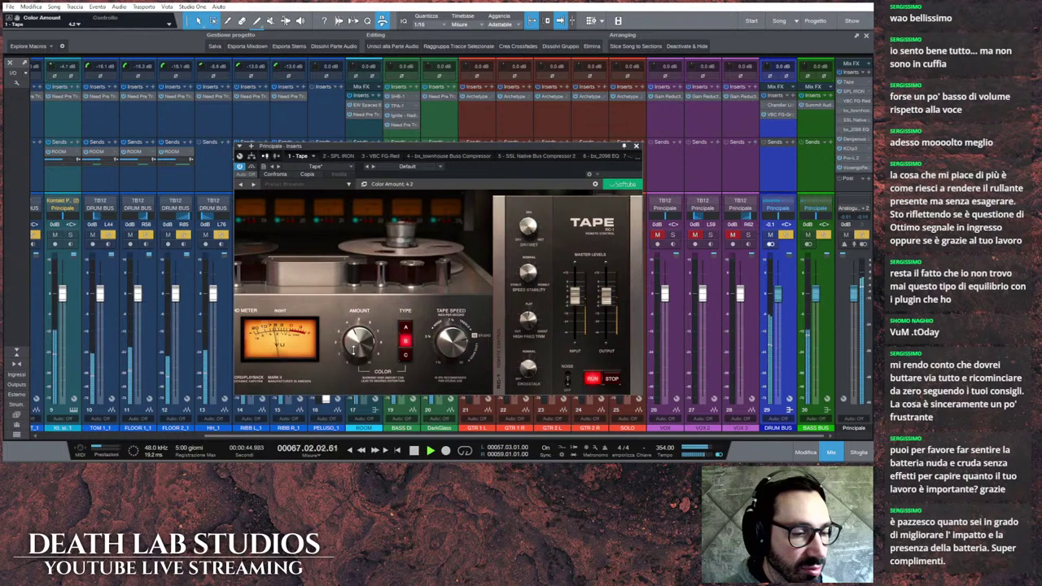
pyautogui.scroll(1, 355, 346)
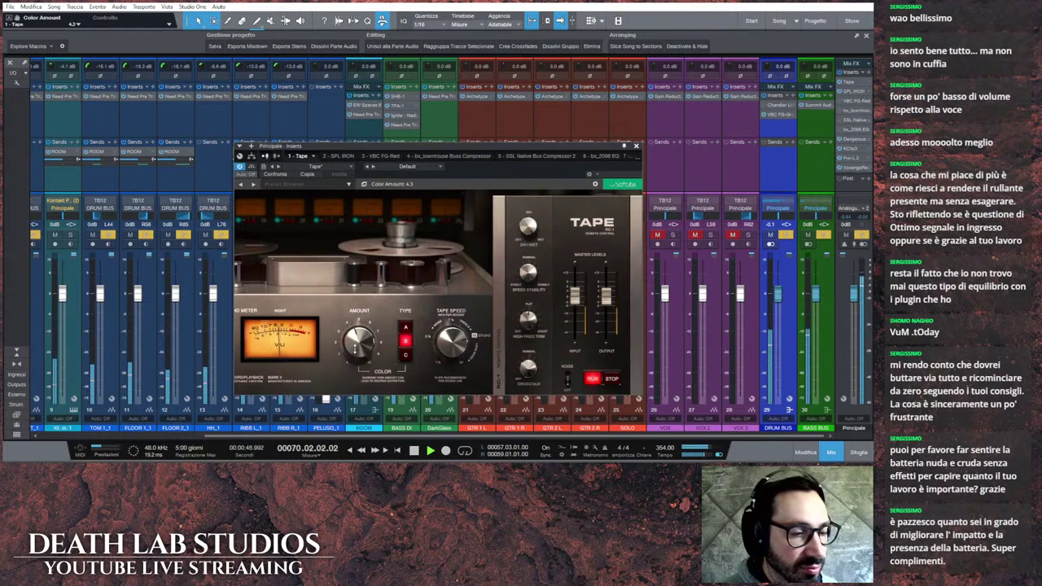
pyautogui.click(415, 452)
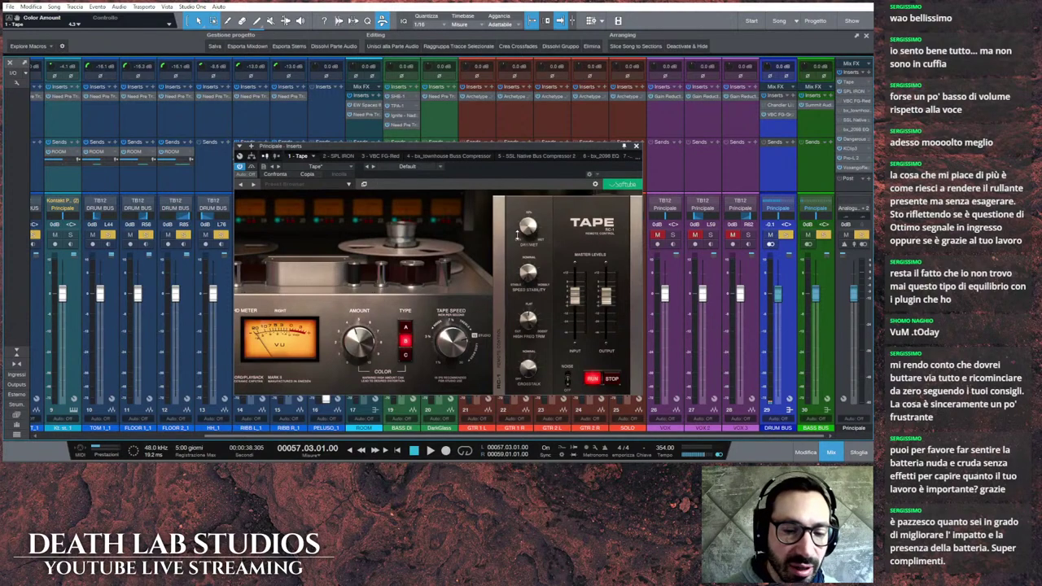
# Step: Play the mix, lower SPL IRON's linked Threshold on Principale, adjust its Input and compare with its power off and on
pyautogui.click(429, 453)
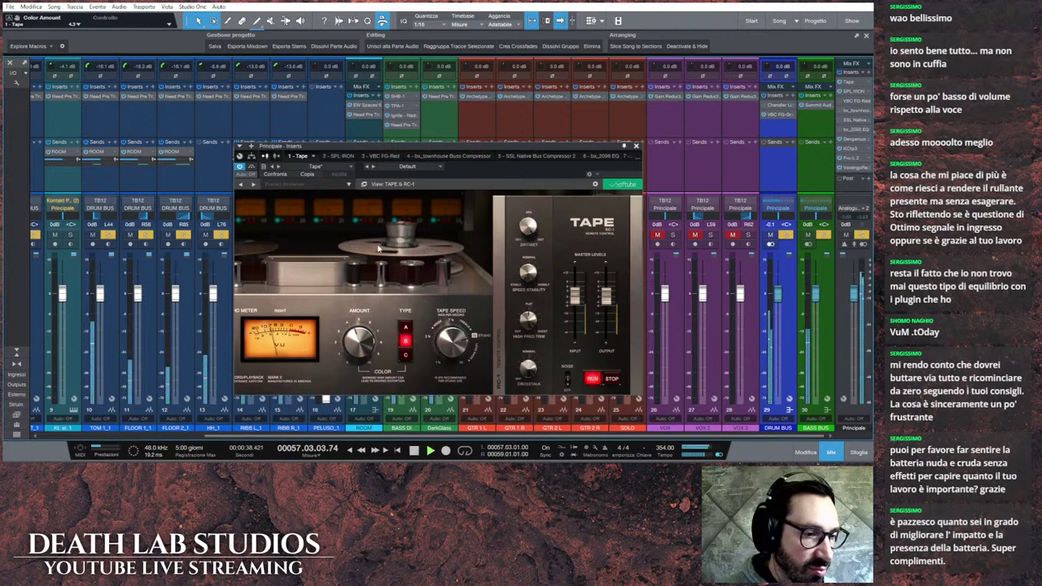
pyautogui.click(338, 155)
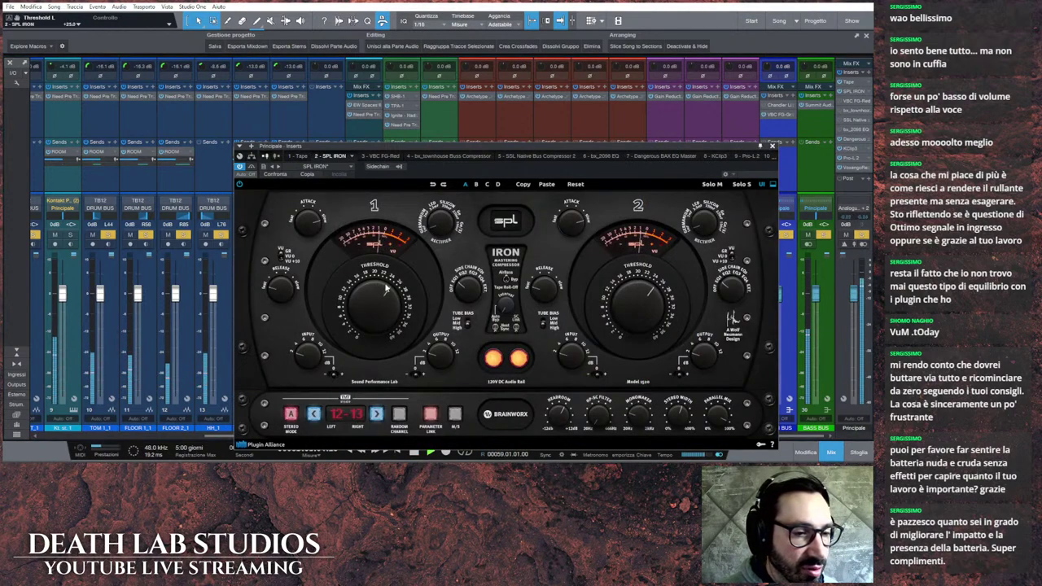
pyautogui.scroll(1, 387, 286)
pyautogui.scroll(-1, 387, 287)
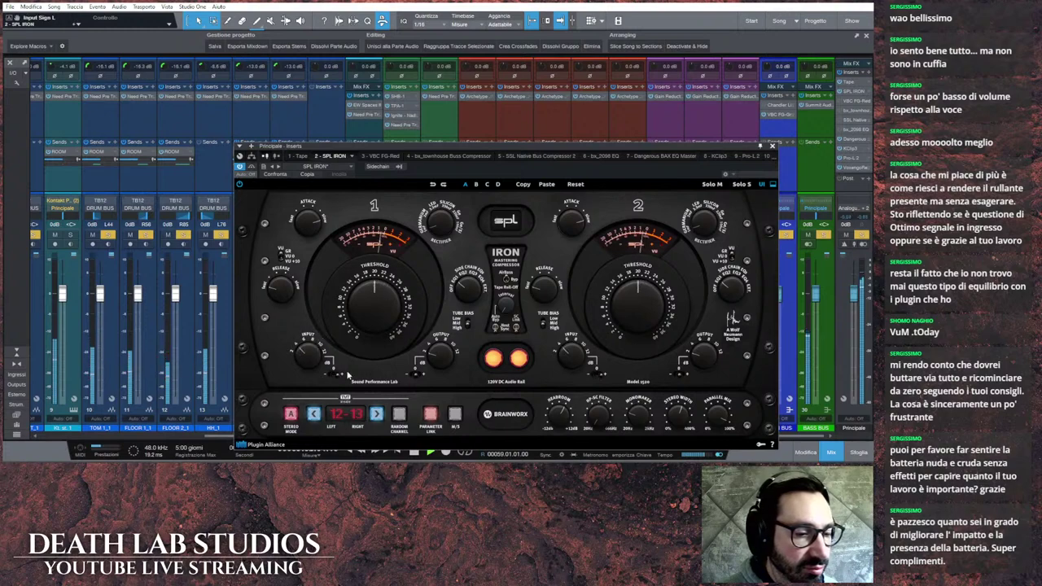
pyautogui.moveTo(298, 346); pyautogui.dragTo(302, 356)
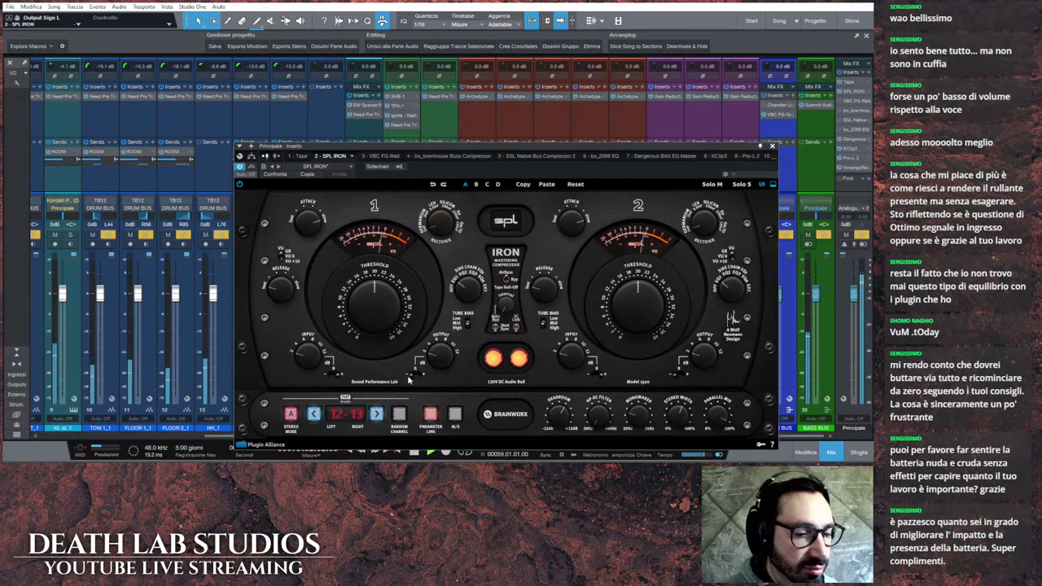
pyautogui.click(493, 359)
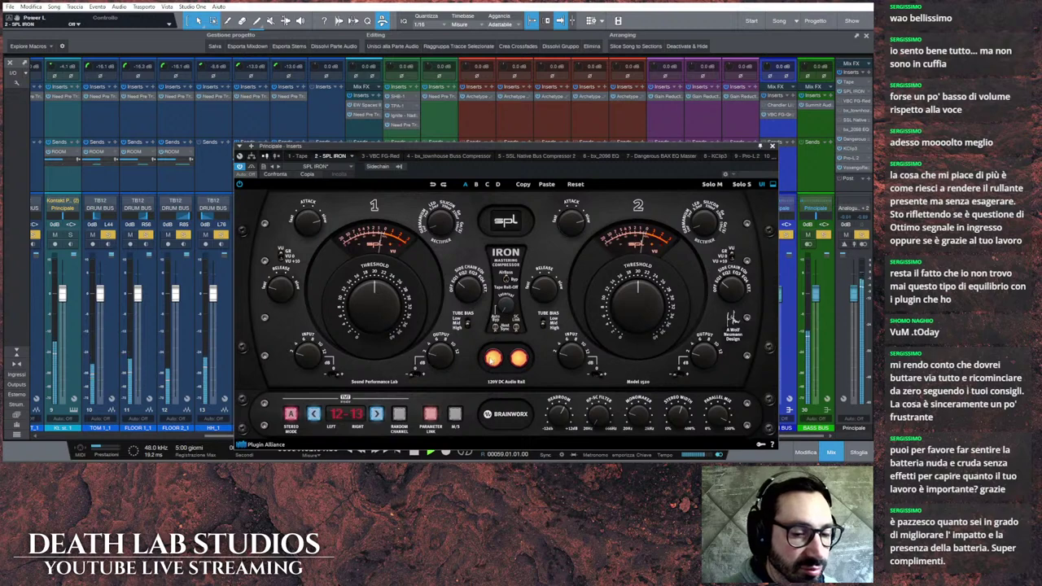
pyautogui.click(493, 359)
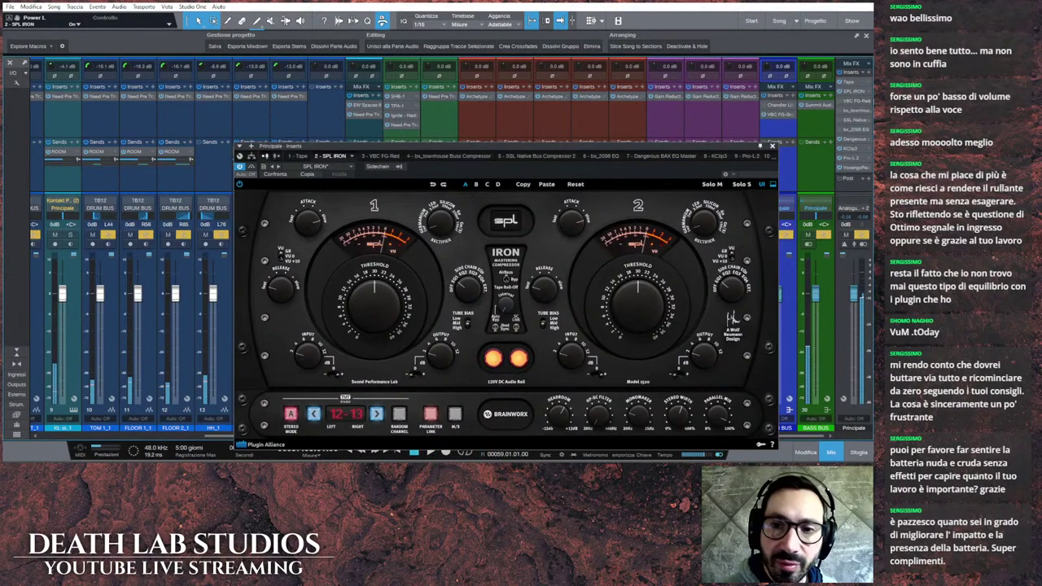
# Step: Remove the VBC FG-Red, bx_townhouse Buss Compressor, SSL Native Bus Compressor 2 and bx_2098 EQ inserts from the Principale channel
pyautogui.rightClick(866, 108)
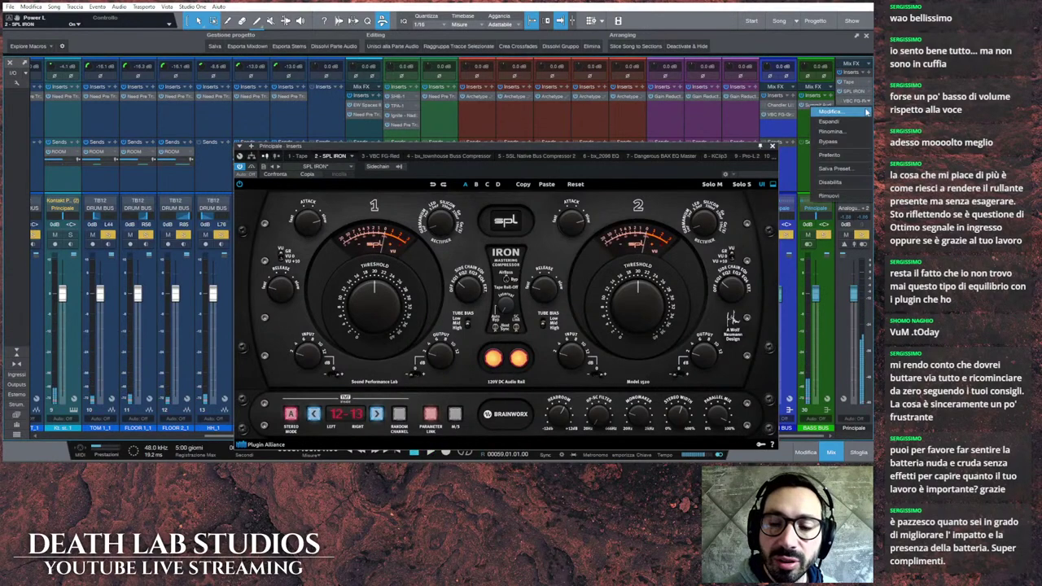
pyautogui.click(833, 195)
pyautogui.rightClick(868, 103)
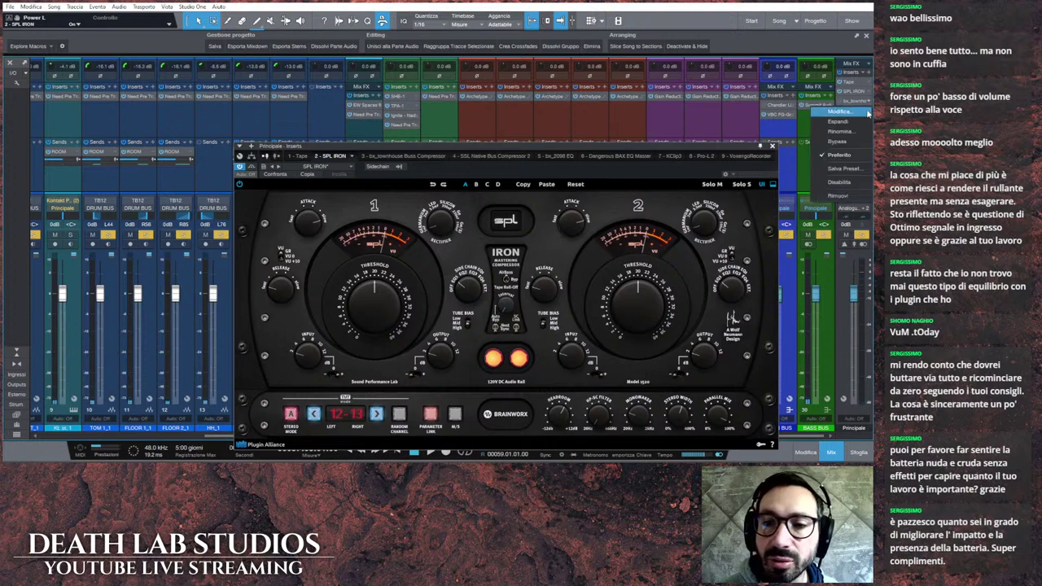
pyautogui.click(839, 196)
pyautogui.rightClick(869, 104)
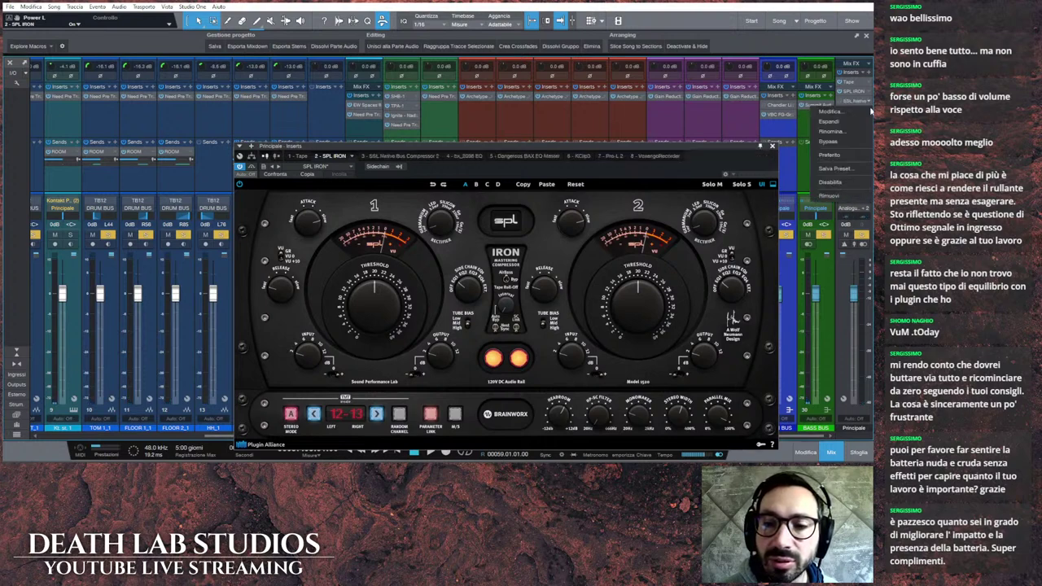
pyautogui.click(838, 196)
pyautogui.rightClick(868, 105)
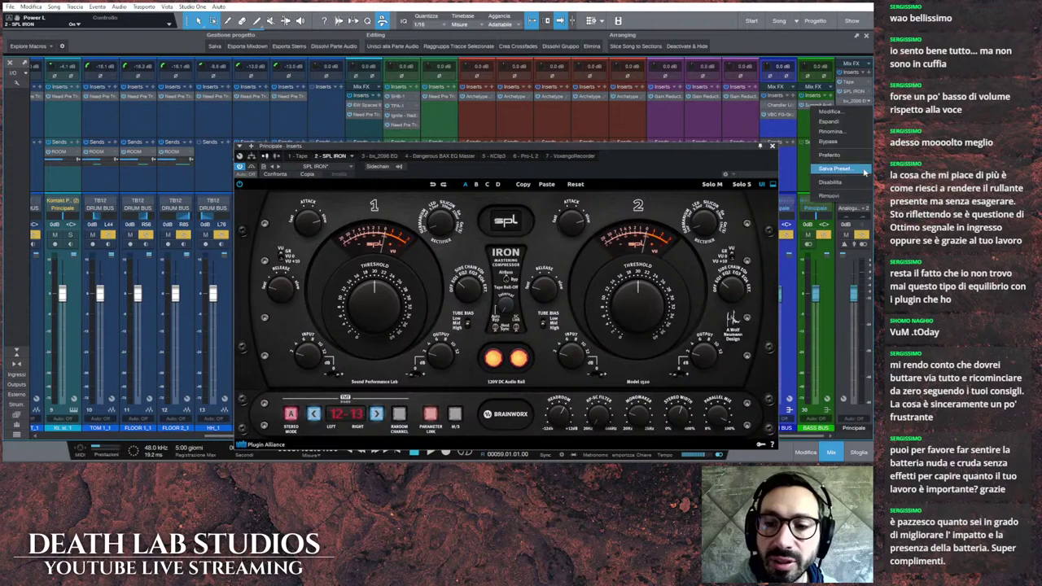
pyautogui.click(838, 196)
# Step: Open Dangerous BAX EQ Master on Principale and compare the playing mix with its Engage switch off and on
pyautogui.click(411, 157)
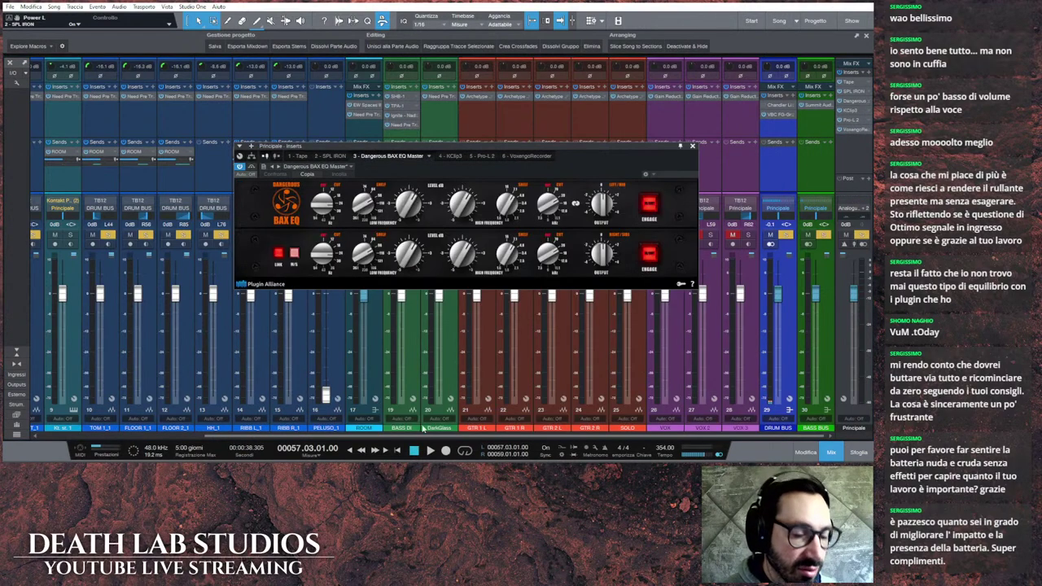
pyautogui.click(430, 450)
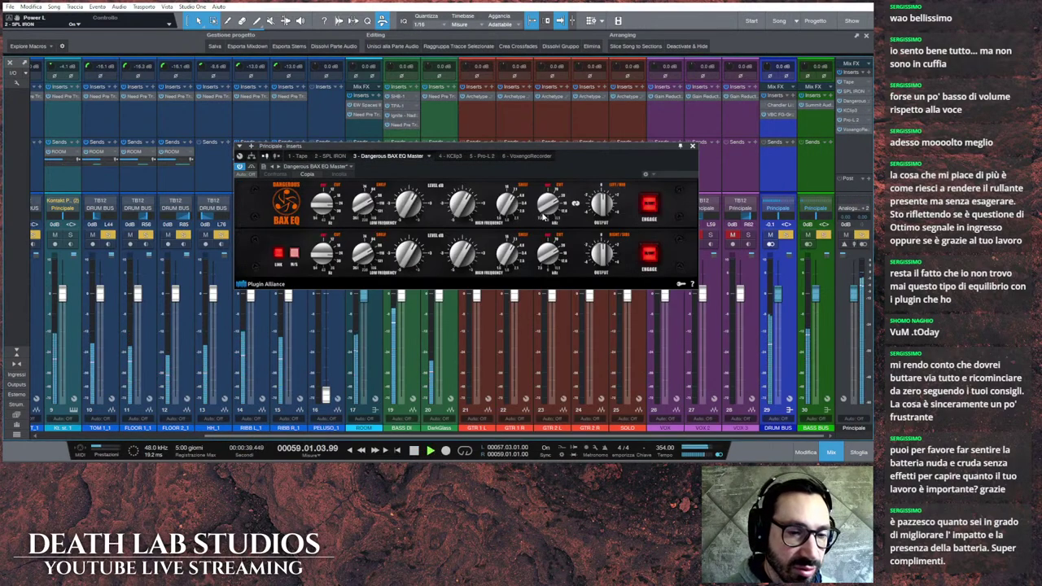
pyautogui.click(649, 205)
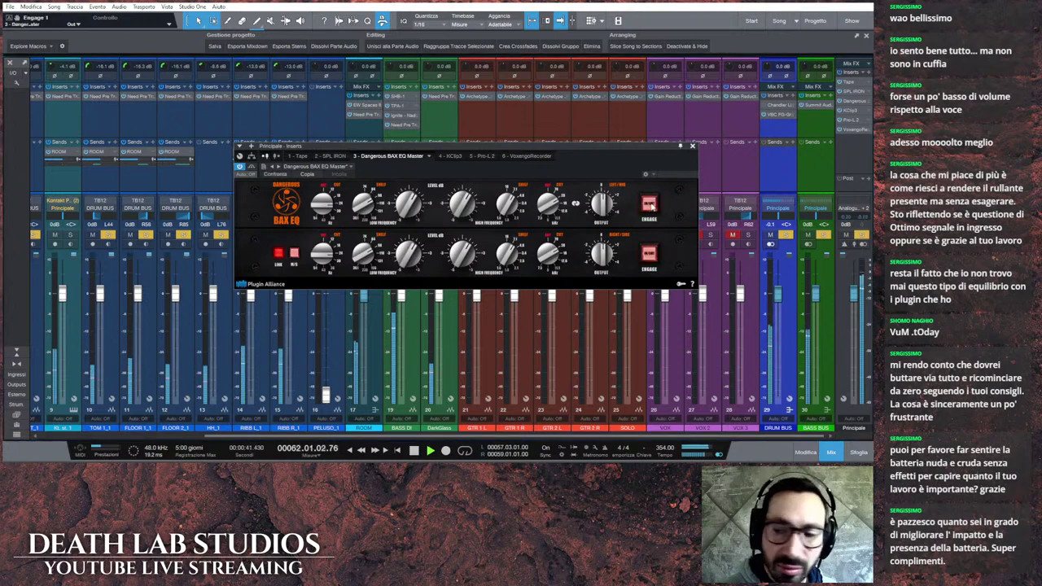
pyautogui.click(649, 205)
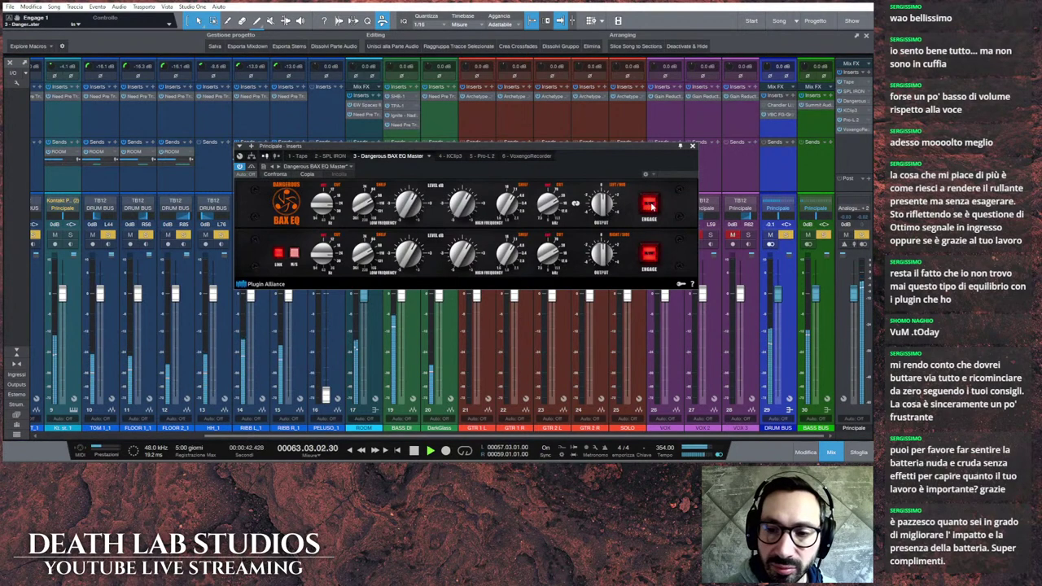
# Step: Set KClip 3 on Principale to about 1.1 dB In and 0.4 dB Out, comparing against bypass, and close its editor
pyautogui.click(450, 156)
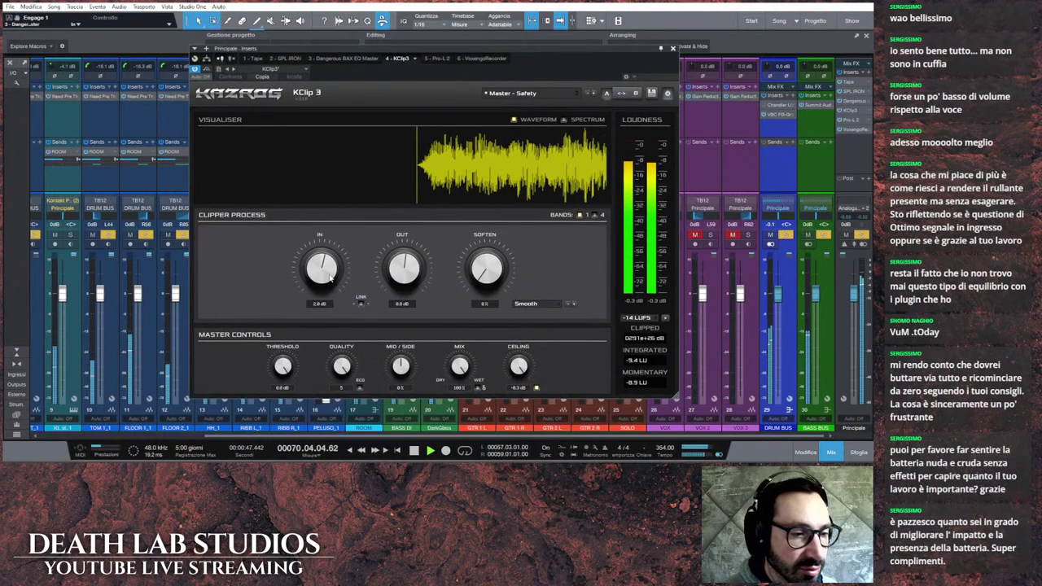
pyautogui.scroll(2, 328, 282)
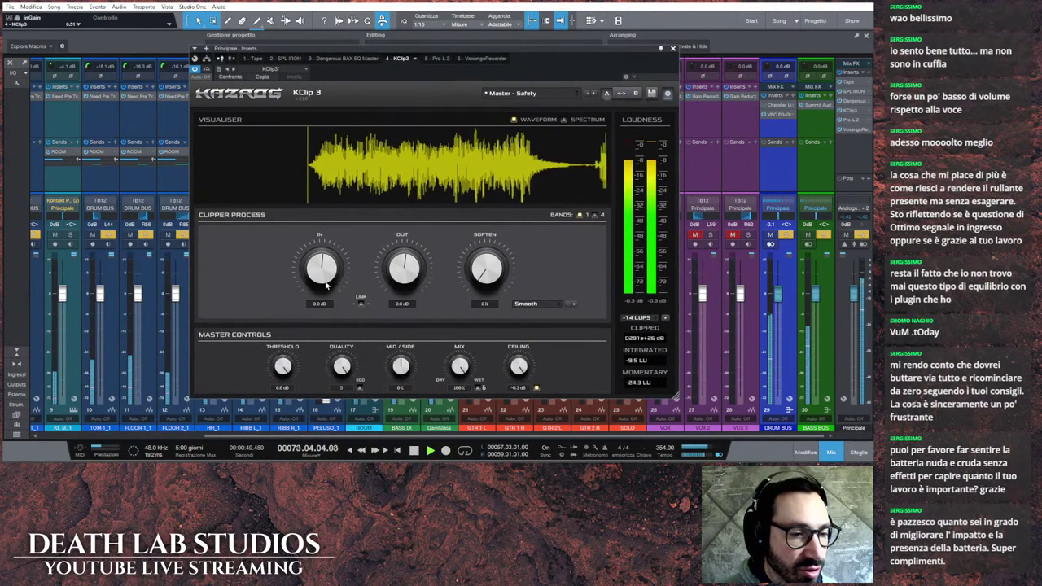
pyautogui.scroll(-1, 405, 275)
pyautogui.scroll(-3, 406, 275)
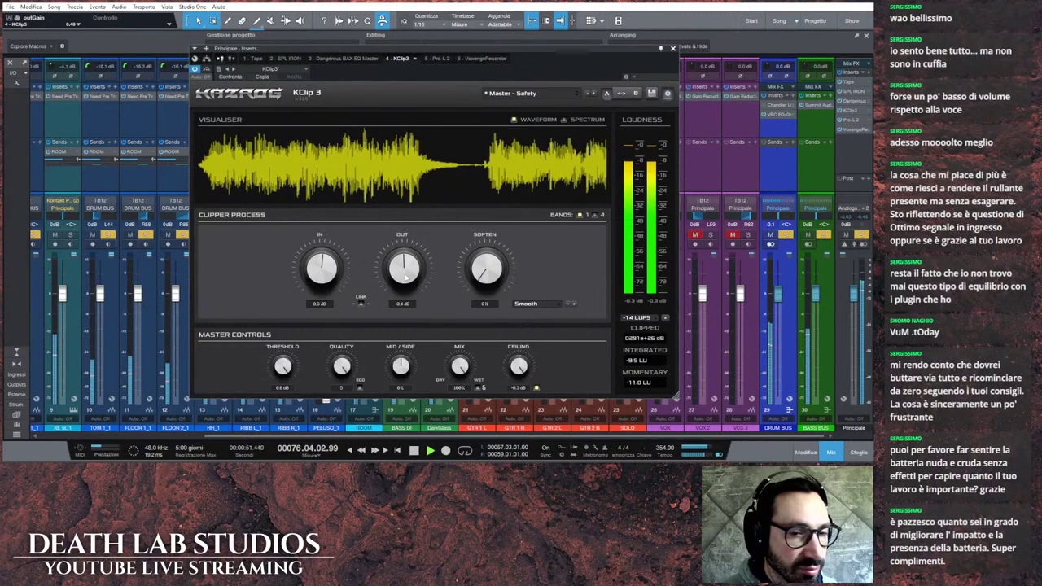
pyautogui.scroll(8, 406, 277)
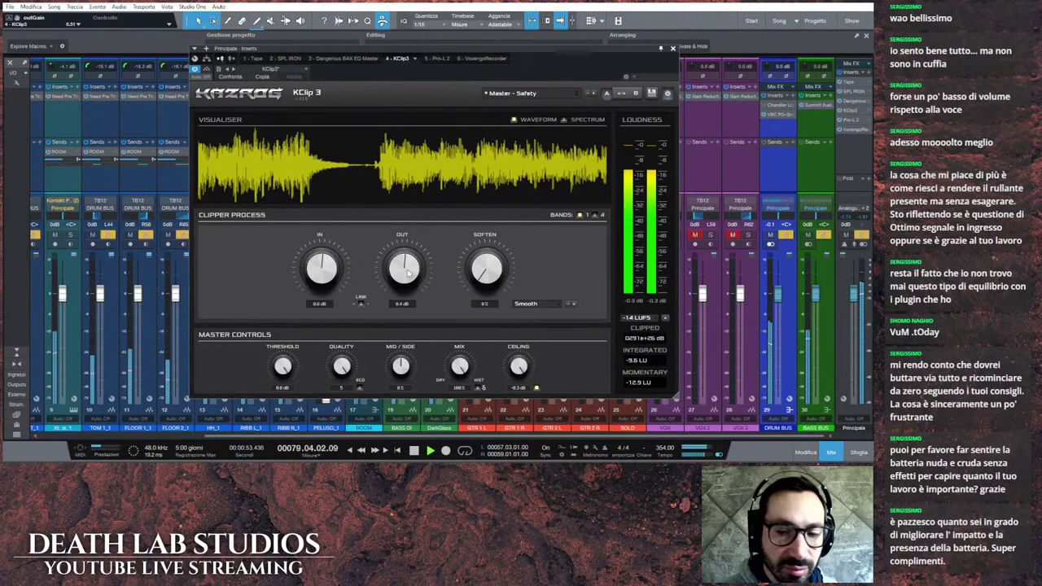
pyautogui.scroll(10, 325, 268)
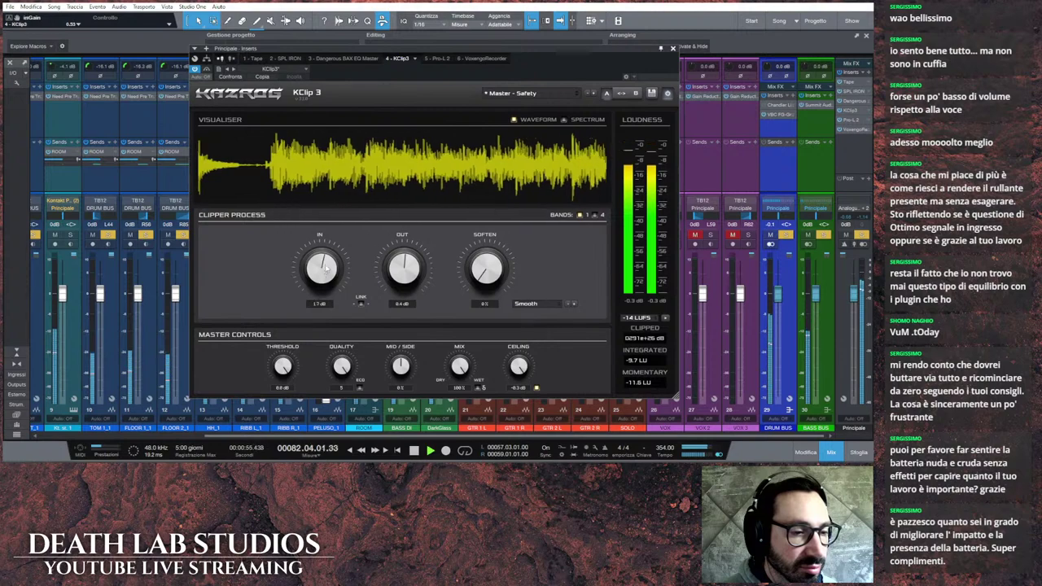
pyautogui.scroll(-9, 330, 268)
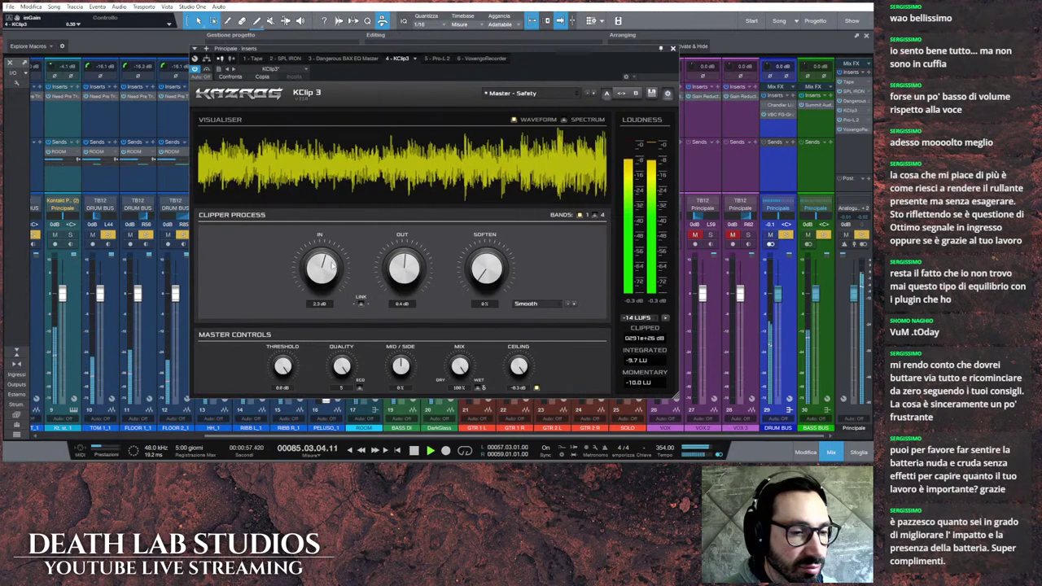
pyautogui.scroll(-2, 332, 273)
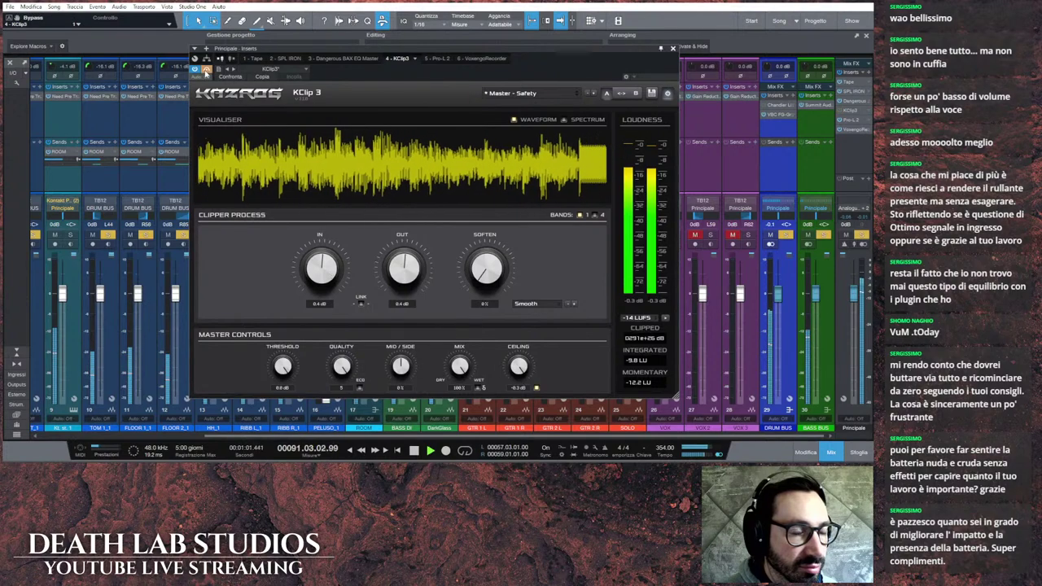
pyautogui.scroll(3, 338, 266)
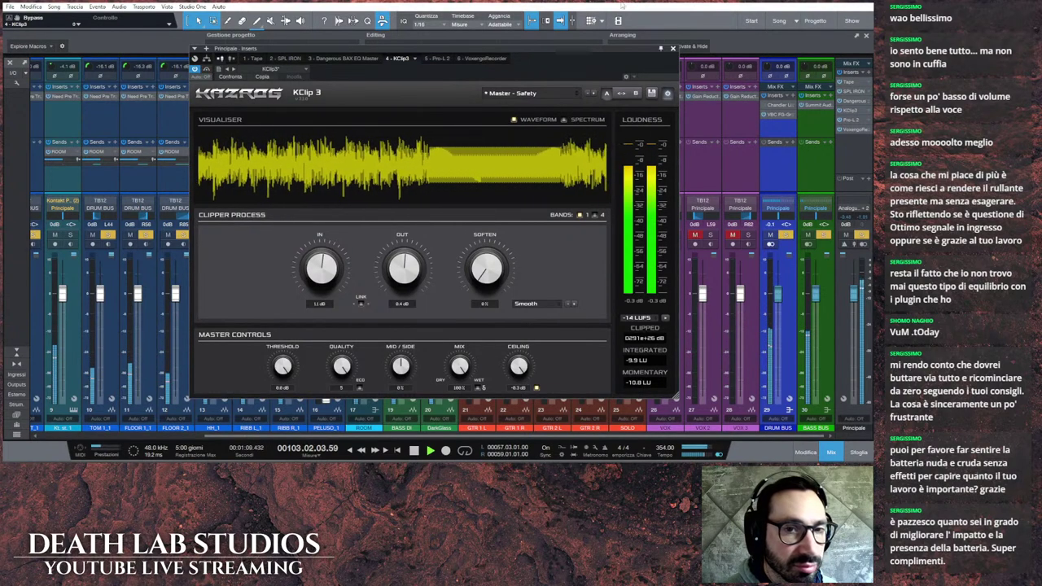
pyautogui.click(672, 48)
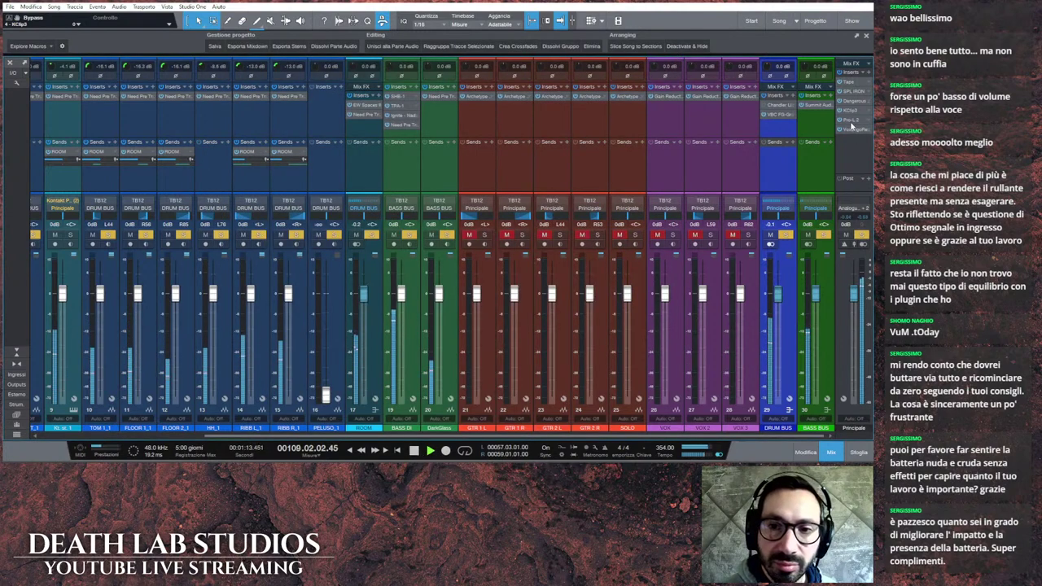
# Step: Inspect the Pro-L 2 limiter on Principale during playback, close it, and audition the mix with Principale's inserts disabled
pyautogui.click(853, 119)
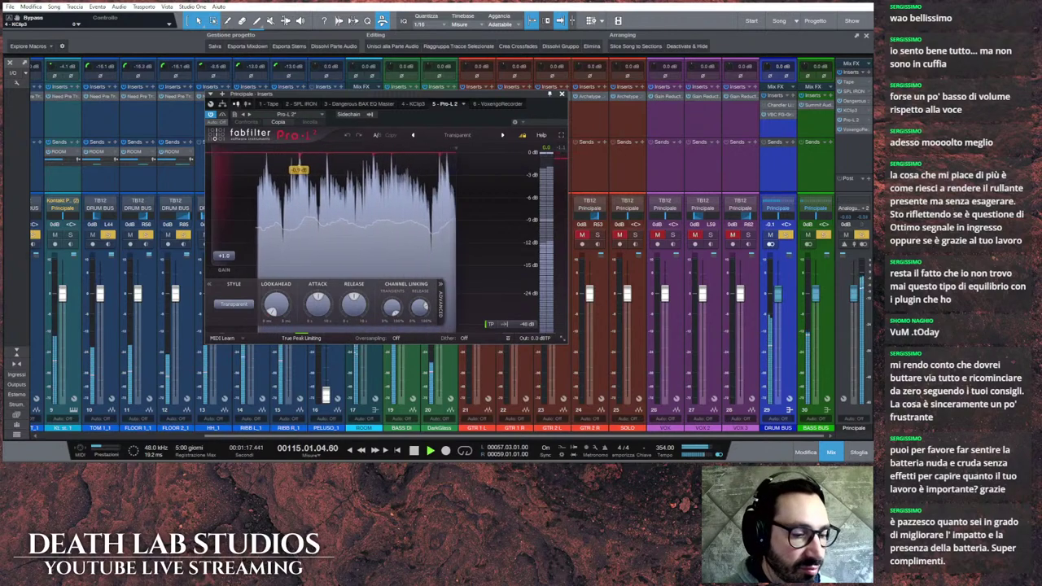
pyautogui.press('space')
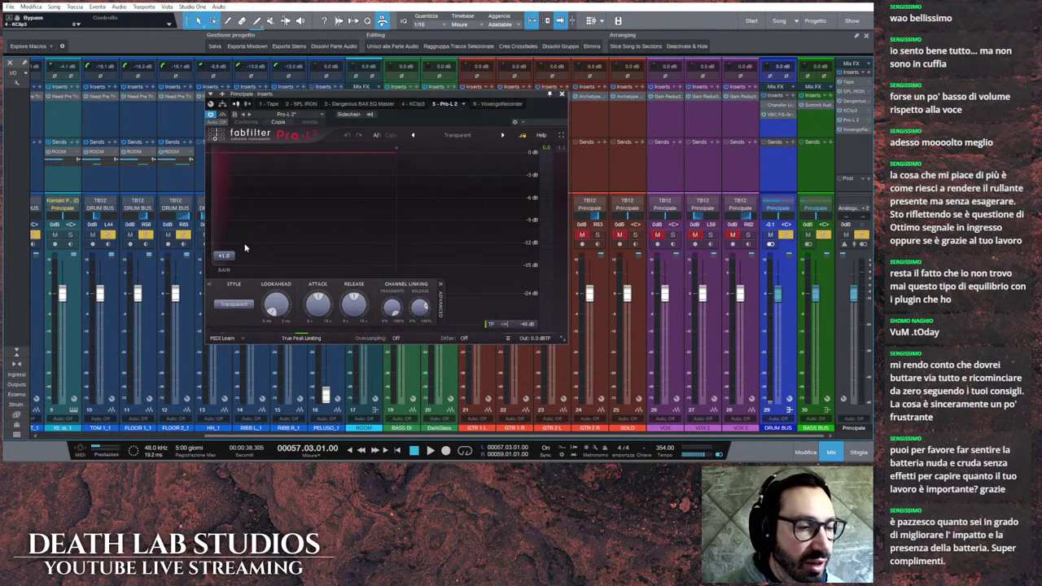
pyautogui.click(562, 96)
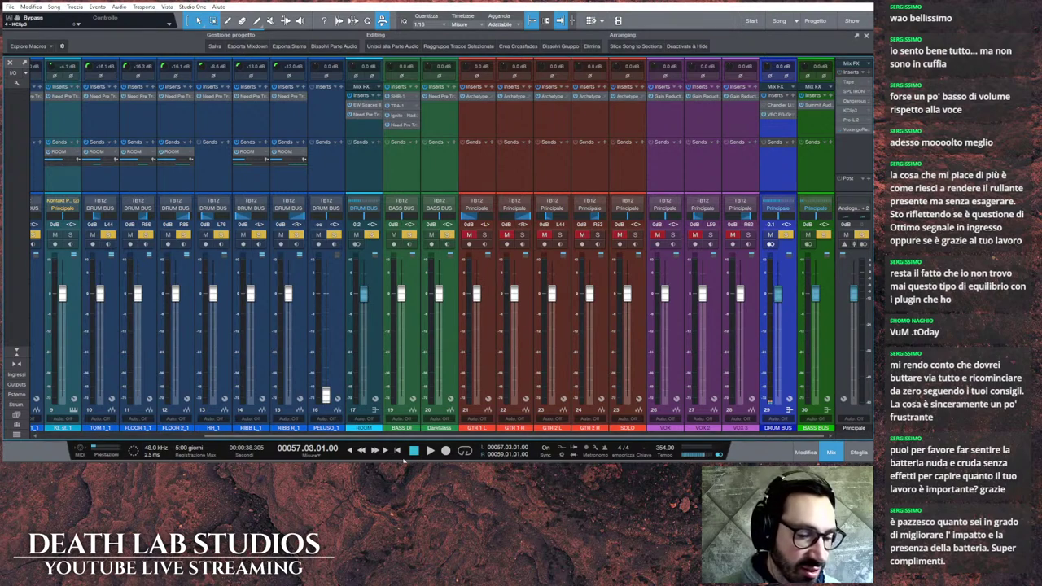
pyautogui.click(430, 451)
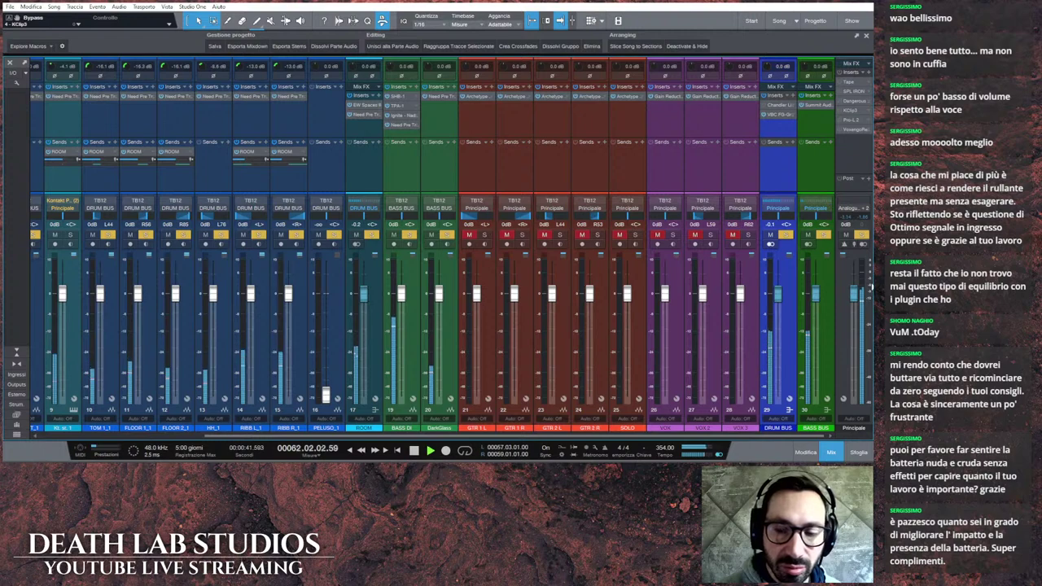
pyautogui.click(418, 453)
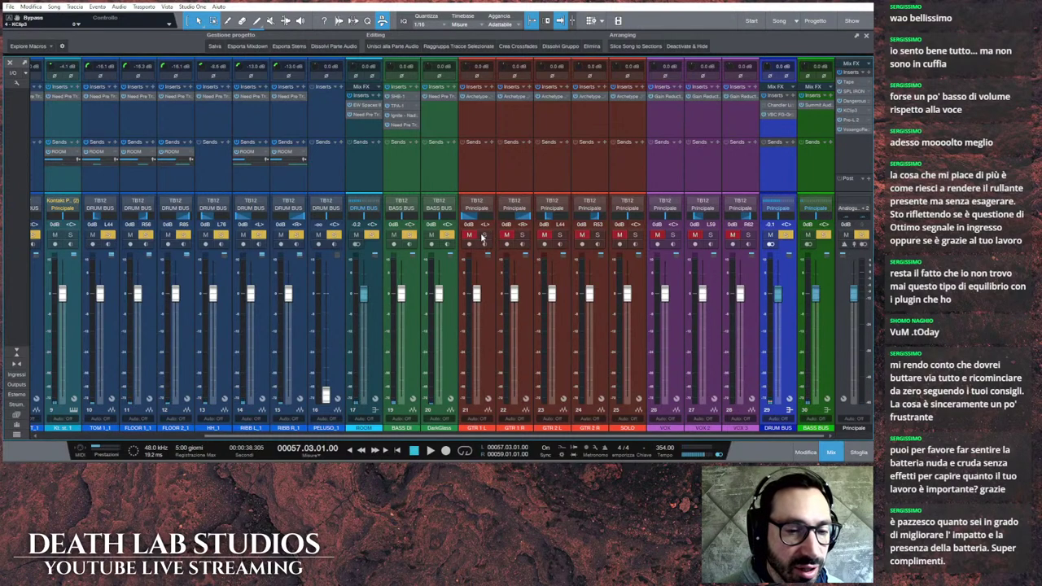
# Step: Unmute all guitar channels including SOLO, play the song, and lower GTR 1 L and GTR 1 R to about -8.5 and -8.1 dB
pyautogui.moveTo(482, 236); pyautogui.dragTo(636, 237)
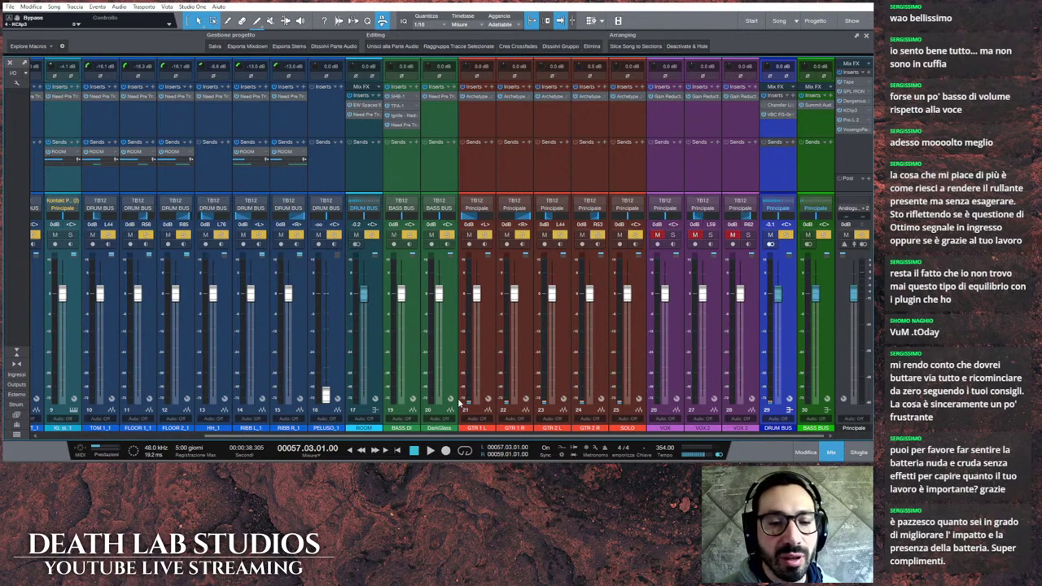
pyautogui.click(431, 453)
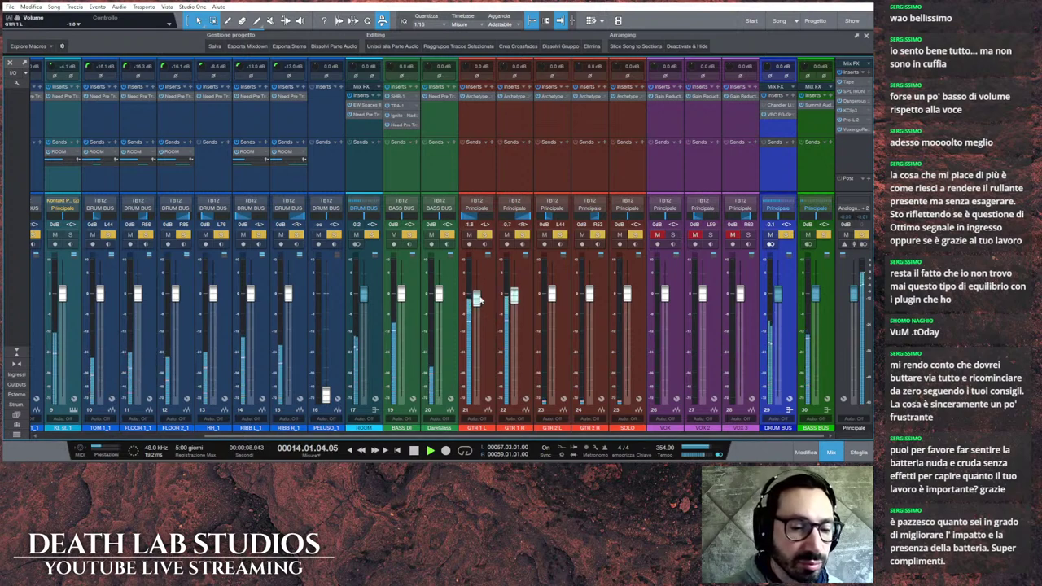
pyautogui.moveTo(476, 295); pyautogui.dragTo(478, 317)
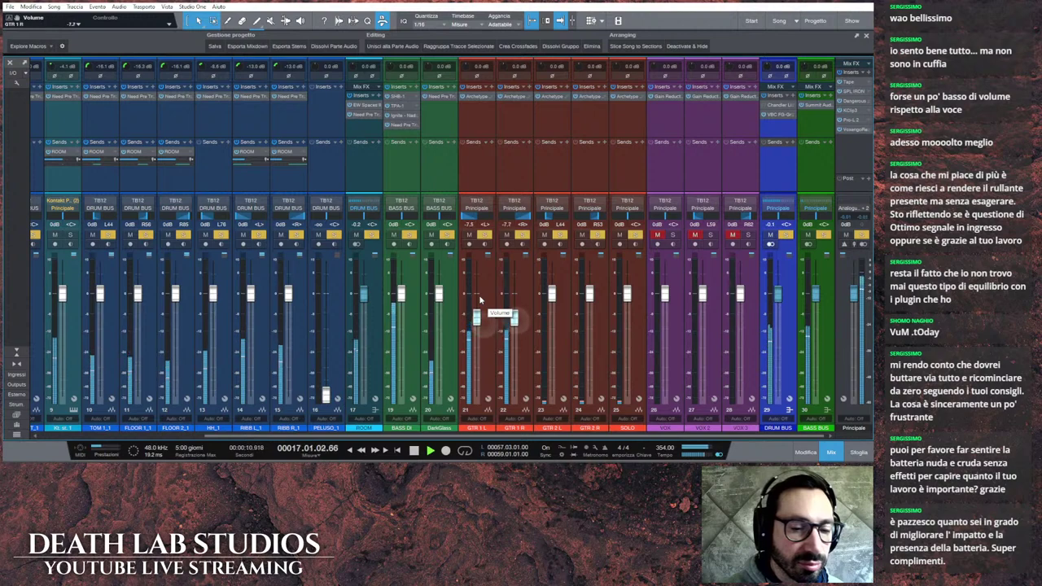
pyautogui.scroll(-3, 481, 300)
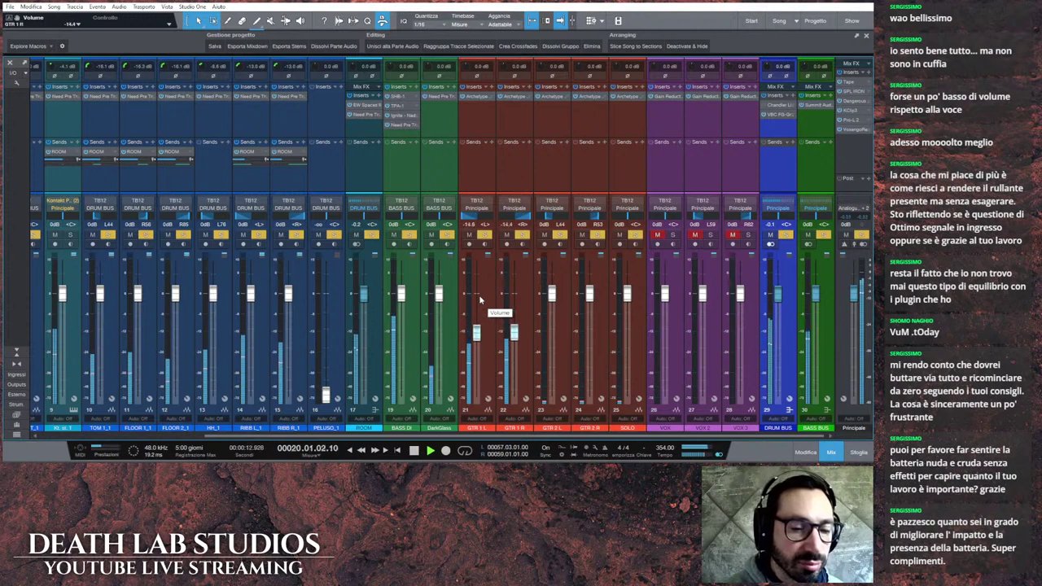
pyautogui.scroll(2, 480, 301)
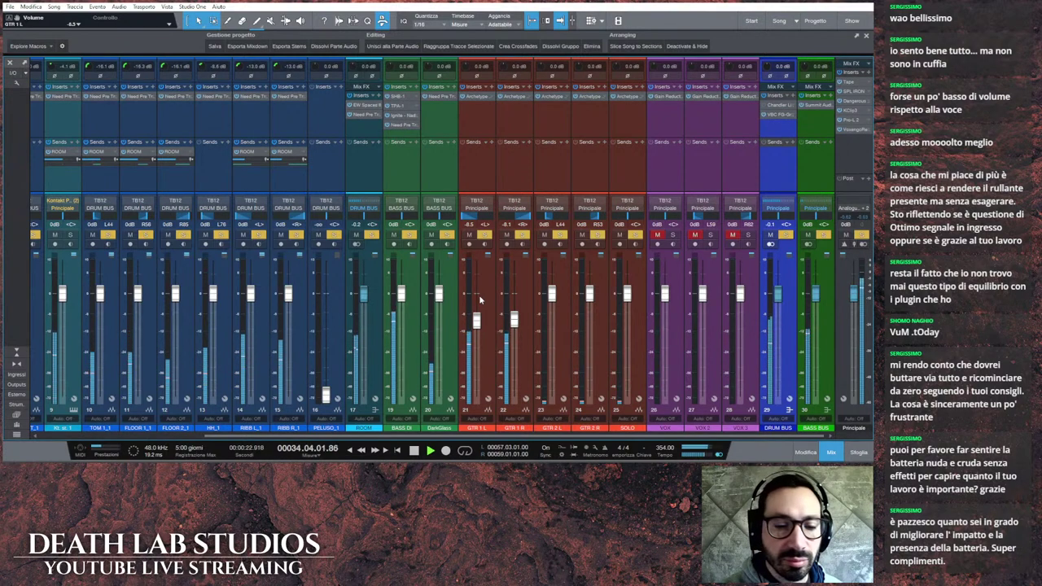
# Step: Lower GTR 2 L and R to about -8.8 dB and SOLO to -1.8 dB, checking the mix briefly in mono
pyautogui.moveTo(553, 299); pyautogui.dragTo(554, 326)
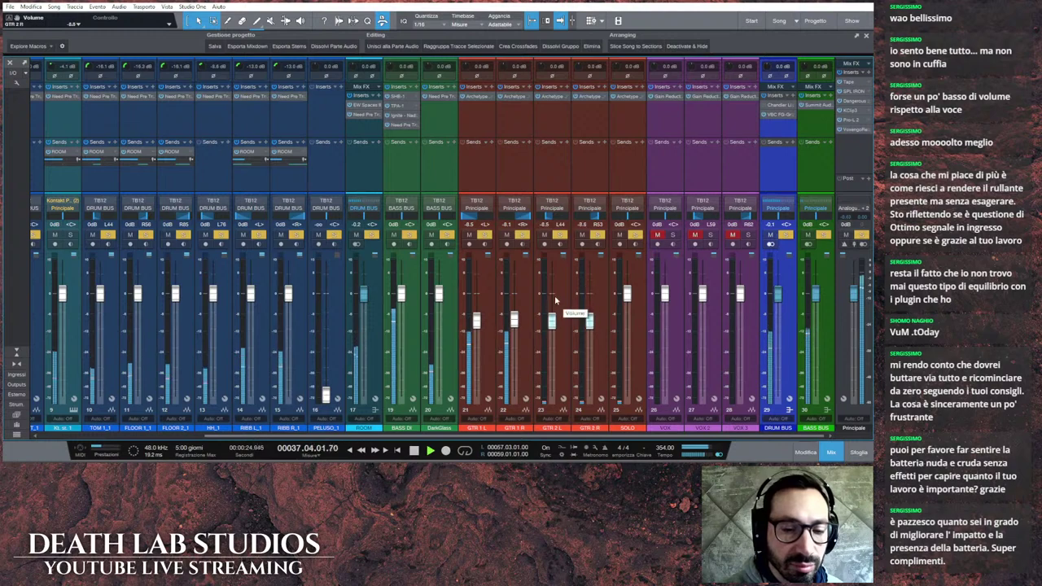
pyautogui.moveTo(628, 295); pyautogui.dragTo(627, 303)
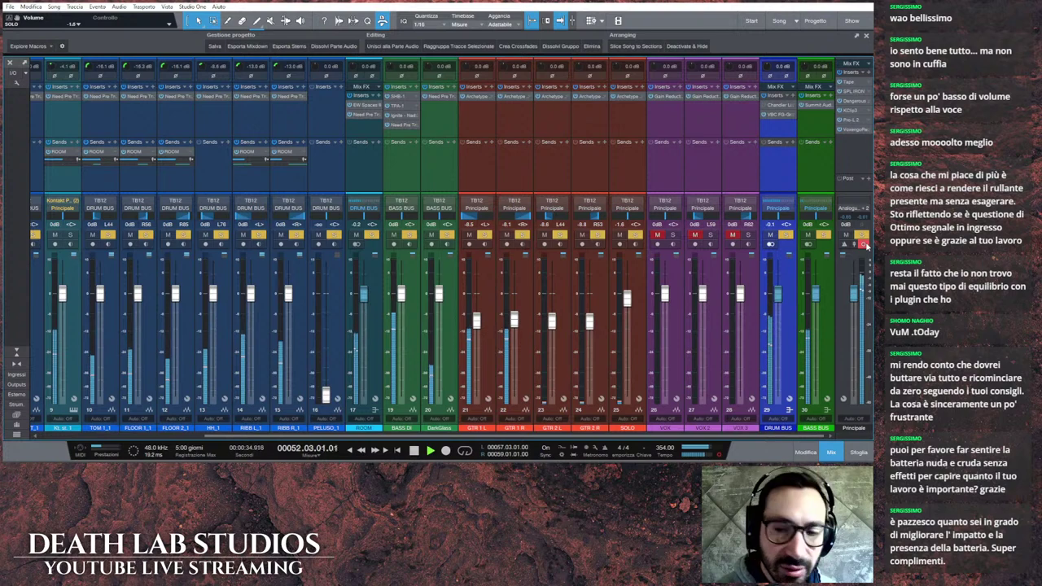
pyautogui.click(863, 245)
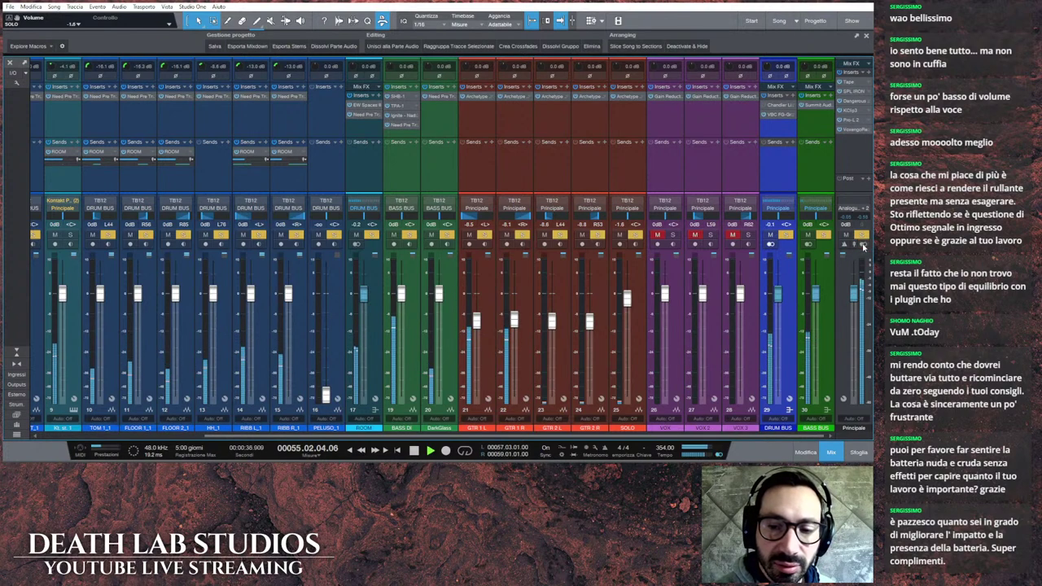
# Step: Rebalance BASS BUS to about -3.8 dB, GTR 2 L and R to -11.8 and -12.1 dB, and GTR 1 L and R to -9.8 and -9.5 dB
pyautogui.moveTo(818, 298); pyautogui.dragTo(818, 302)
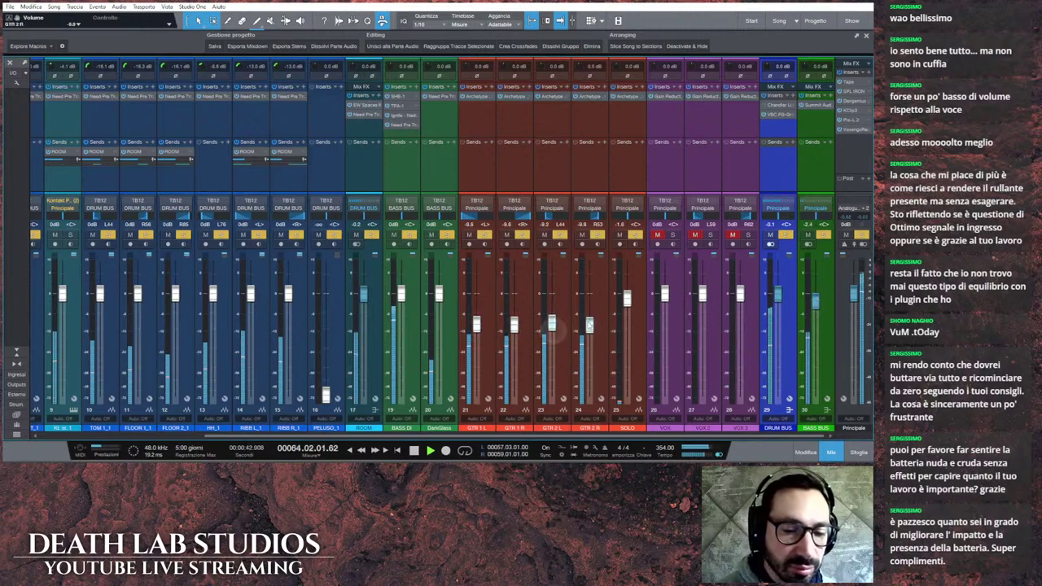
pyautogui.moveTo(551, 321)
pyautogui.mouseDown()
pyautogui.moveTo(589, 327)
pyautogui.moveTo(552, 332)
pyautogui.mouseUp()
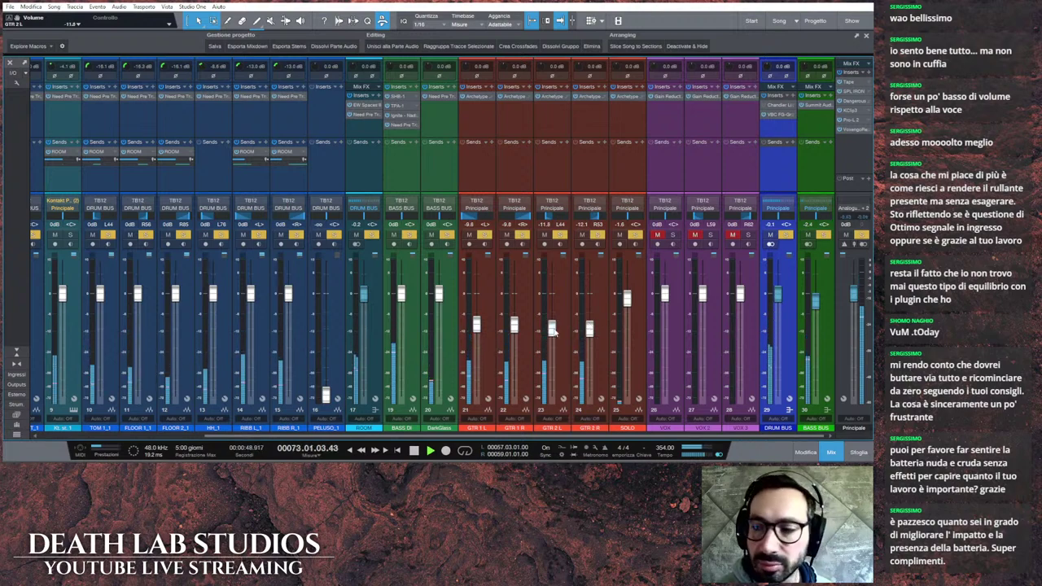
pyautogui.moveTo(819, 308); pyautogui.dragTo(819, 308)
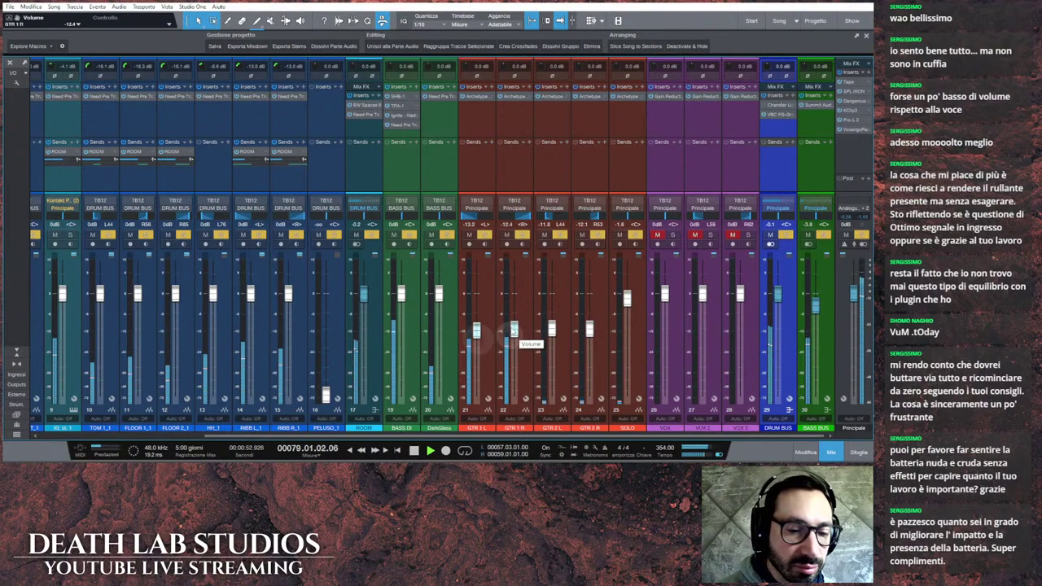
pyautogui.moveTo(514, 325); pyautogui.dragTo(514, 321)
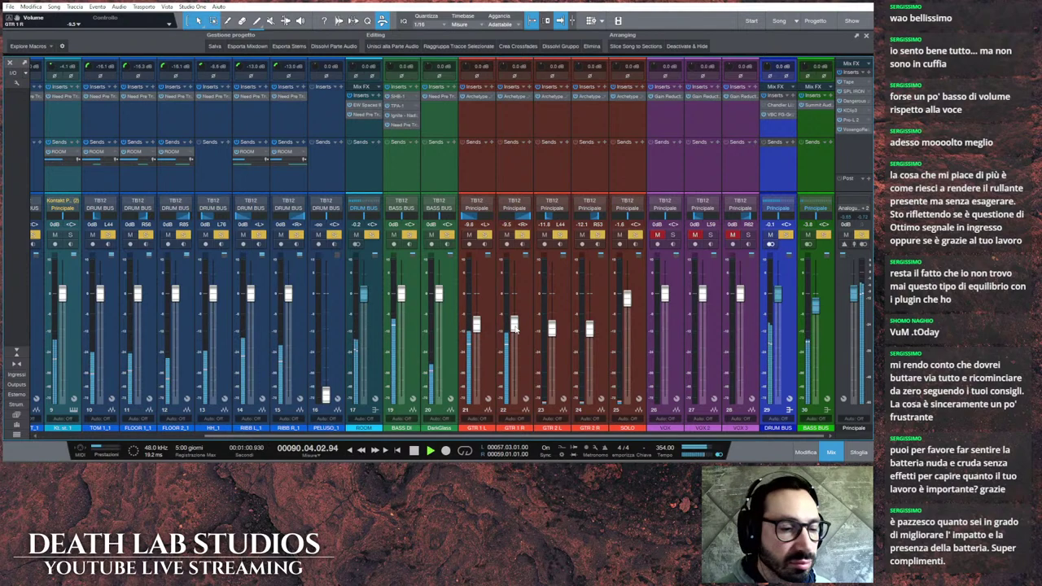
pyautogui.hscroll(-8, 514, 325)
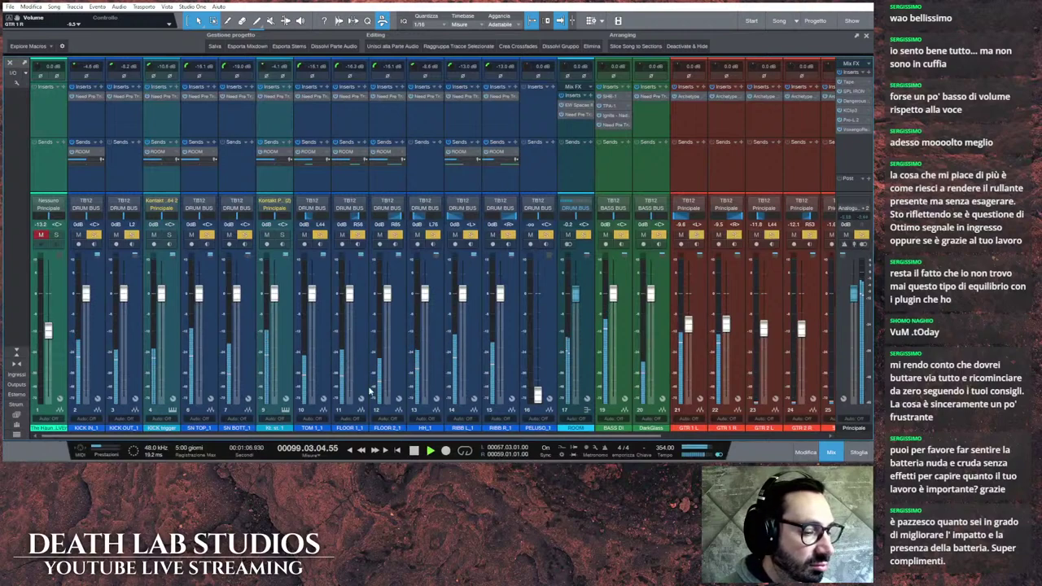
# Step: Stop playback and move the playhead to bar 248 in the arrangement, just before the guitar solo
pyautogui.hscroll(7, 802, 397)
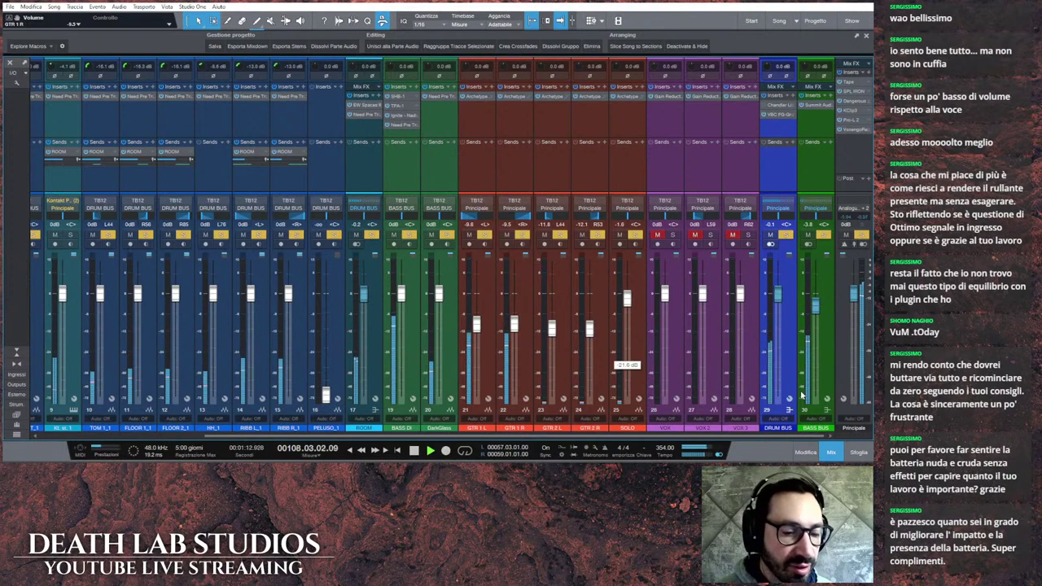
pyautogui.click(414, 450)
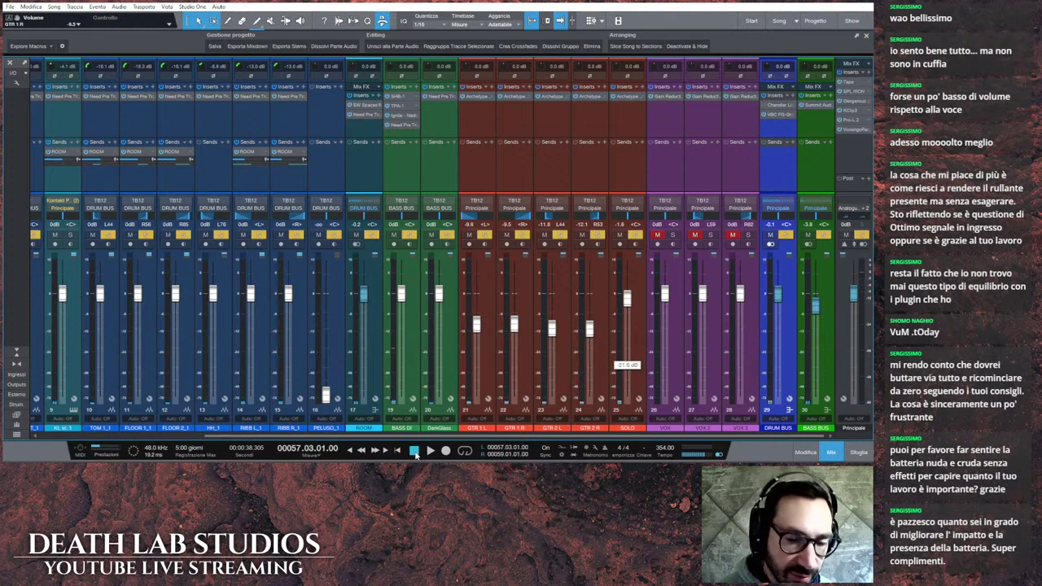
pyautogui.click(832, 453)
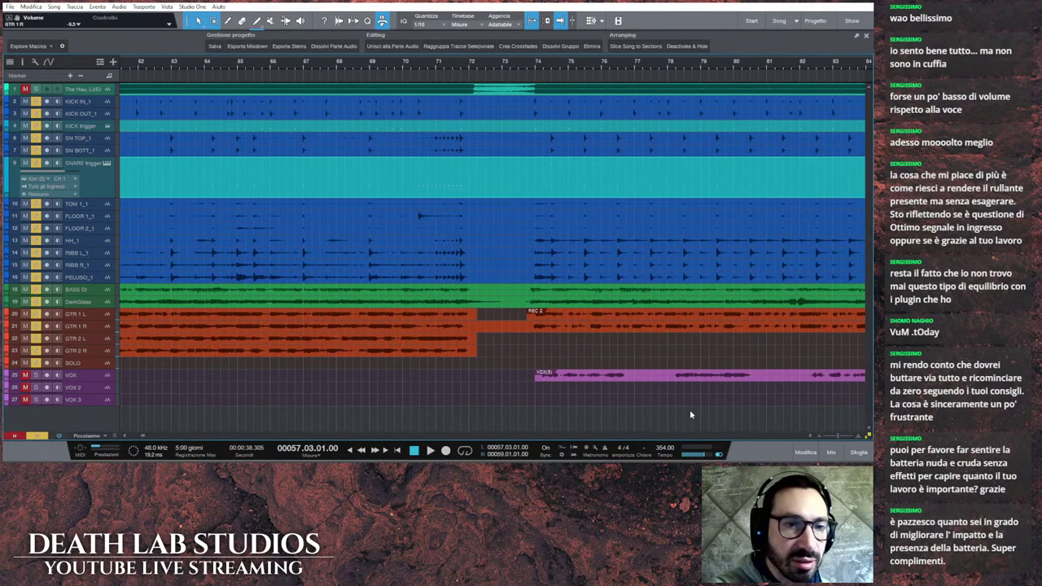
pyautogui.hscroll(3, 722, 420)
pyautogui.hscroll(9, 721, 421)
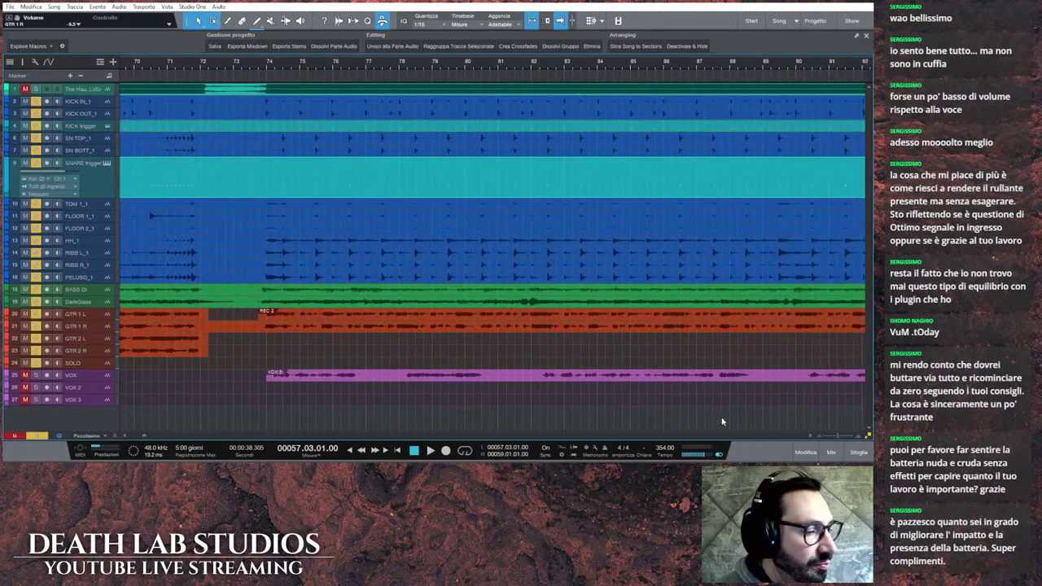
pyautogui.hscroll(15, 684, 415)
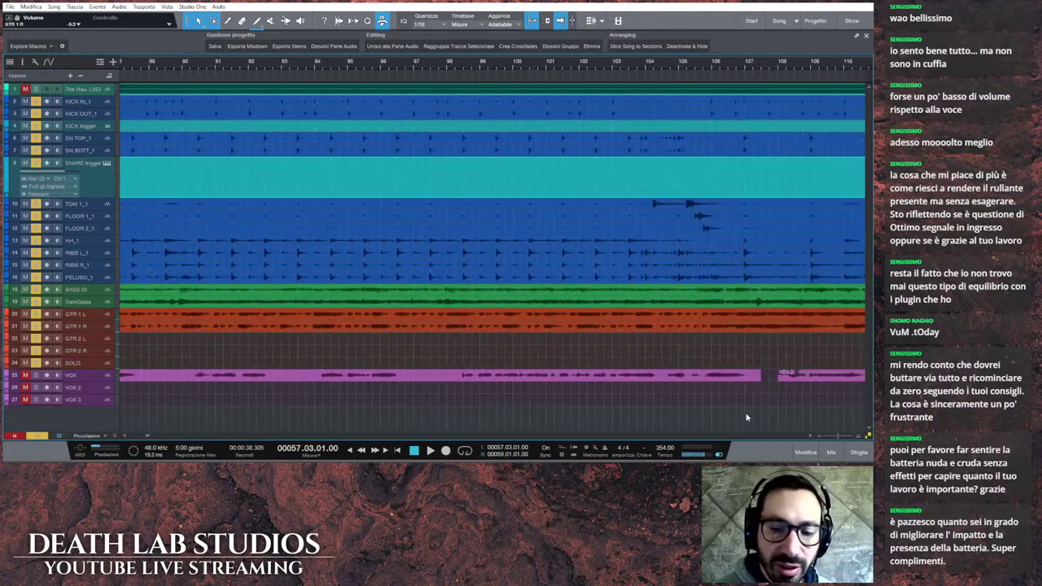
pyautogui.scroll(-5, 753, 418)
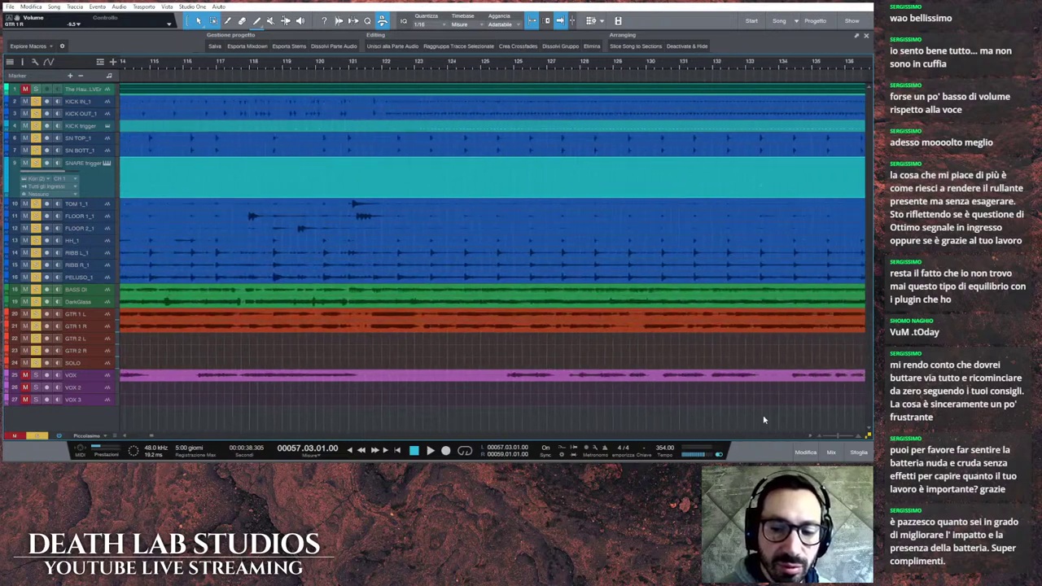
pyautogui.hscroll(20, 692, 417)
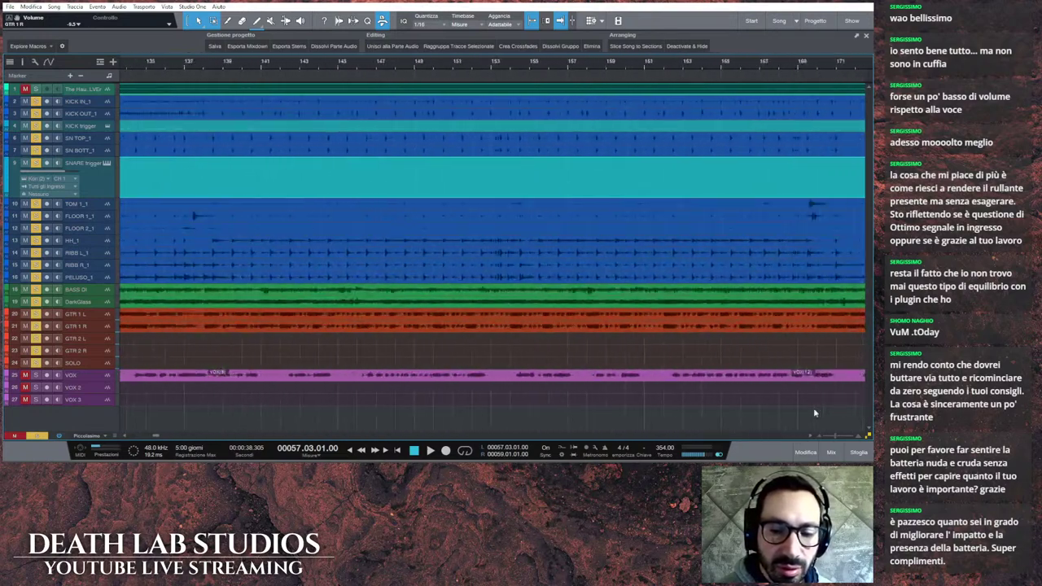
pyautogui.hscroll(14, 778, 406)
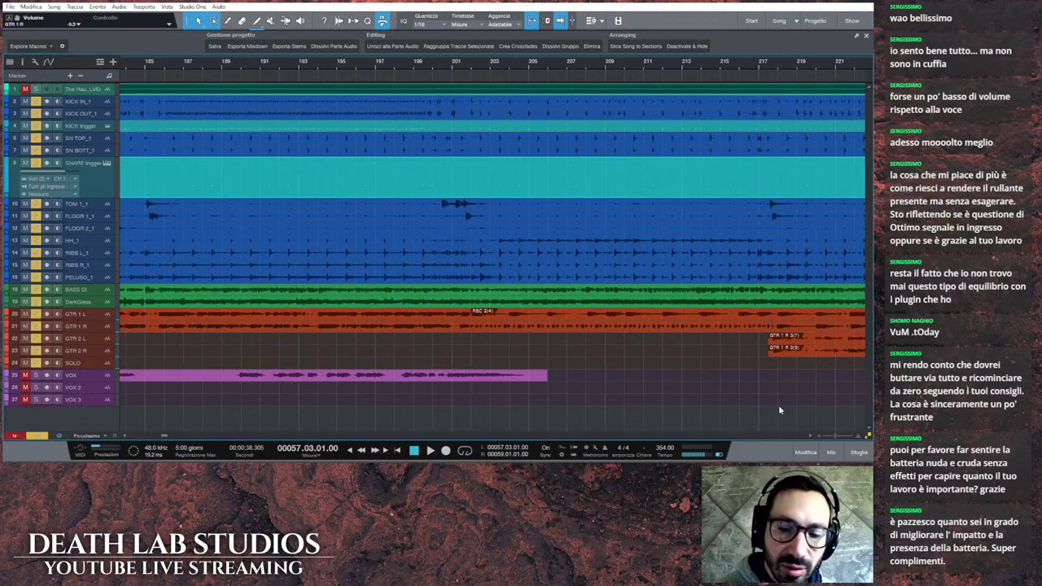
pyautogui.scroll(-4, 778, 407)
pyautogui.hscroll(8, 818, 389)
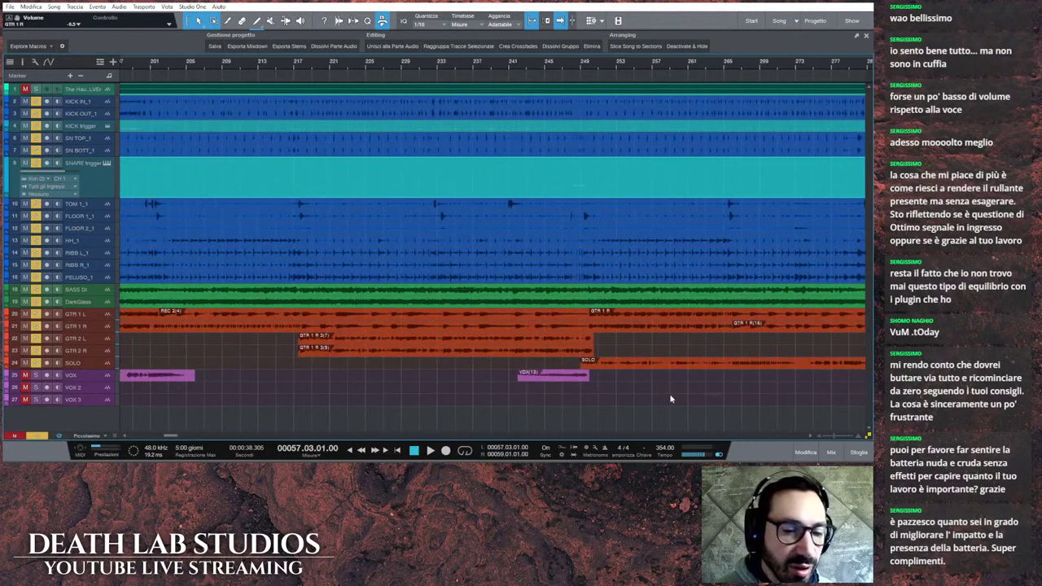
pyautogui.click(557, 62)
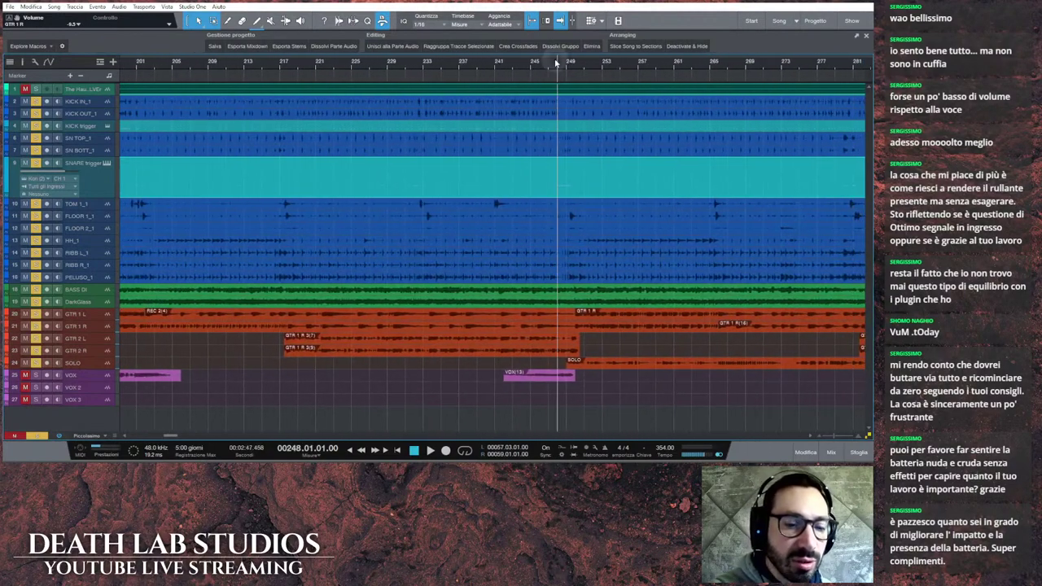
# Step: Play the guitar solo section, lower the SOLO channel to about -5.5 dB, and stop playback
pyautogui.click(431, 450)
pyautogui.click(830, 452)
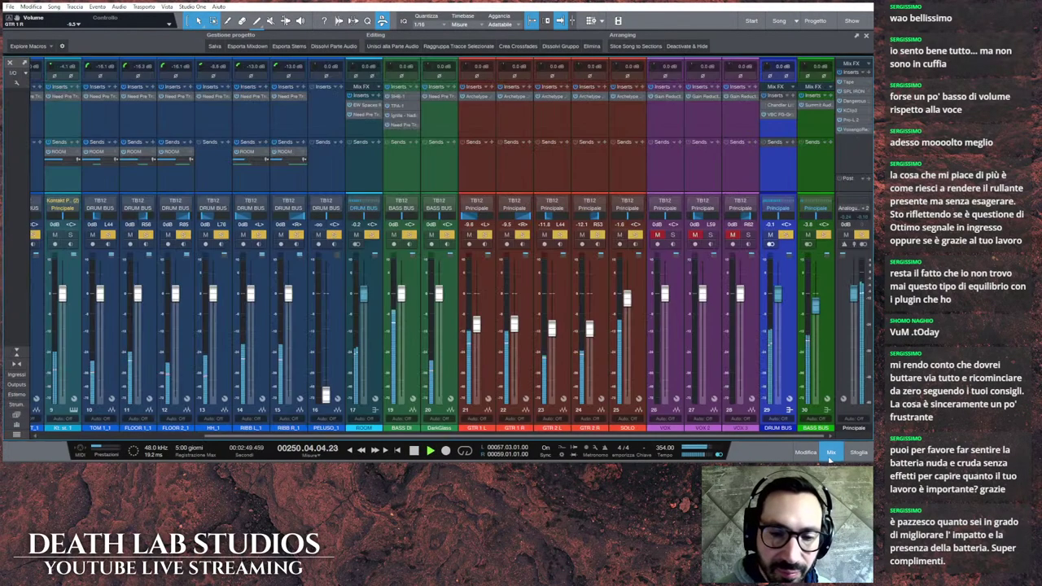
pyautogui.moveTo(628, 306); pyautogui.dragTo(631, 306)
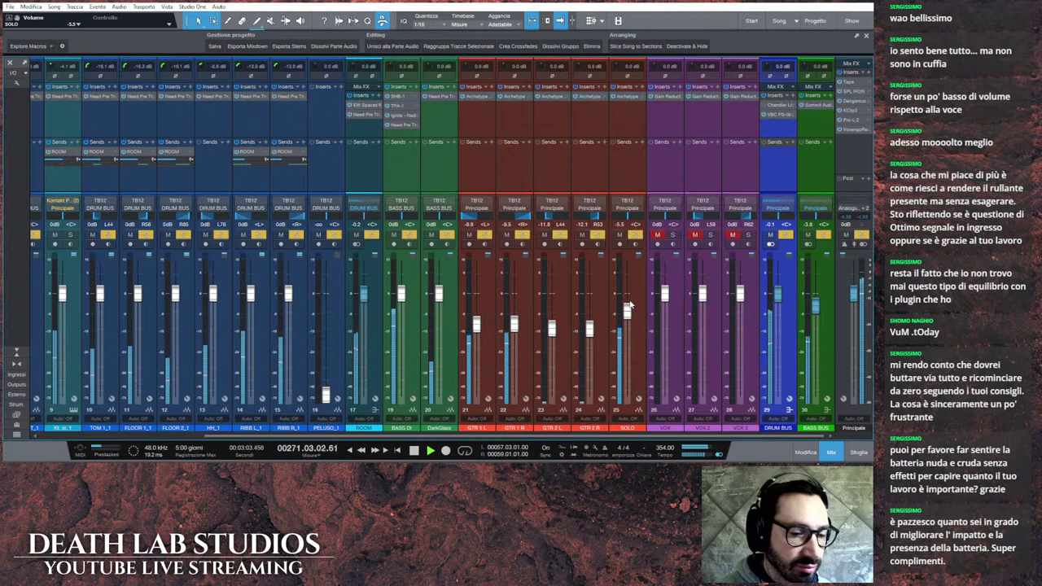
pyautogui.click(413, 450)
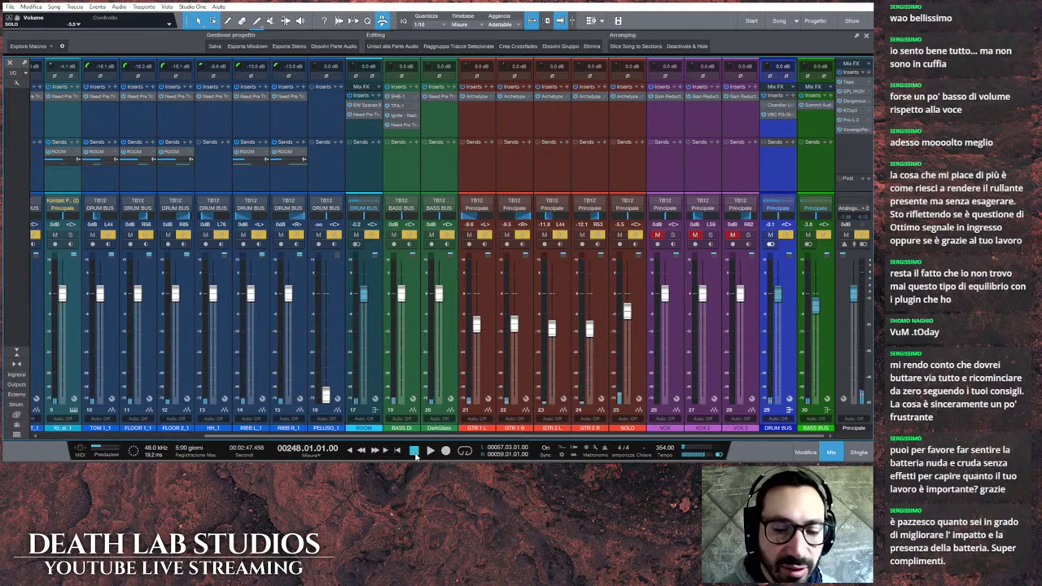
# Step: Move the playhead to bar 73 in the arrangement, just before the first vocals
pyautogui.click(830, 452)
pyautogui.scroll(-2, 814, 407)
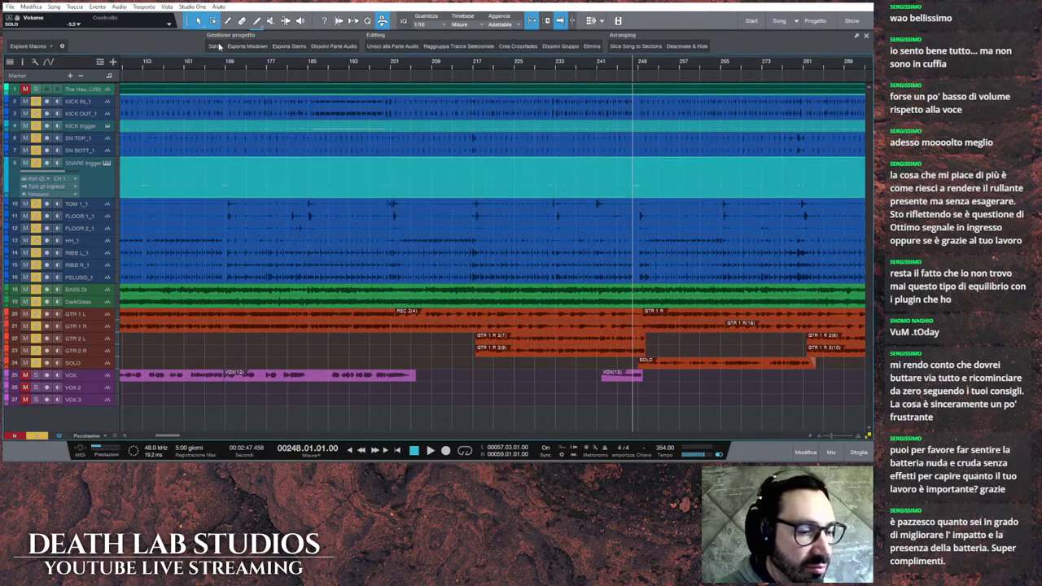
pyautogui.hscroll(-15, 458, 334)
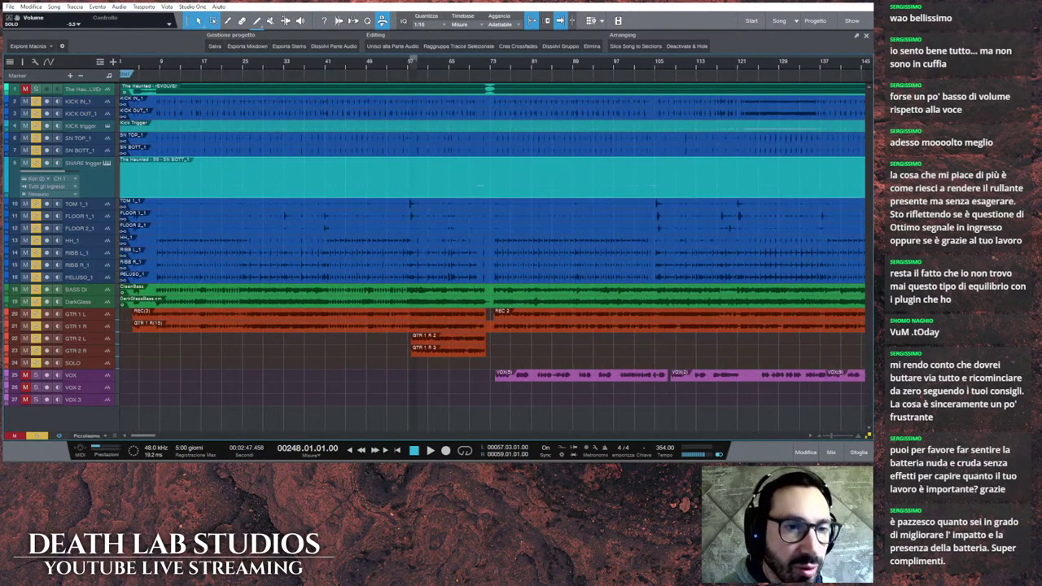
pyautogui.click(490, 65)
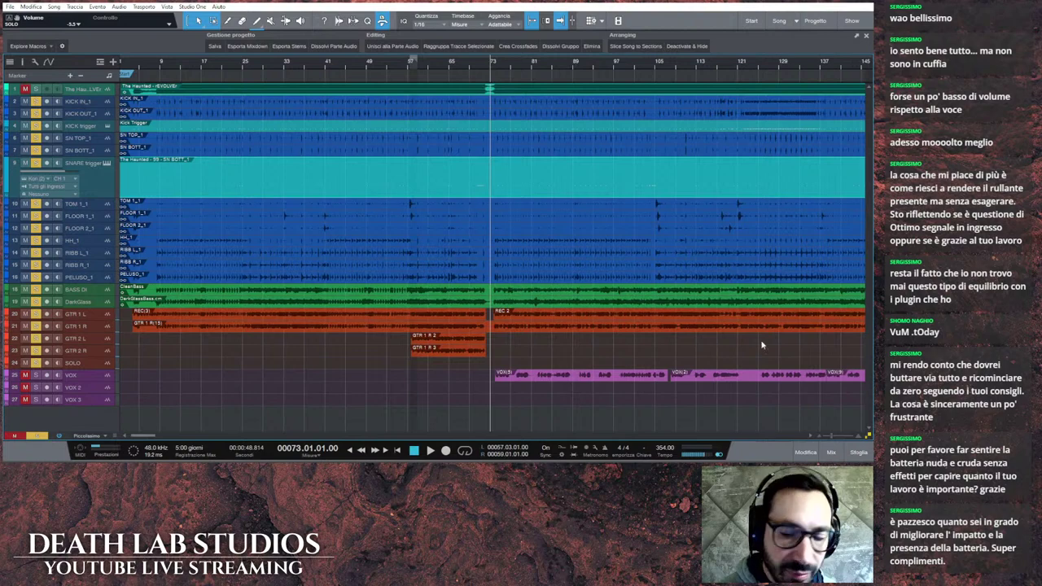
# Step: Unmute VOX, VOX 2 and VOX 3 in the mixer and clear all channel solos
pyautogui.click(829, 450)
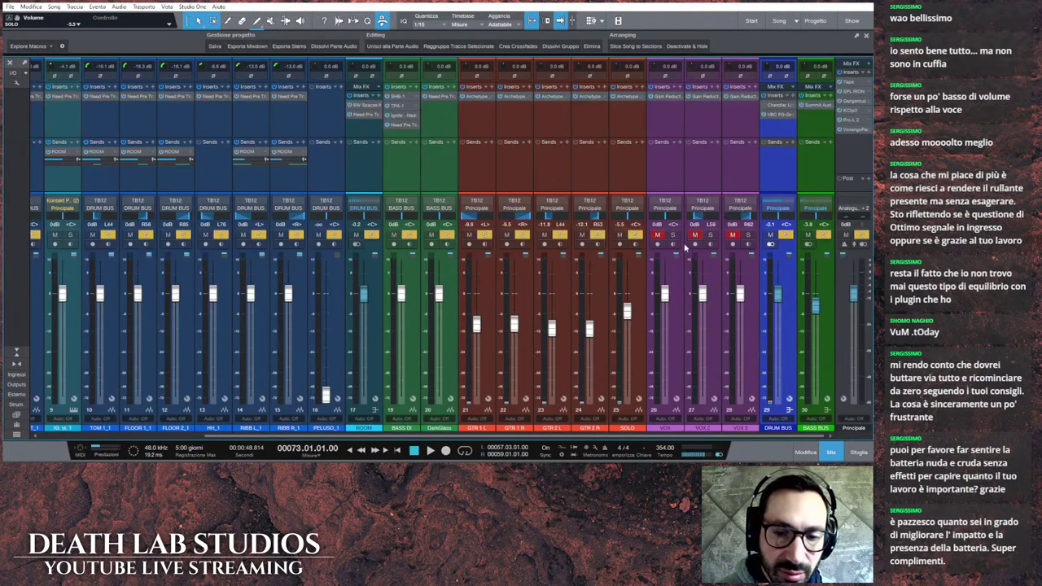
pyautogui.moveTo(674, 236); pyautogui.dragTo(747, 236)
pyautogui.click(862, 234)
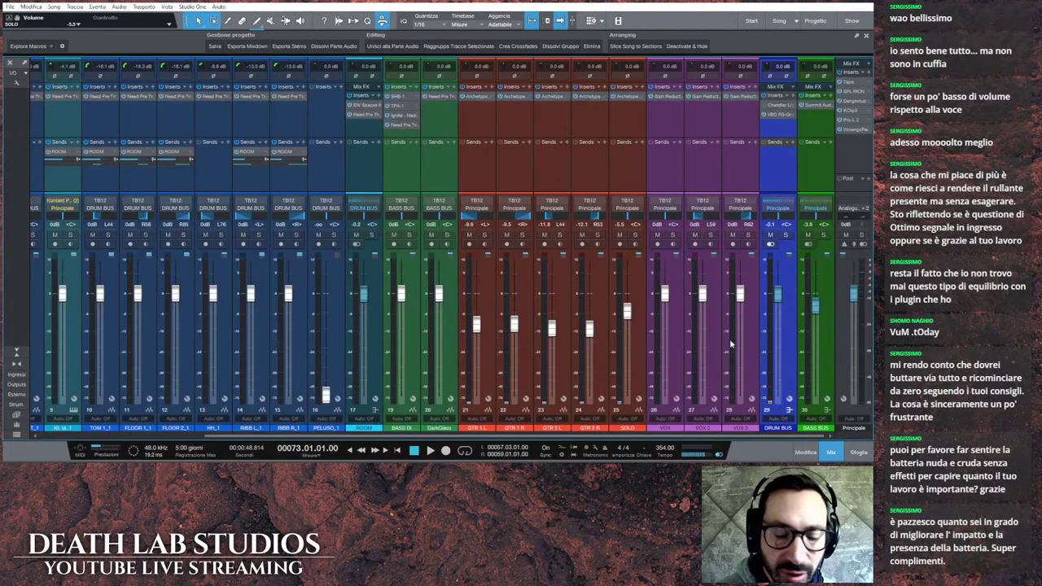
pyautogui.hscroll(-5, 114, 367)
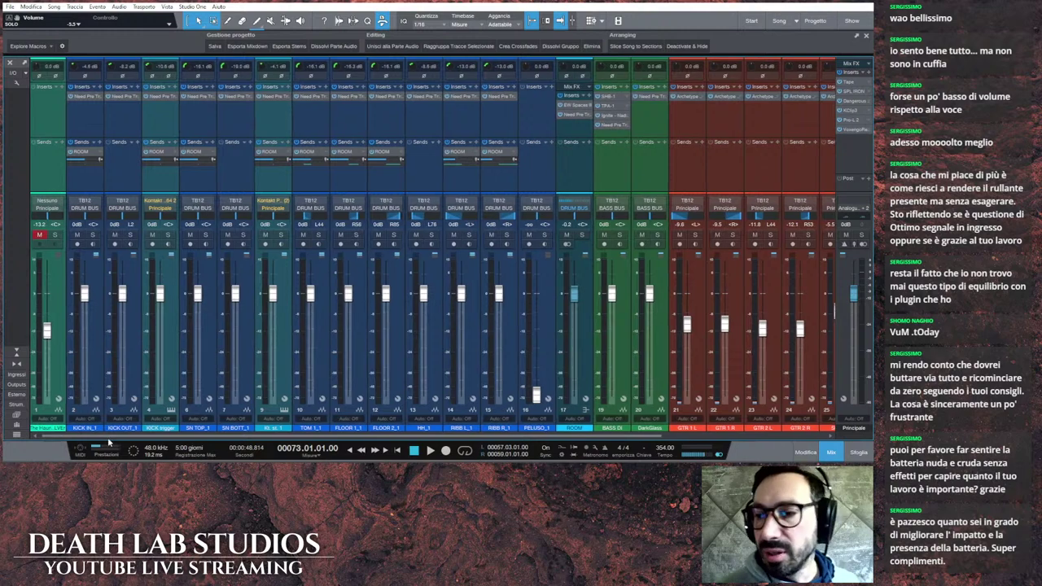
pyautogui.hscroll(5, 114, 437)
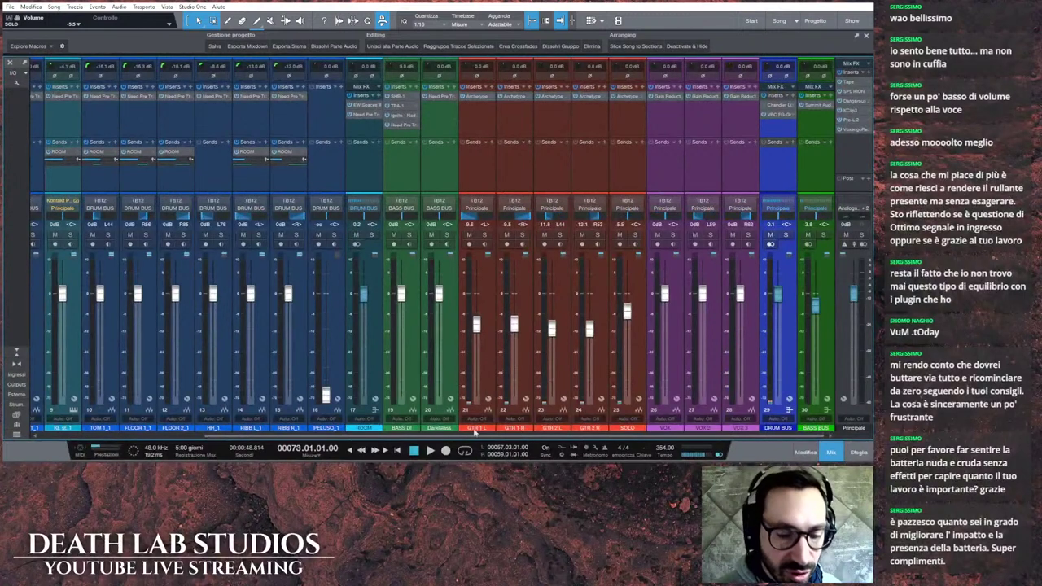
# Step: Play the song from bar 73, lower the VOX fader to about -5.3 dB, and stop playback
pyautogui.click(432, 450)
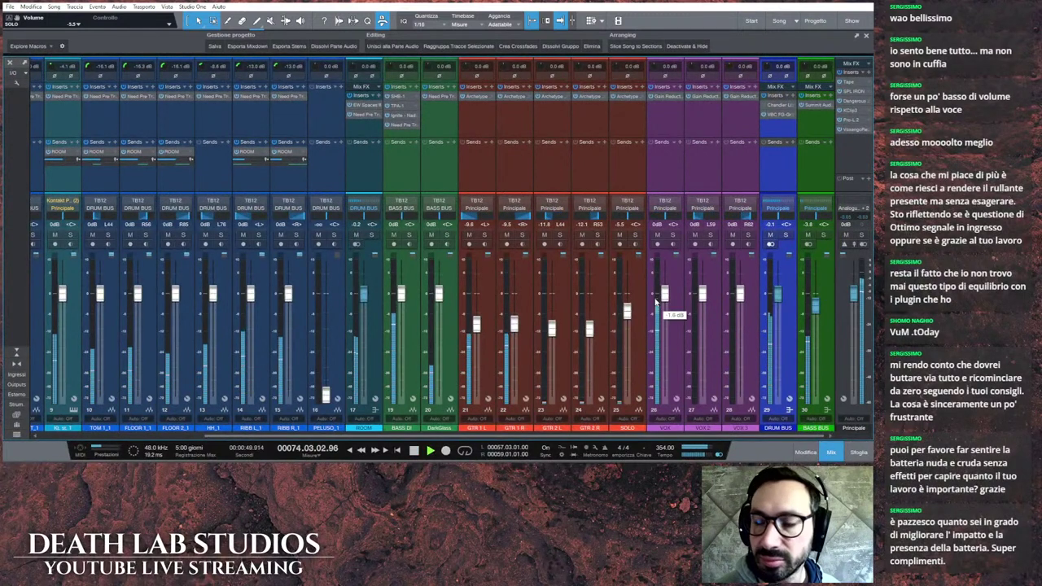
pyautogui.moveTo(656, 303); pyautogui.dragTo(673, 302)
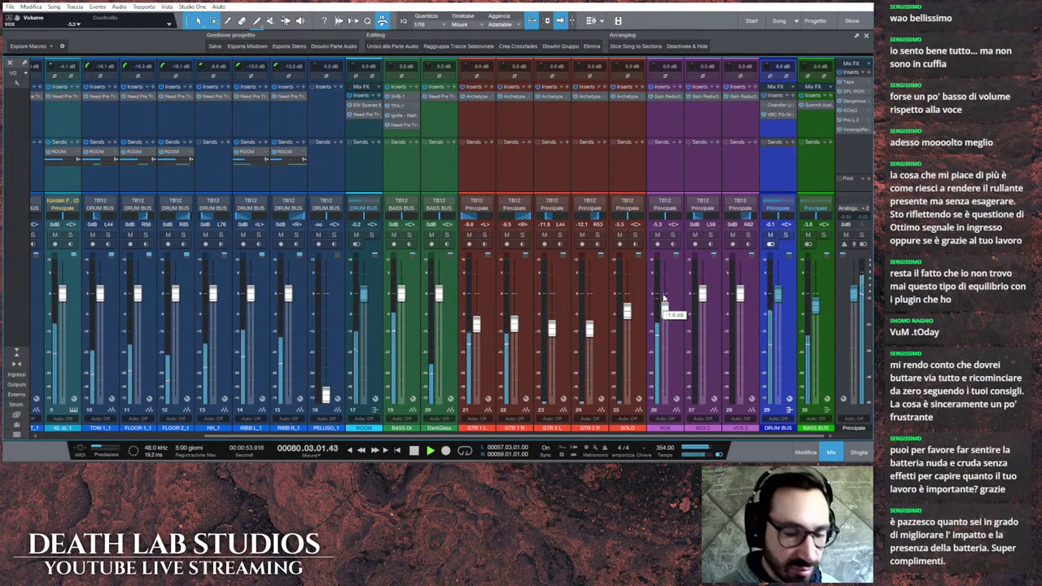
pyautogui.click(414, 450)
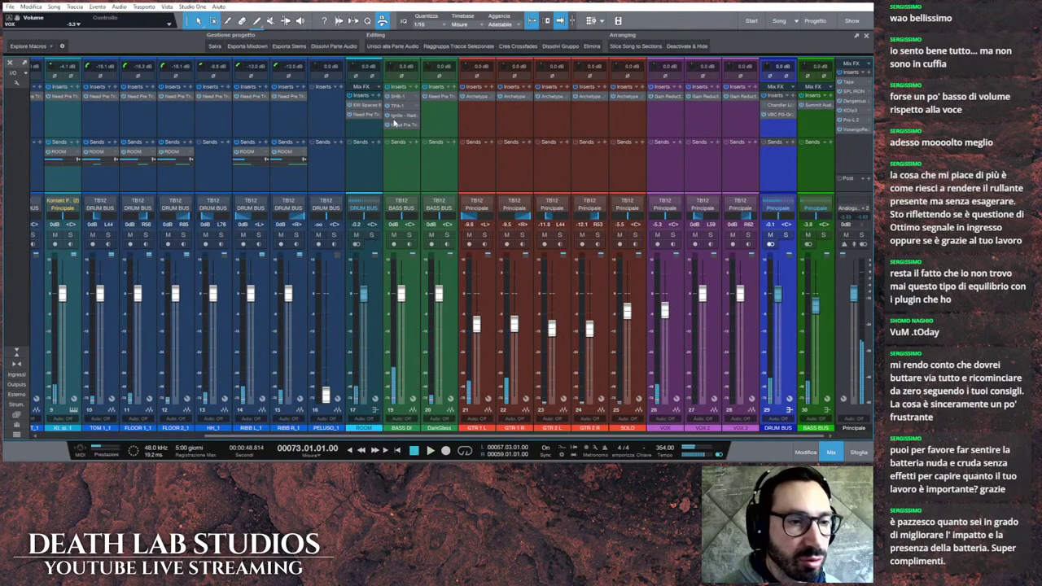
# Step: Insert Need Pre Trilogy on the VOX channel and reset its fader to 0 dB
pyautogui.click(684, 86)
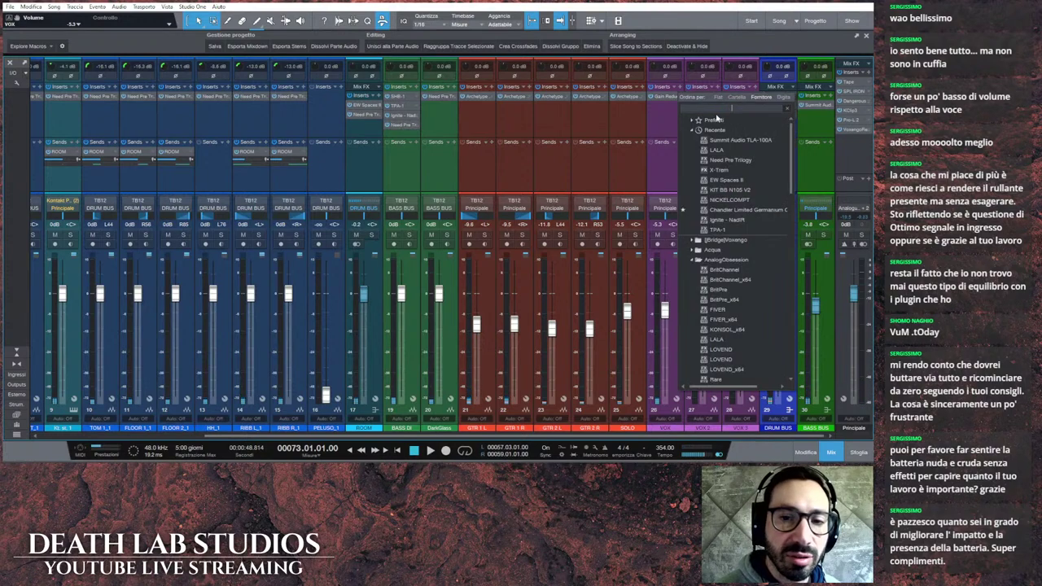
pyautogui.click(739, 160)
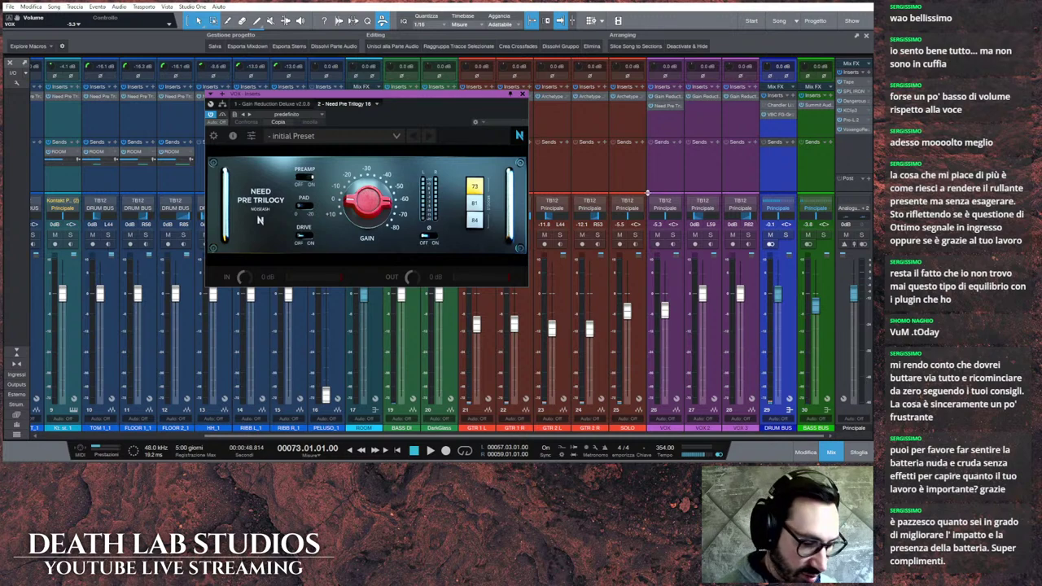
pyautogui.keyDown('alt'); pyautogui.click(664, 311); pyautogui.keyUp('alt')
# Step: Adjust the Need Pre Trilogy gain on VOX during playback and lower its output to about -3.5 dB
pyautogui.press('space')
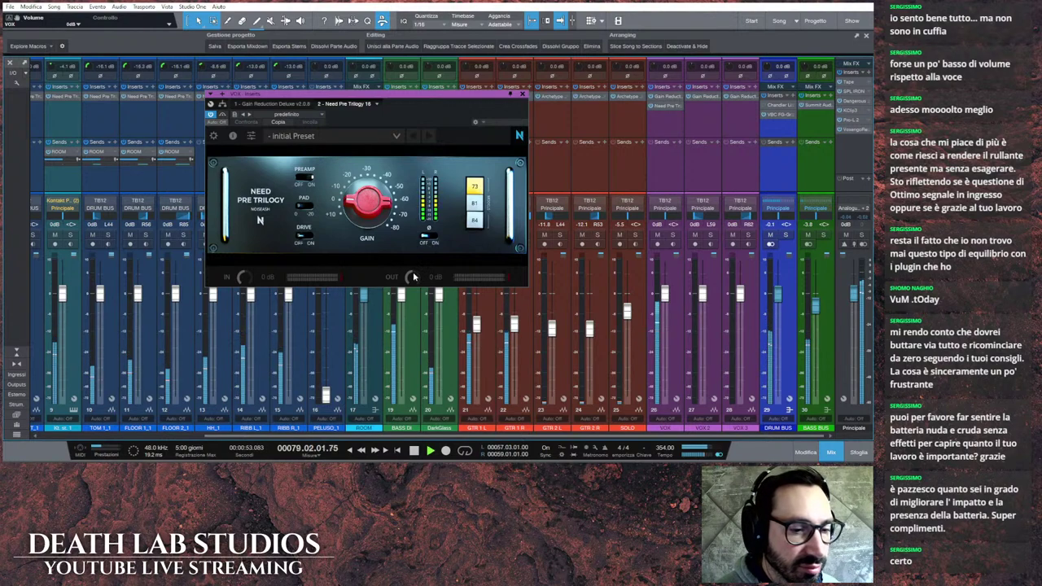
pyautogui.moveTo(413, 277); pyautogui.dragTo(415, 291)
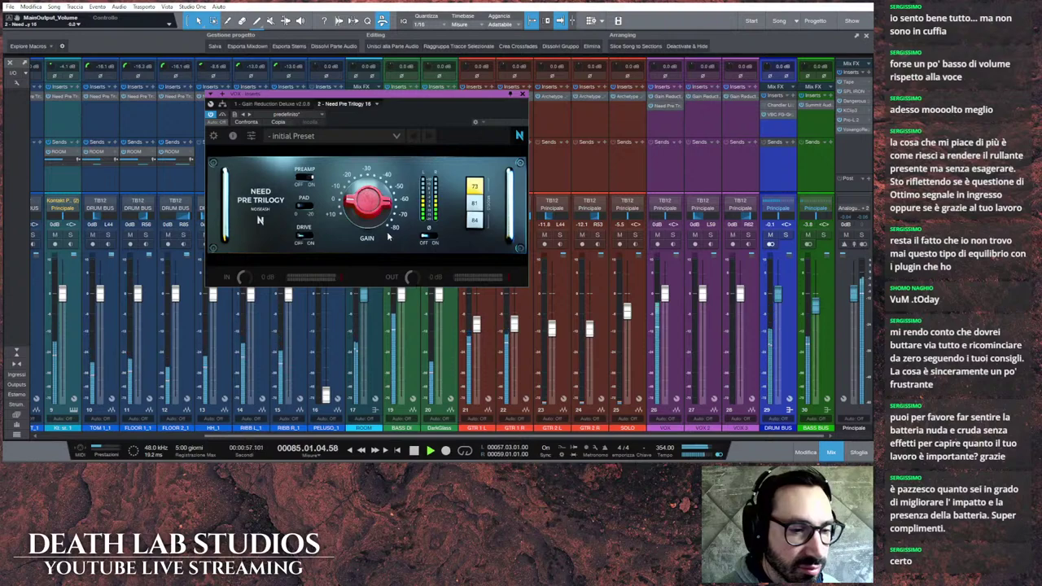
pyautogui.moveTo(366, 188)
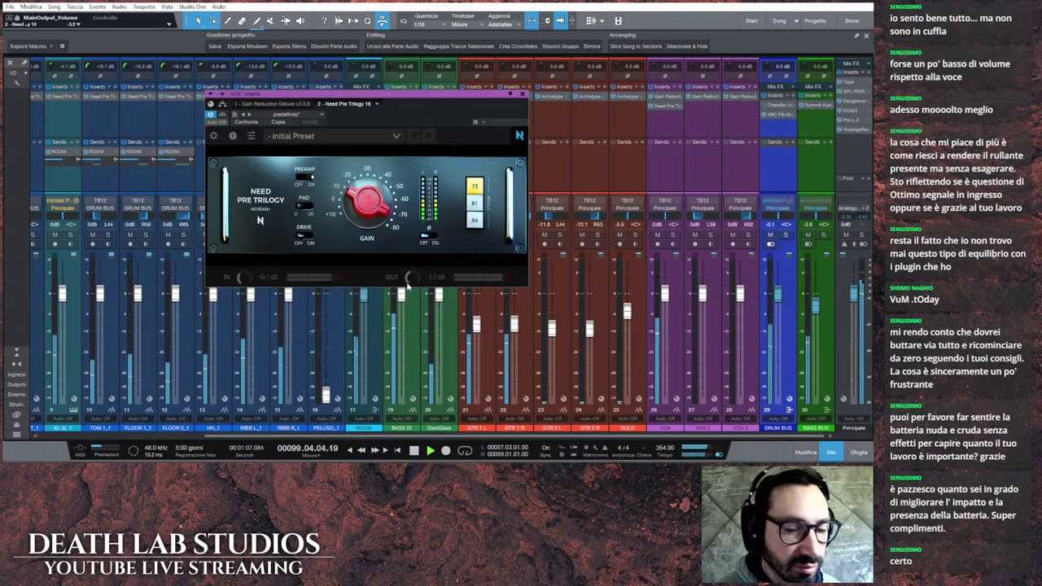
pyautogui.click(523, 96)
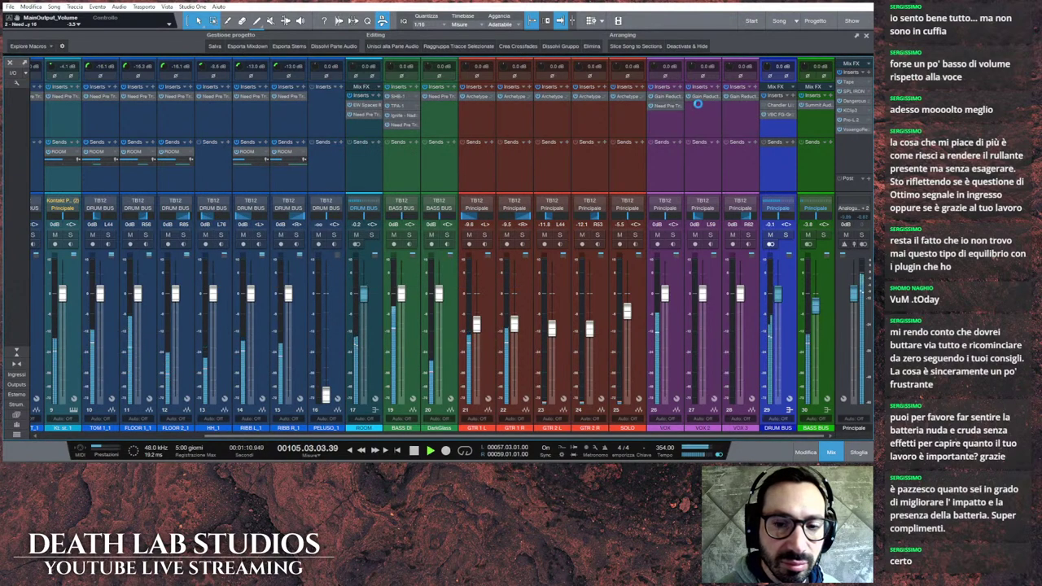
# Step: Copy VOX's Need Pre Trilogy insert to VOX 2 and VOX 3, and raise GTR 1 L and R to about -8.4 and -8.2 dB
pyautogui.click(703, 106)
pyautogui.click(732, 104)
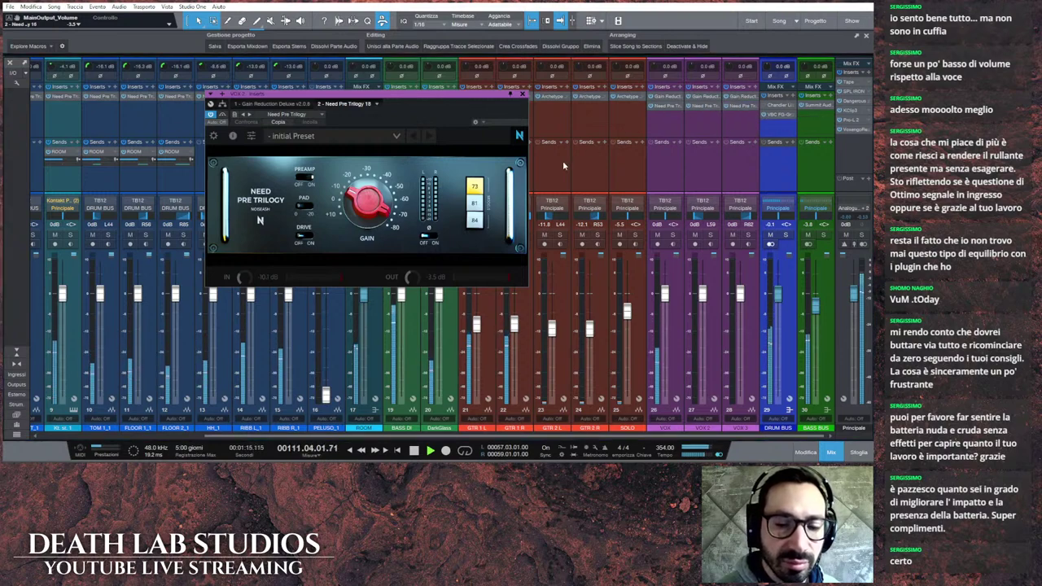
pyautogui.click(523, 95)
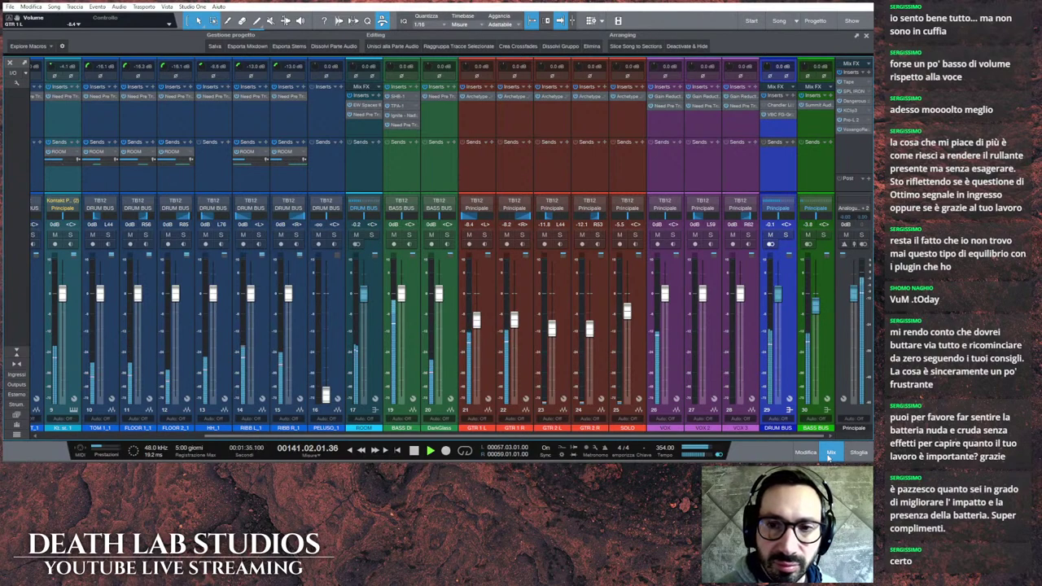
# Step: Set the Tape color amount on Principale to 4.3, and check the SPL IRON and KClip3 inserts during playback
pyautogui.click(850, 83)
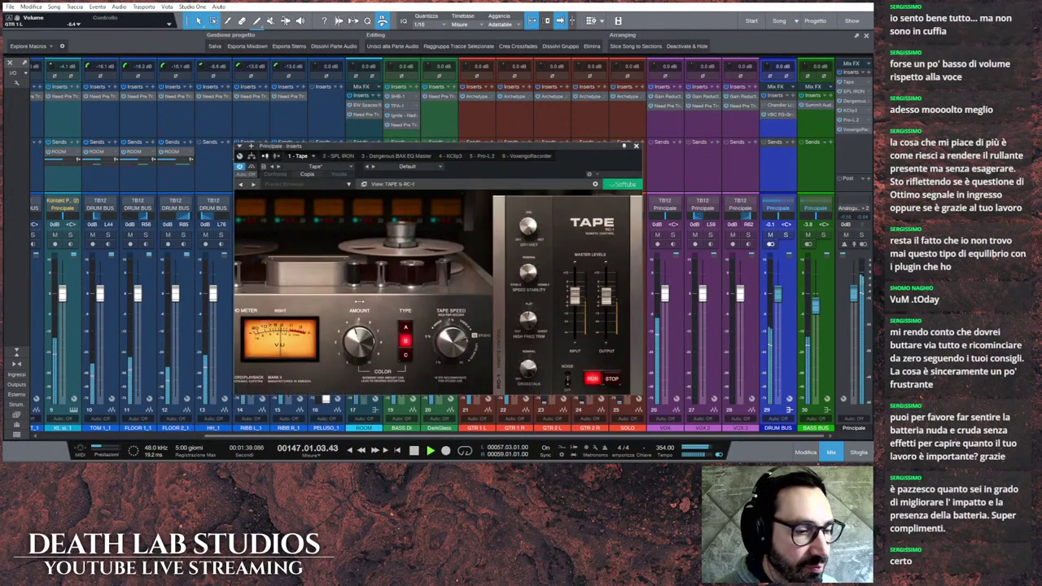
pyautogui.moveTo(370, 334); pyautogui.dragTo(350, 327)
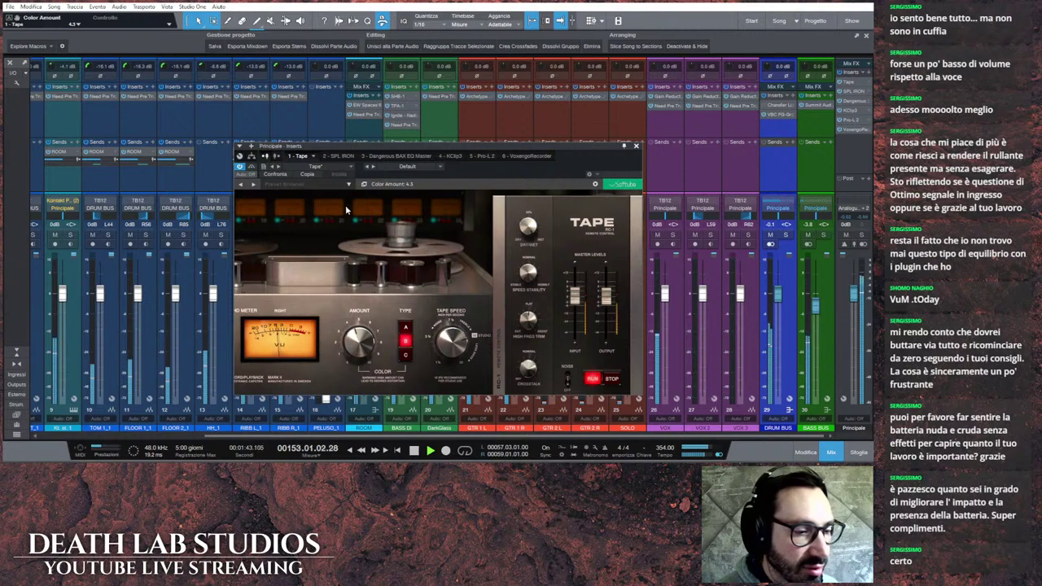
pyautogui.click(336, 156)
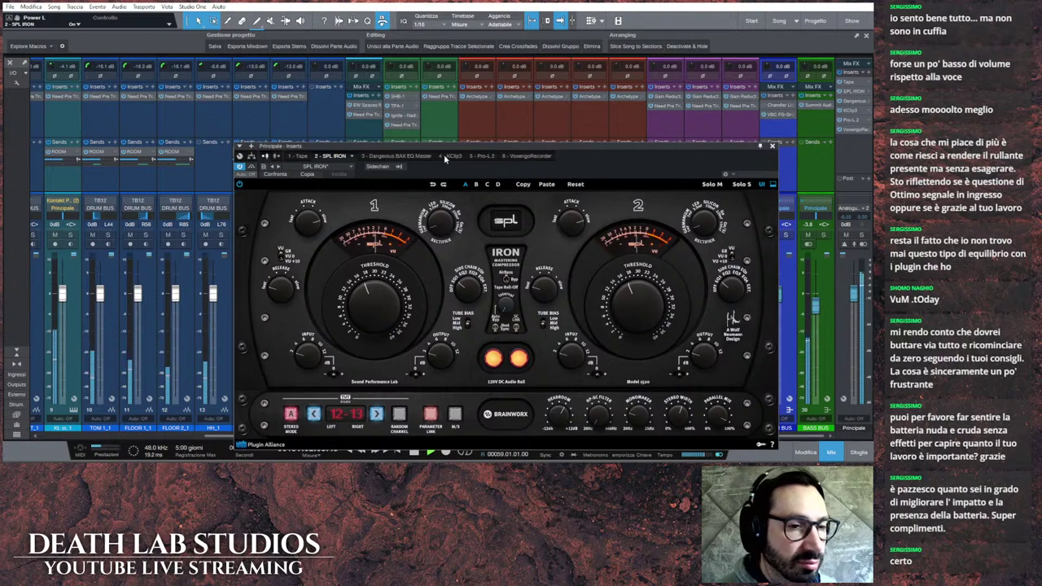
pyautogui.click(446, 157)
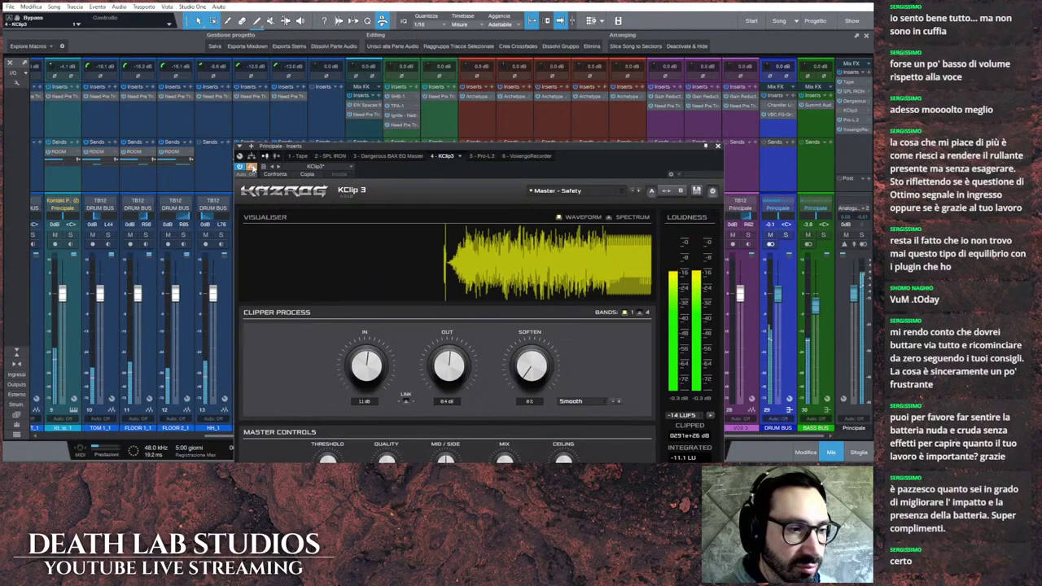
# Step: Reset the Pro-L 2 gain on Principale to 0 dB, then raise it to about +1.0 dB and close the limiter
pyautogui.click(475, 157)
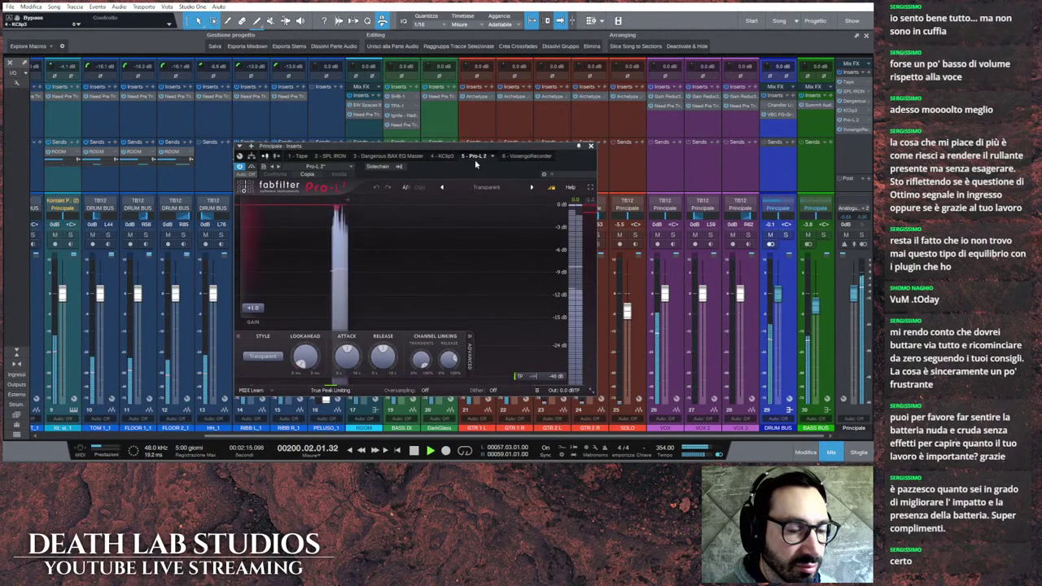
pyautogui.doubleClick(260, 311)
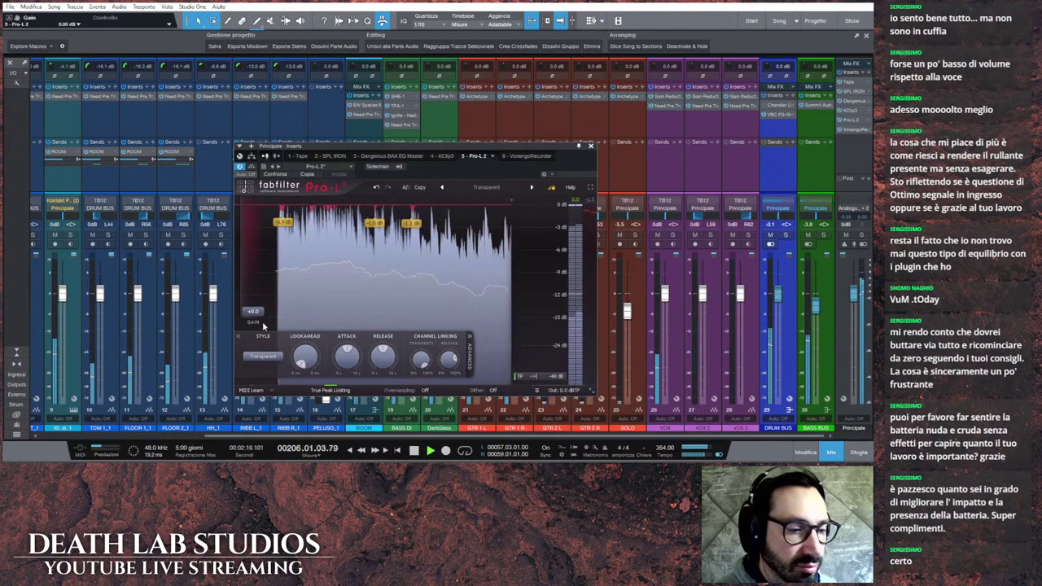
pyautogui.moveTo(263, 325); pyautogui.dragTo(262, 311)
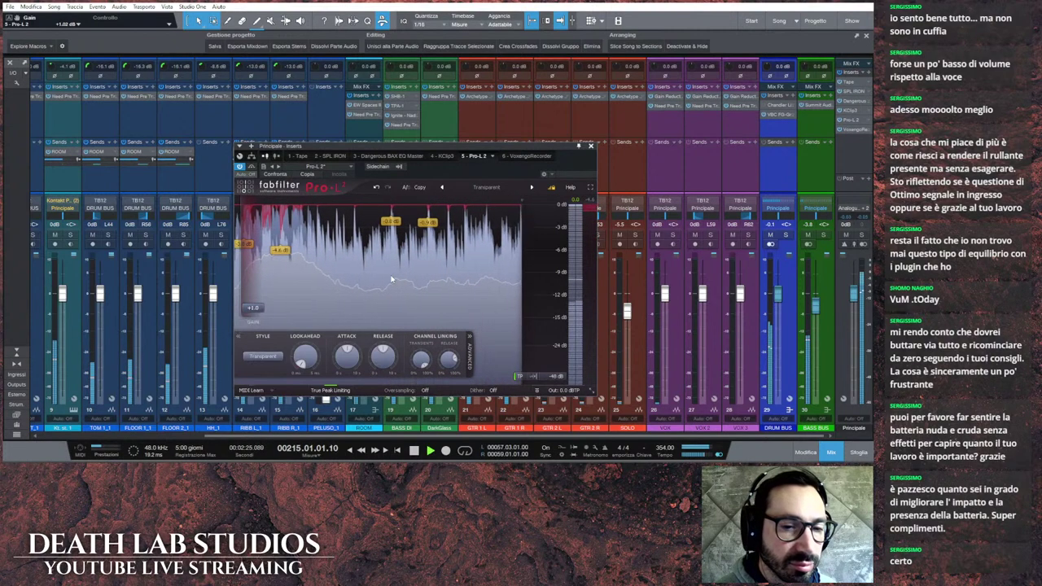
pyautogui.click(591, 210)
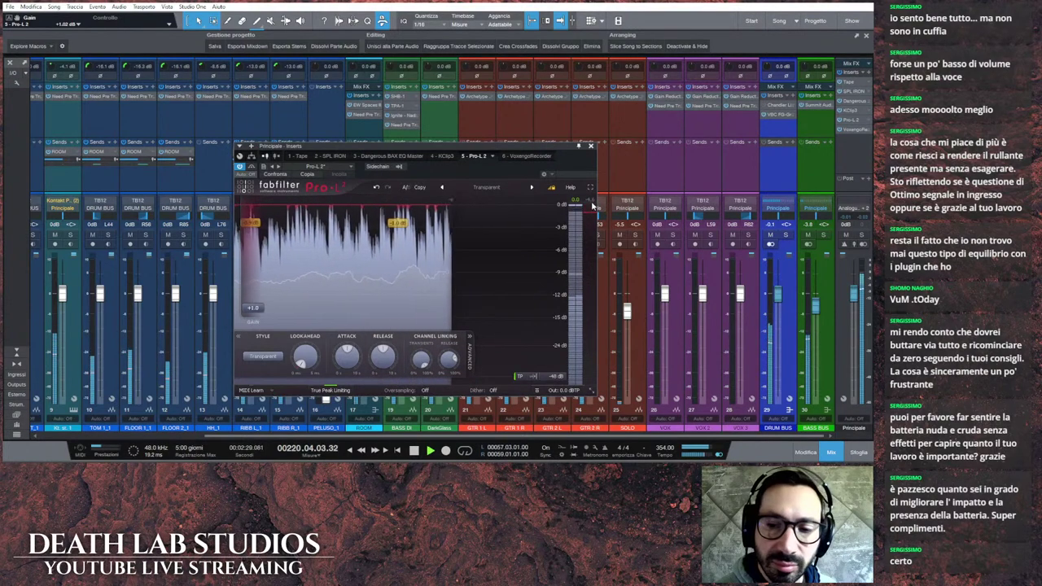
pyautogui.click(590, 146)
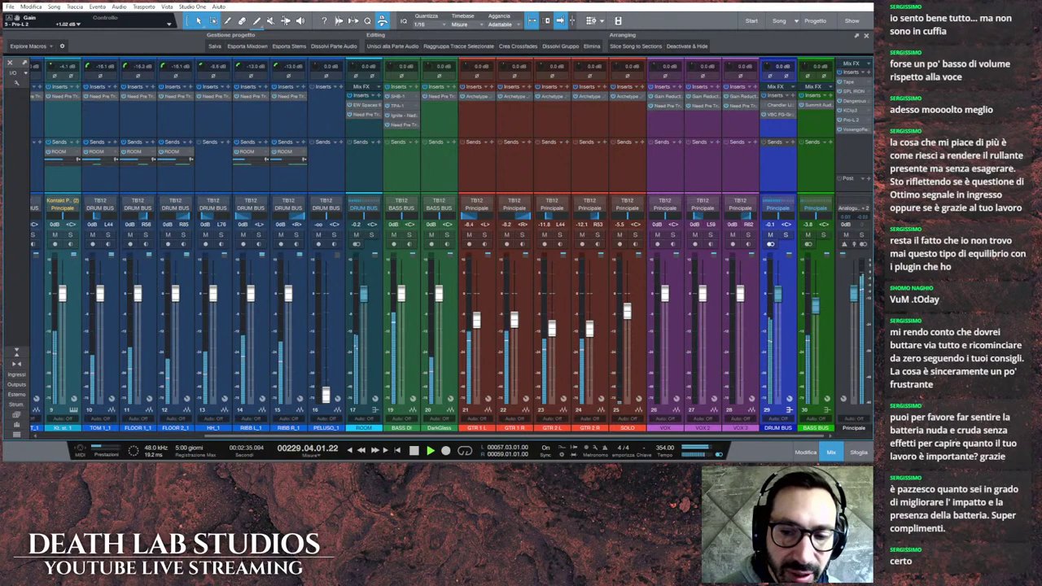
# Step: Audition the Punchy and Dynamic limiting styles in Pro-L 2 on Principale during playback
pyautogui.click(852, 121)
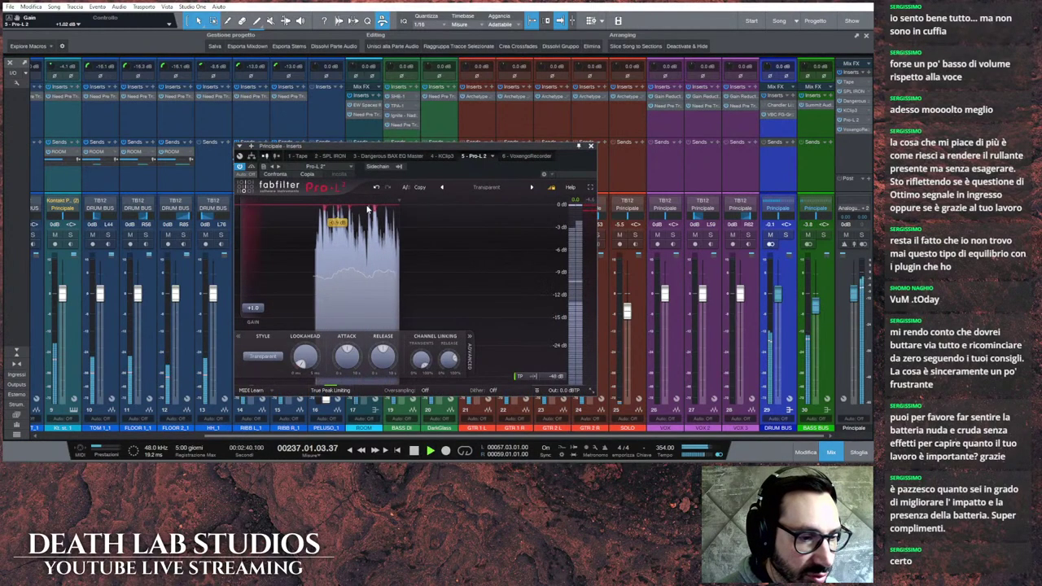
pyautogui.click(262, 356)
pyautogui.click(277, 377)
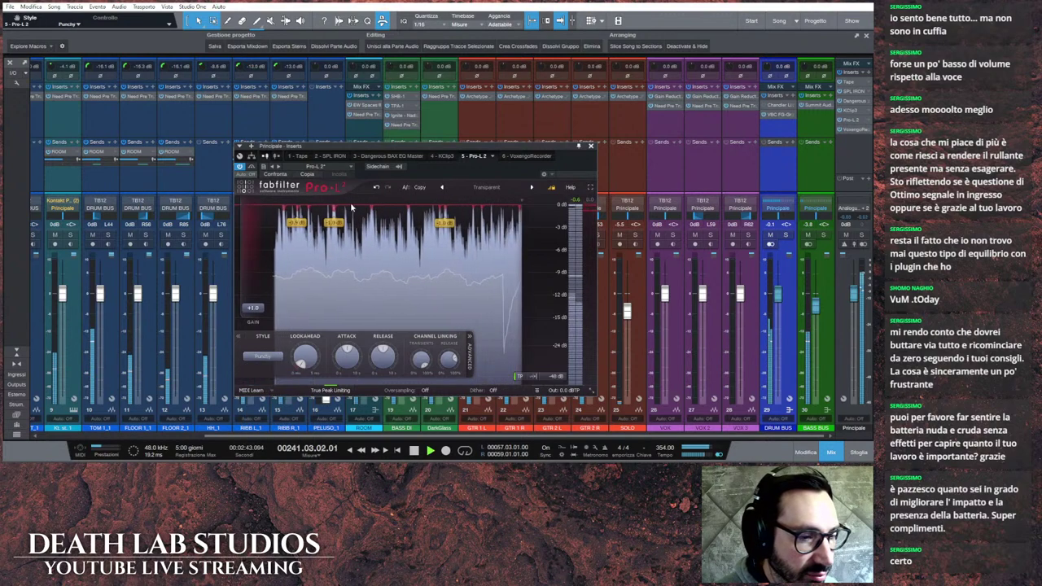
pyautogui.moveTo(392, 147); pyautogui.dragTo(431, 109)
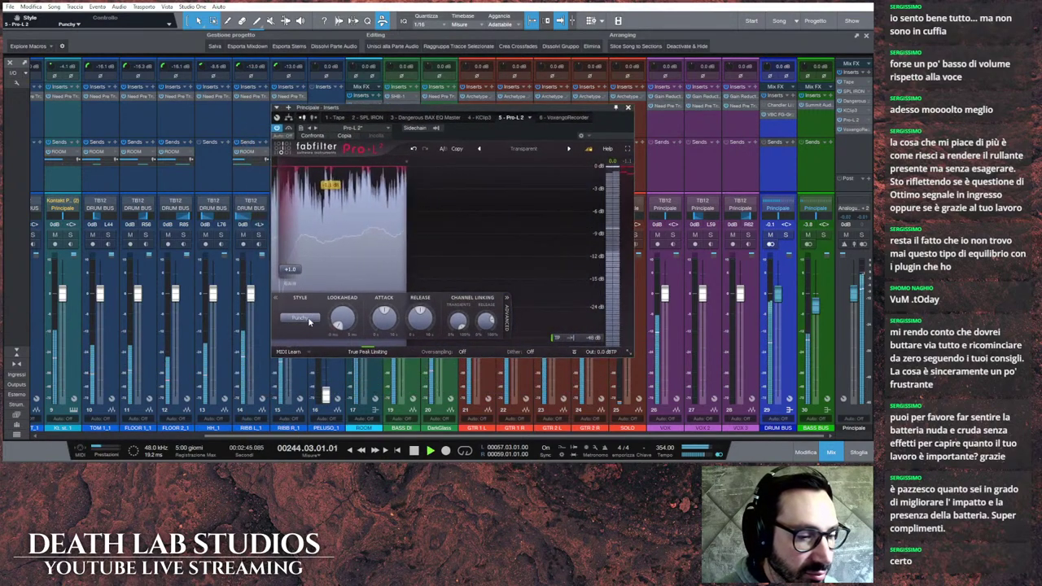
pyautogui.click(309, 320)
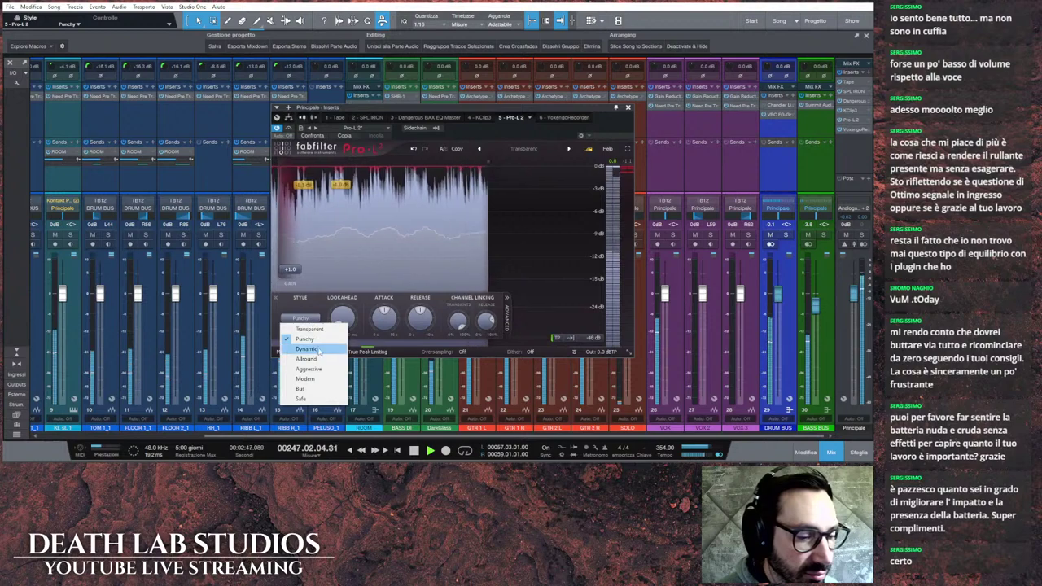
pyautogui.click(313, 343)
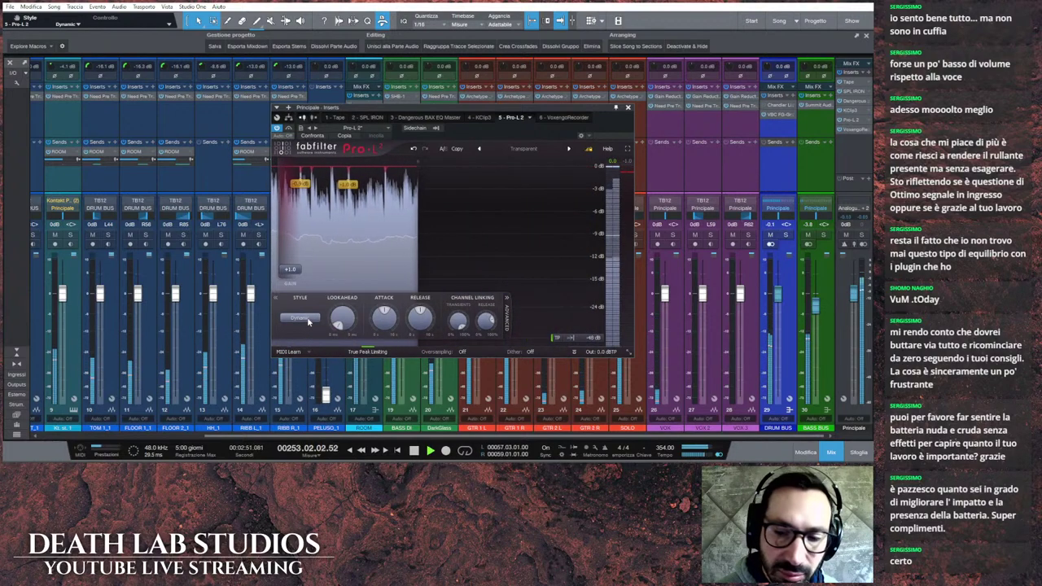
# Step: Compare the Aggressive and Transparent limiting styles in Pro-L 2, and select Punchy
pyautogui.click(307, 322)
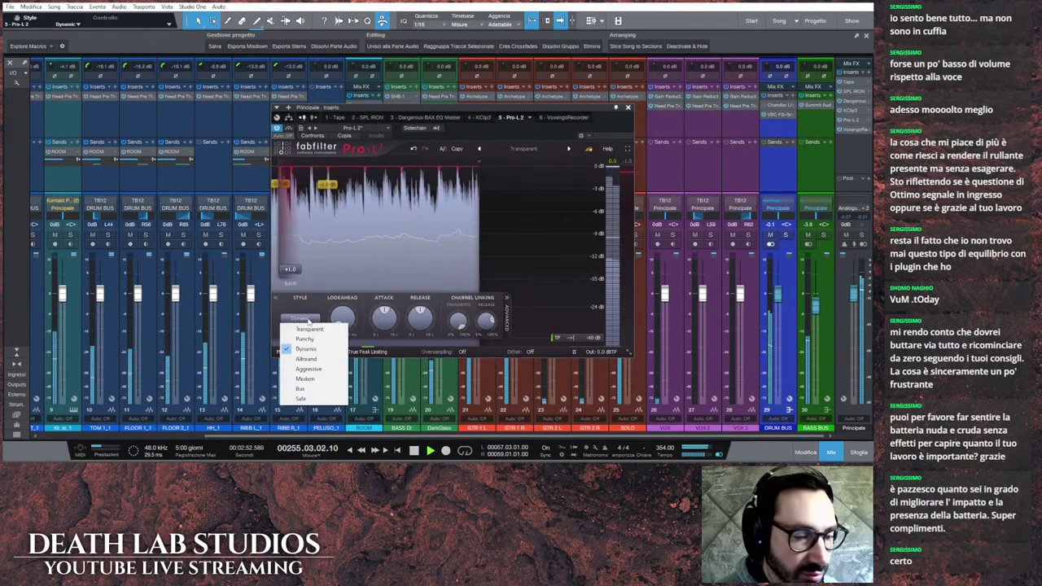
pyautogui.click(317, 366)
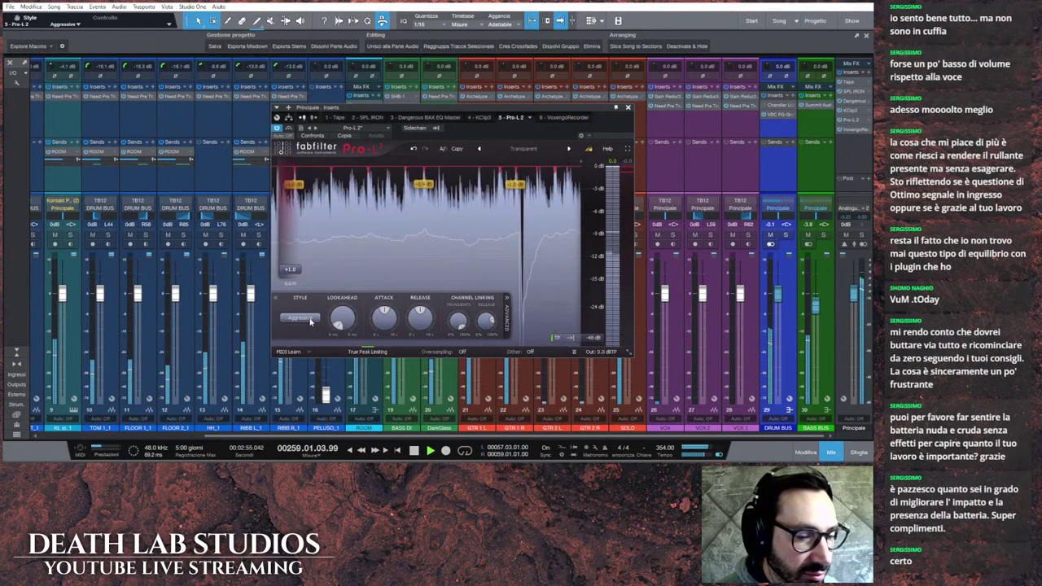
pyautogui.click(308, 319)
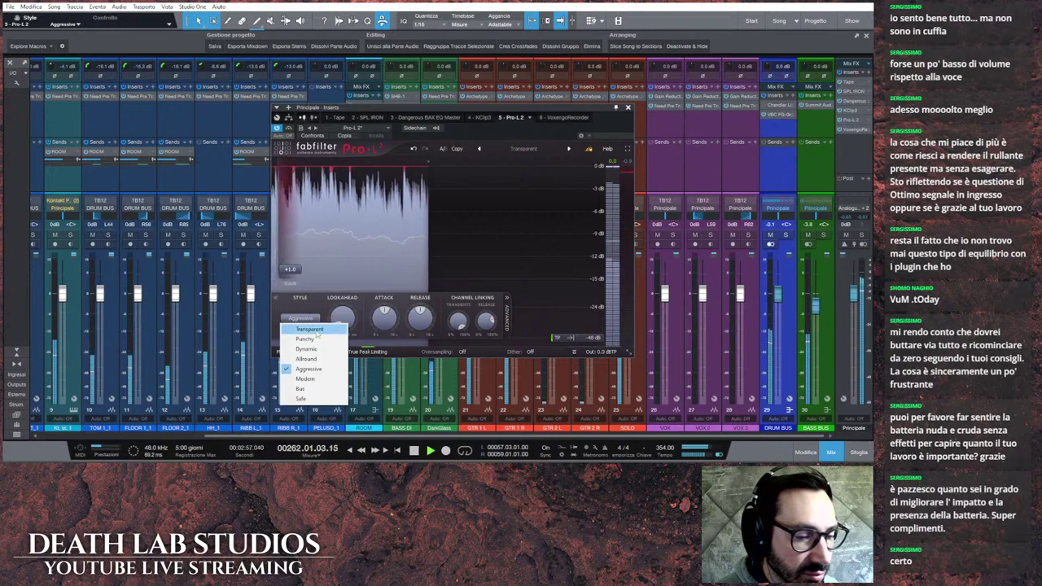
pyautogui.click(315, 330)
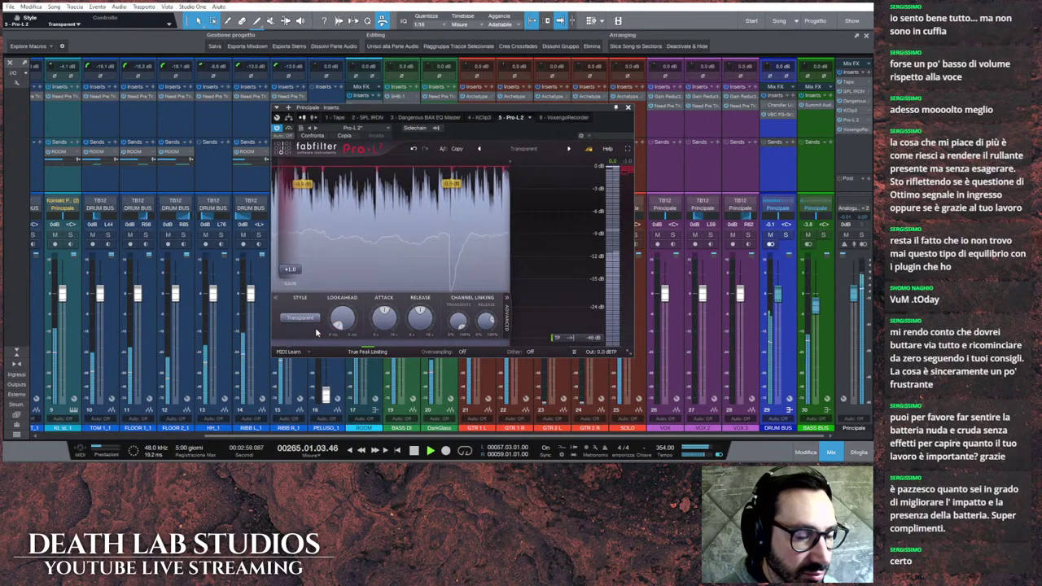
pyautogui.click(316, 331)
pyautogui.click(313, 338)
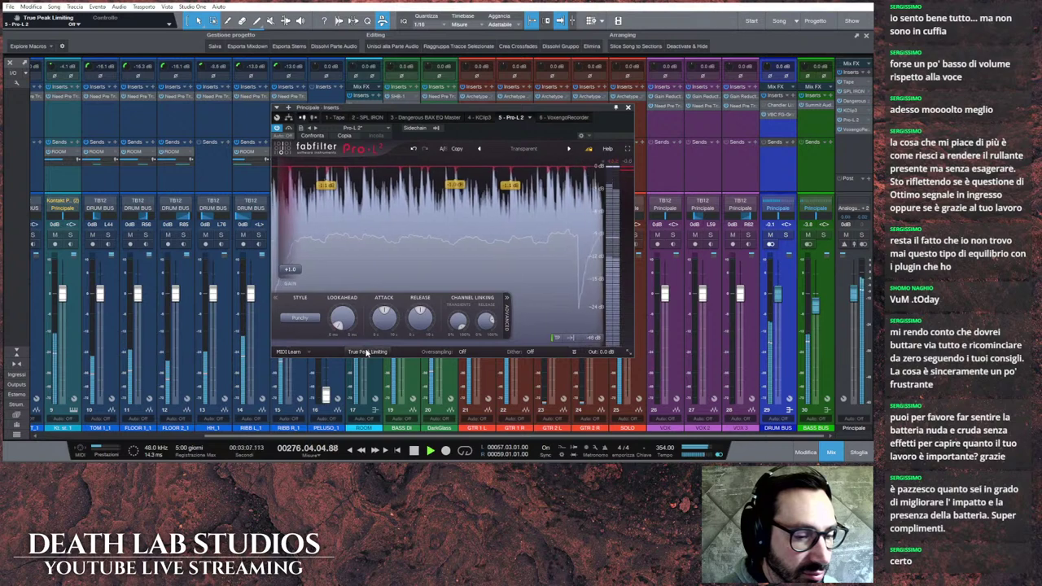
# Step: Set the Pro-L 2 oversampling to 4x, choose the Transparent style, and close the limiter
pyautogui.click(462, 351)
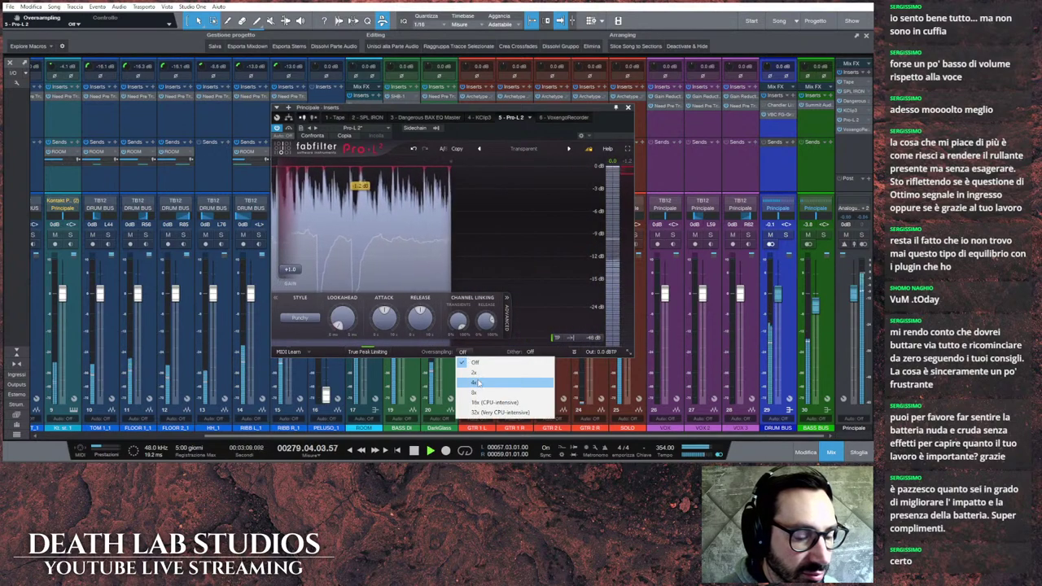
pyautogui.click(475, 382)
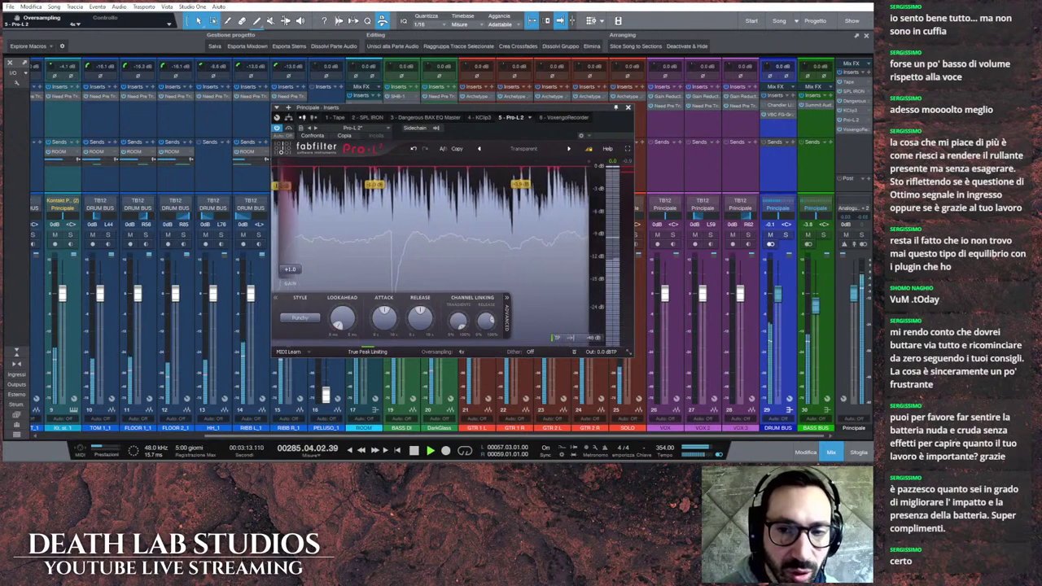
pyautogui.click(302, 320)
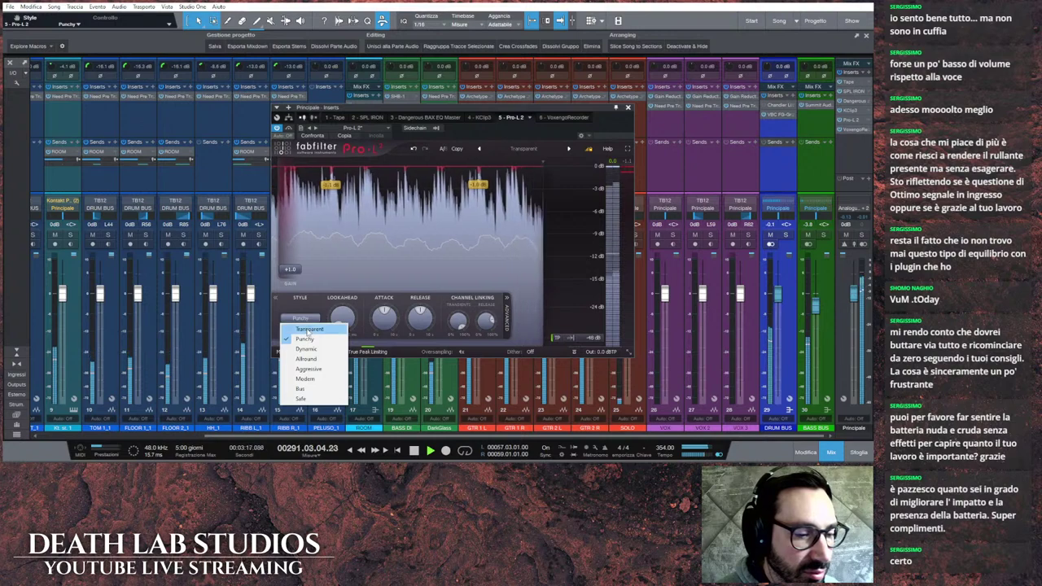
pyautogui.click(308, 330)
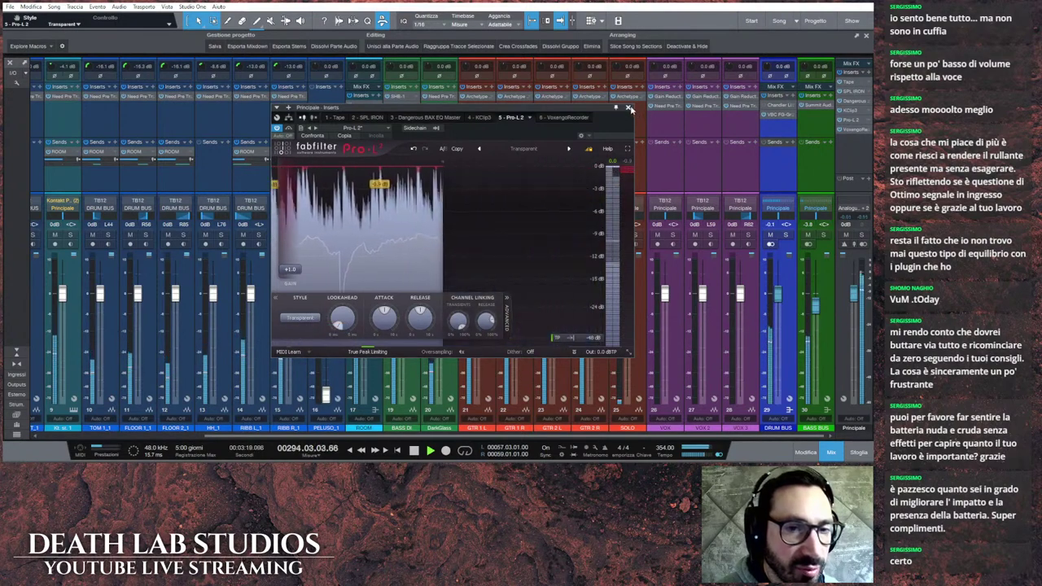
pyautogui.click(627, 106)
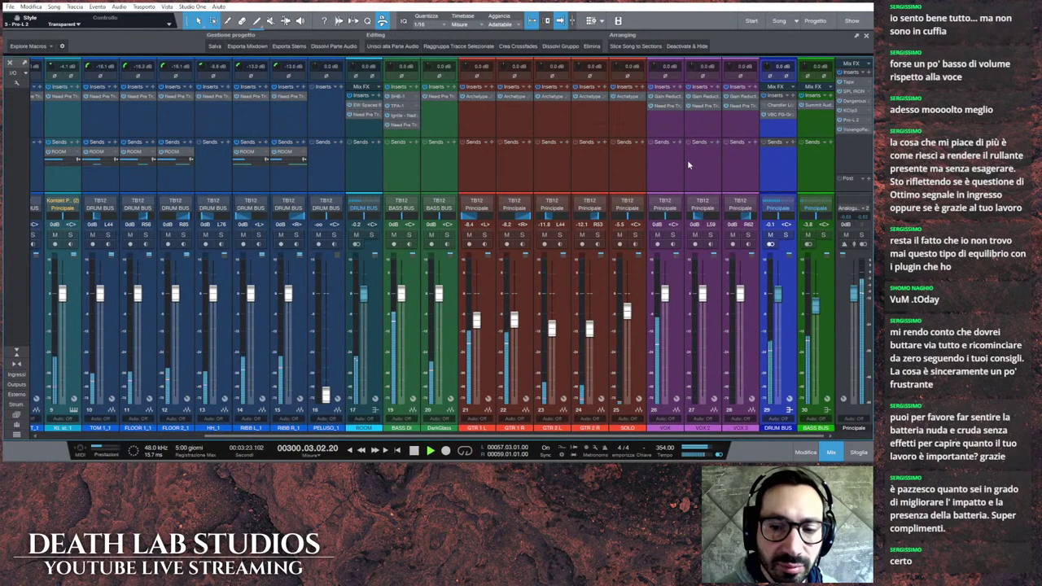
# Step: Check Need Pre Trilogy on VOX, lower the VOX 2 and VOX 3 faders to about -5.5 dB, and stop playback
pyautogui.click(674, 107)
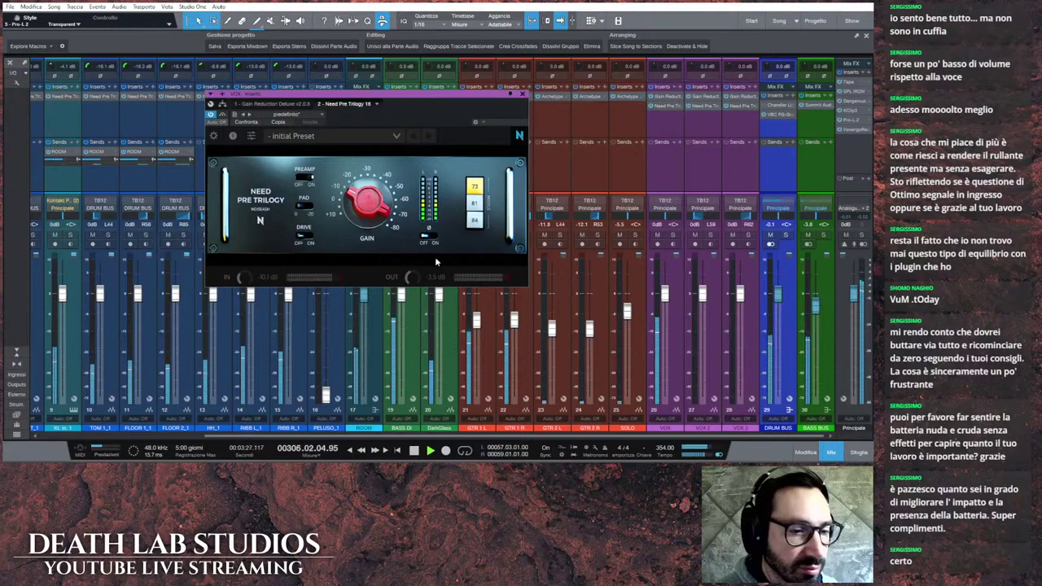
pyautogui.click(524, 95)
pyautogui.click(834, 454)
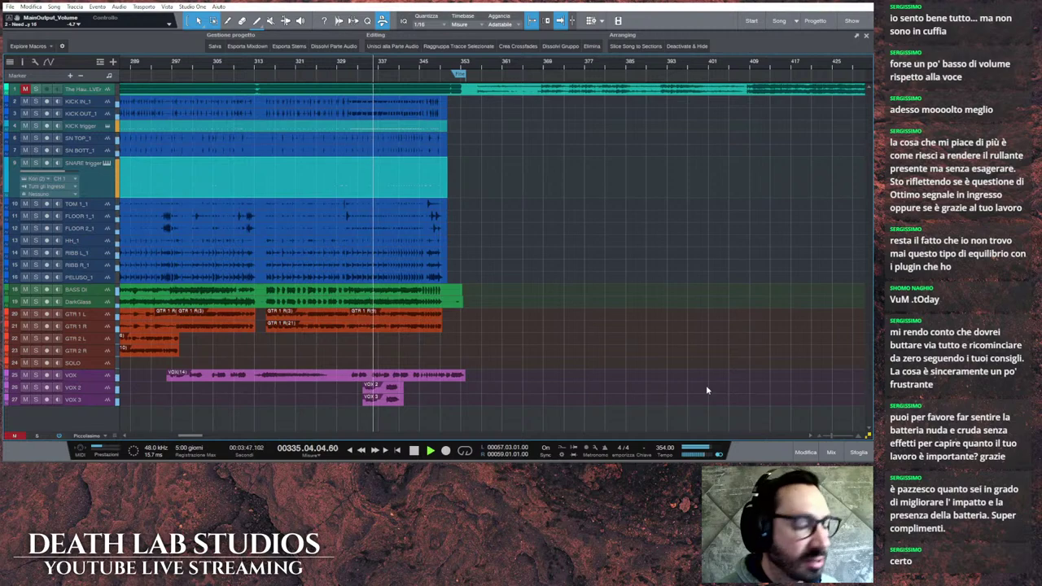
pyautogui.click(831, 452)
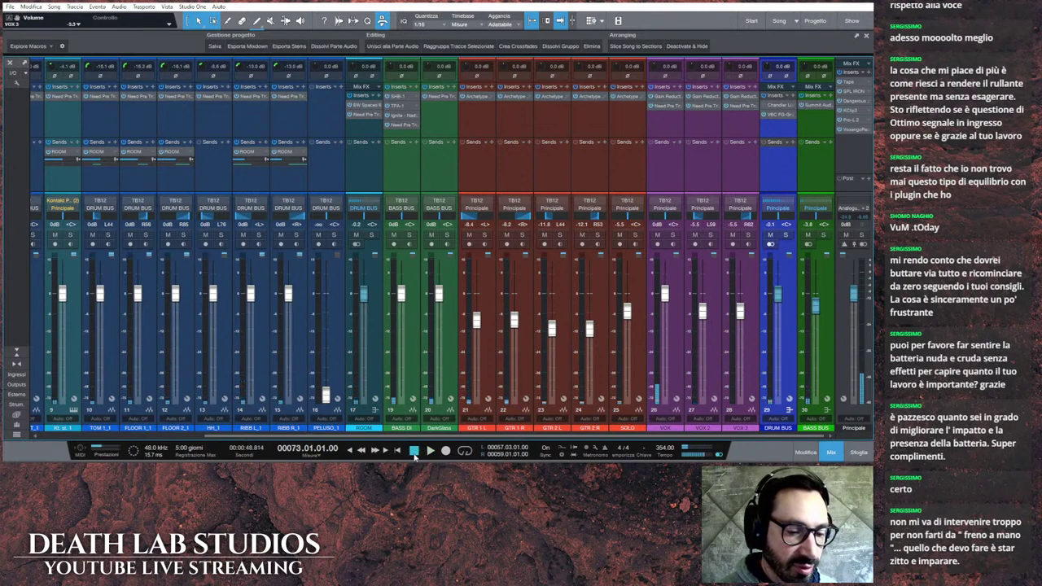
# Step: Play the arrangement from bar 312 to hear the ending section with vocals, and stop playback
pyautogui.click(829, 452)
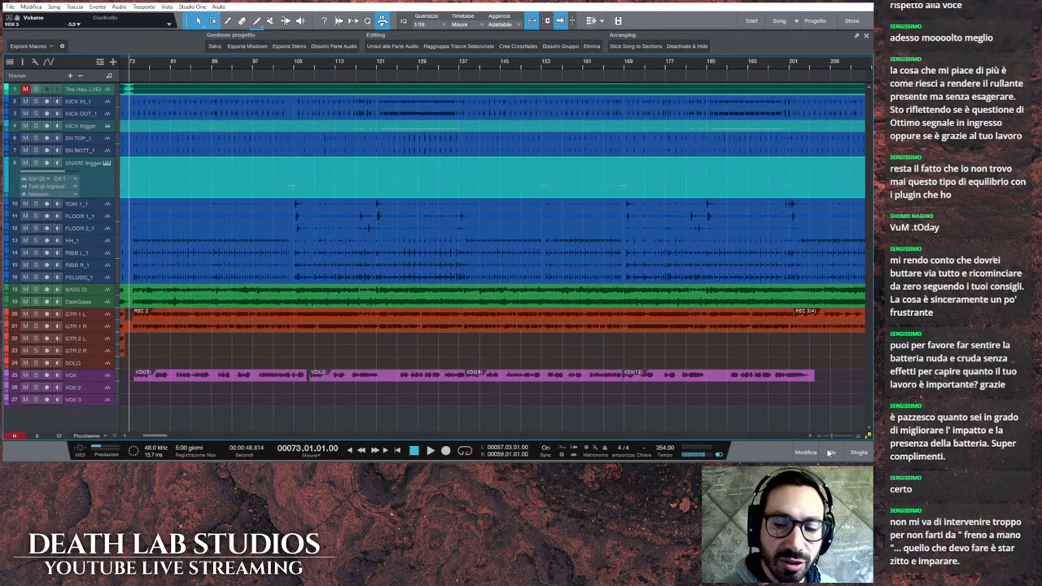
pyautogui.hotkey('shift', 'z')
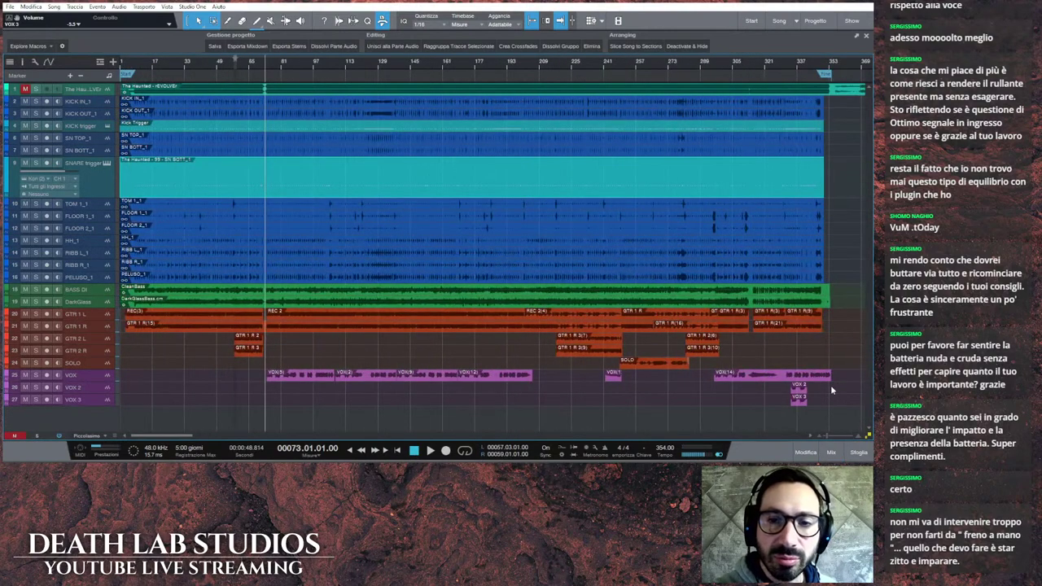
pyautogui.scroll(5, 748, 176)
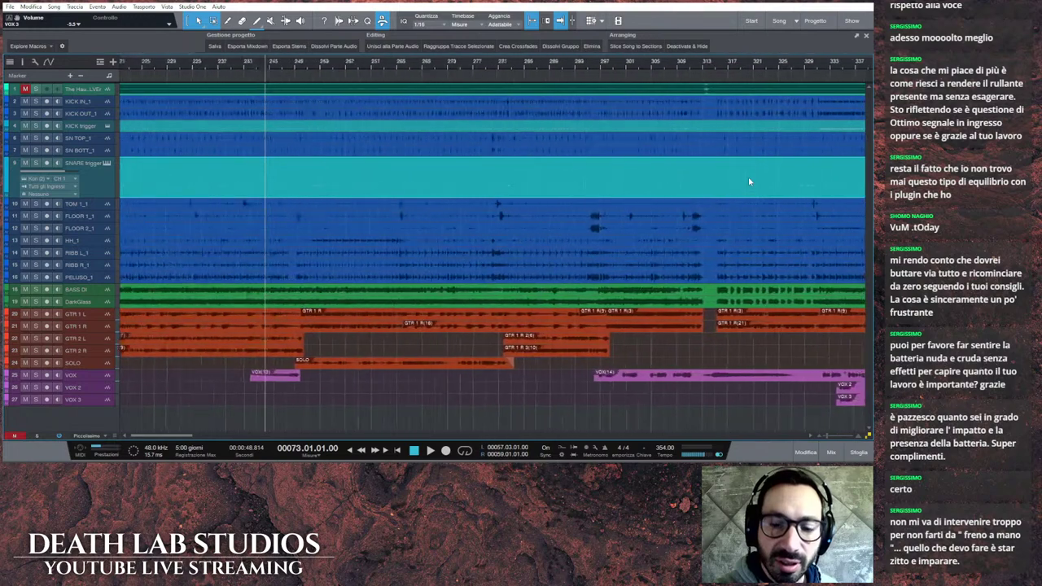
pyautogui.click(681, 67)
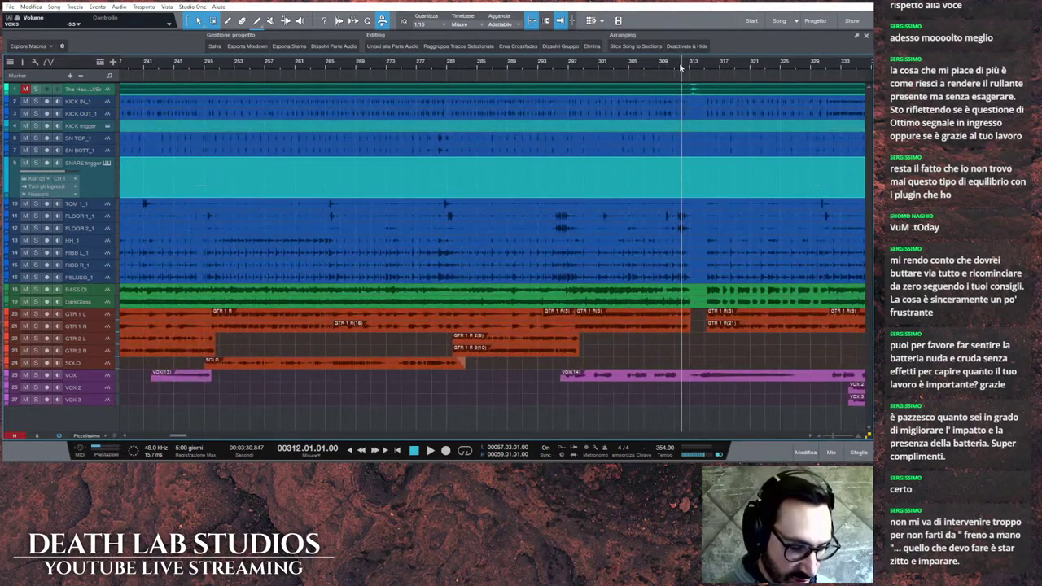
pyautogui.click(431, 450)
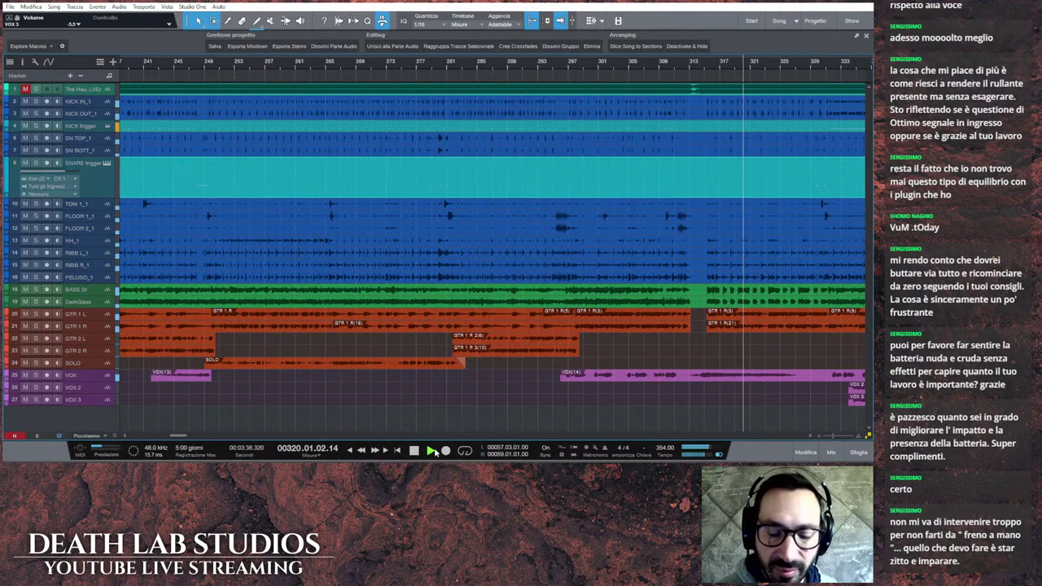
pyautogui.click(415, 451)
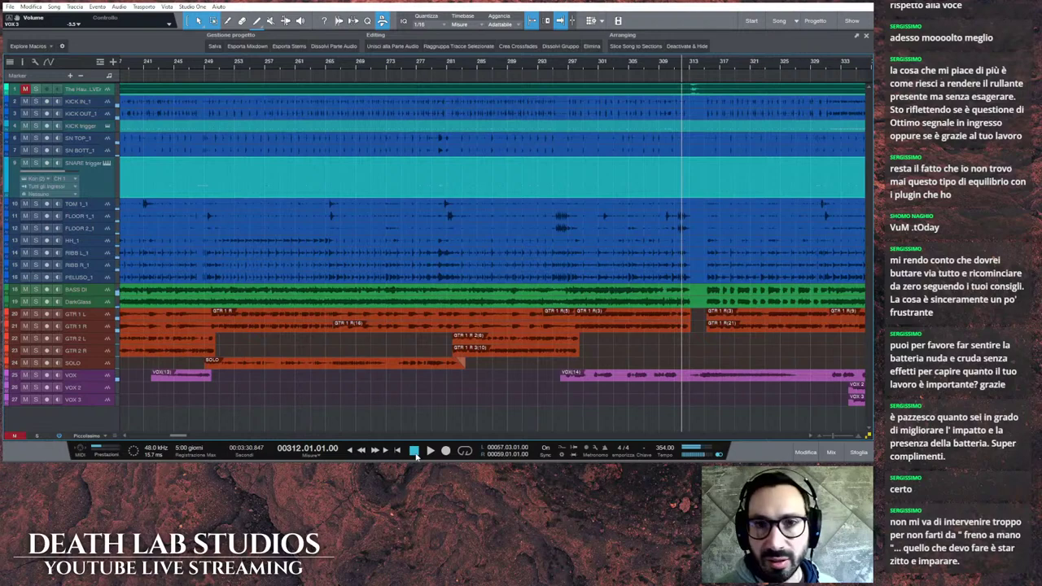
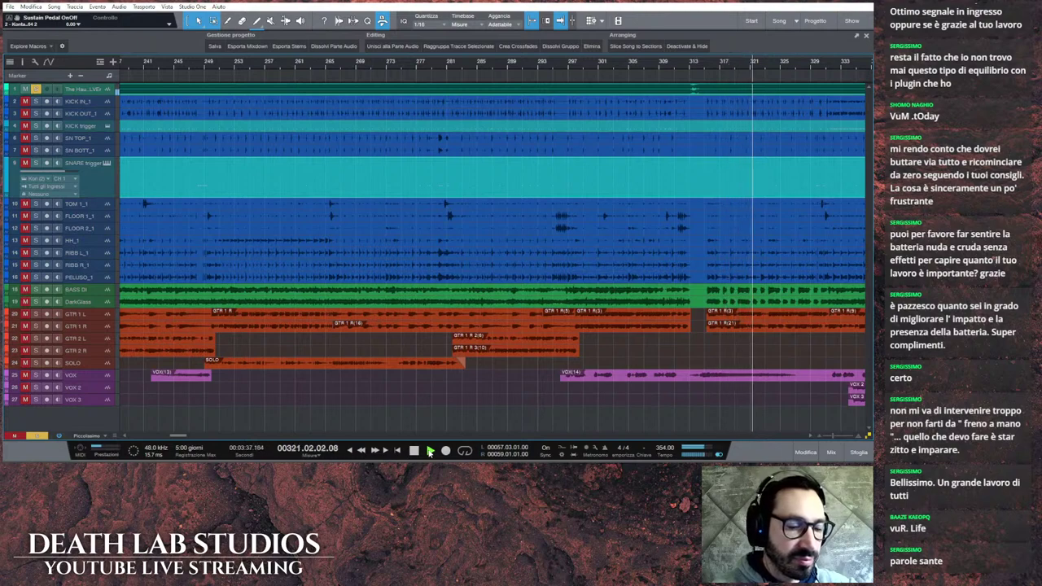
# Step: Stop playback and take The Haunted reference track out of solo
pyautogui.press('space')
pyautogui.click(36, 91)
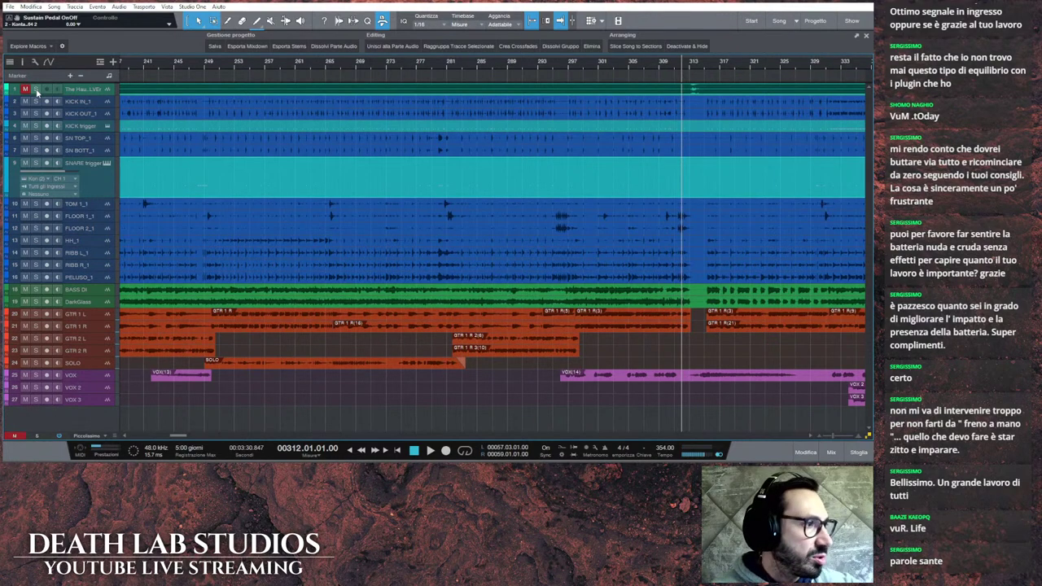
# Step: Raise The Haunted reference track's fader to about -3.4 dB while auditioning it soloed from bar 312, and take it out of solo
pyautogui.click(24, 62)
pyautogui.click(176, 90)
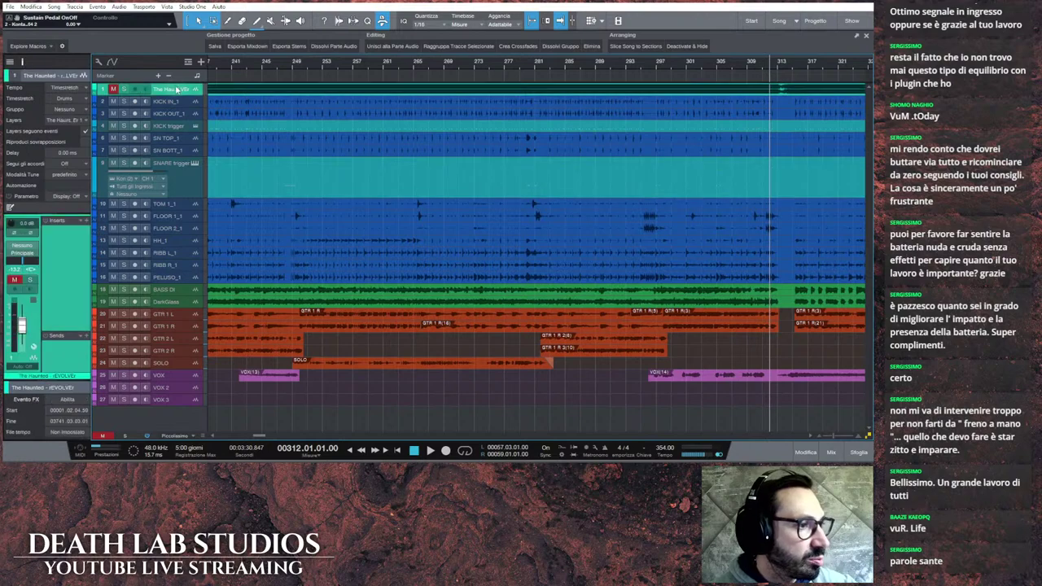
pyautogui.moveTo(22, 324); pyautogui.dragTo(22, 315)
pyautogui.click(124, 89)
pyautogui.click(430, 450)
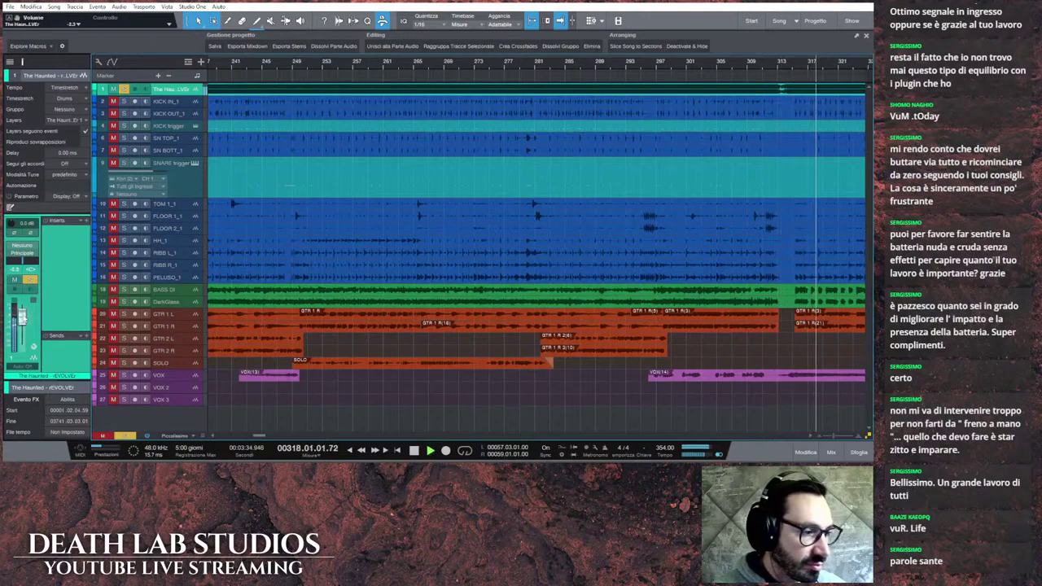
pyautogui.click(414, 450)
pyautogui.press('s')
pyautogui.press('m')
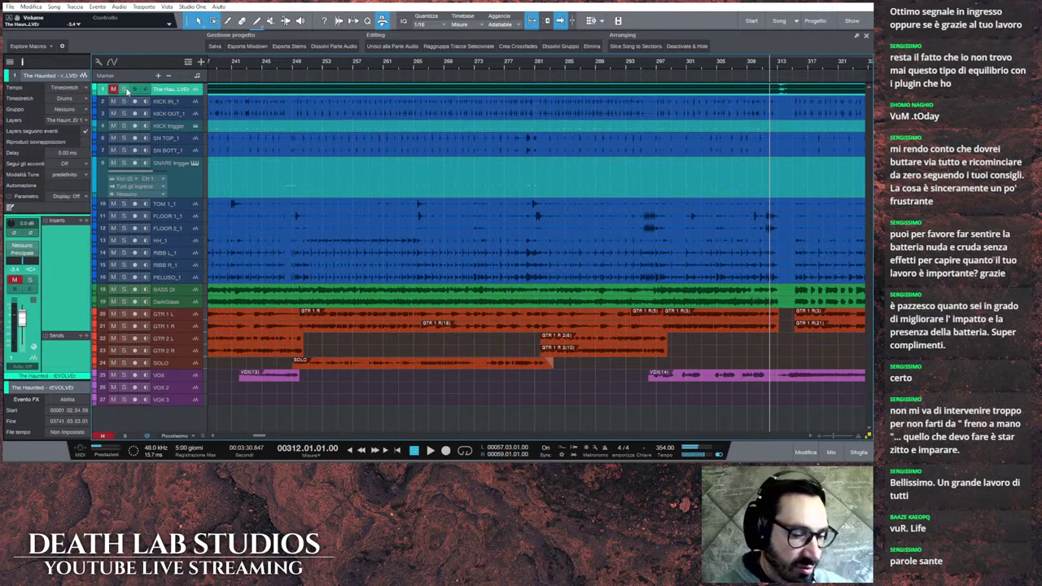
# Step: Play the full mix from bar 312 to compare it with the reference track, and hide the track inspector
pyautogui.click(430, 450)
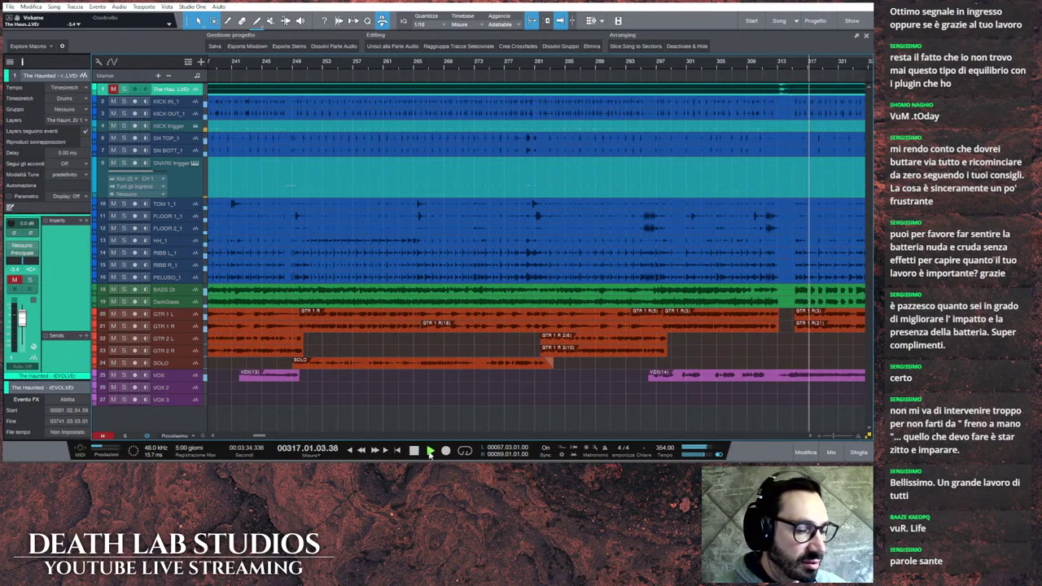
pyautogui.click(414, 450)
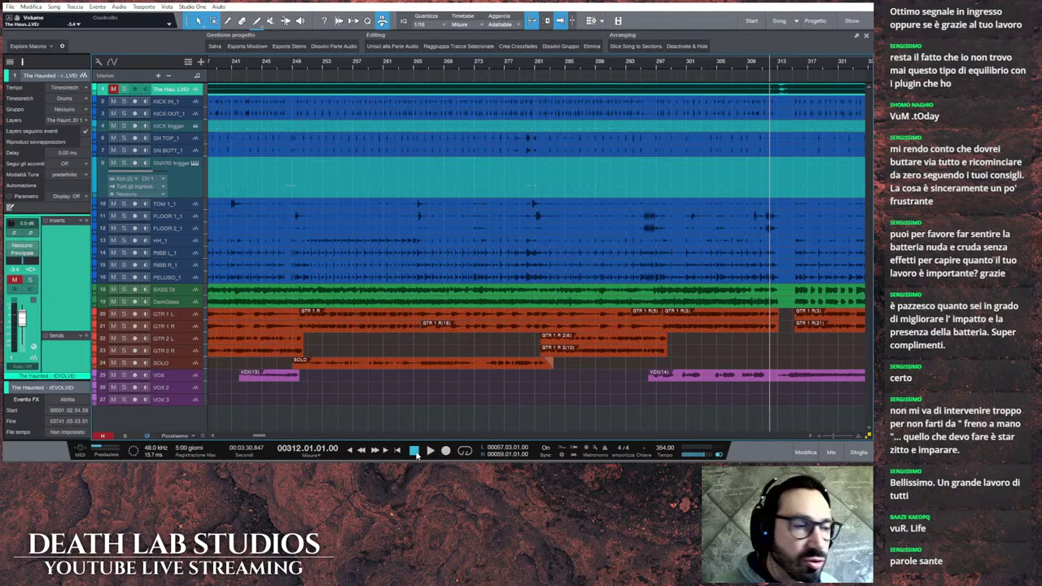
pyautogui.click(23, 64)
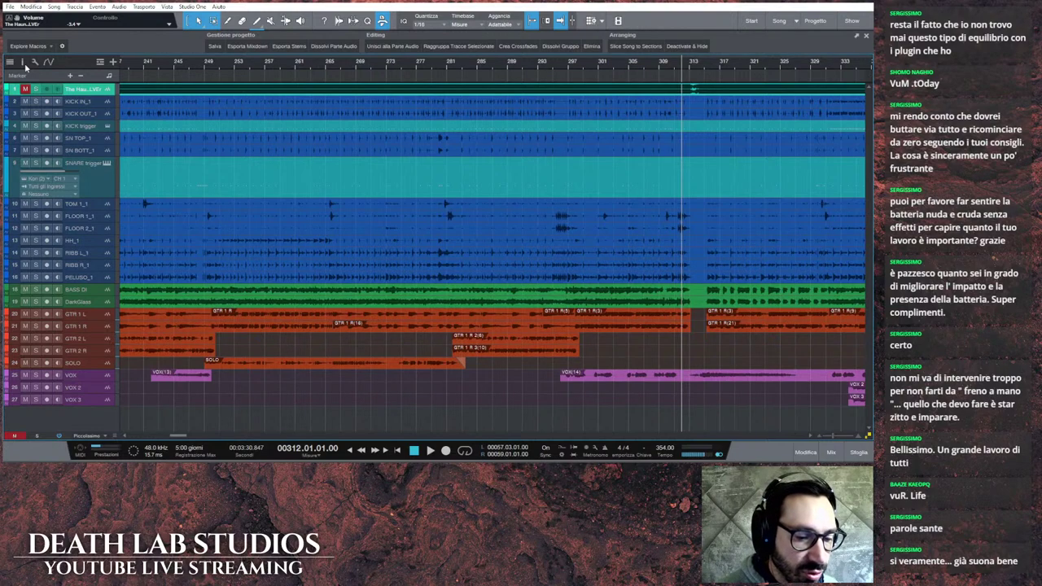
pyautogui.click(430, 452)
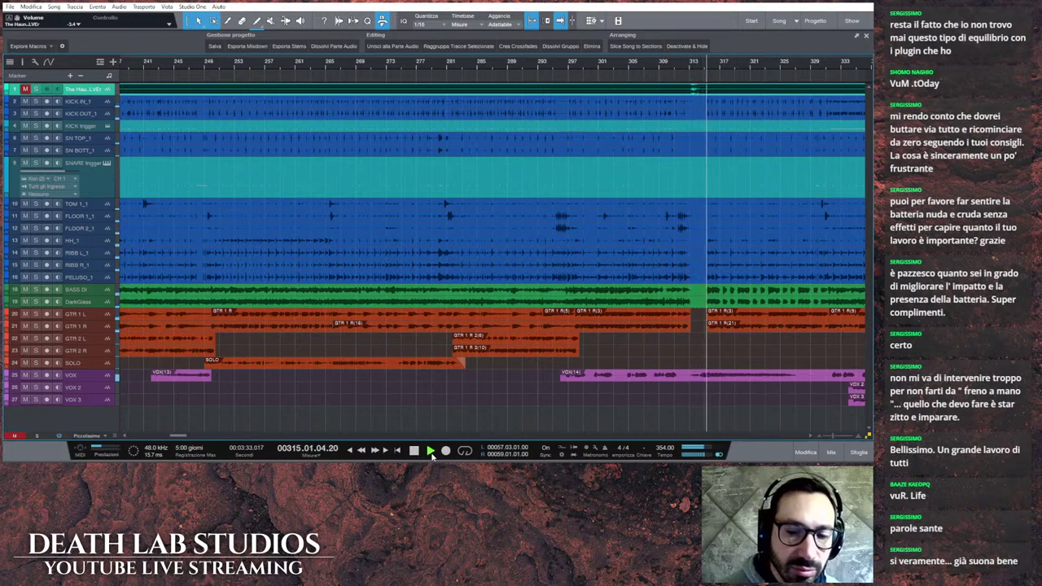
pyautogui.click(414, 451)
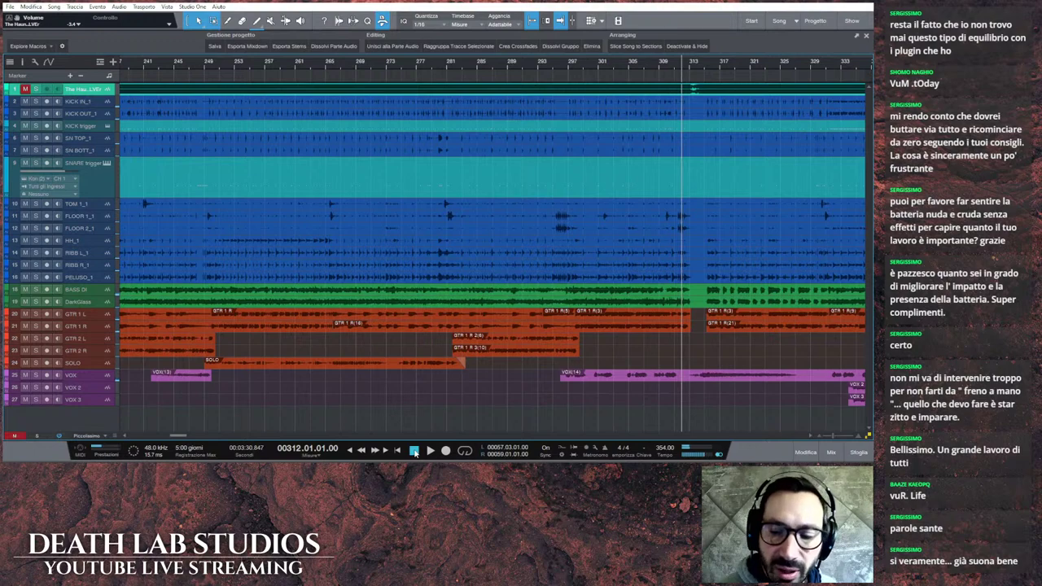
# Step: Select the guitar channels from GTR 1 L through SOLO in the mixer and add a bus for them
pyautogui.click(831, 452)
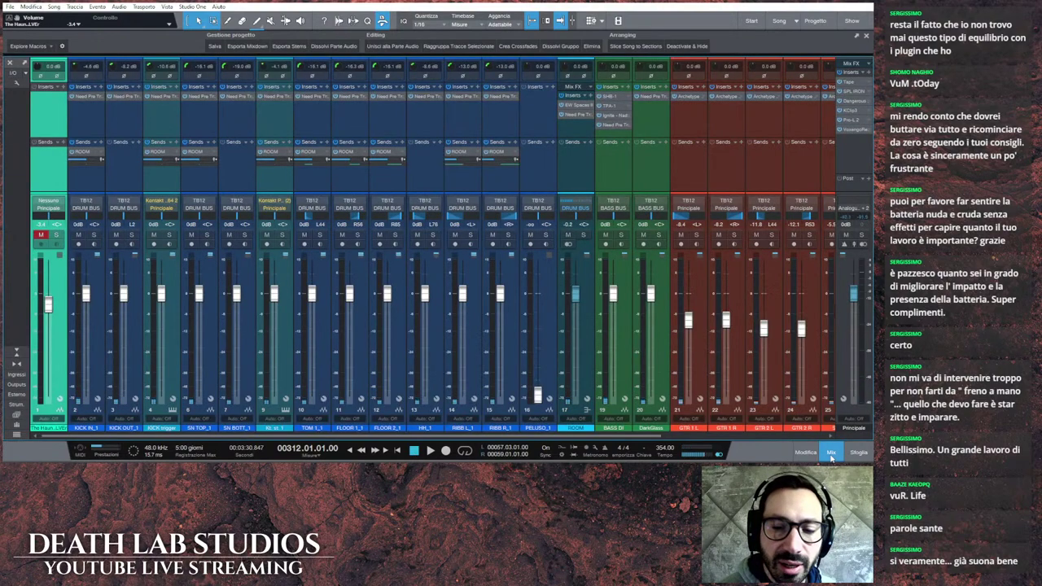
pyautogui.hscroll(5, 749, 381)
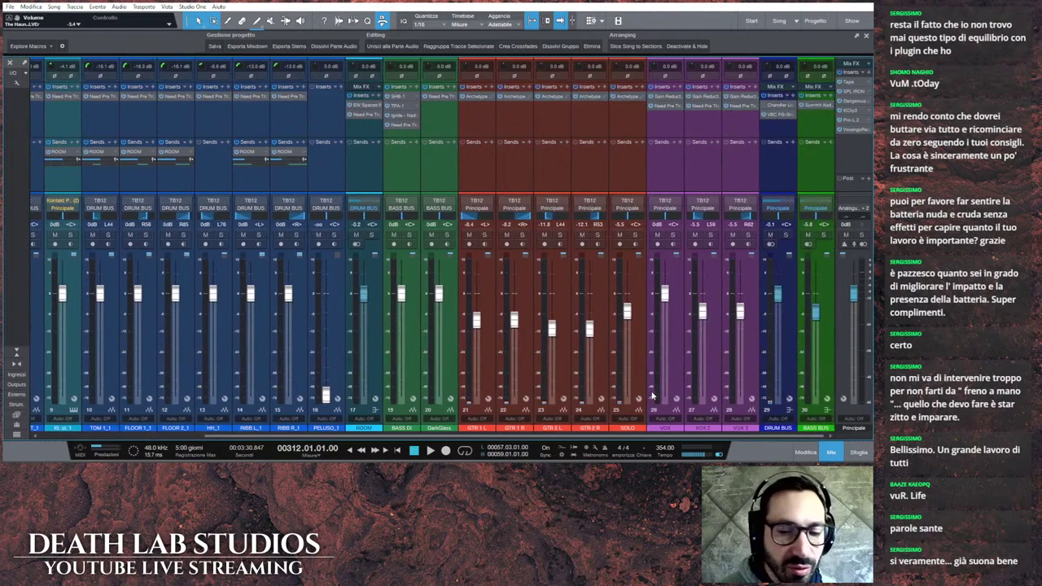
pyautogui.click(485, 354)
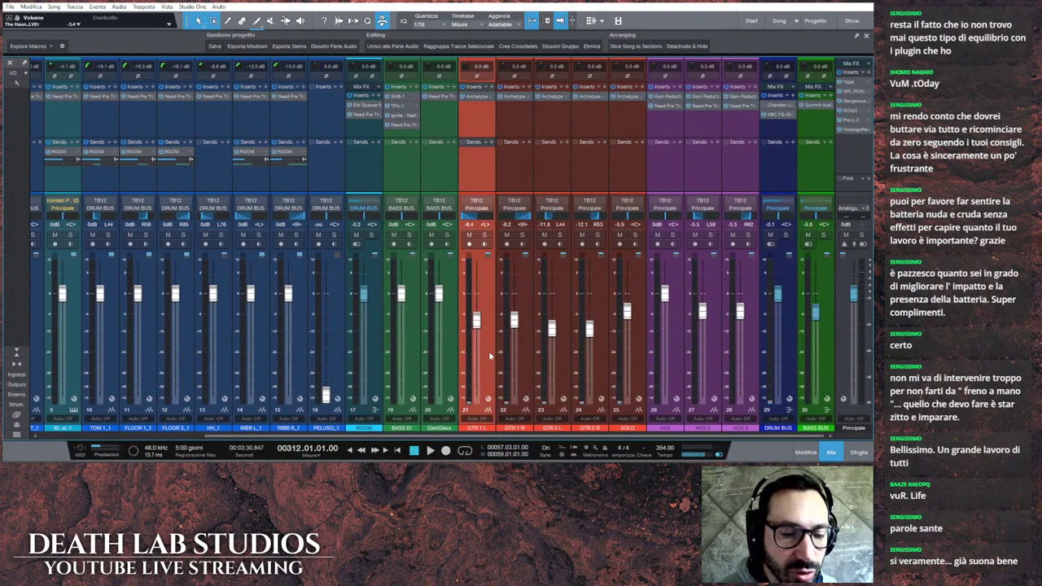
pyautogui.click(831, 452)
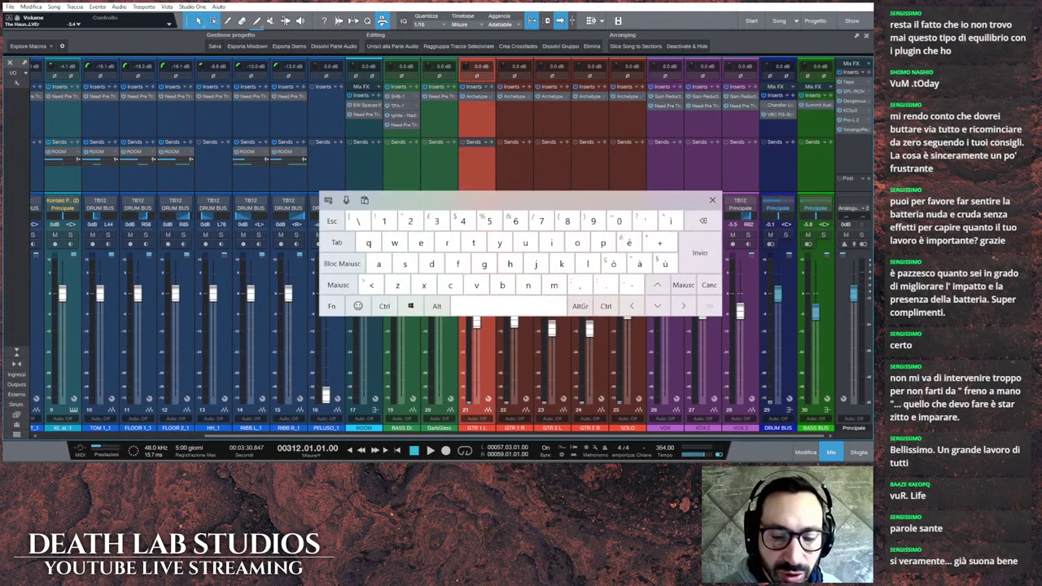
pyautogui.click(337, 281)
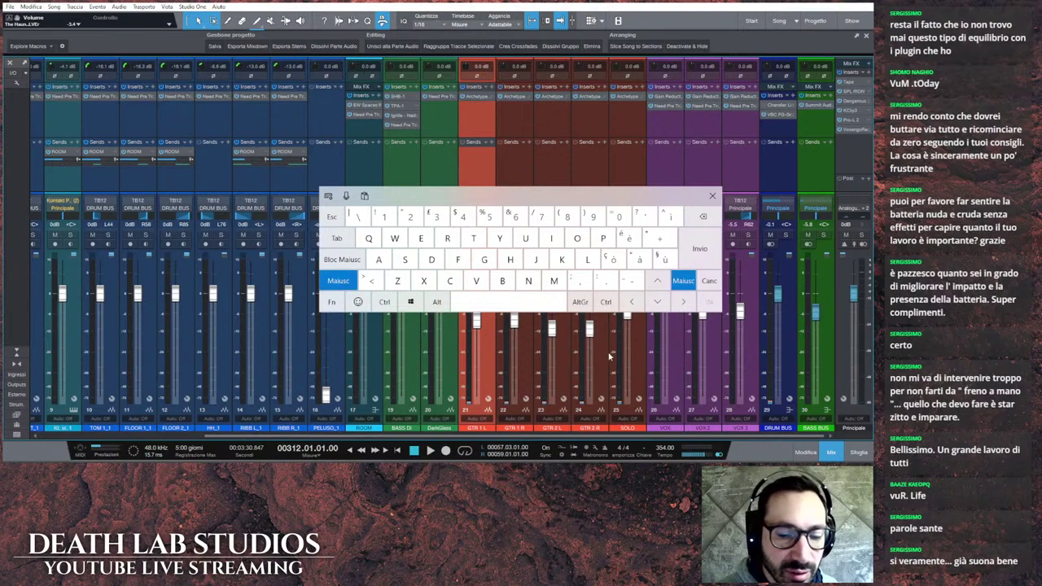
pyautogui.click(346, 281)
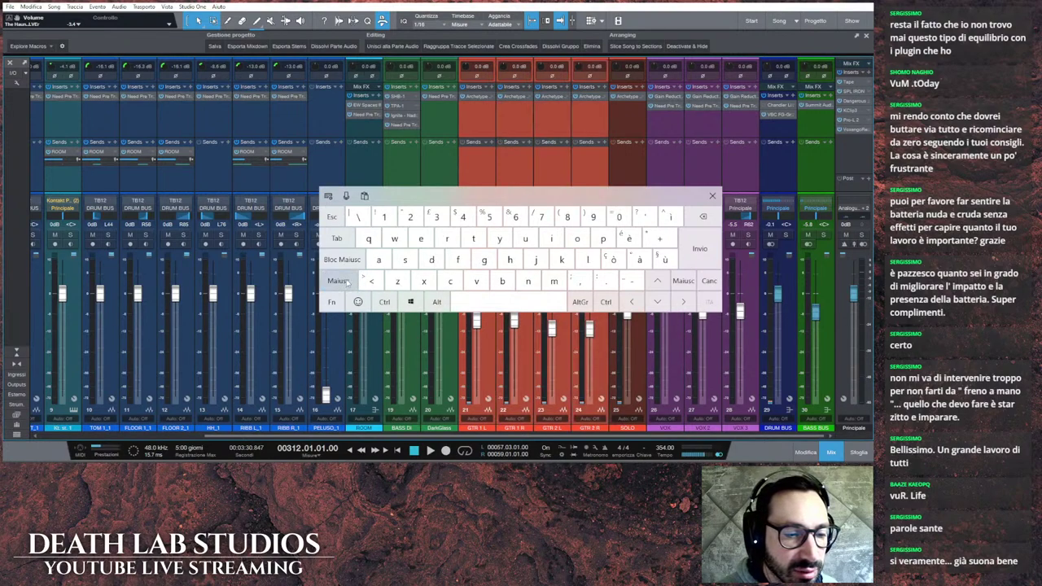
pyautogui.click(493, 341)
pyautogui.click(338, 281)
pyautogui.click(633, 355)
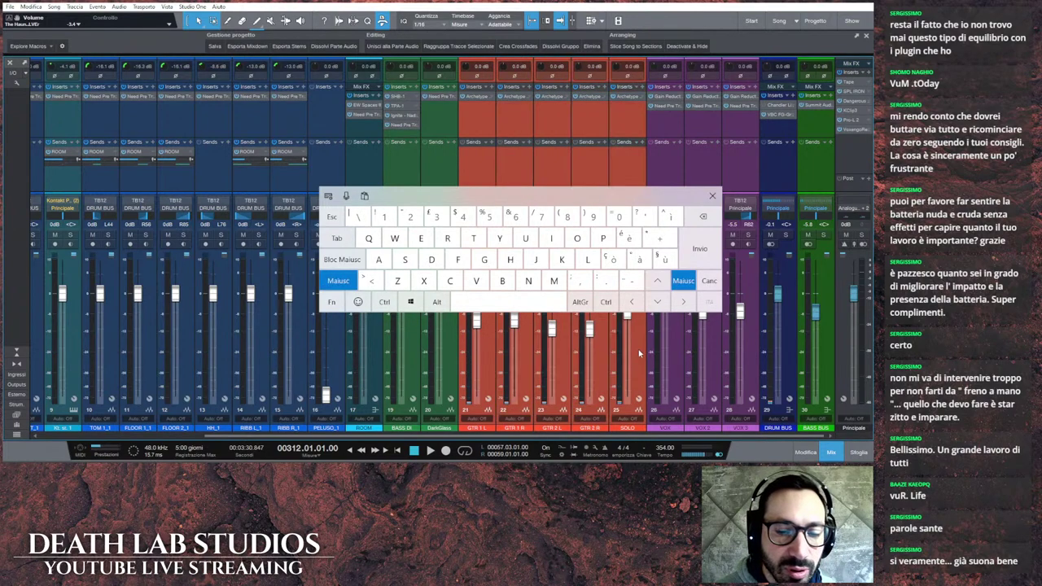
pyautogui.click(337, 281)
pyautogui.rightClick(525, 347)
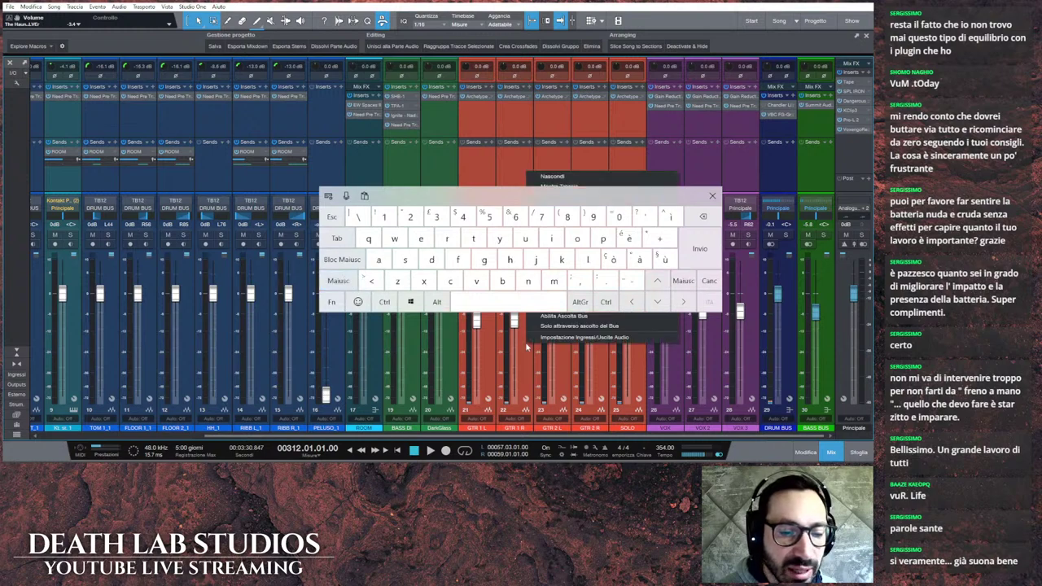
pyautogui.click(712, 195)
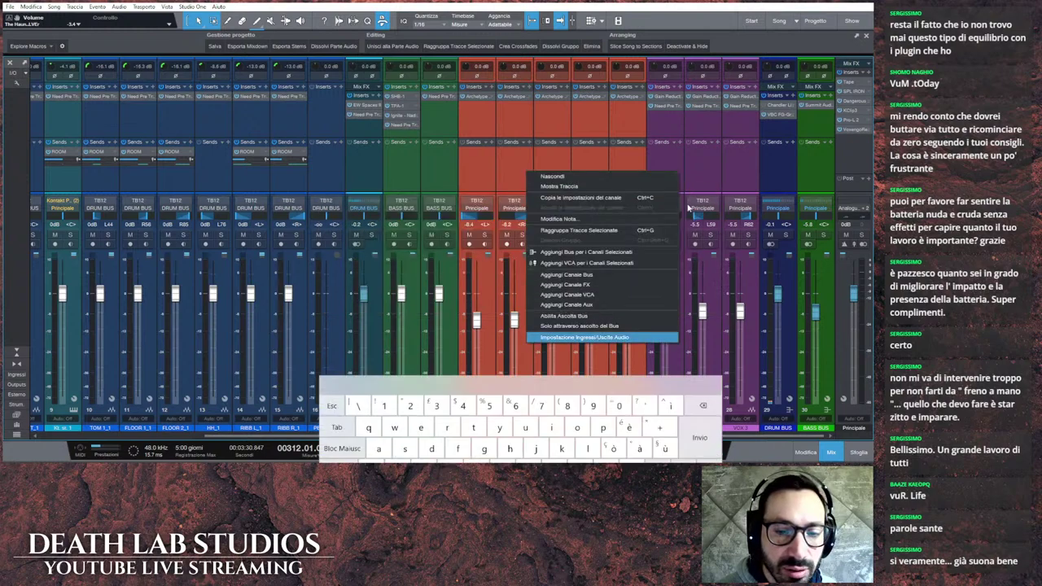
pyautogui.click(602, 255)
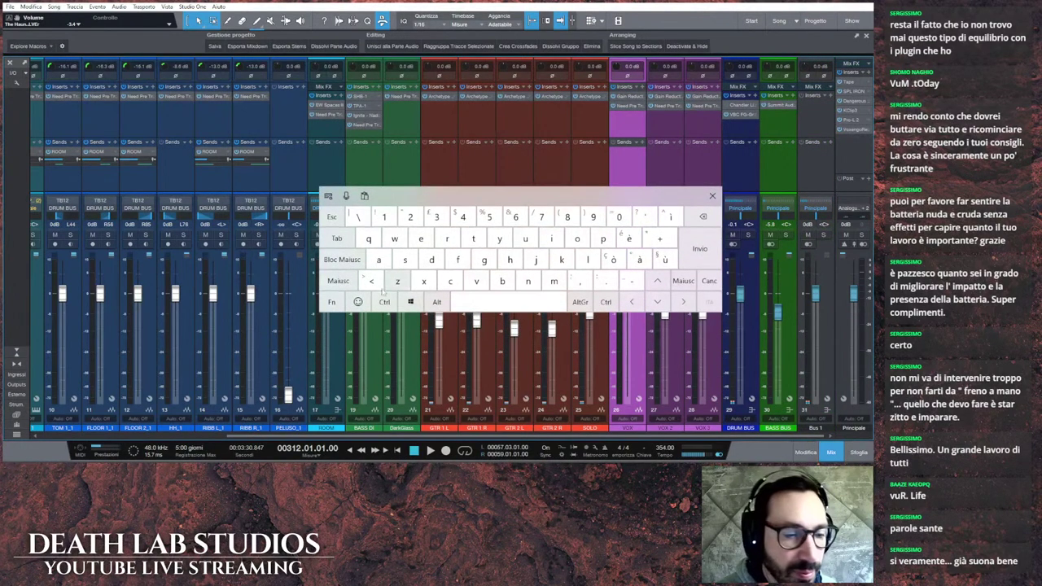
# Step: Select the VOX, VOX 2 and VOX 3 channels and add a bus for them
pyautogui.click(352, 281)
pyautogui.keyDown('shift'); pyautogui.click(697, 185); pyautogui.keyUp('shift')
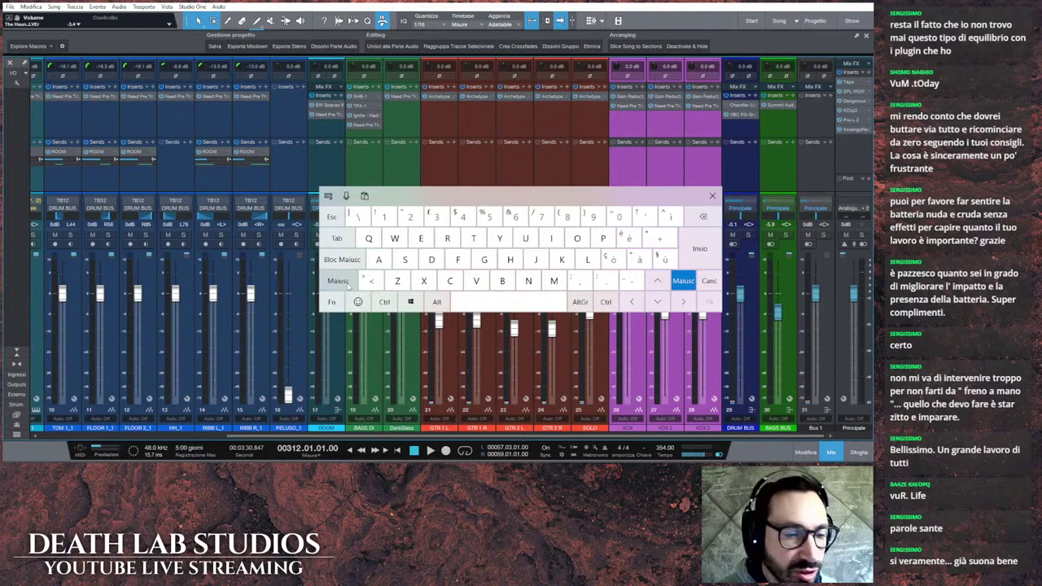
pyautogui.click(711, 195)
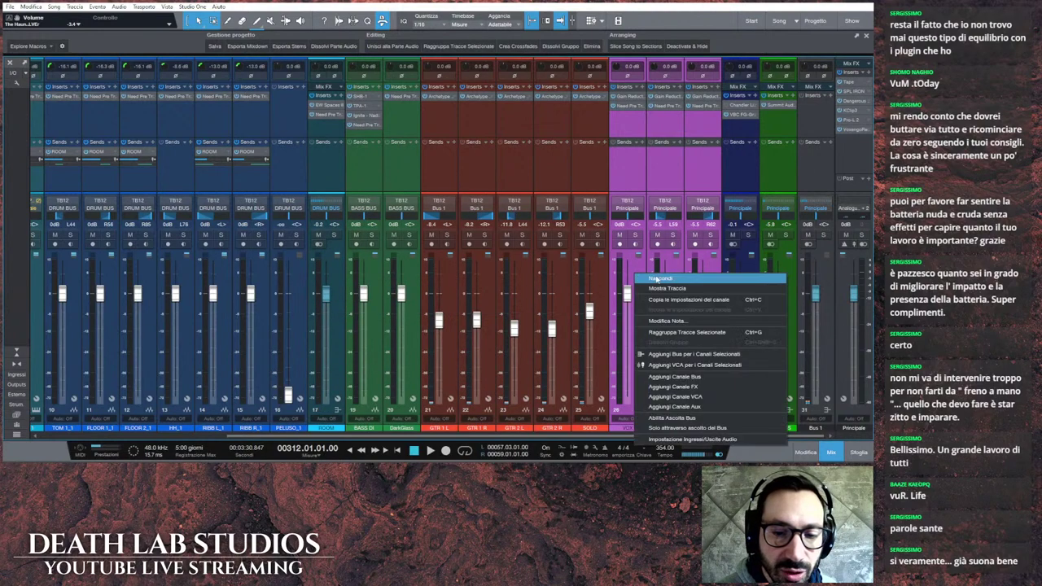
pyautogui.rightClick(636, 274)
pyautogui.click(678, 355)
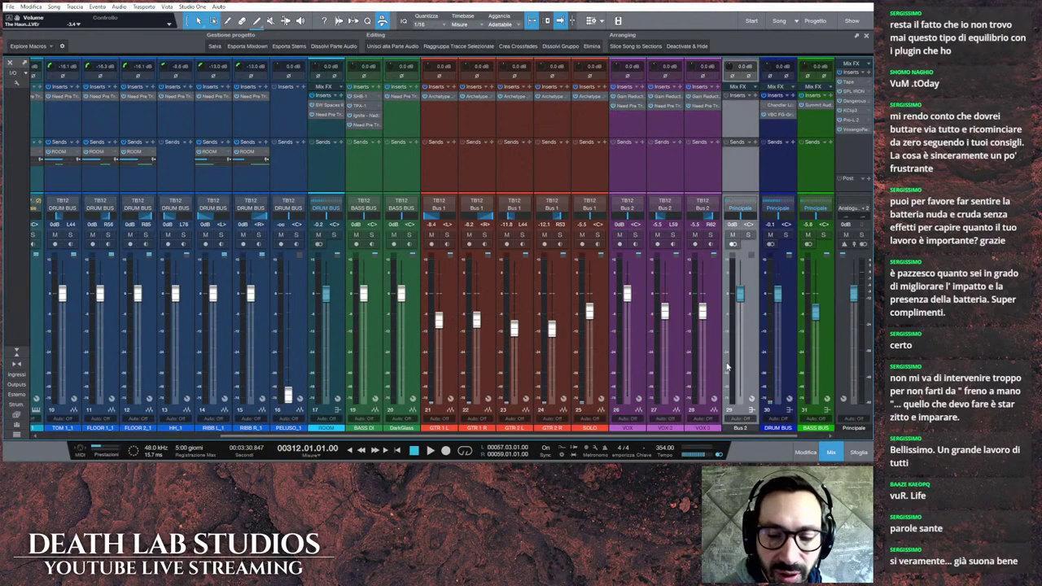
# Step: Place the new guitar and vocal buses after BASS BUS and name them GTR BUS and VOX BUS
pyautogui.hscroll(2, 845, 348)
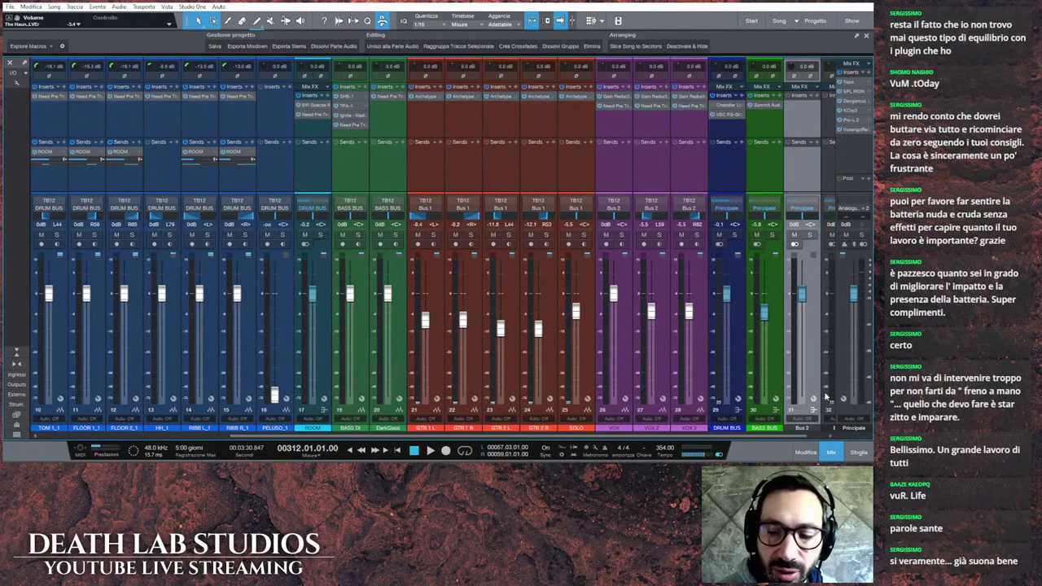
pyautogui.hscroll(2, 788, 441)
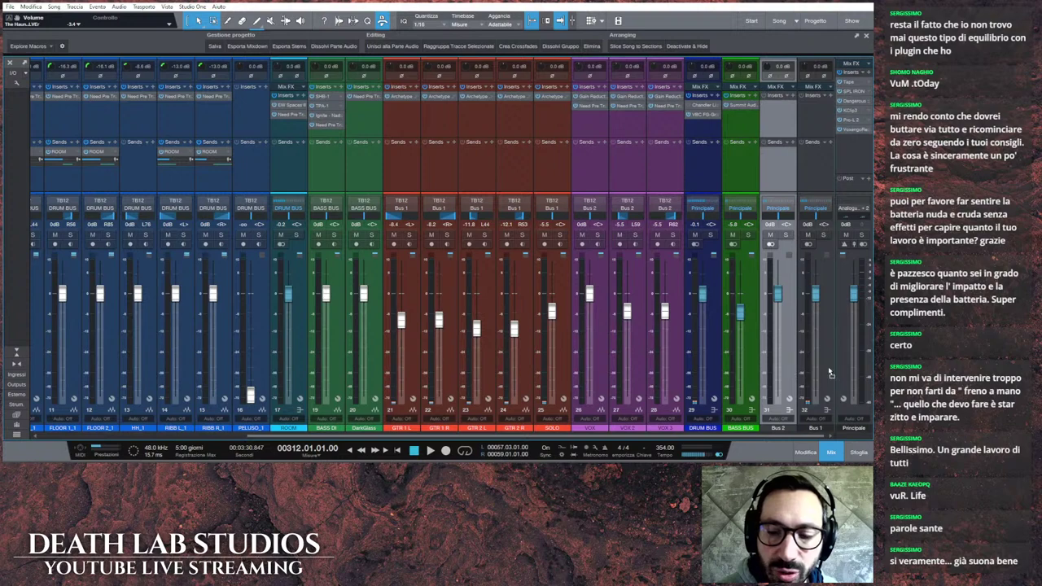
pyautogui.doubleClick(779, 429)
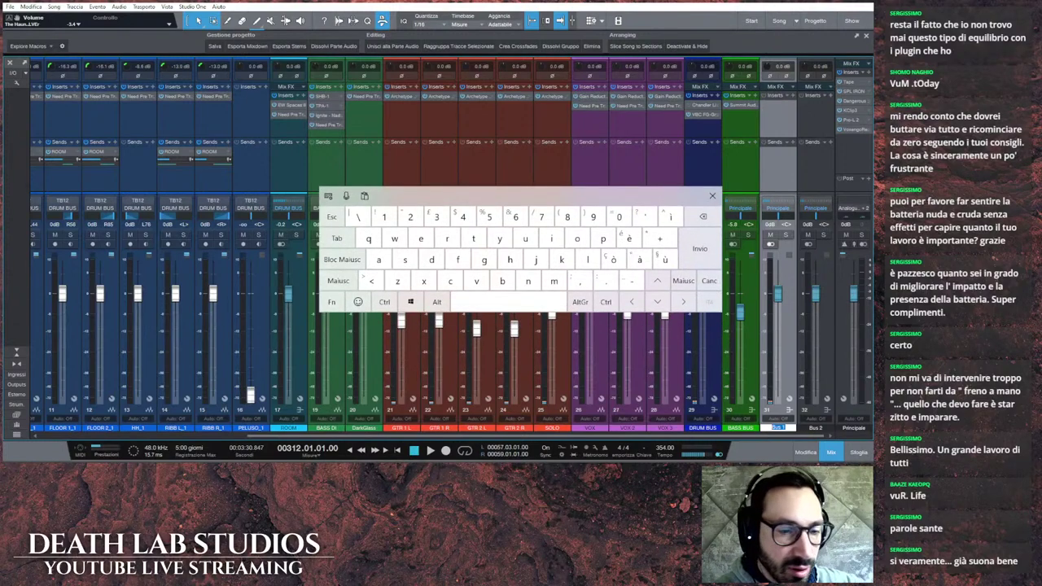
pyautogui.write('GTR BU')
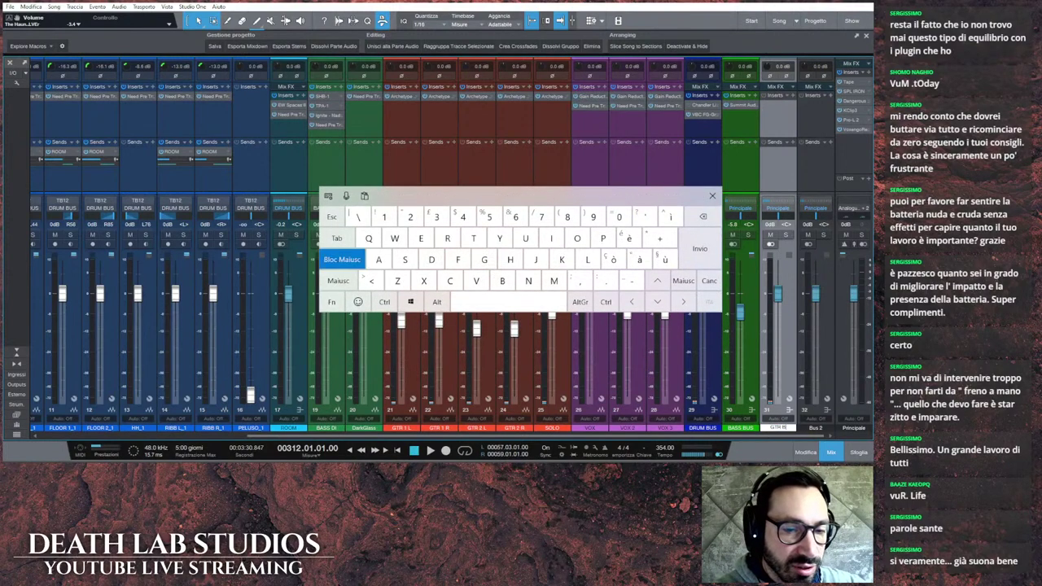
pyautogui.write('S')
pyautogui.press('Tab')
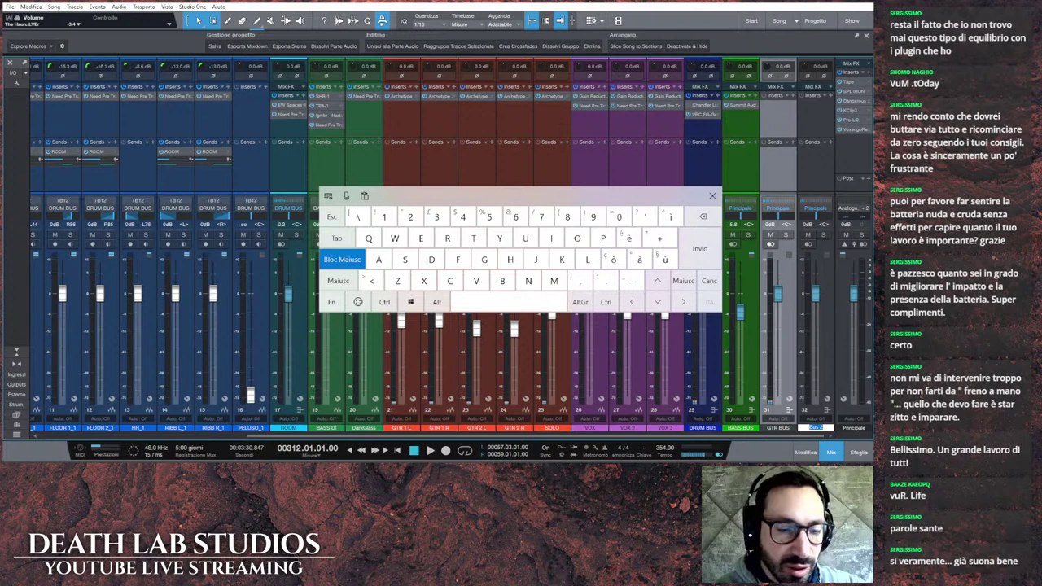
pyautogui.write('VOX B')
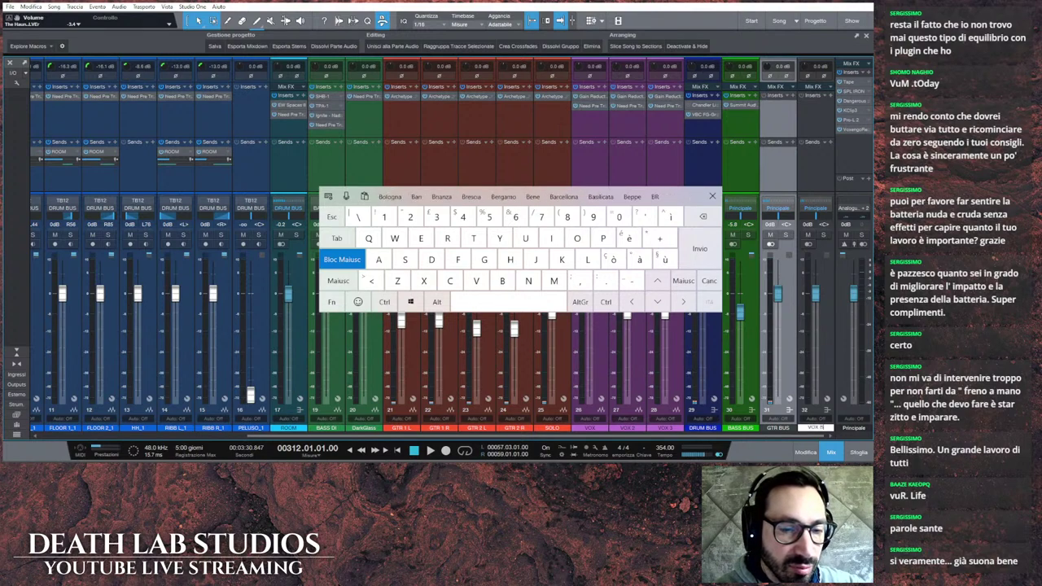
pyautogui.write('US')
pyautogui.press('Return')
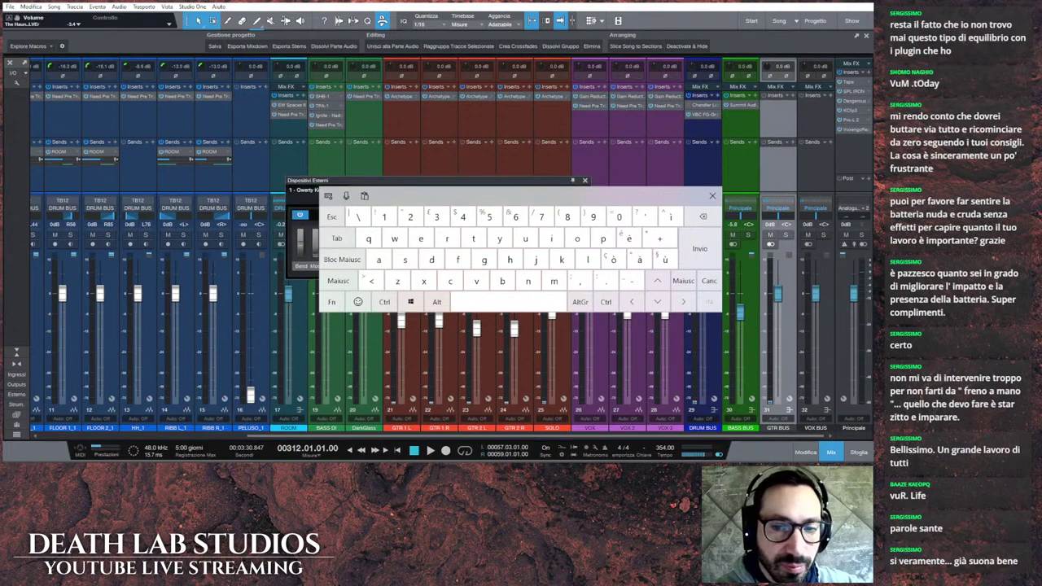
pyautogui.press('Escape')
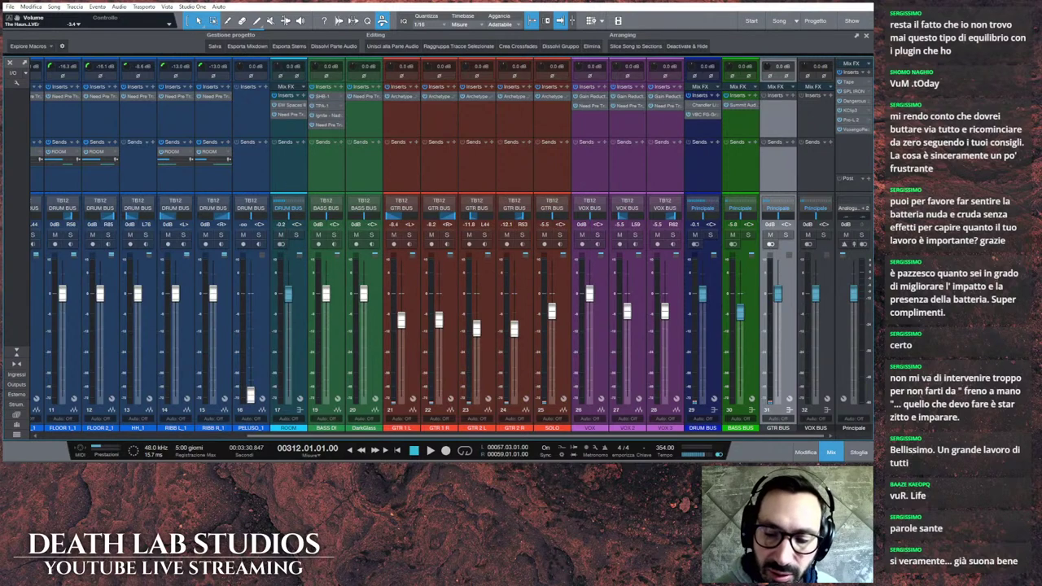
# Step: Colour the GTR BUS channel red and the VOX BUS channel magenta
pyautogui.click(750, 424)
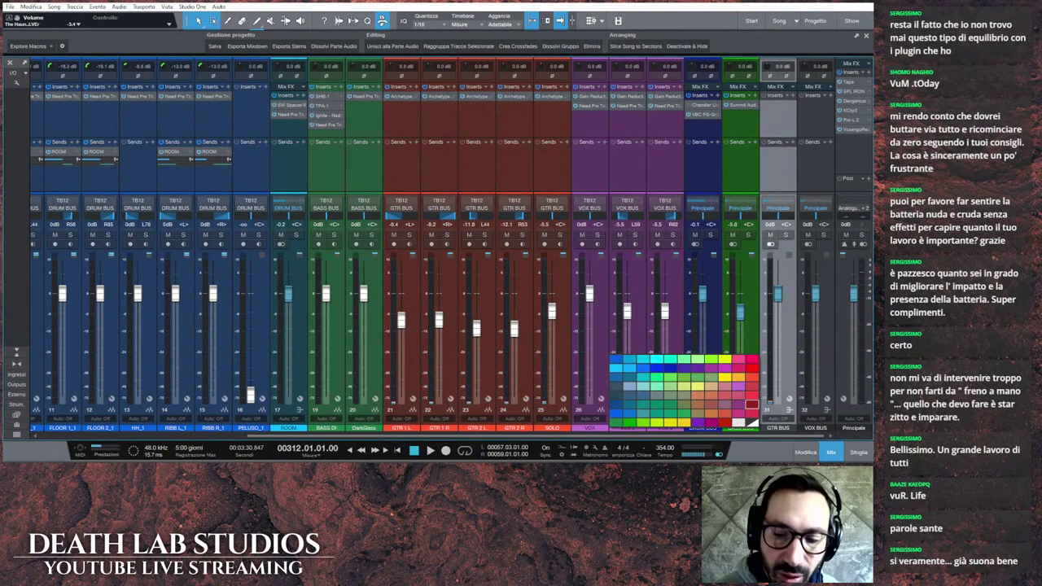
pyautogui.click(751, 361)
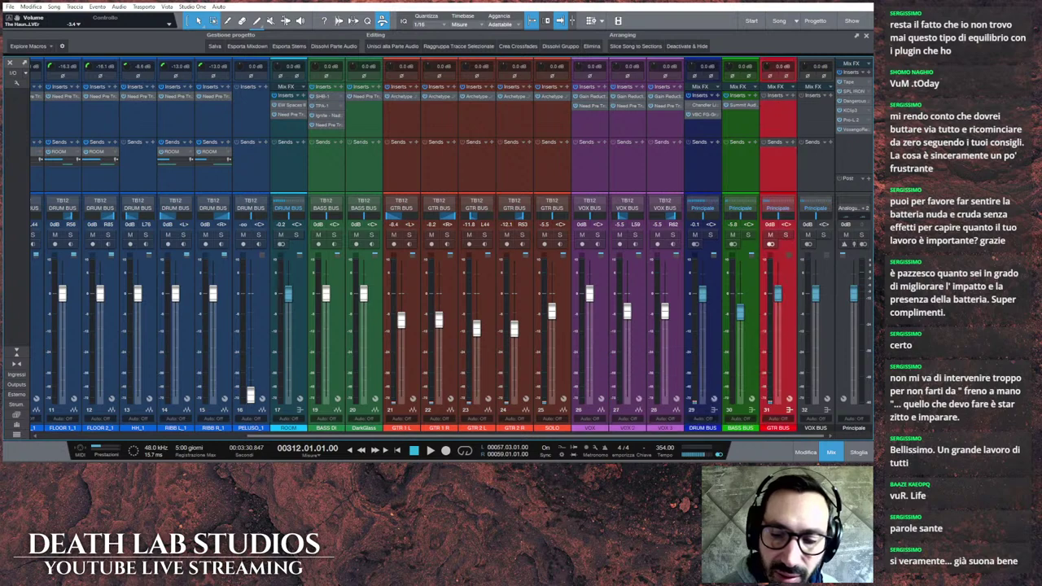
pyautogui.click(815, 428)
pyautogui.click(802, 424)
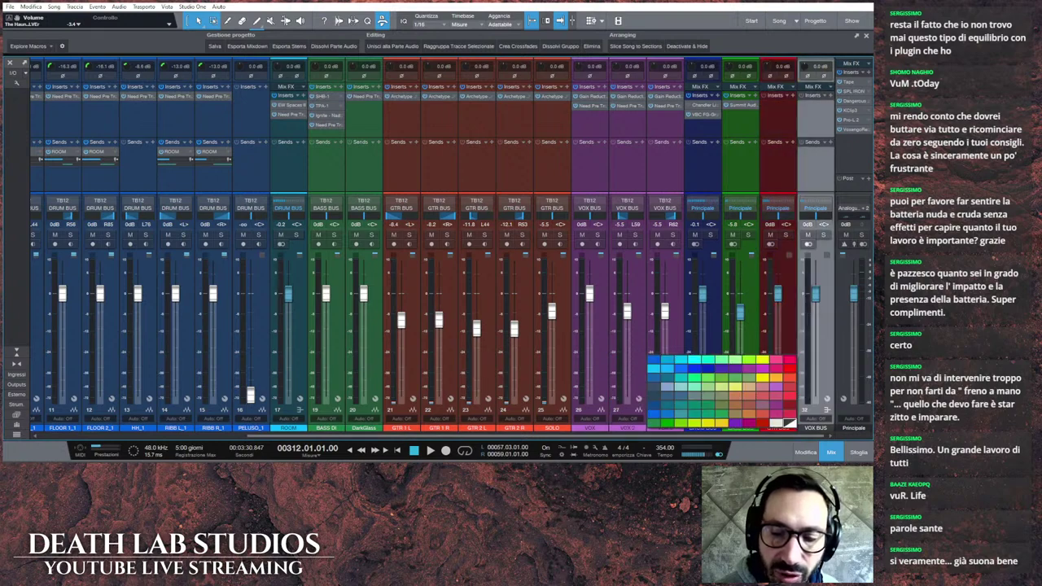
pyautogui.click(762, 368)
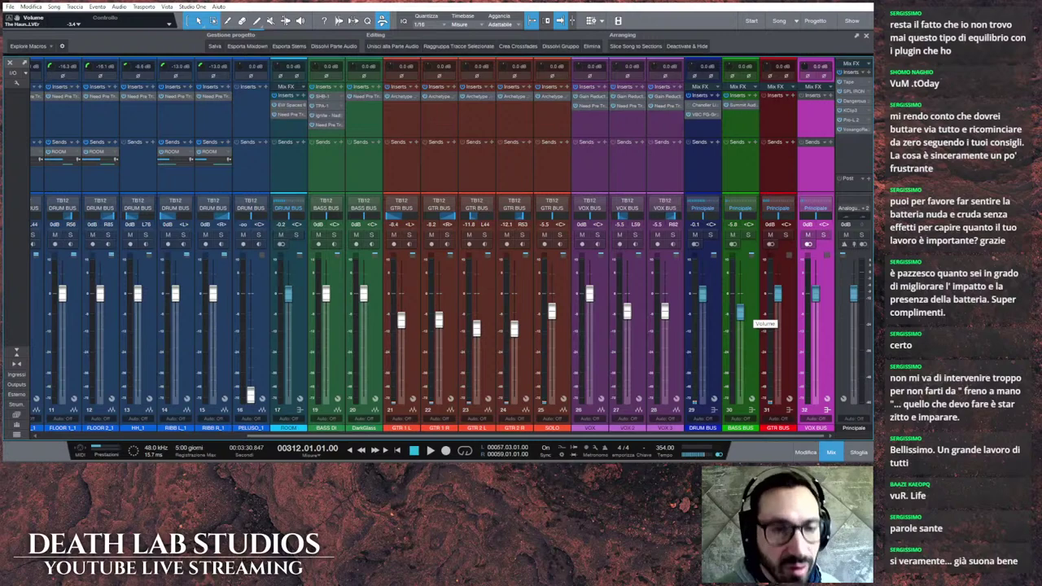
pyautogui.hscroll(-6, 228, 435)
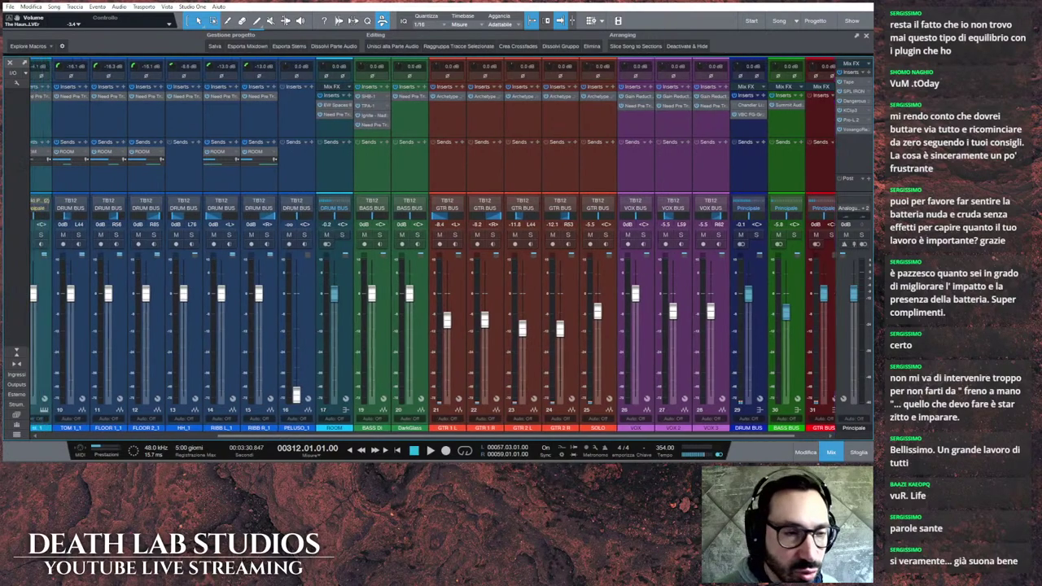
pyautogui.hscroll(-2, 228, 435)
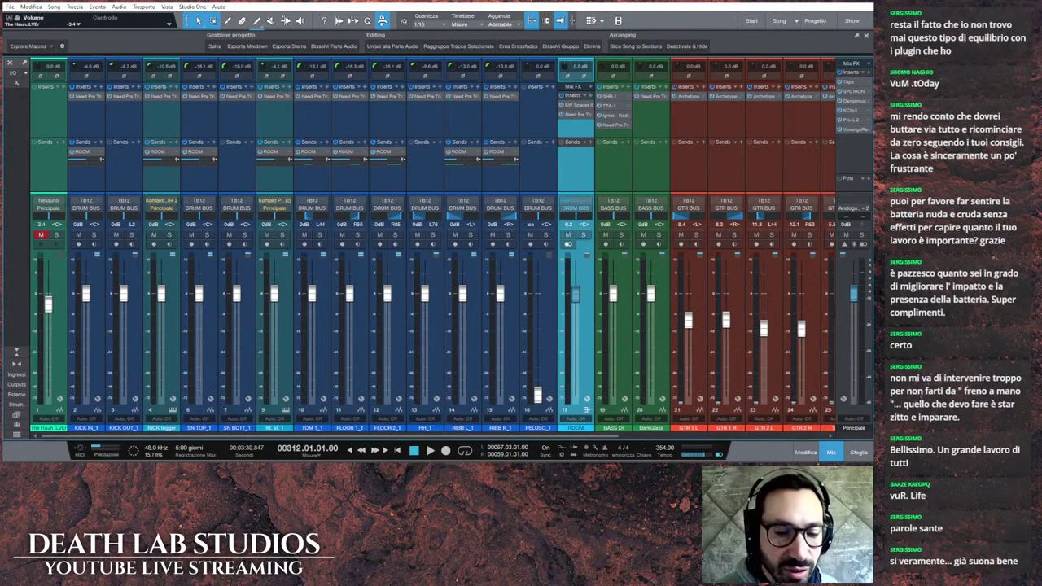
# Step: Review the output routing from ROOM and BASS DI through to the buses, and inspect the Archetype Gojira insert on GTR 1 L
pyautogui.click(576, 204)
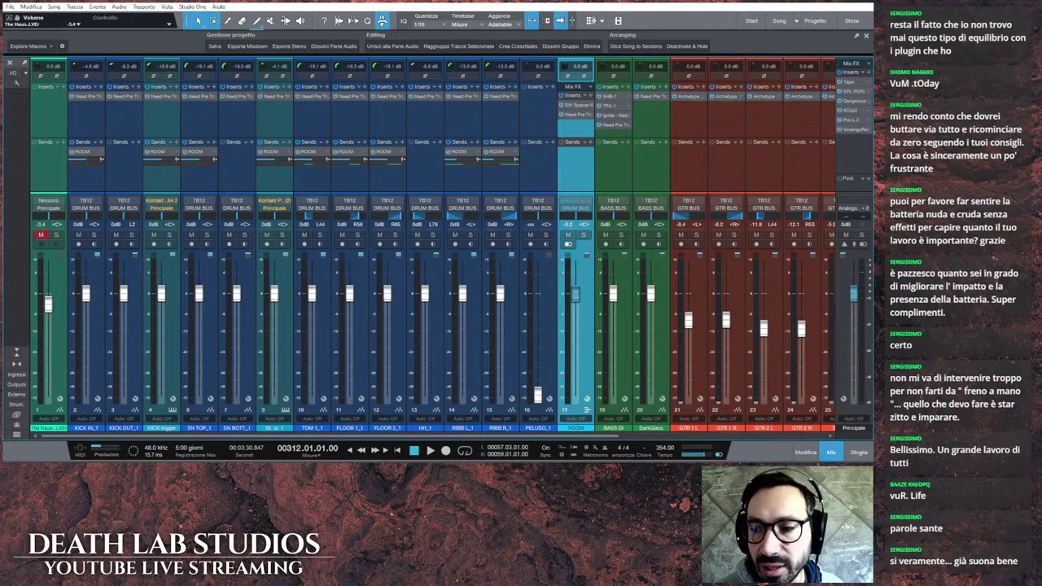
pyautogui.hscroll(4, 432, 244)
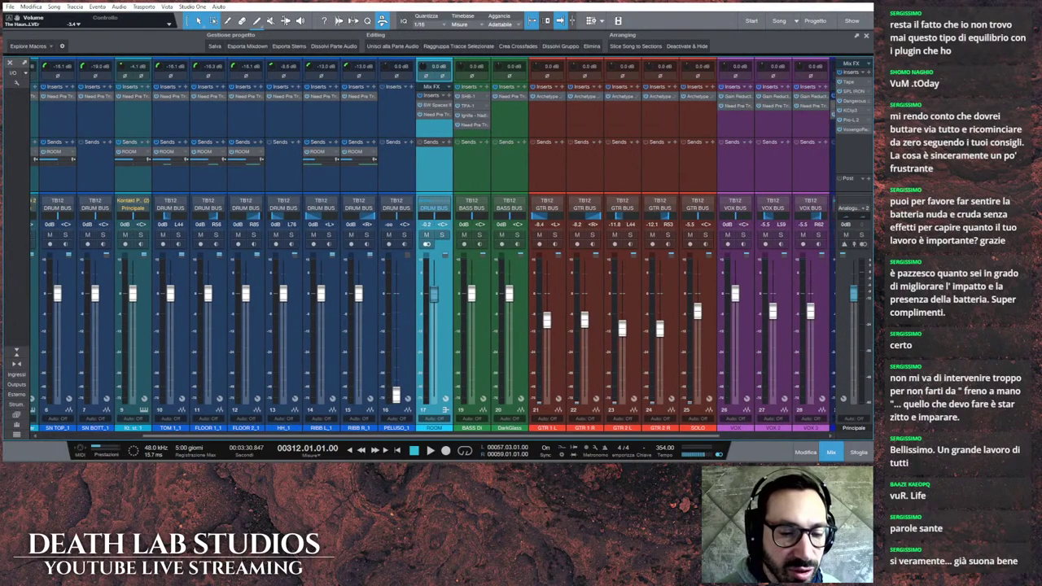
pyautogui.click(472, 204)
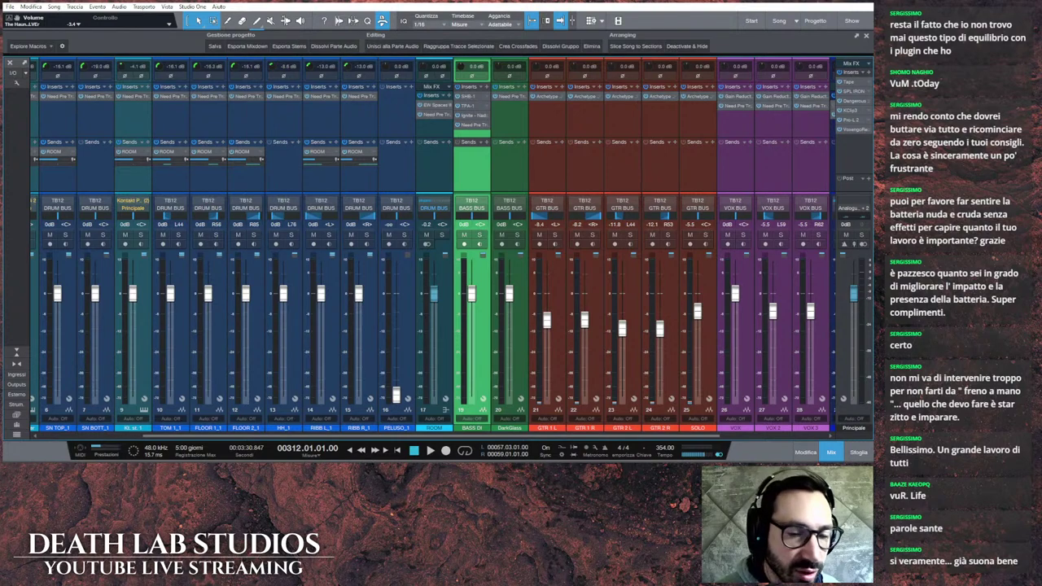
pyautogui.hscroll(4, 404, 99)
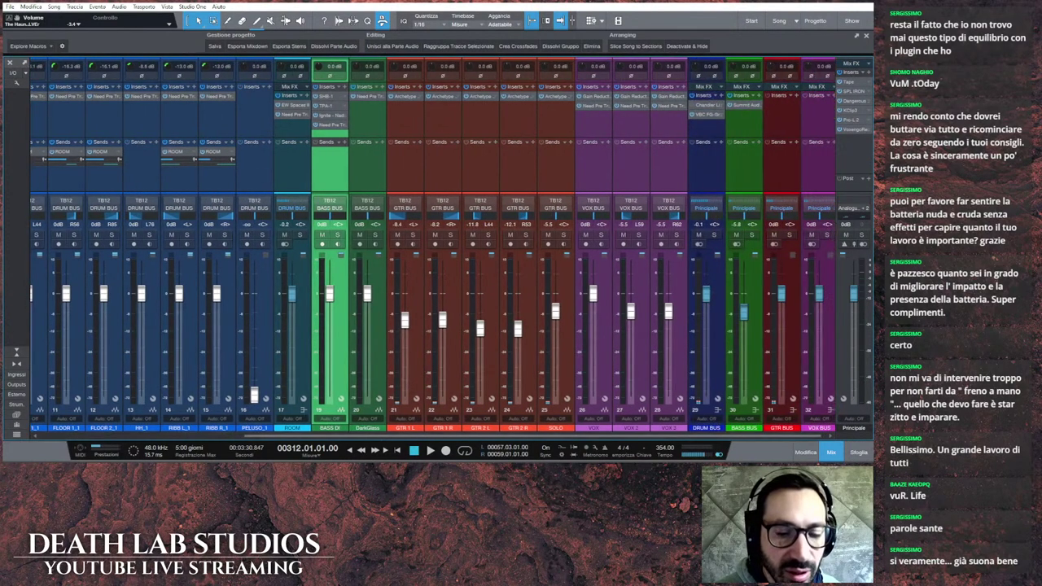
pyautogui.click(404, 99)
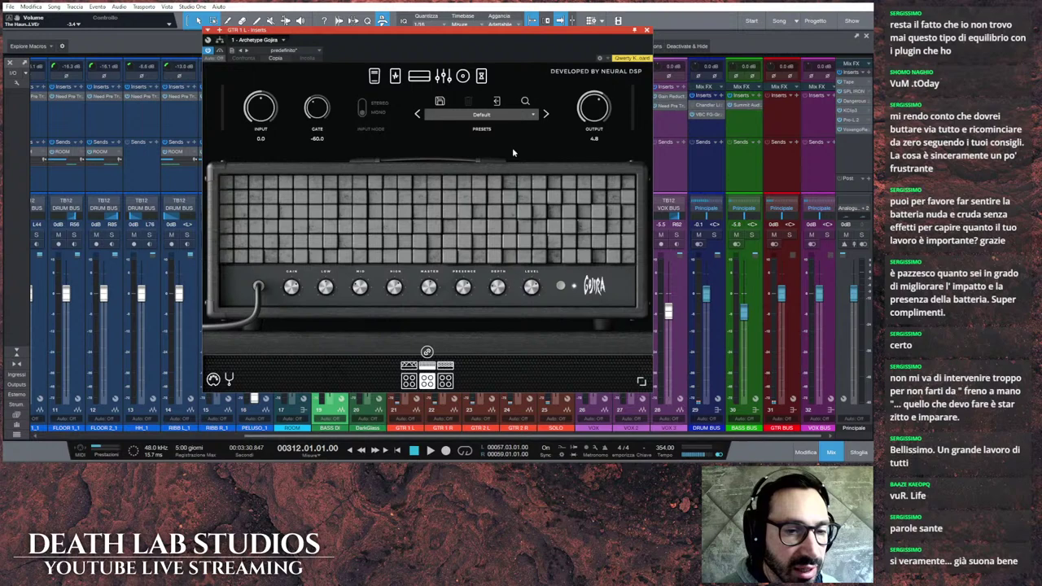
pyautogui.click(645, 32)
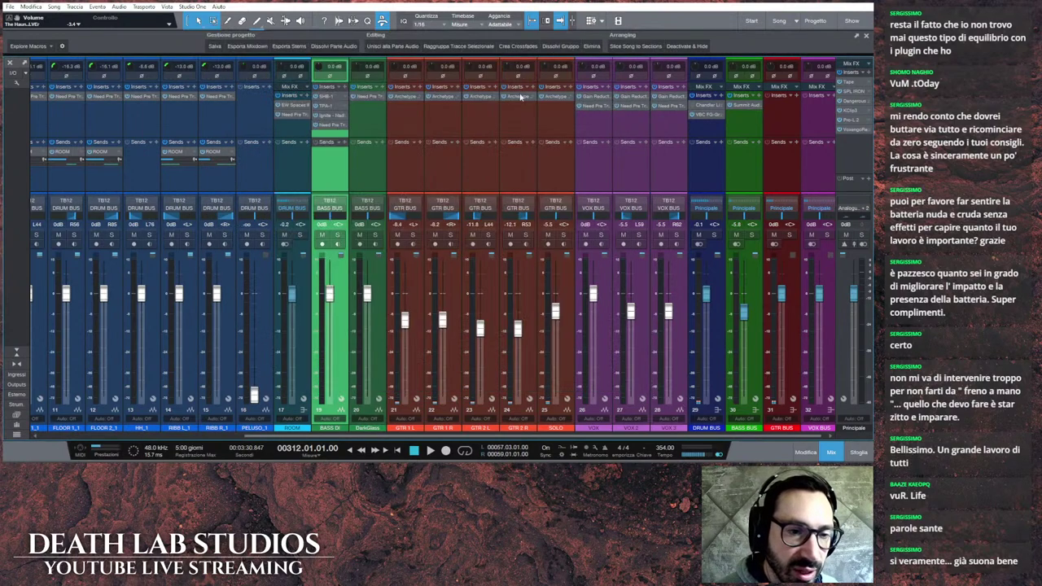
# Step: Save the song with the new bus routing
pyautogui.moveTo(586, 435); pyautogui.dragTo(591, 436)
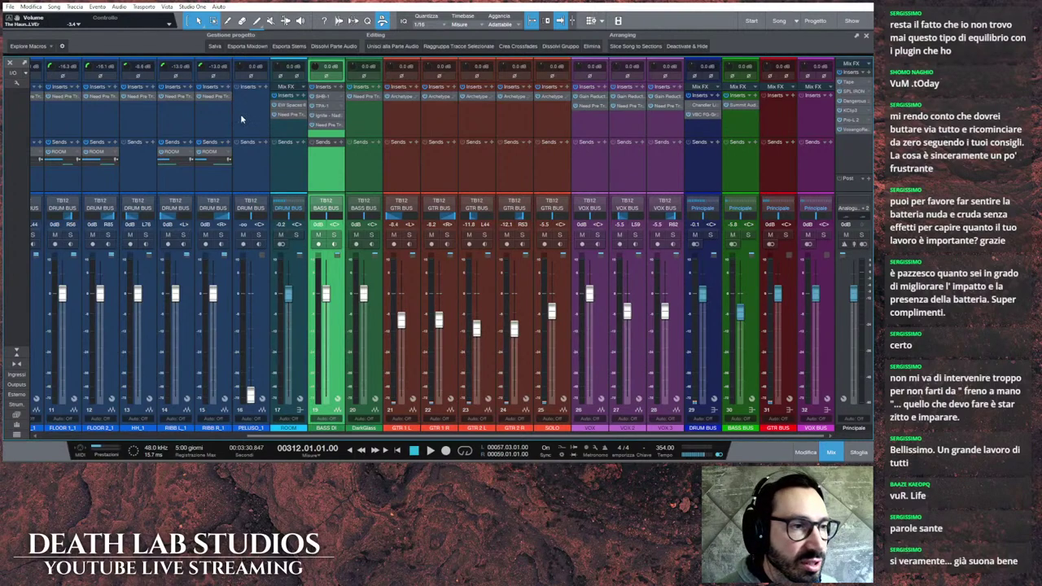
pyautogui.click(212, 46)
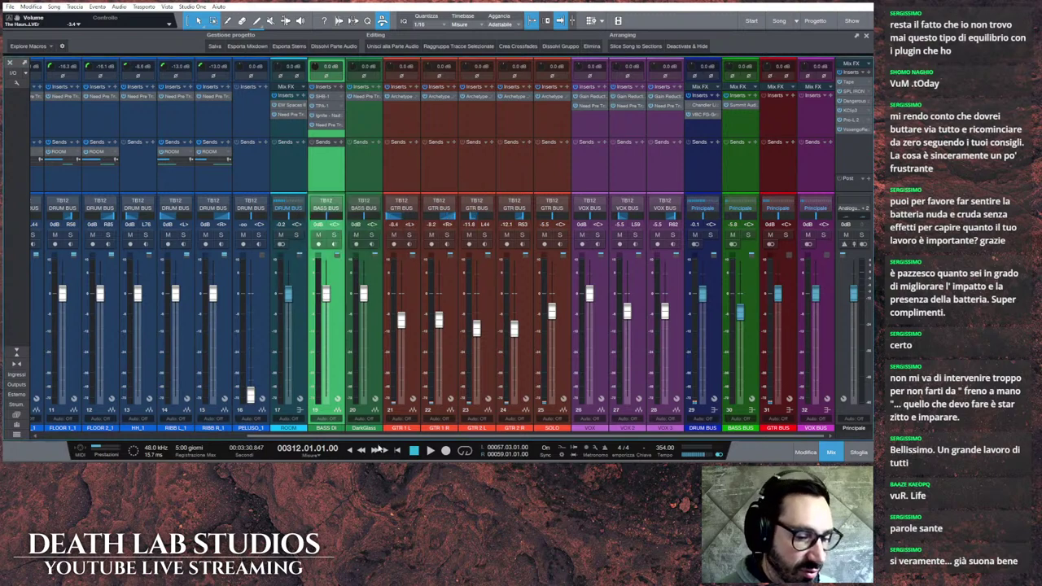